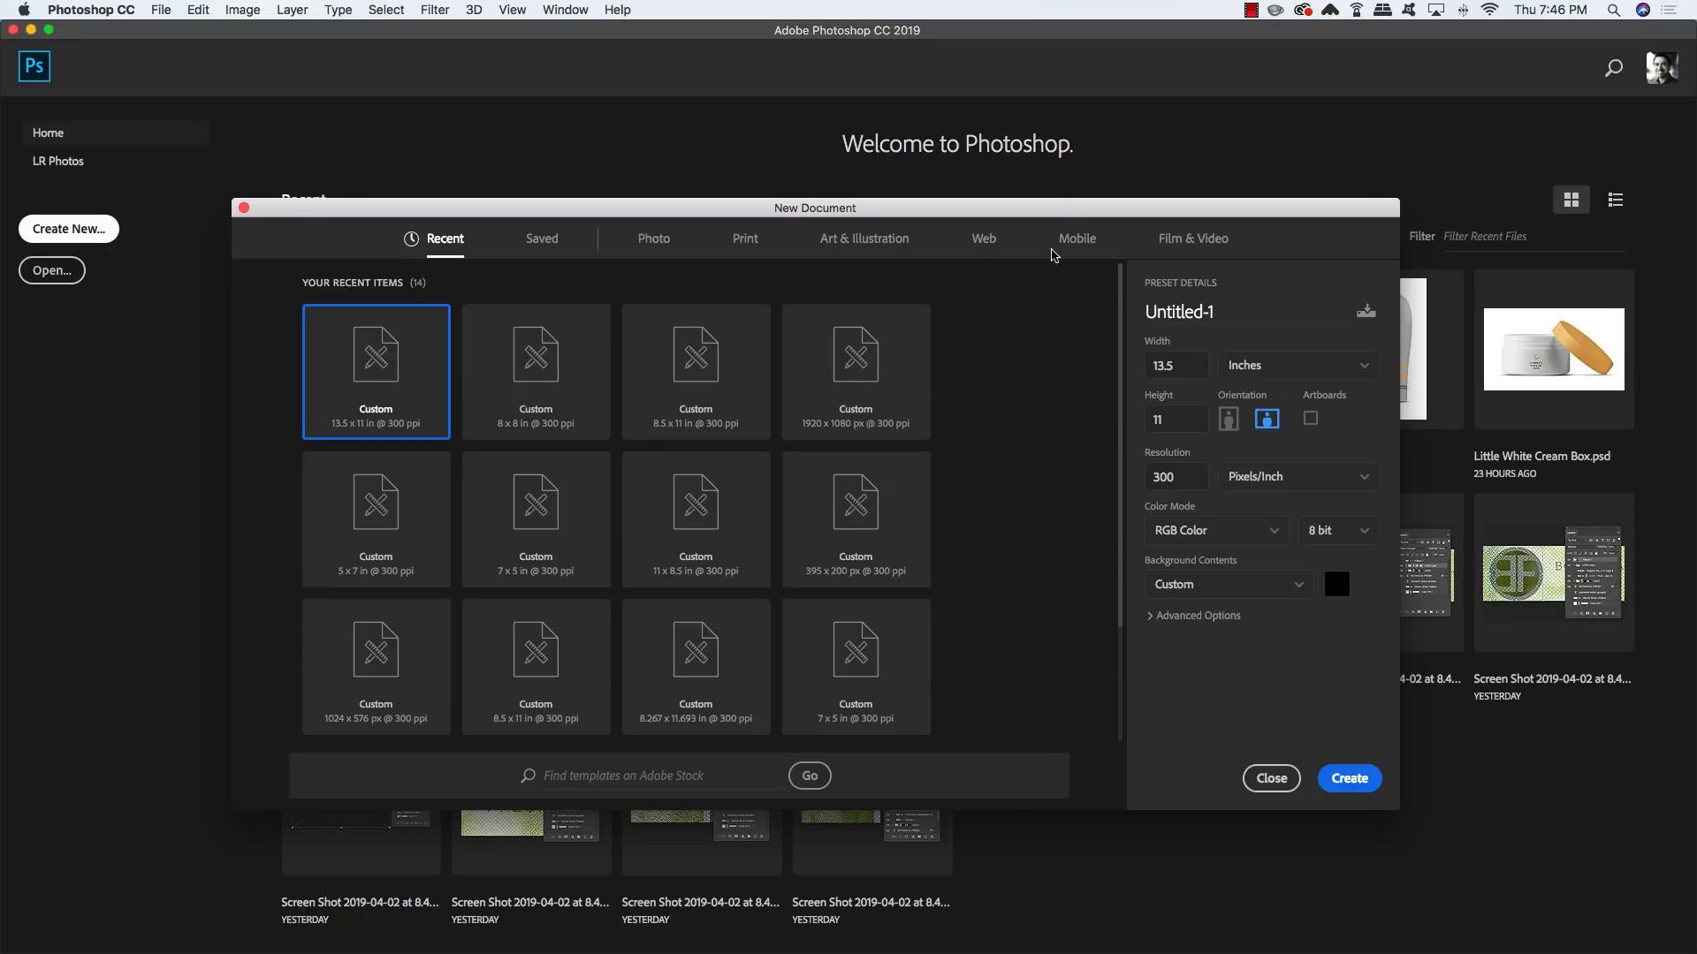
Create a 13.5 x 11 inch, 300 ppi RGB document named botanical-fresh-cosmetic-packaging-design
left_click_drag(1058, 215, 1043, 218)
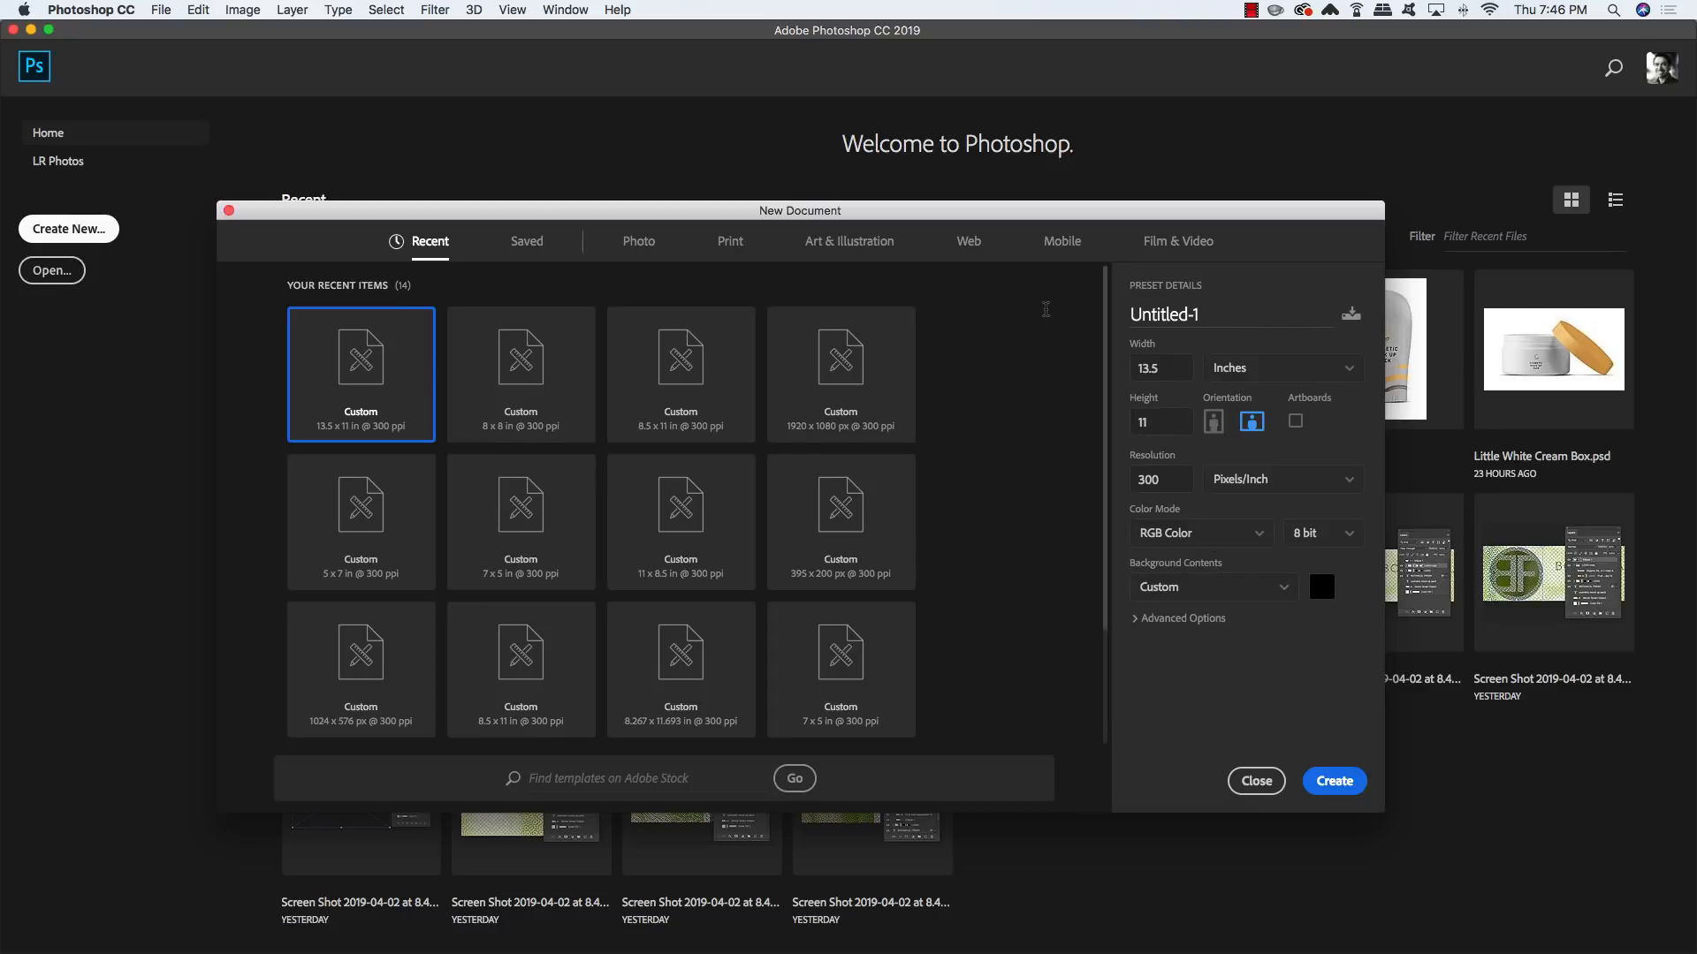
key("Tab")
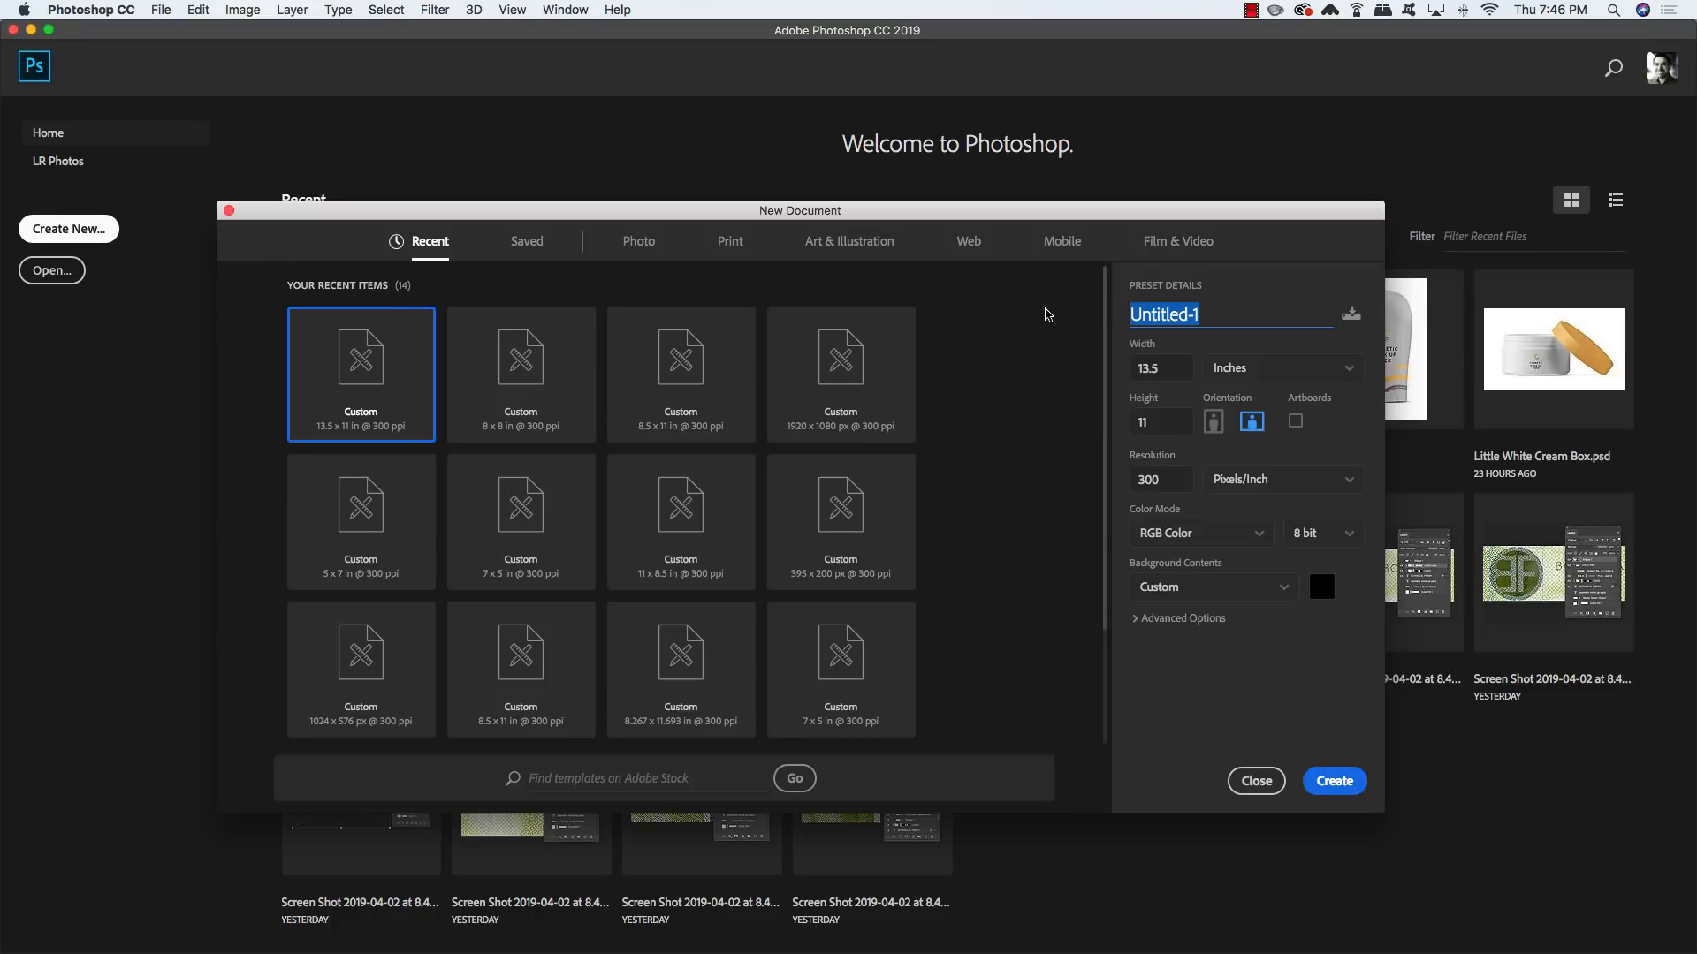
type("botanical-fr")
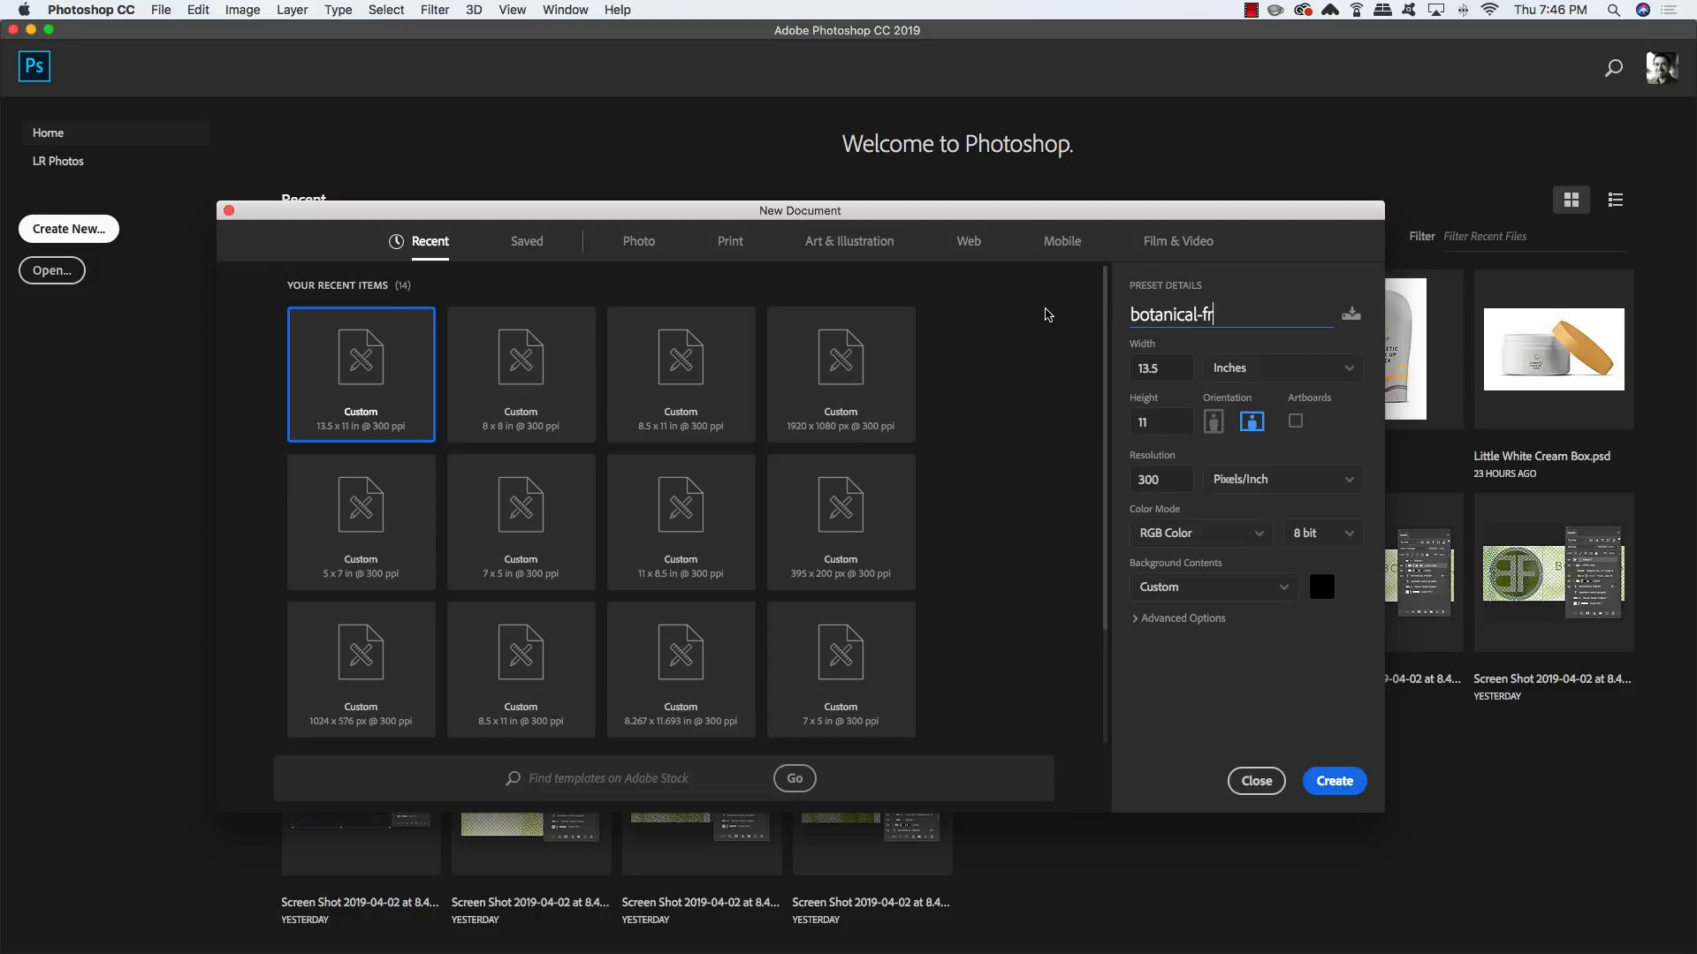
type("esh-cosmetic-packagi")
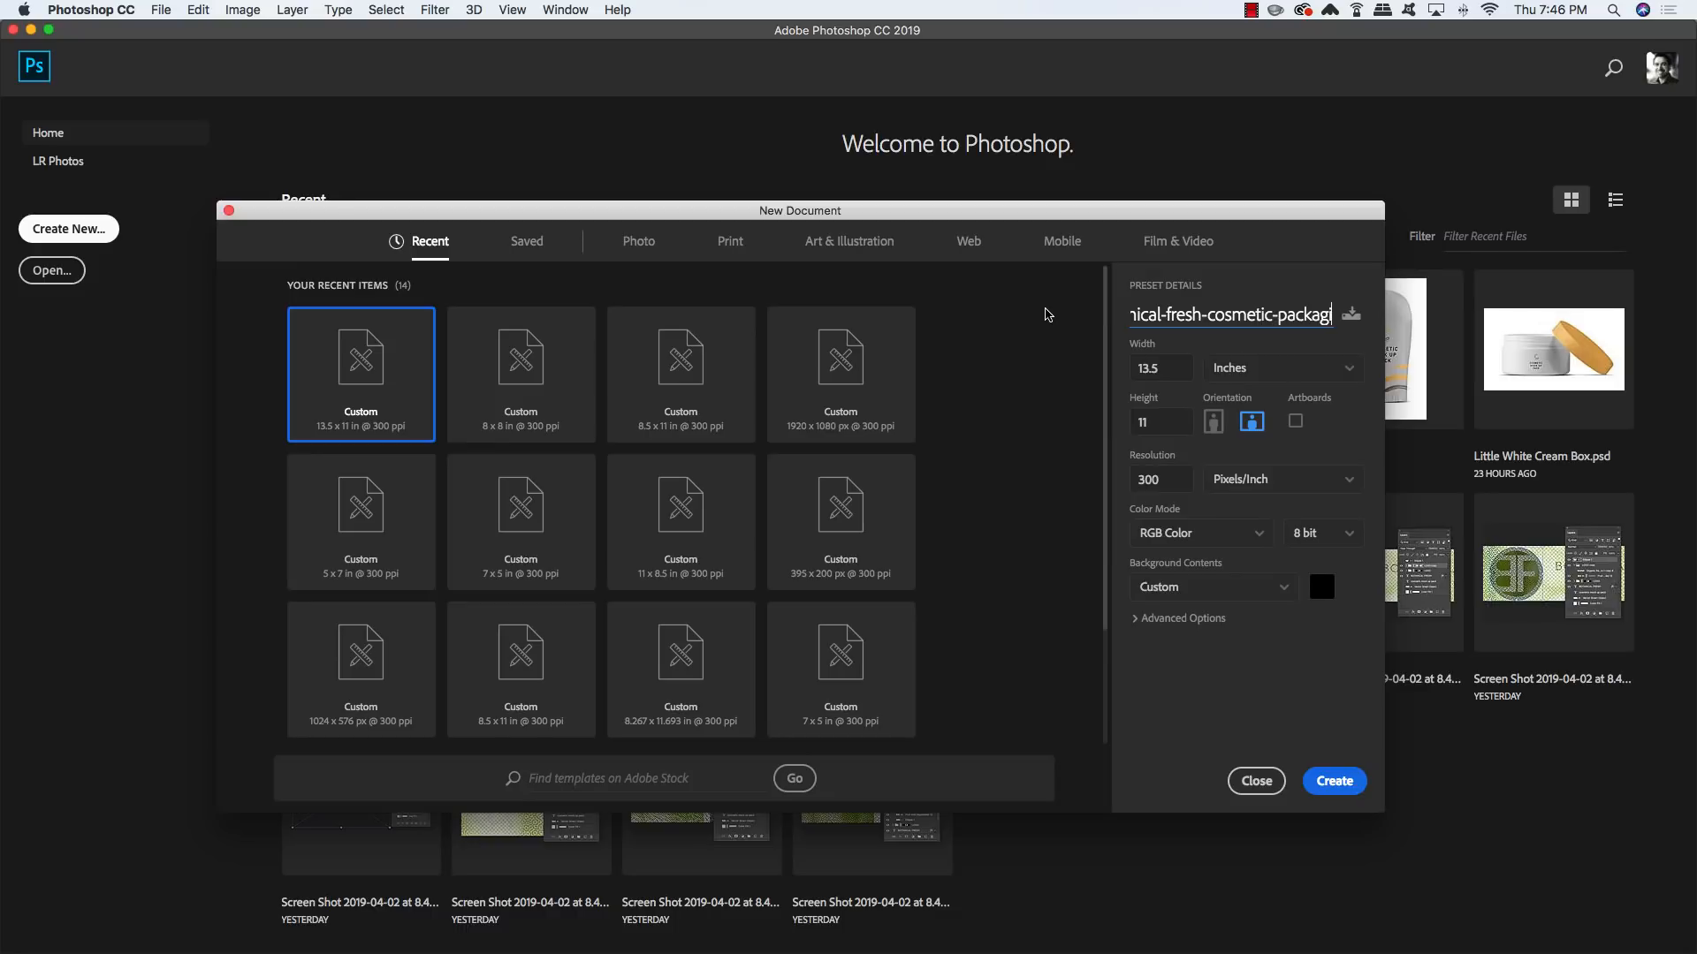
type("ng-design")
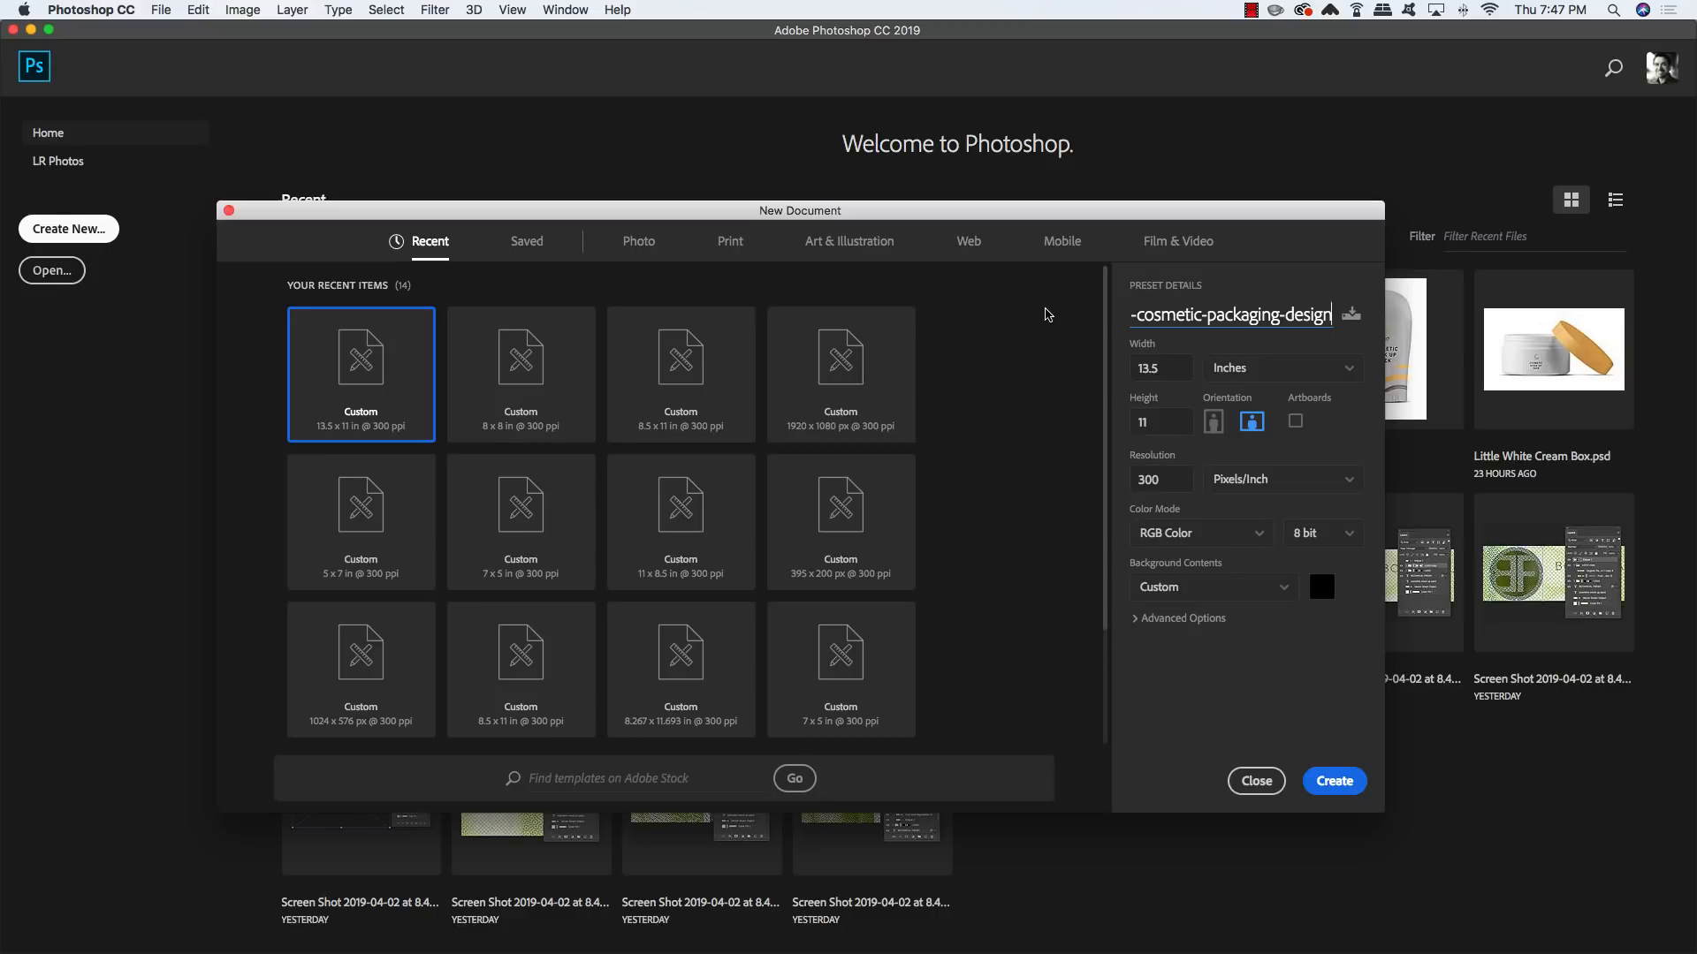
left_click(1337, 783)
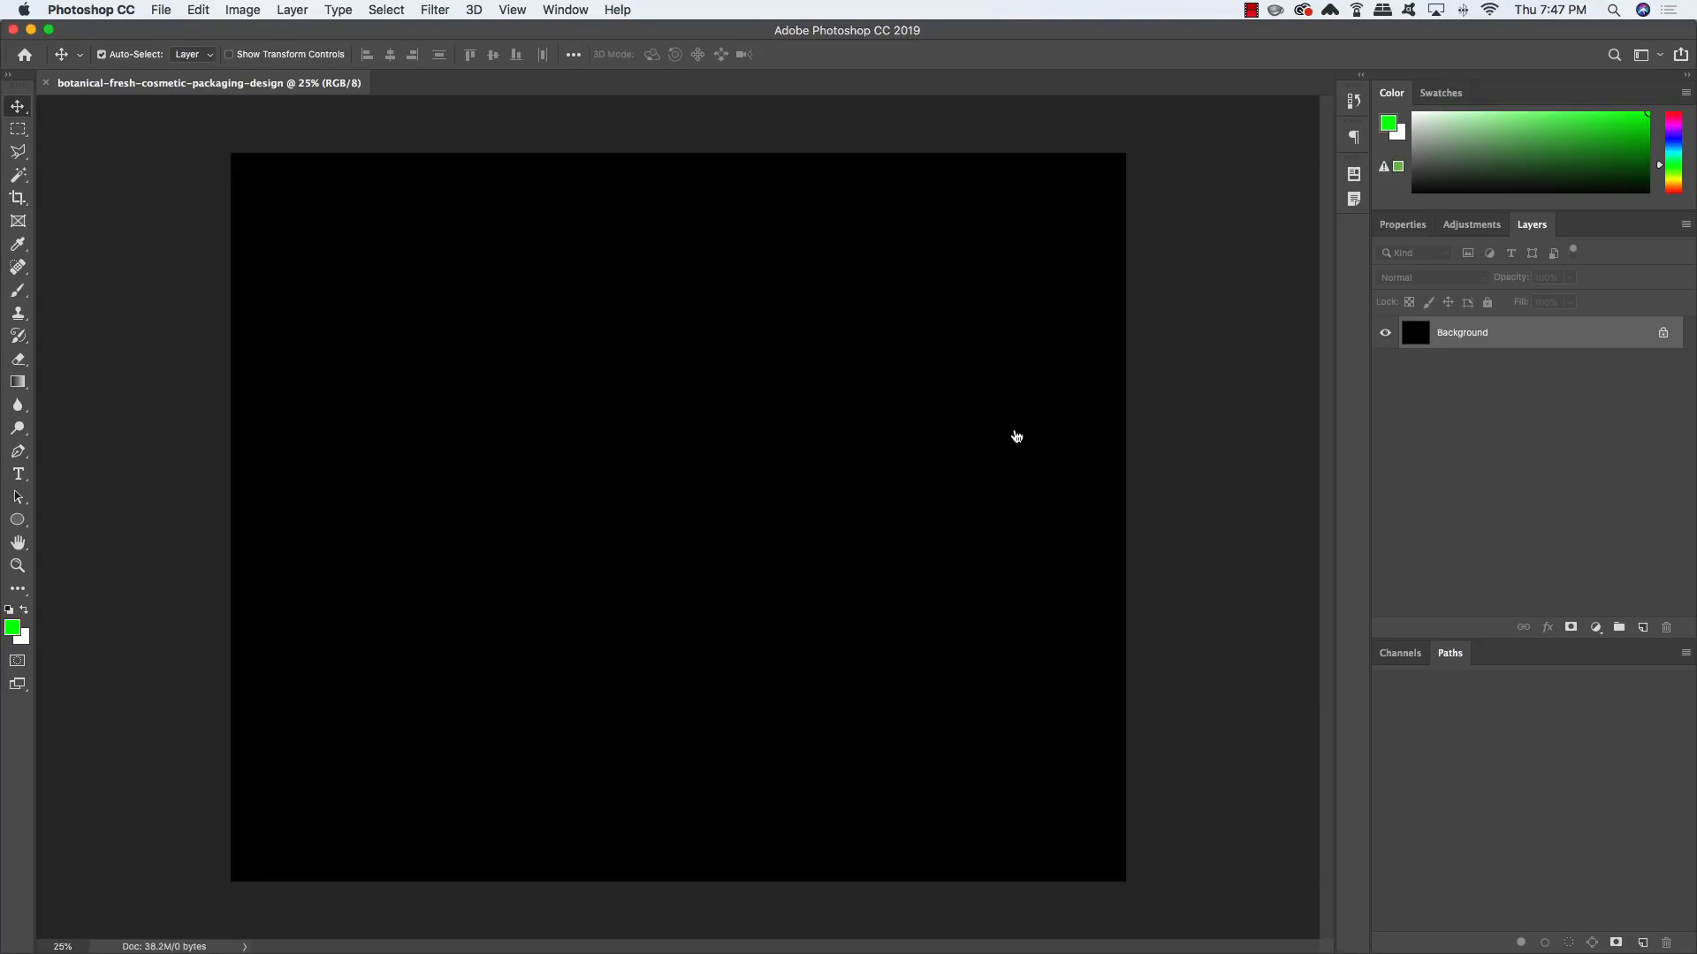
With the Layers panel floating over the canvas, add a solid color fill layer in #c0c0c0 and delete the Background layer
left_click_drag(955, 192, 1097, 181)
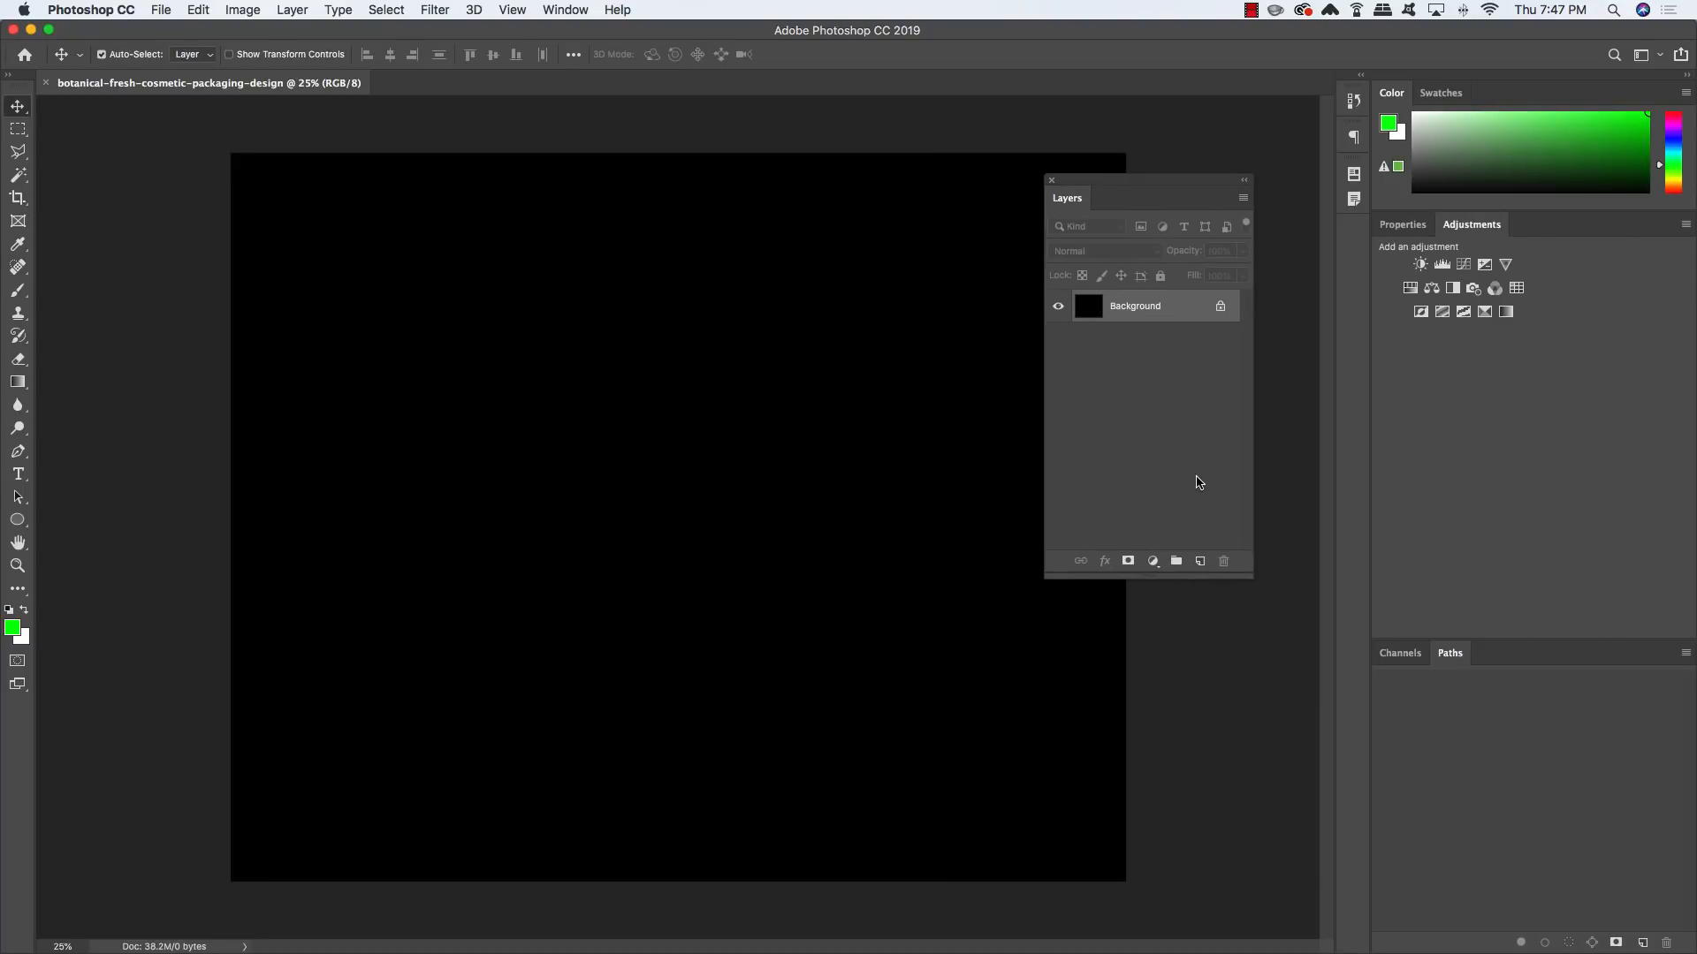
left_click(1154, 564)
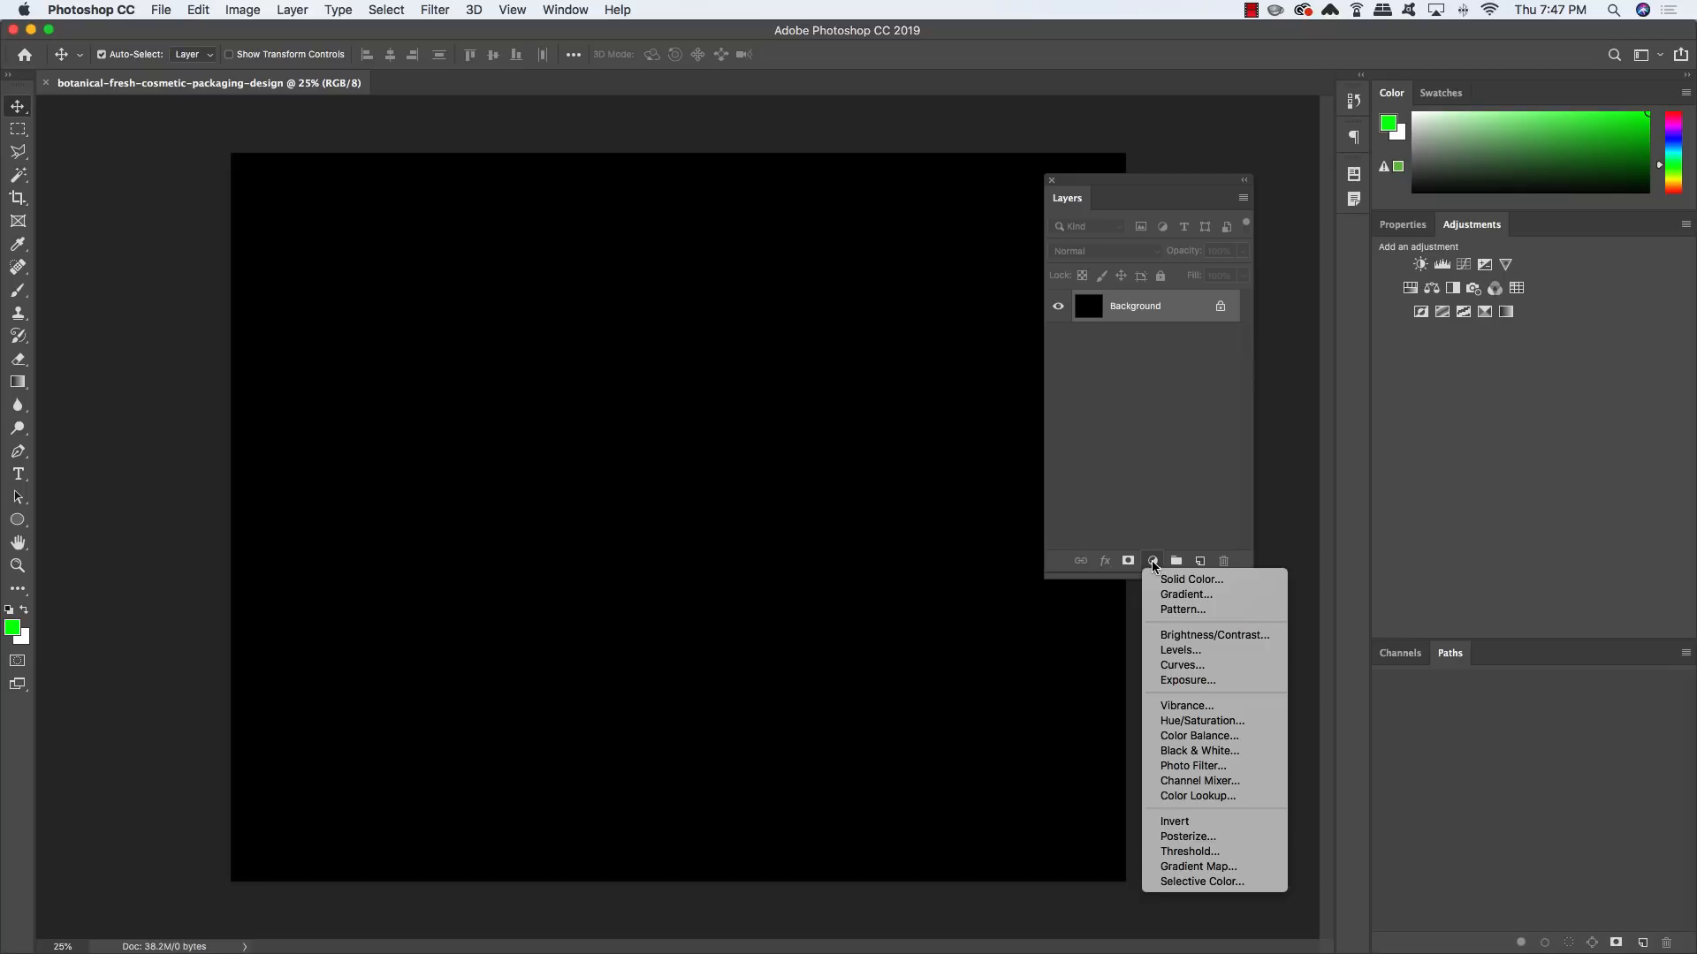
left_click(1187, 580)
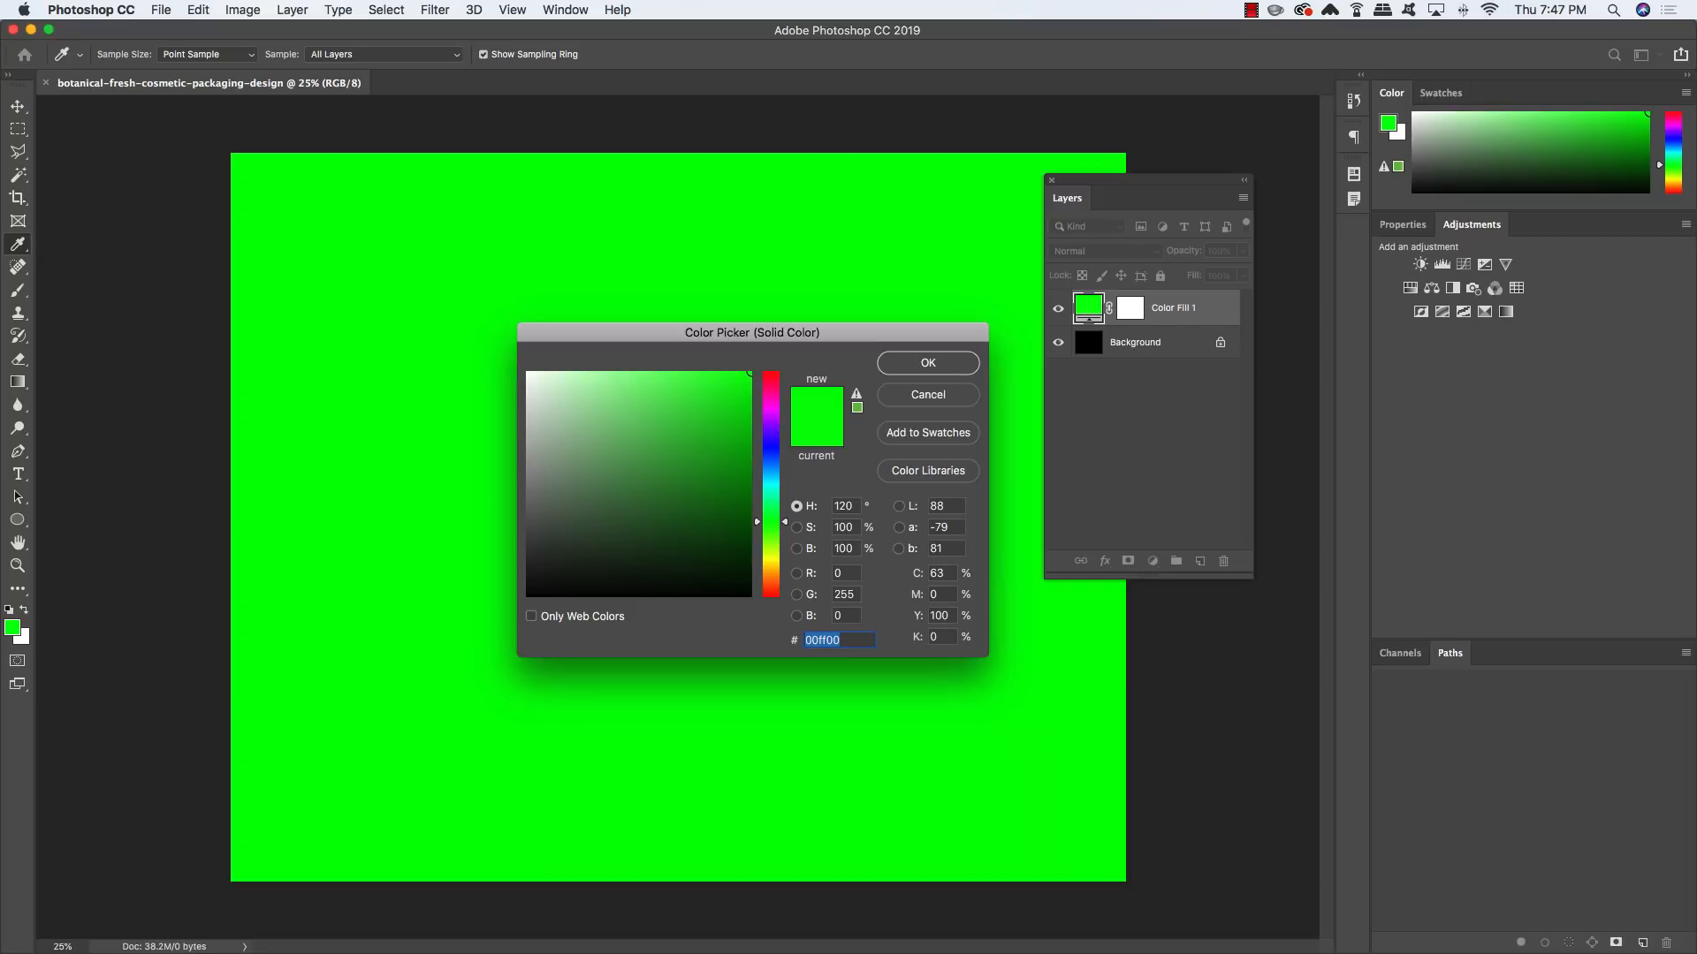
type("c0c0c0")
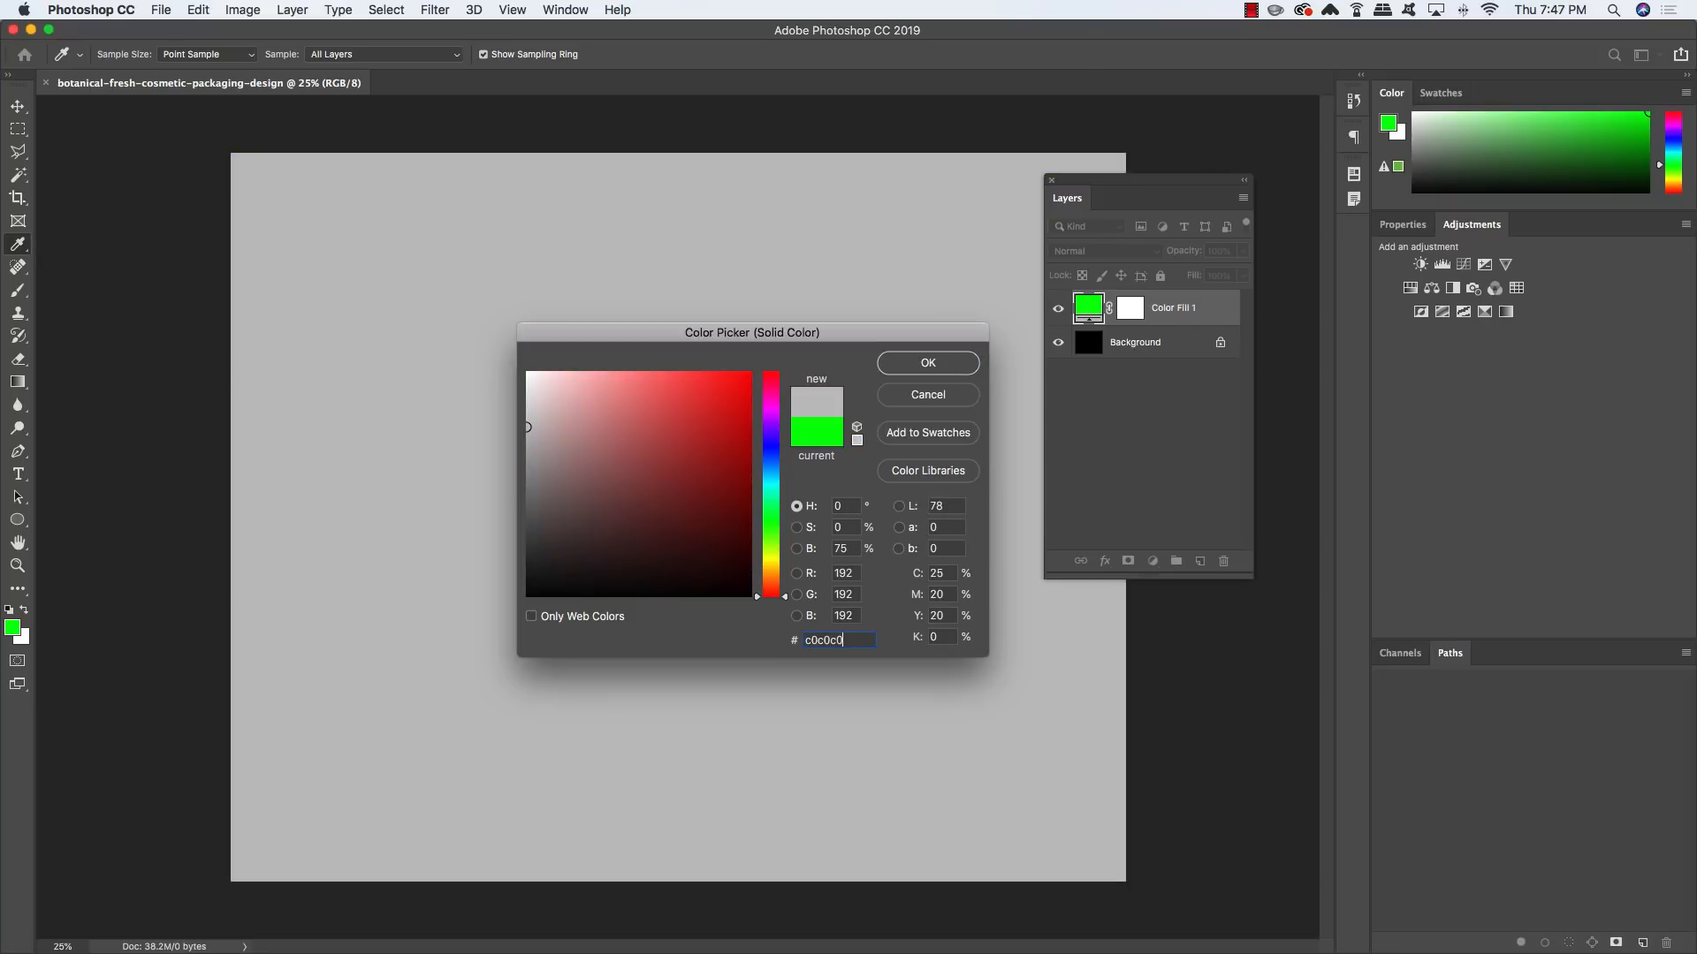
left_click(942, 370)
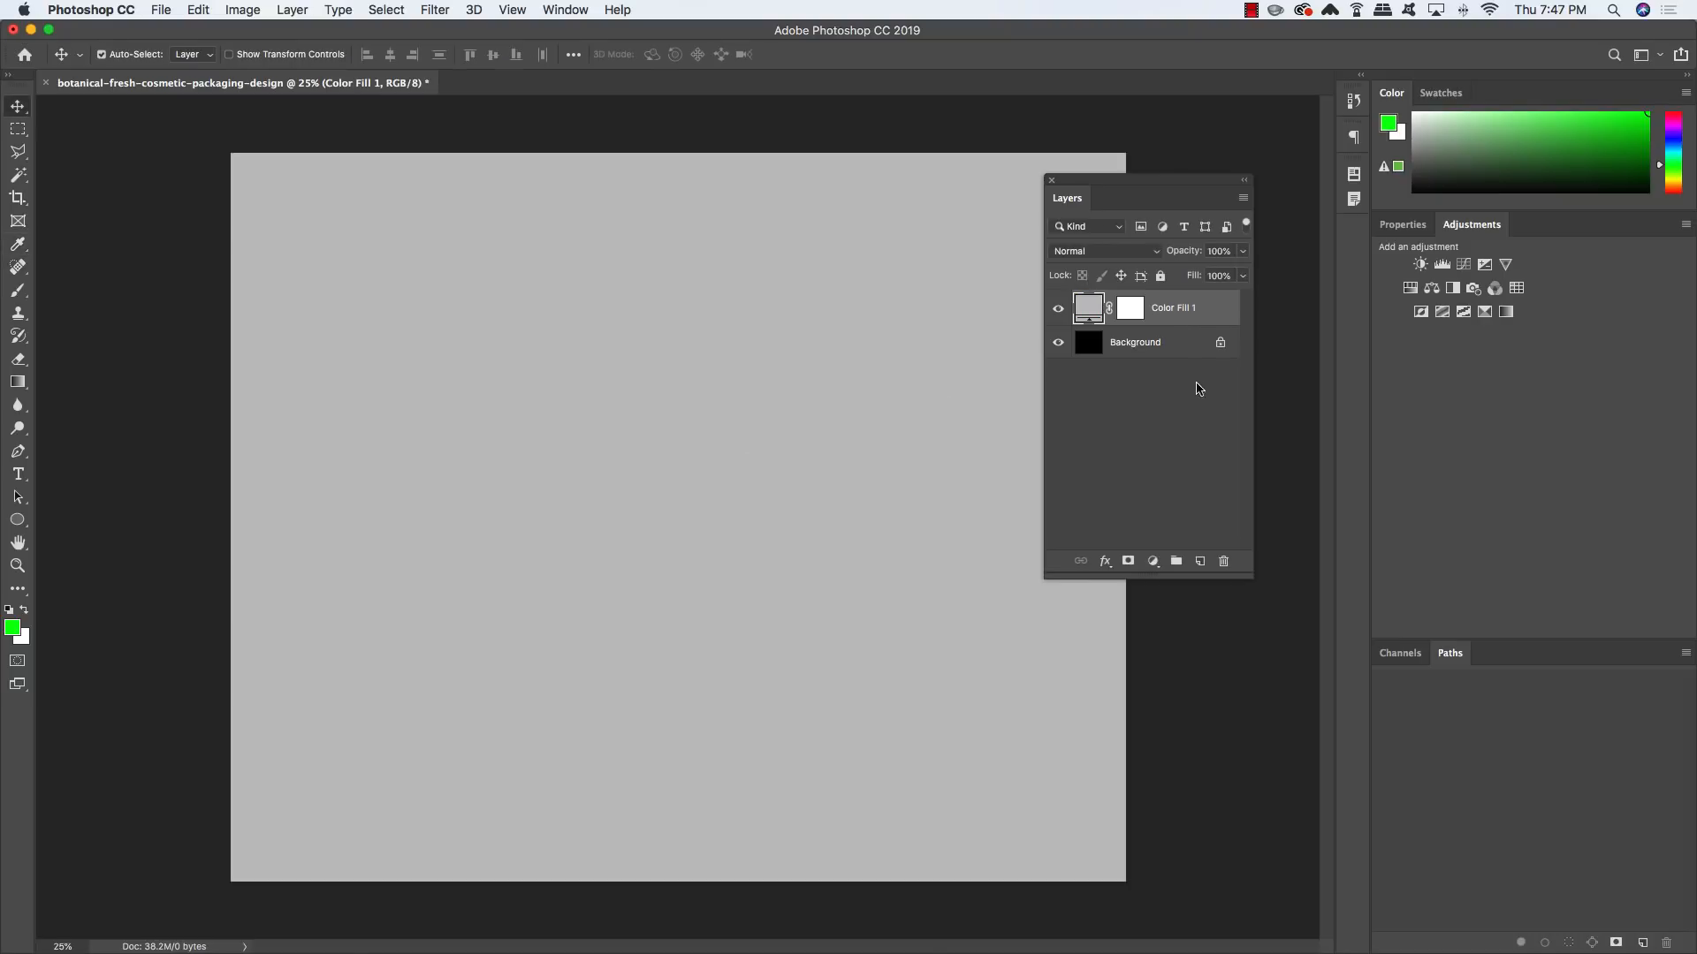
left_click(1203, 355)
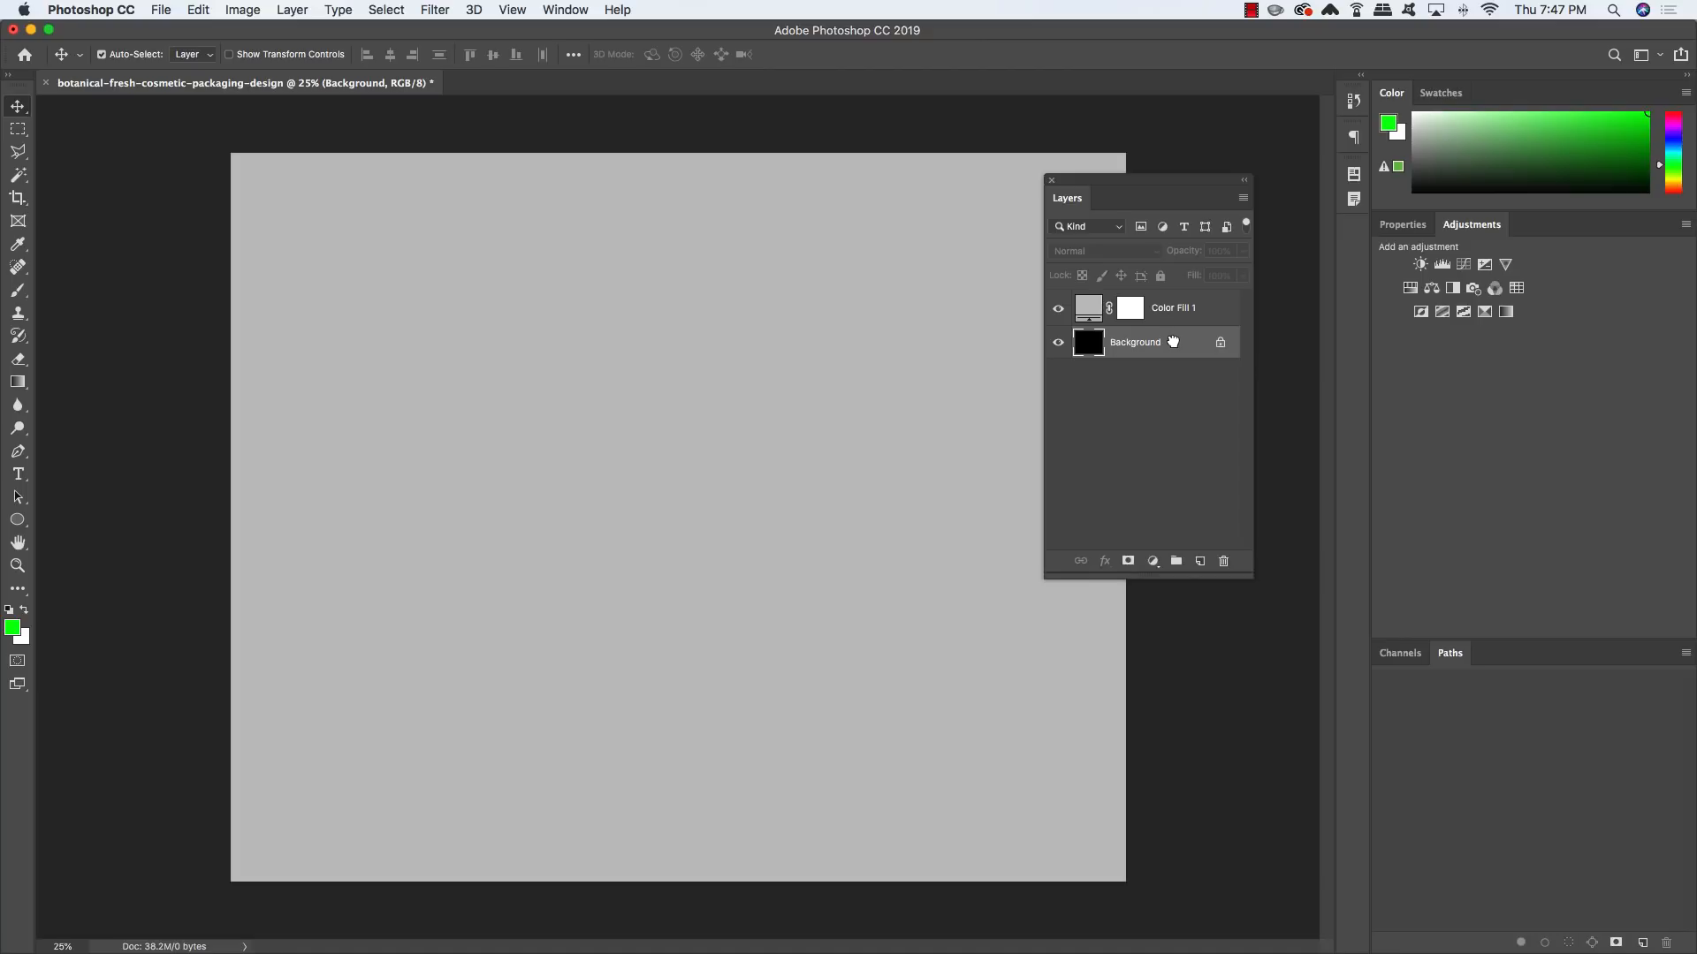
key("BackSpace")
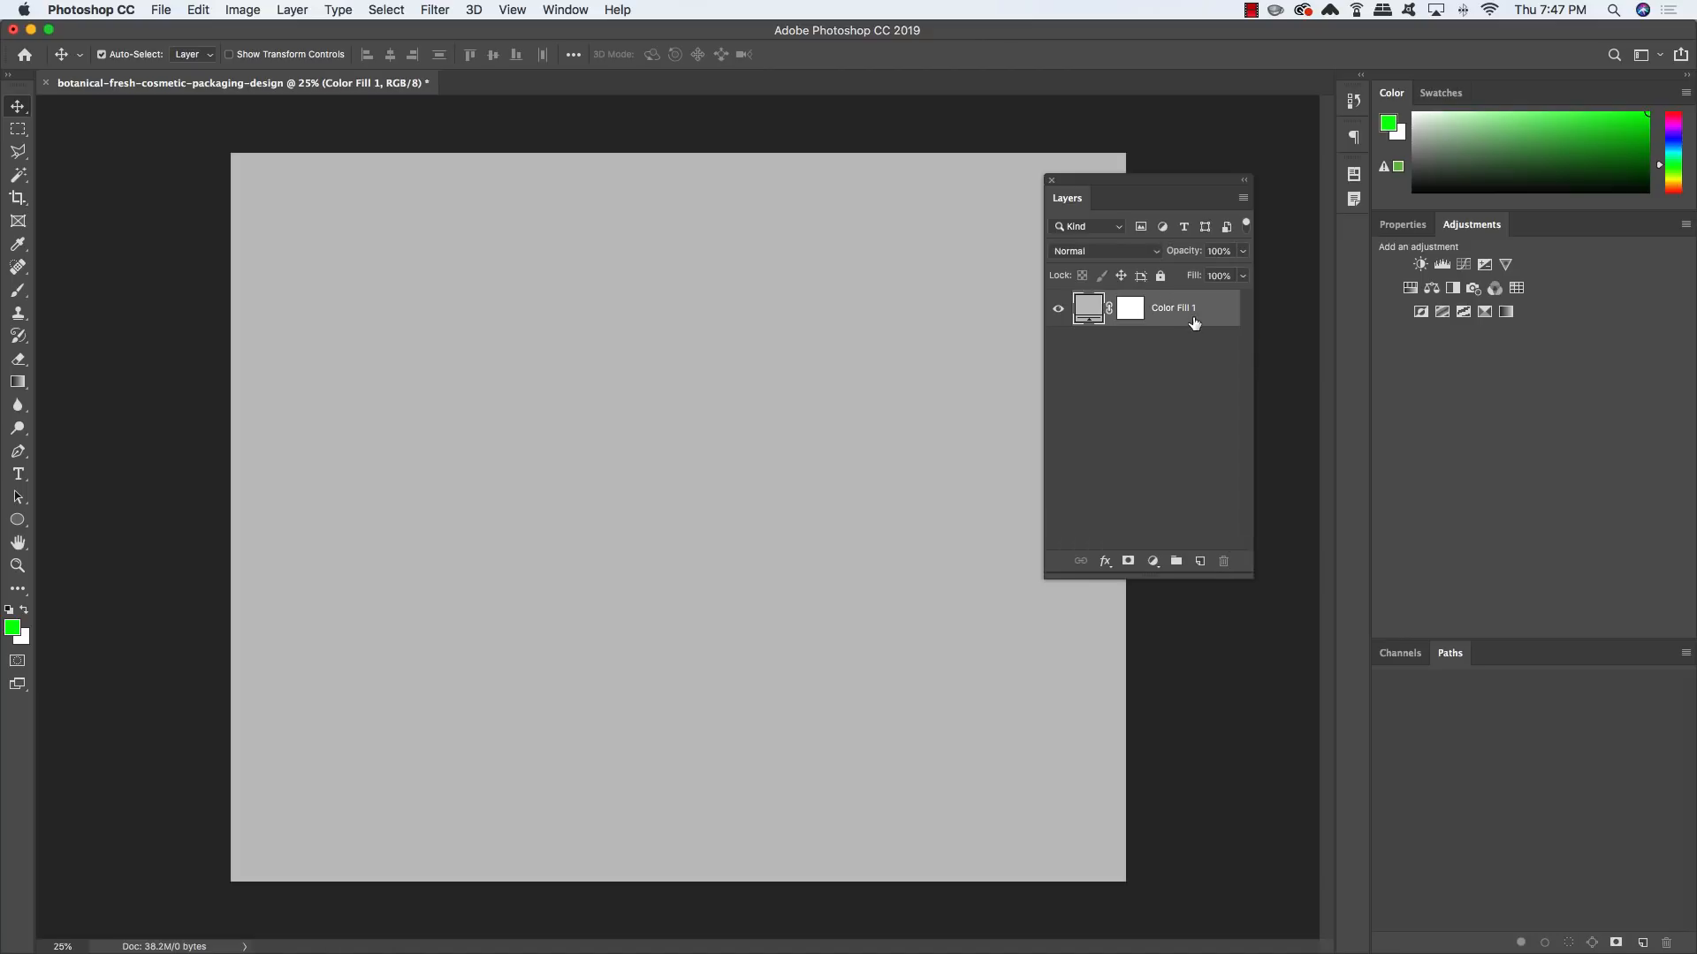
Place the image background-27-green-30x40.jpg from the Little Valley Studio freebies folder as an embedded object
left_click(160, 10)
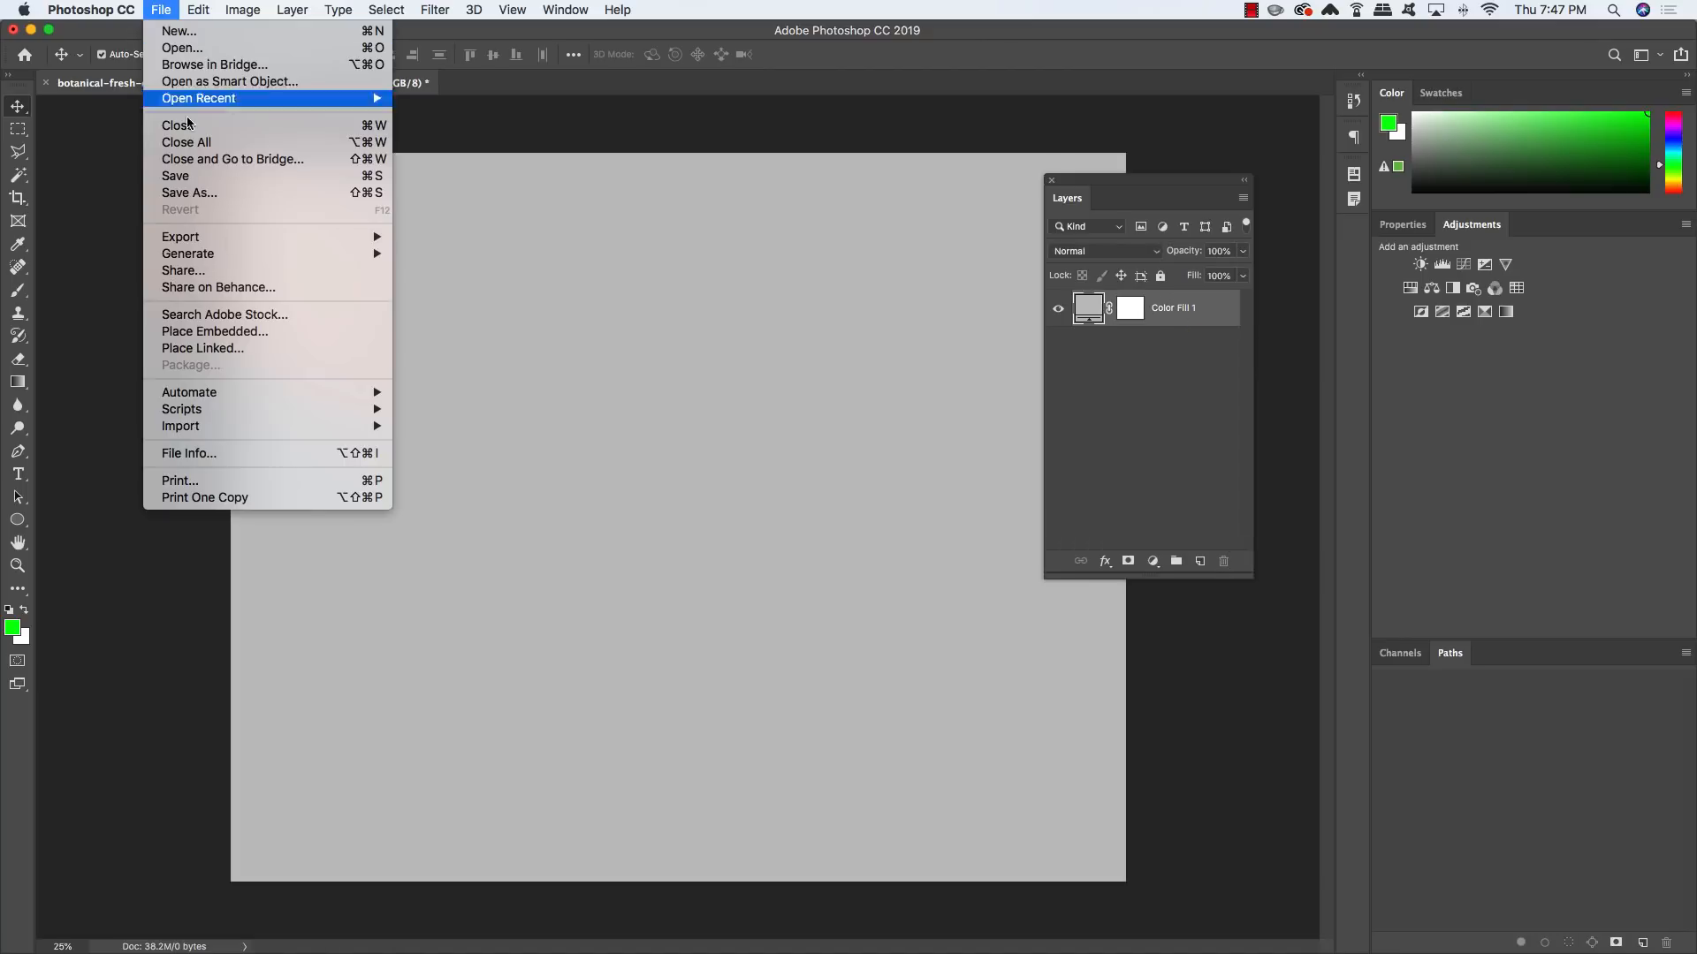
left_click(252, 332)
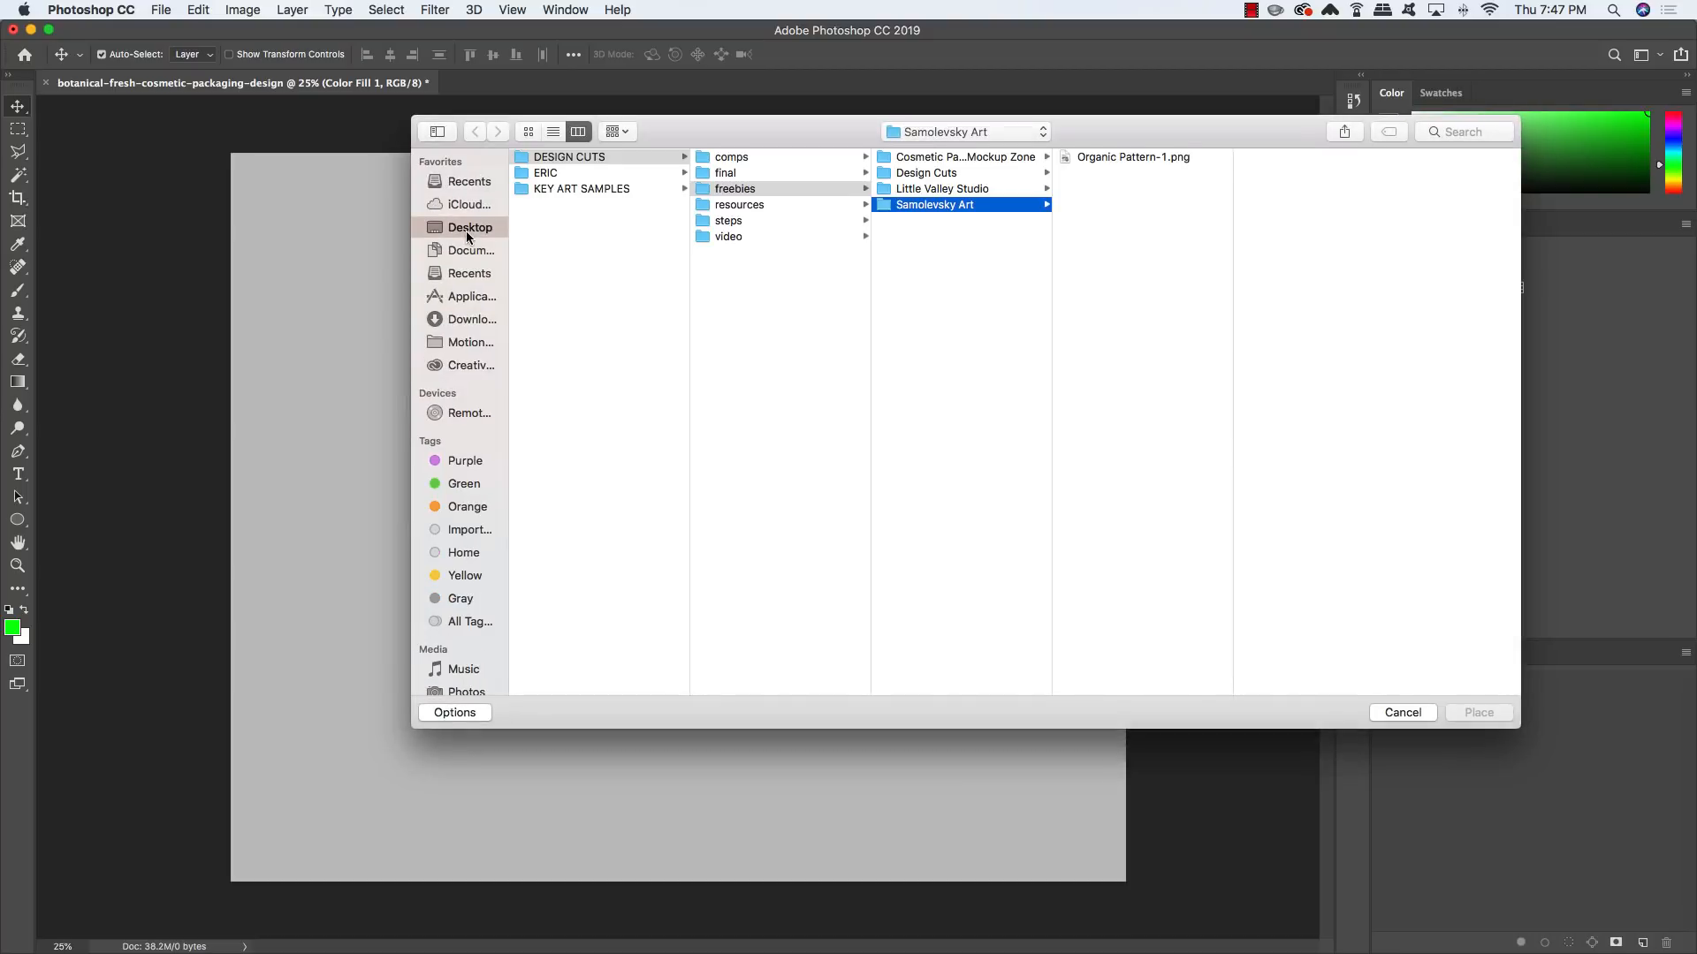
left_click(939, 191)
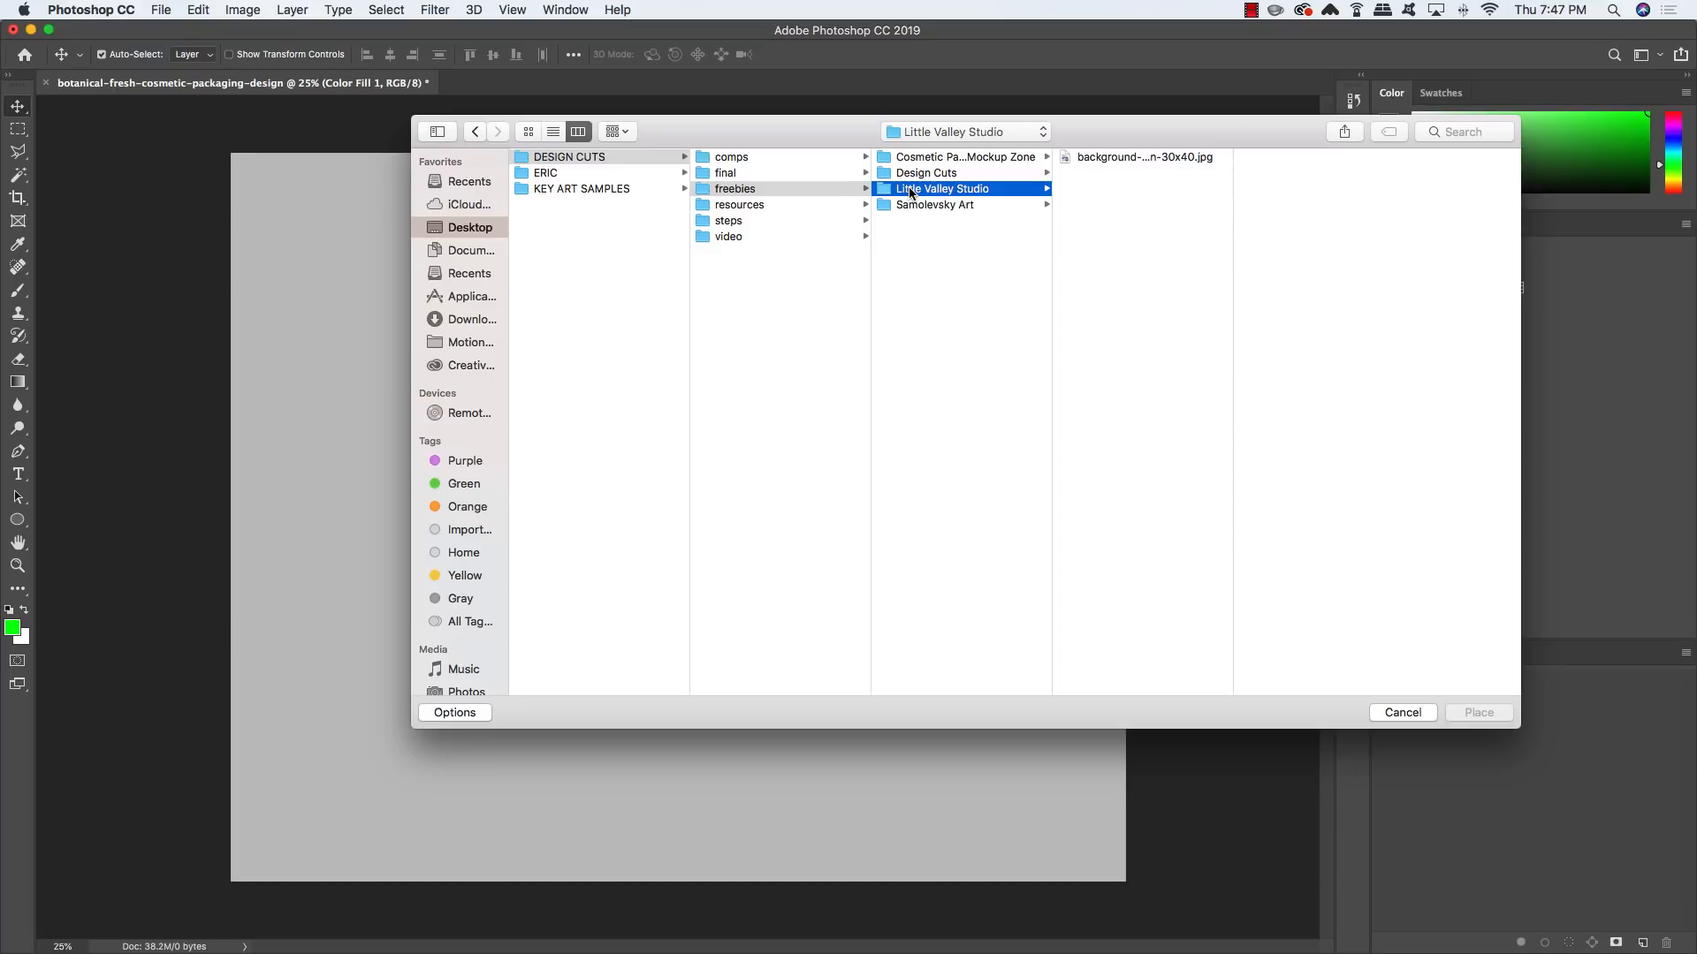
left_click(1142, 158)
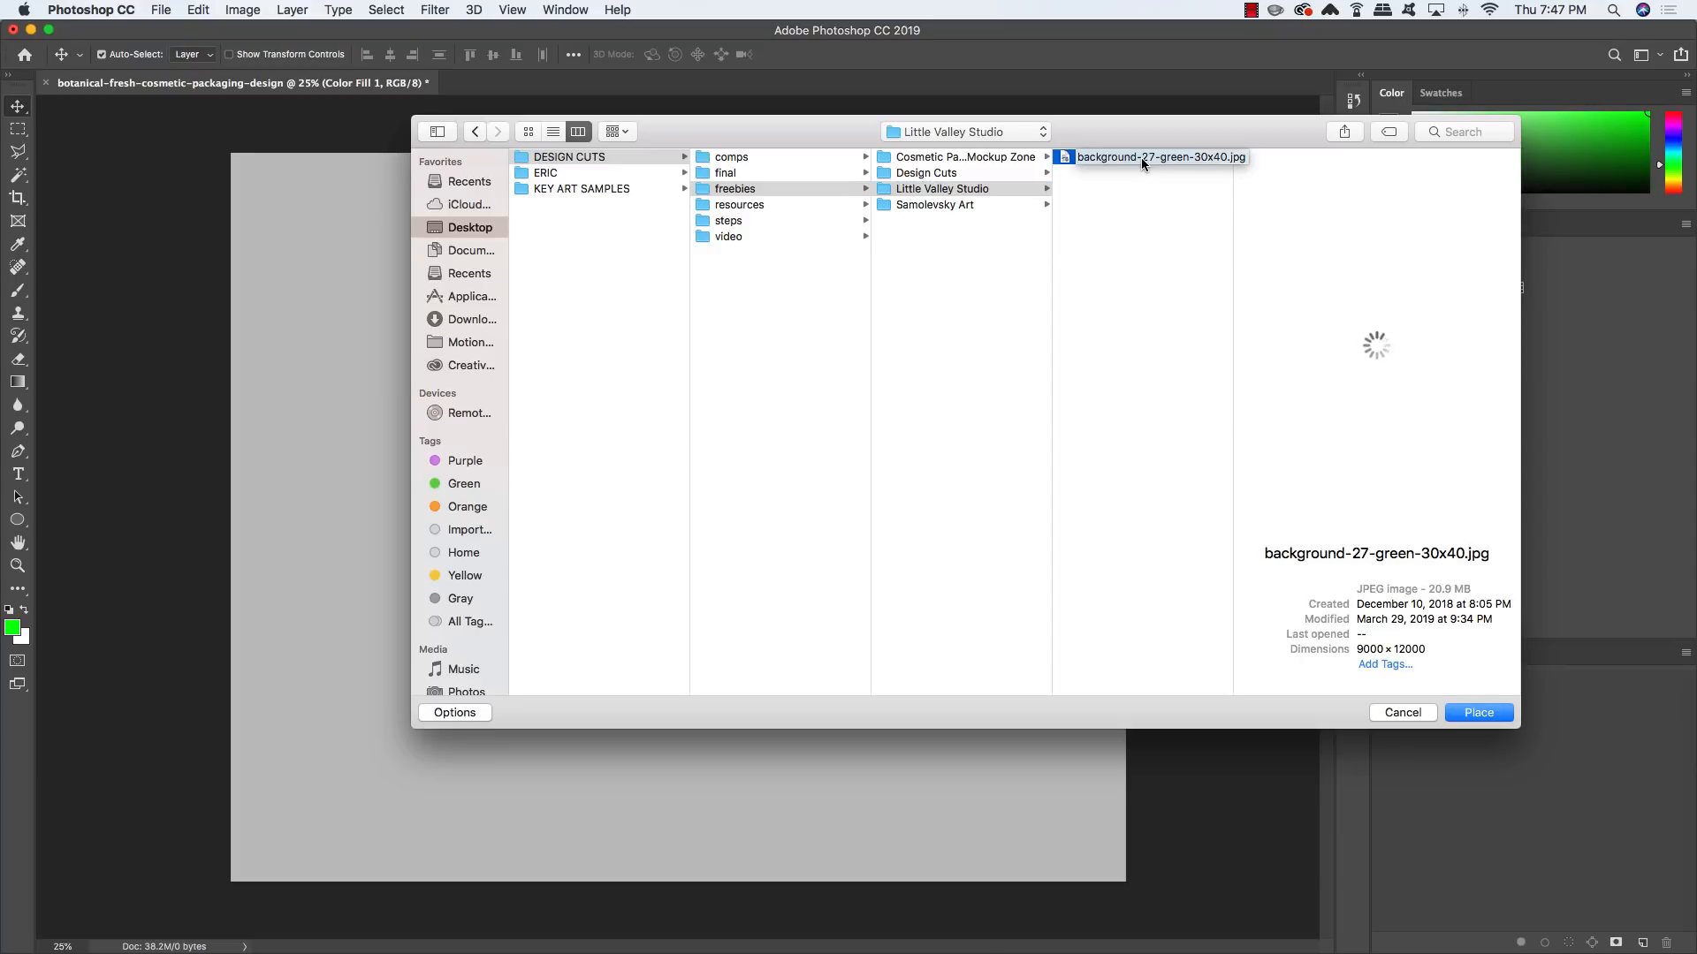
left_click(1479, 713)
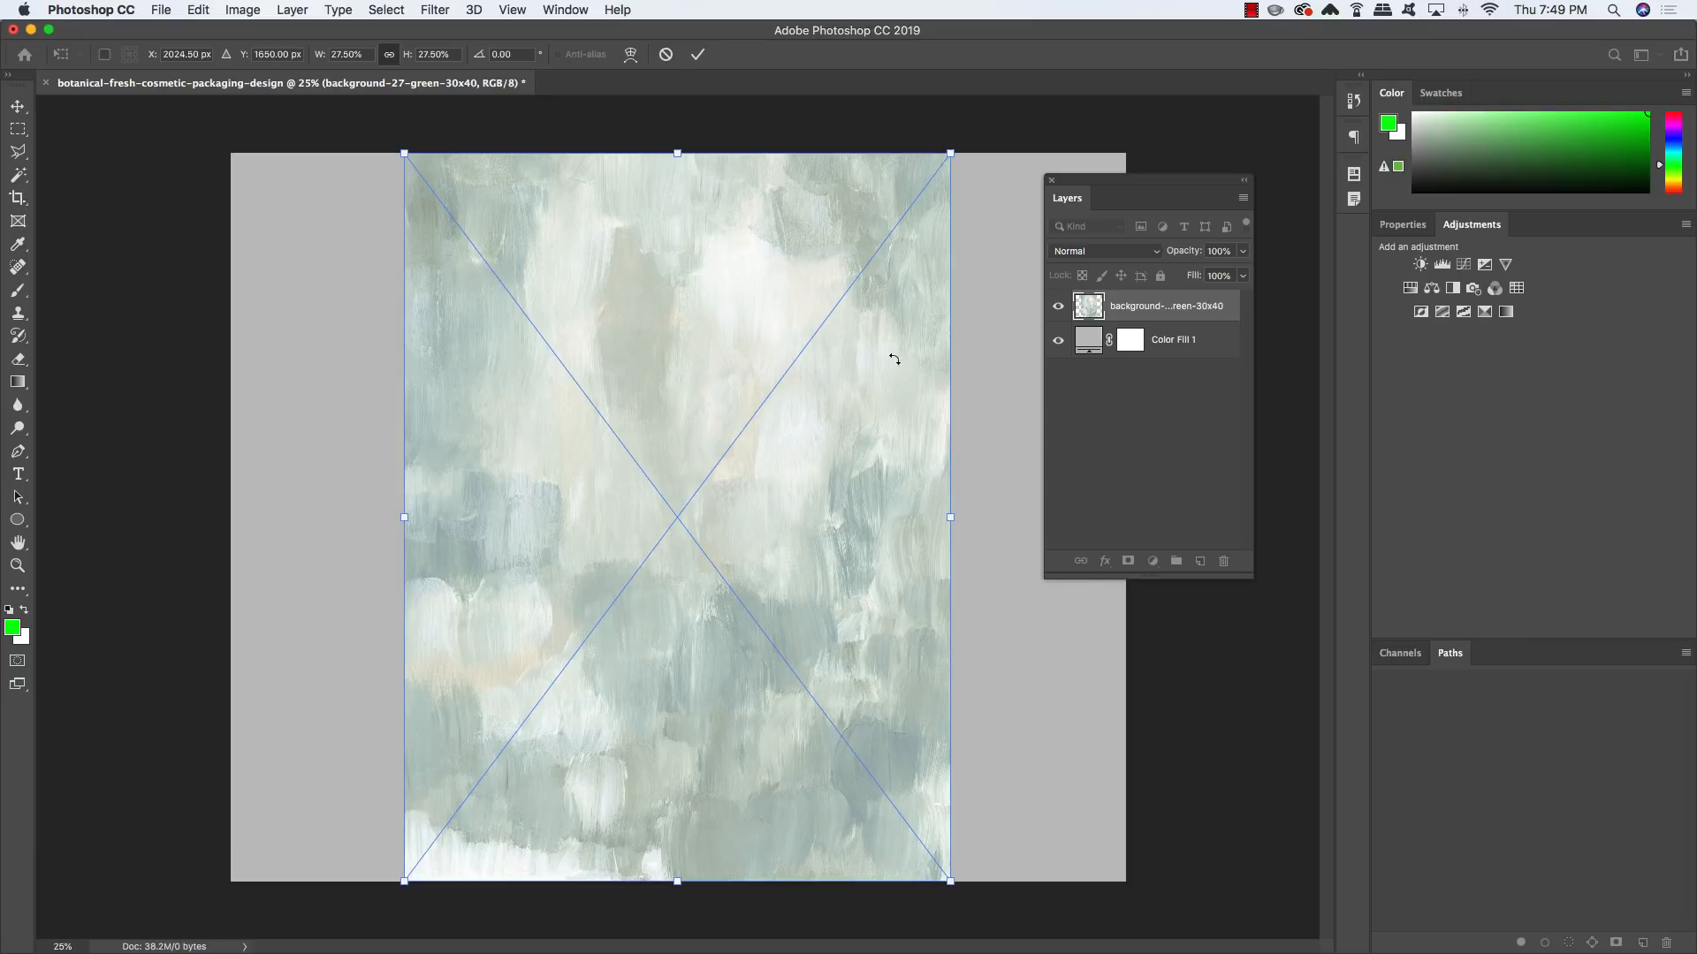
Rotate the placed painted texture 90° clockwise while scaling it to about 39.85% to cover the canvas, and set its opacity to 50%
right_click(711, 273)
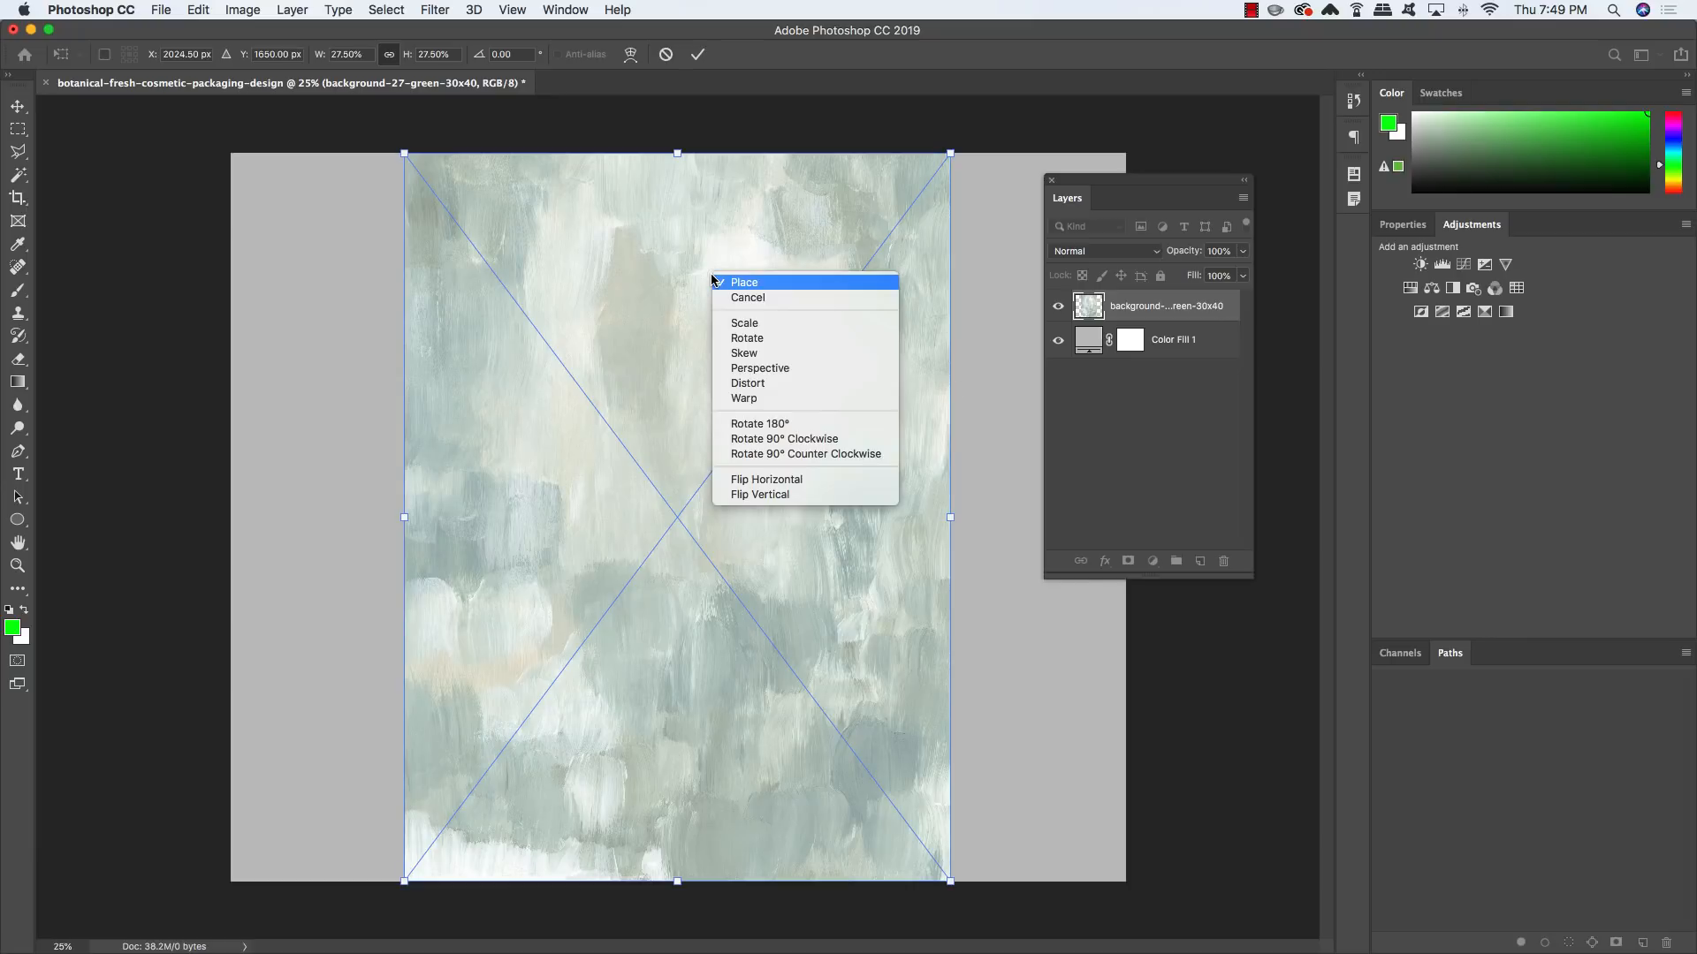
left_click(805, 440)
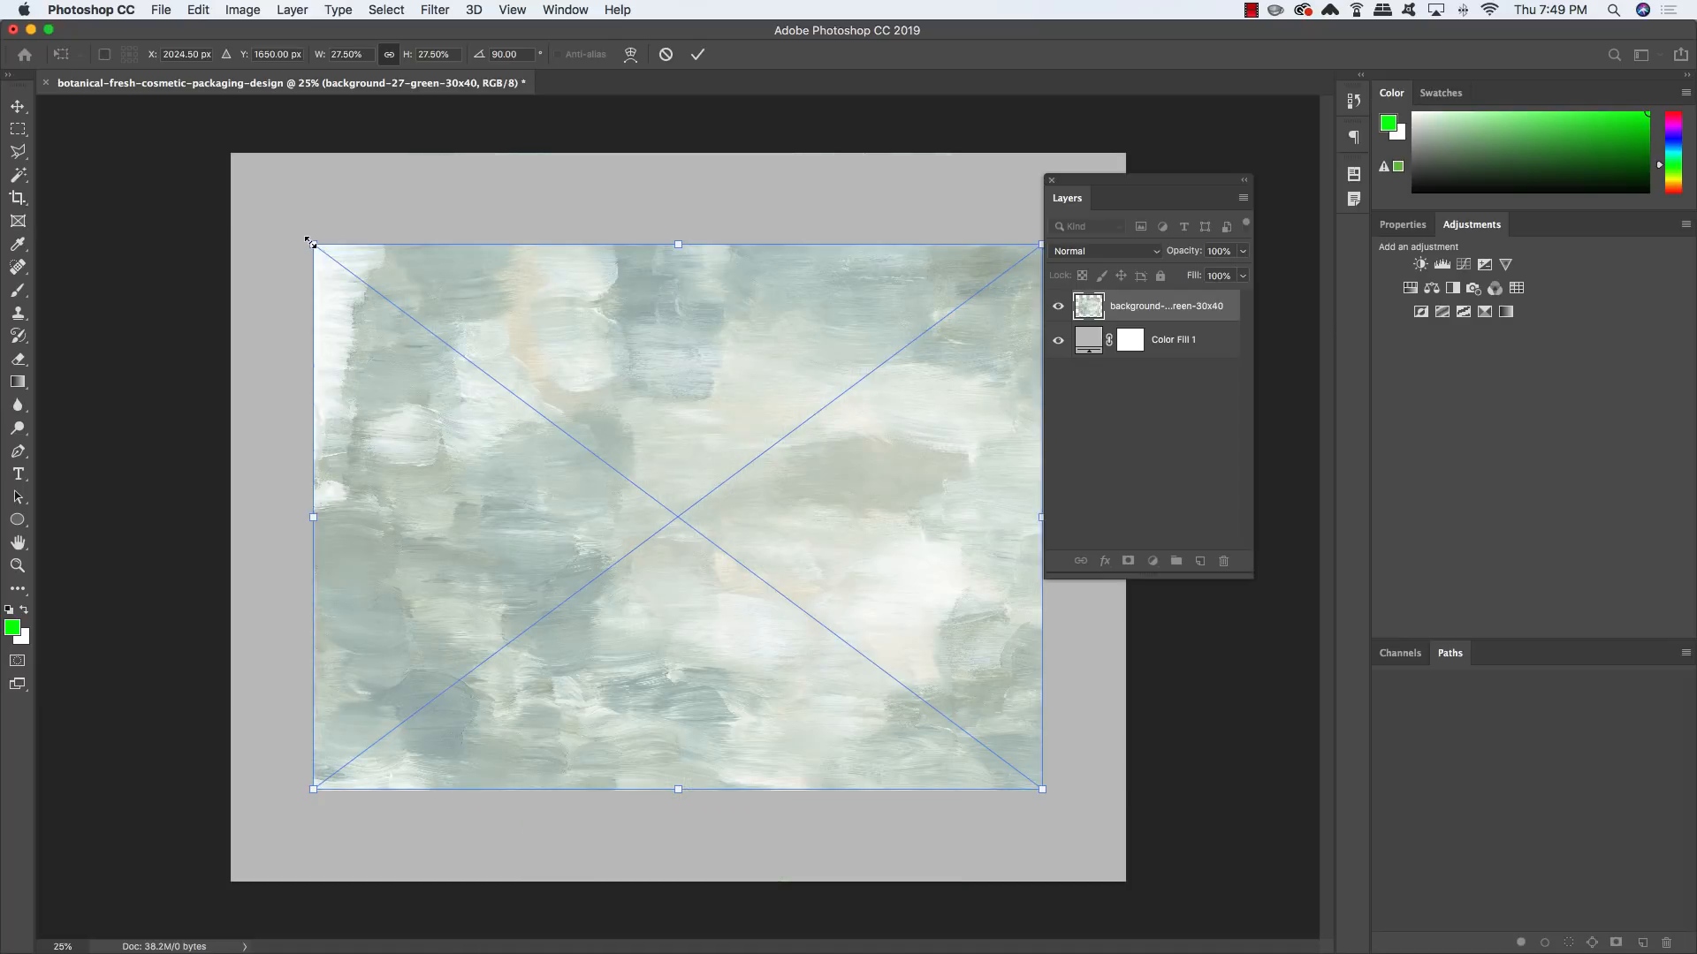
left_click_drag(311, 243, 150, 121)
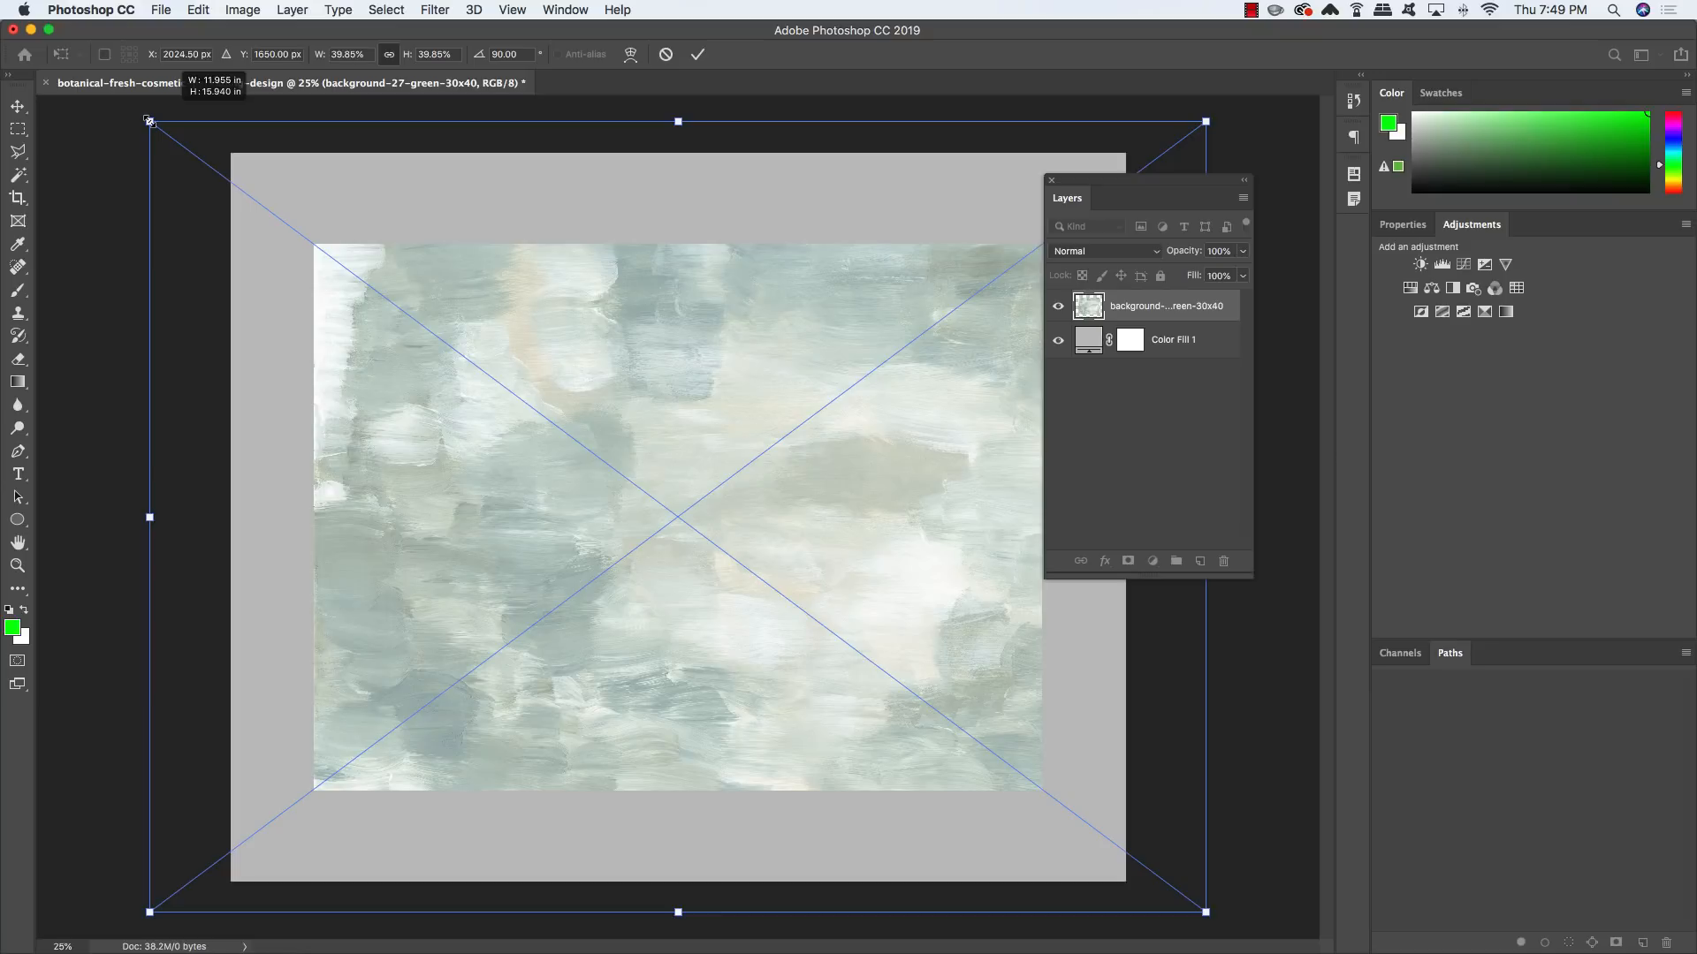
key("Return")
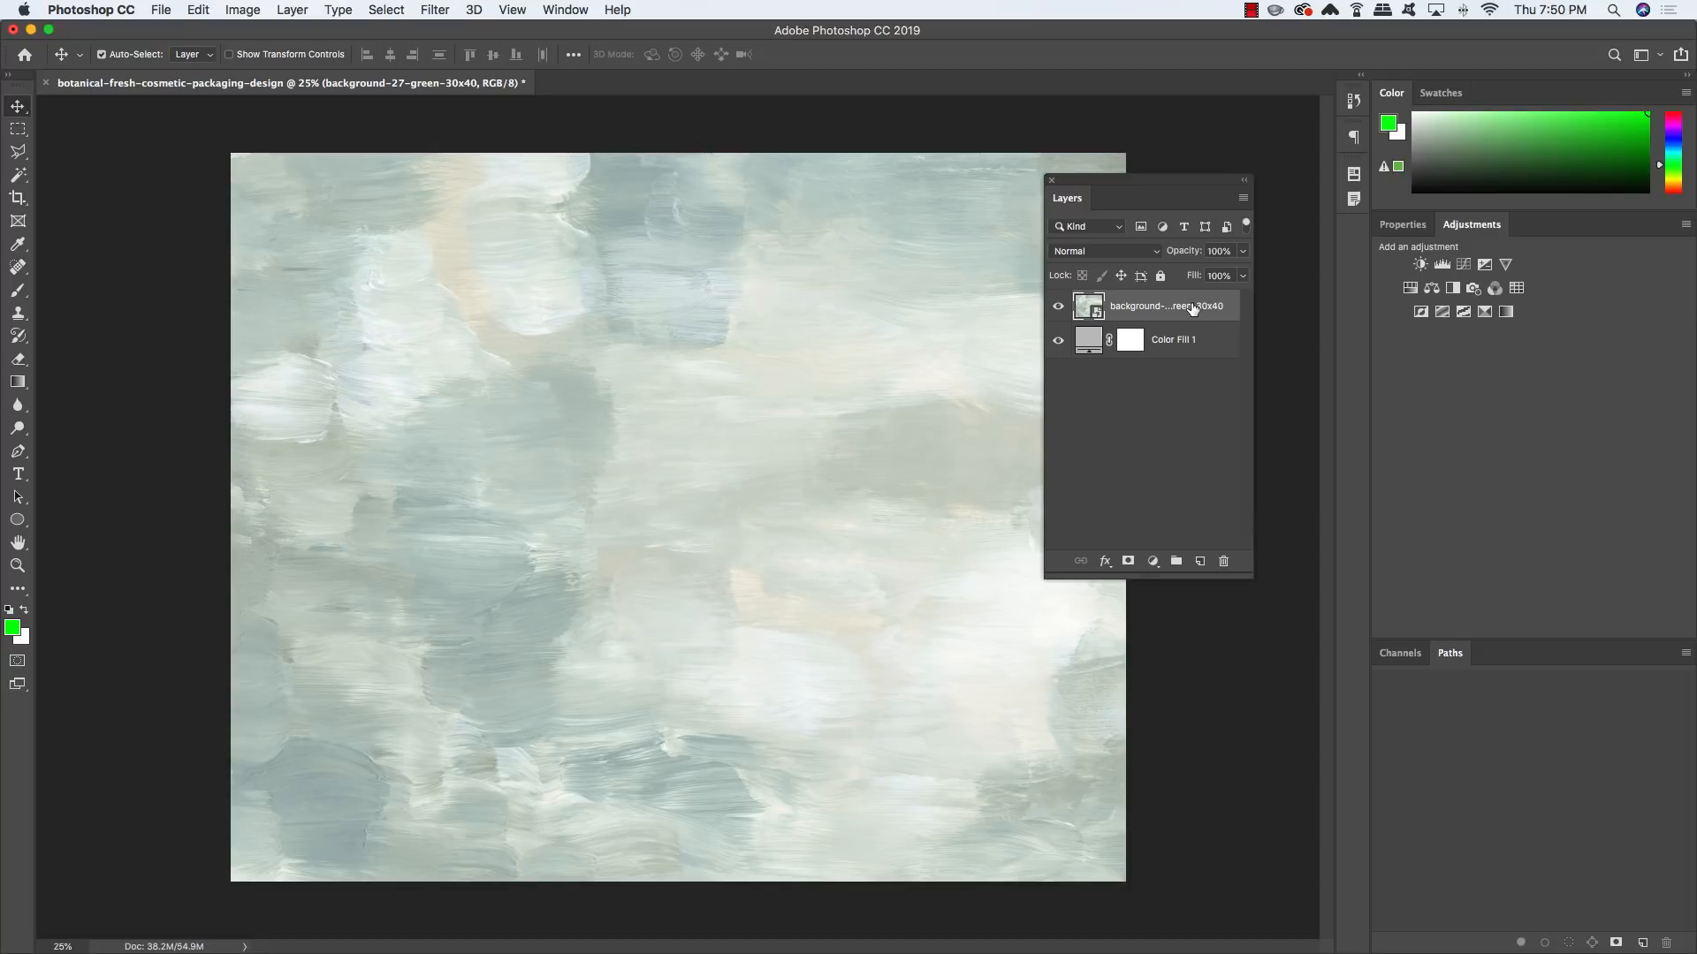
key("5")
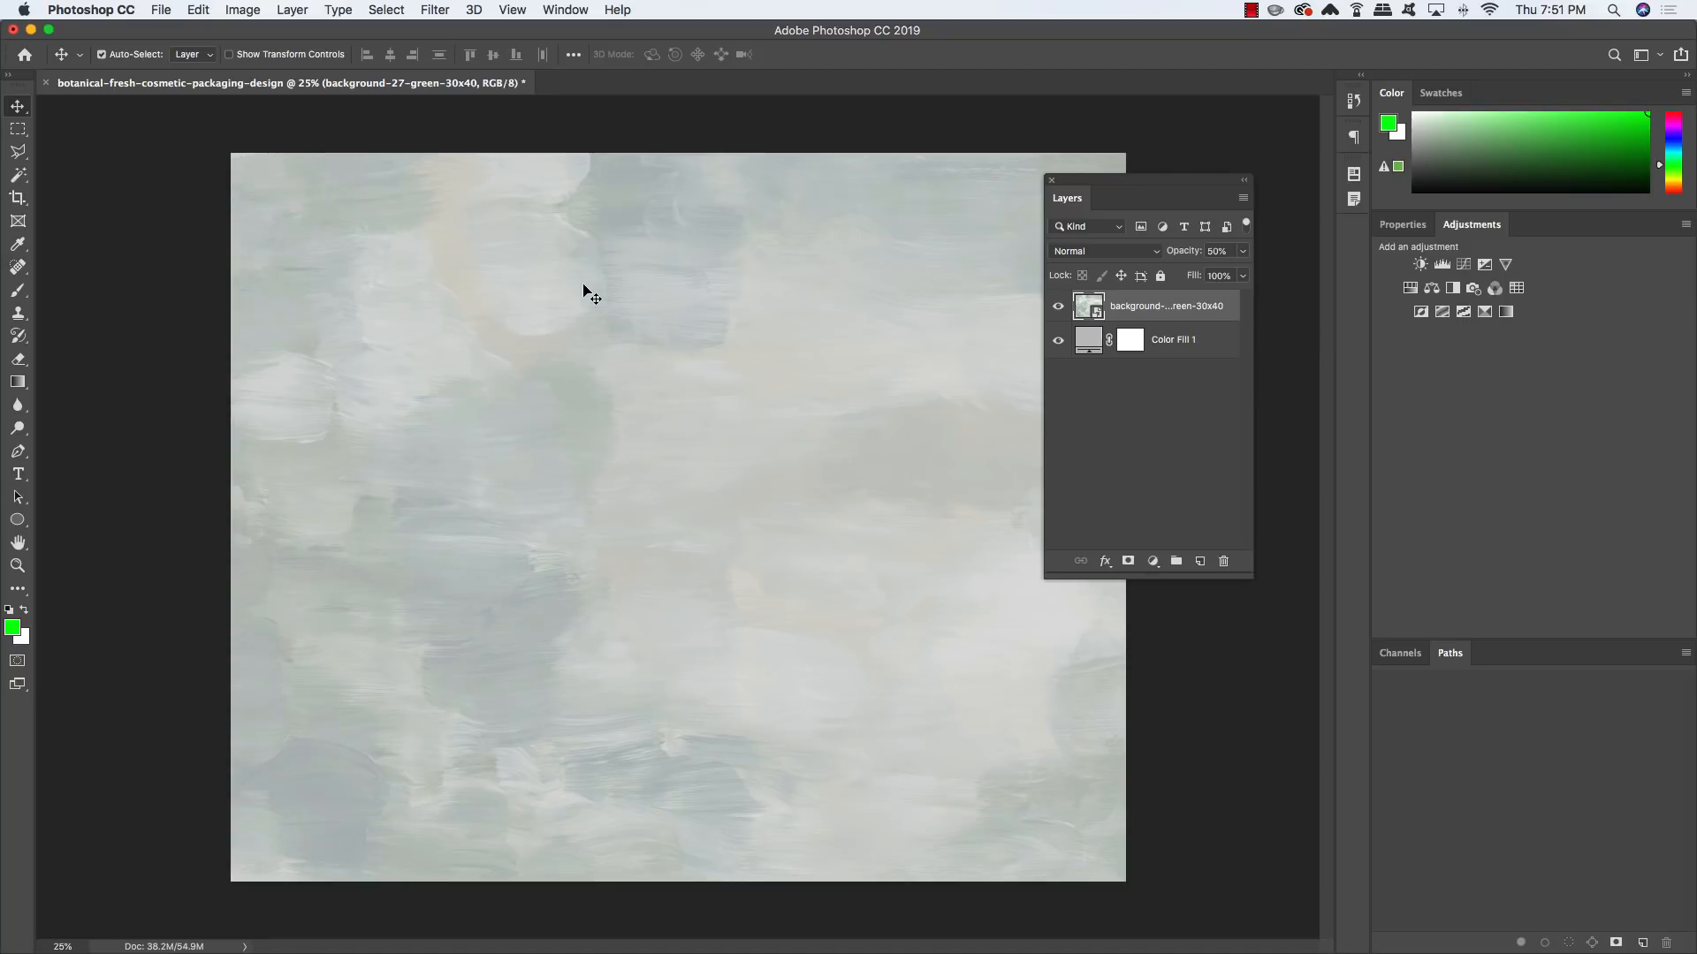
Add a white (#ffffff) solid color fill layer above the painted texture and set its opacity to 20%
left_click(1153, 563)
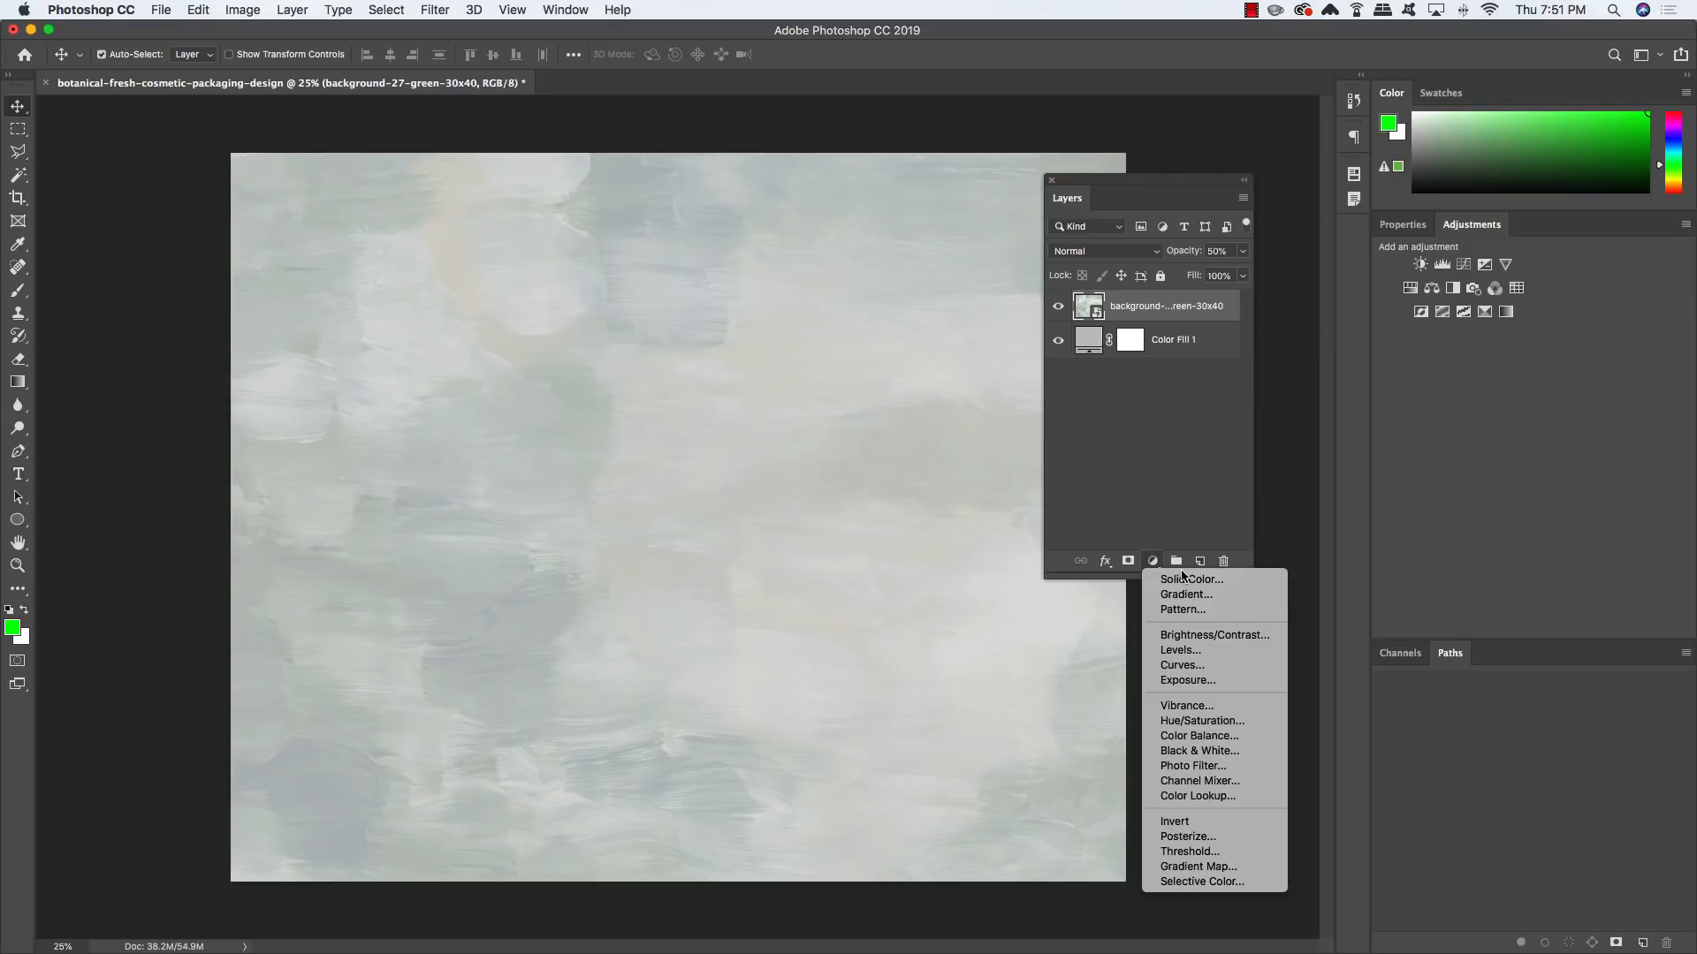
left_click(1248, 587)
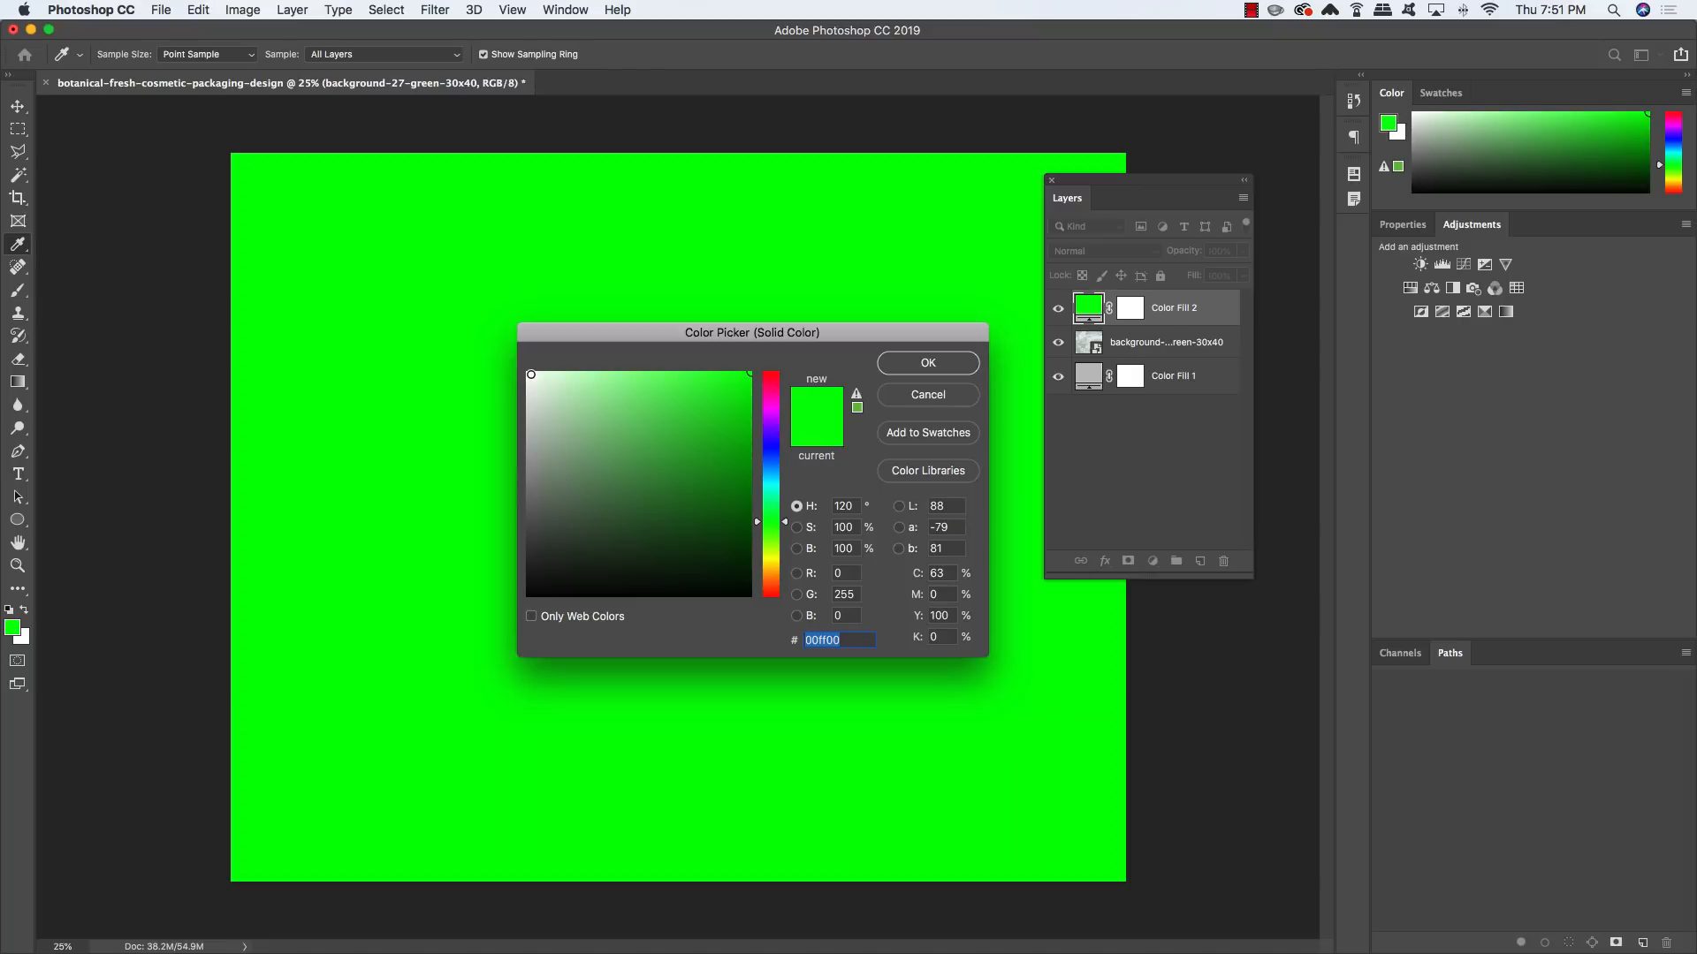
left_click_drag(531, 373, 515, 362)
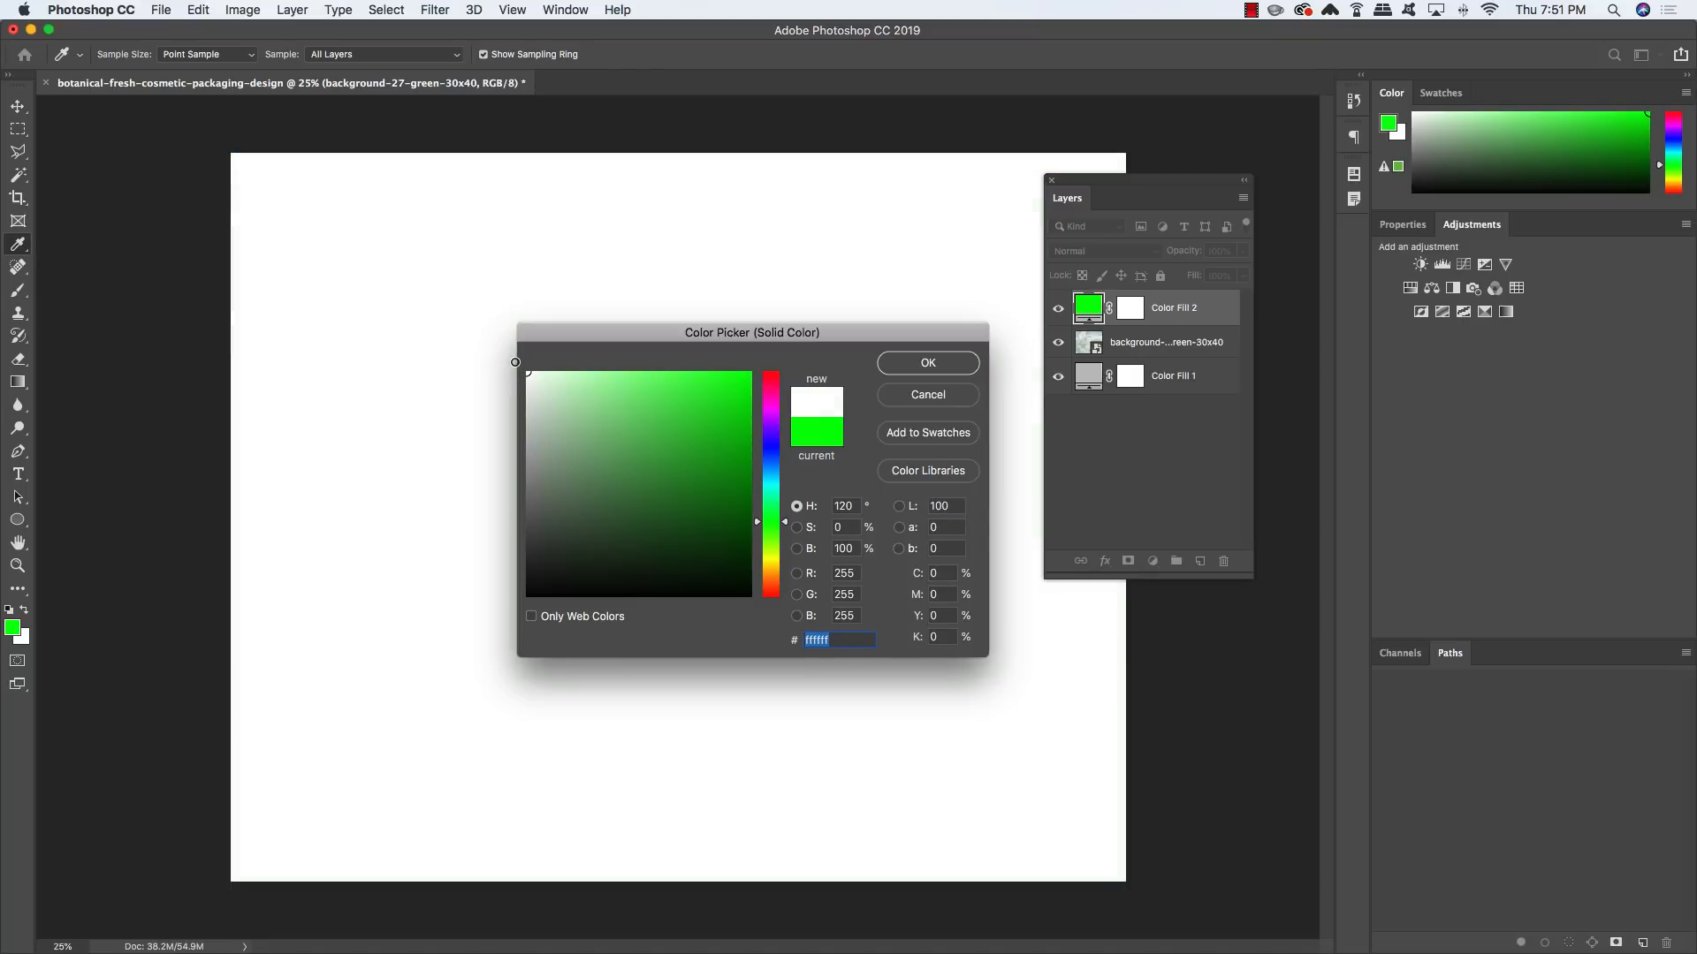
left_click(919, 362)
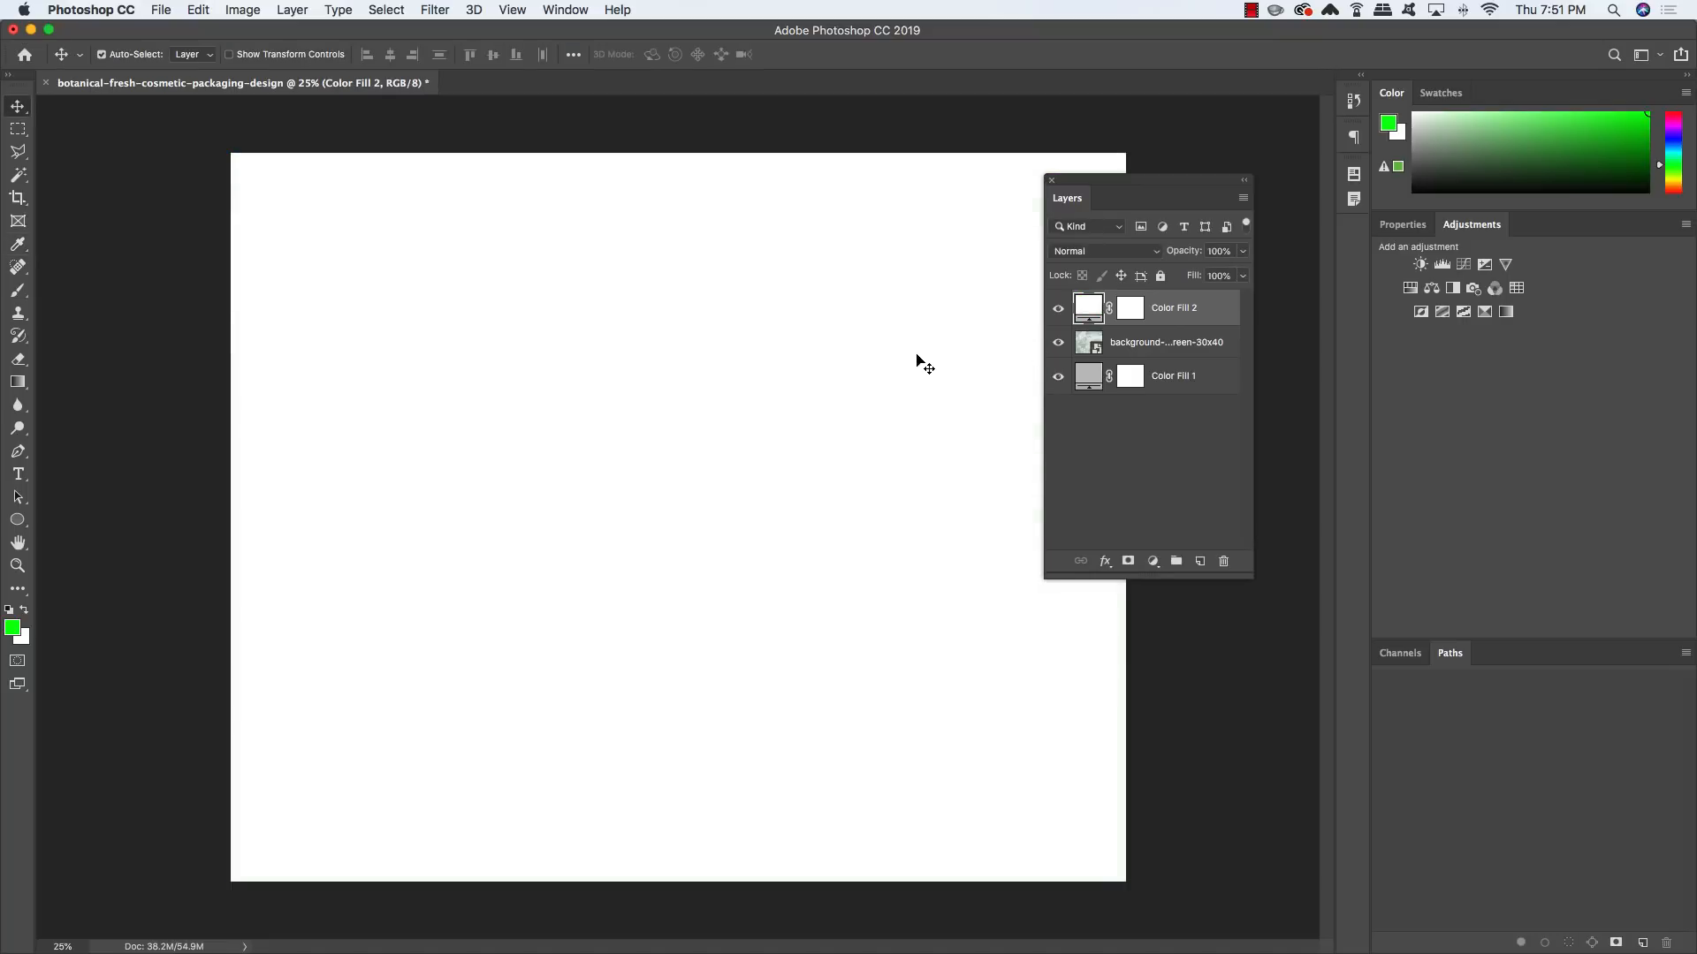
key("2")
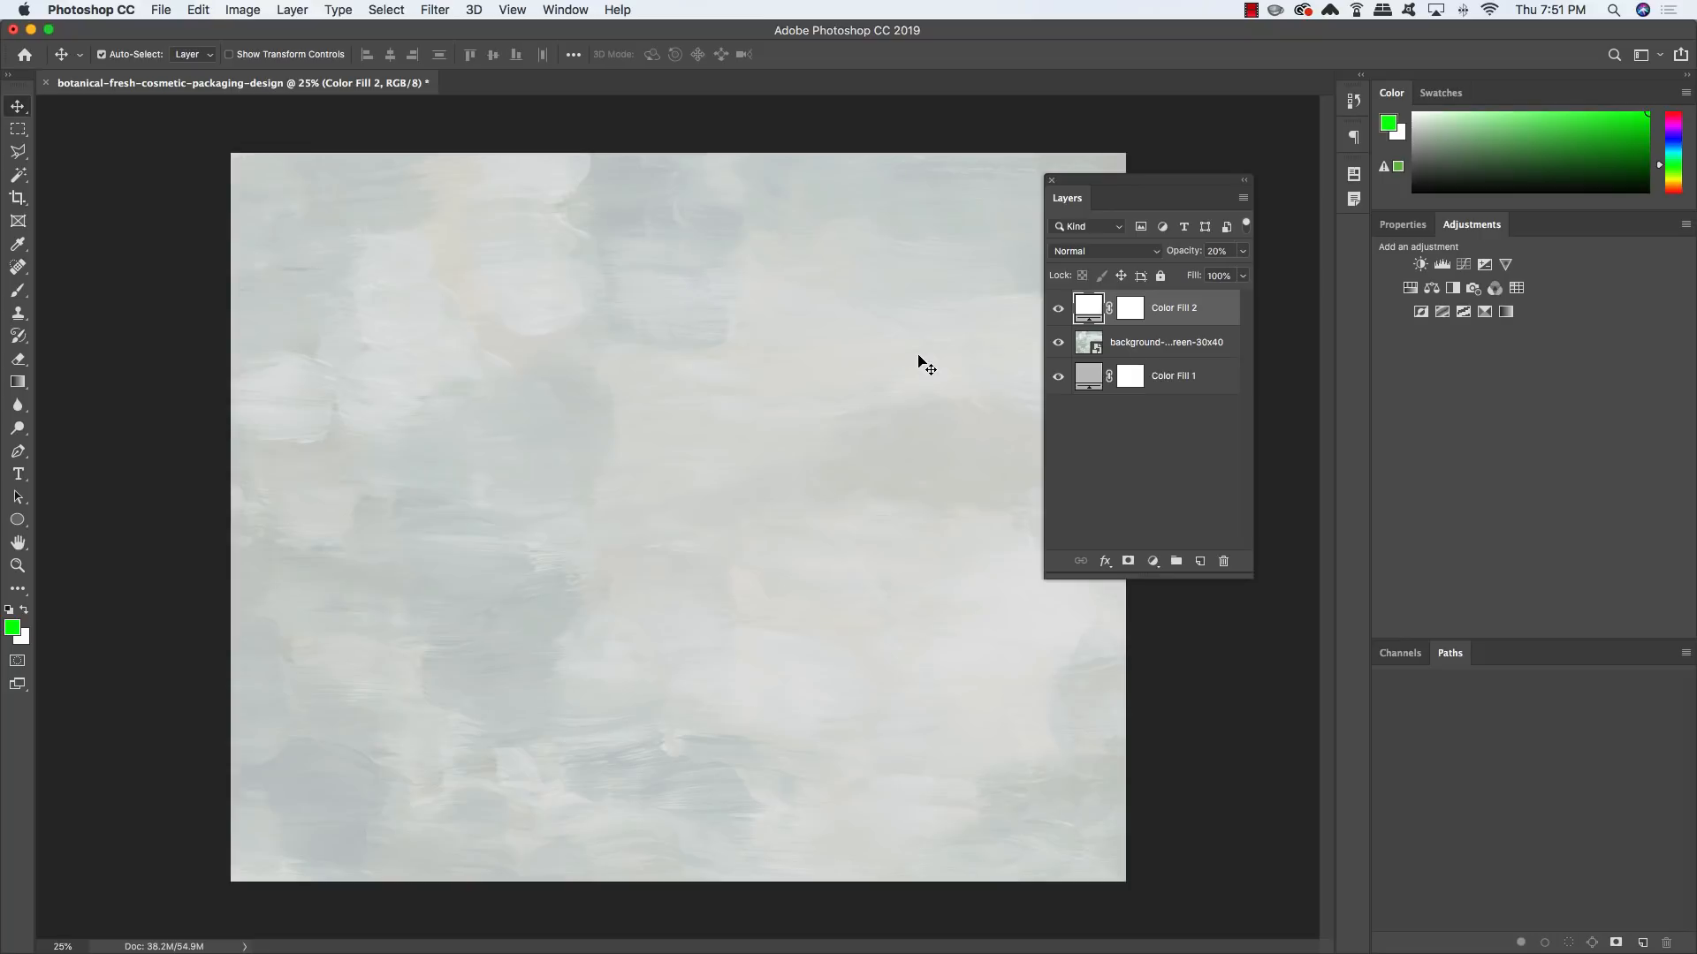
Enlarge the painted texture layer slightly from its center so it extends further beyond the canvas edges
left_click(1209, 352)
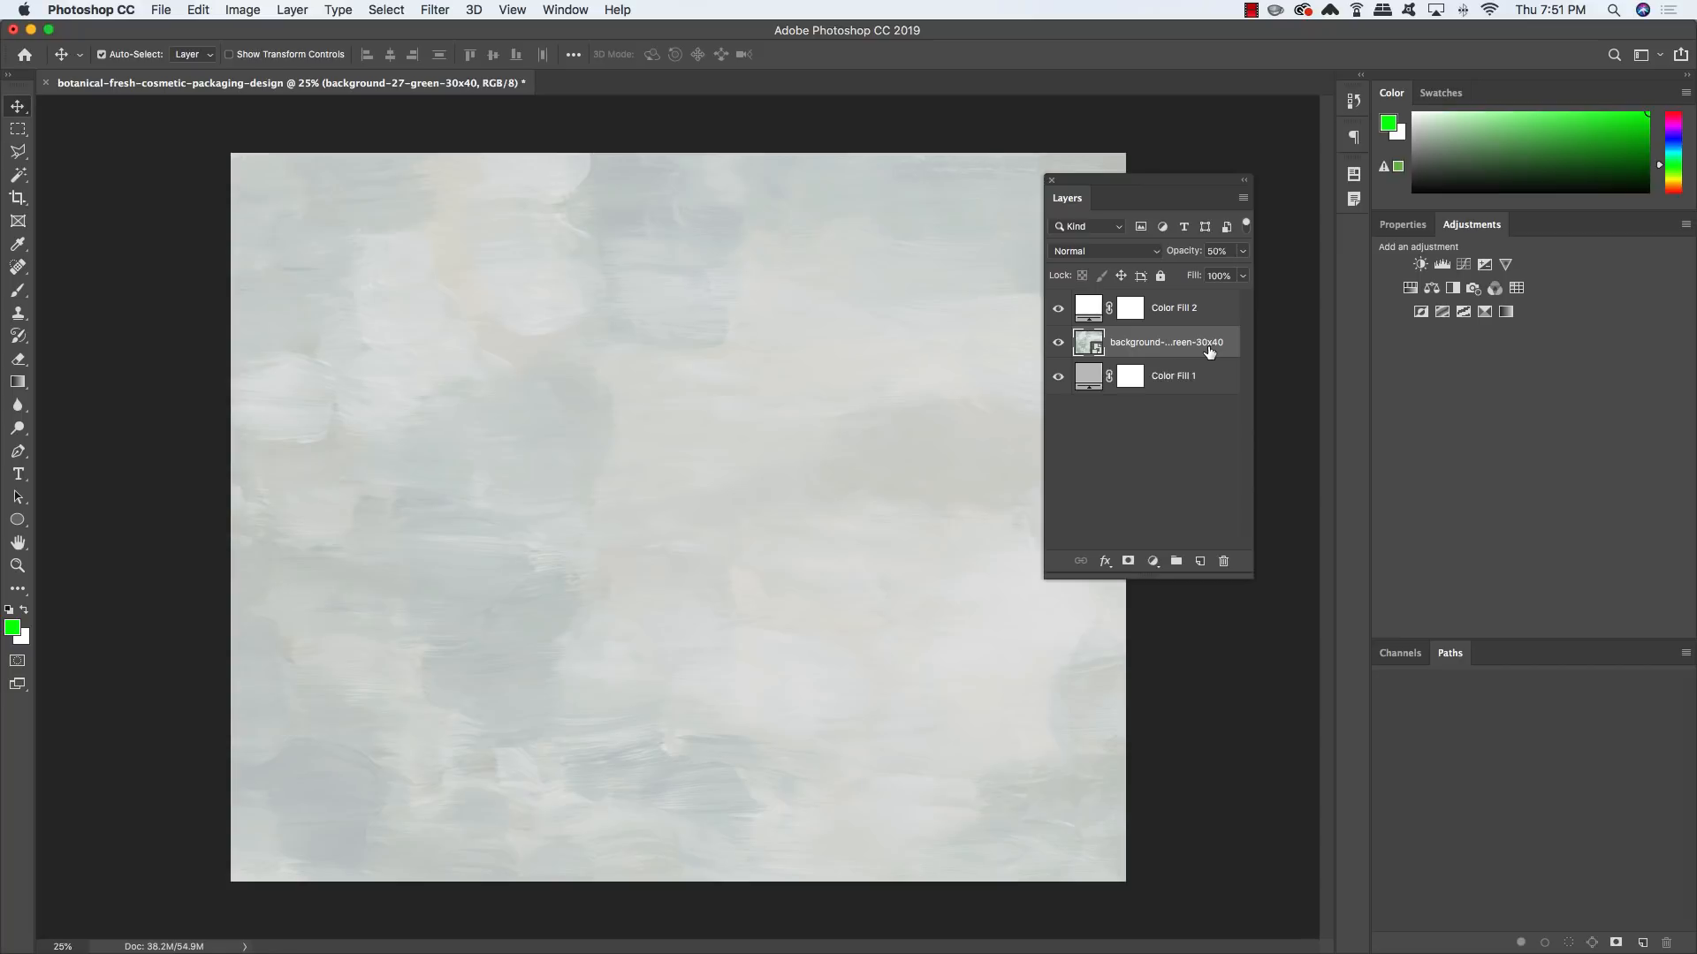
key("super+minus")
key("super+t")
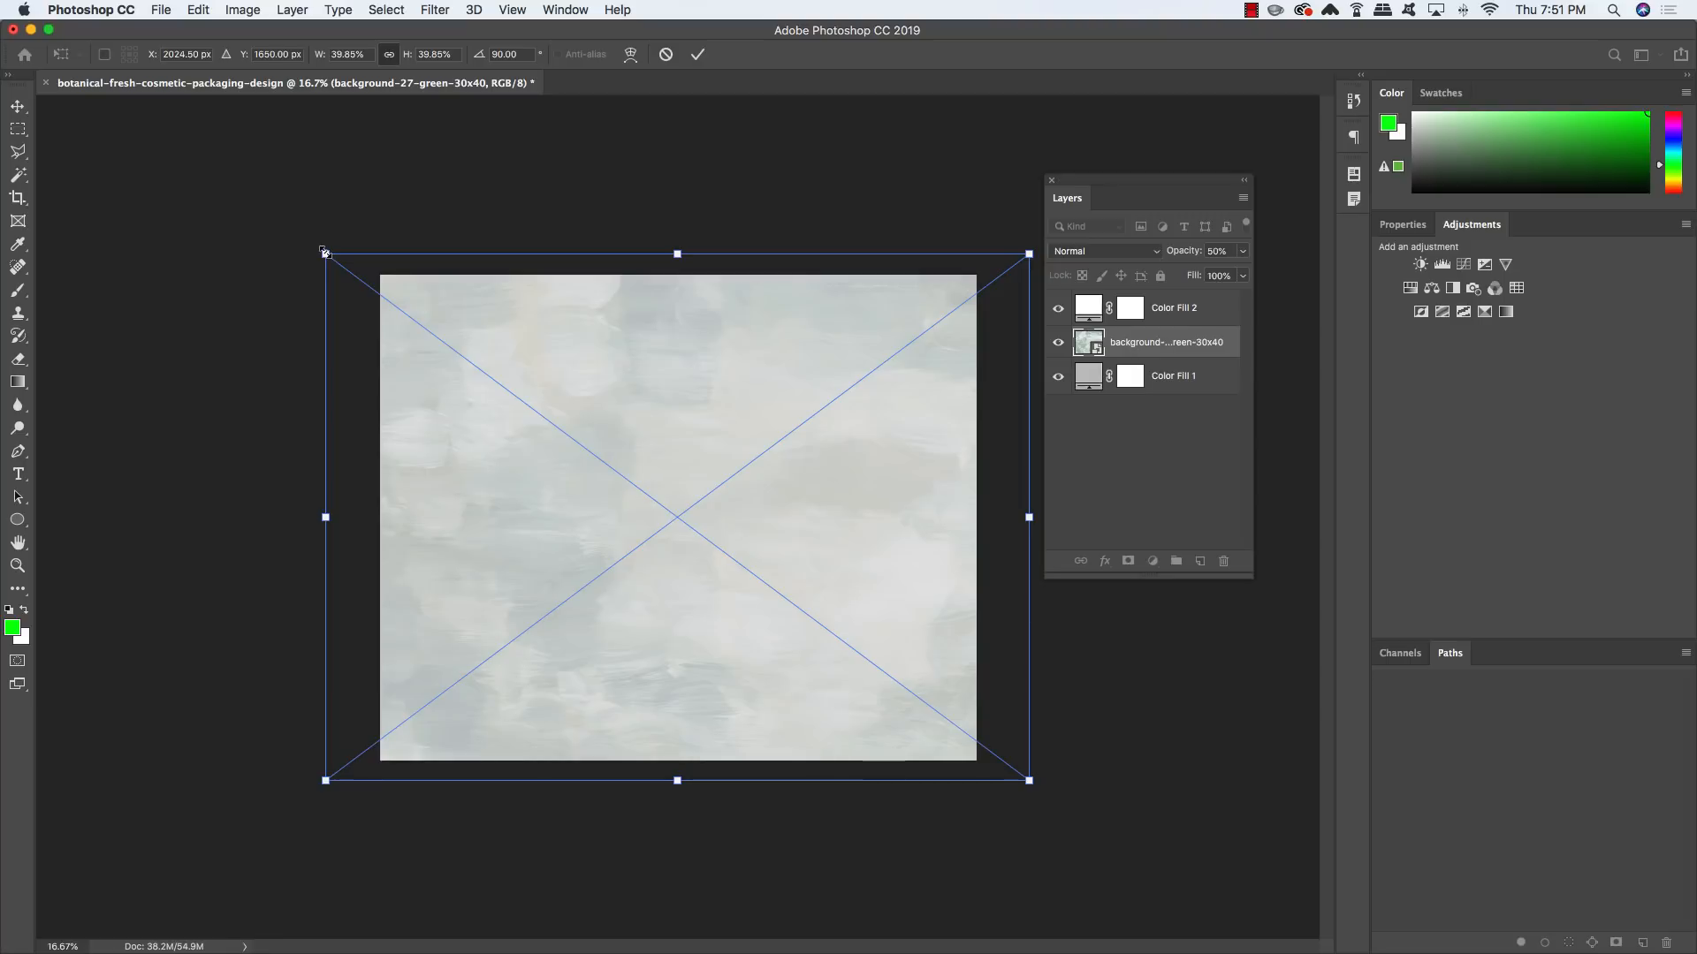
left_click_drag(324, 253, 302, 235)
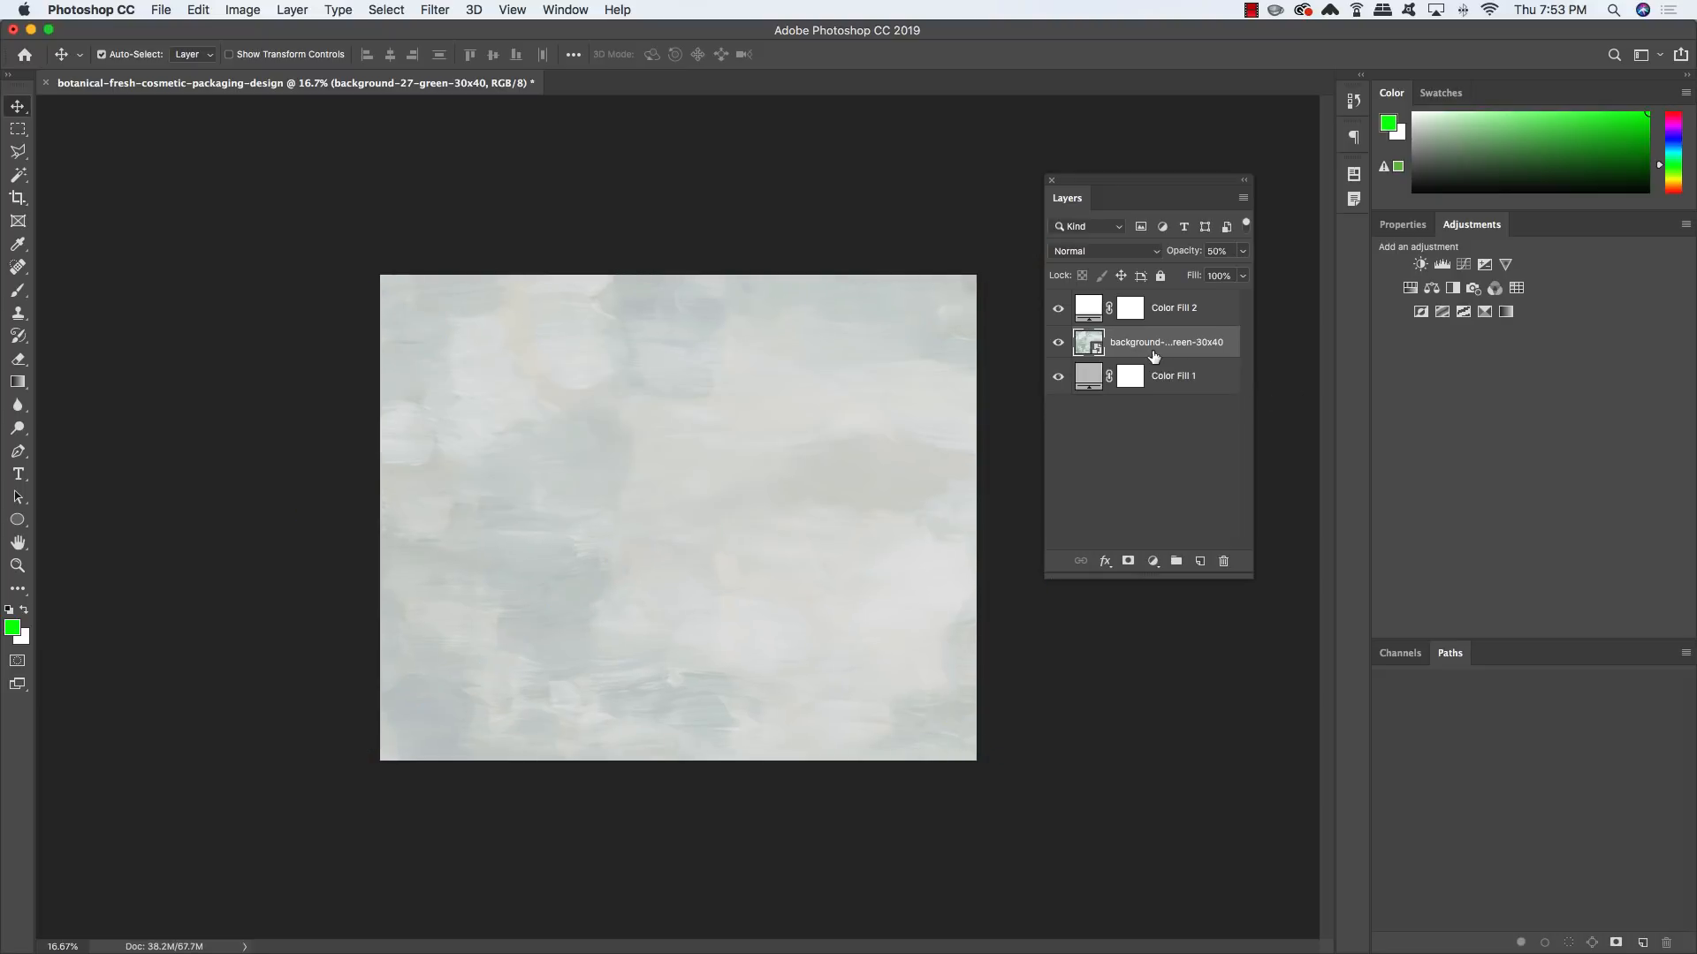
Group both color fill layers and the painted texture layer, and name the group BACKGROUND
left_click(1200, 319)
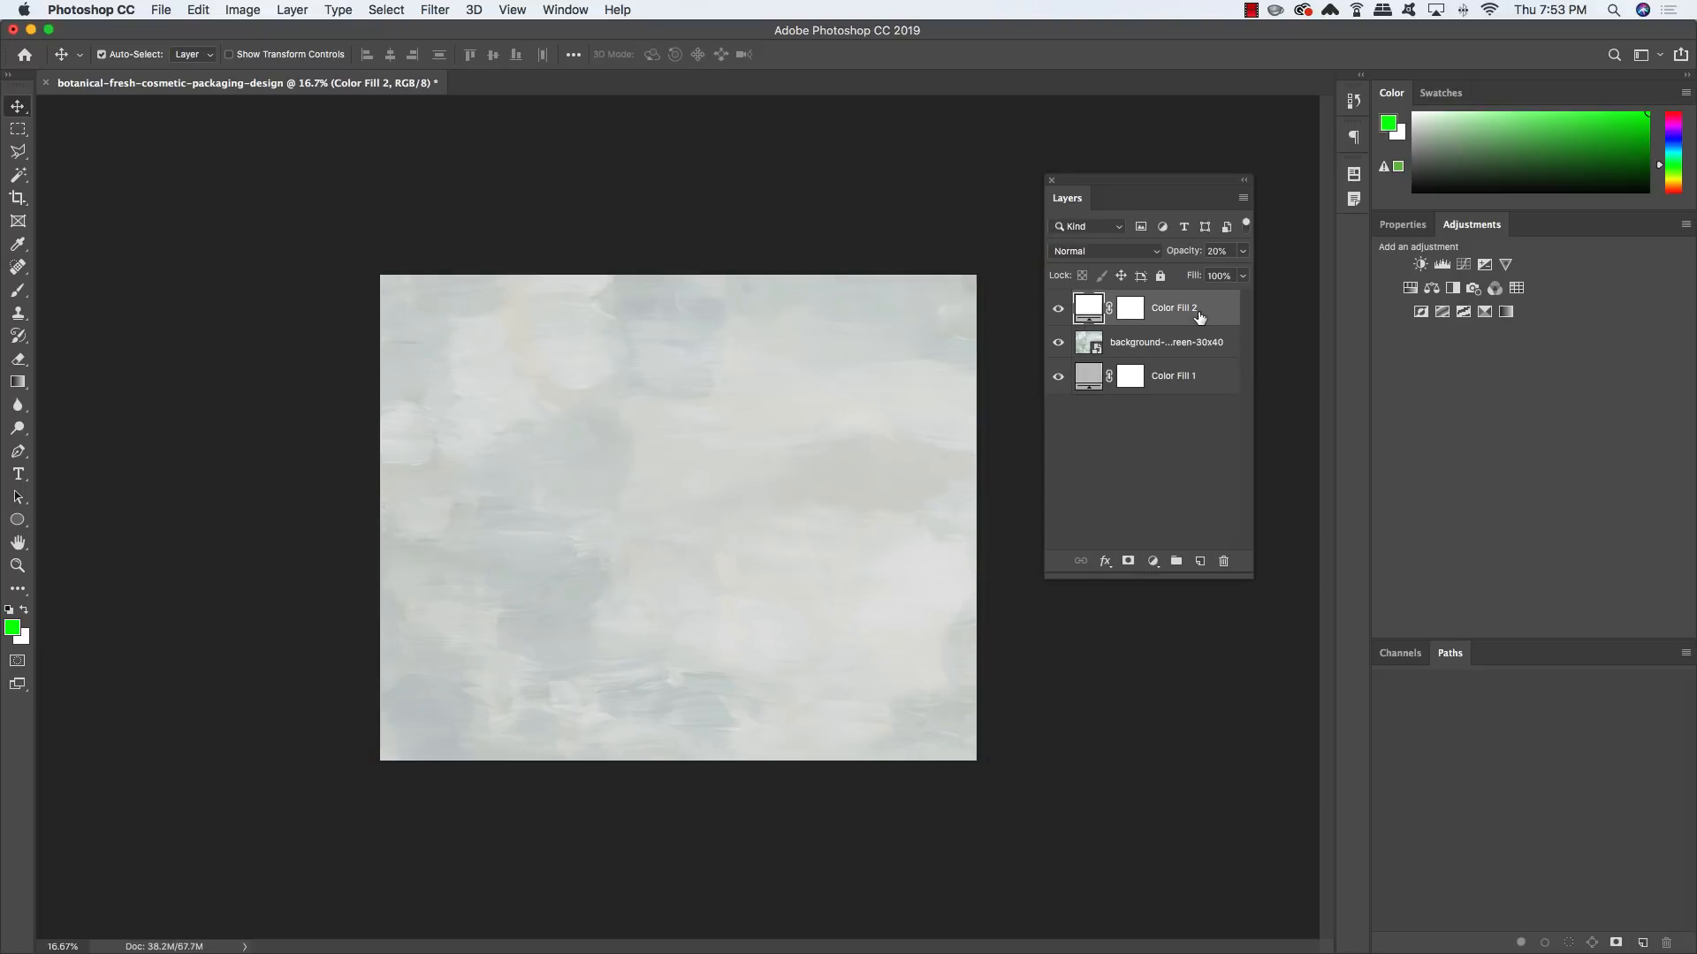
left_click(1181, 380, "super")
key("super+g")
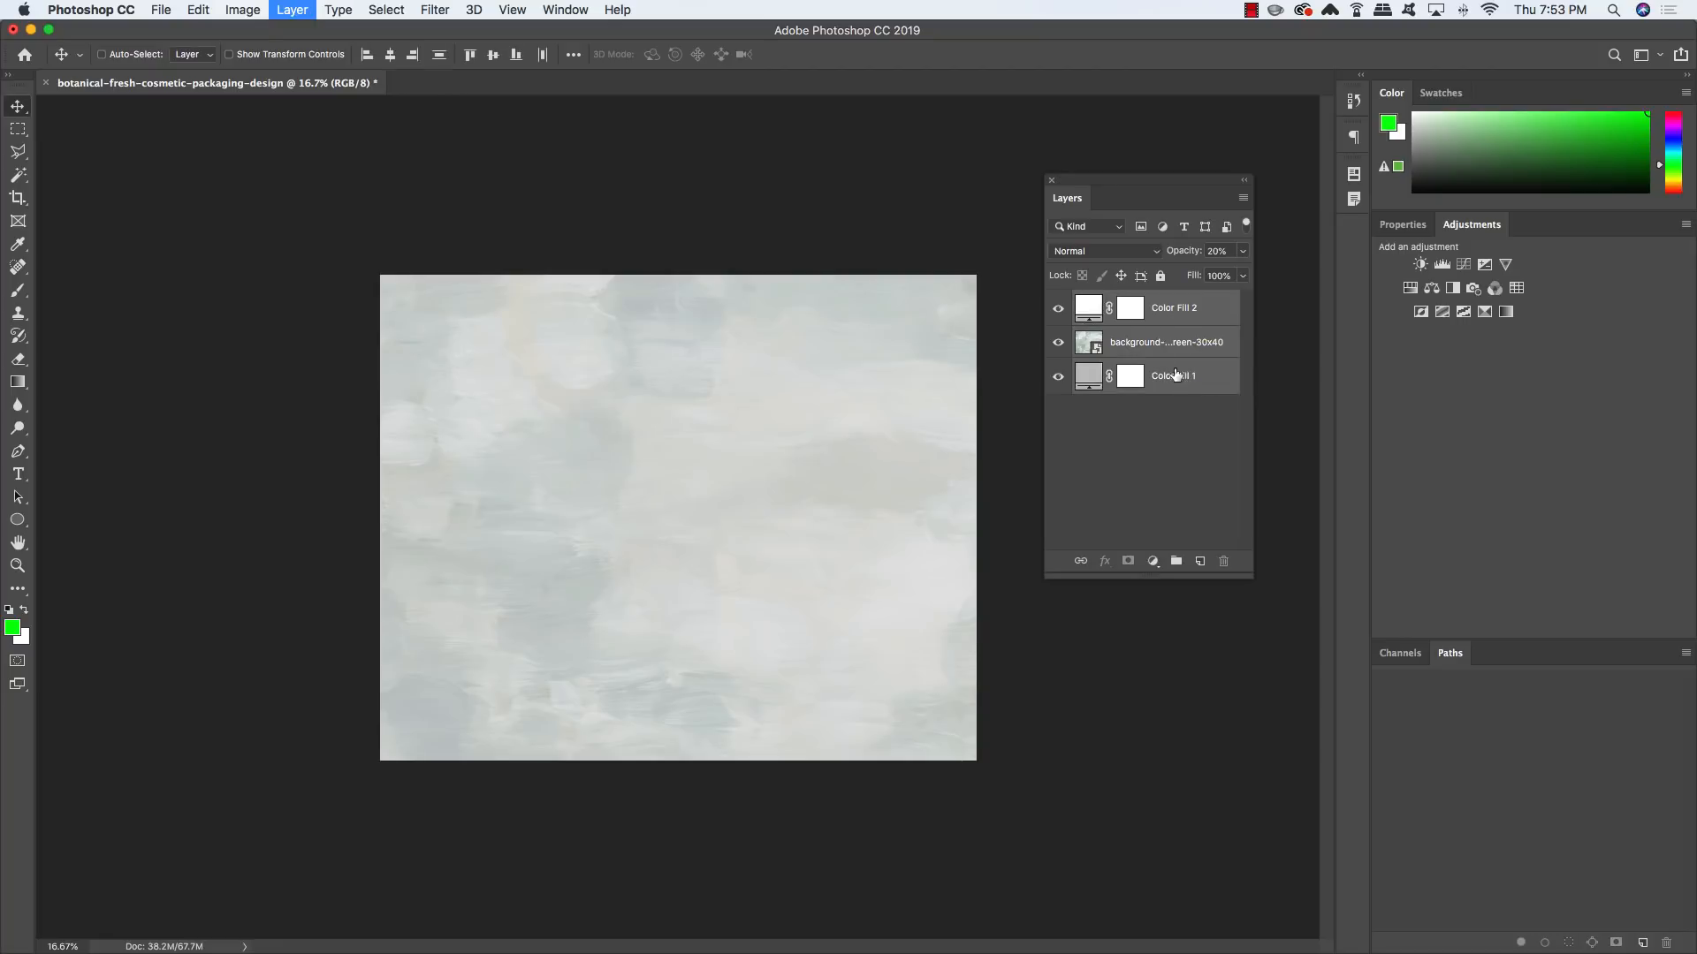
double_click(1125, 302)
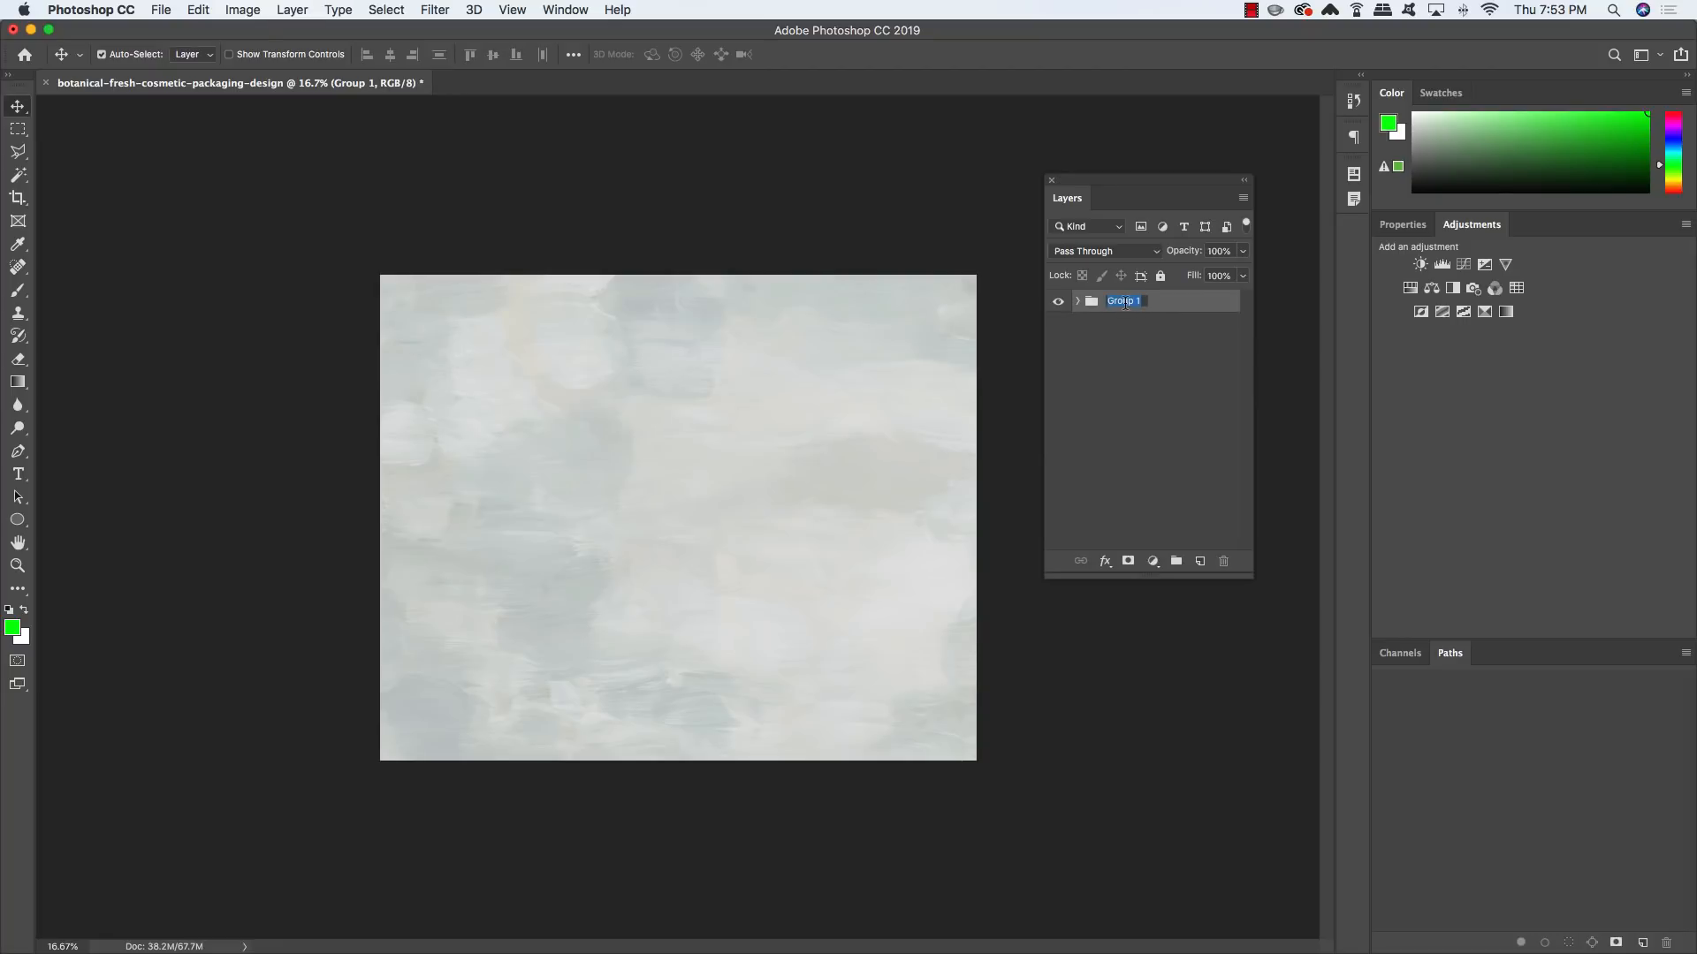
type("BACKGROUND")
key("Return")
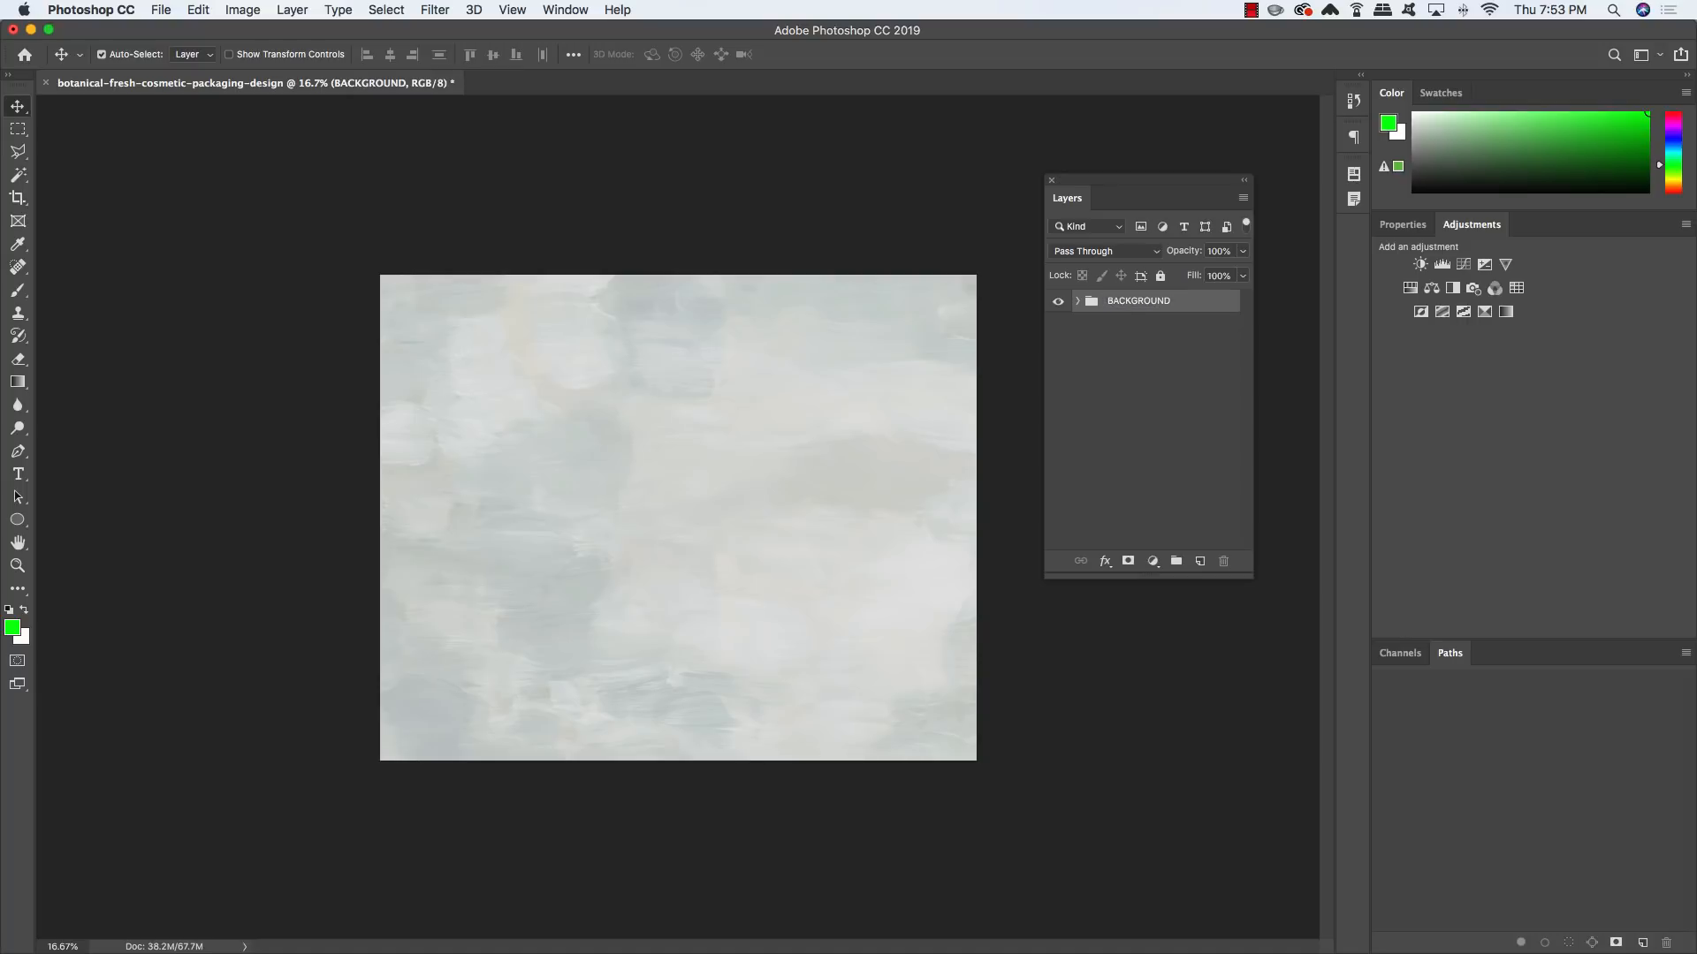
Open Big White Dispenser Bottle.psd from the Cosmetic Packaging Branding Mockup by Mockup Zone folder inside freebies
left_click(164, 8)
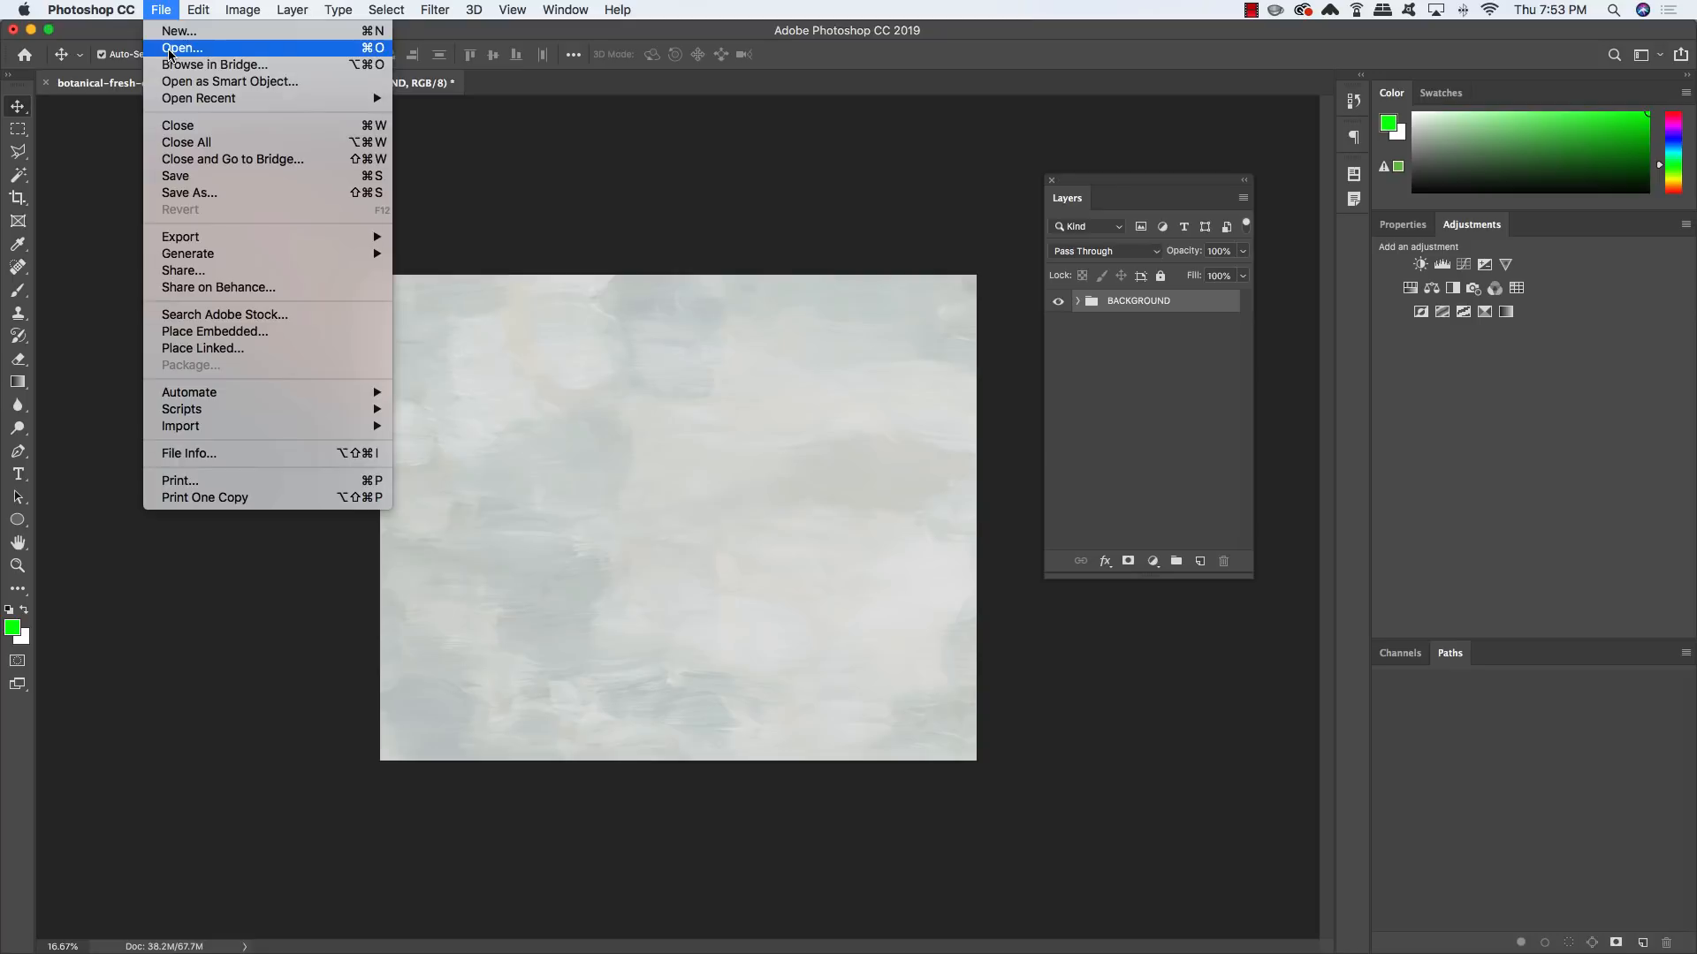
left_click(171, 49)
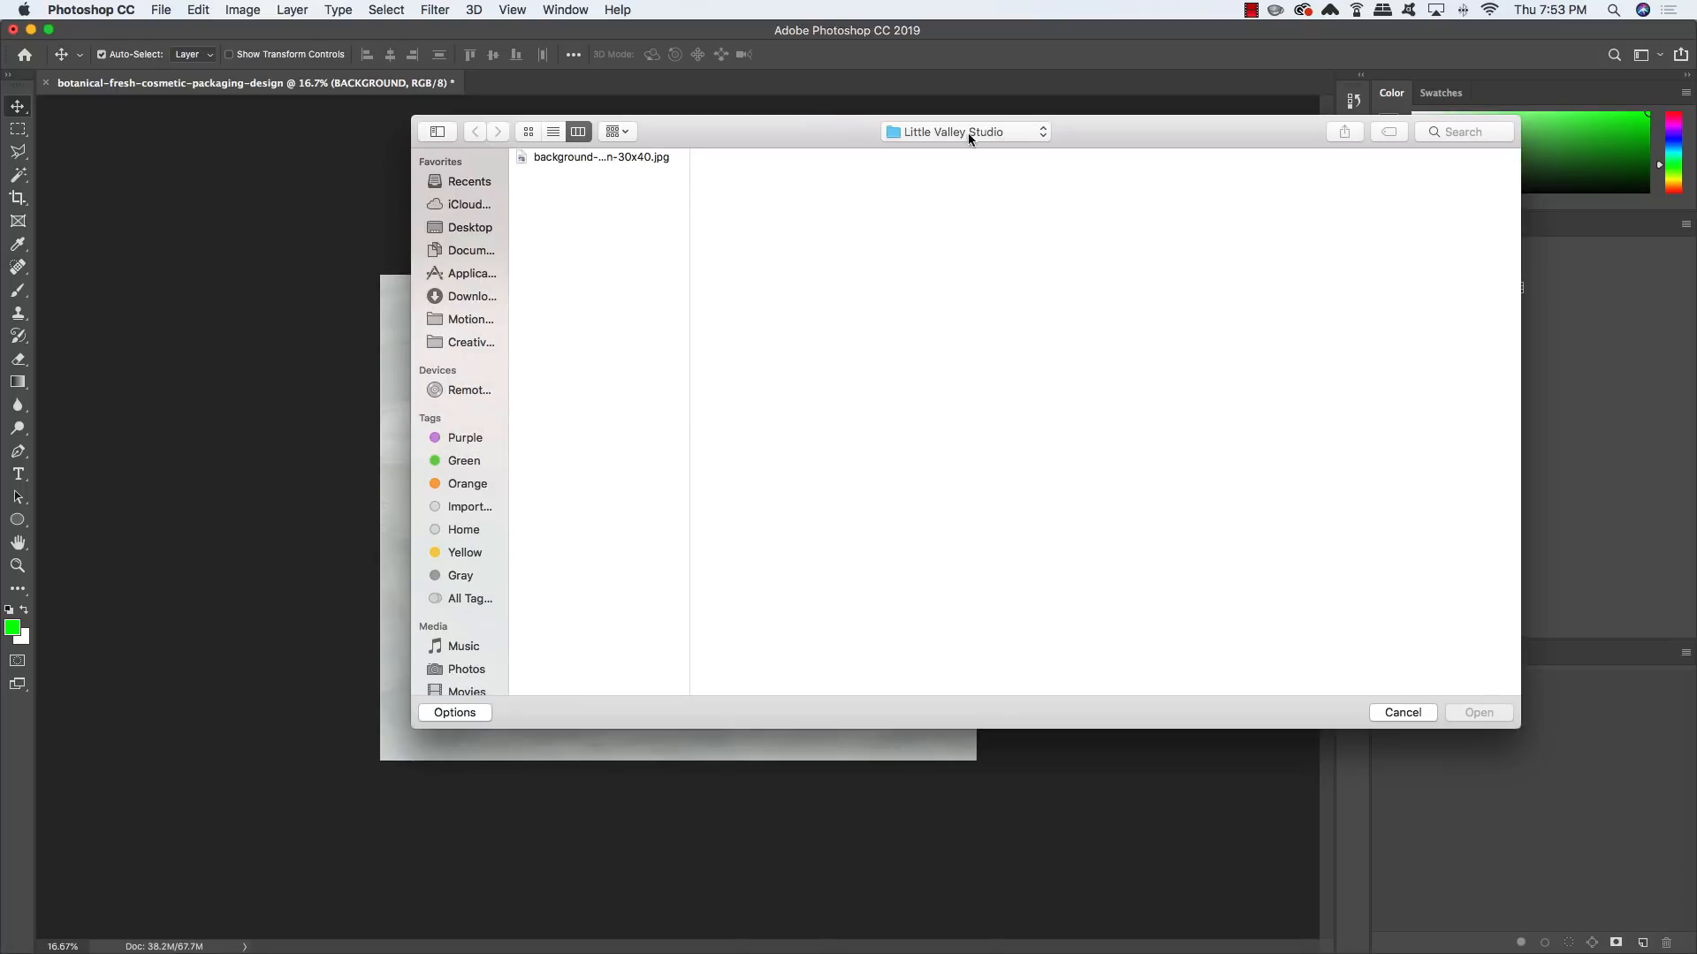
left_click(1044, 138)
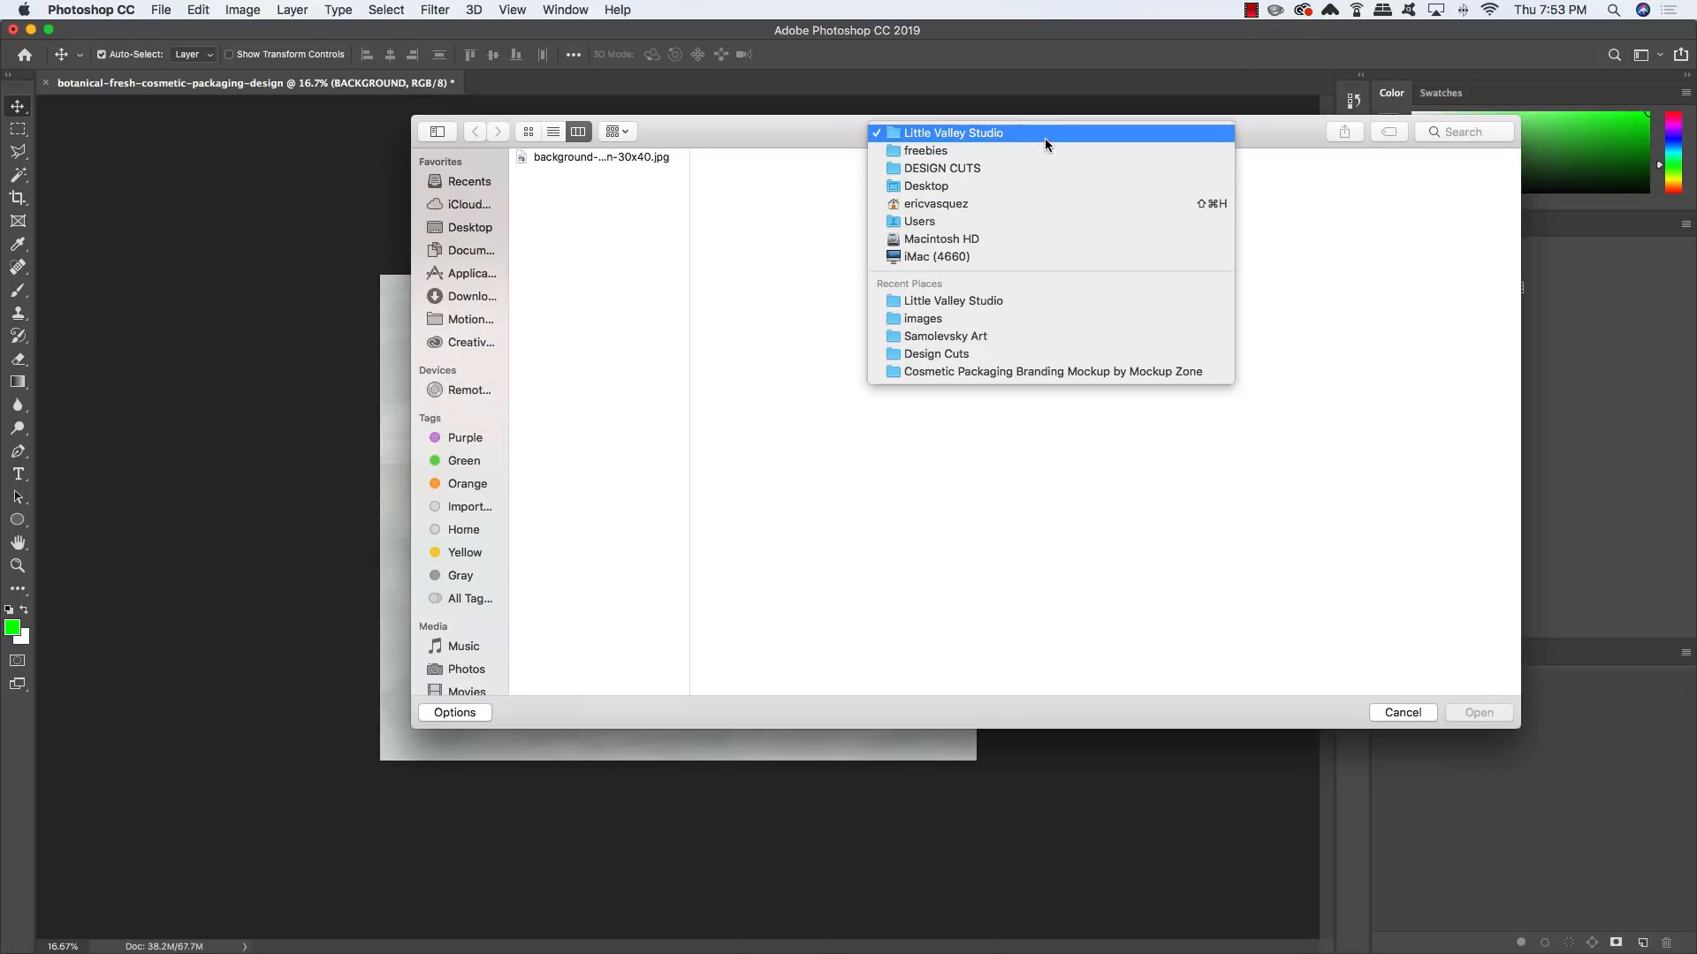
left_click(951, 147)
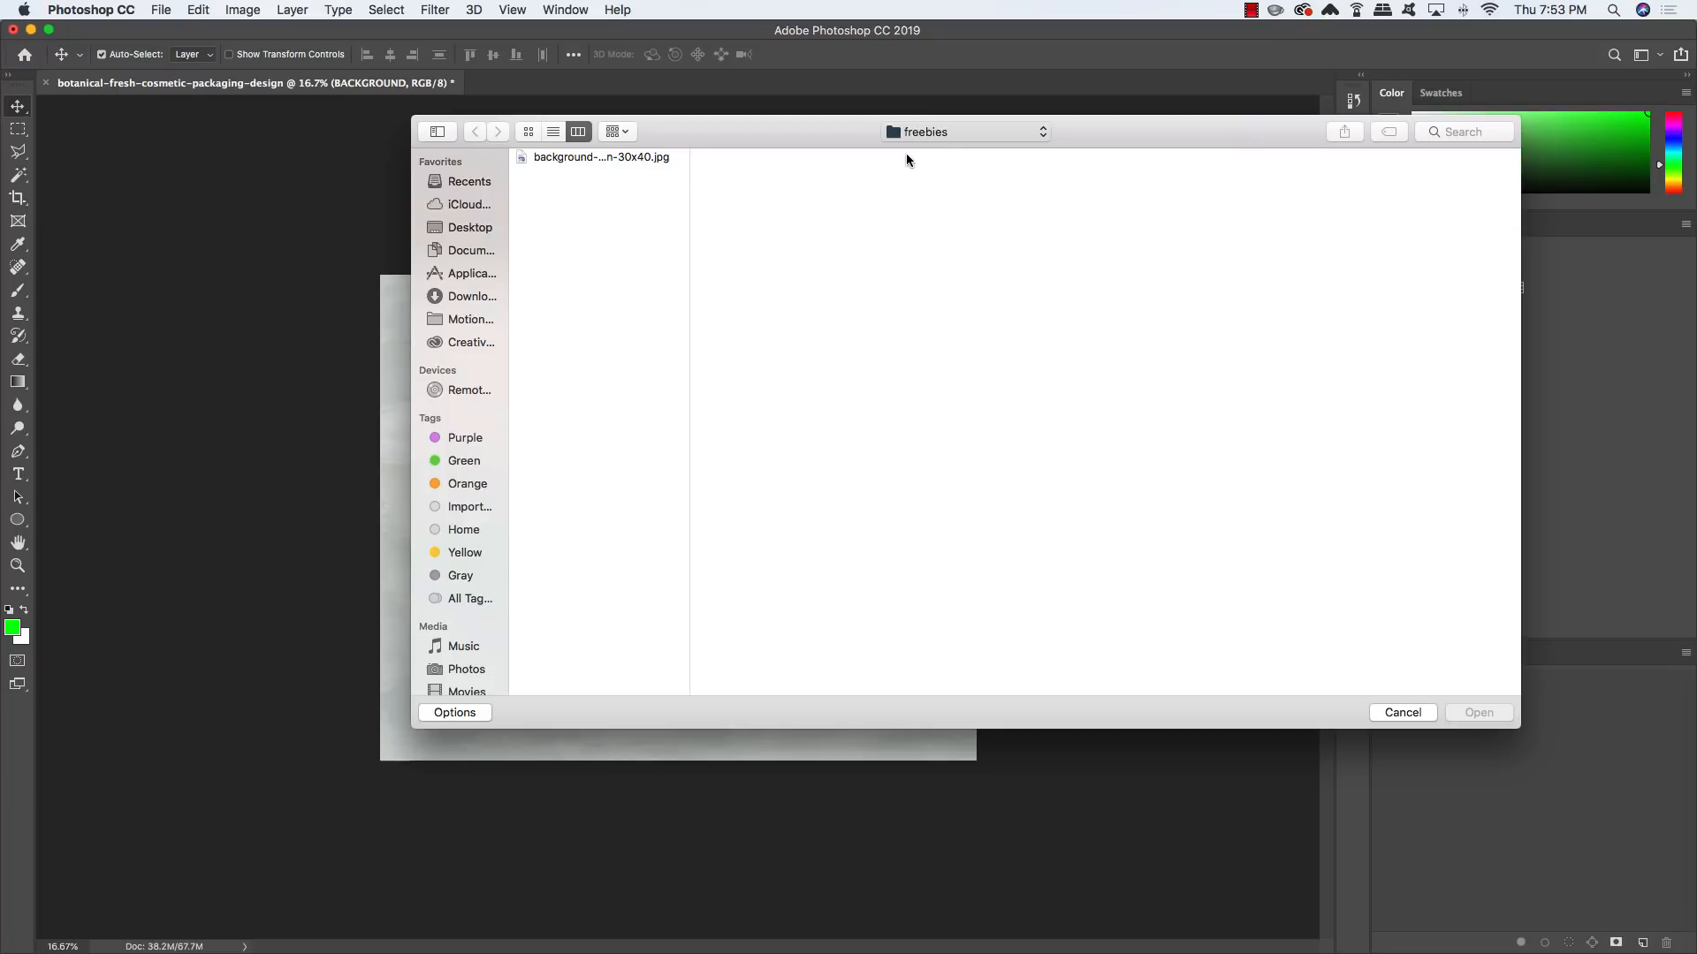
left_click(951, 159)
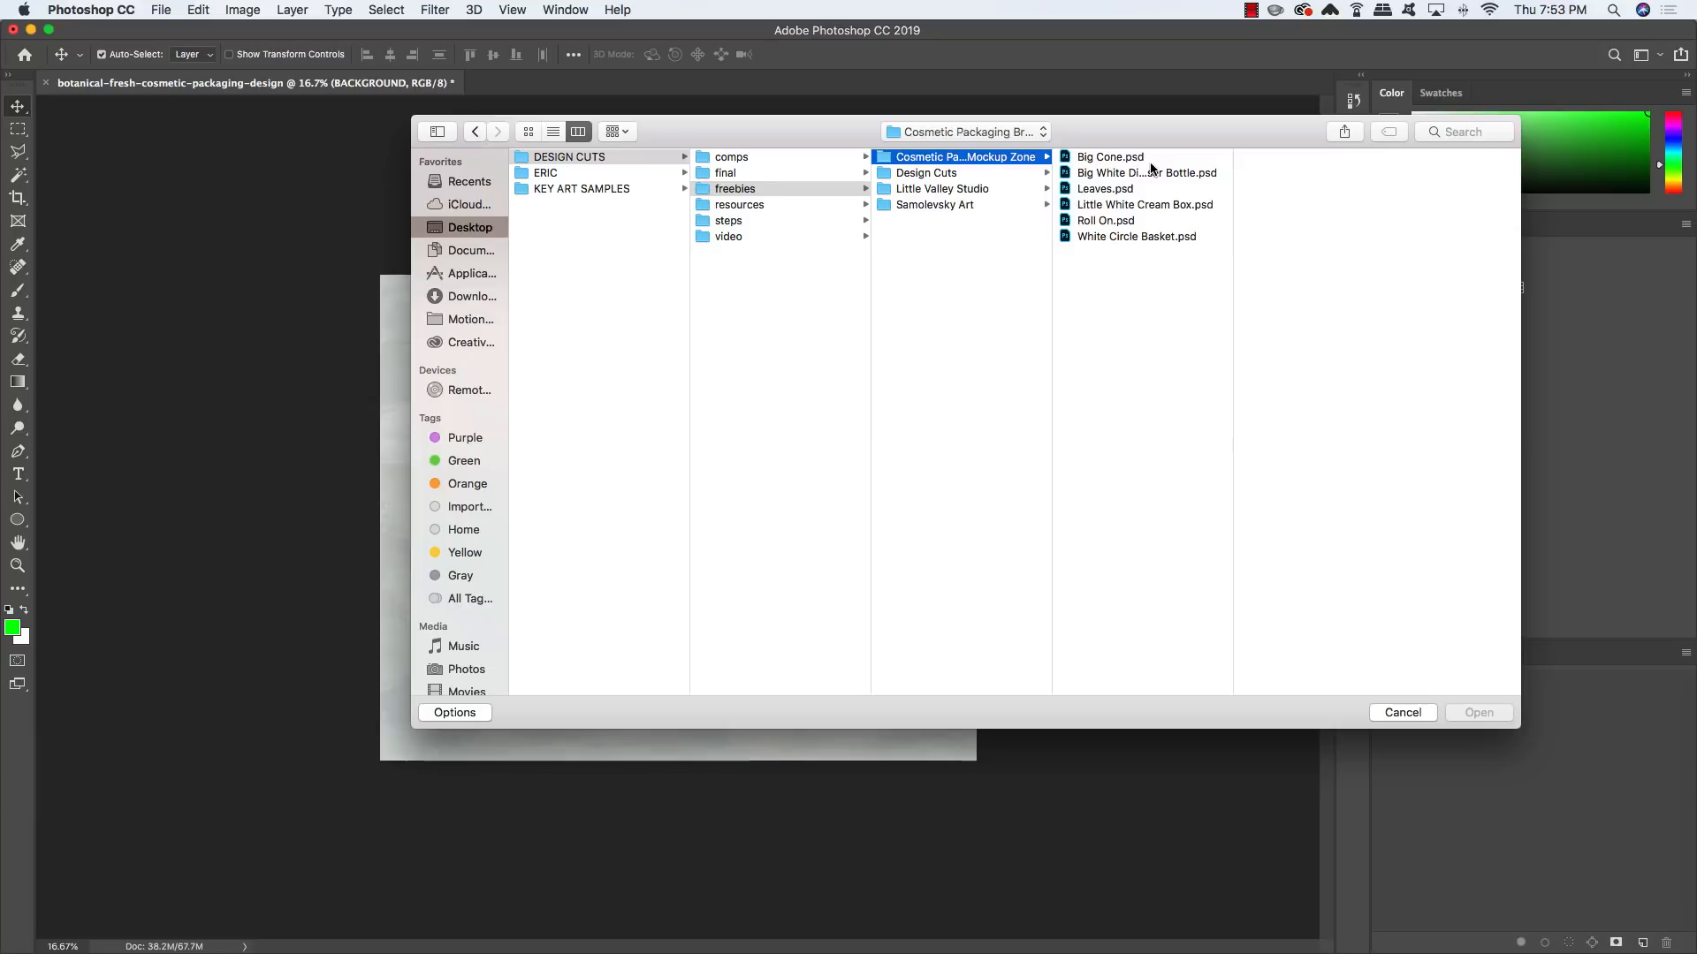
left_click(1134, 174)
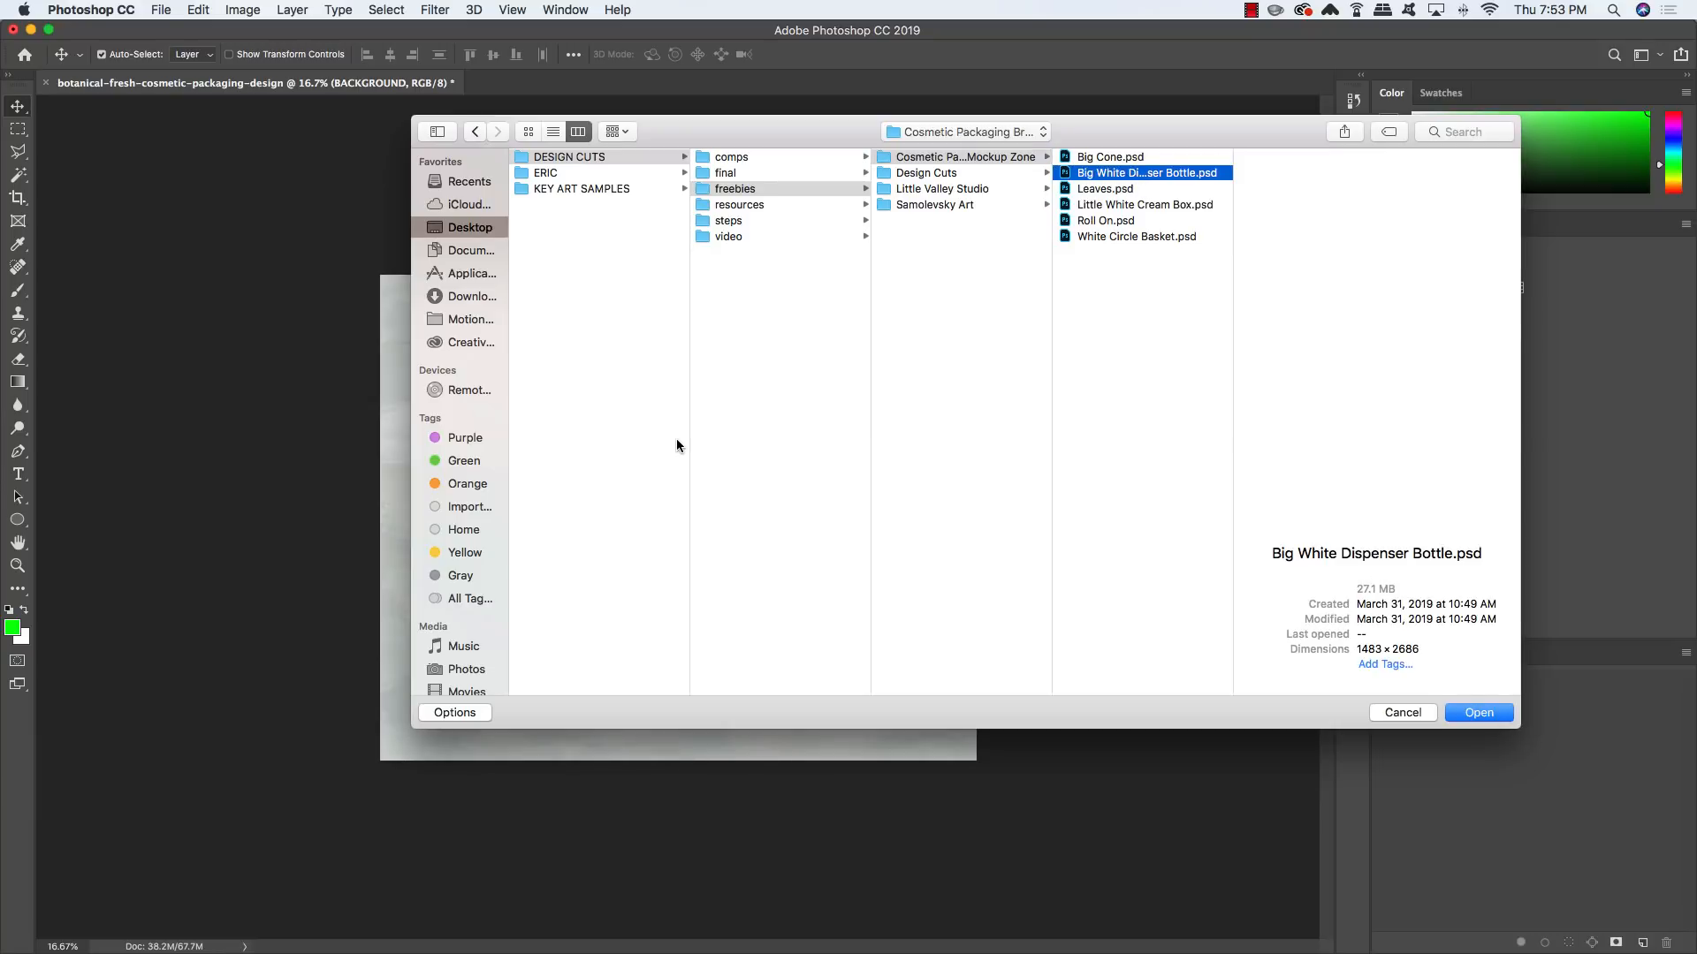
key("Return")
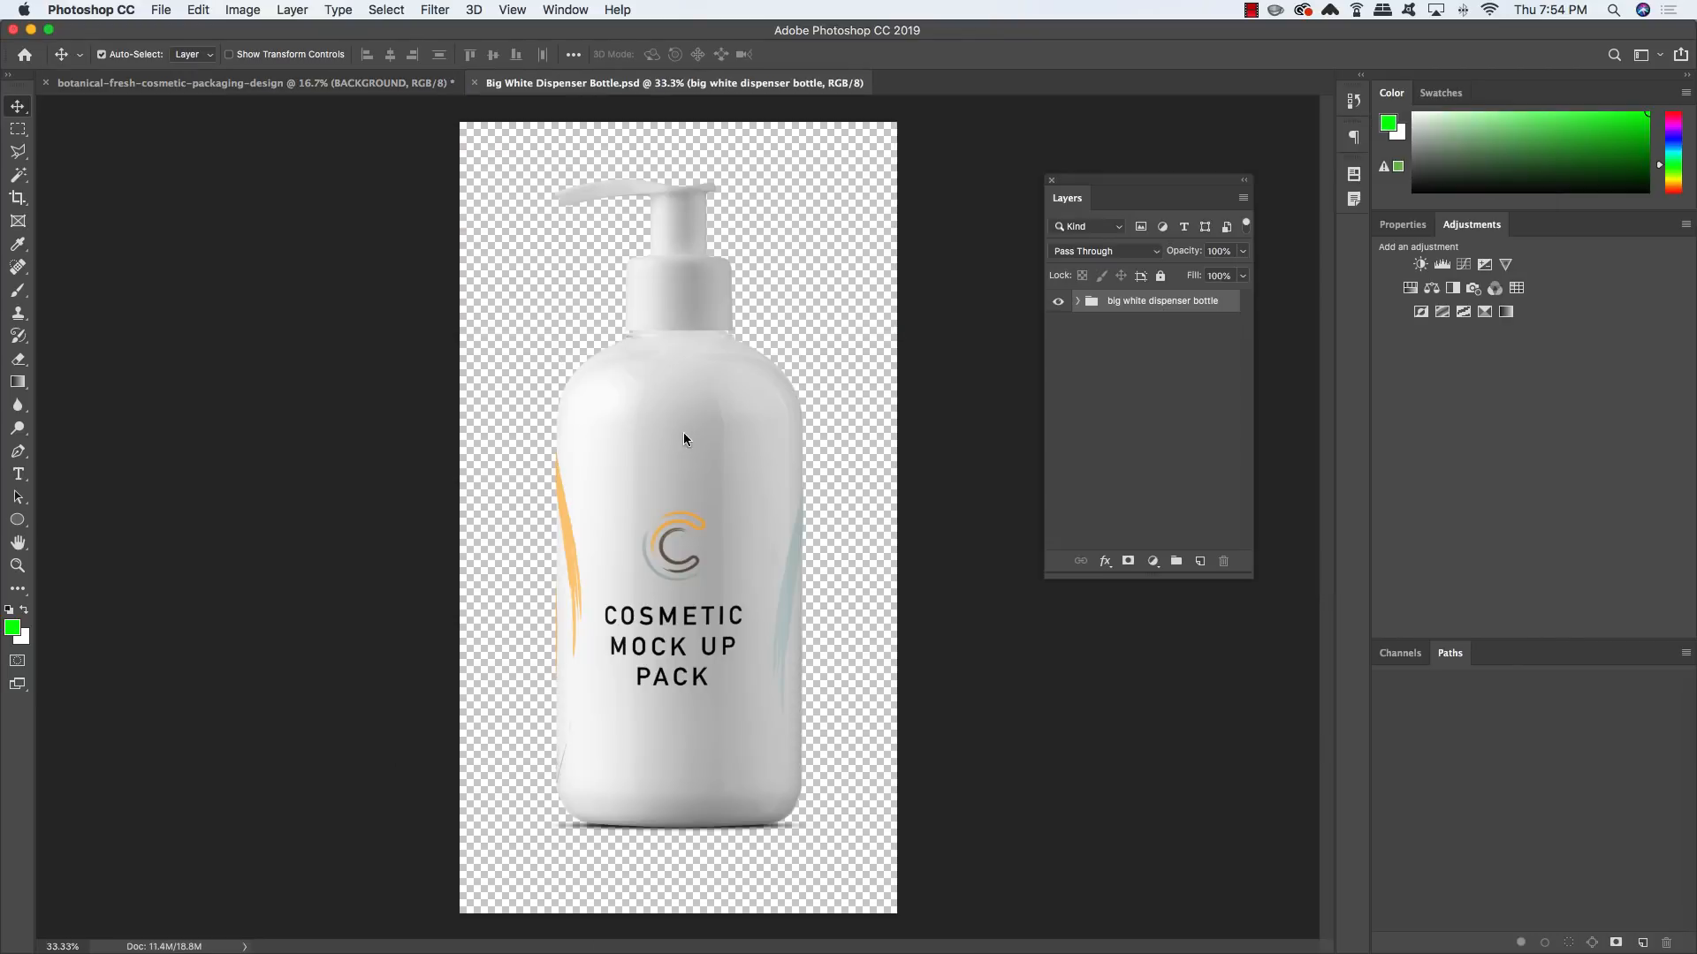
Copy the big white dispenser bottle group into the botanical packaging document and close the bottle's source file
left_click_drag(676, 82, 1067, 143)
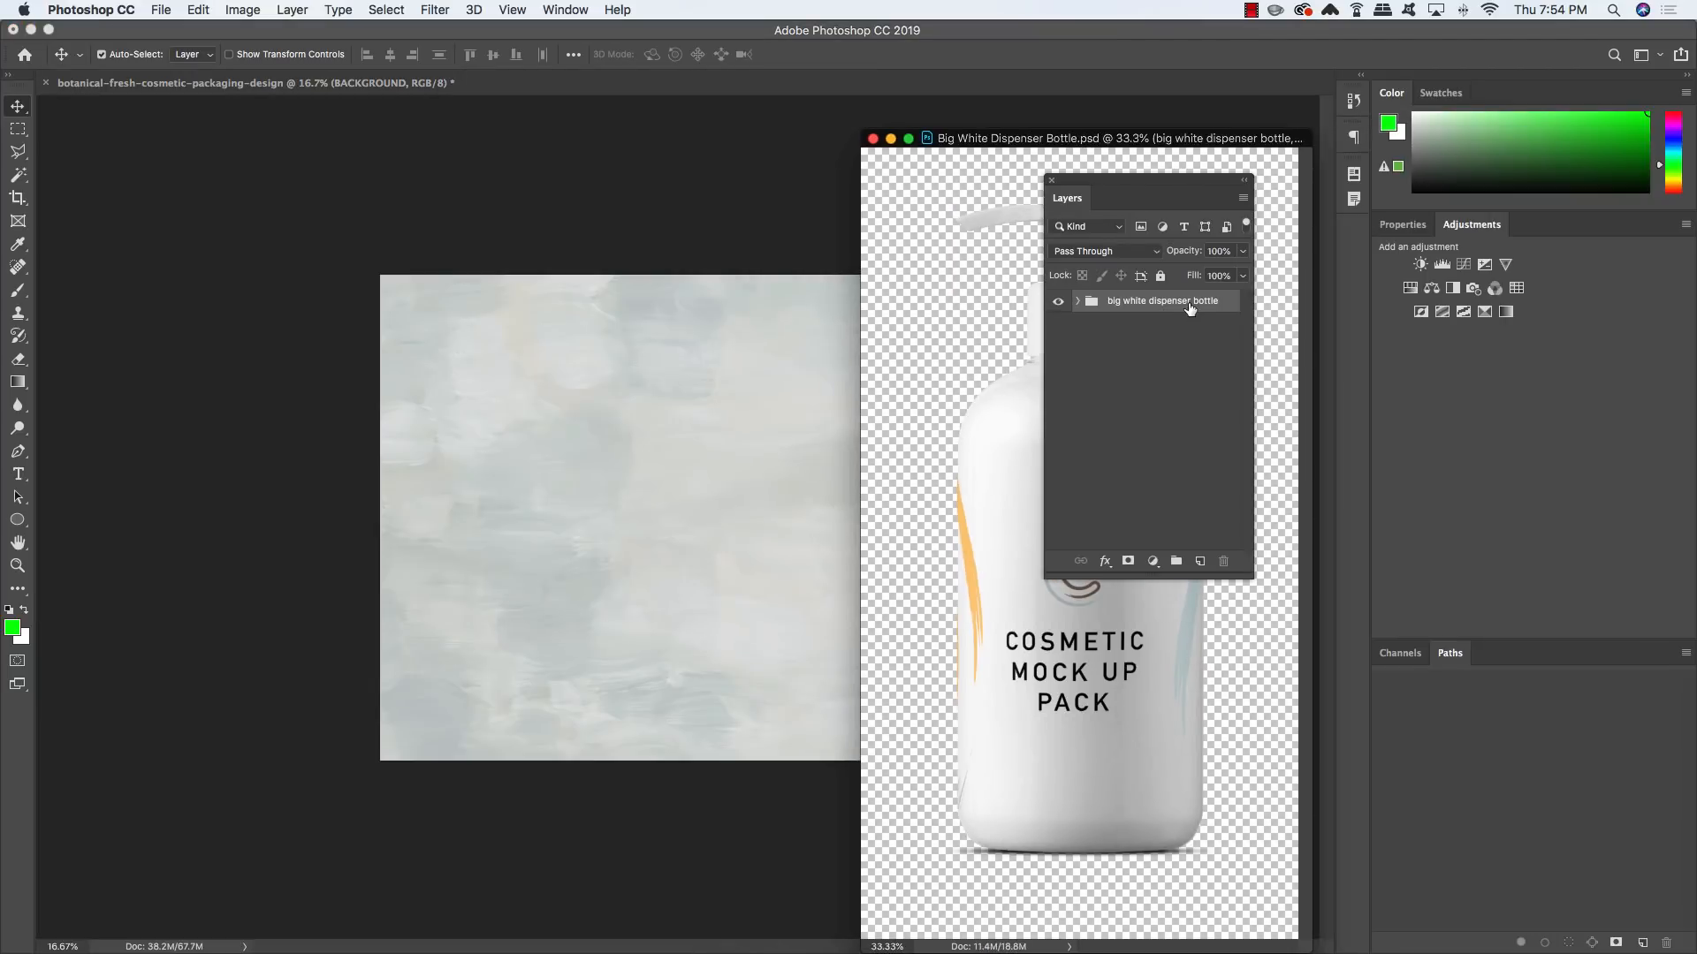
left_click_drag(1190, 307, 676, 455)
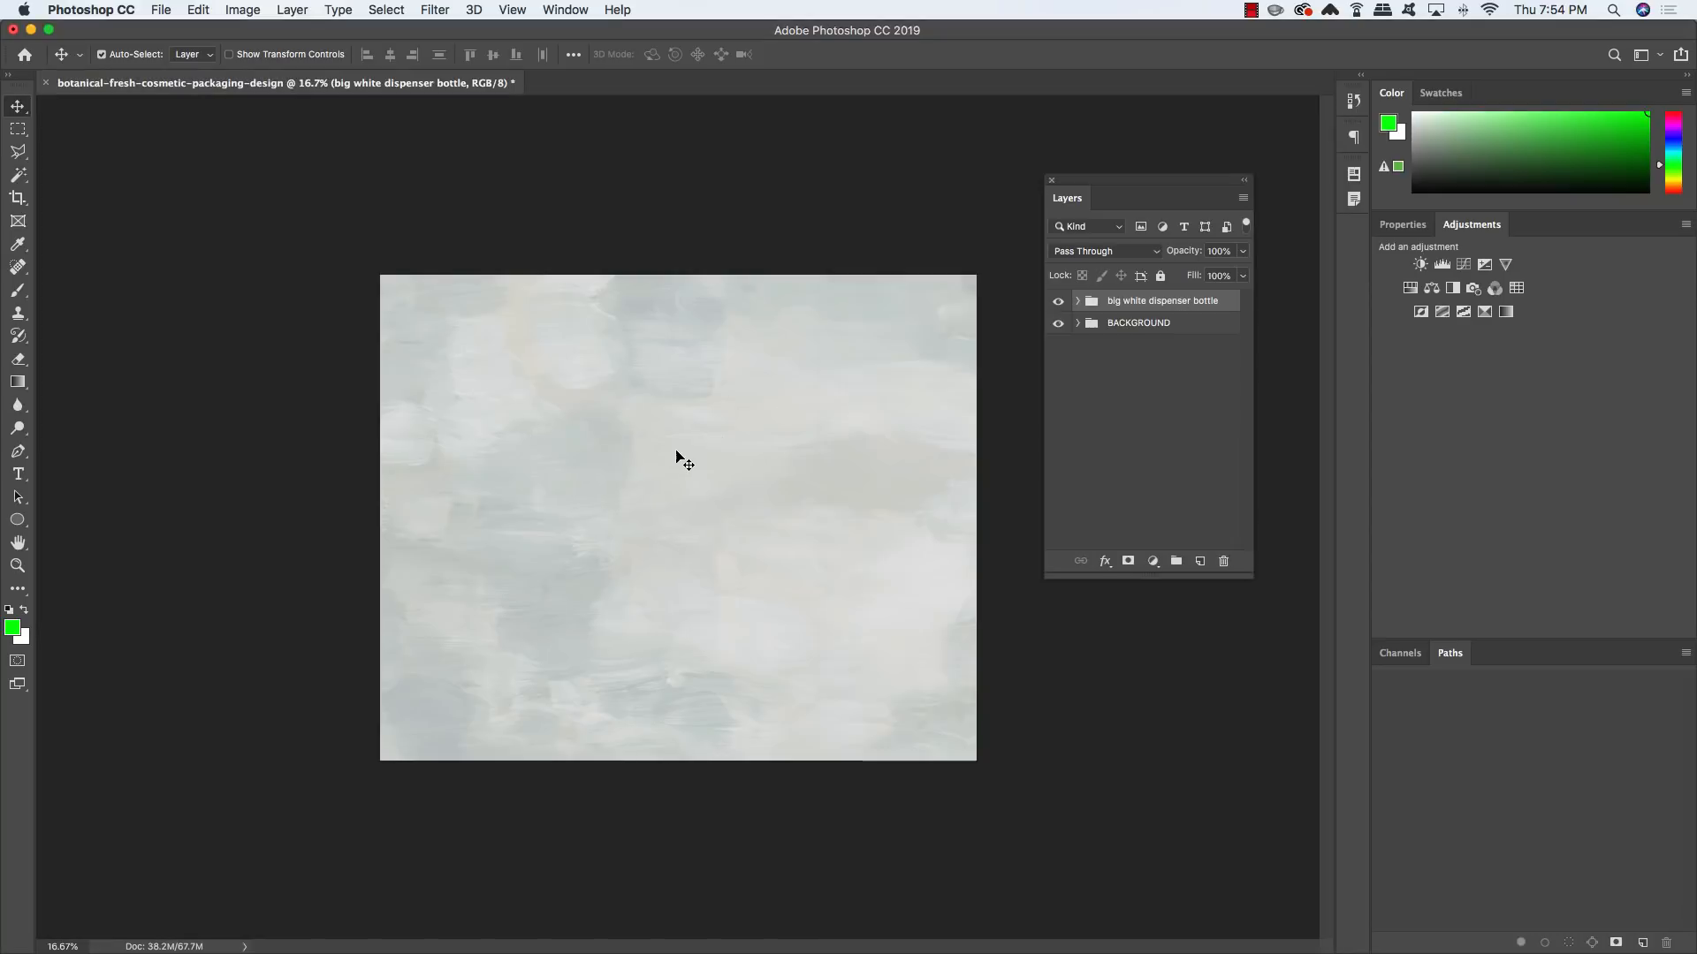
key("super+grave")
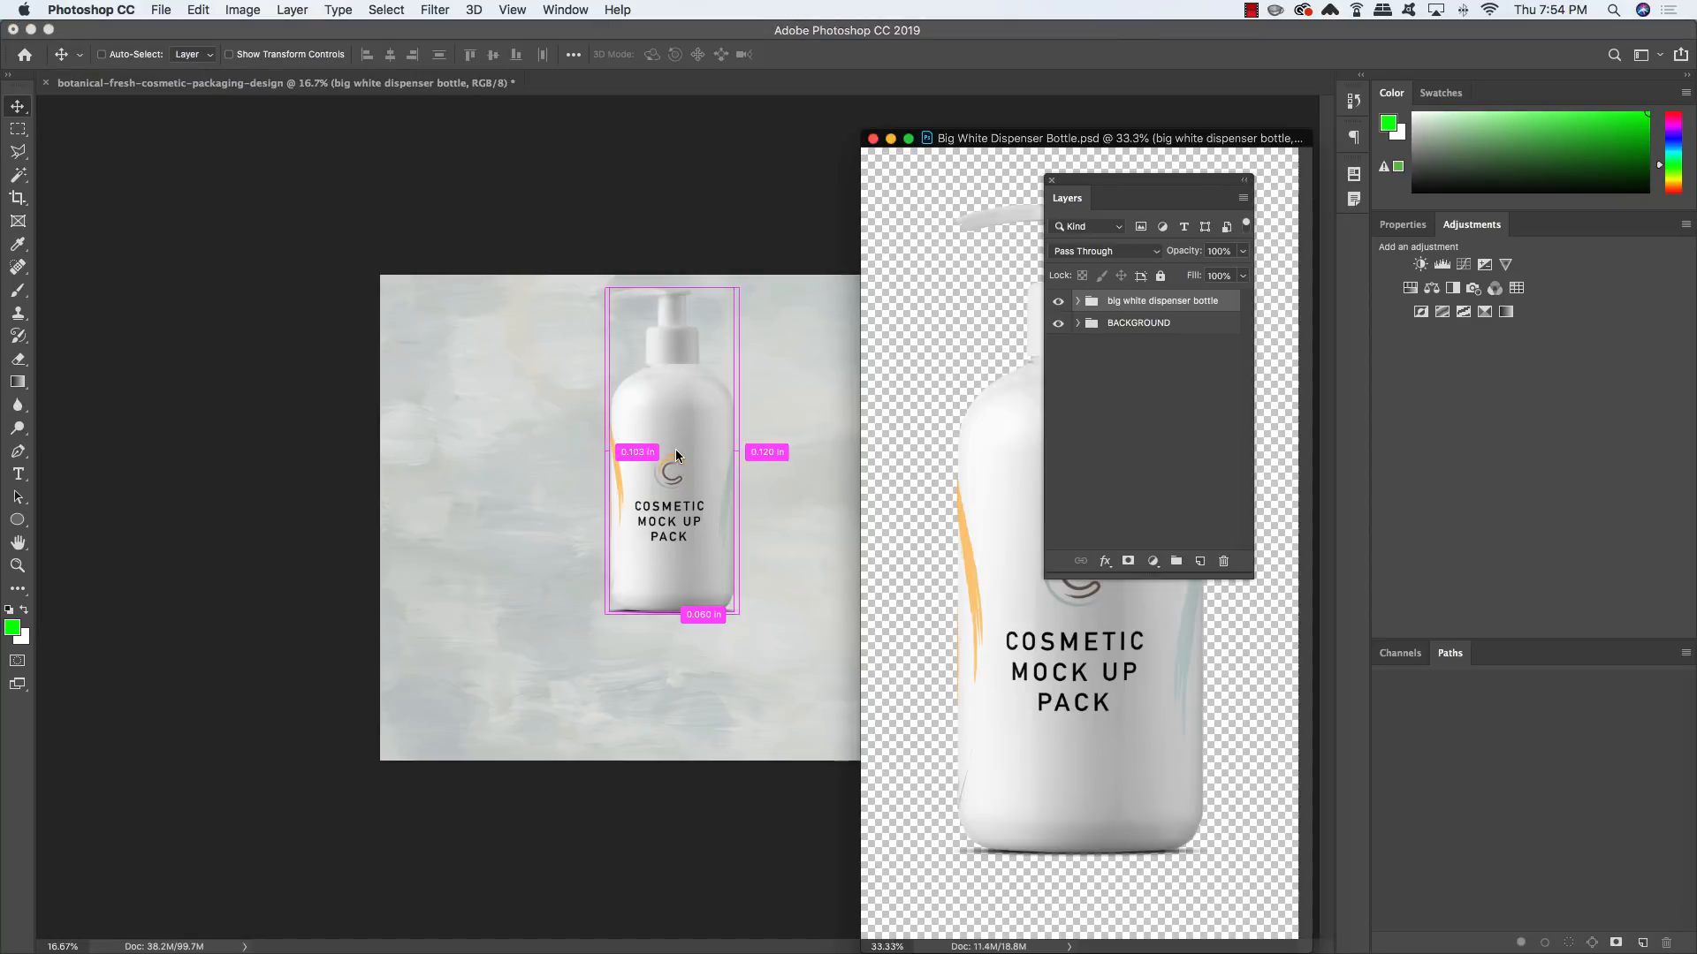
key("super+w")
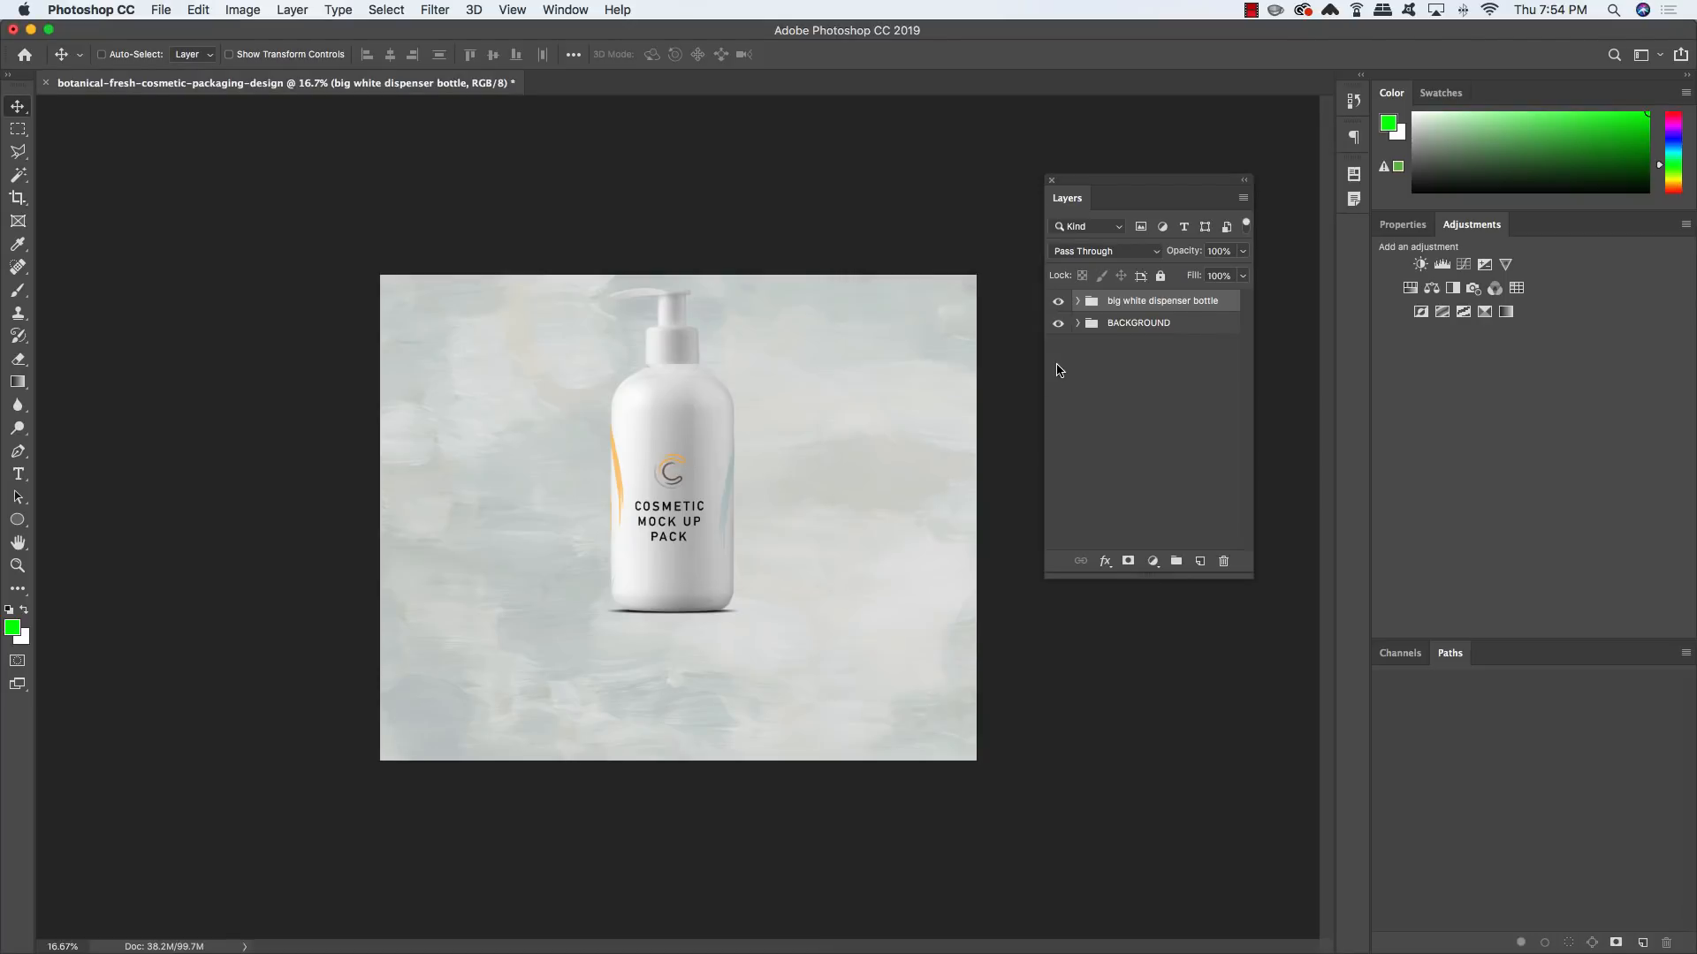
Move the dispenser bottle straight down to about Y 1650 px, near the vertical centre of the canvas
key("super+t")
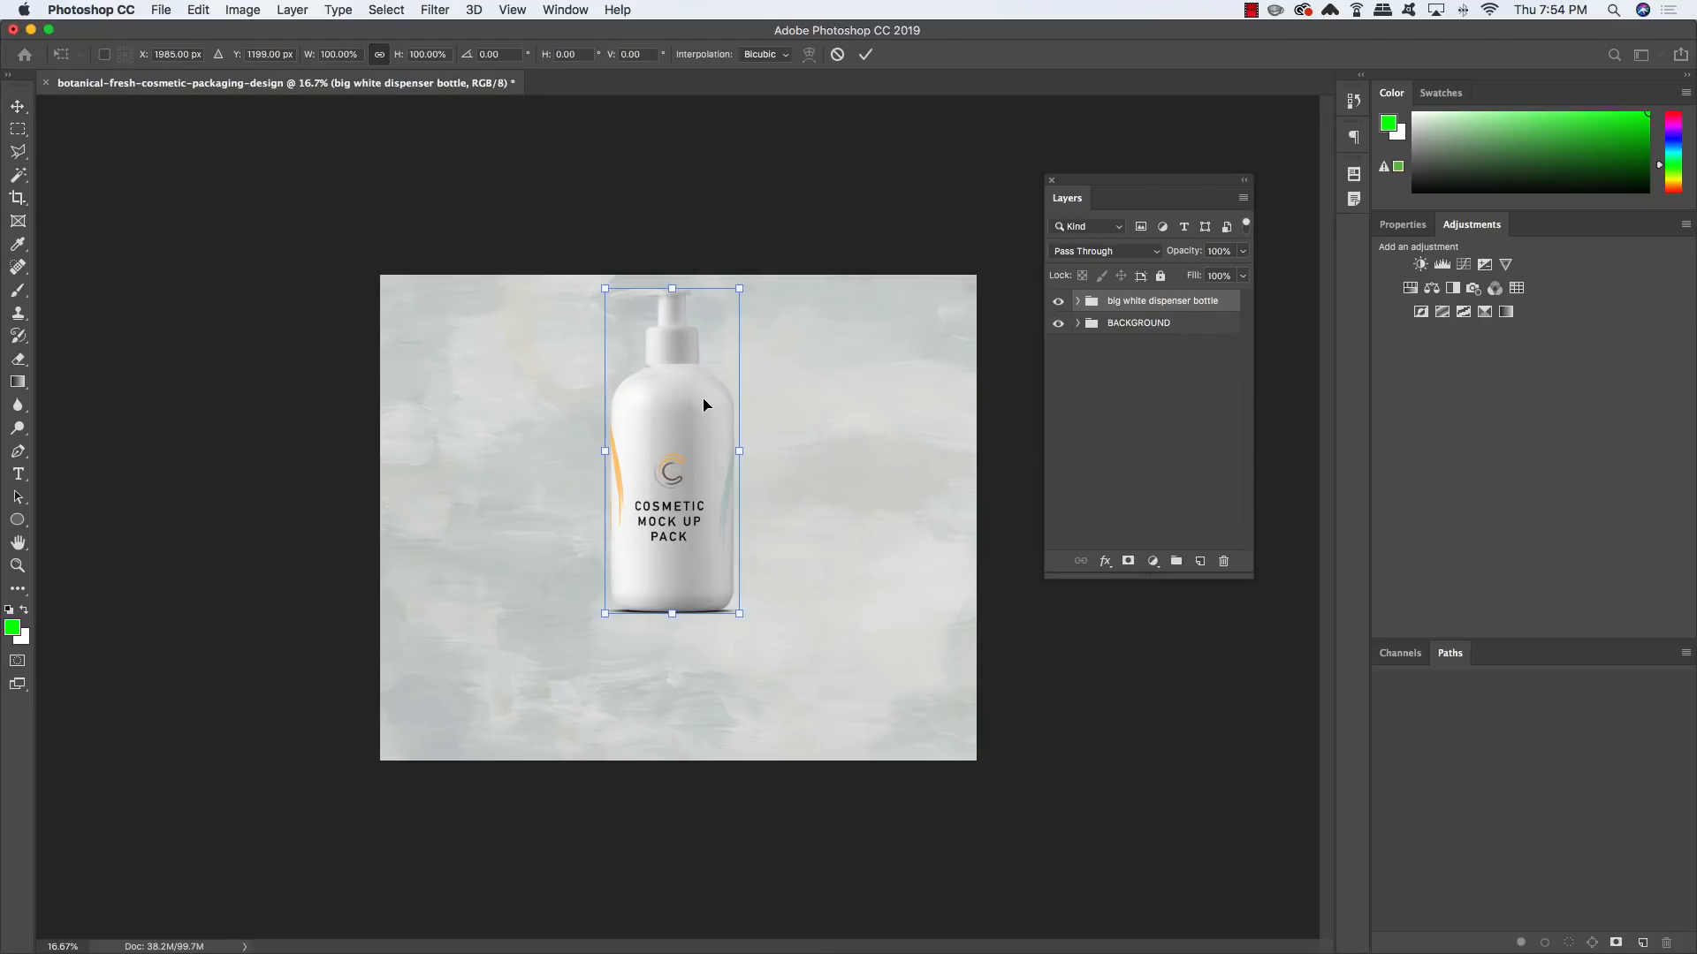
left_click_drag(702, 428, 697, 462)
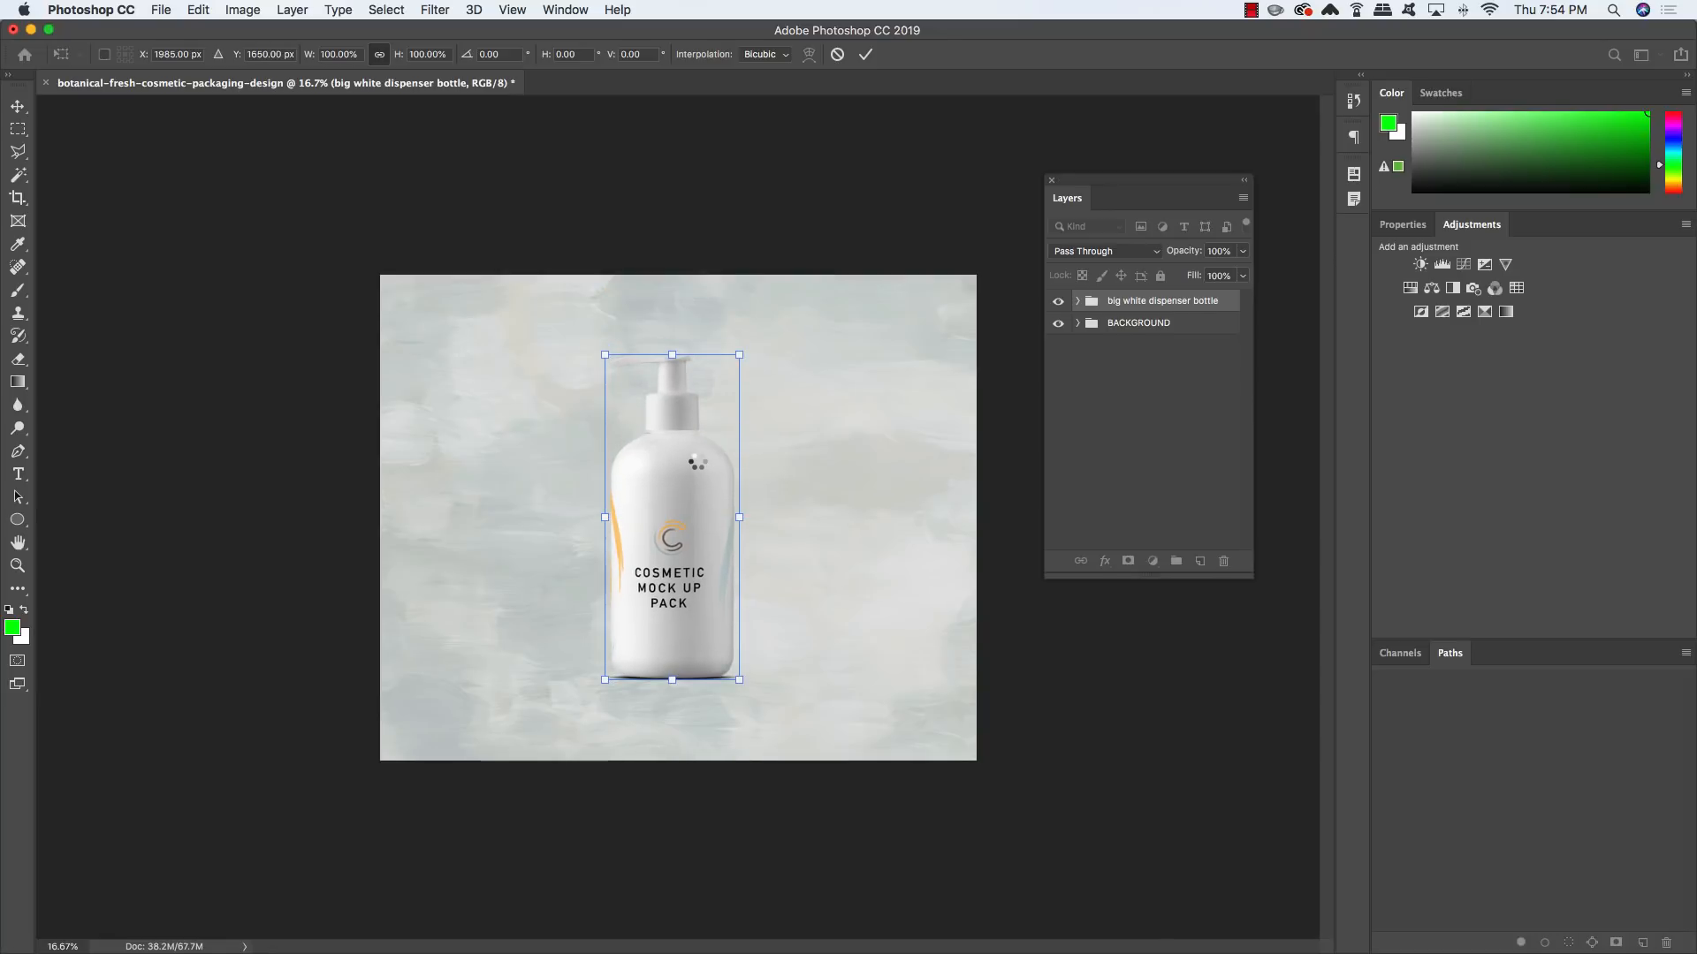
Open Roll On.psd from the cosmetic packaging mockup folder
key("super+s")
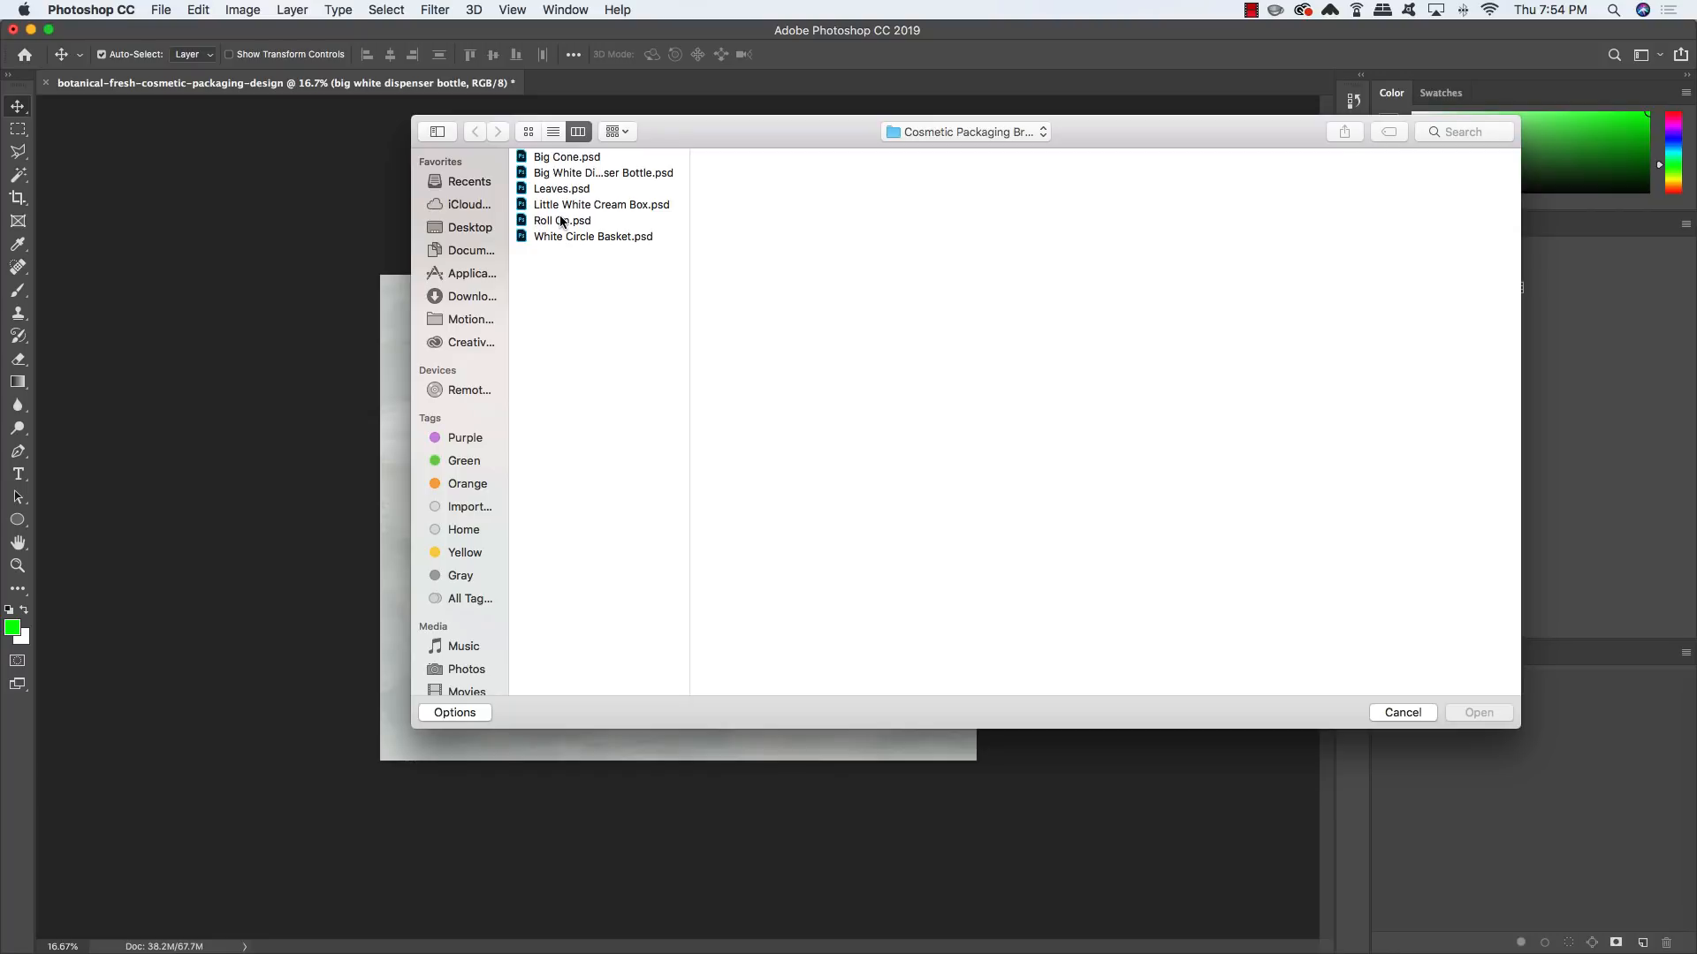
left_click(541, 221)
left_click(1474, 720)
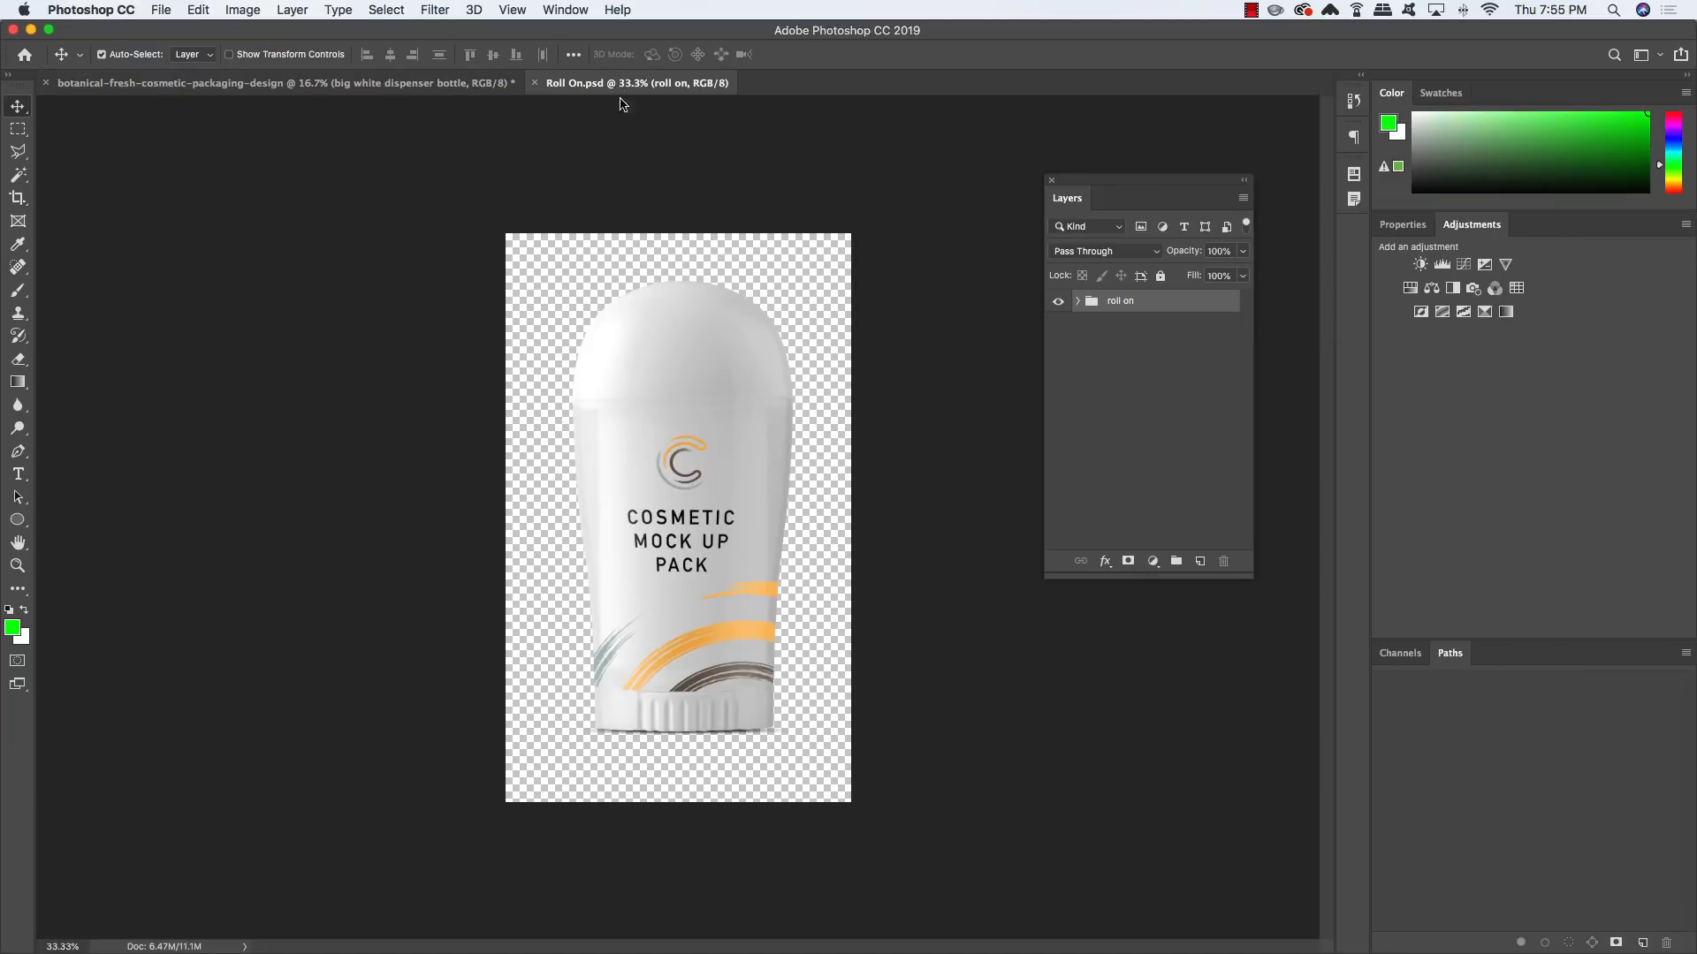
Copy the roll on group into the packaging document and place it overlapping the dispenser bottle's lower left side
left_click_drag(621, 99, 995, 366)
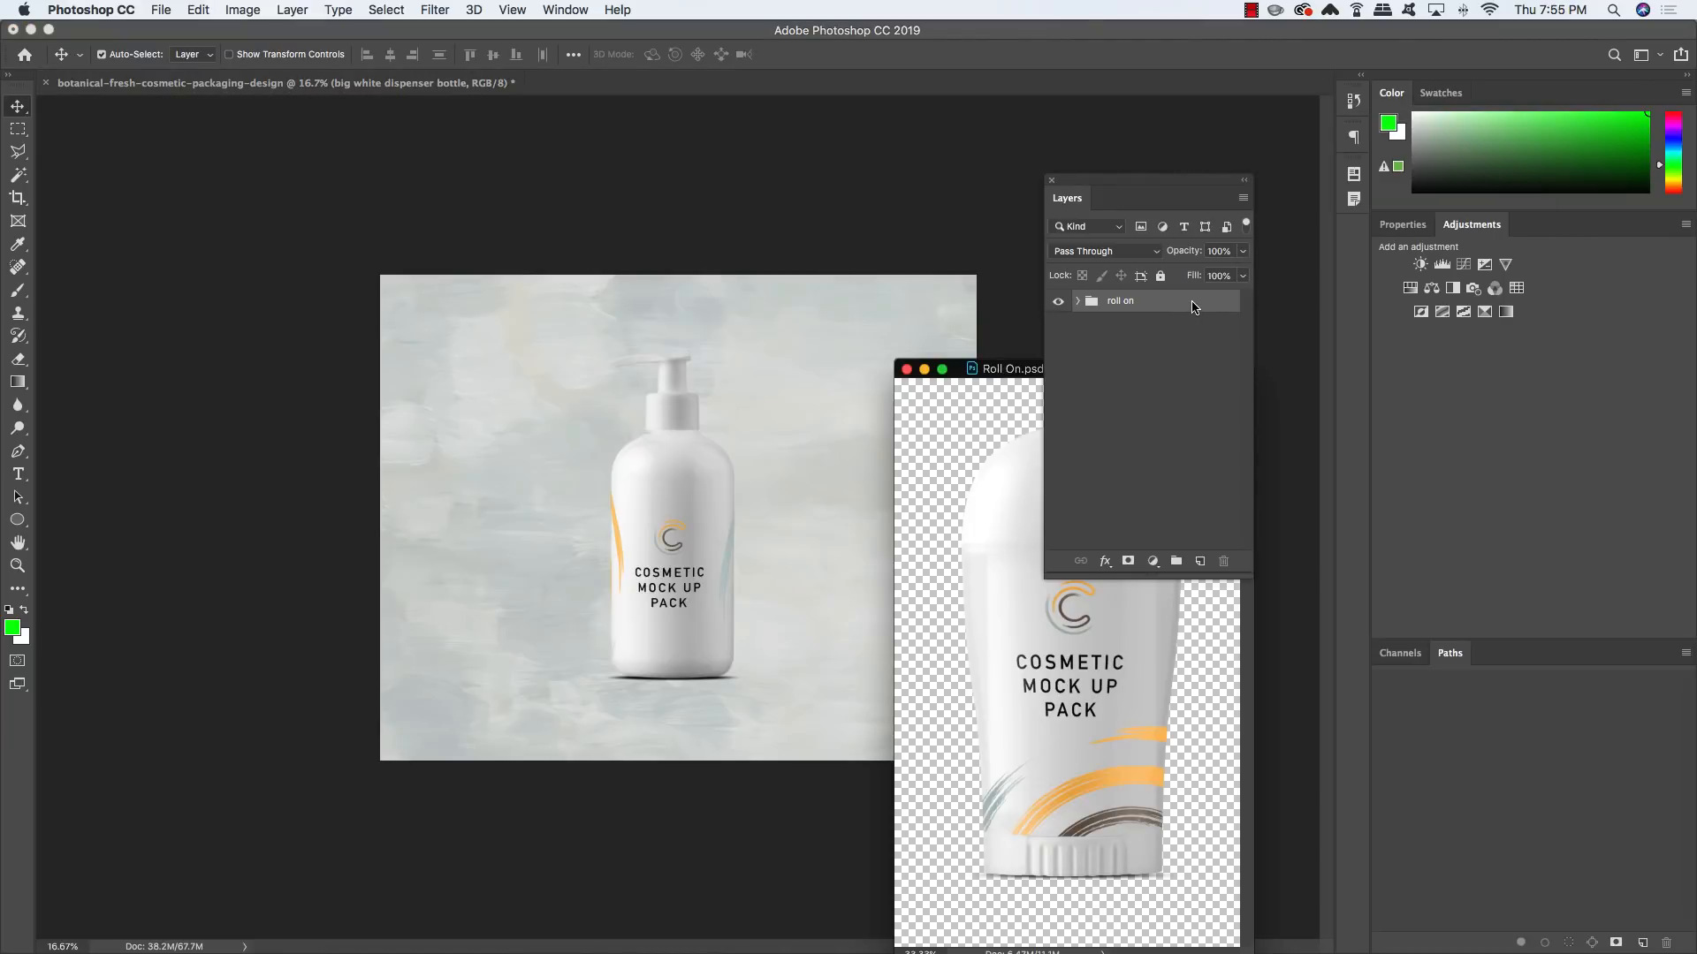
left_click_drag(1192, 307, 625, 511)
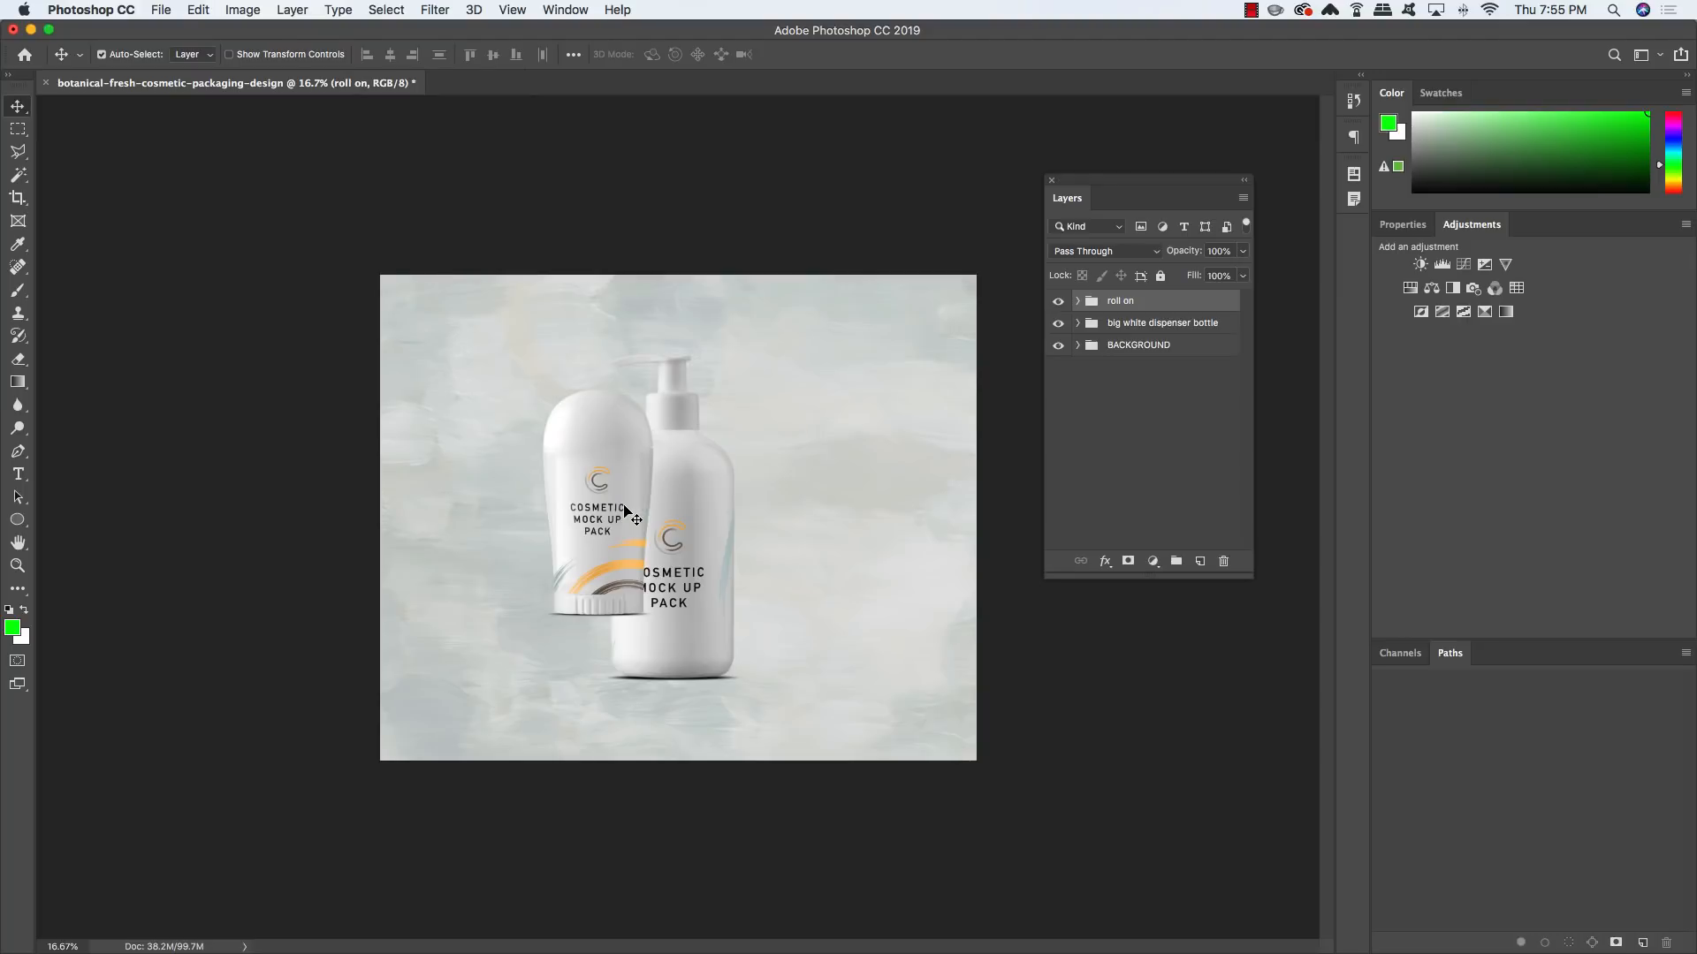
key("super+t")
left_click_drag(624, 441, 605, 528)
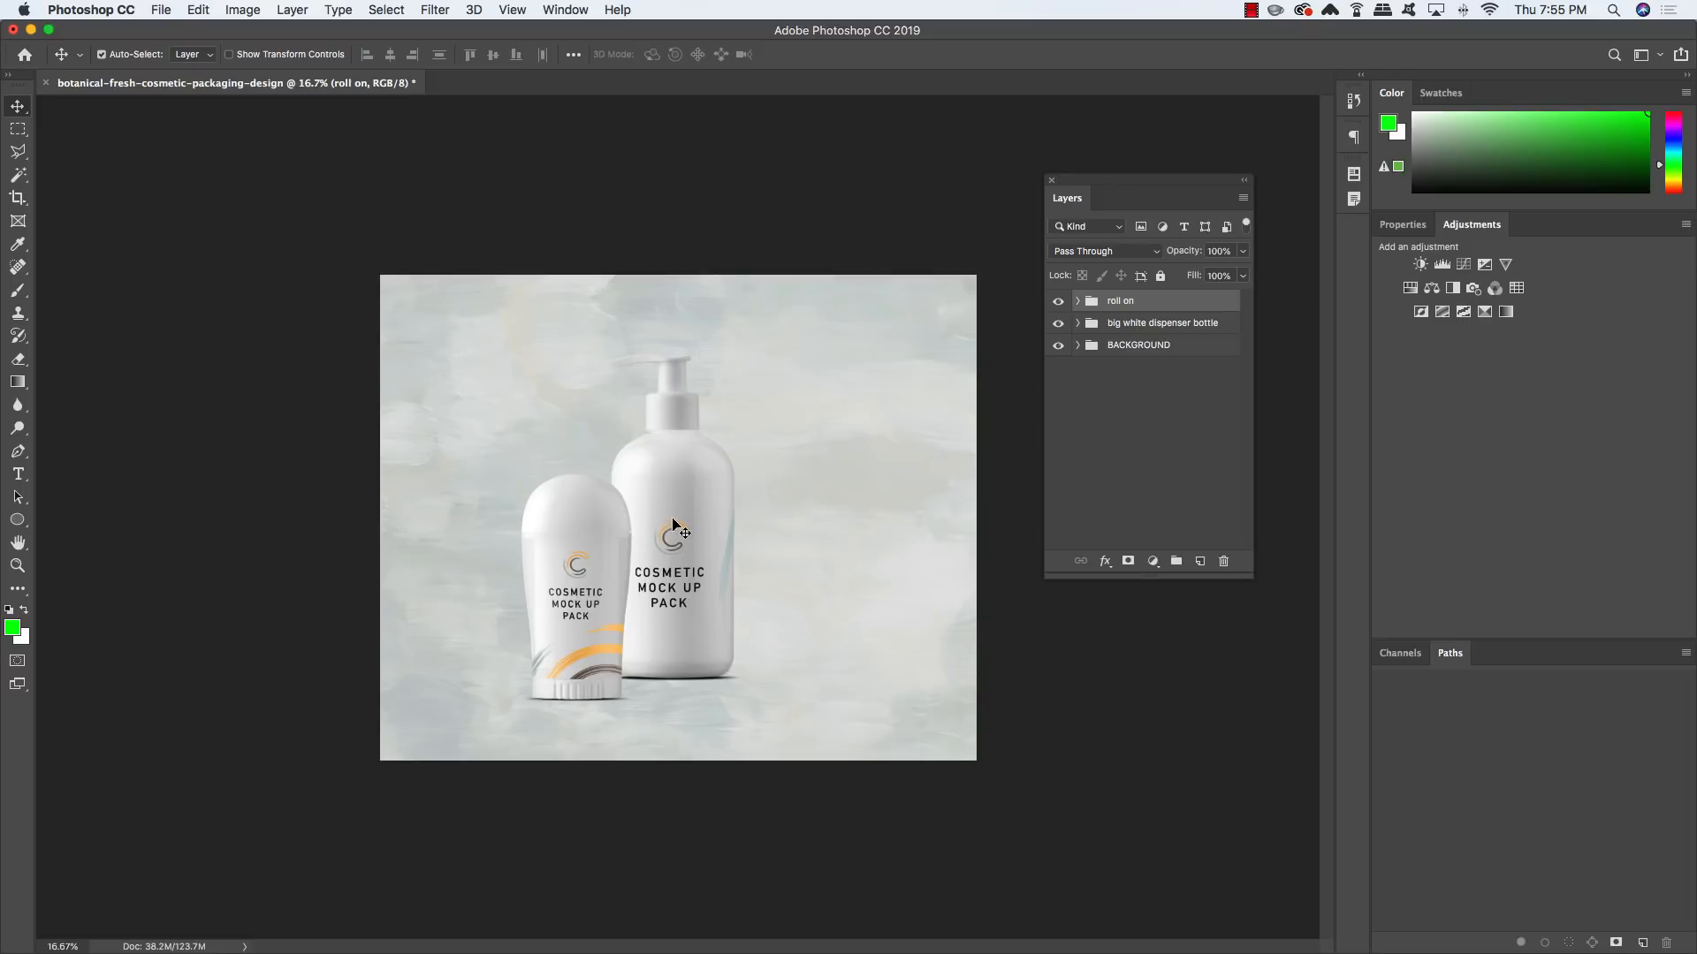
Open Little White Cream Box.psd from the cosmetic packaging mockup folder
key("super")
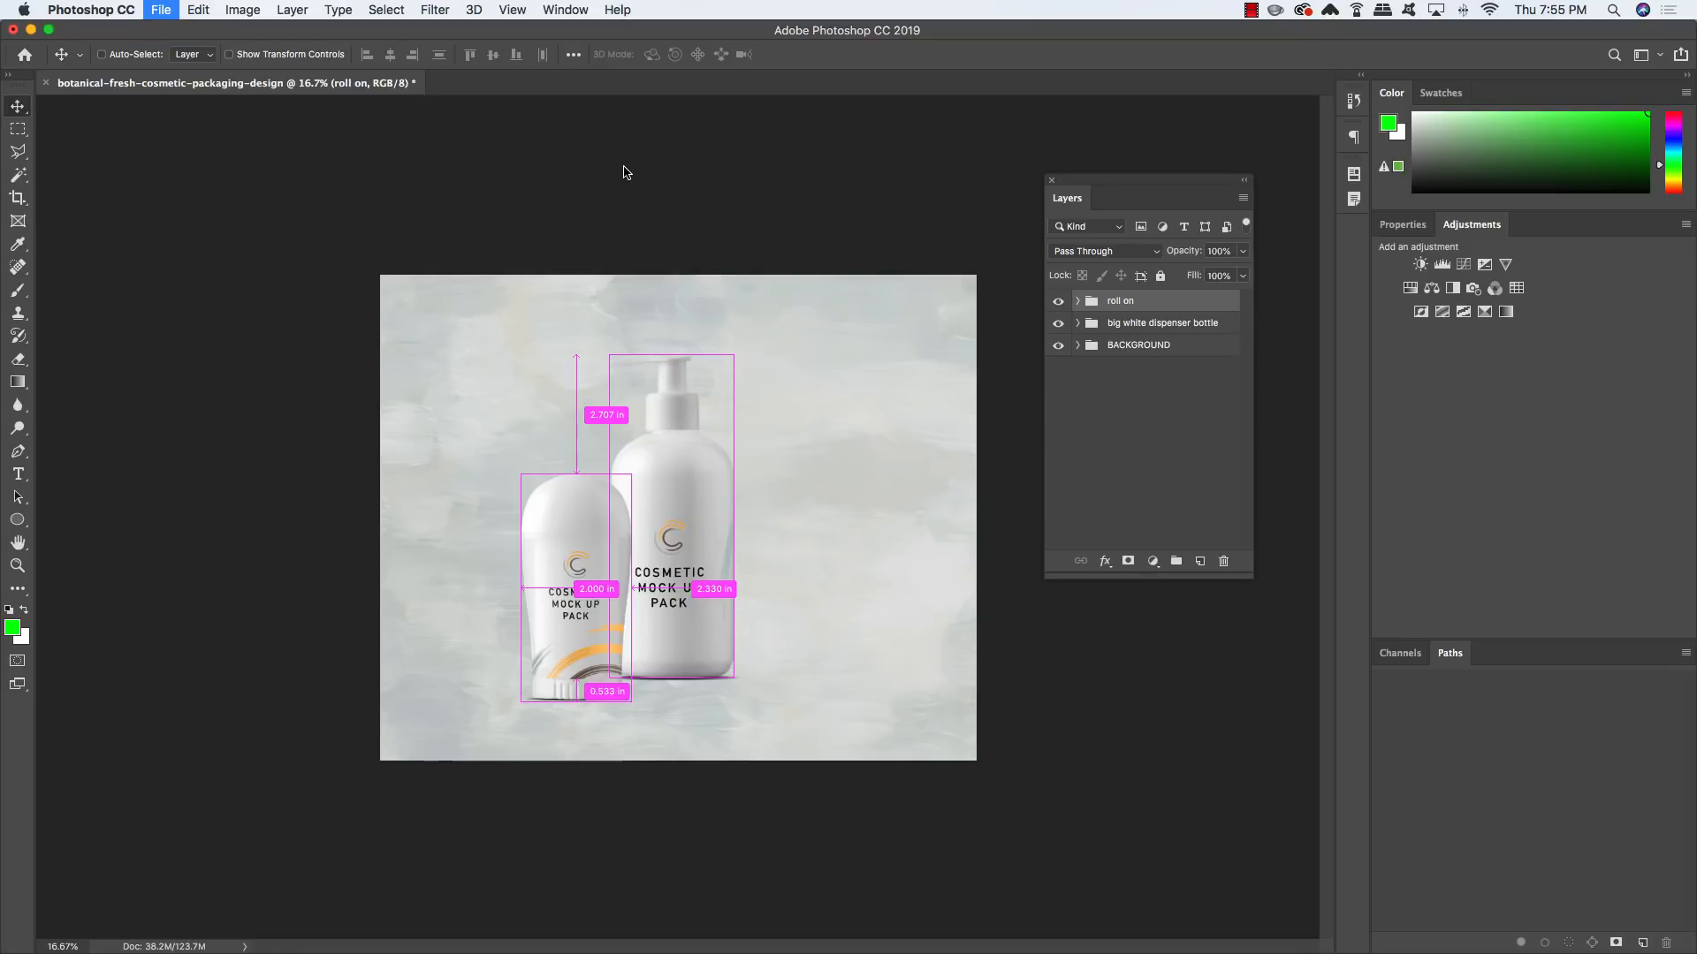
key("super+o")
left_click(658, 207)
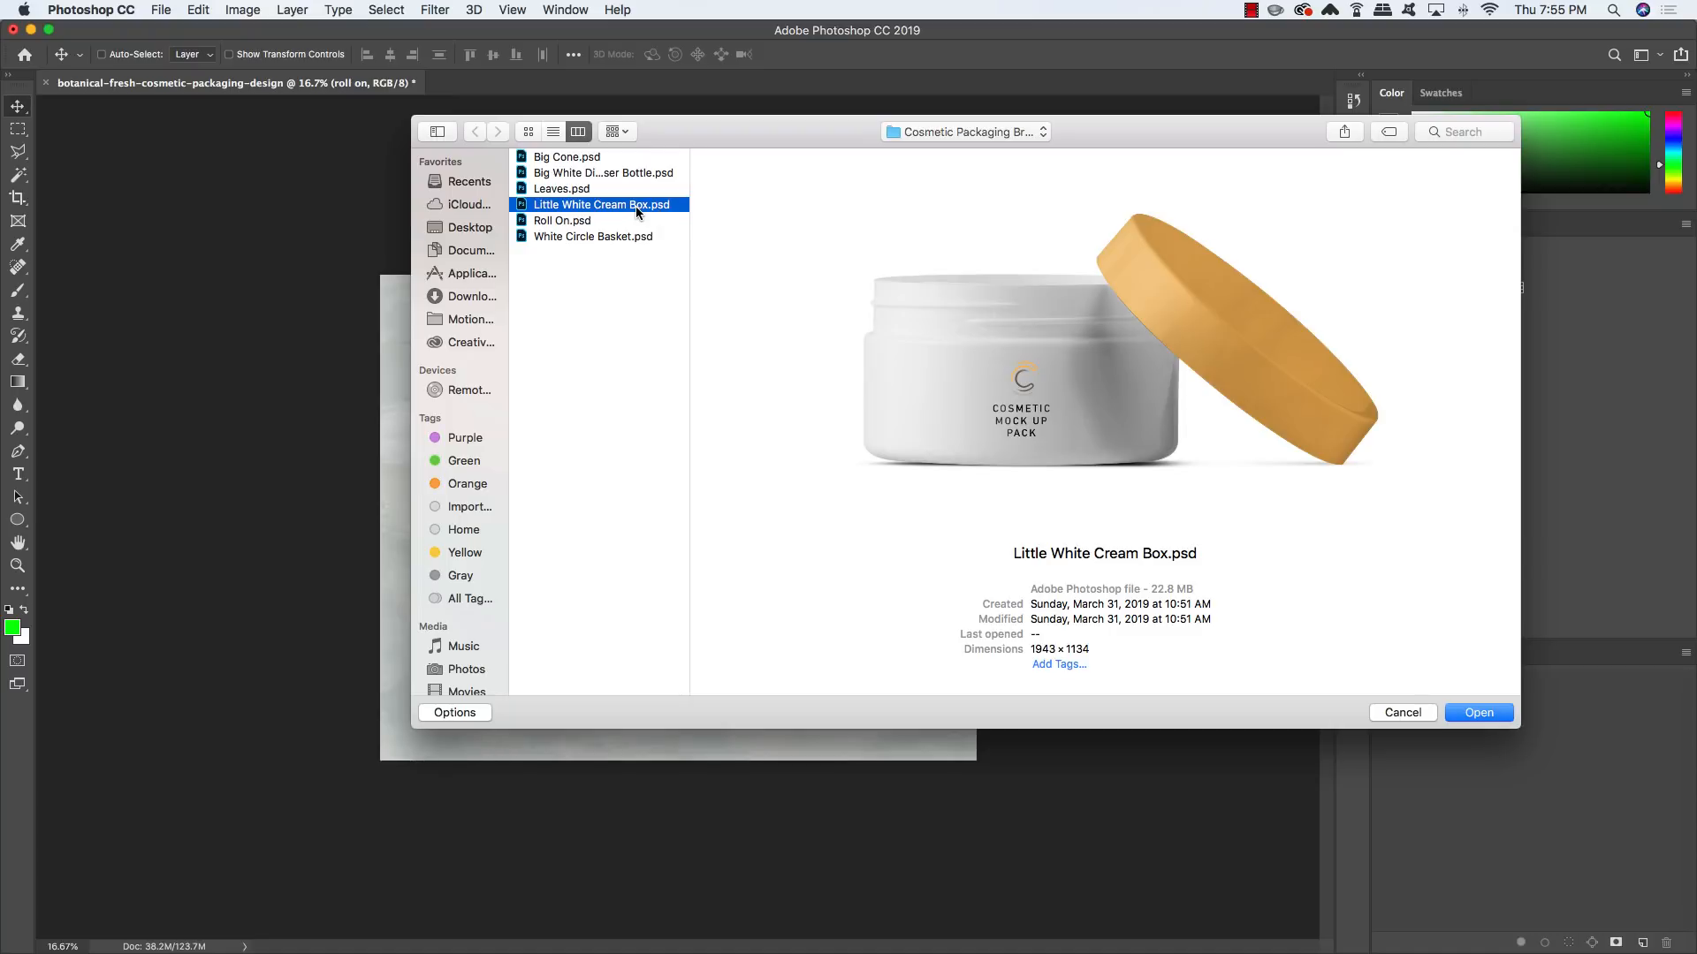
double_click(634, 205)
Copy the little white cream box group into the packaging document and close its source file
left_click_drag(605, 83, 938, 521)
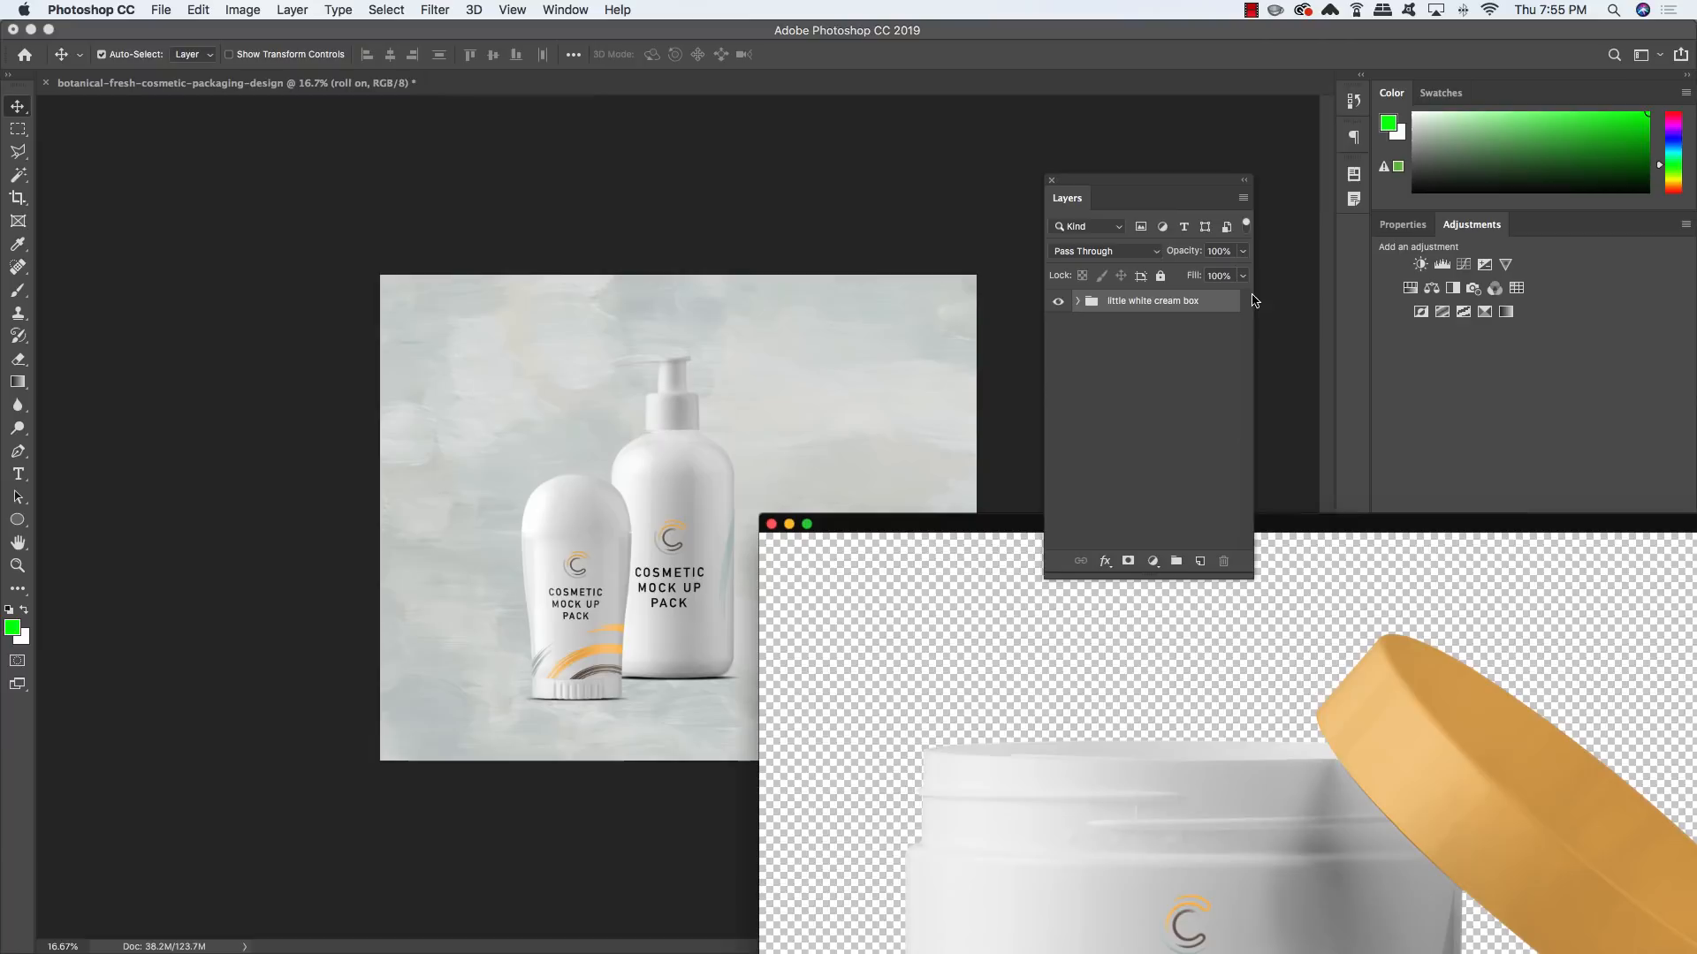
left_click_drag(1204, 301, 835, 406)
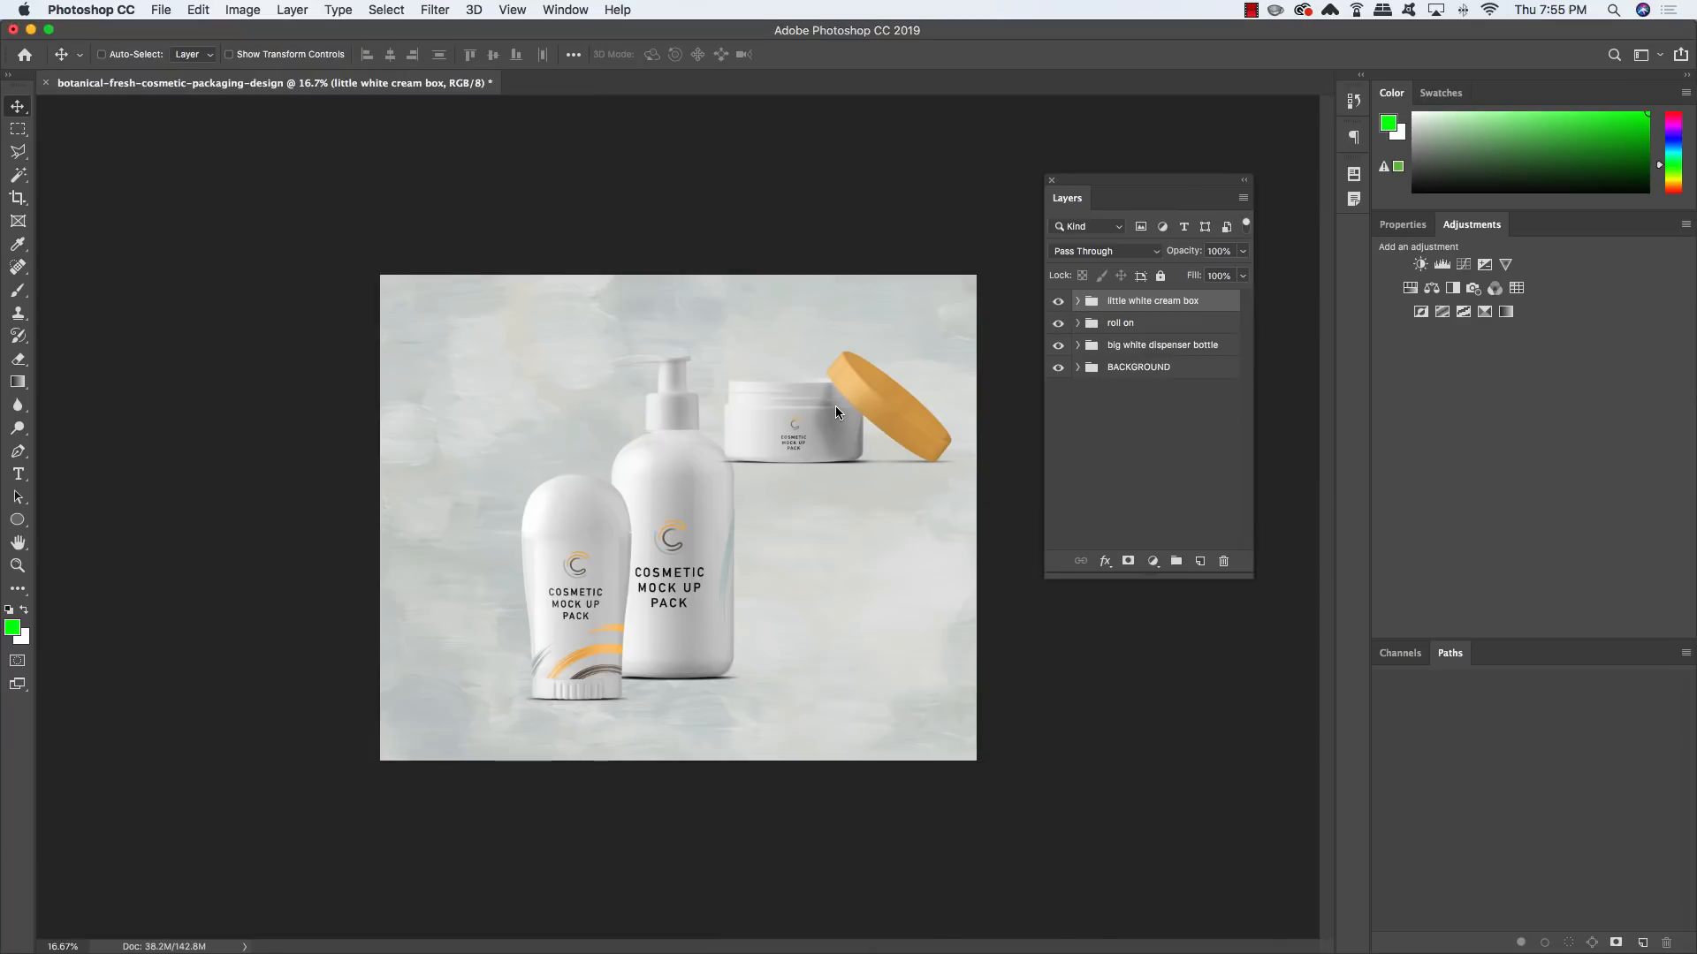
key("super+grave")
key("super+w")
key("super+grave")
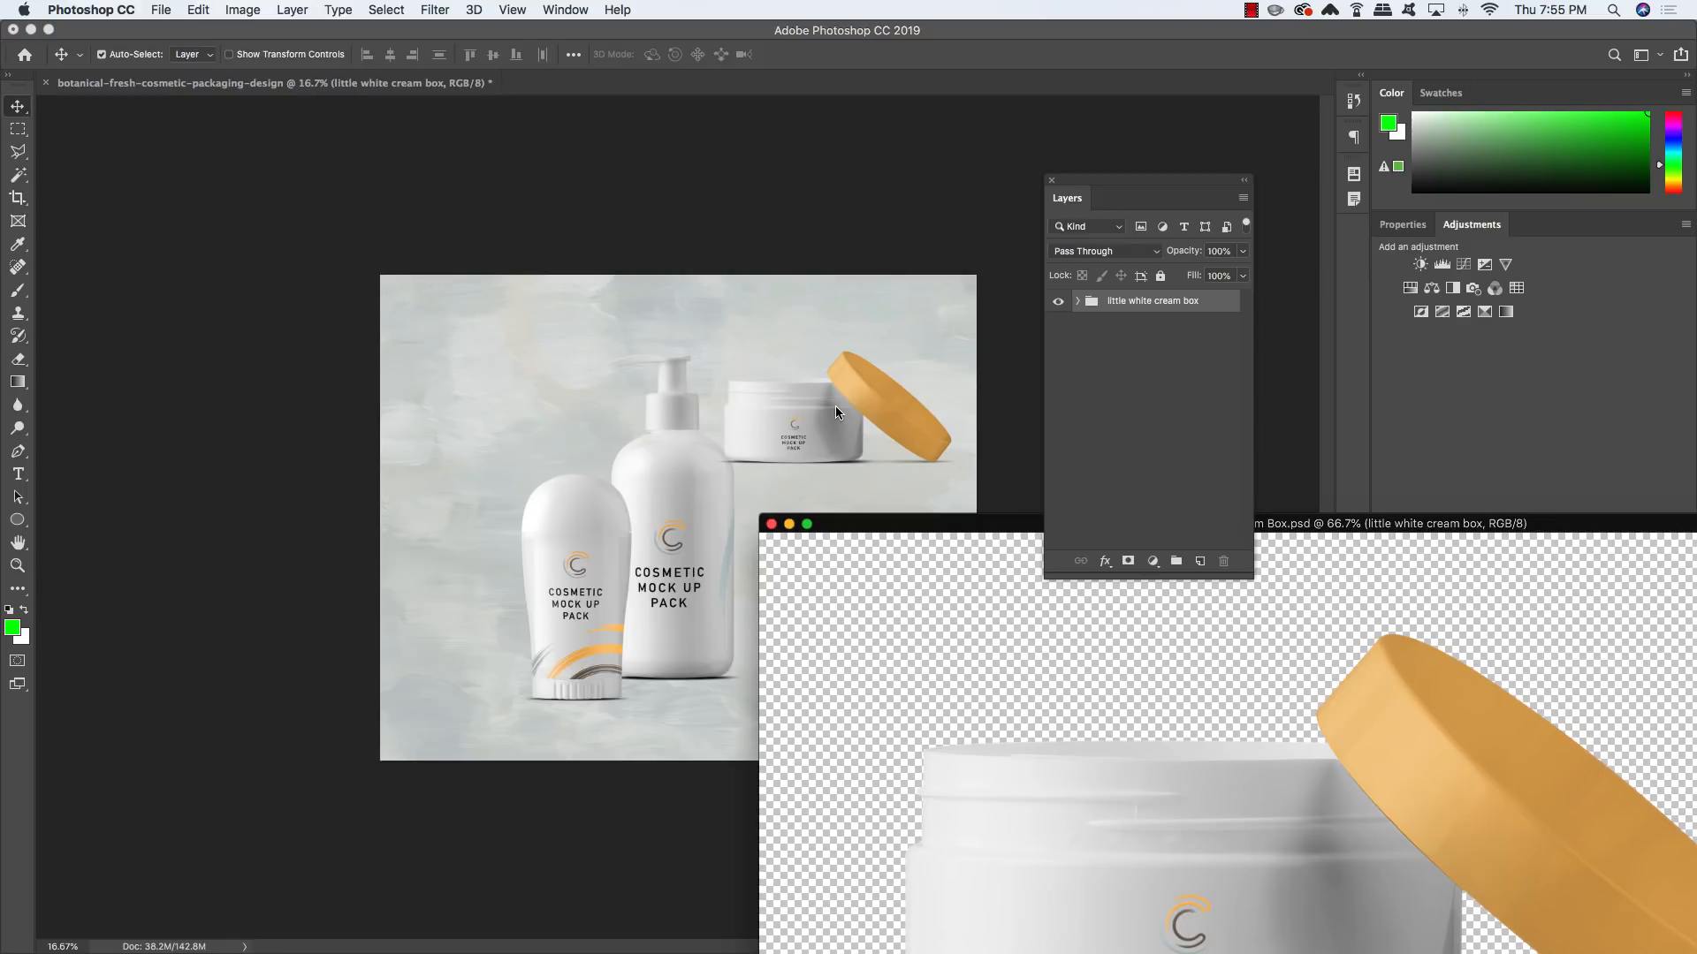
key("super+w")
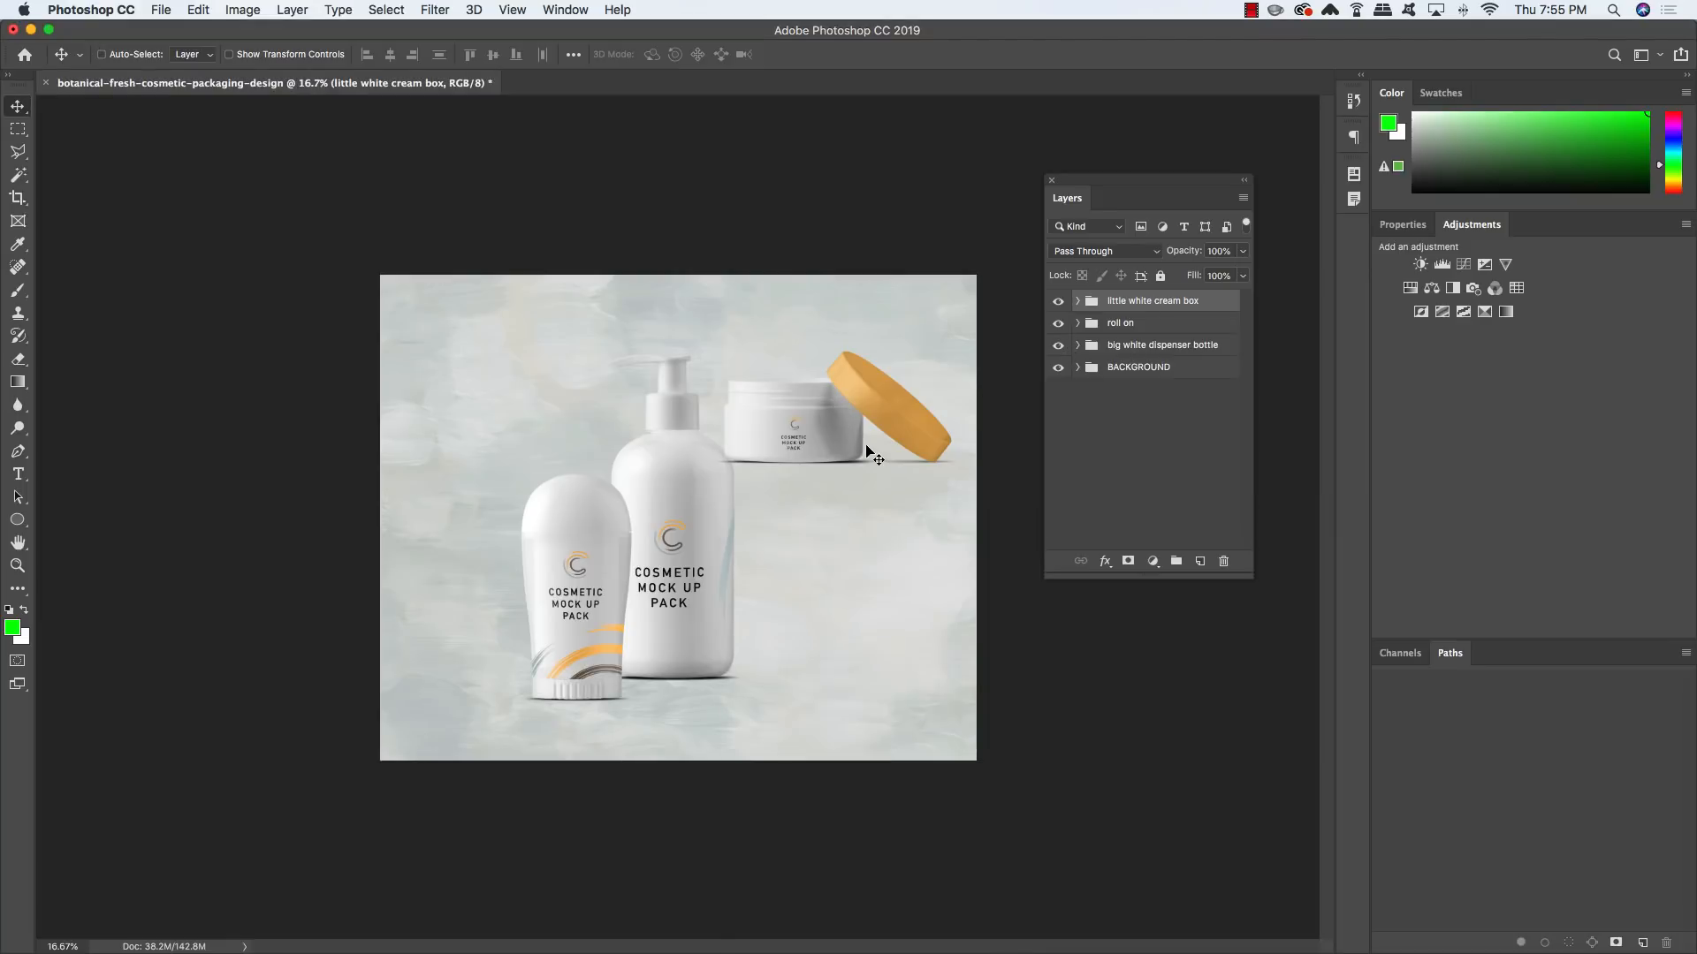
Position the cream box in front of the dispenser bottle's lower right side, its base level with the roll on, nudging it left into place
key("super+t")
left_click_drag(847, 453, 840, 673)
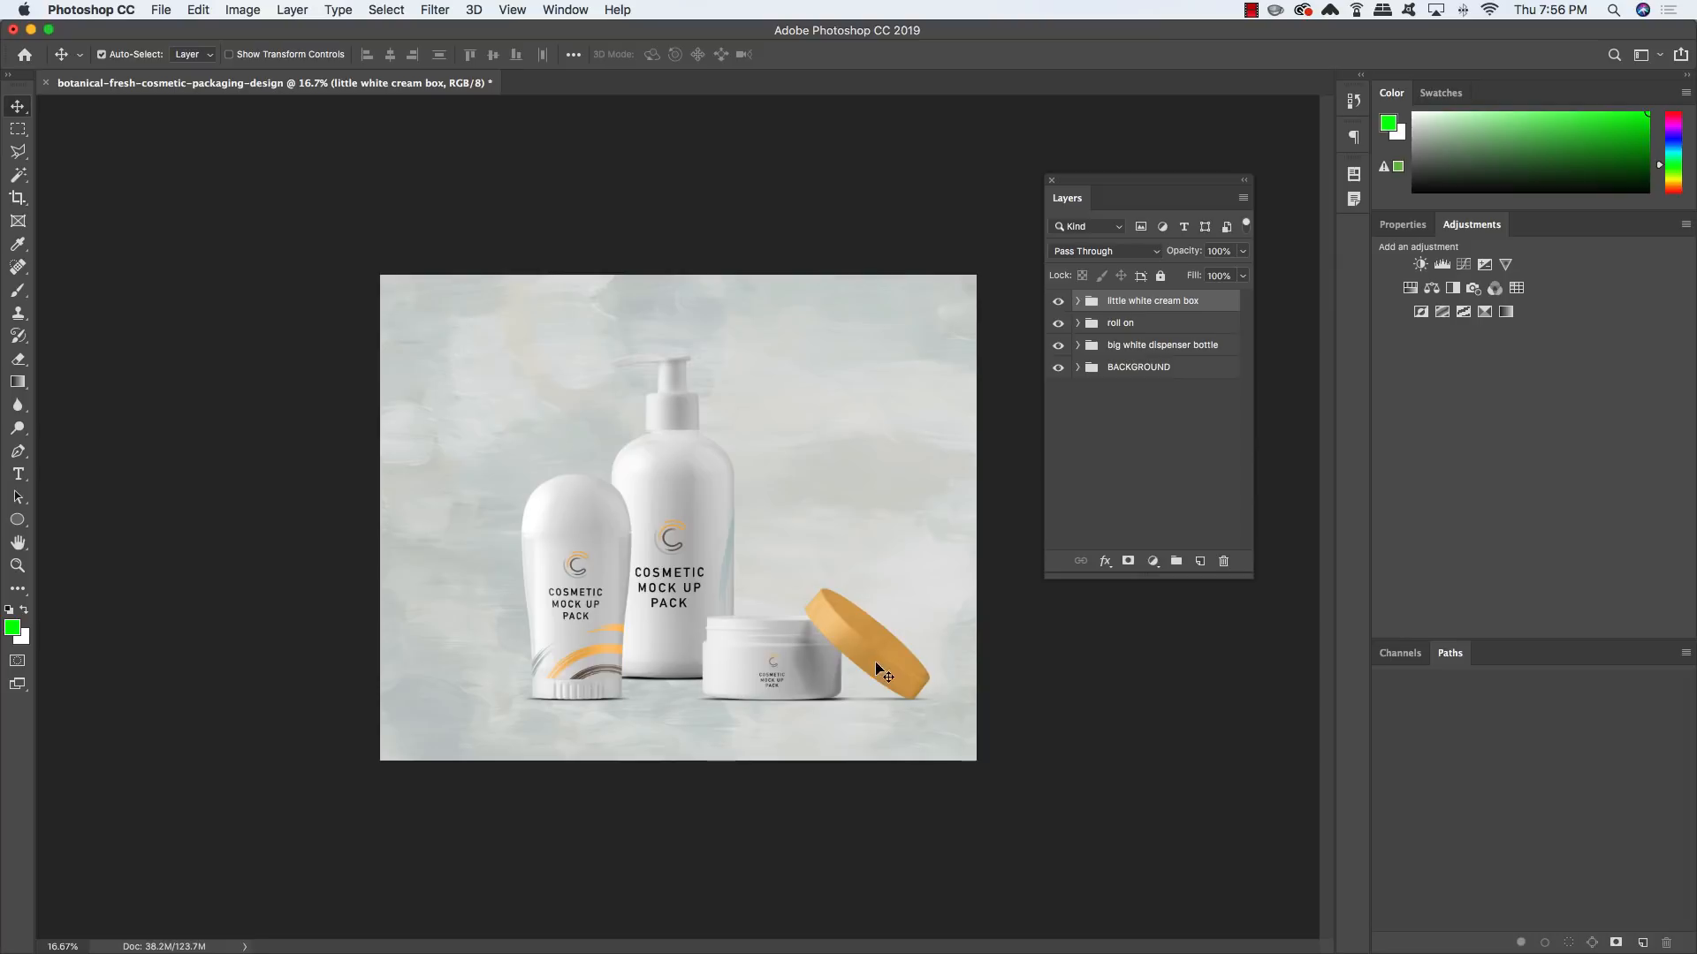
key("shift+Left")
key("shift+Left")
key("shift+Left")
key("shift+Left")
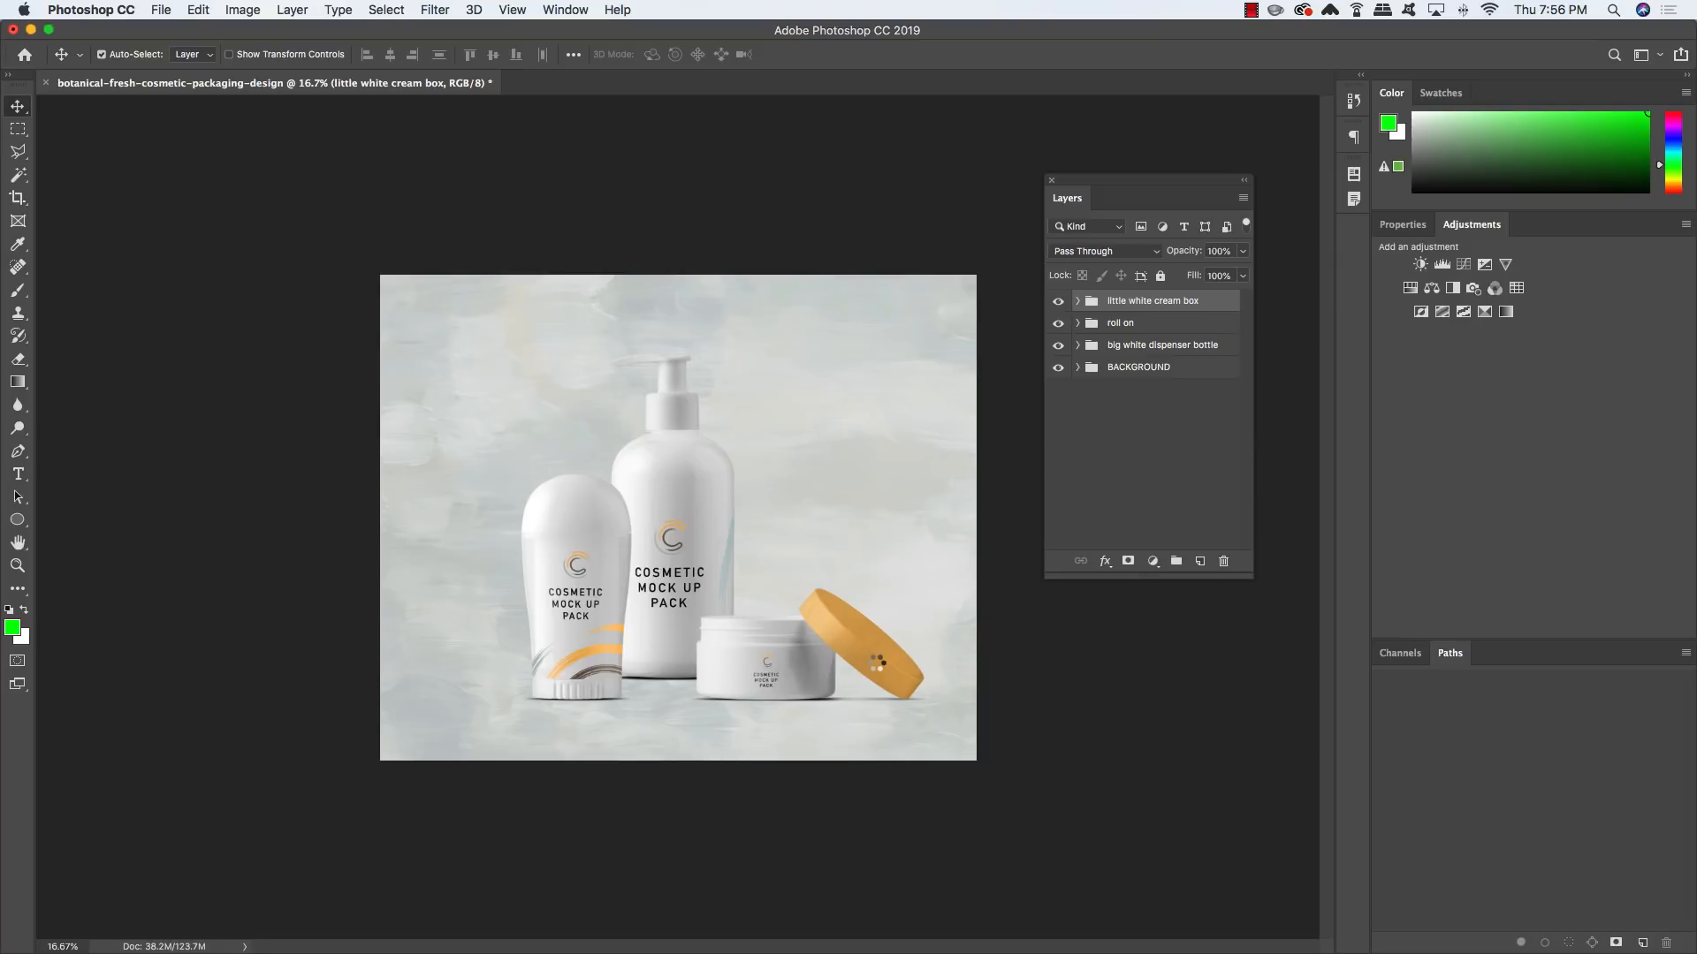
key("shift+Left")
key("shift+Left")
key("shift+Left")
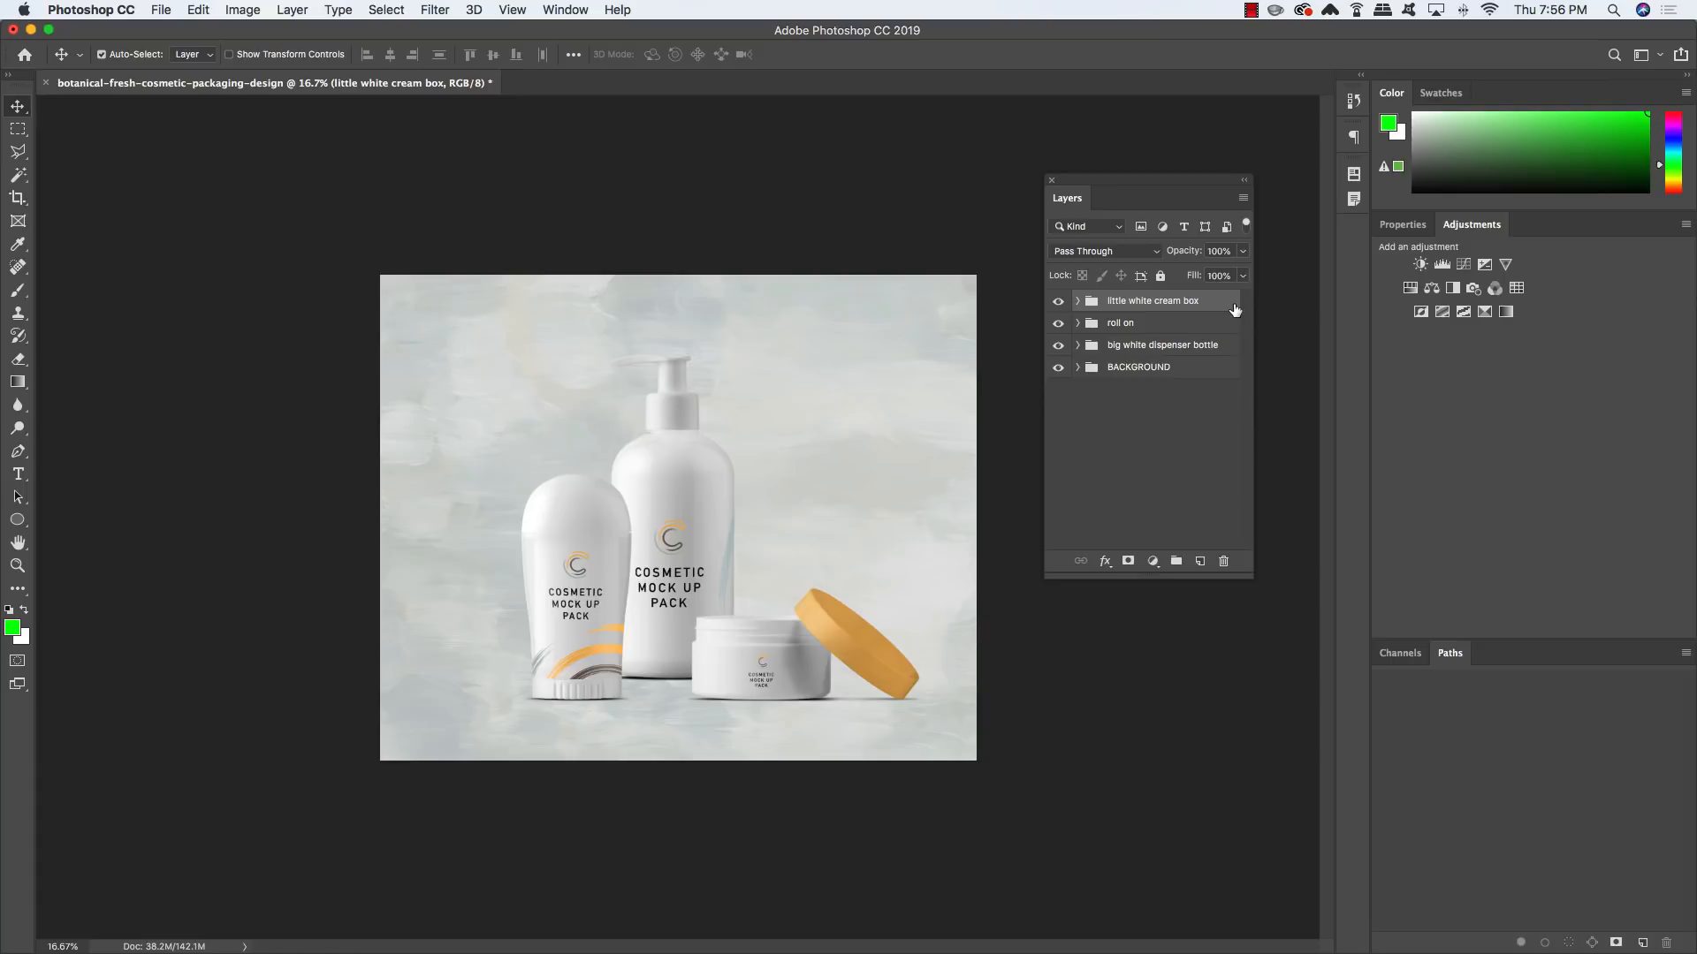
Group the cream box, roll on and dispenser bottle groups together and name the new group PRODUCTS
left_click(1225, 350, "shift")
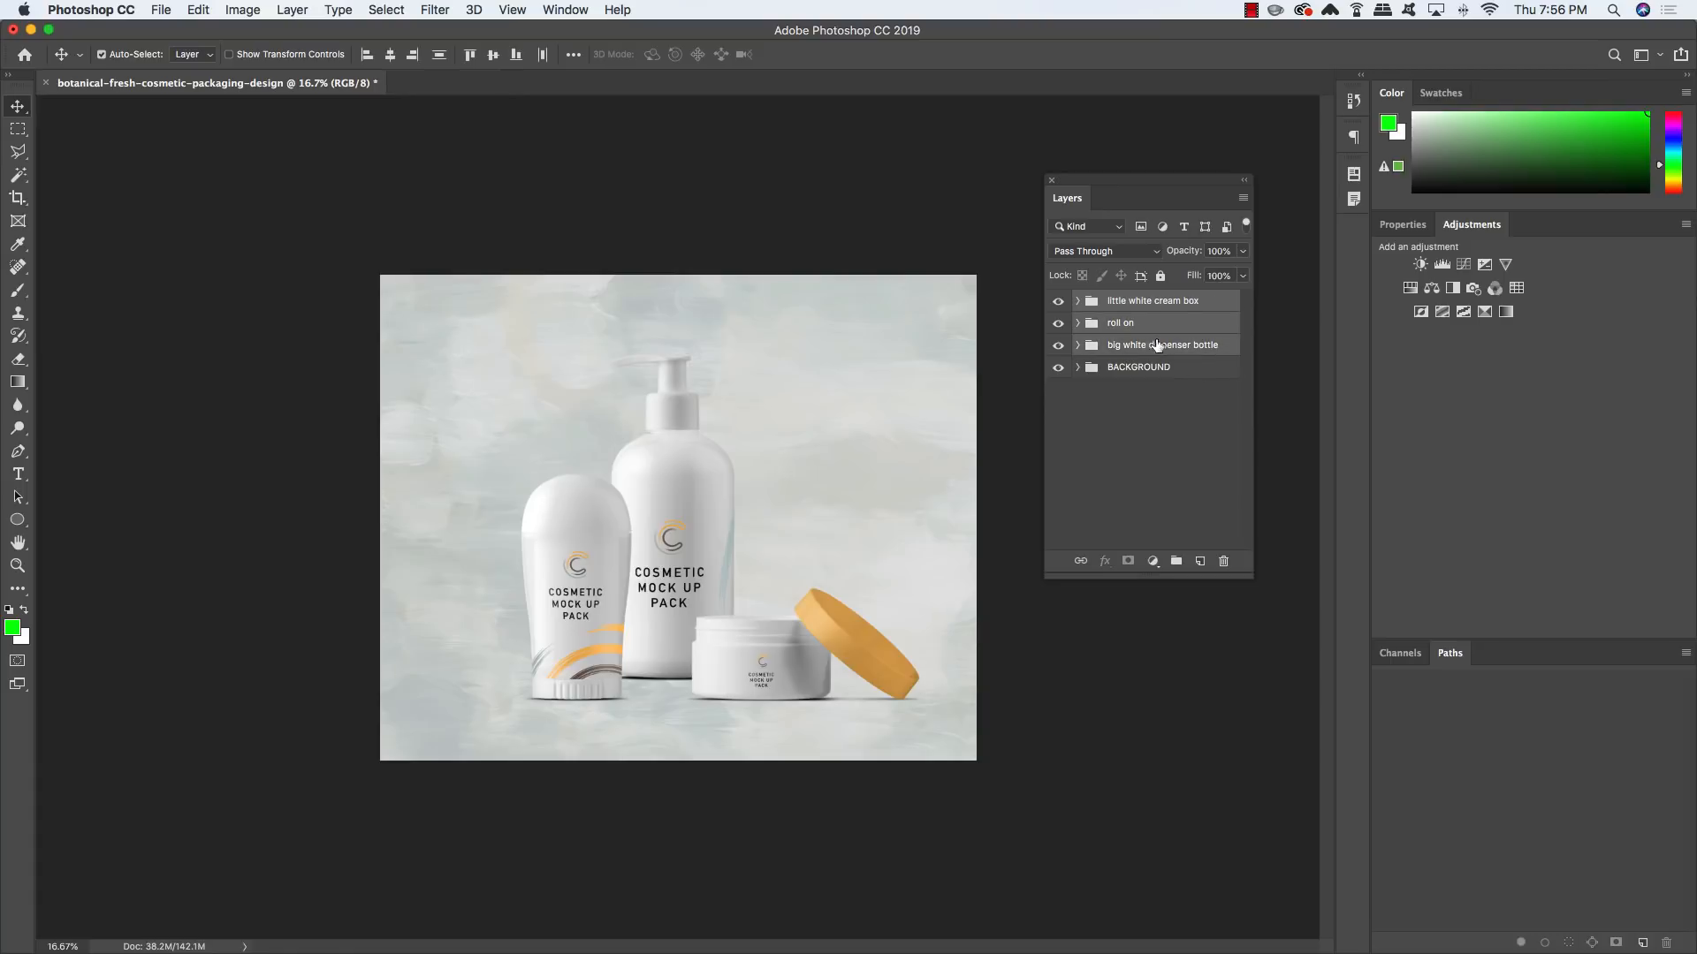
key("super")
key("super+g")
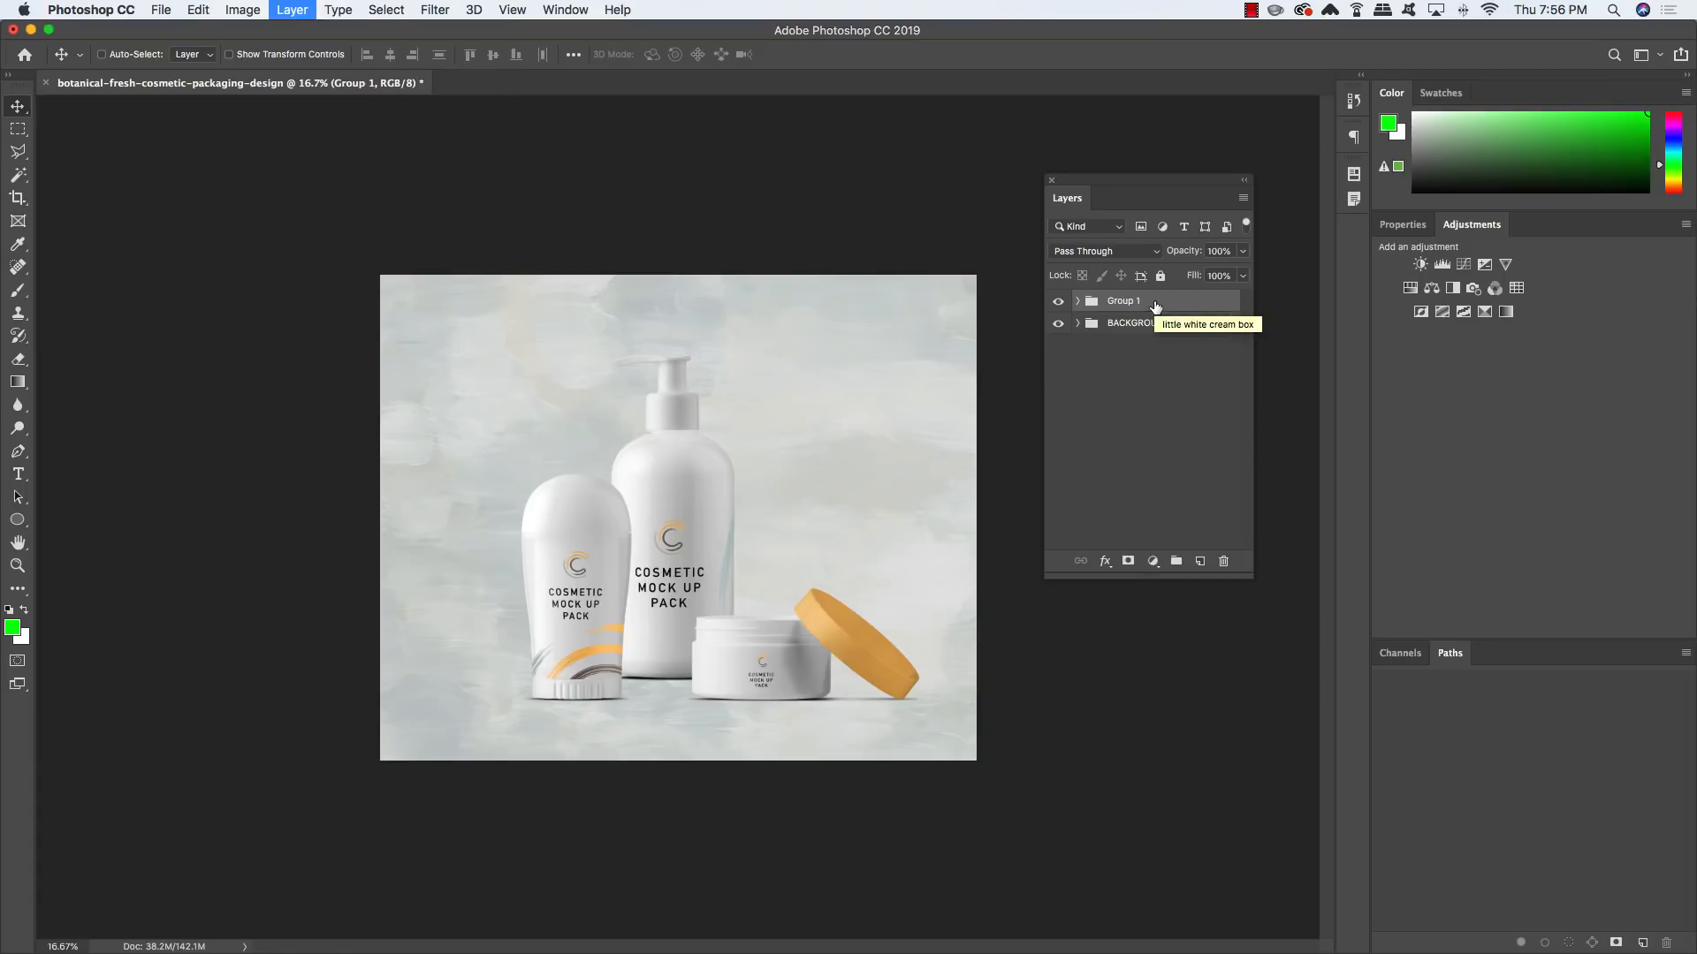
double_click(1128, 301)
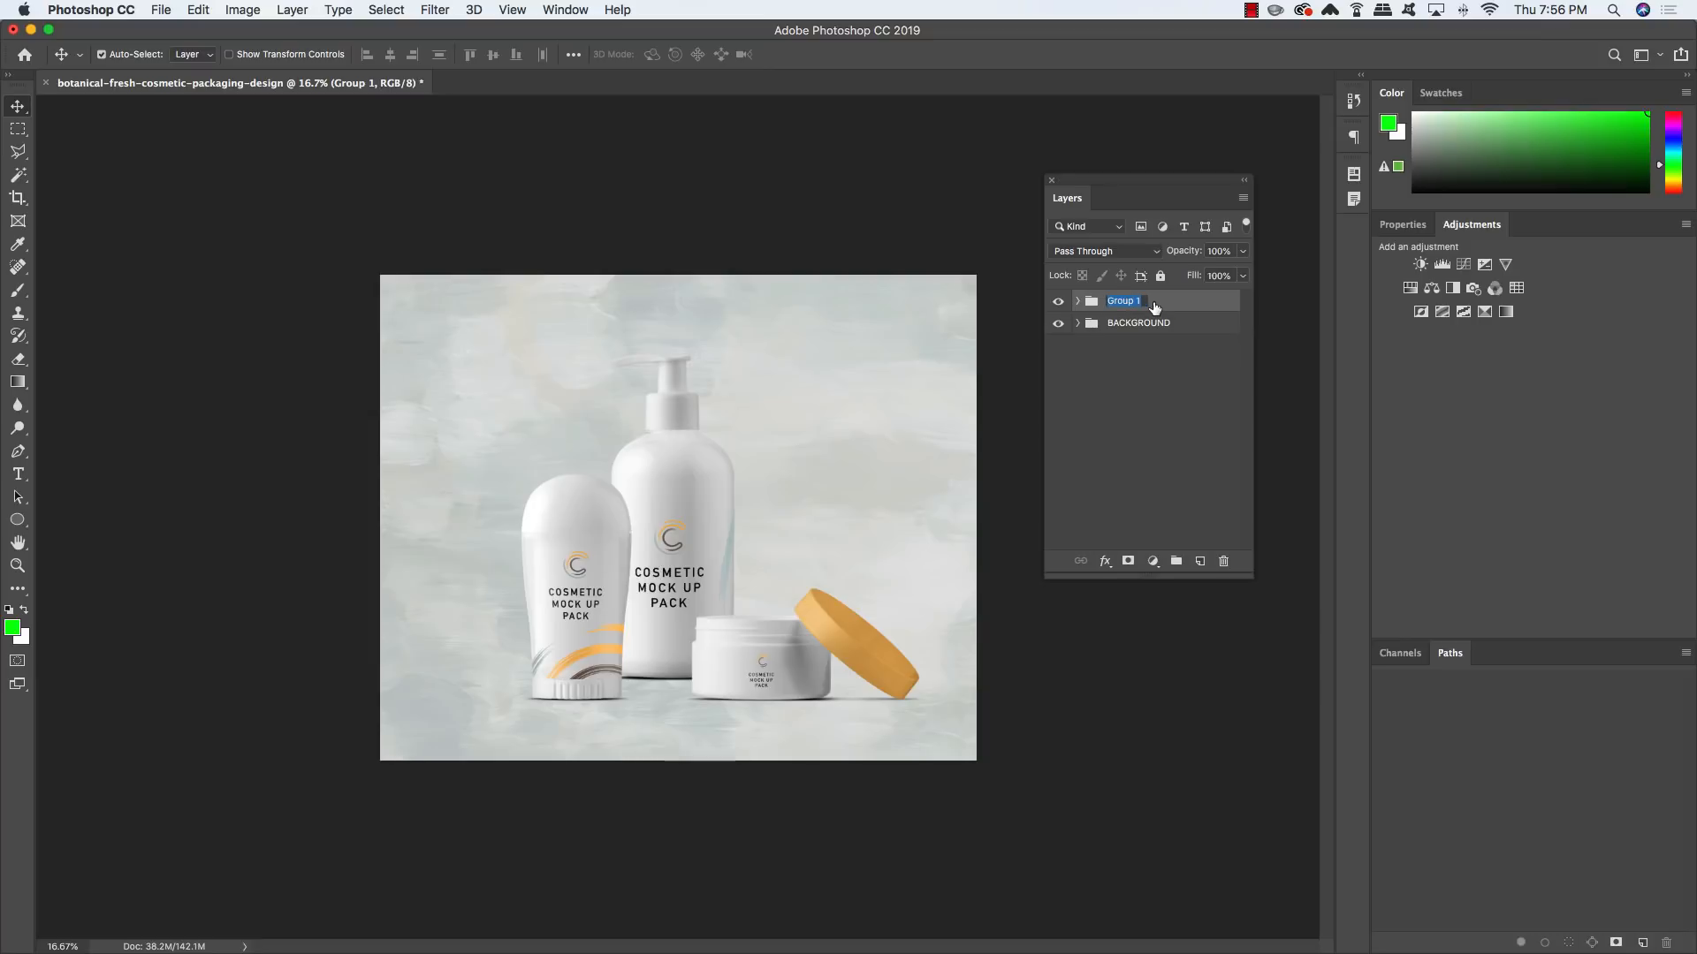
type("PRODUCTS")
key("Return")
Open Big Cone.psd from the mockup folder and float its window over the packaging document
key("super+s")
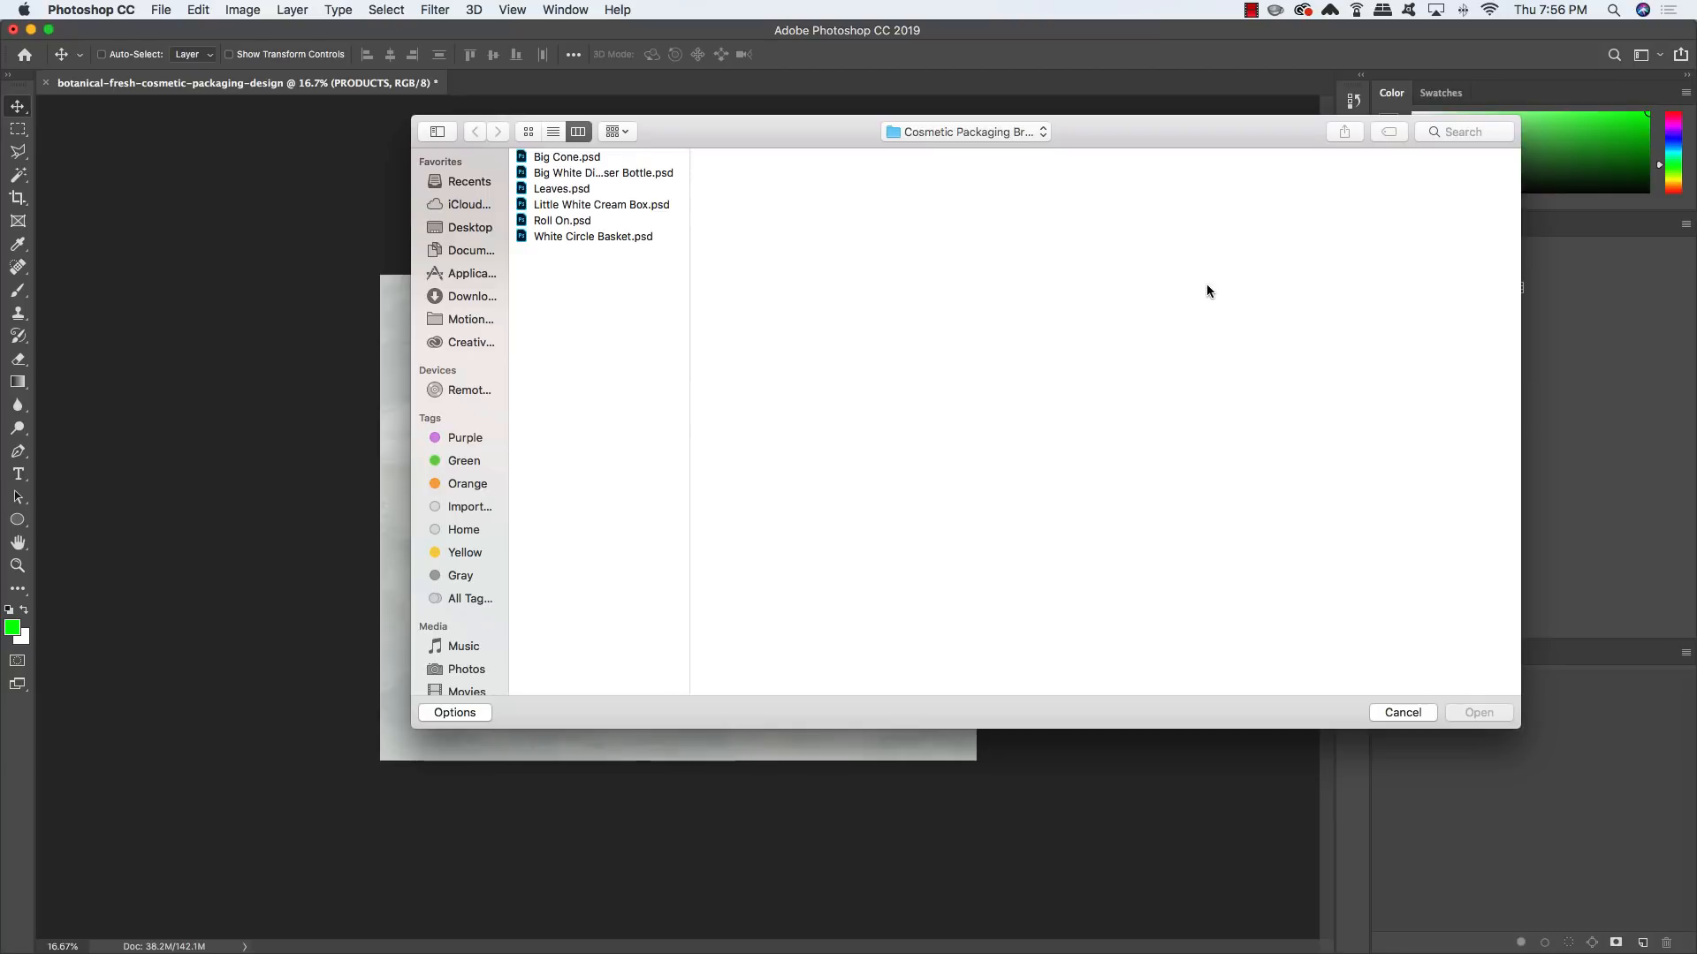
left_click(584, 158)
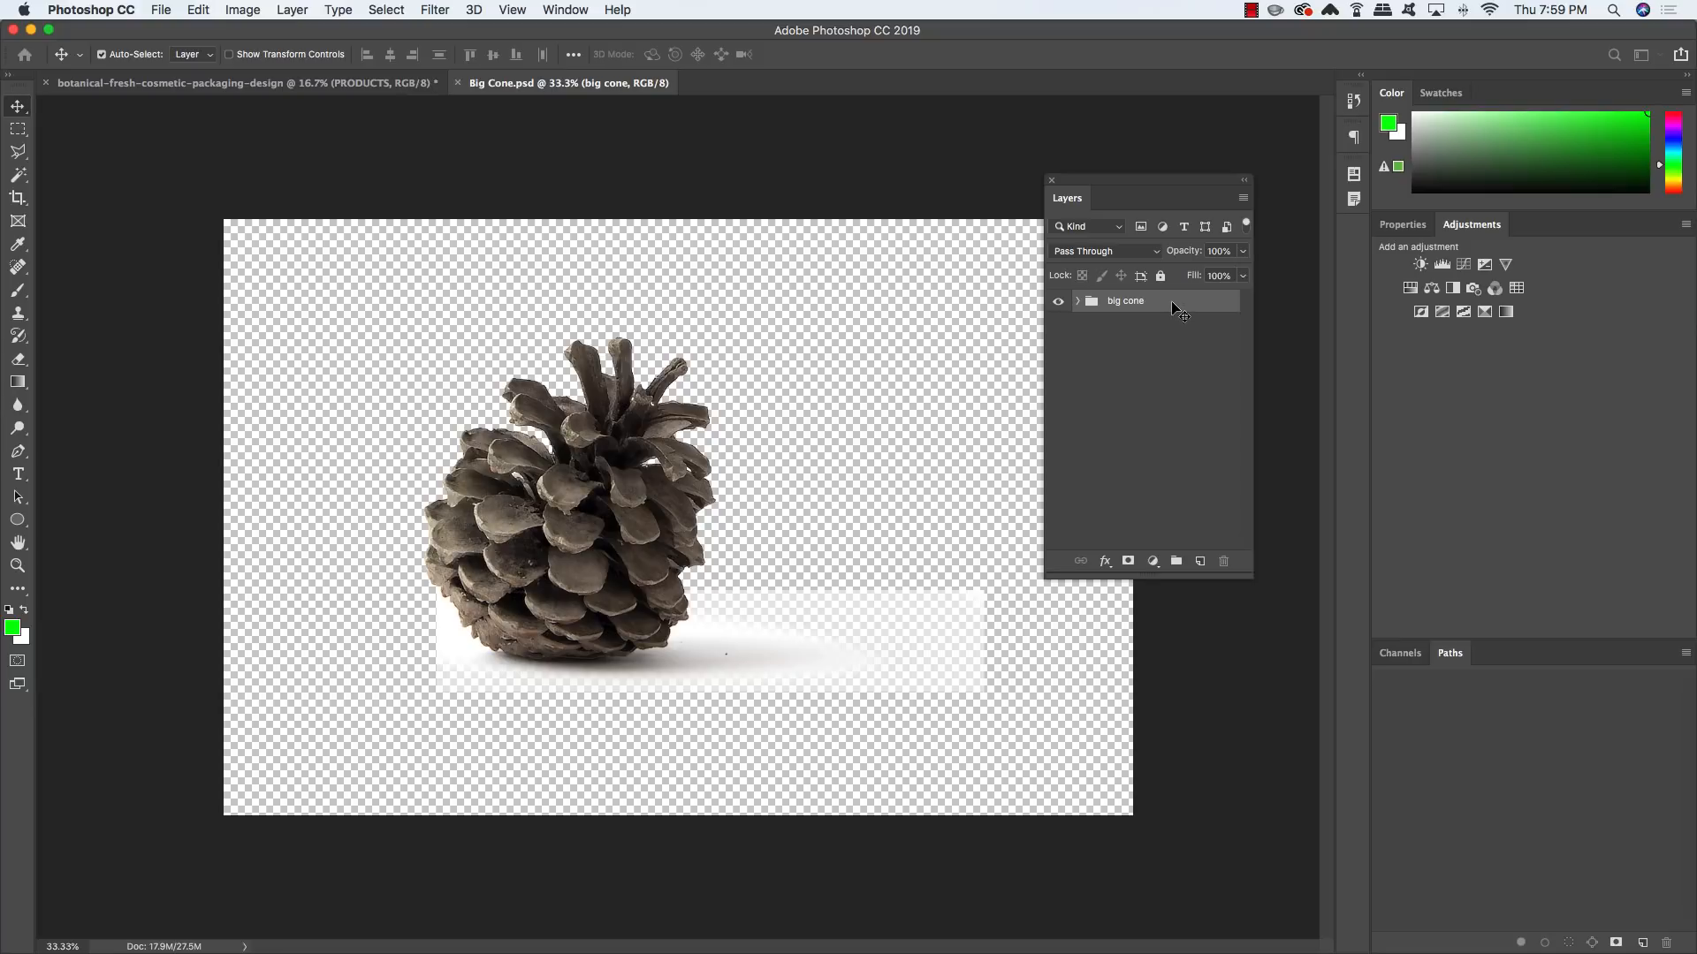
left_click_drag(584, 83, 615, 125)
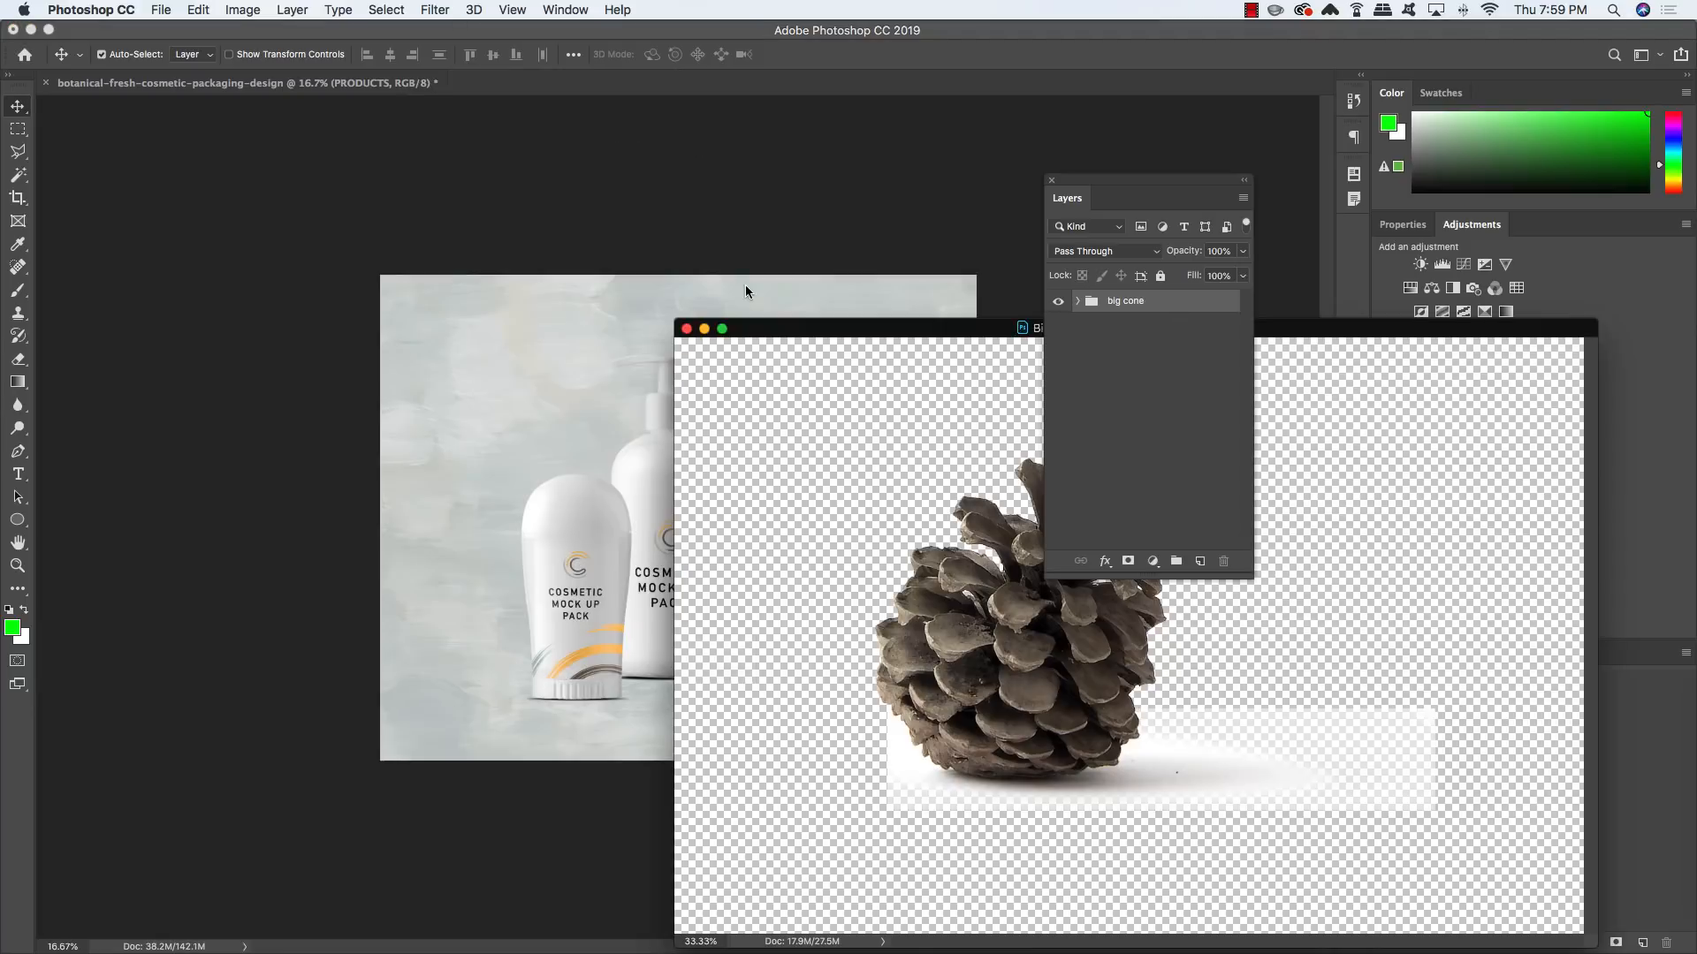
Copy the big cone group into the packaging document and stack it directly below the PRODUCTS group
left_click_drag(1119, 312, 571, 478)
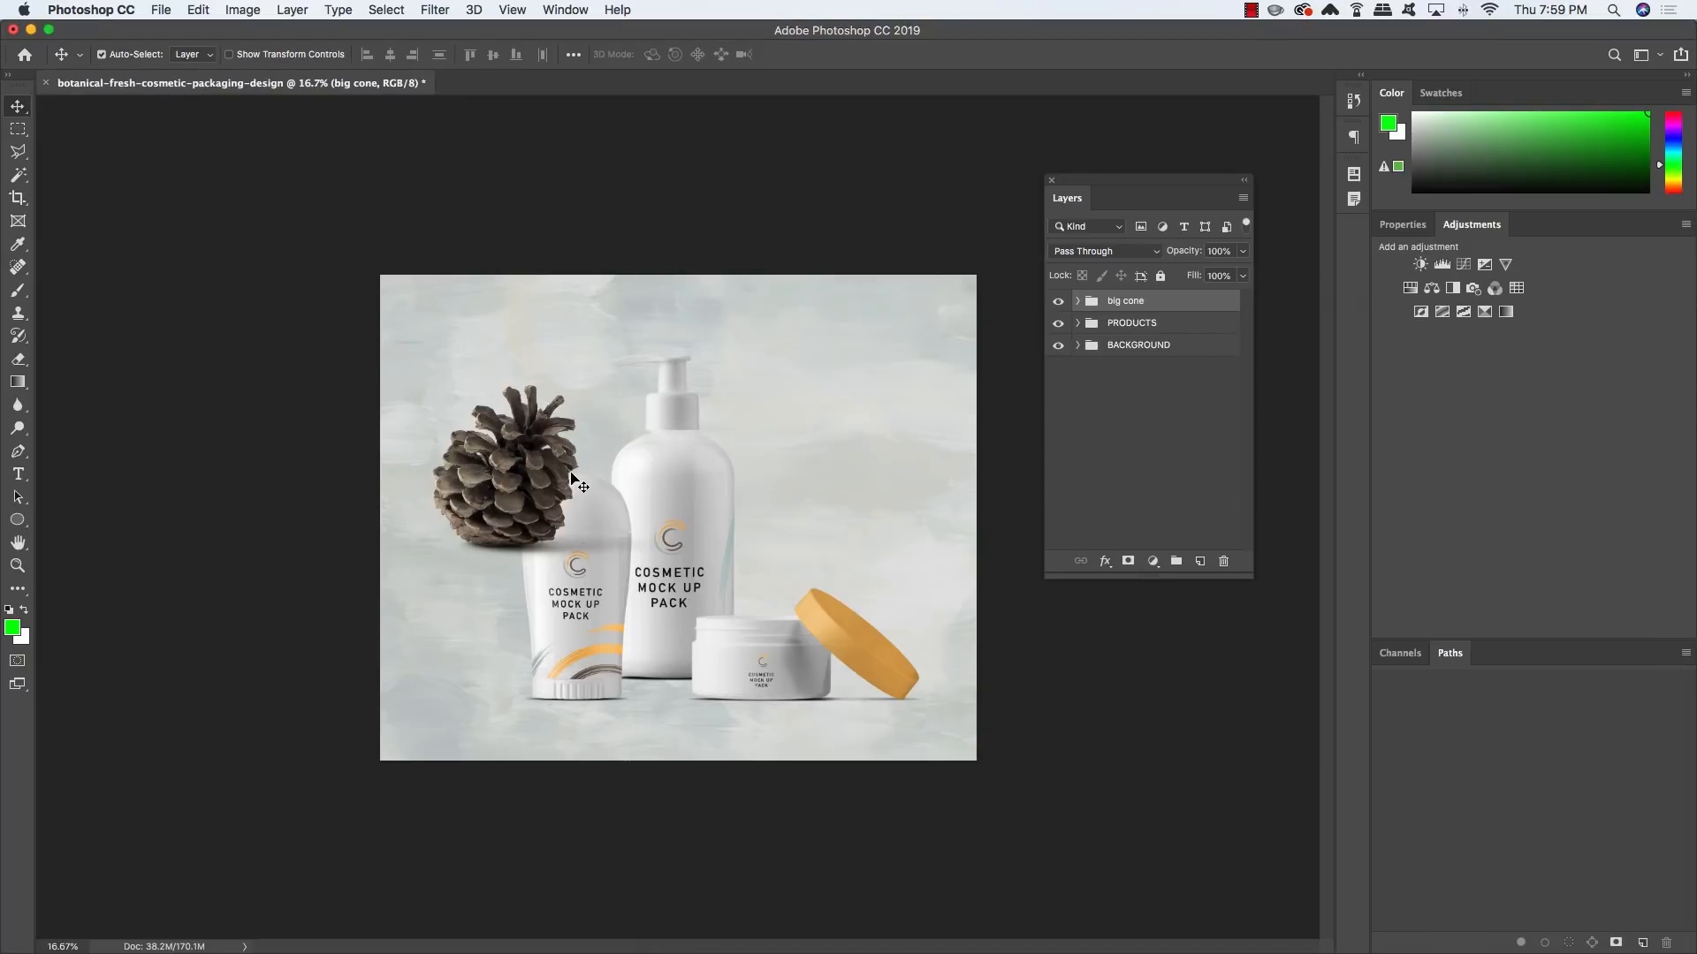
key("super")
key("super+[")
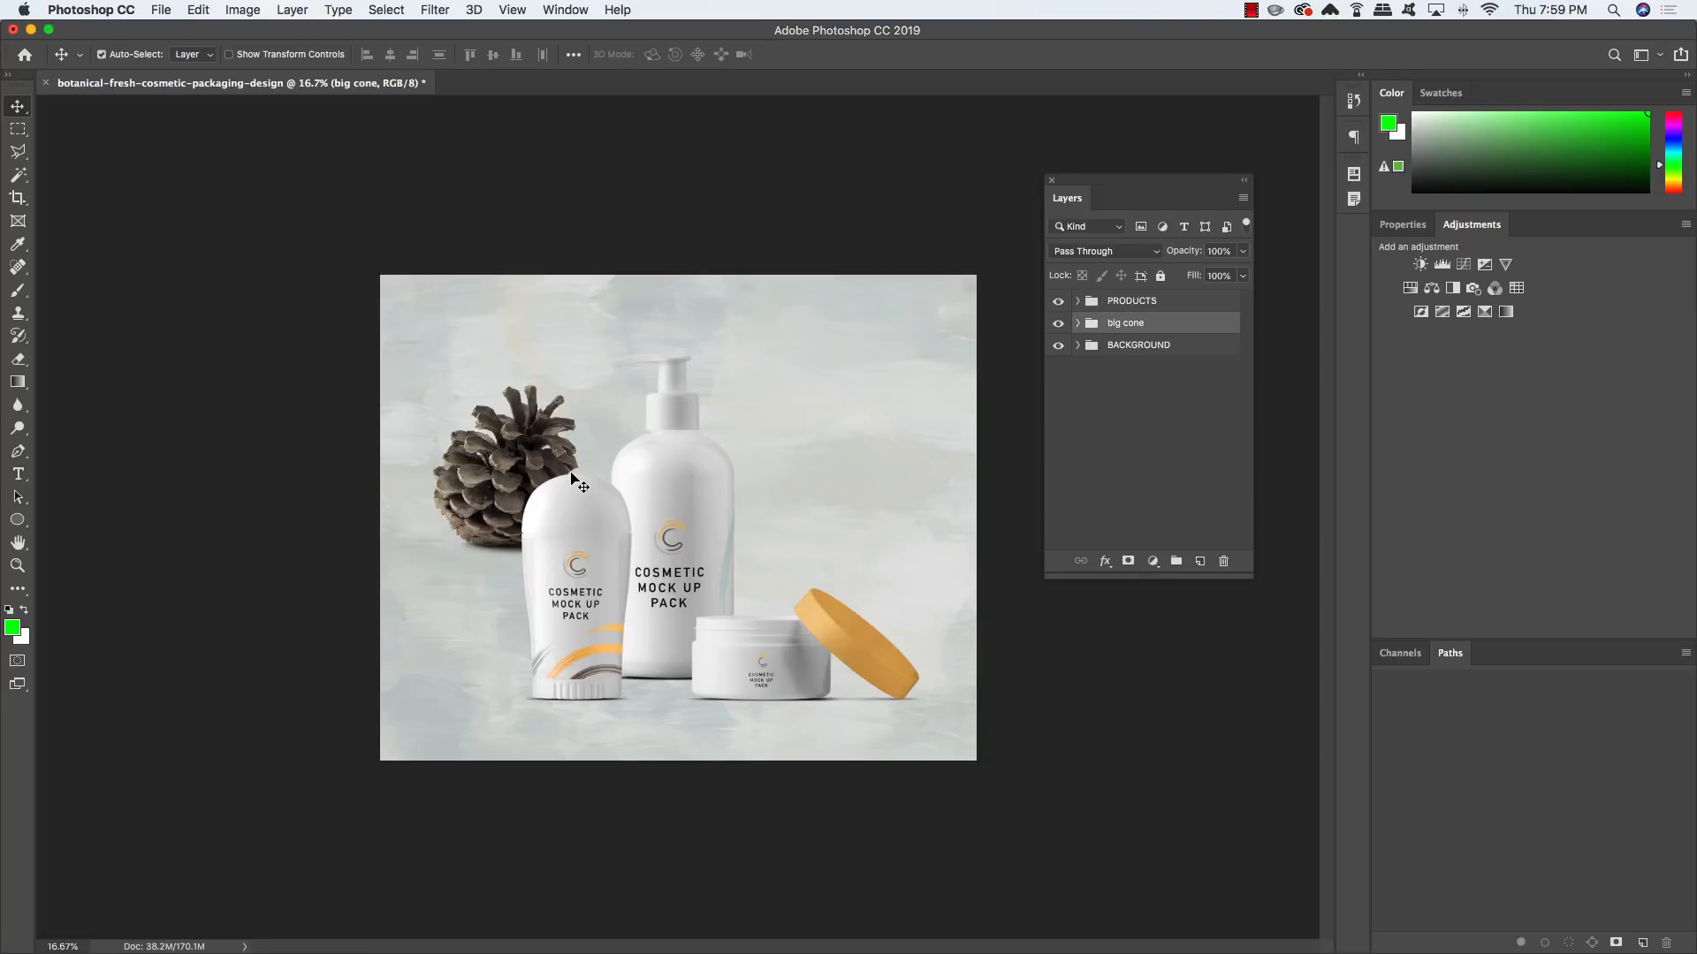
Move the big cone behind the cream box and scale it down to about 88%, keeping its top visible above the jar
key("super+t")
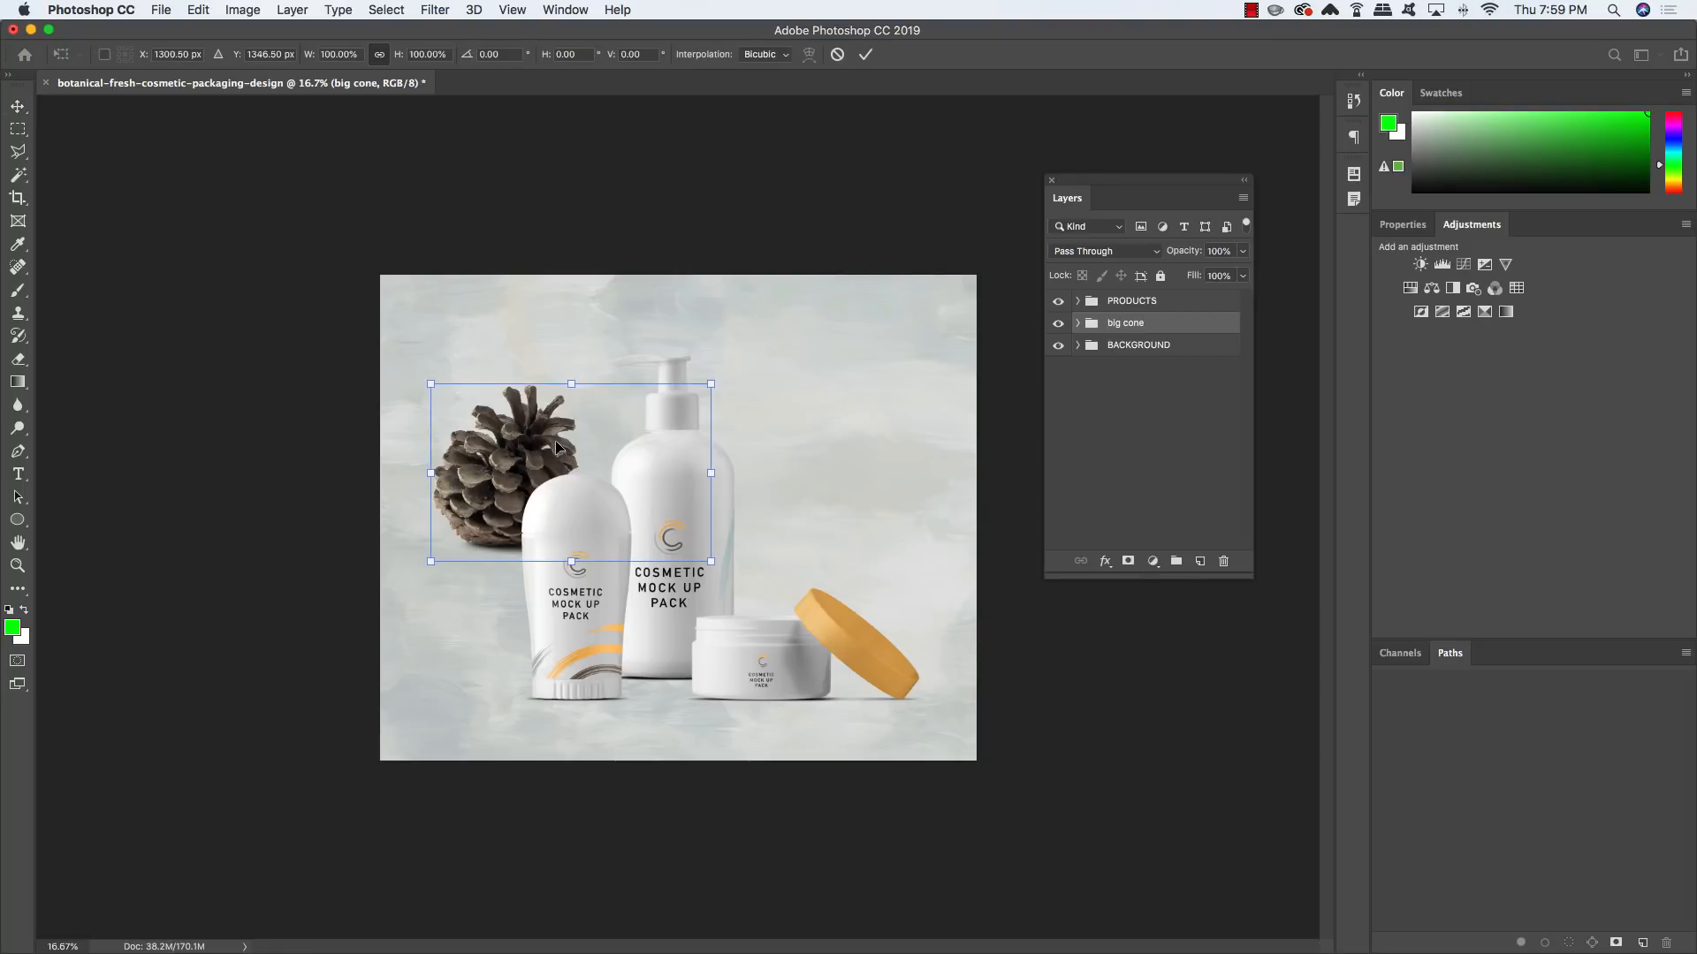
left_click_drag(729, 535, 776, 576)
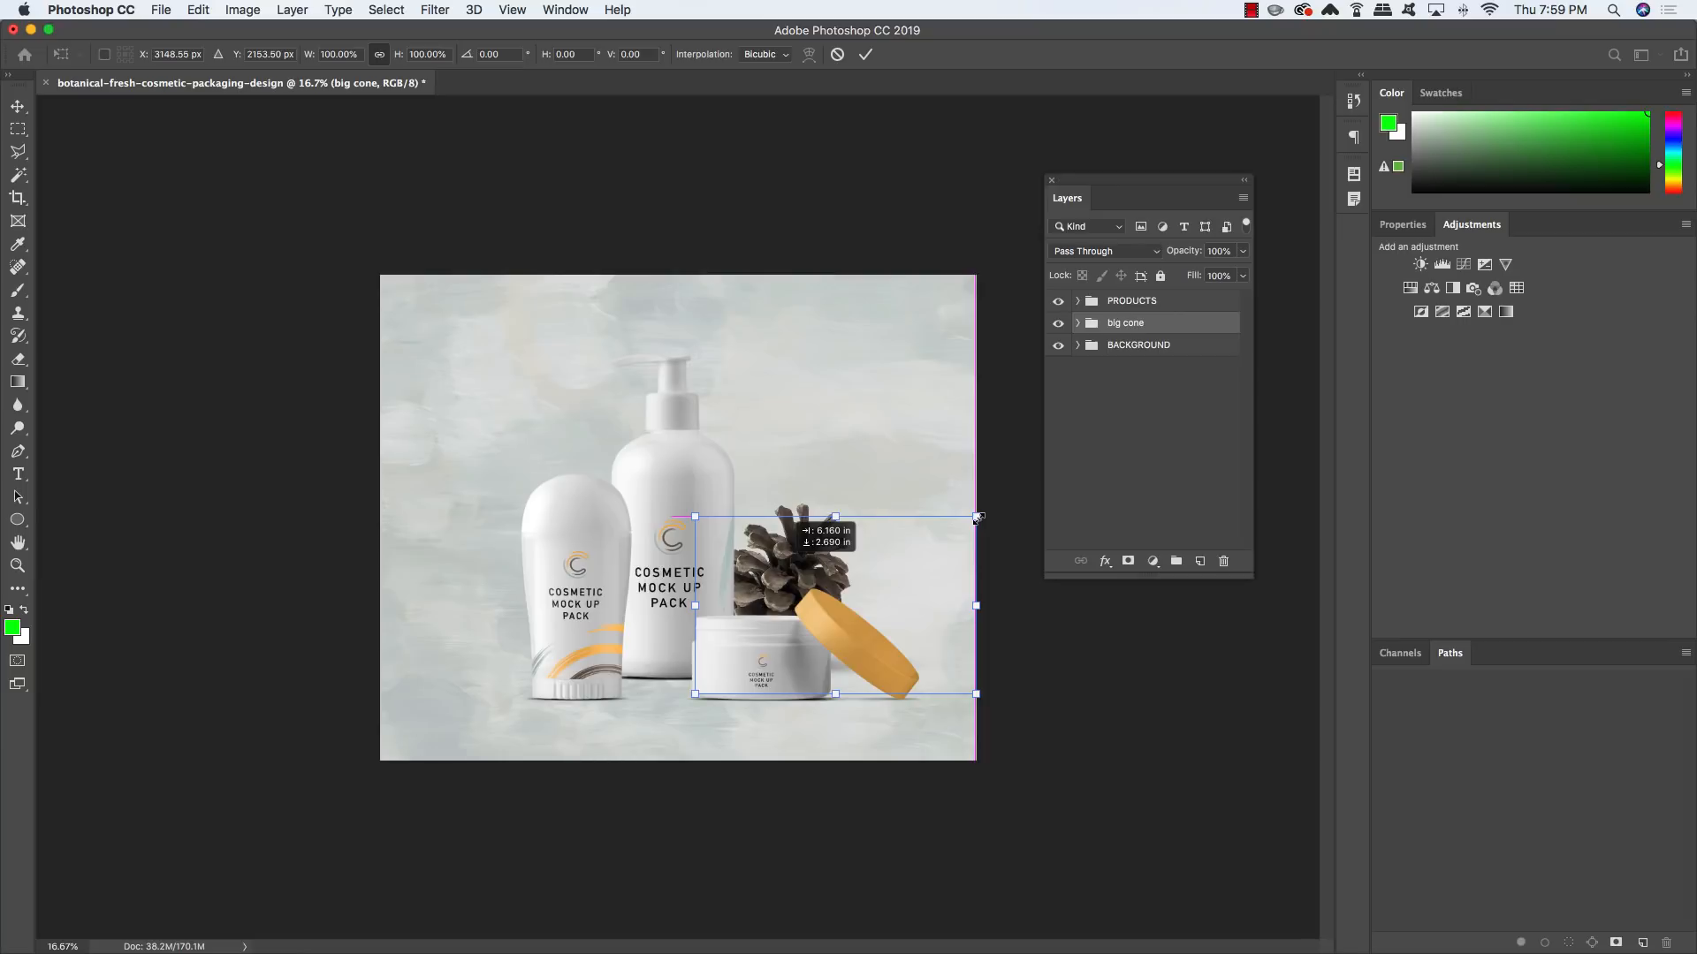
left_click_drag(943, 535, 943, 538)
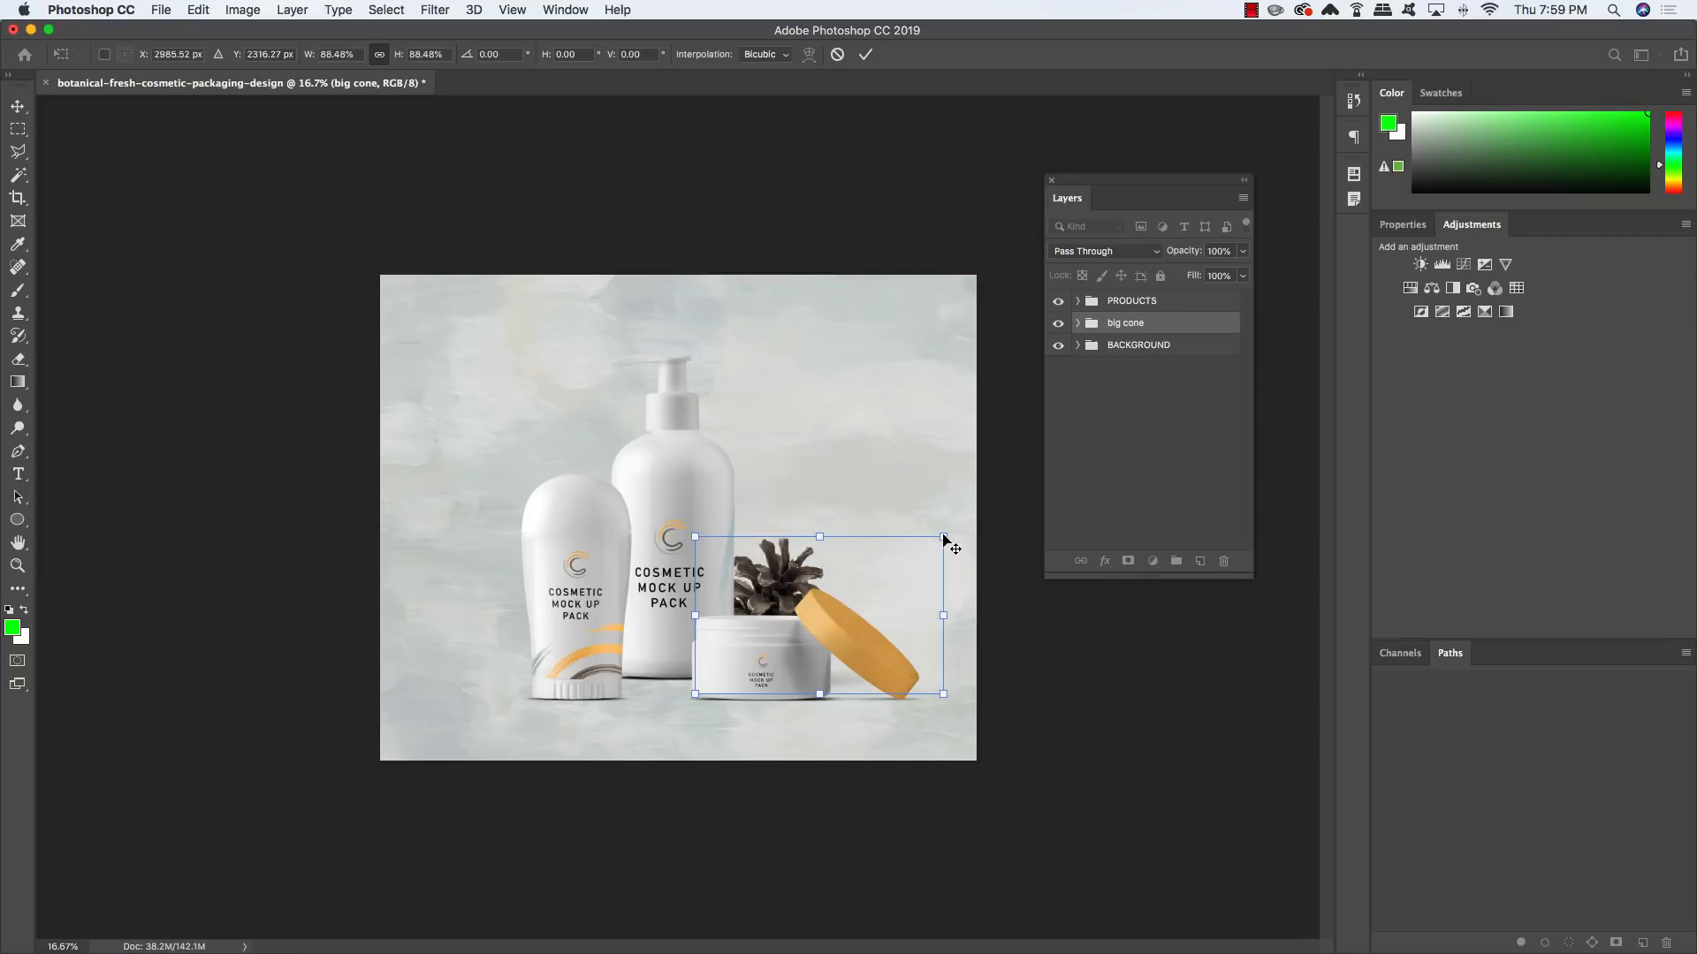
key("Return")
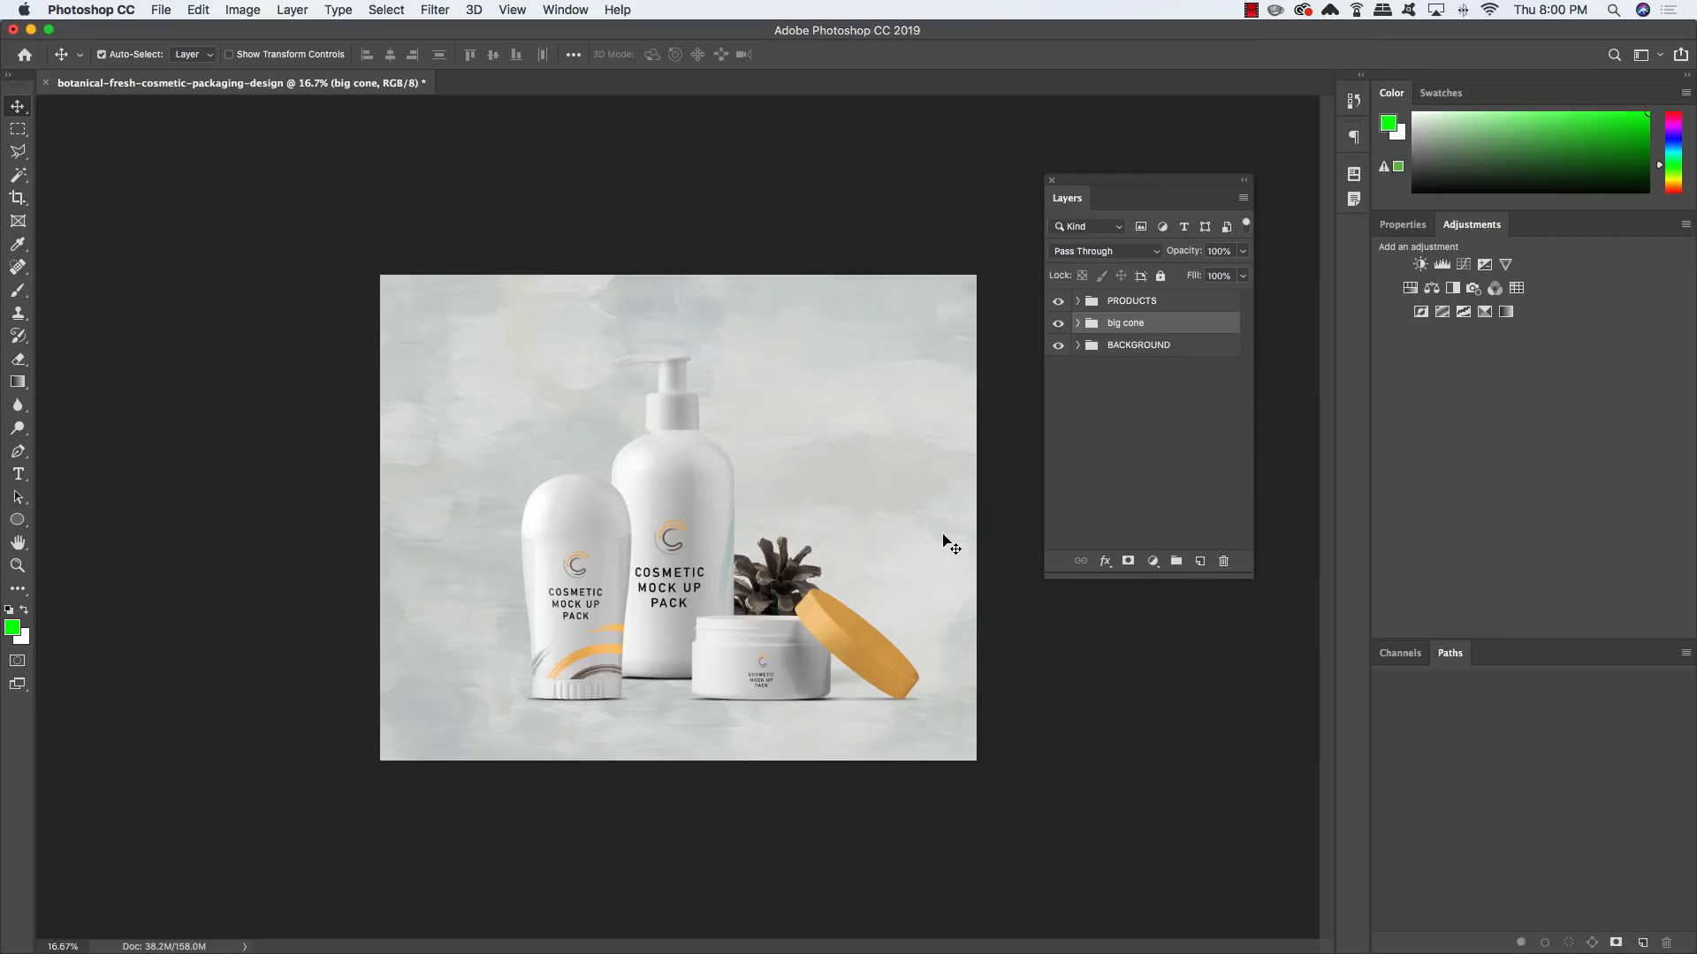
Close Big Cone.psd, and open White Circle Basket.psd in a floating window beside the packaging document
key("ctrl+Tab")
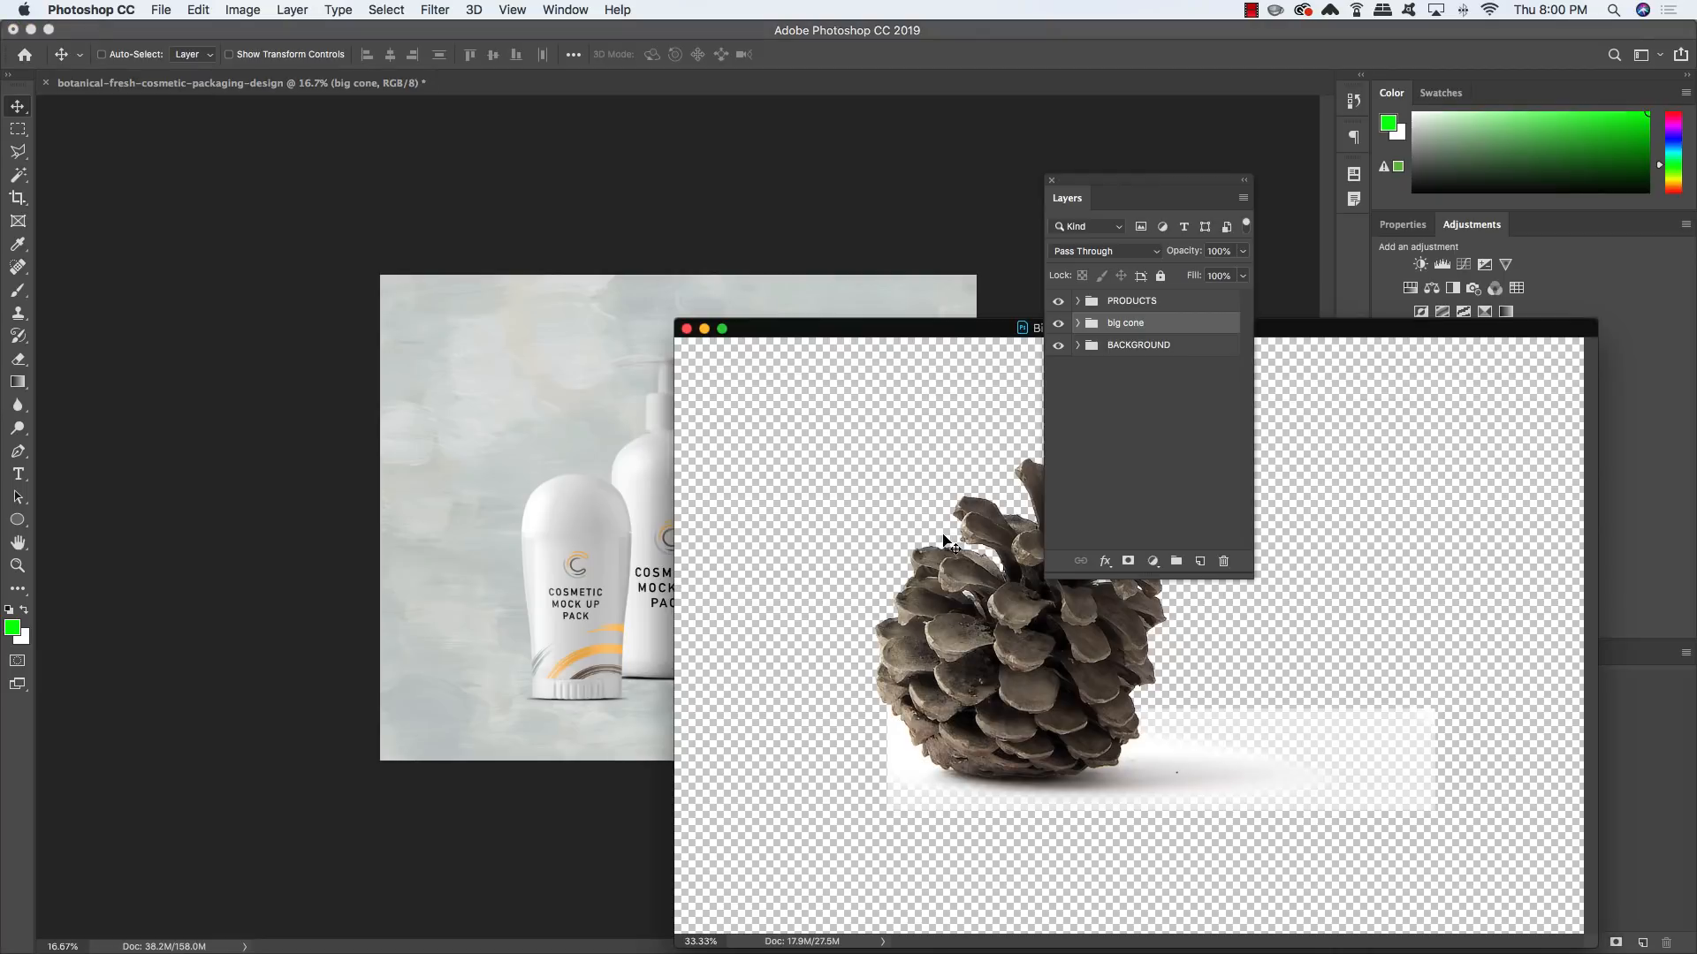
key("super+w")
key("super+o")
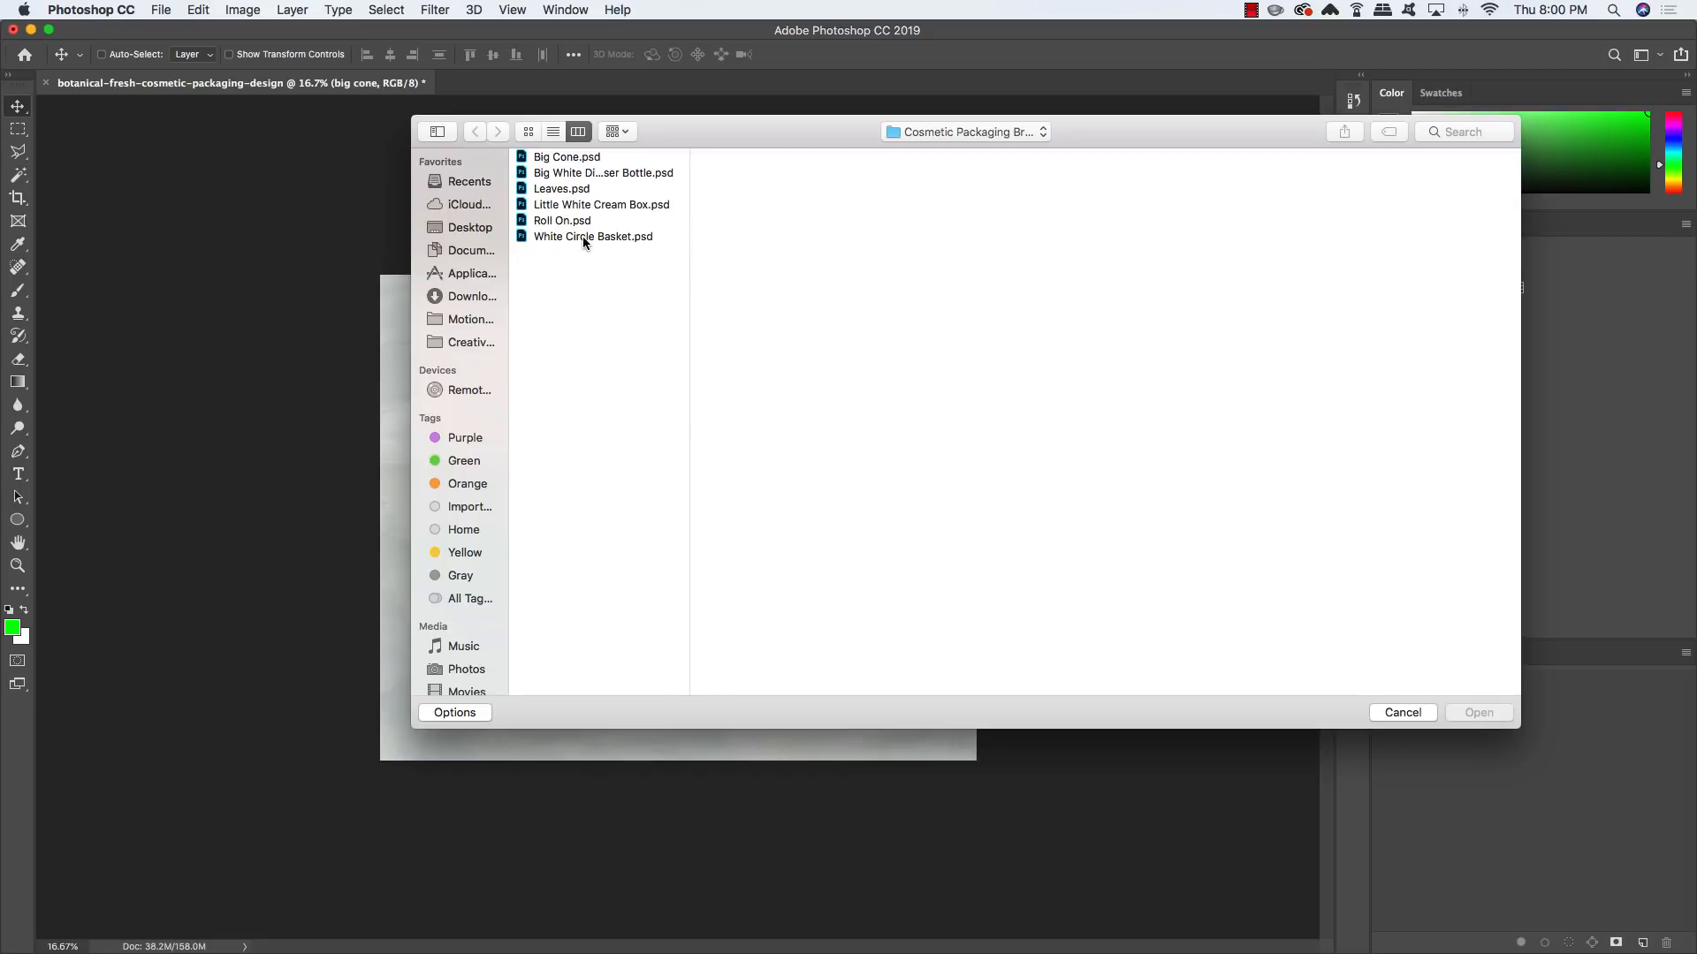
left_click(581, 236)
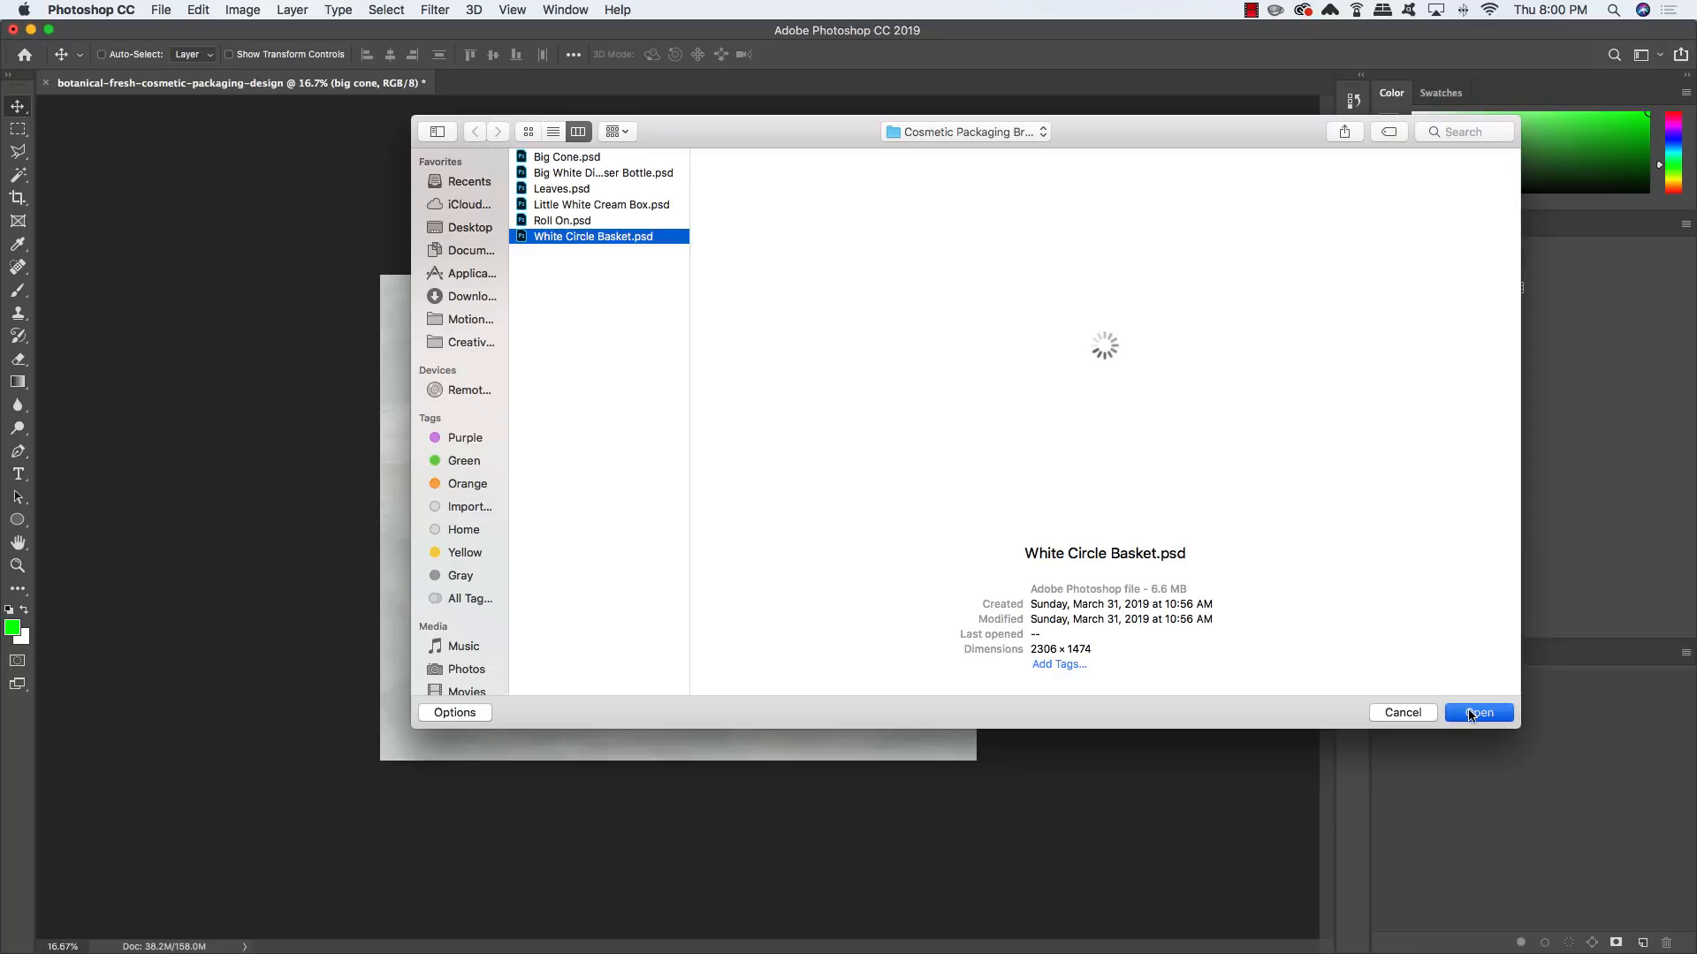
key("Return")
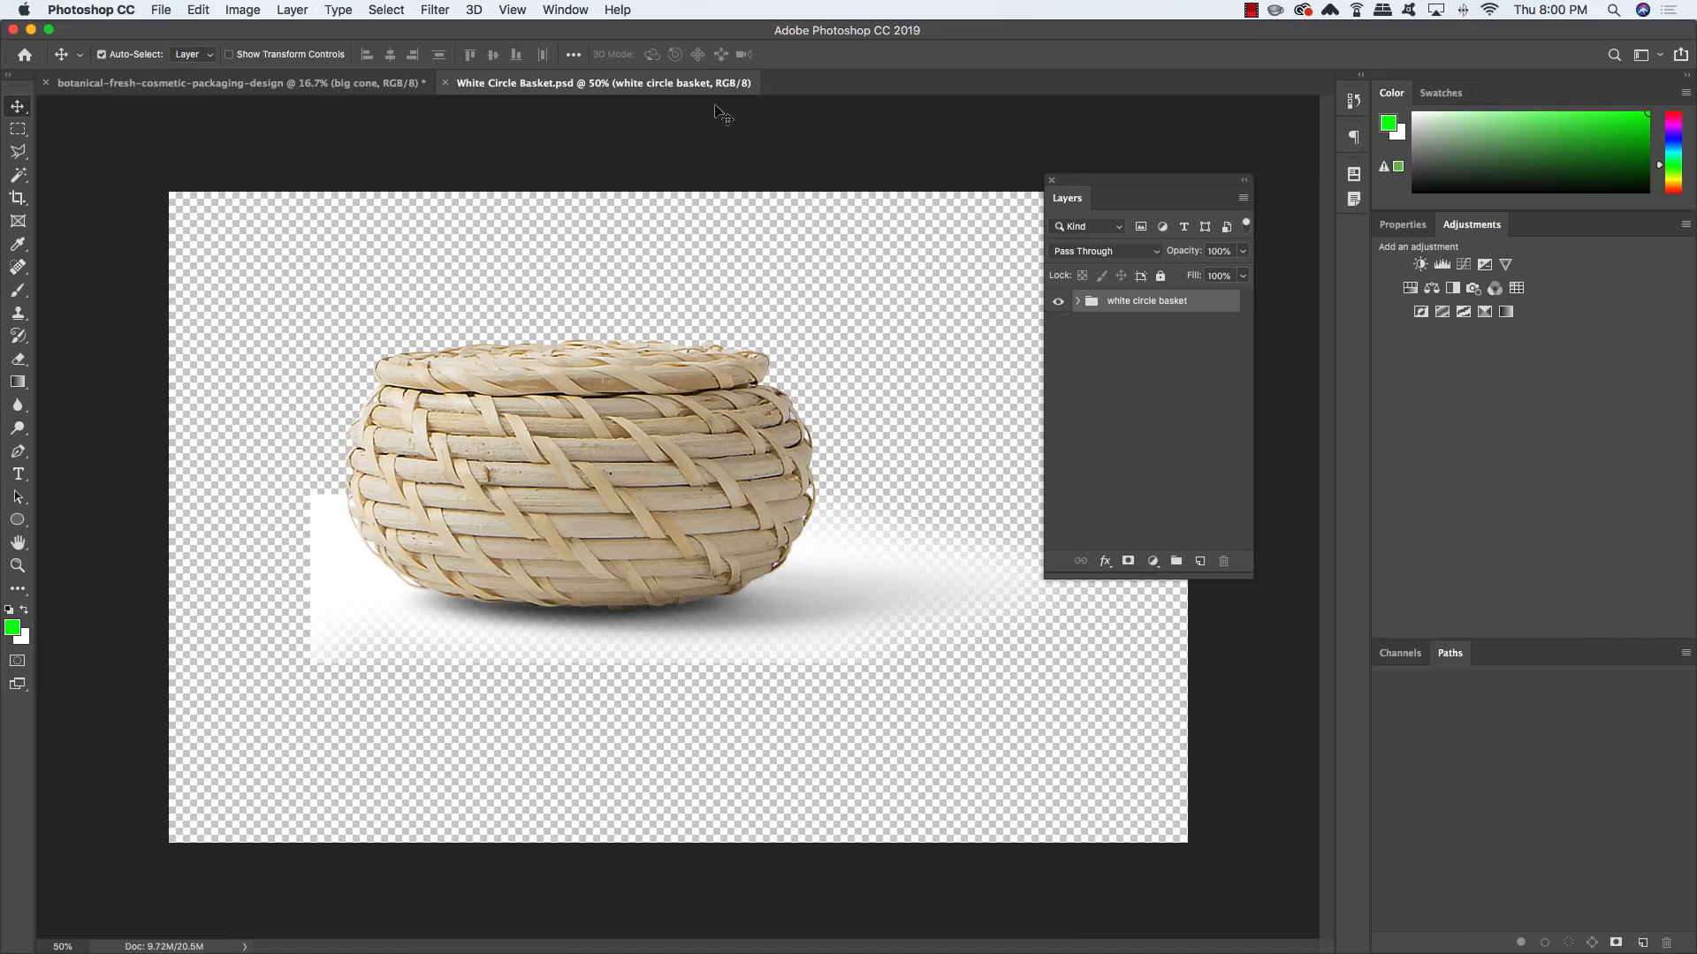
left_click_drag(612, 84, 1379, 506)
Copy the white circle basket group into the packaging document and place it behind the roll on's lower left side
left_click_drag(1146, 300, 630, 475)
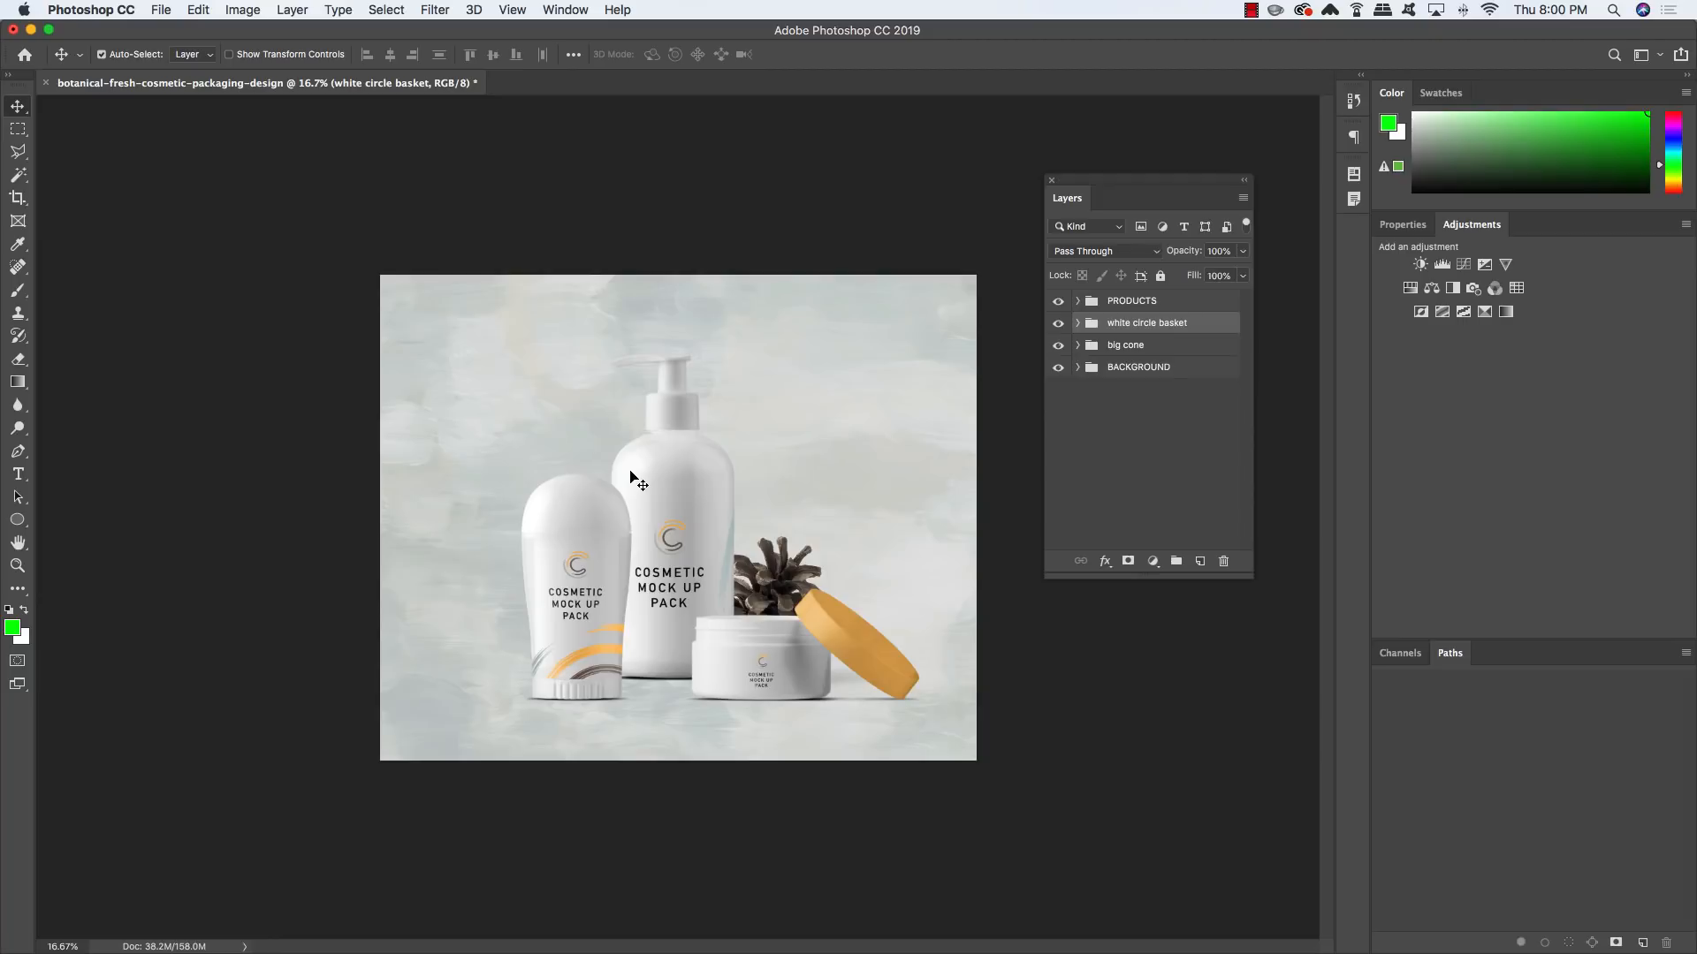
key("super+t")
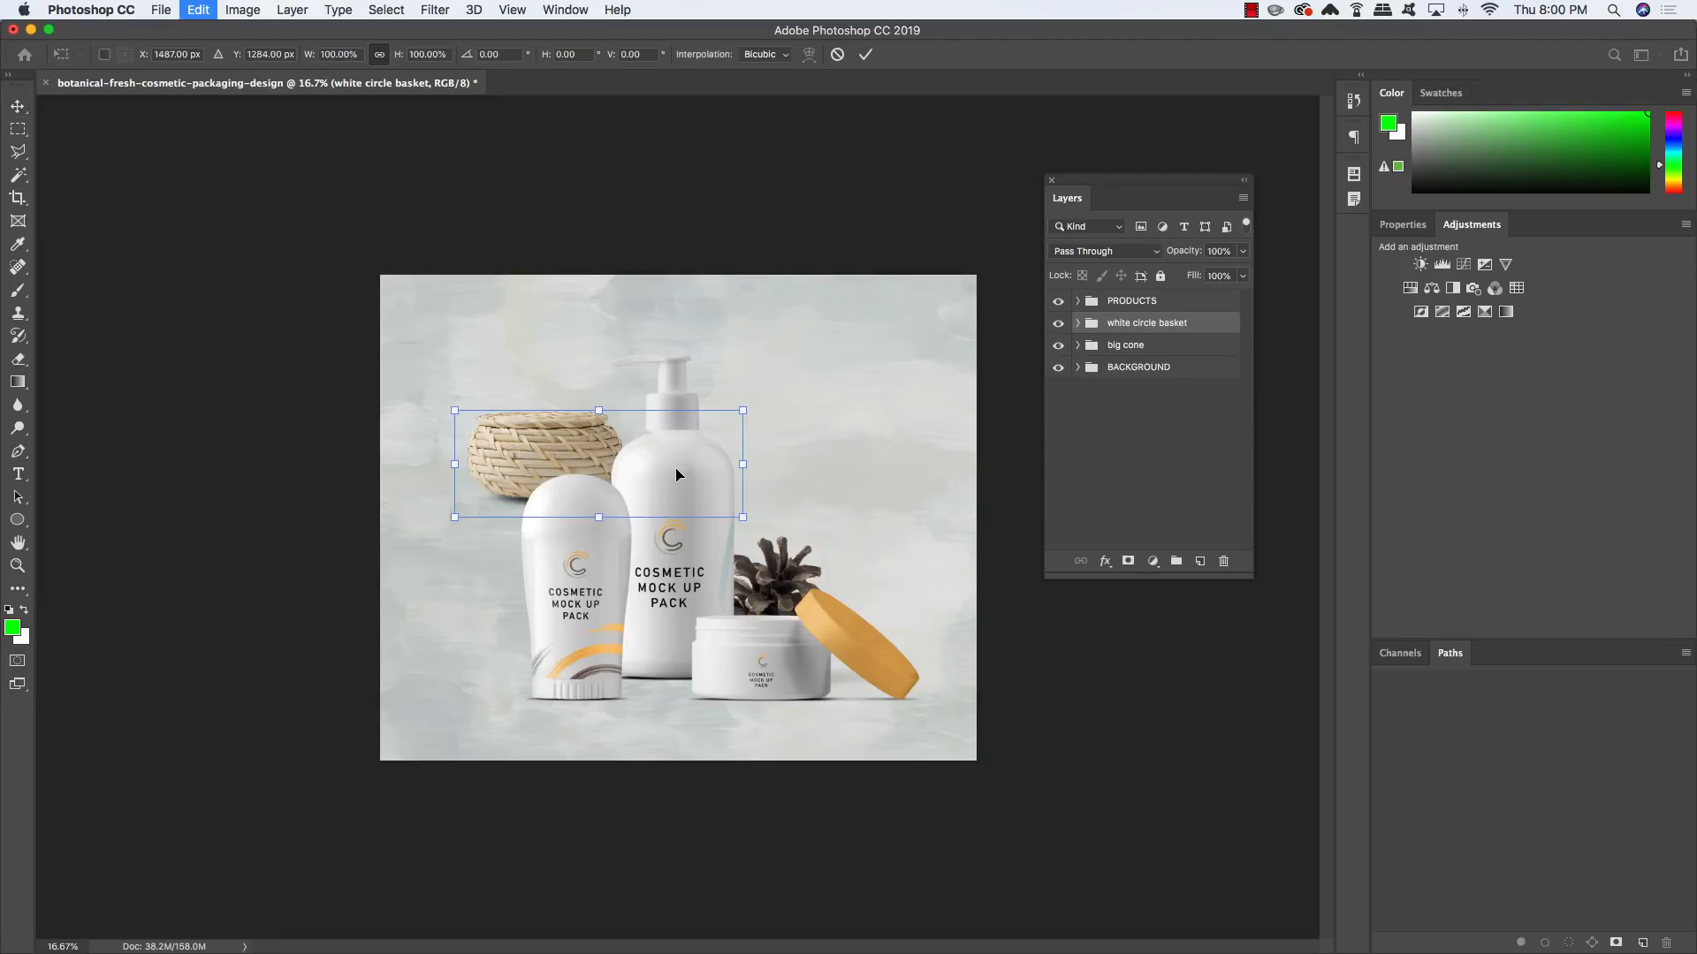
left_click_drag(679, 482, 657, 639)
key("Return")
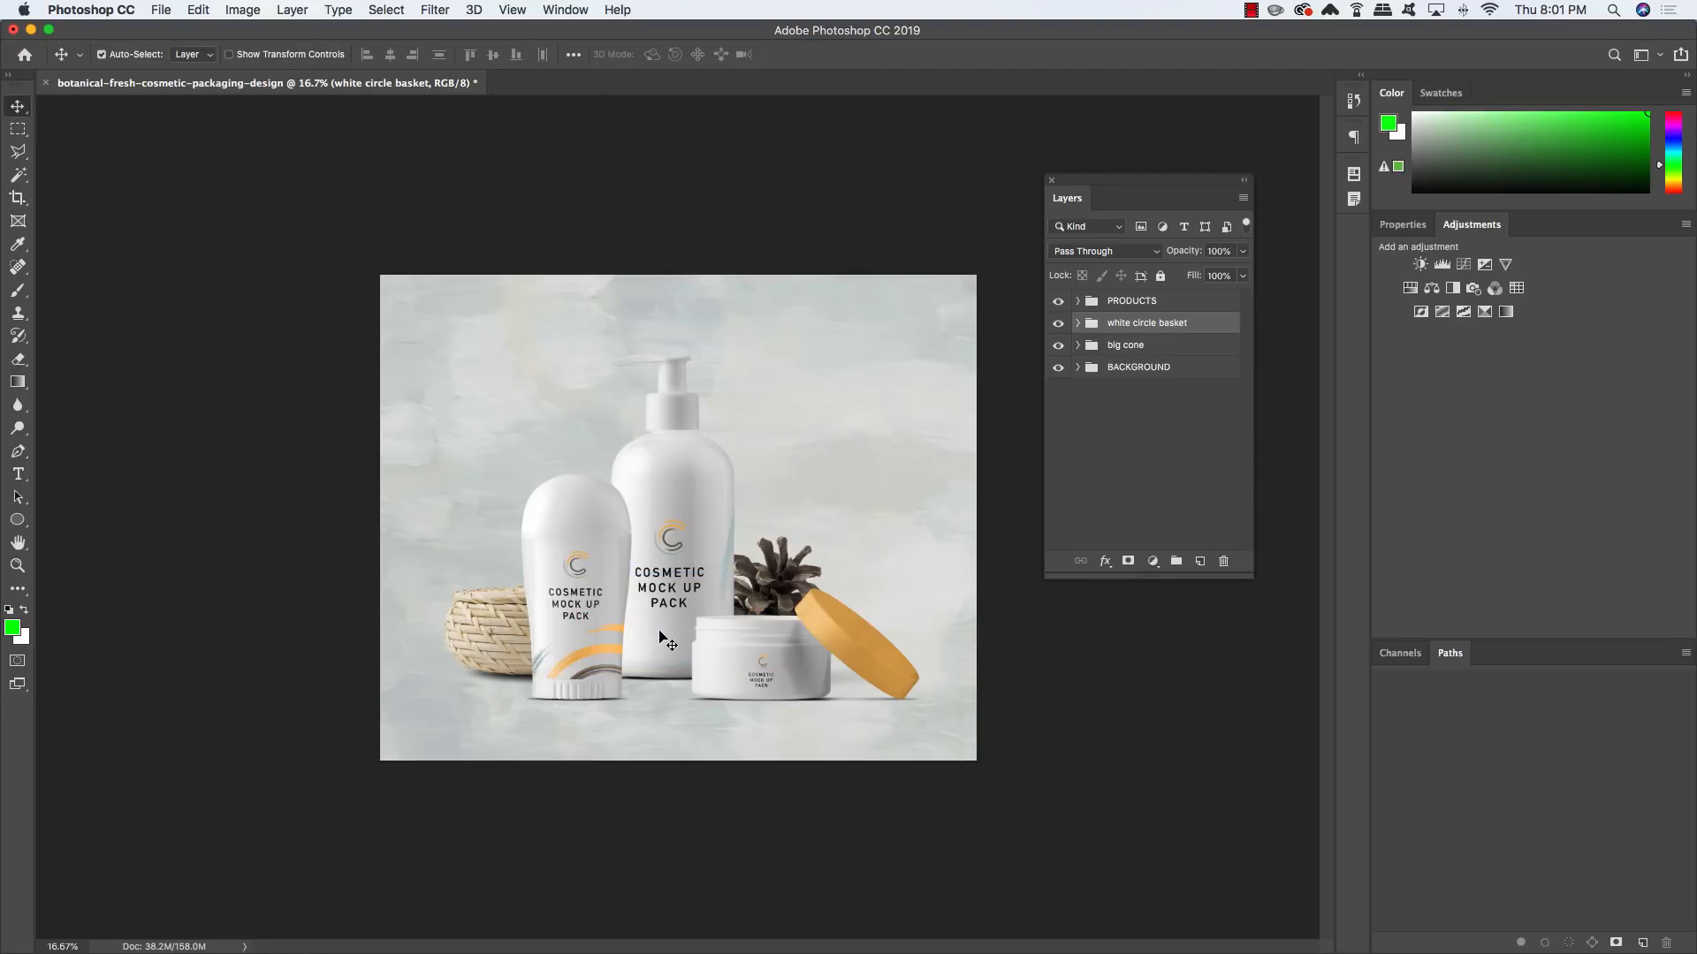
Nudge the white circle basket upward so its base sits slightly above the base of the dispenser bottle
key("shift+Up")
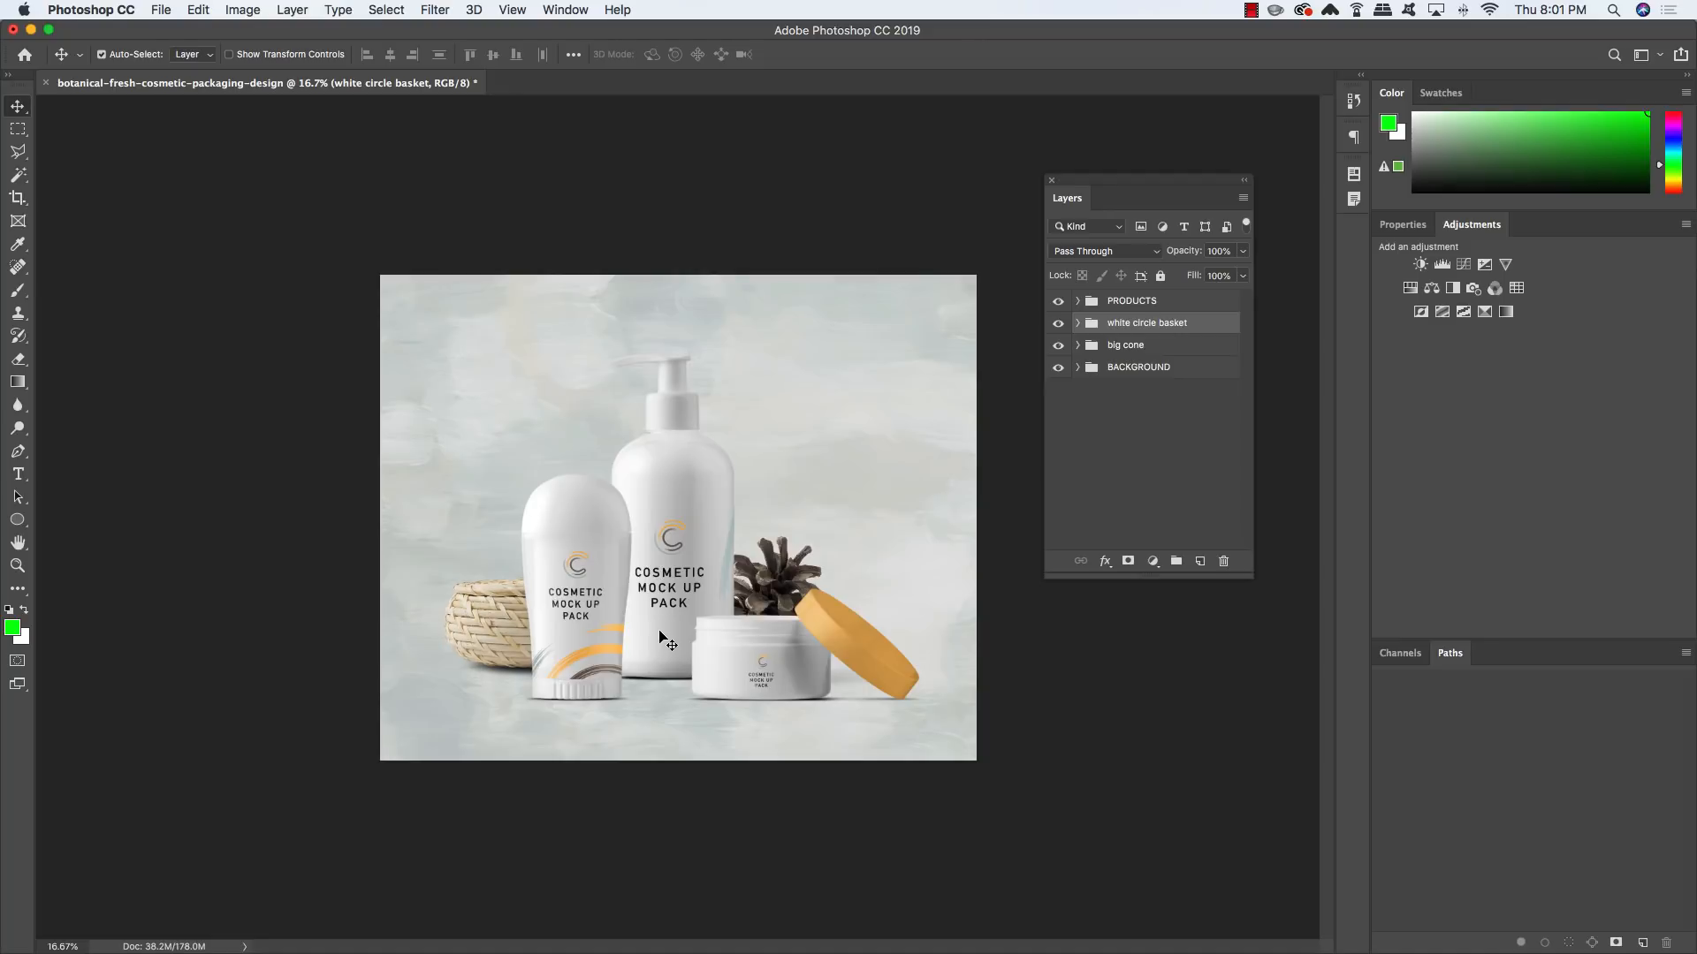
key("shift+Up")
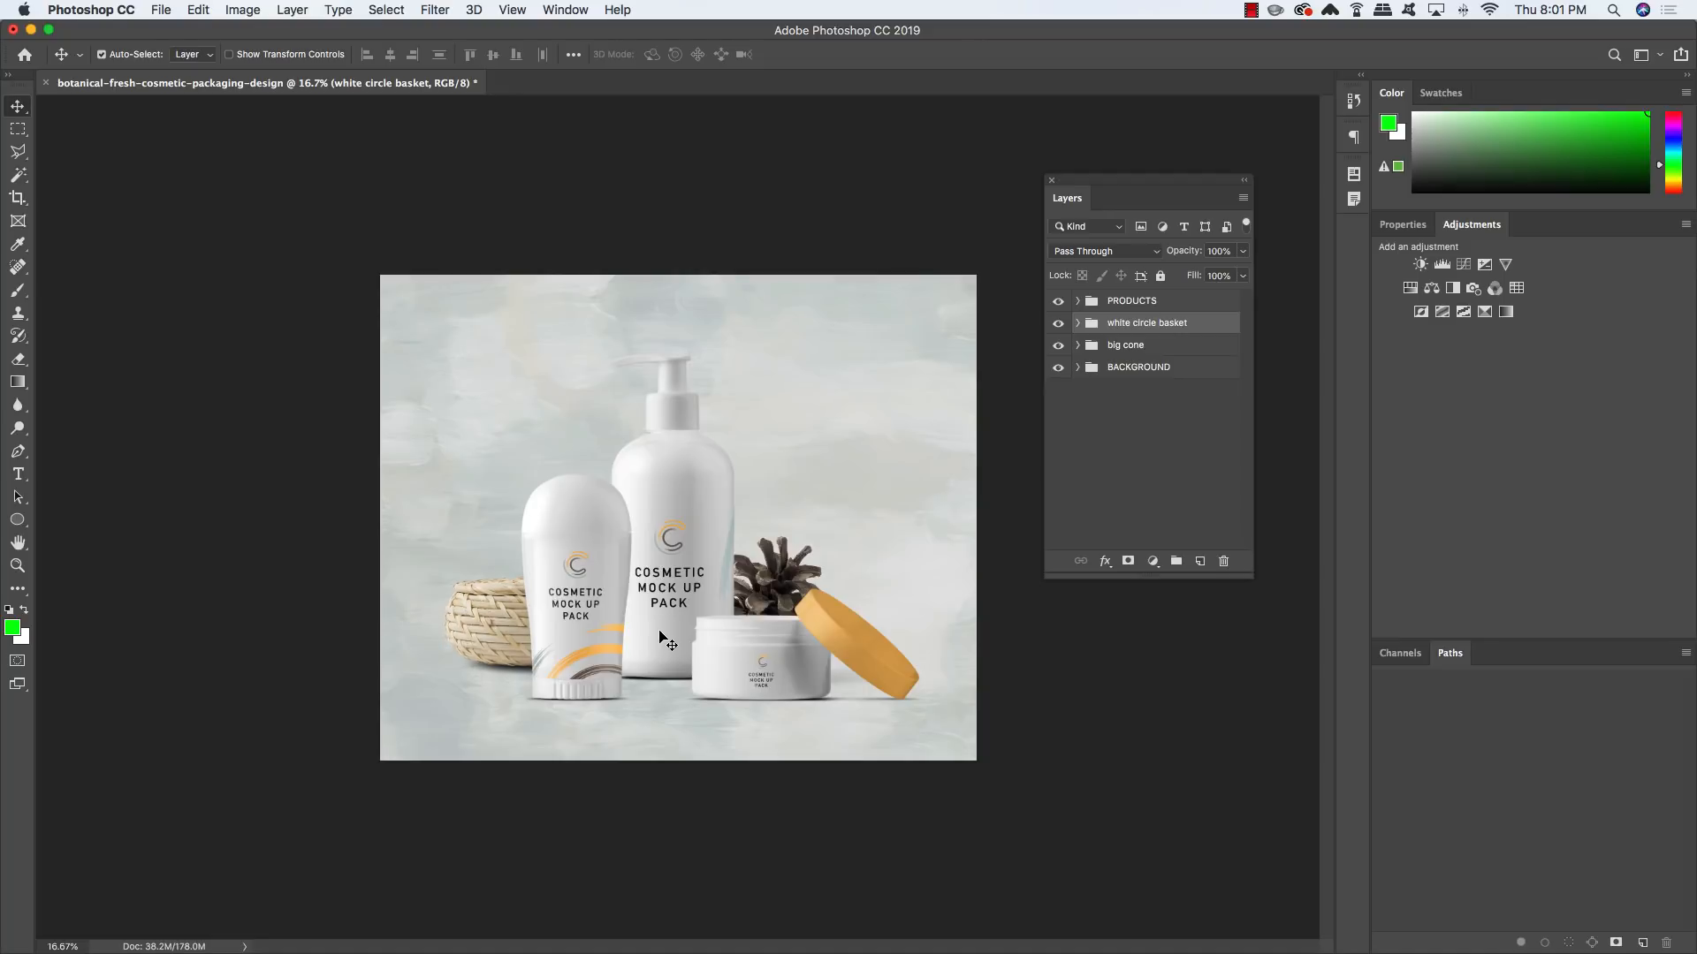
key("shift+Up")
key("shift+Up")
key("shift+Up")
Open Leaves.psd from the mockup folder and float its window over the packaging document
key("super")
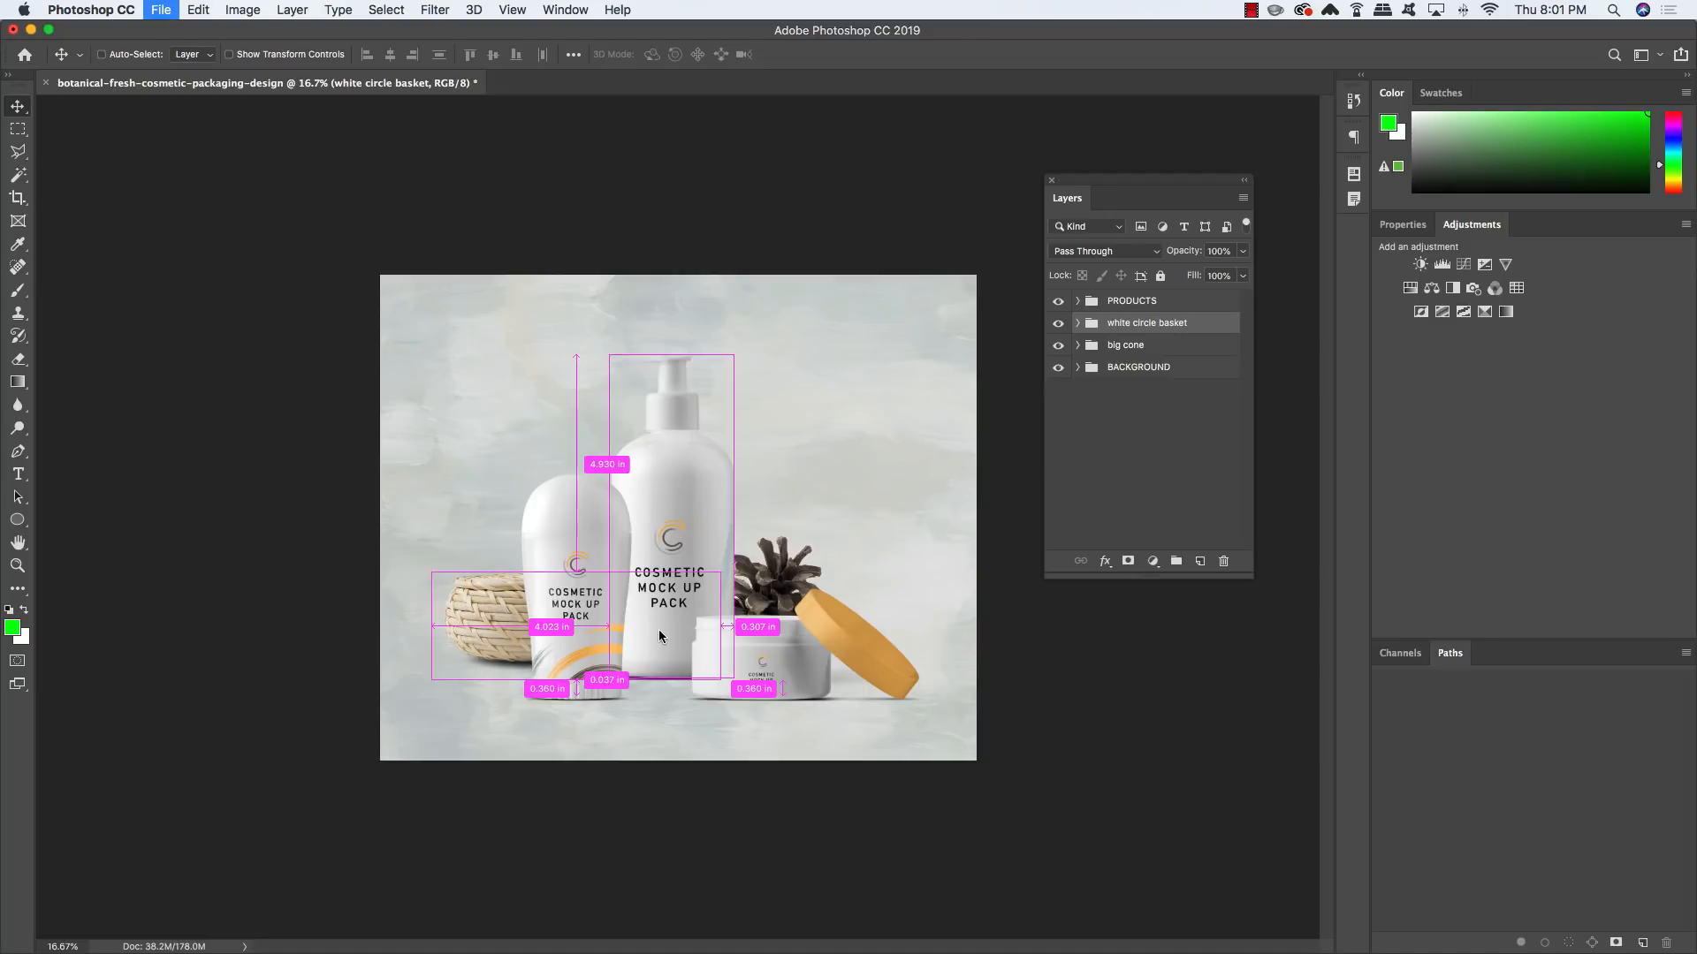
key("super+o")
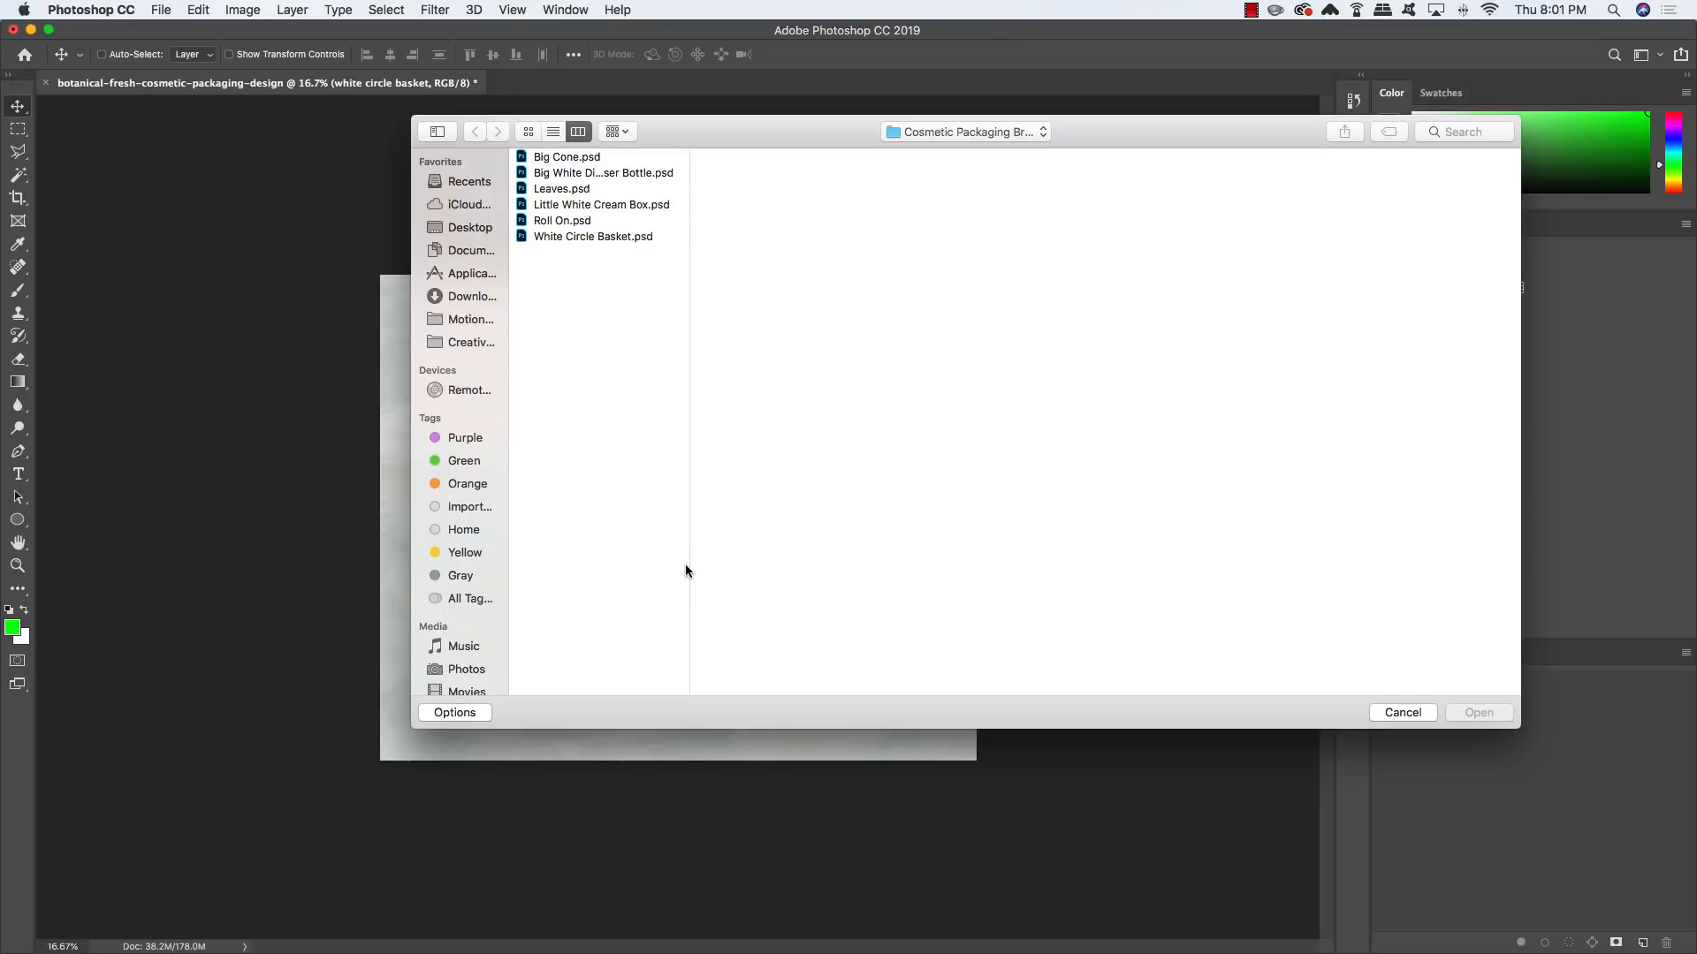
left_click(562, 187)
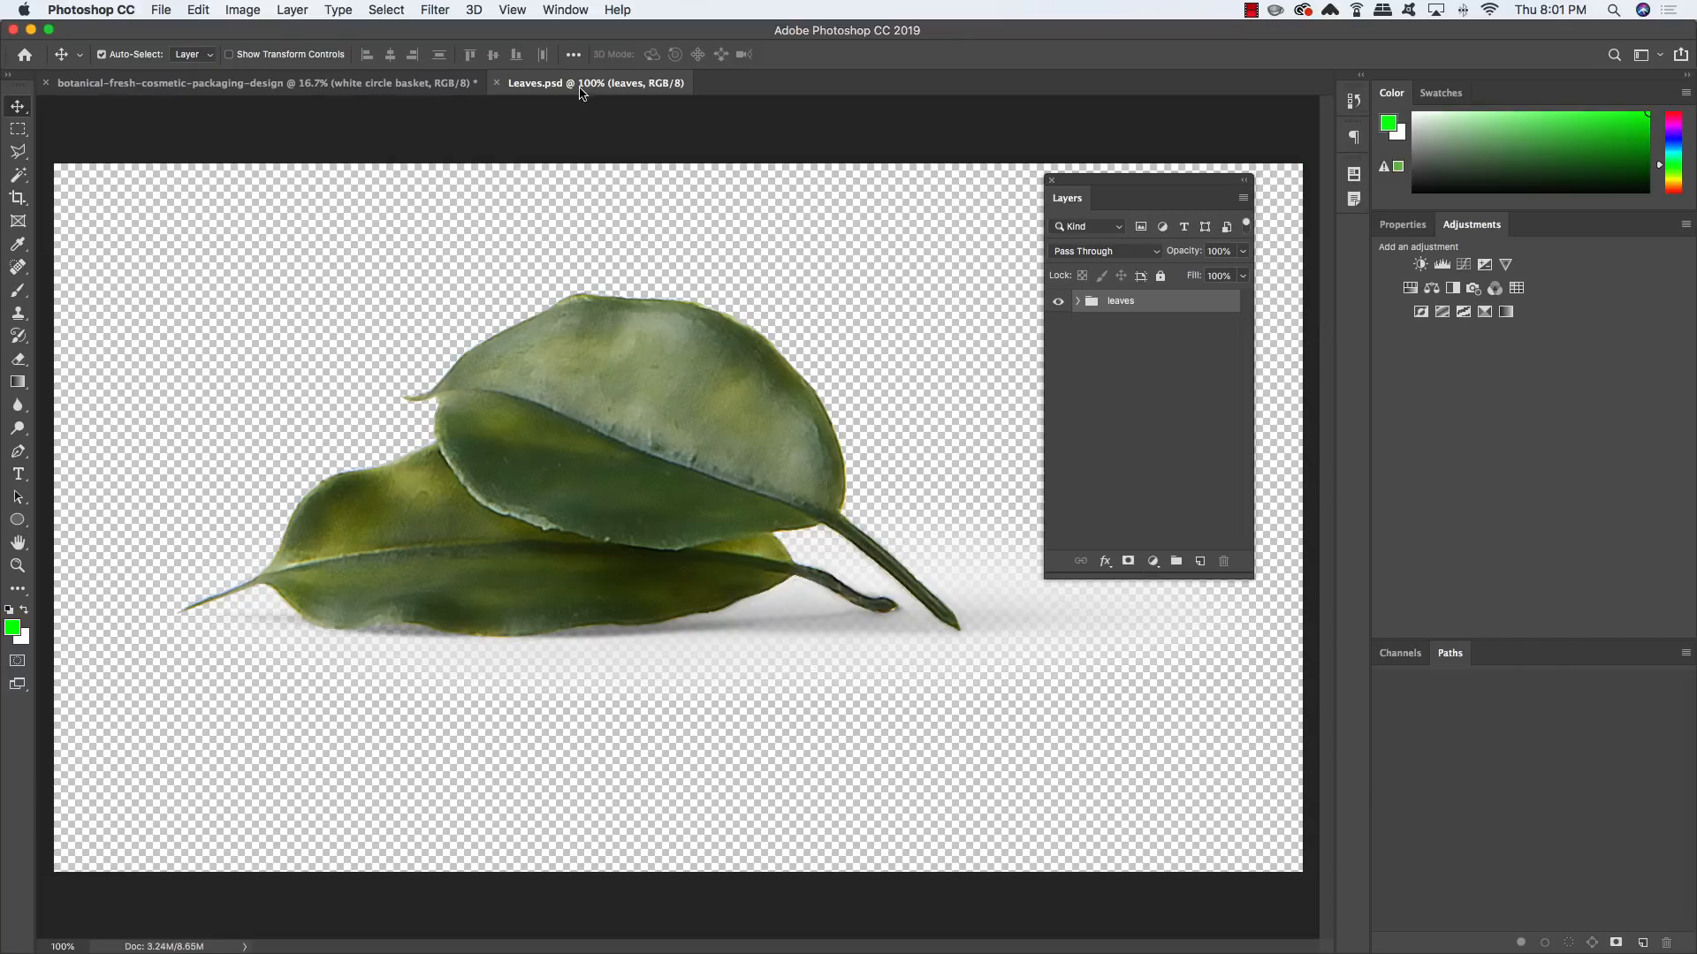
left_click_drag(568, 84, 866, 480)
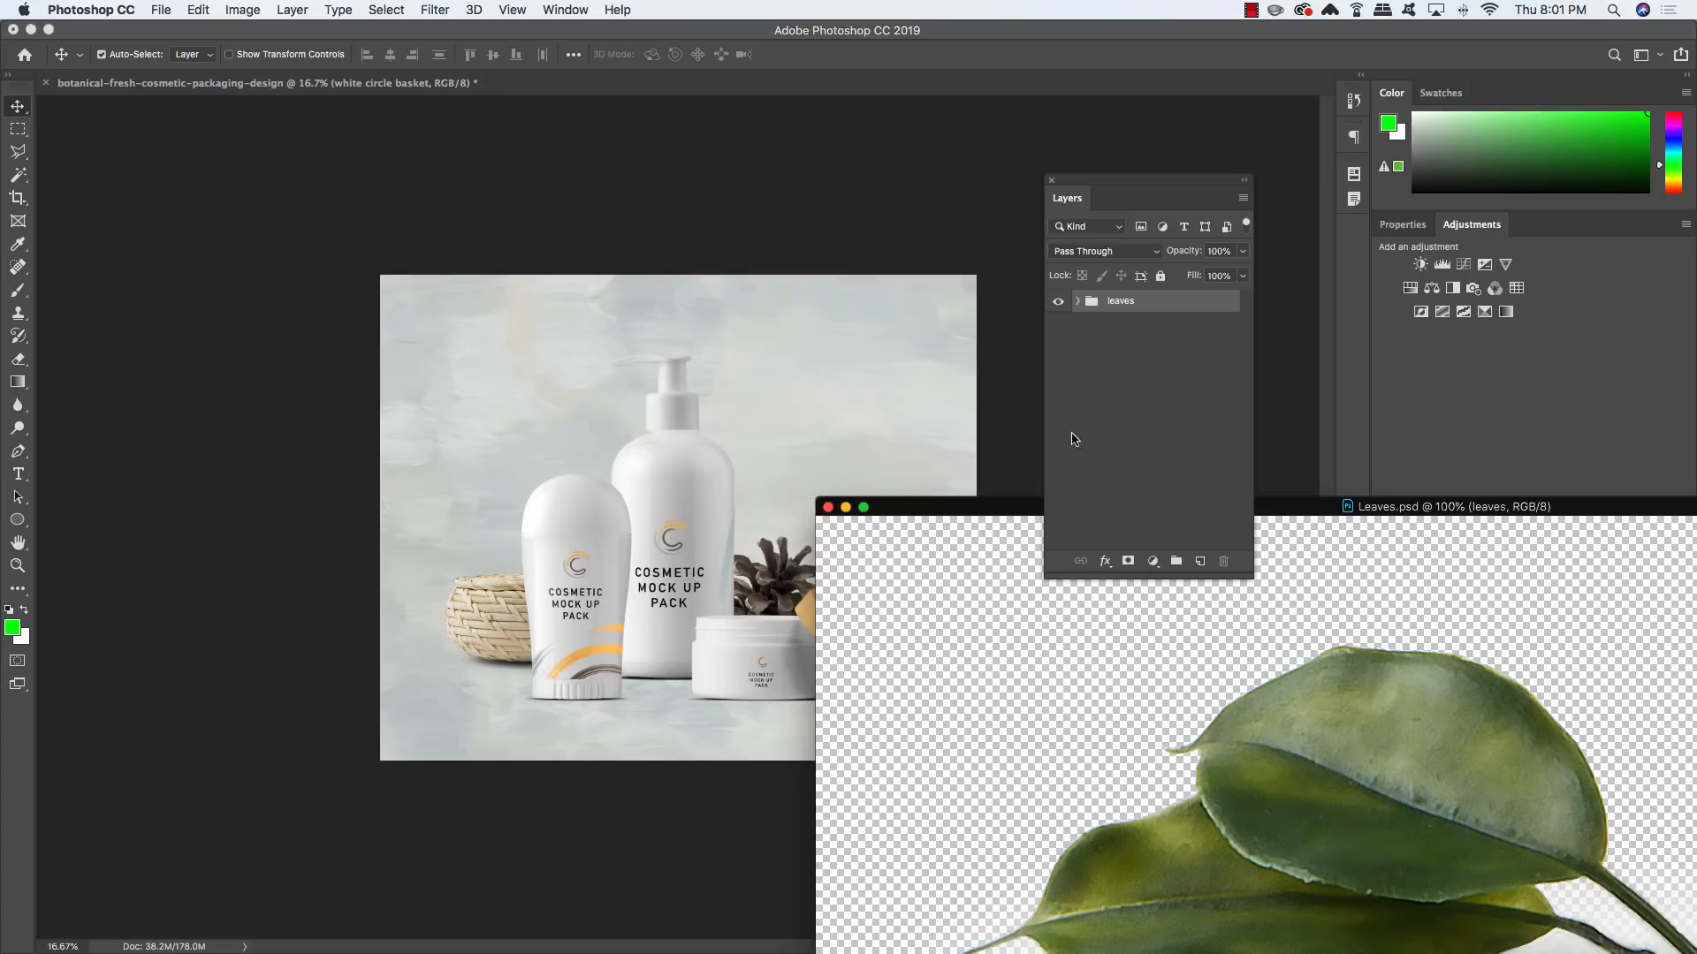
Copy the leaves group into the packaging document and place it in front of the basket, tucked behind the roll on's lower left edge
left_click_drag(1180, 309, 596, 527)
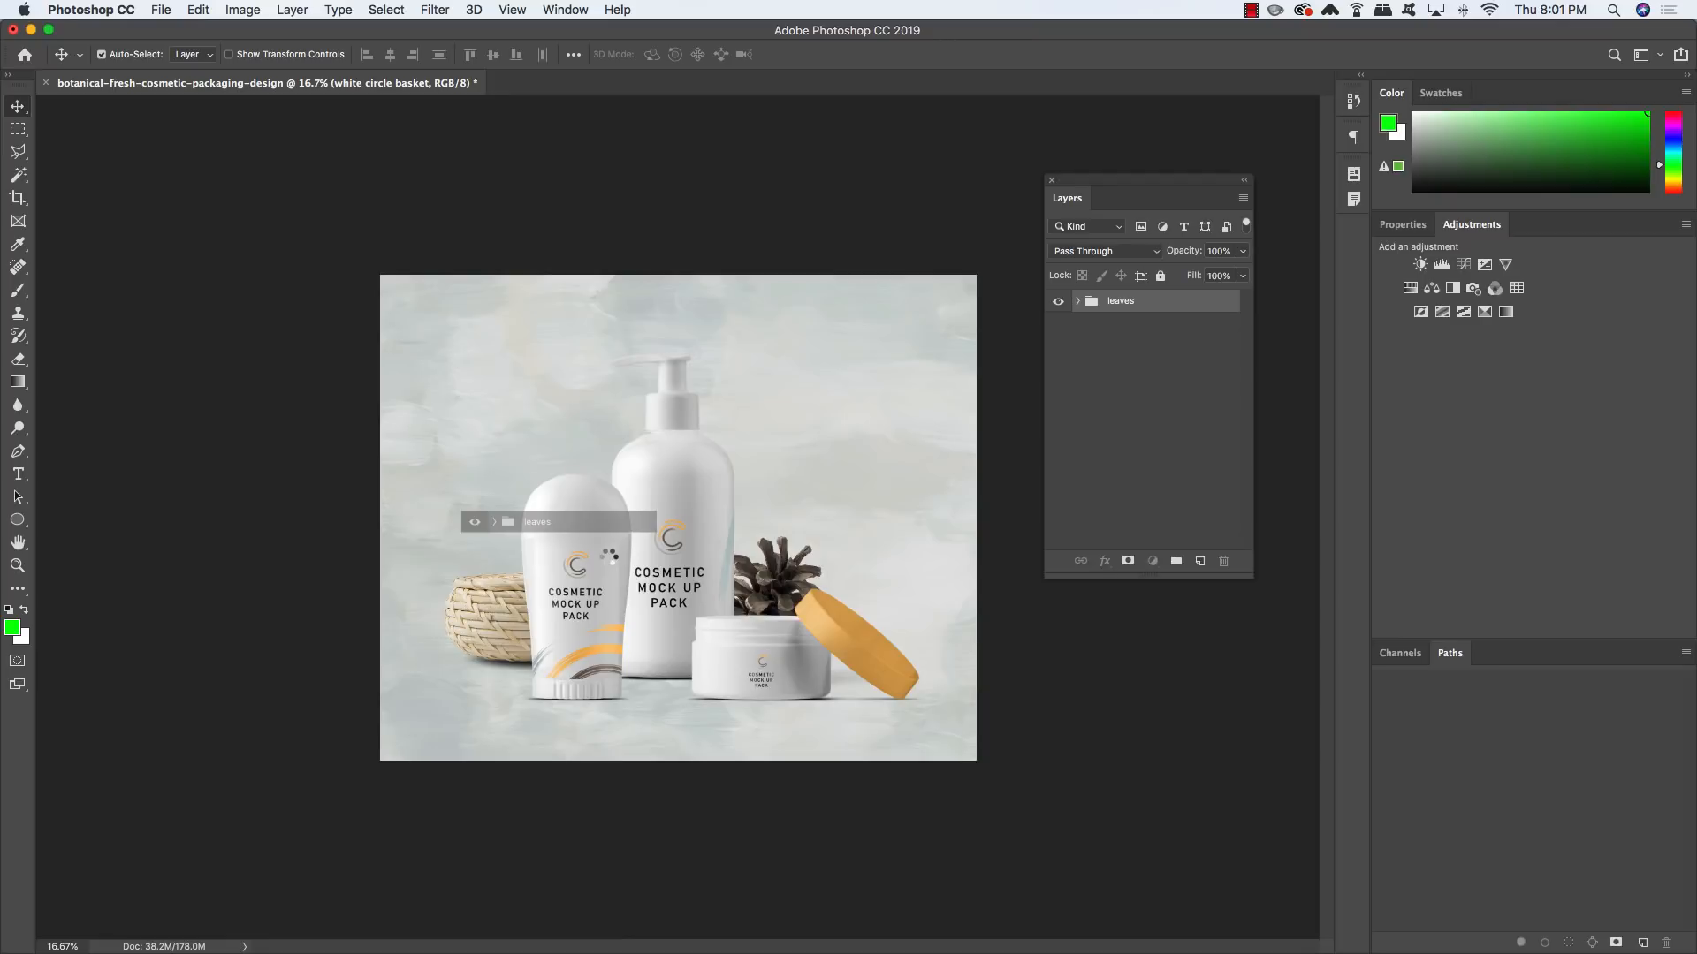
key("super+t")
left_click_drag(608, 557, 578, 658)
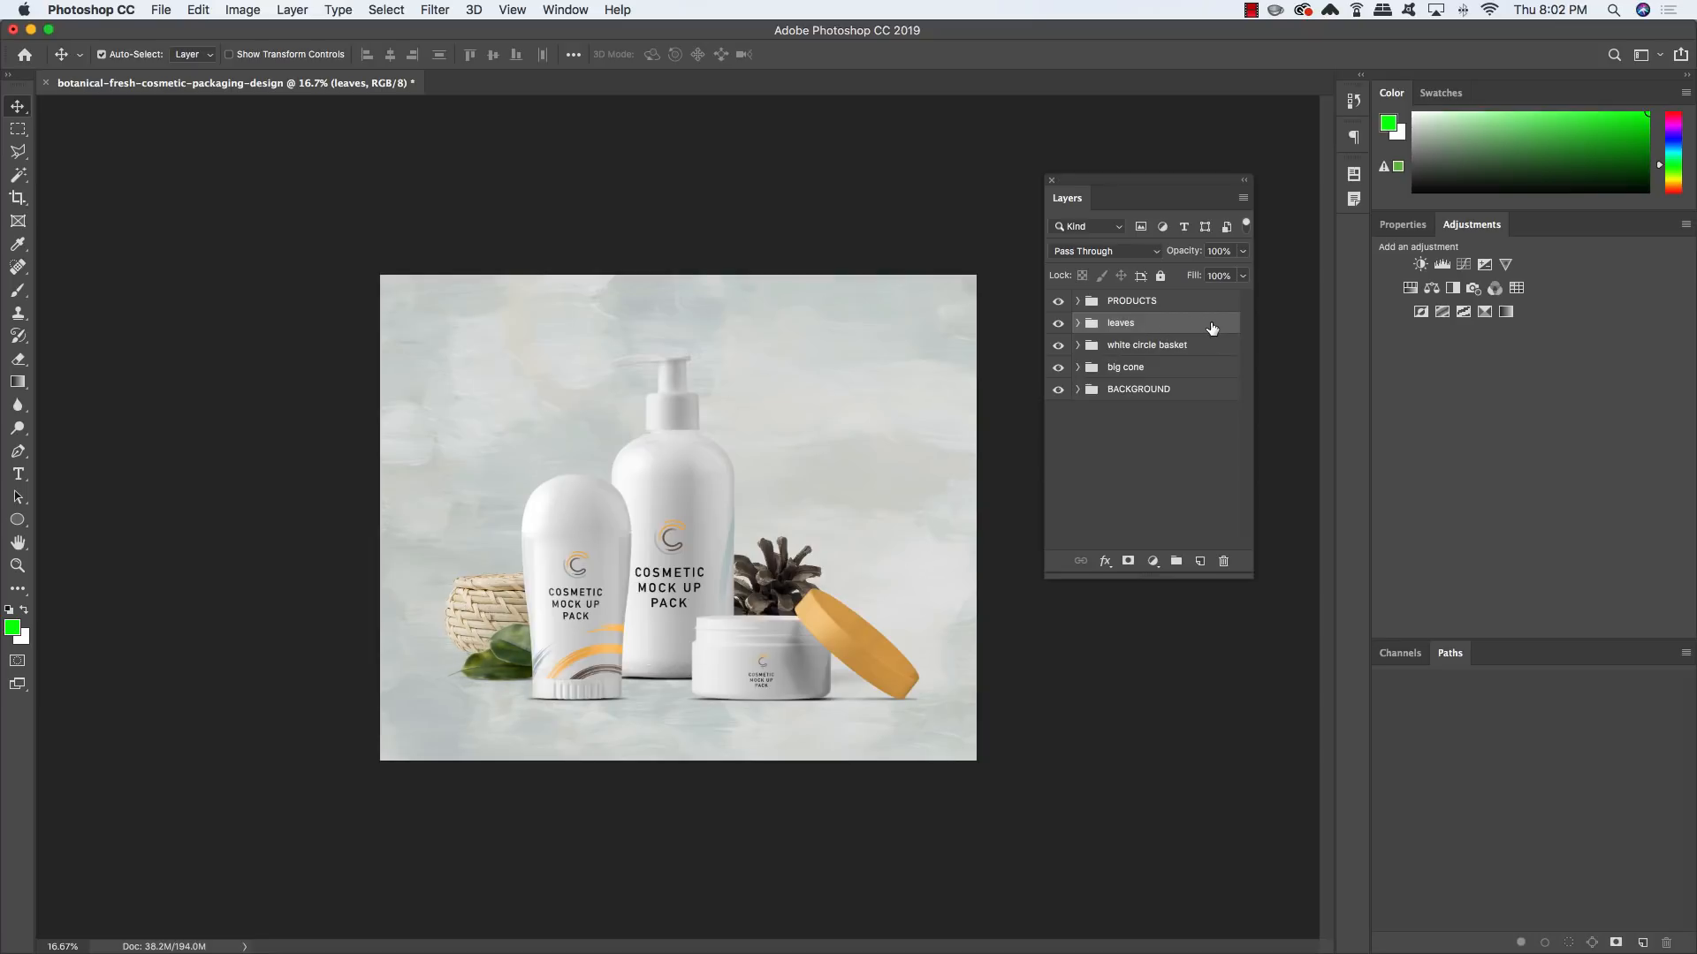
Group the leaves, white circle basket and big cone groups as FRONT VIEW ELEMENTS and save the document
left_click(1185, 370, "shift")
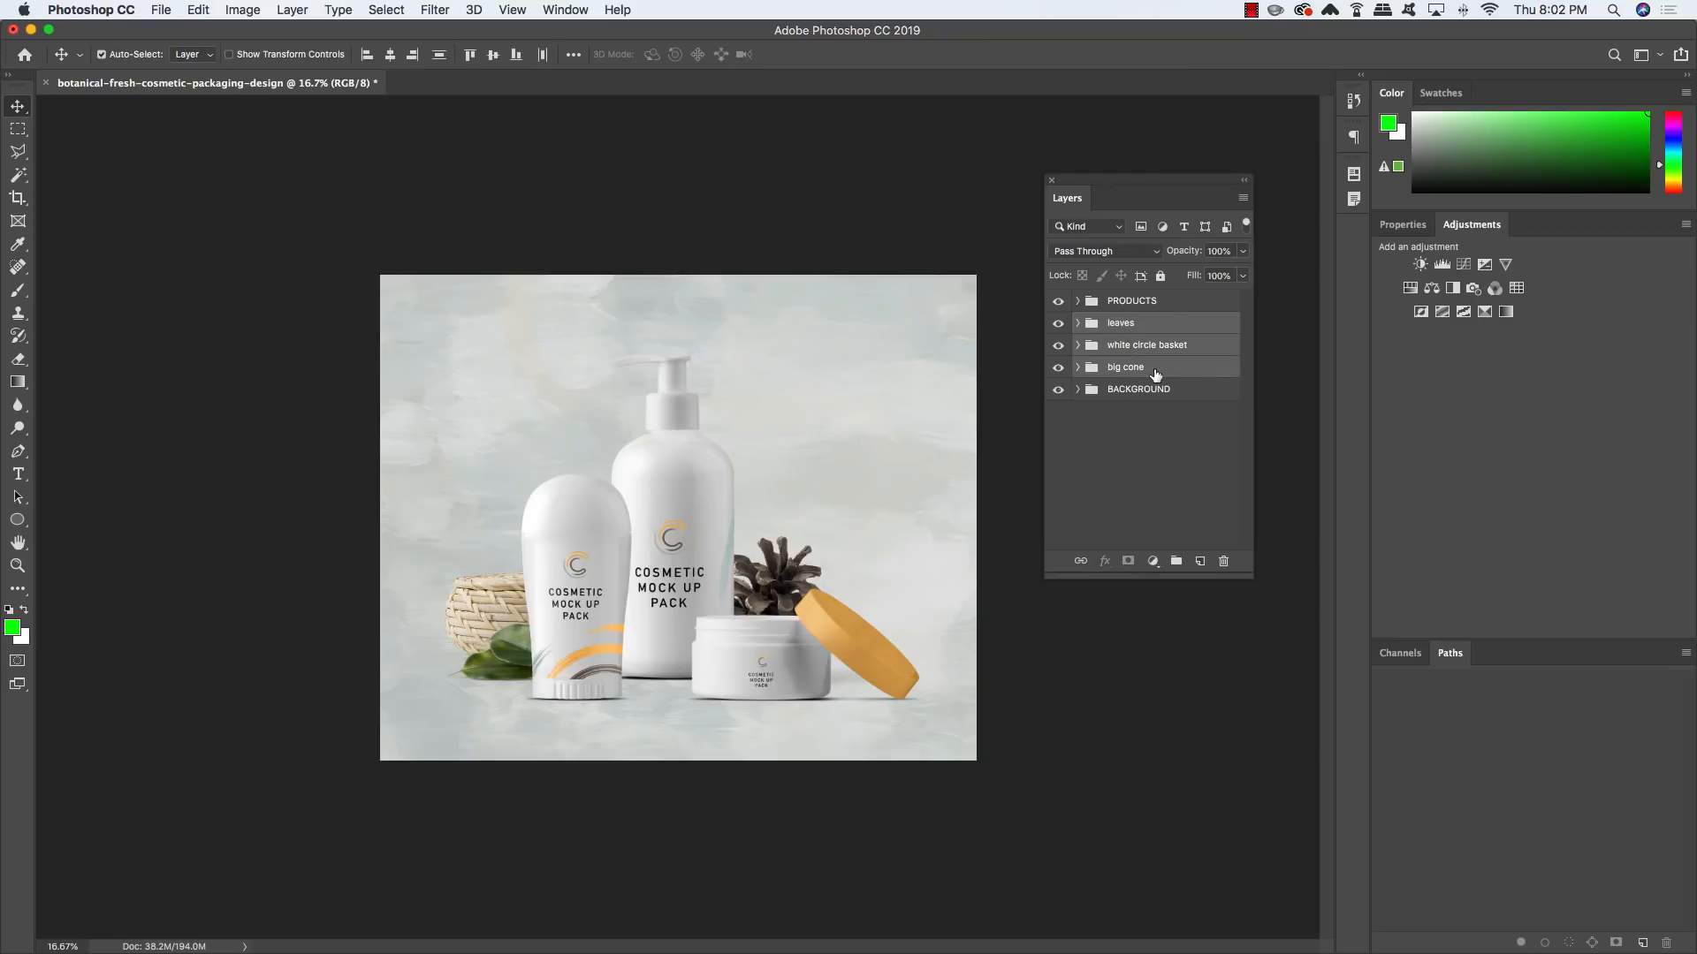
key("super+g")
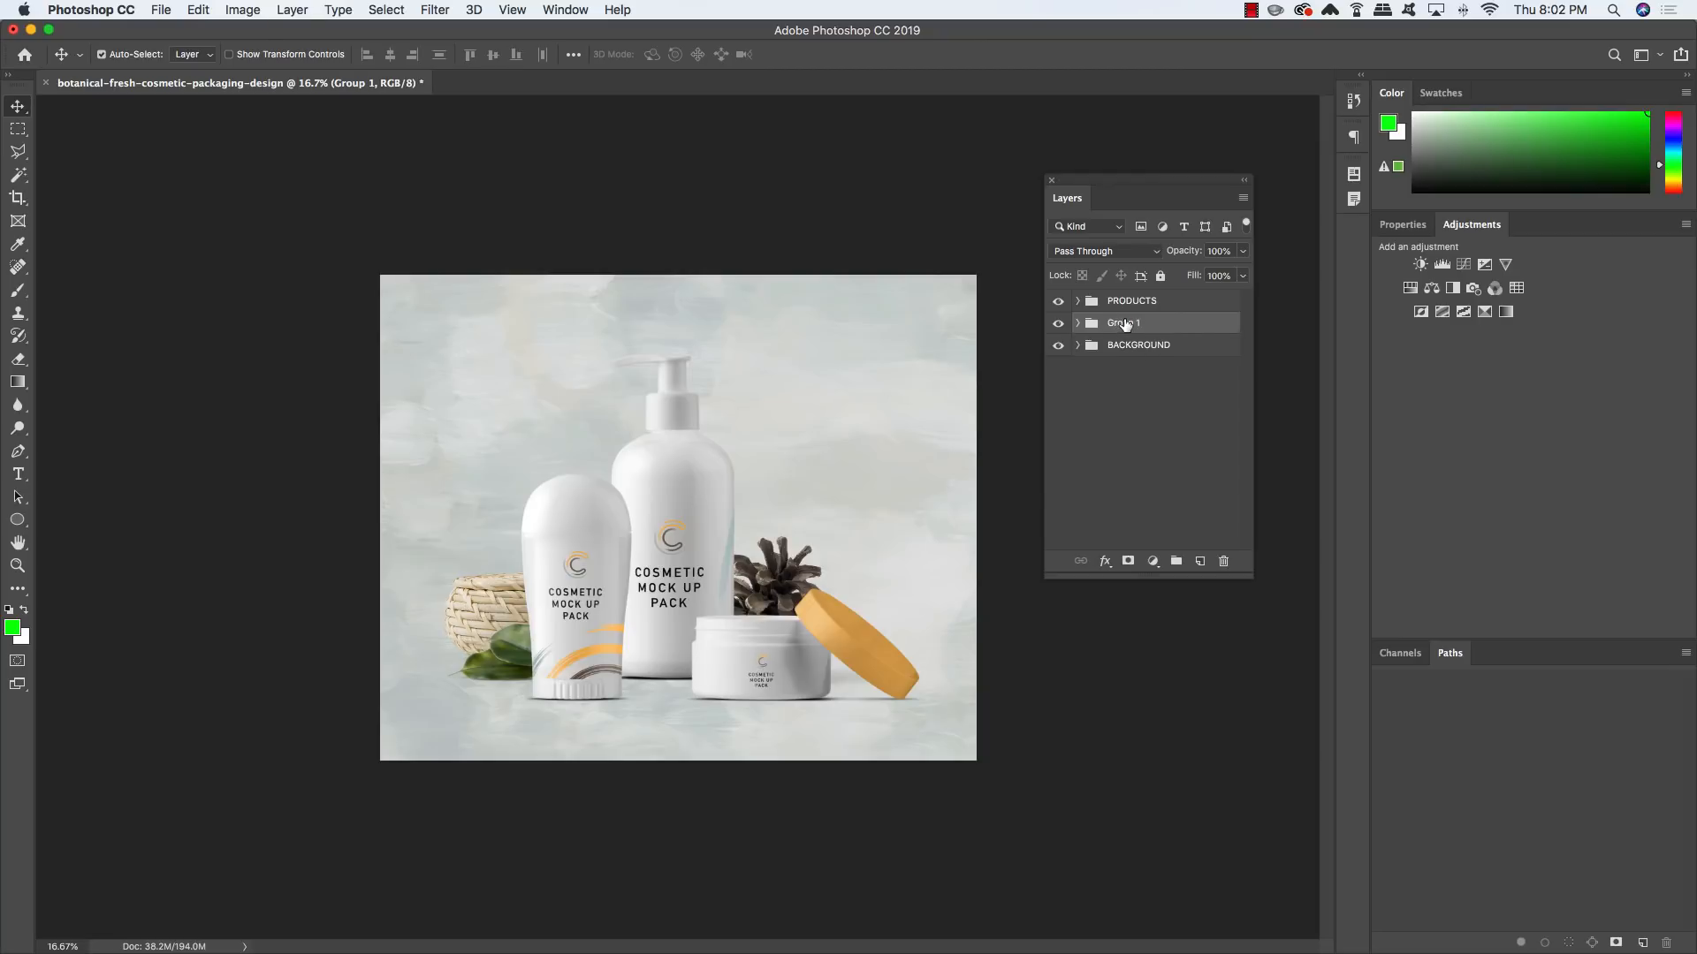
double_click(1123, 323)
type("FRONT VIEW ELEMENTS")
key("Return")
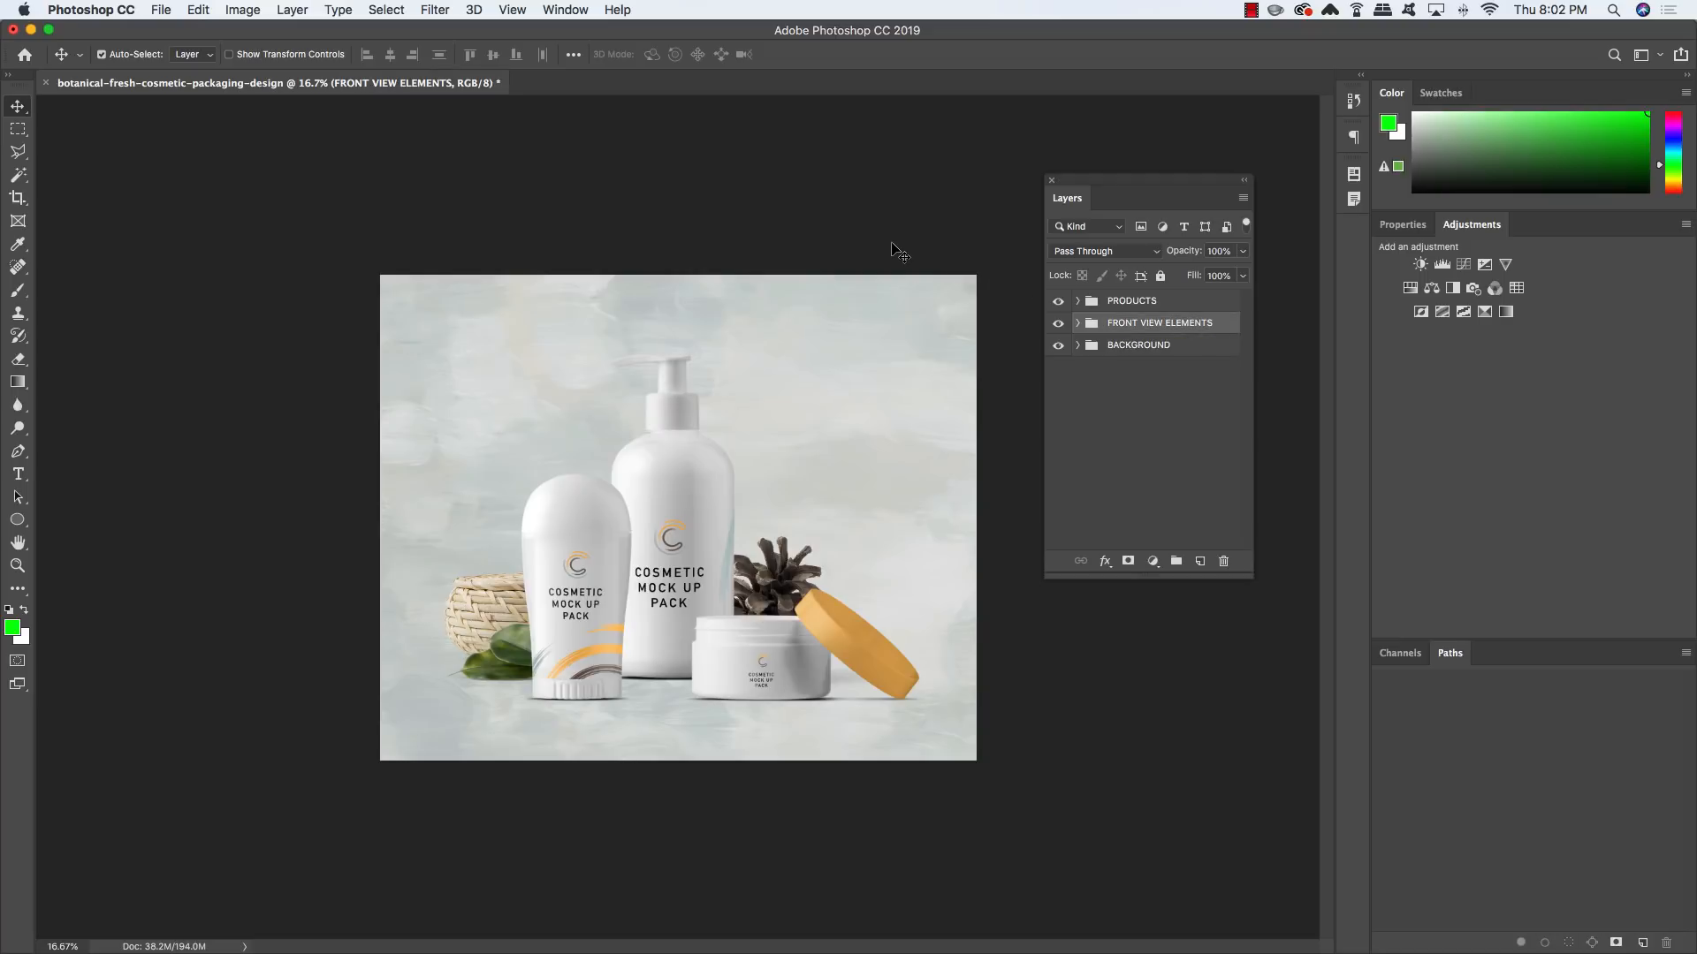
key("super+s")
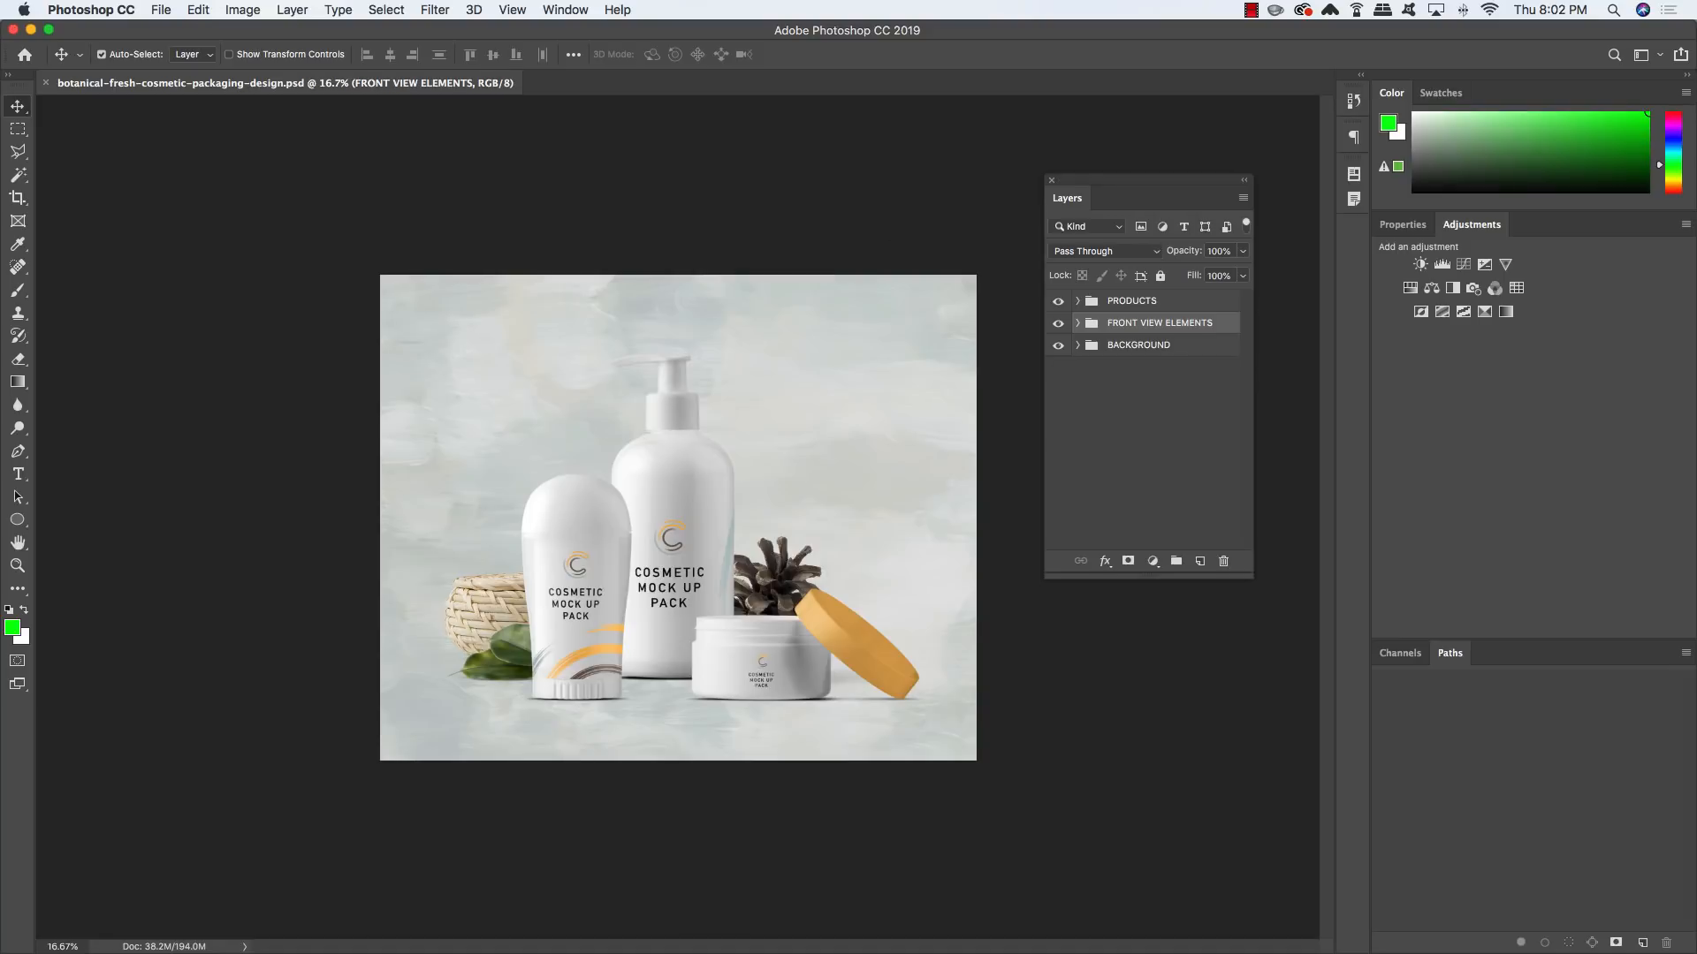
Open the dispenser bottle's smart object from the PRODUCTS group, and open its nested "replace your design" smart object
left_click(1144, 302)
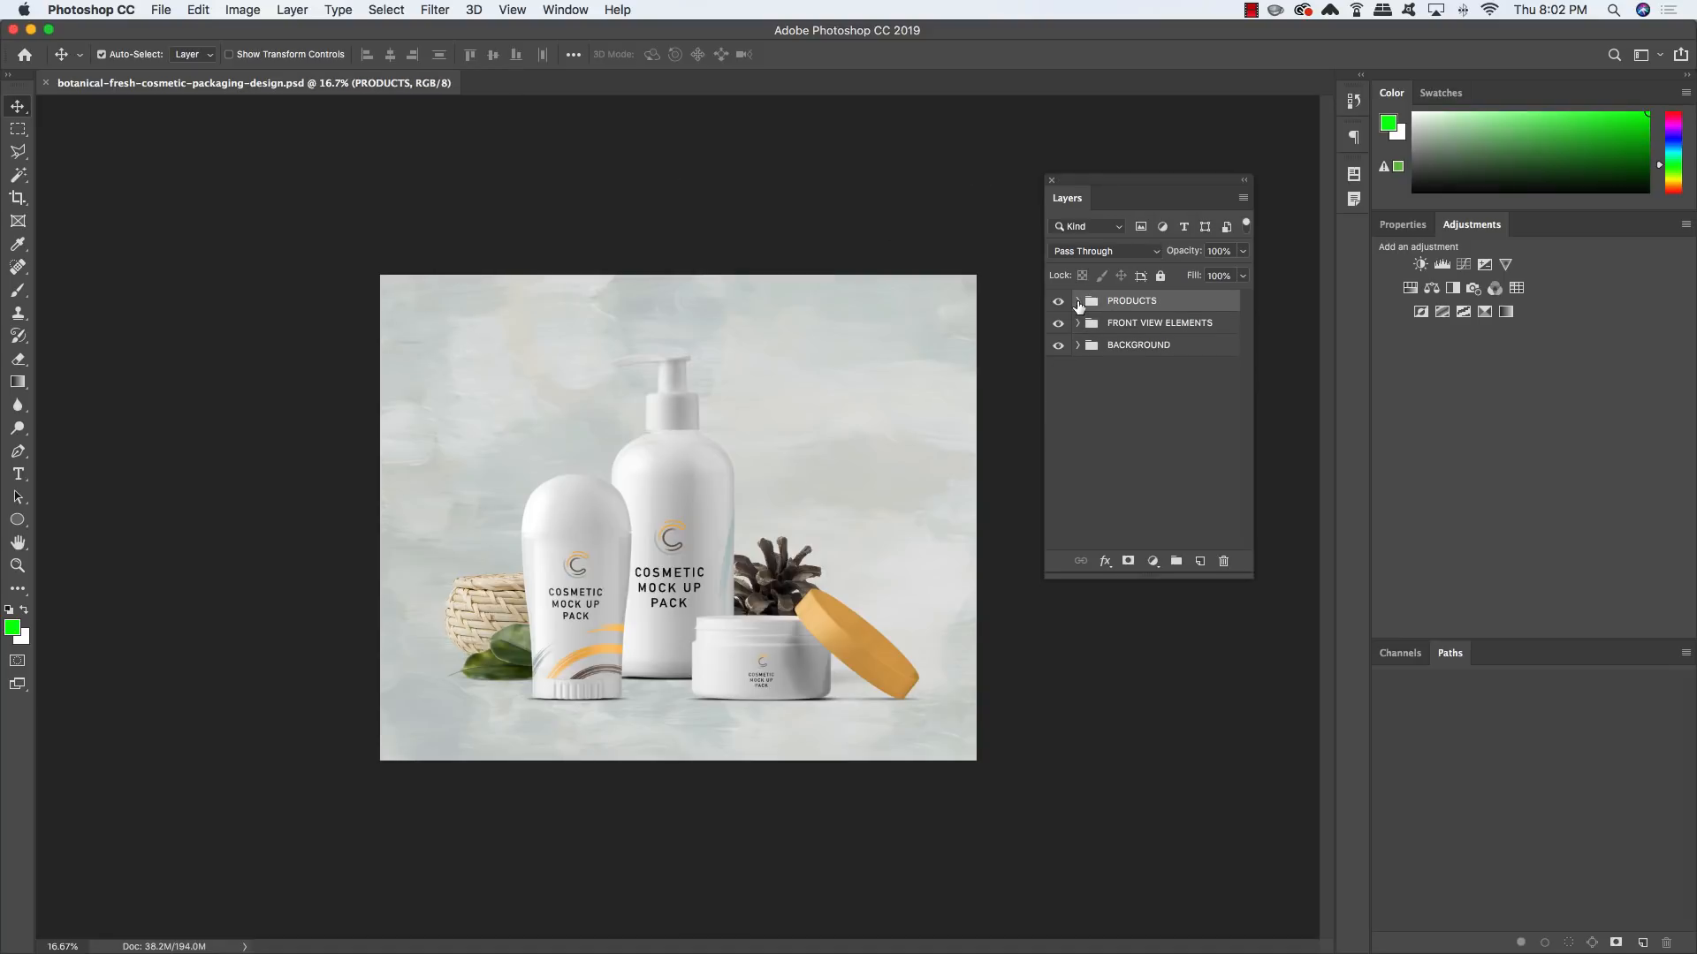
left_click(1077, 302)
left_click(1184, 324)
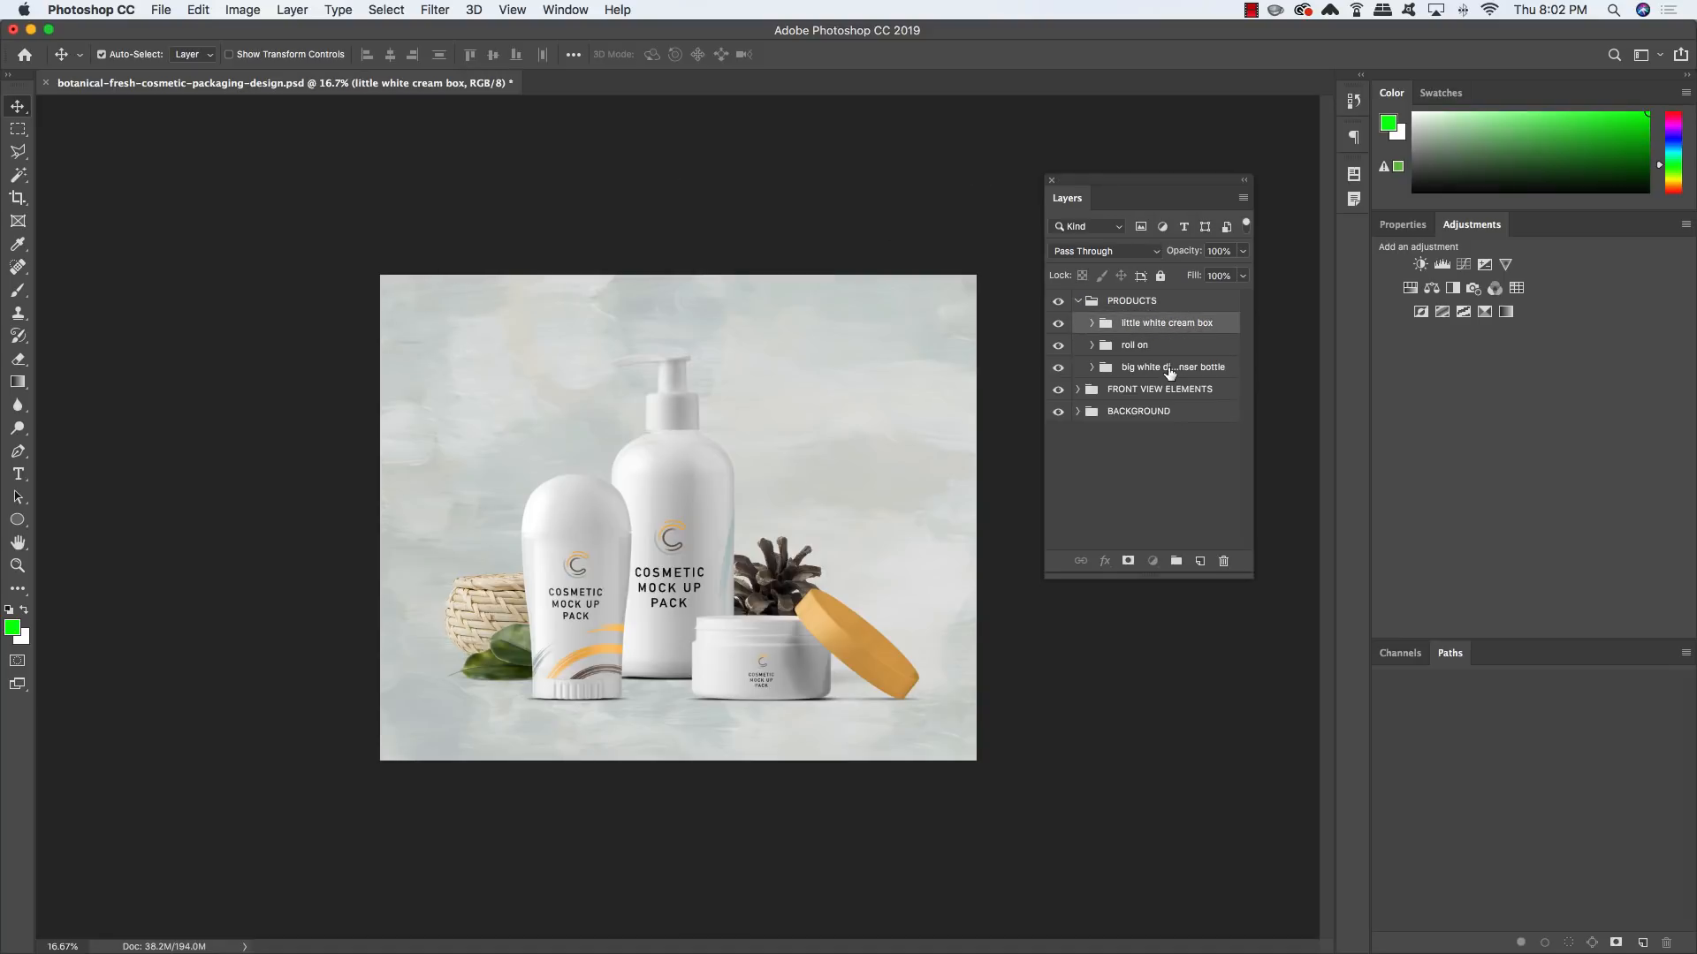
left_click(1170, 372)
left_click(1092, 367)
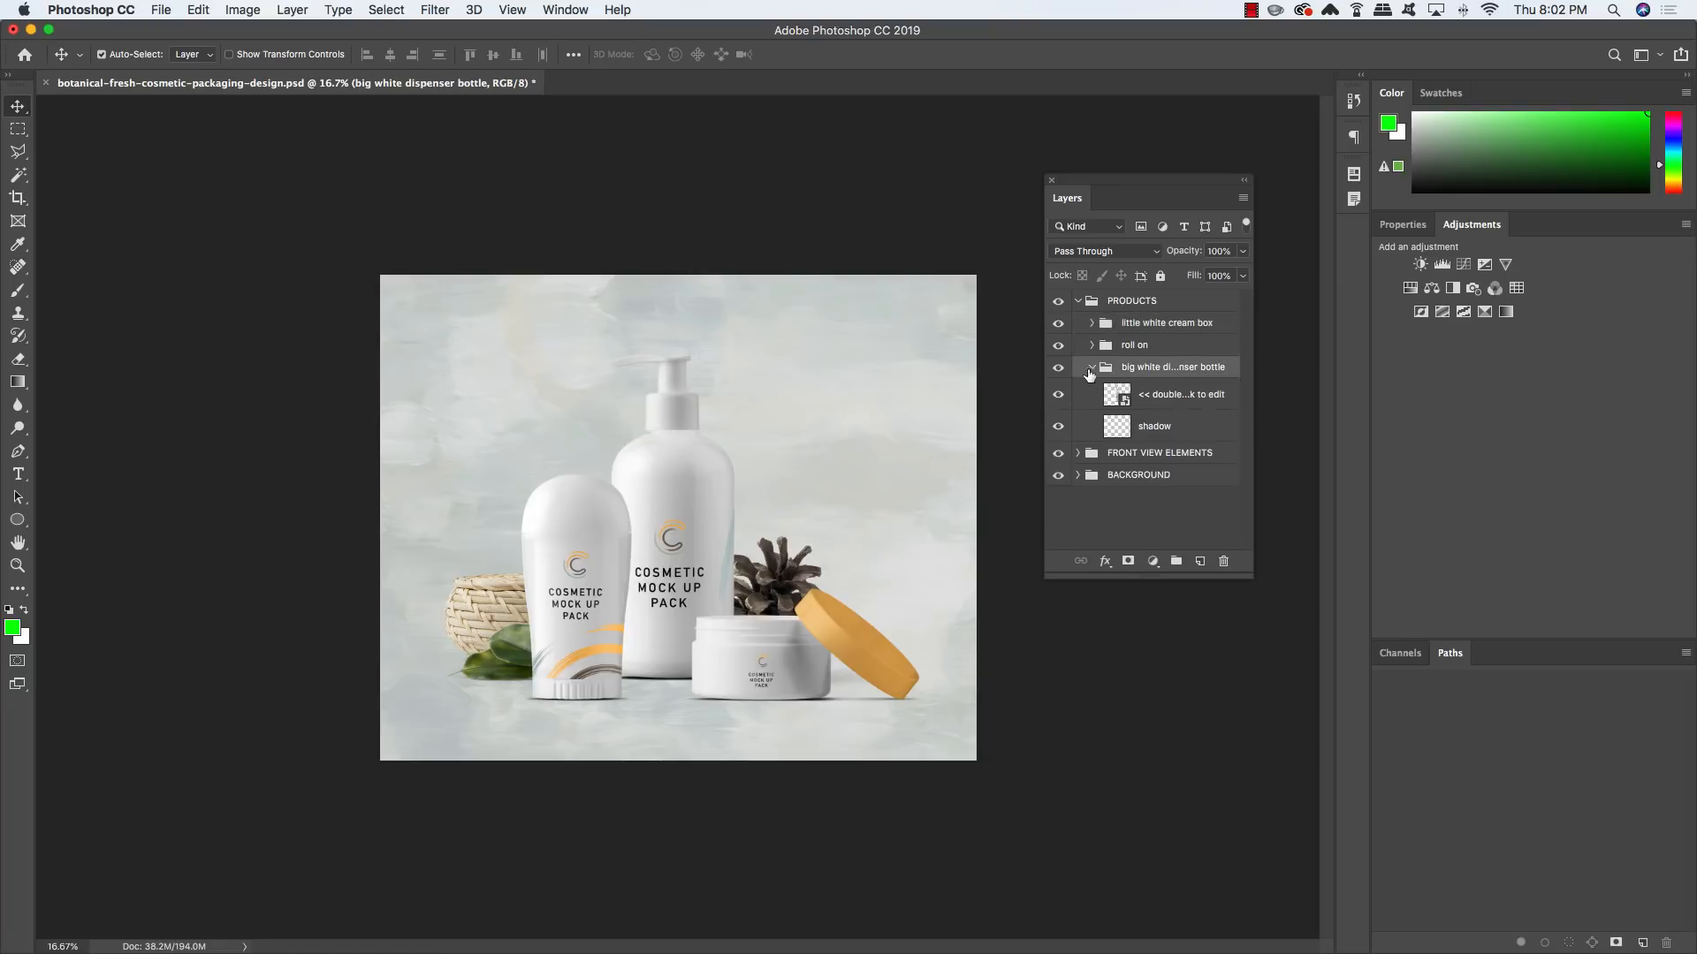
left_click(1165, 407)
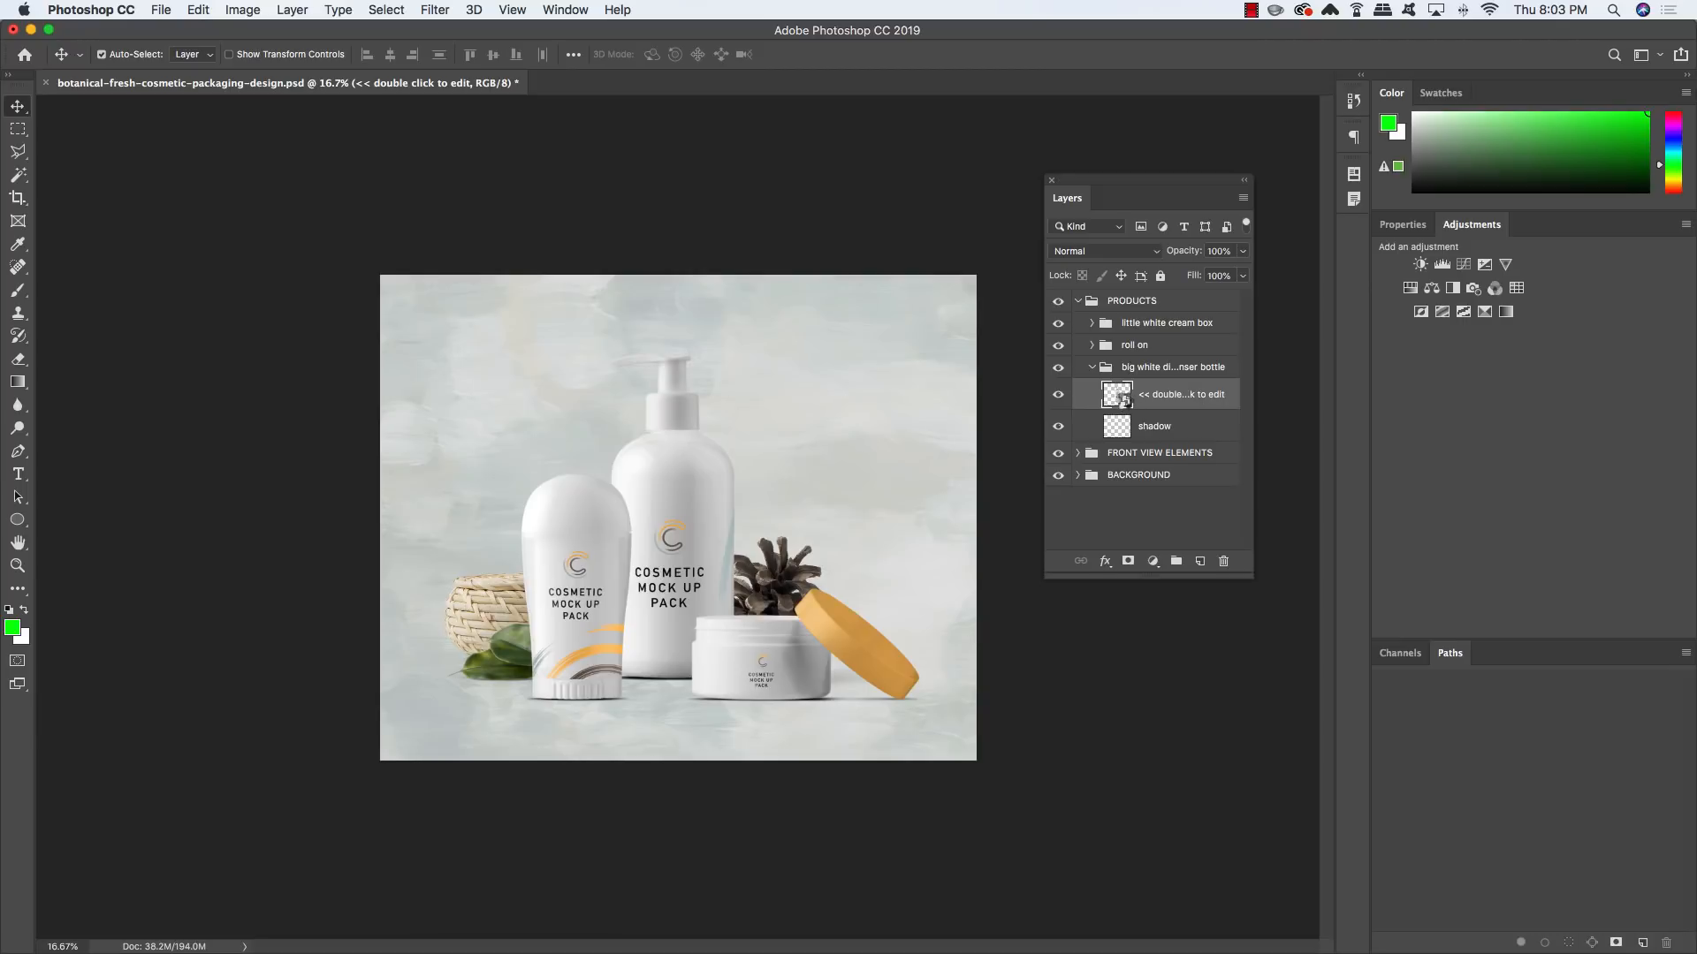
double_click(1119, 396)
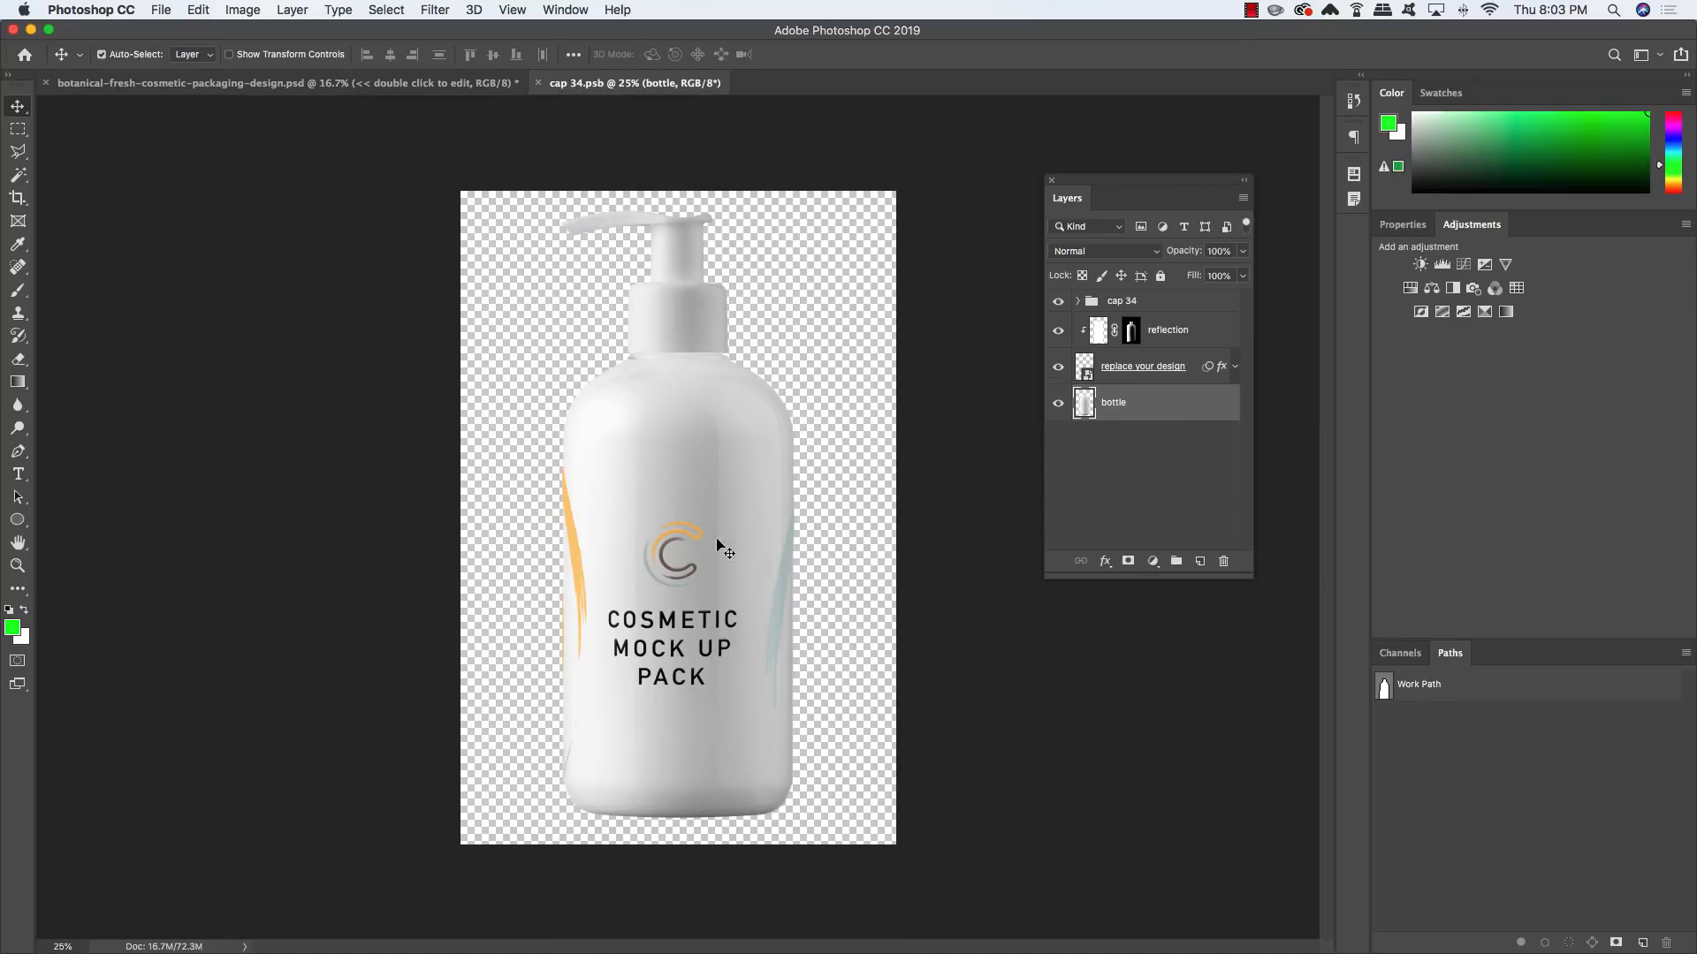
left_click(1165, 373)
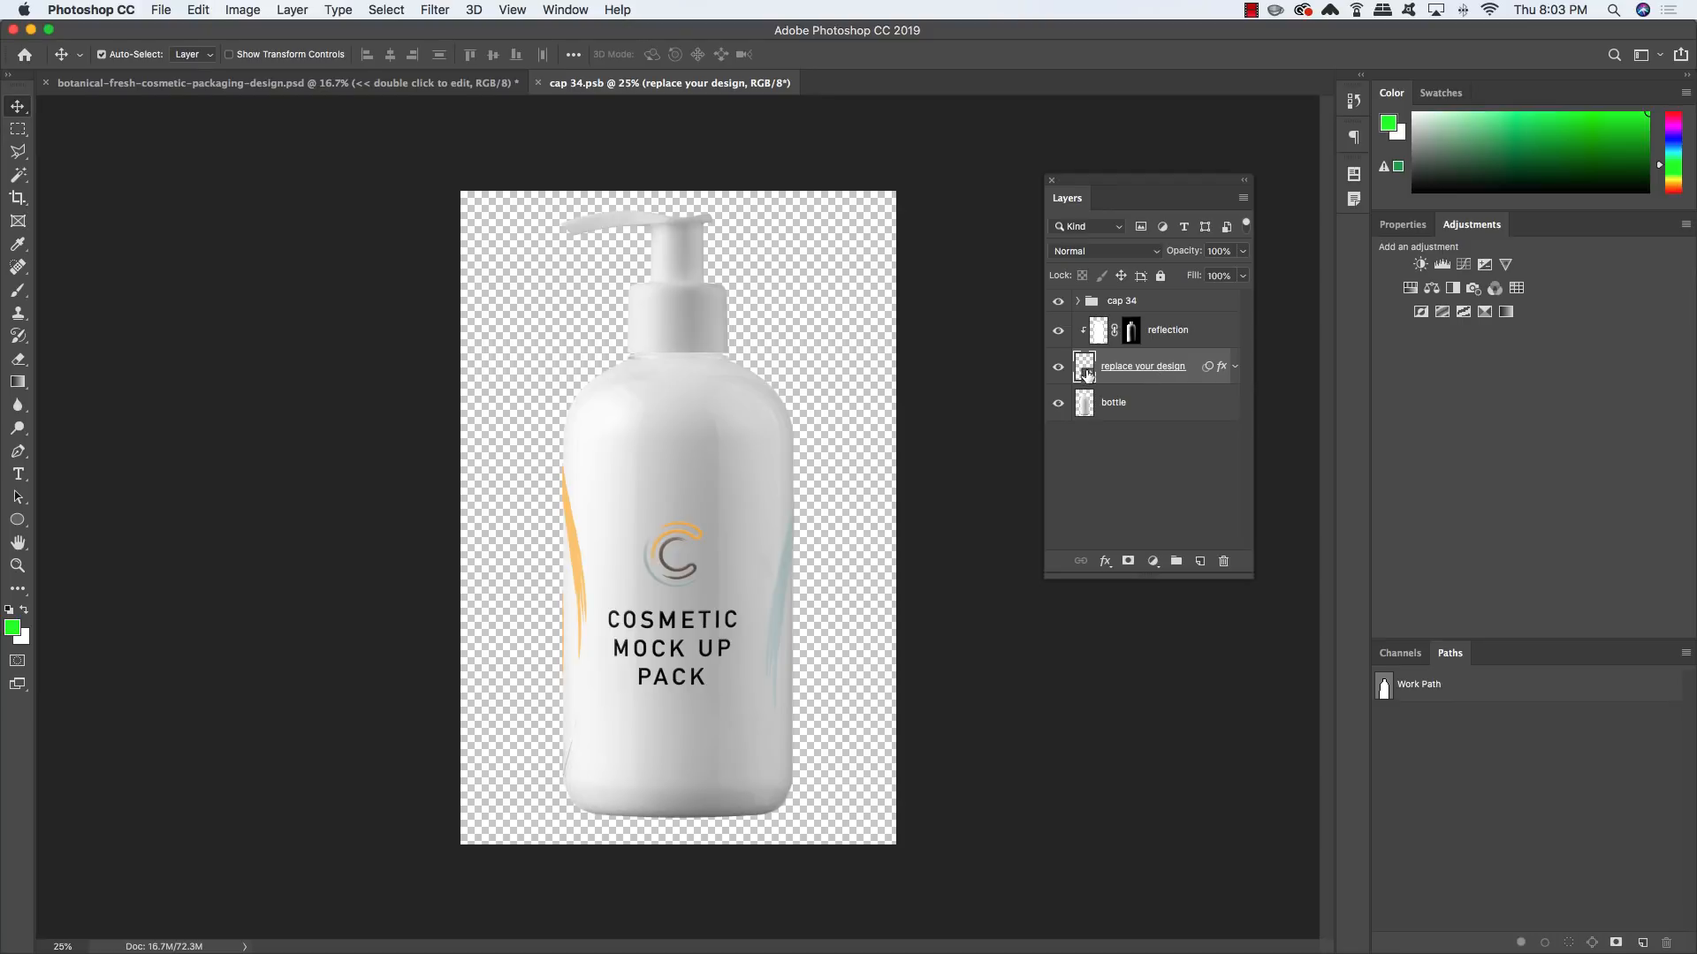
double_click(1087, 374)
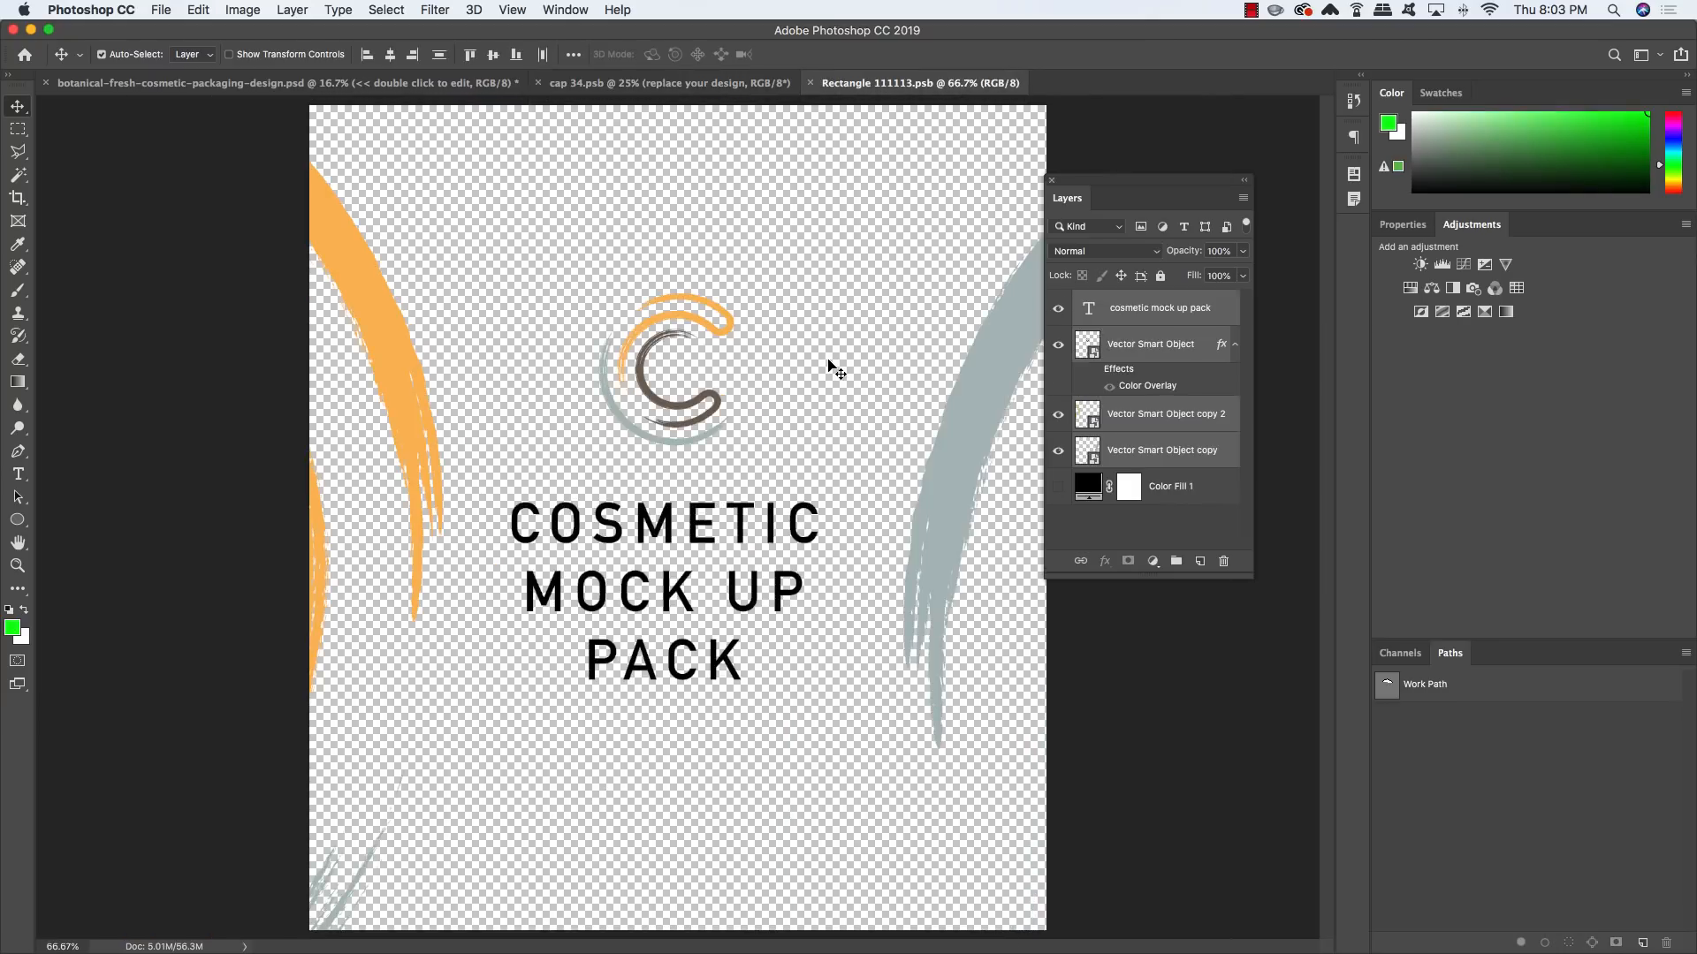
Hide the "cosmetic mock up pack" text and the three vector smart object layers, and collapse the logo layer's effects list
key("super")
key("super+minus")
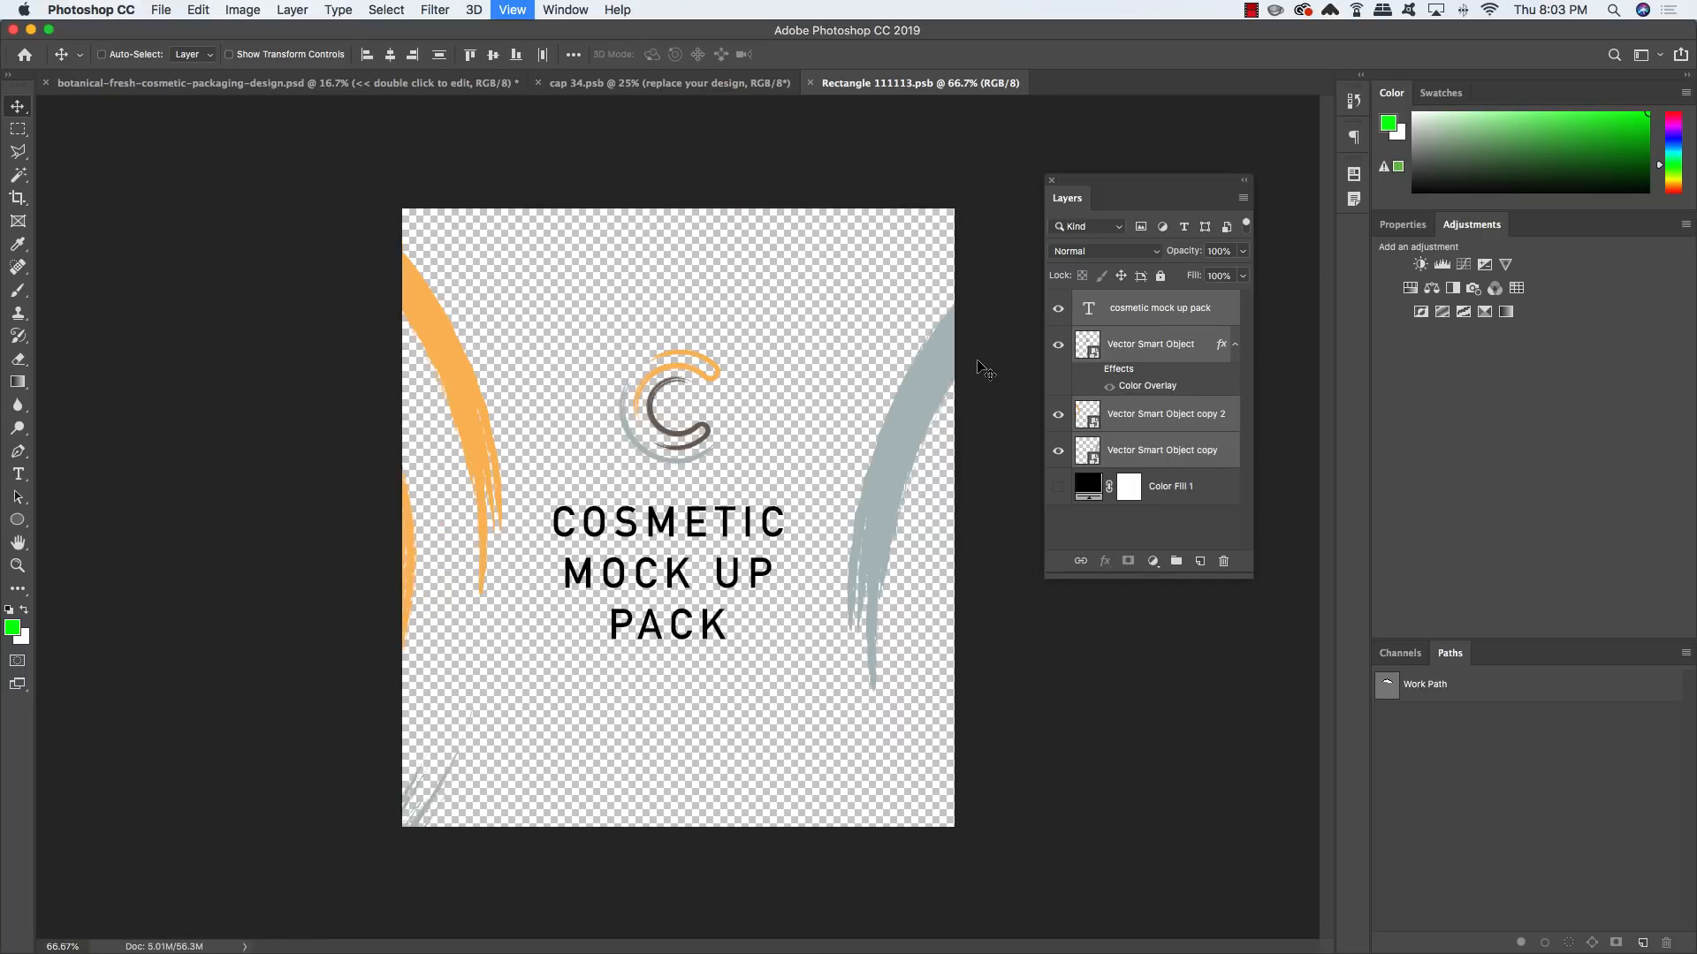
left_click_drag(1054, 318, 1059, 449)
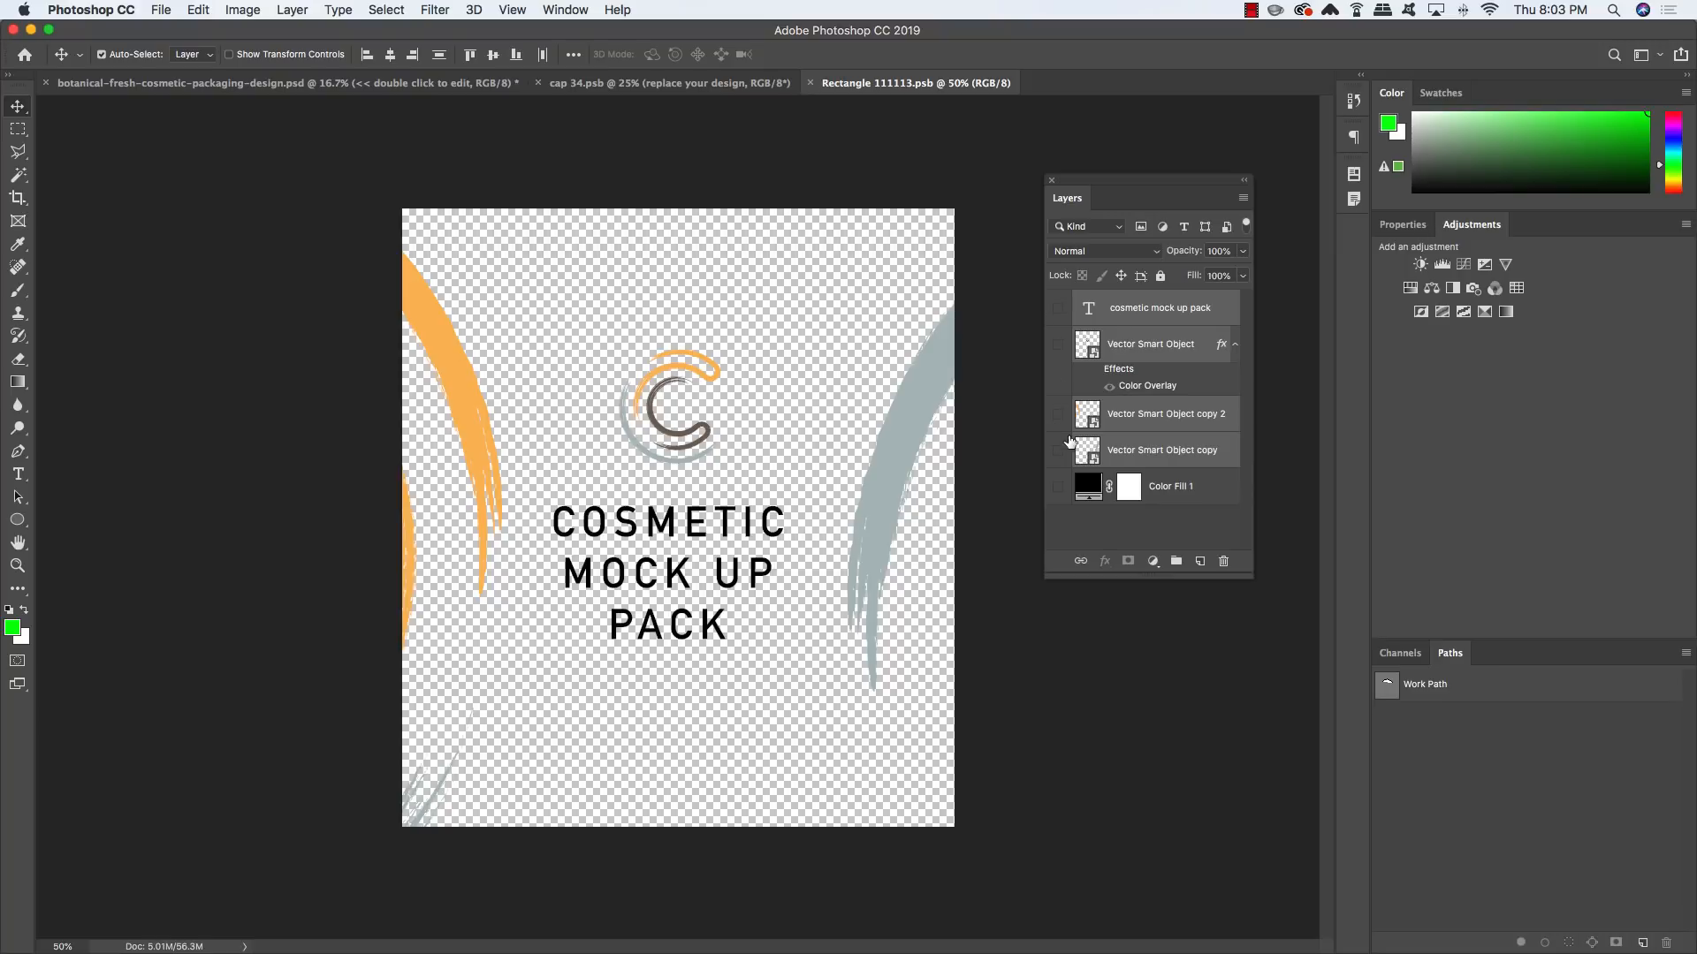
left_click(1234, 344)
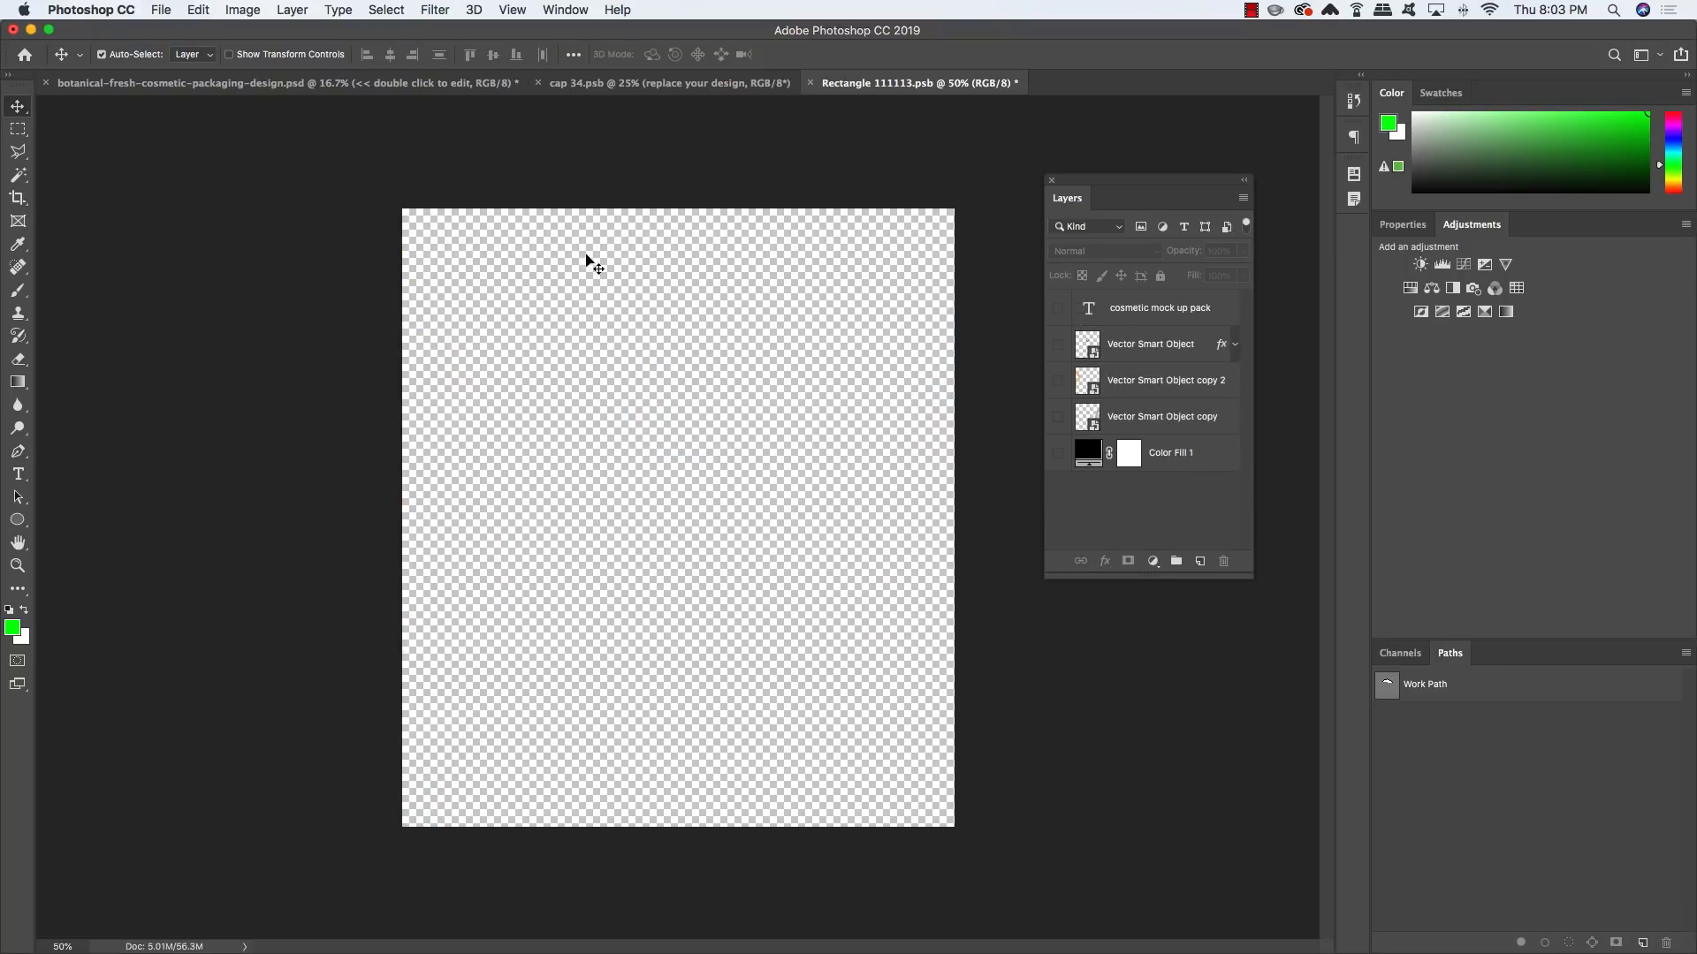
Place the image Fruit And Vegetables 13.jpg as an embedded file from the DESIGN CUTS > freebies > Design Cuts folder
left_click(175, 9)
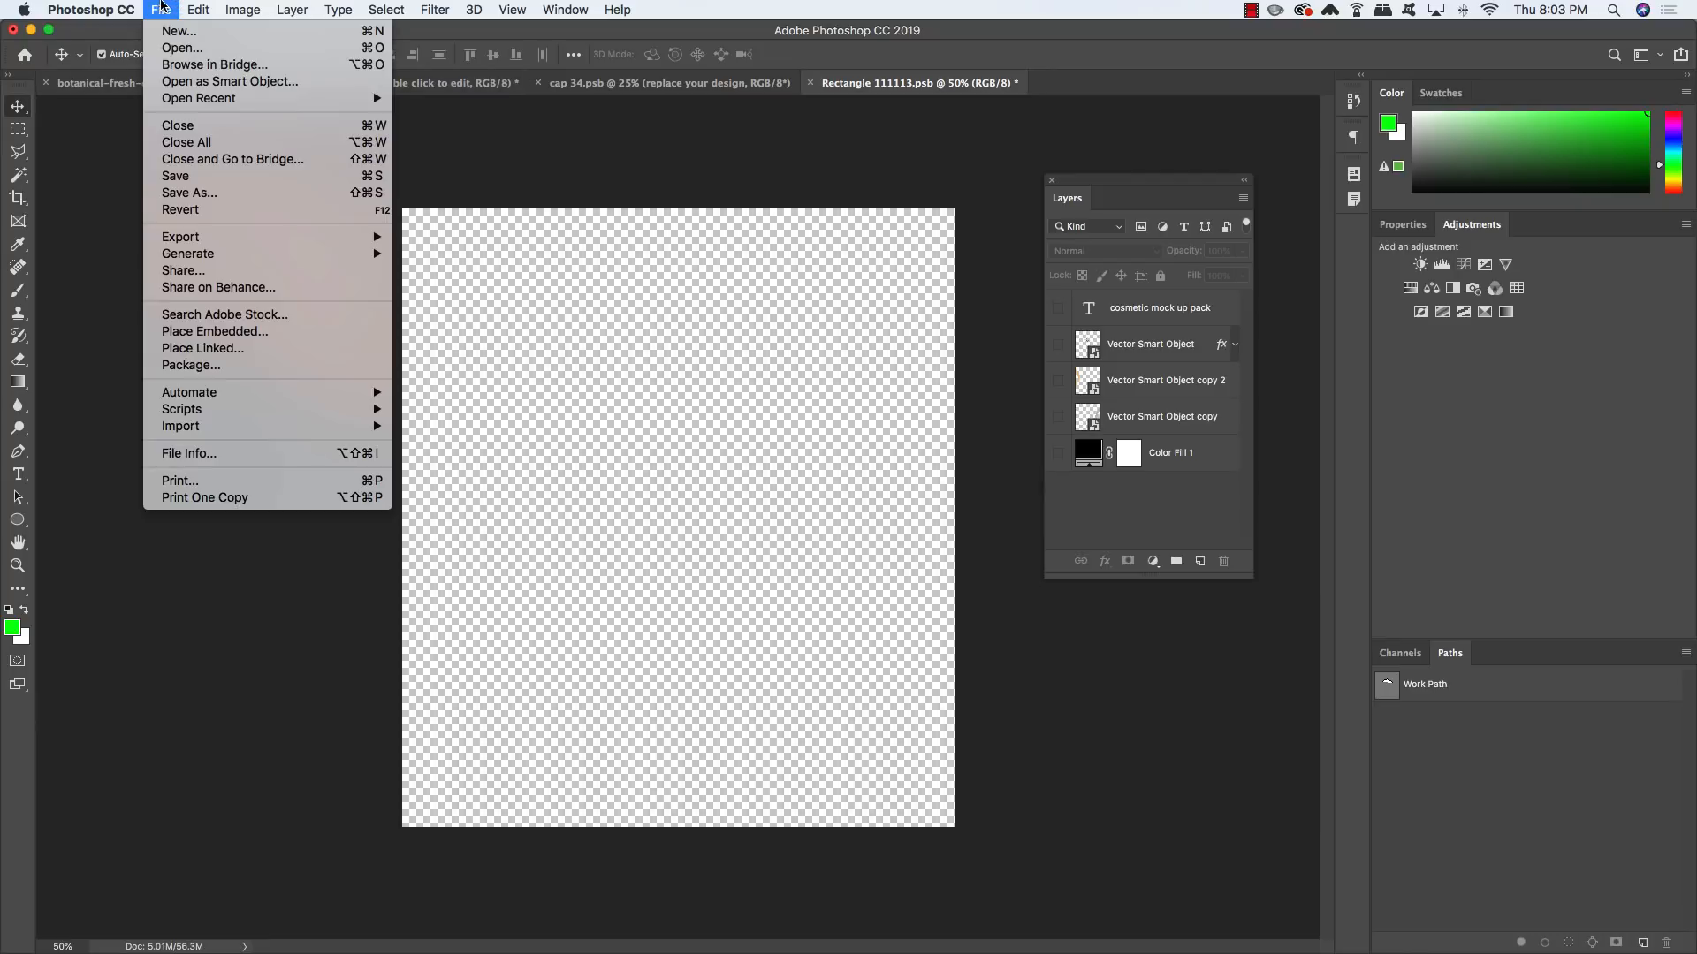
left_click(212, 340)
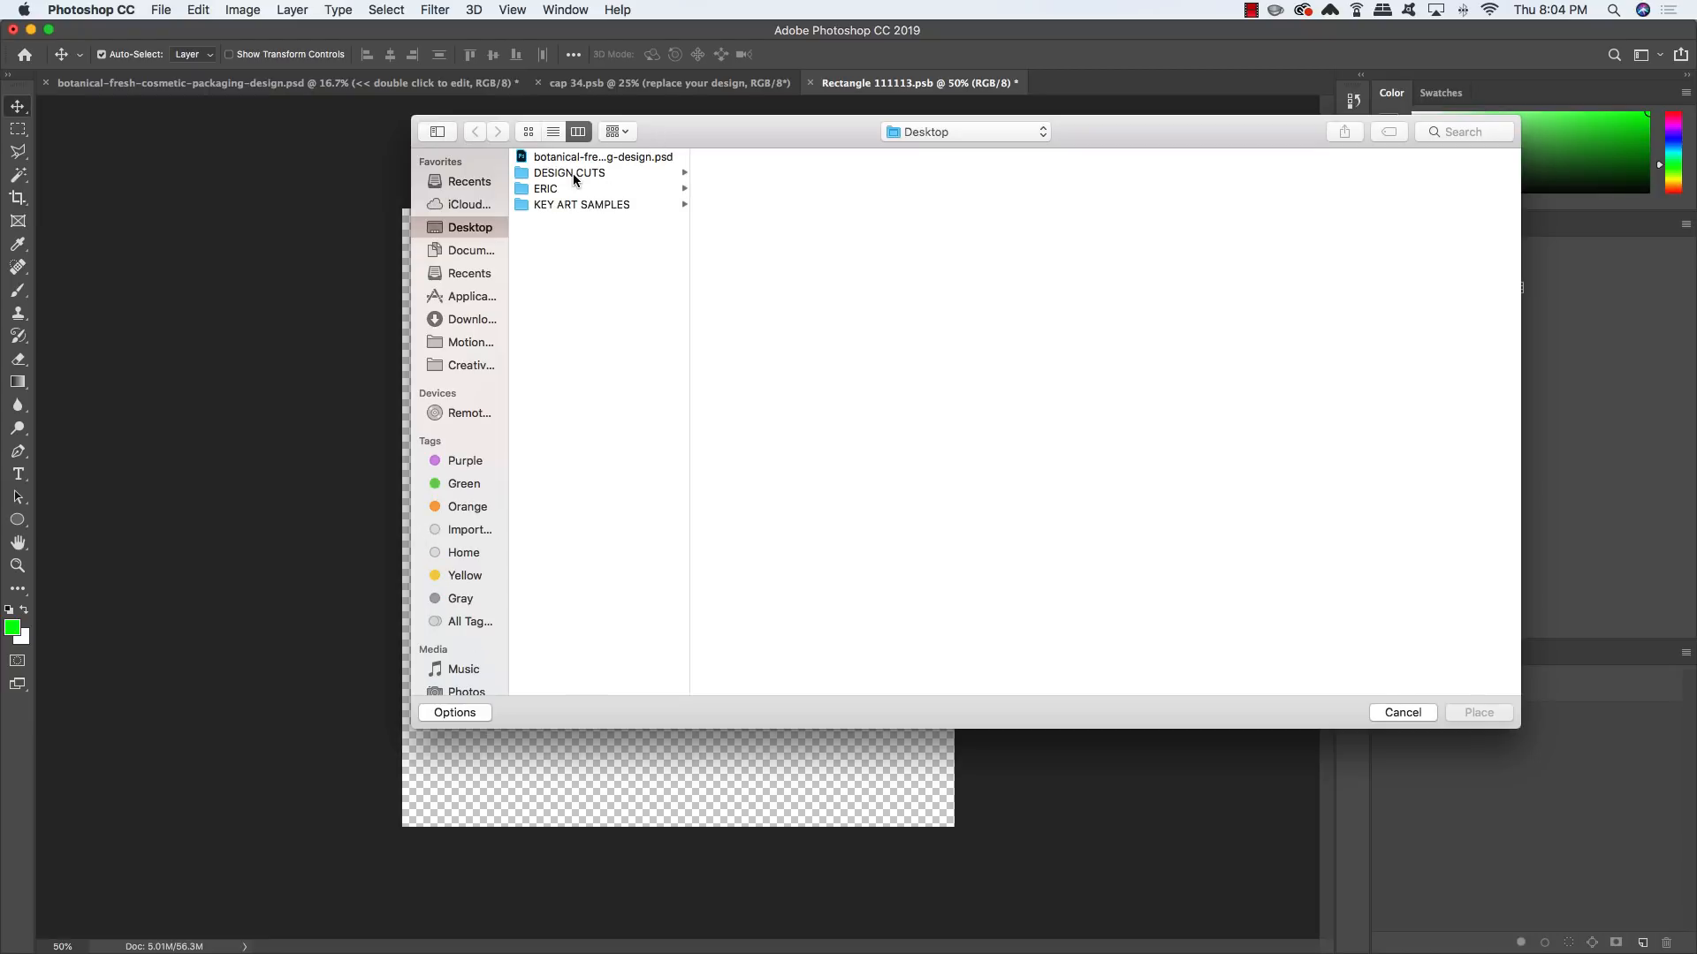
left_click(573, 174)
left_click_drag(755, 140, 480, 187)
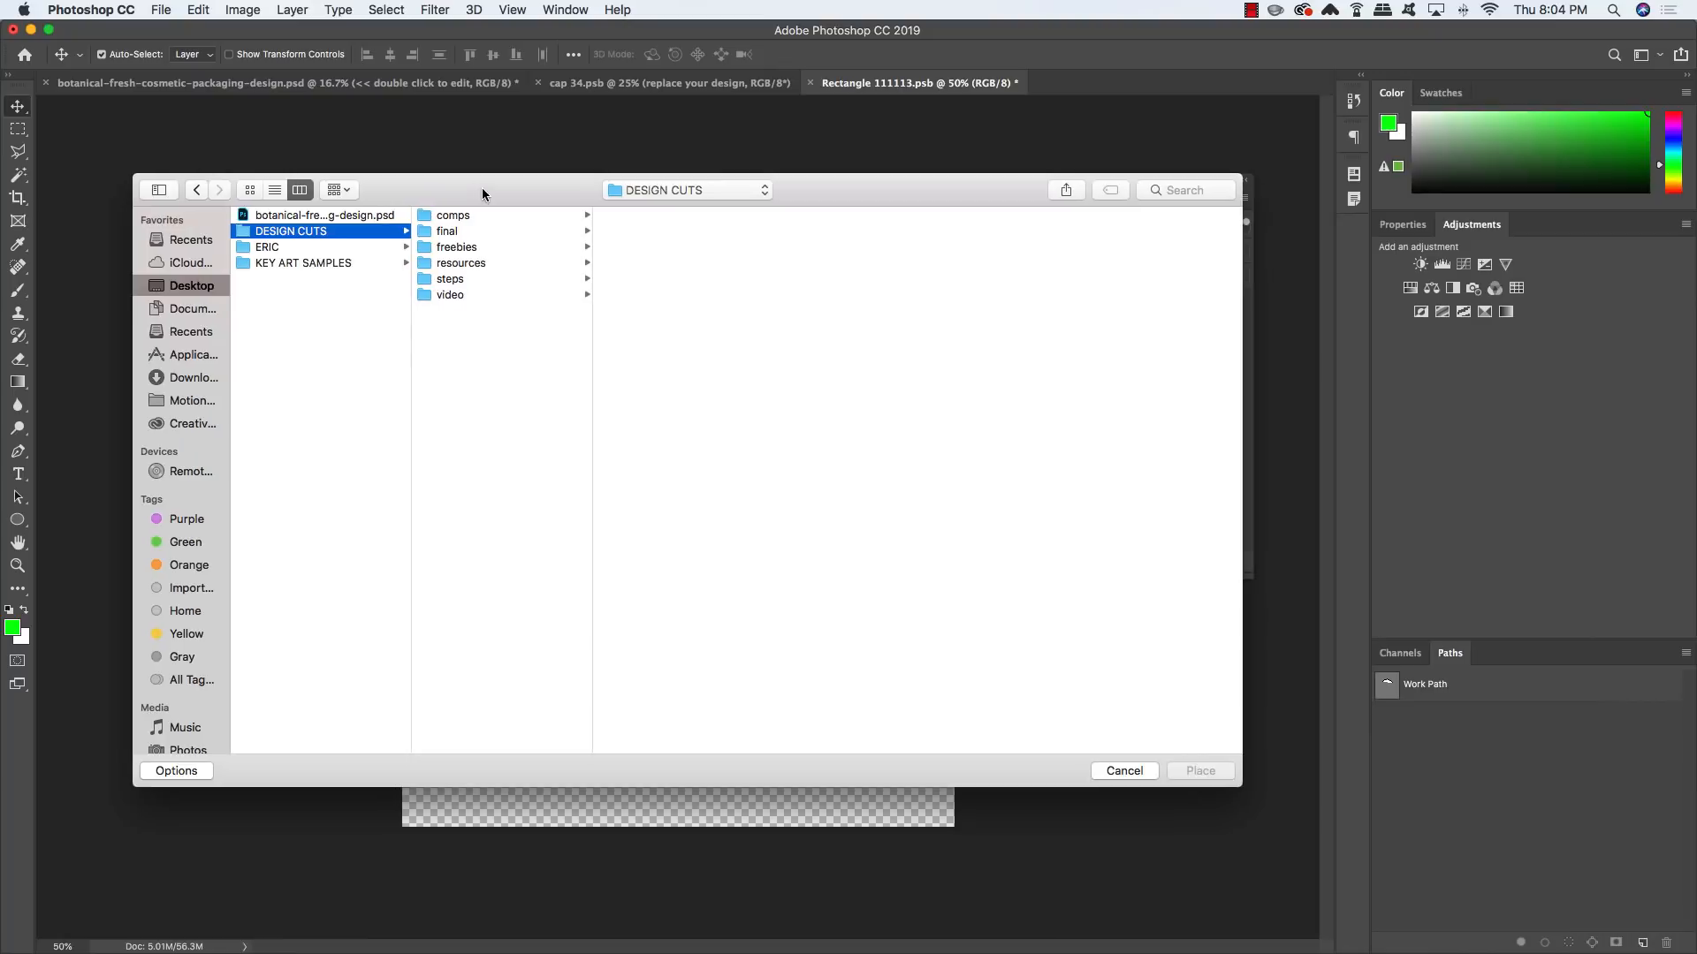
left_click(466, 249)
left_click(661, 232)
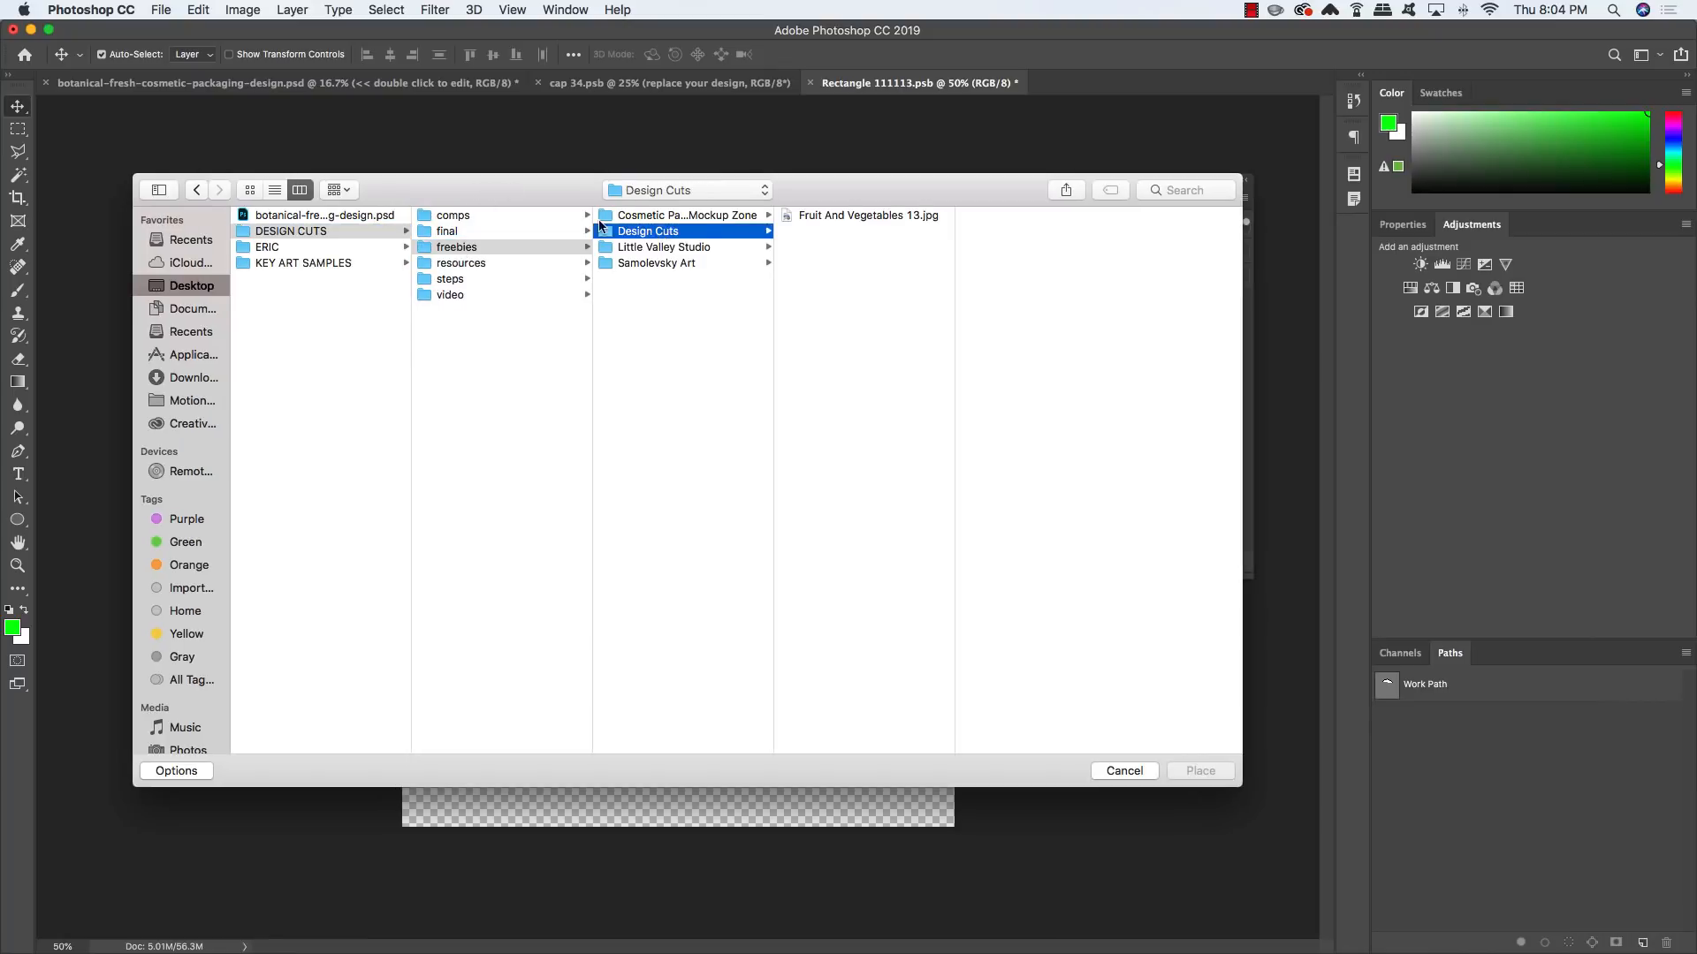
left_click(851, 215)
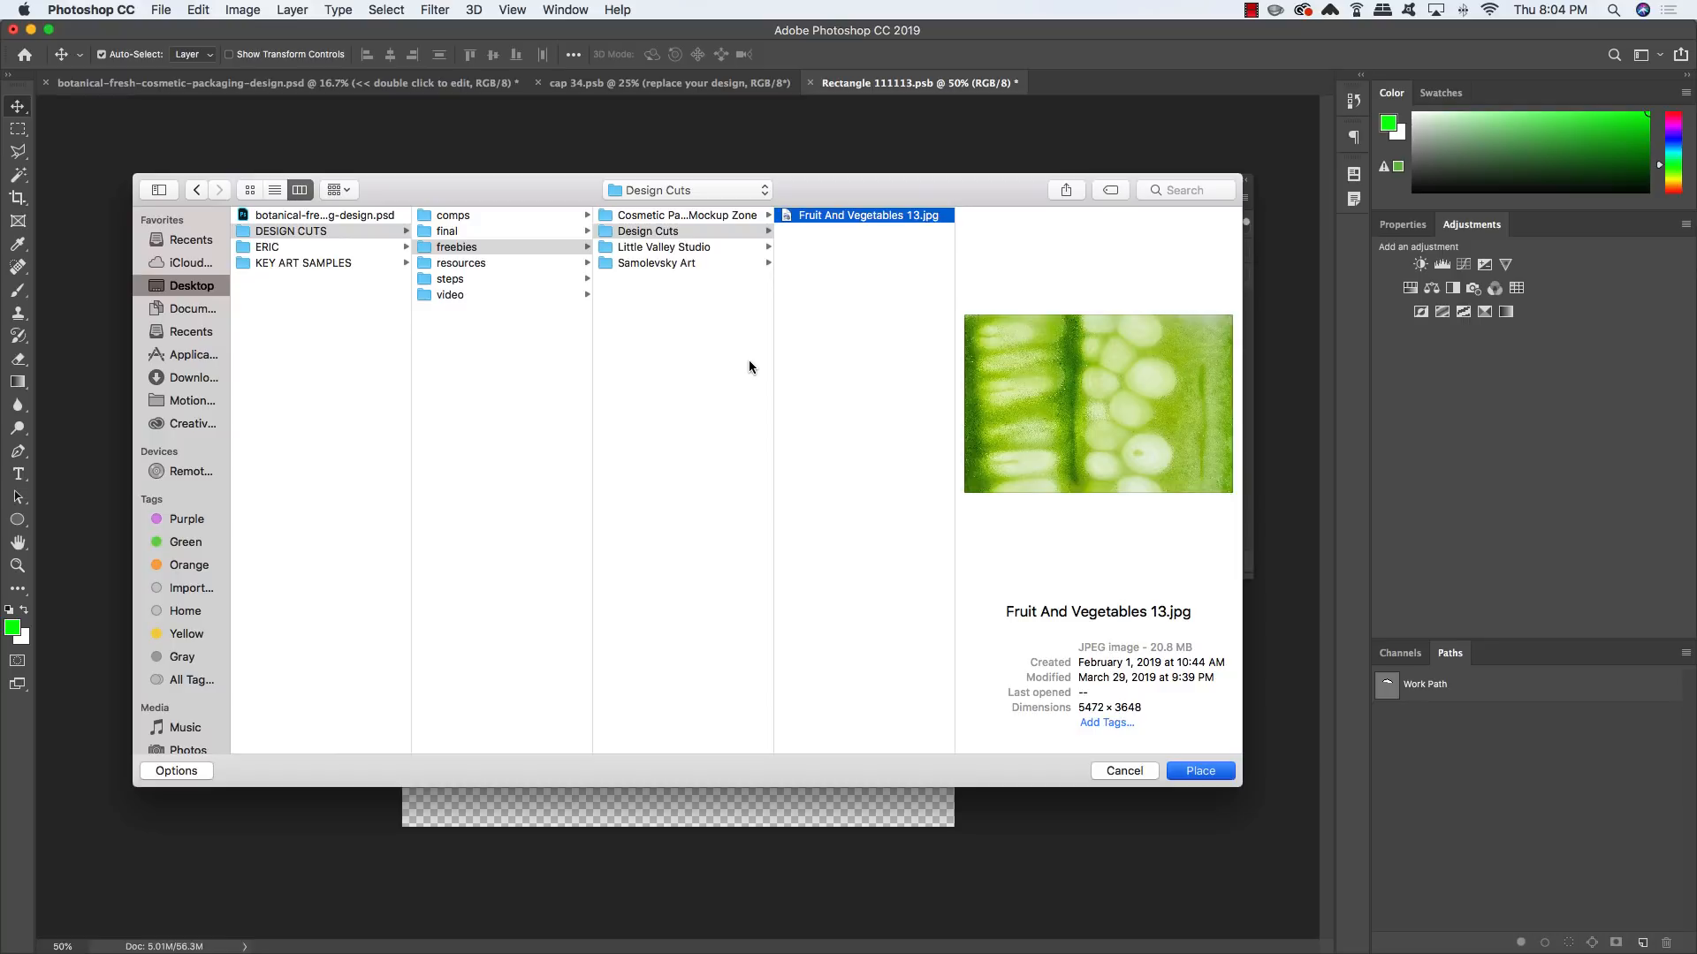
key("Return")
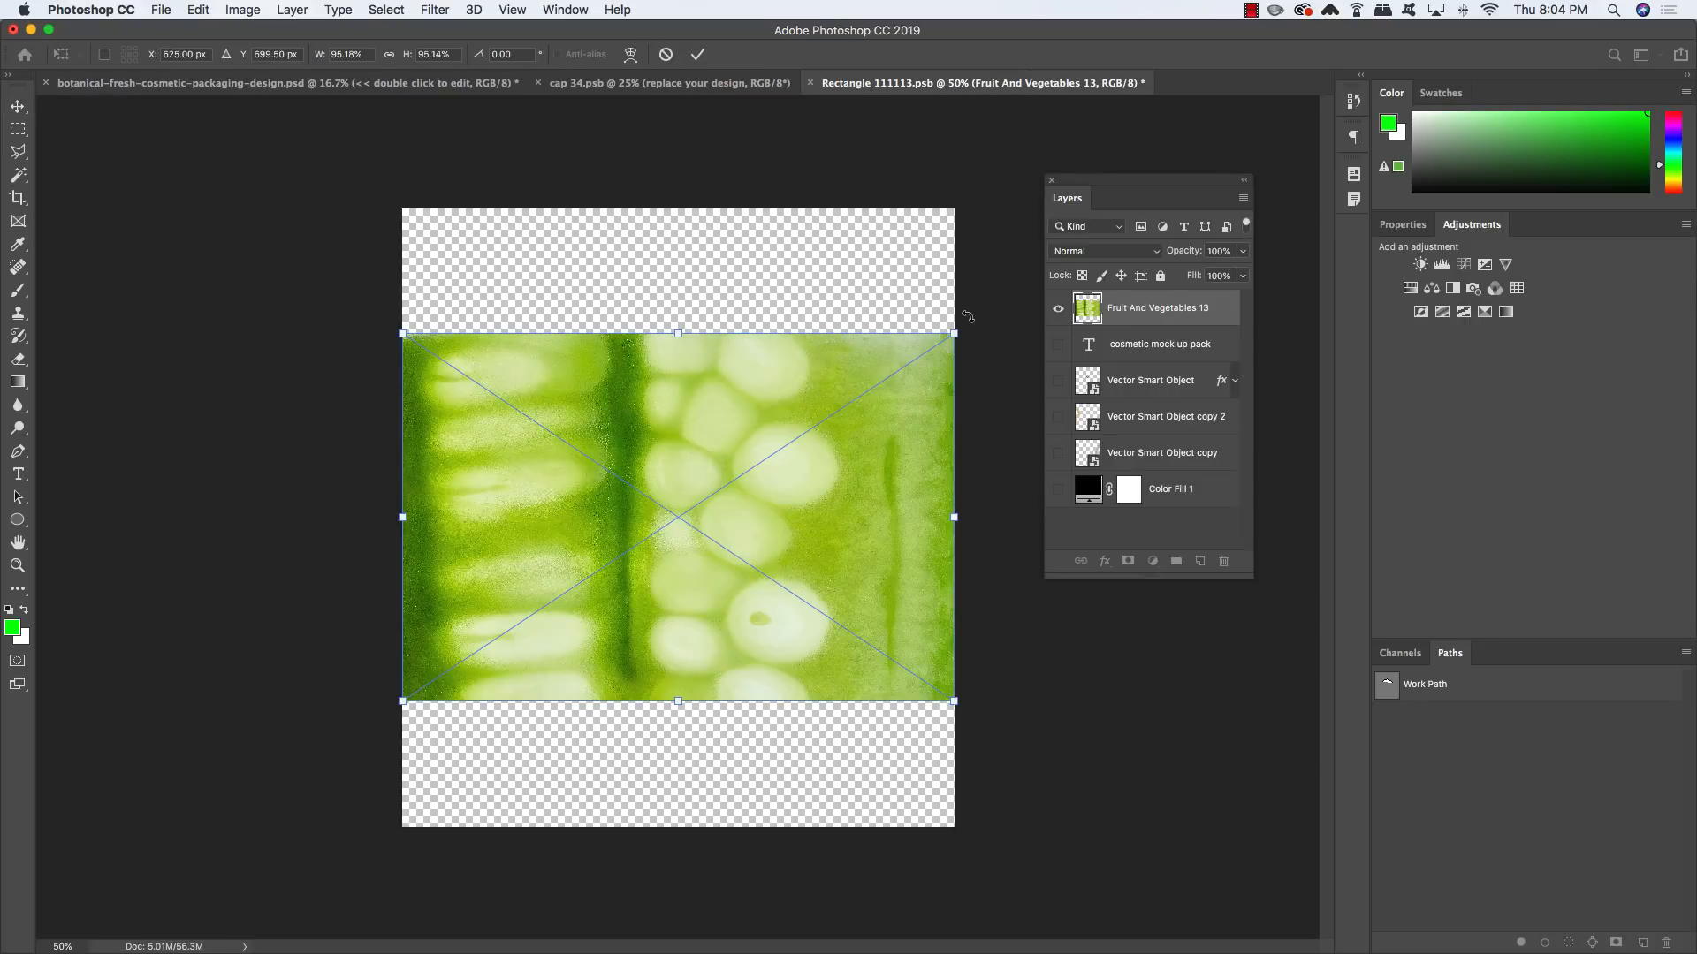
Scale the placed fruit photo to about 126% around its centre and accept the transform
left_click_drag(954, 334, 1014, 300)
left_click_drag(1030, 284, 1048, 280)
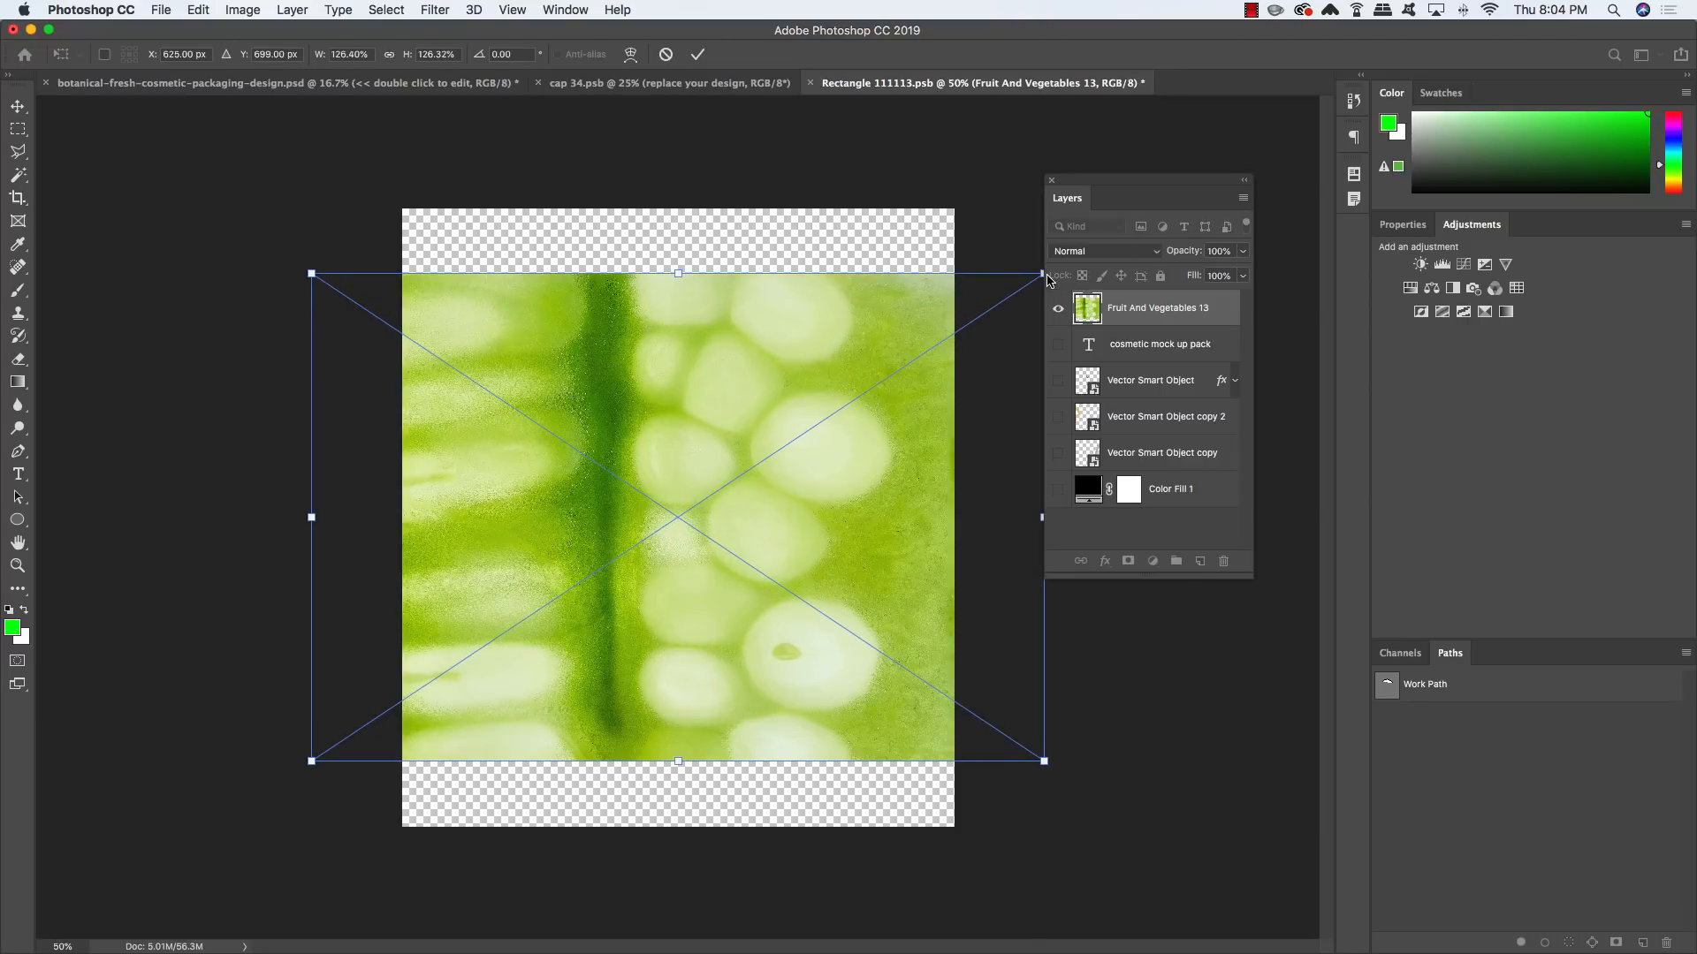
key("Return")
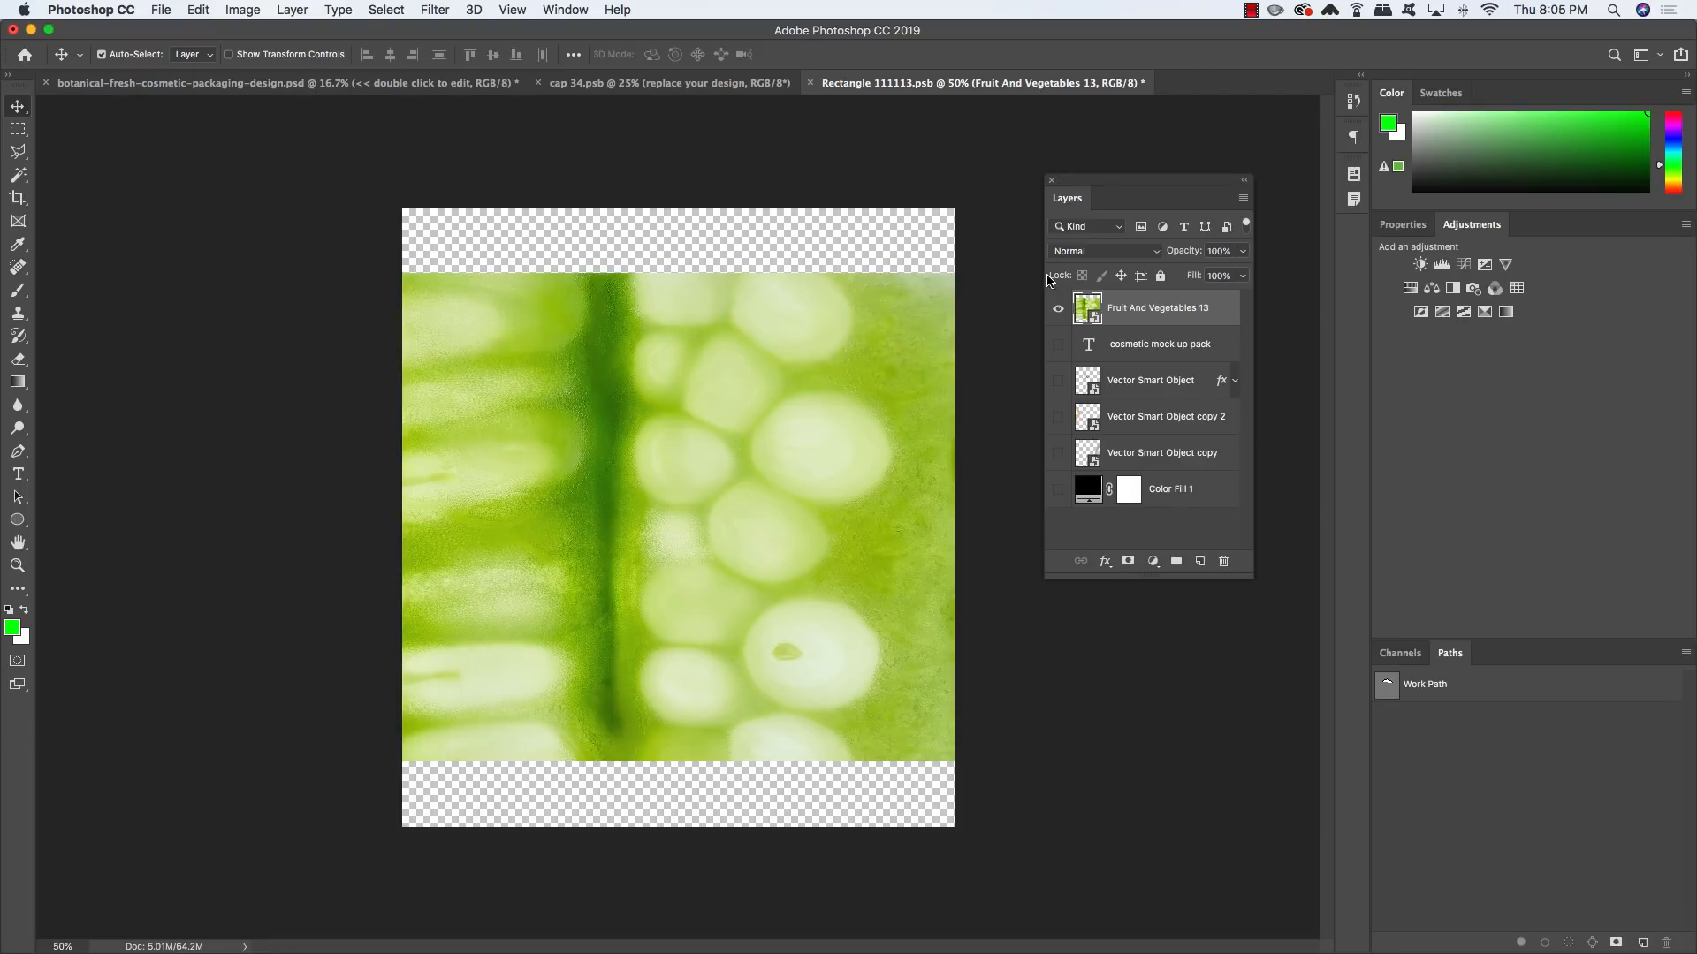
Draw a circle shape about 538 px across with black fill and no stroke, near the middle of the canvas
key("u")
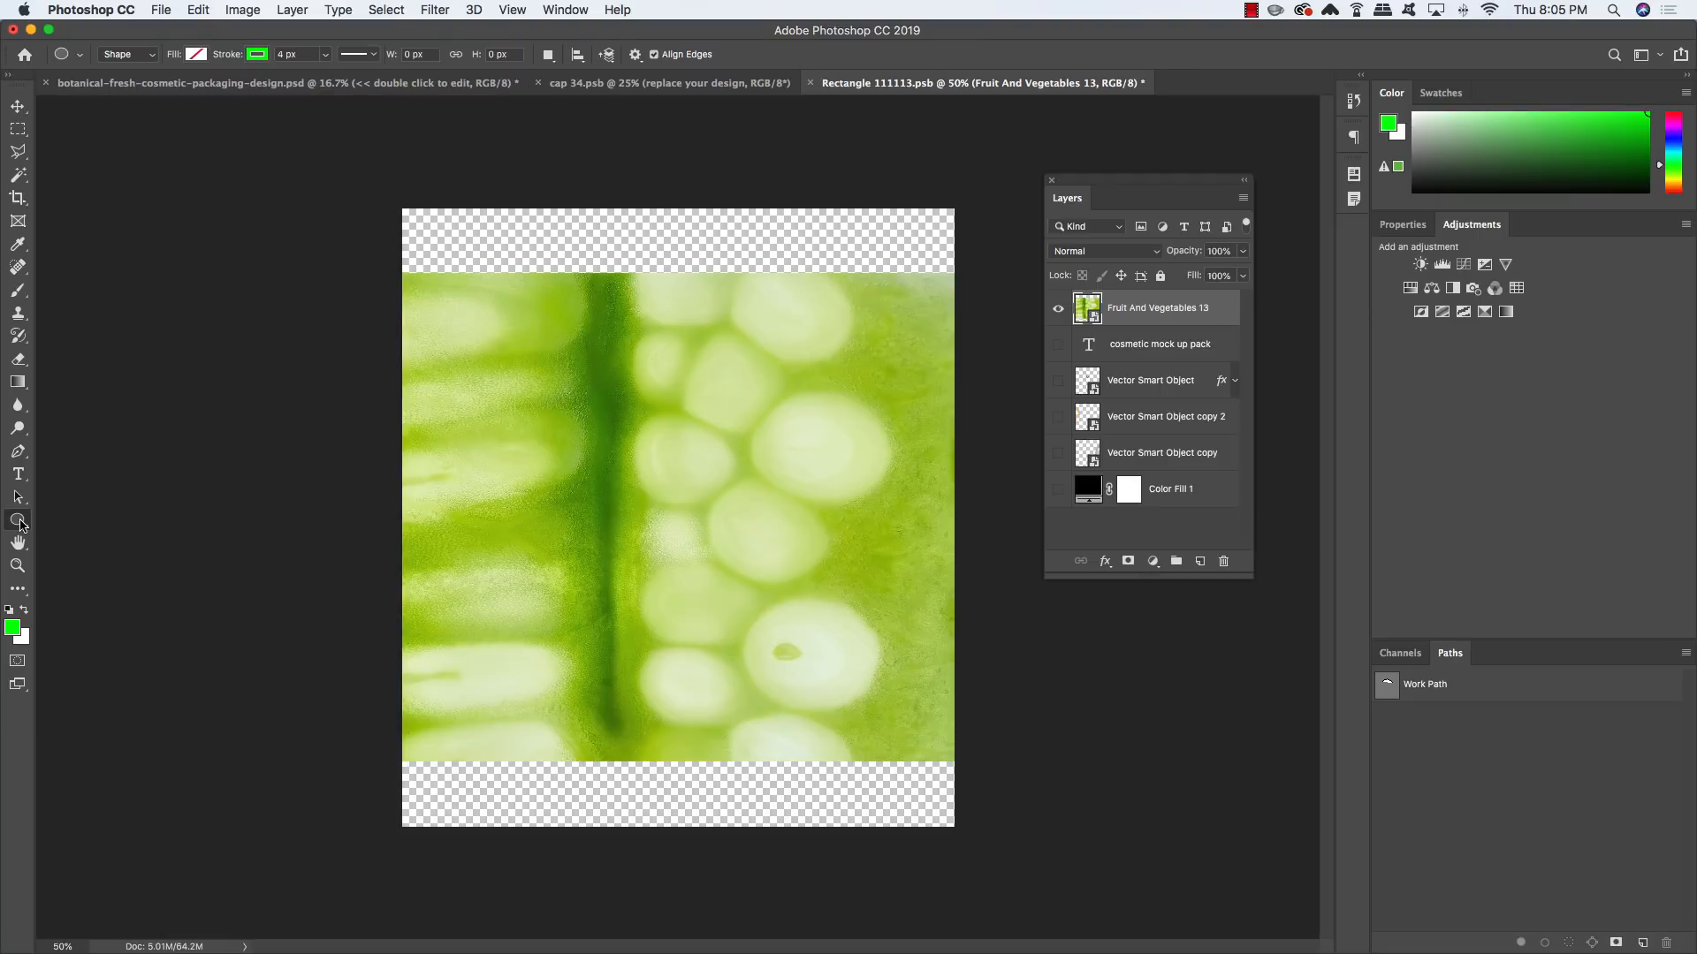
left_click(257, 56)
left_click(257, 56)
left_click(258, 55)
left_click(181, 89)
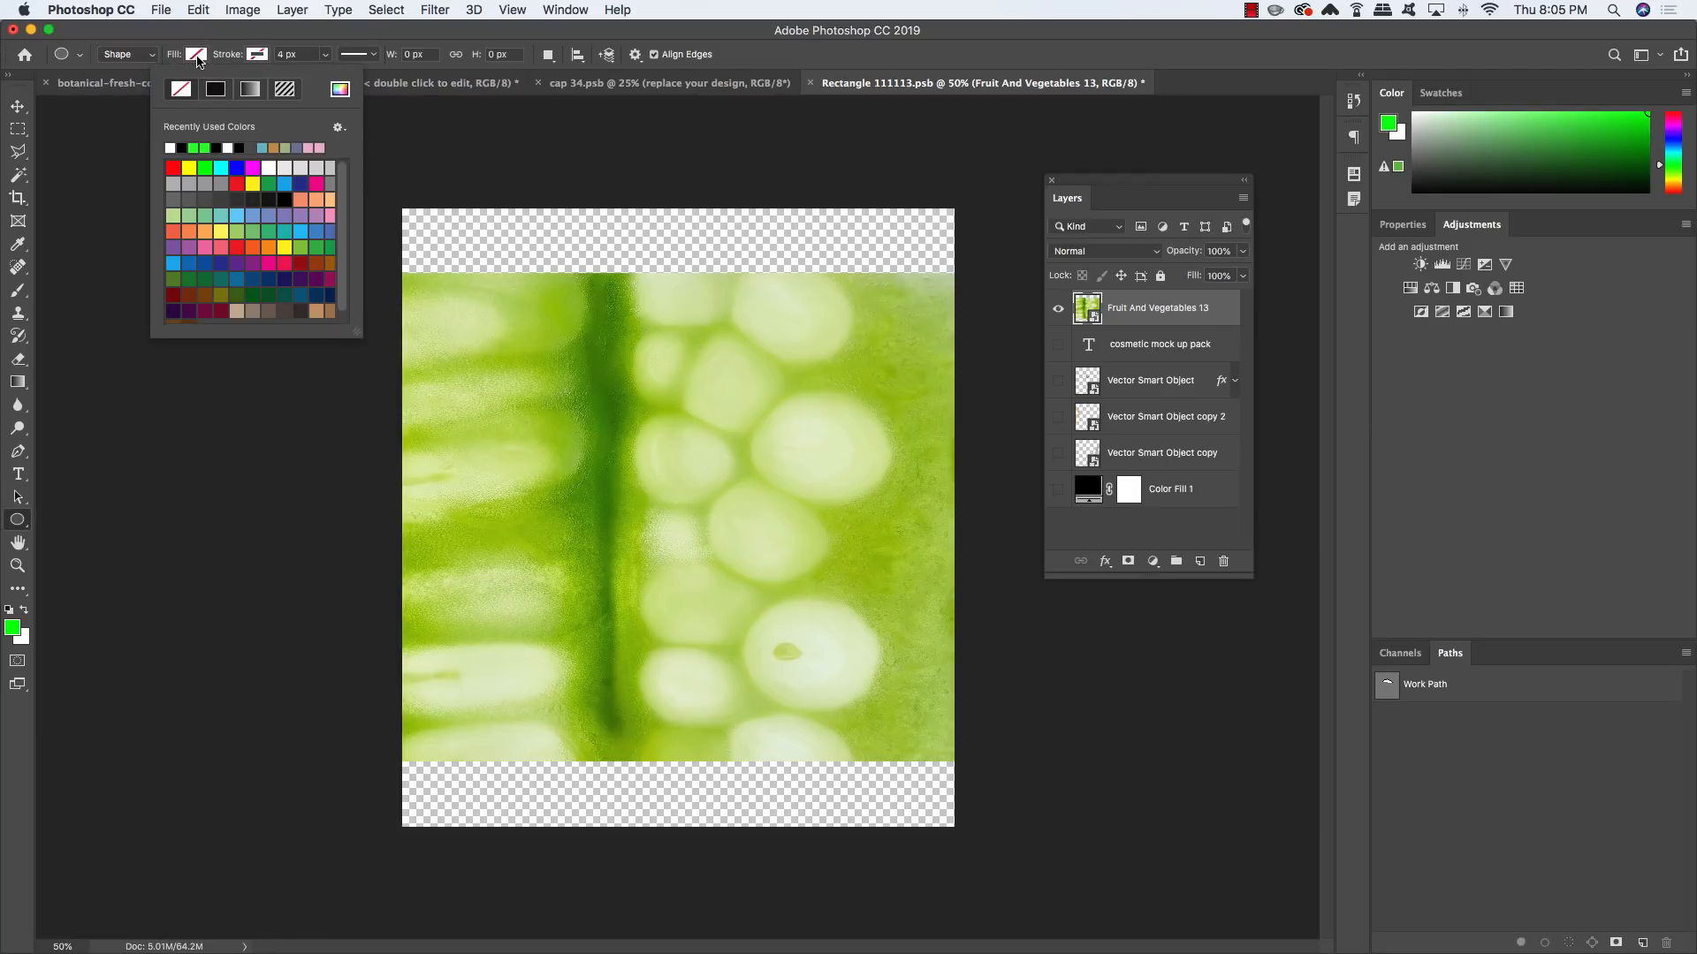
left_click(196, 56)
left_click(121, 147)
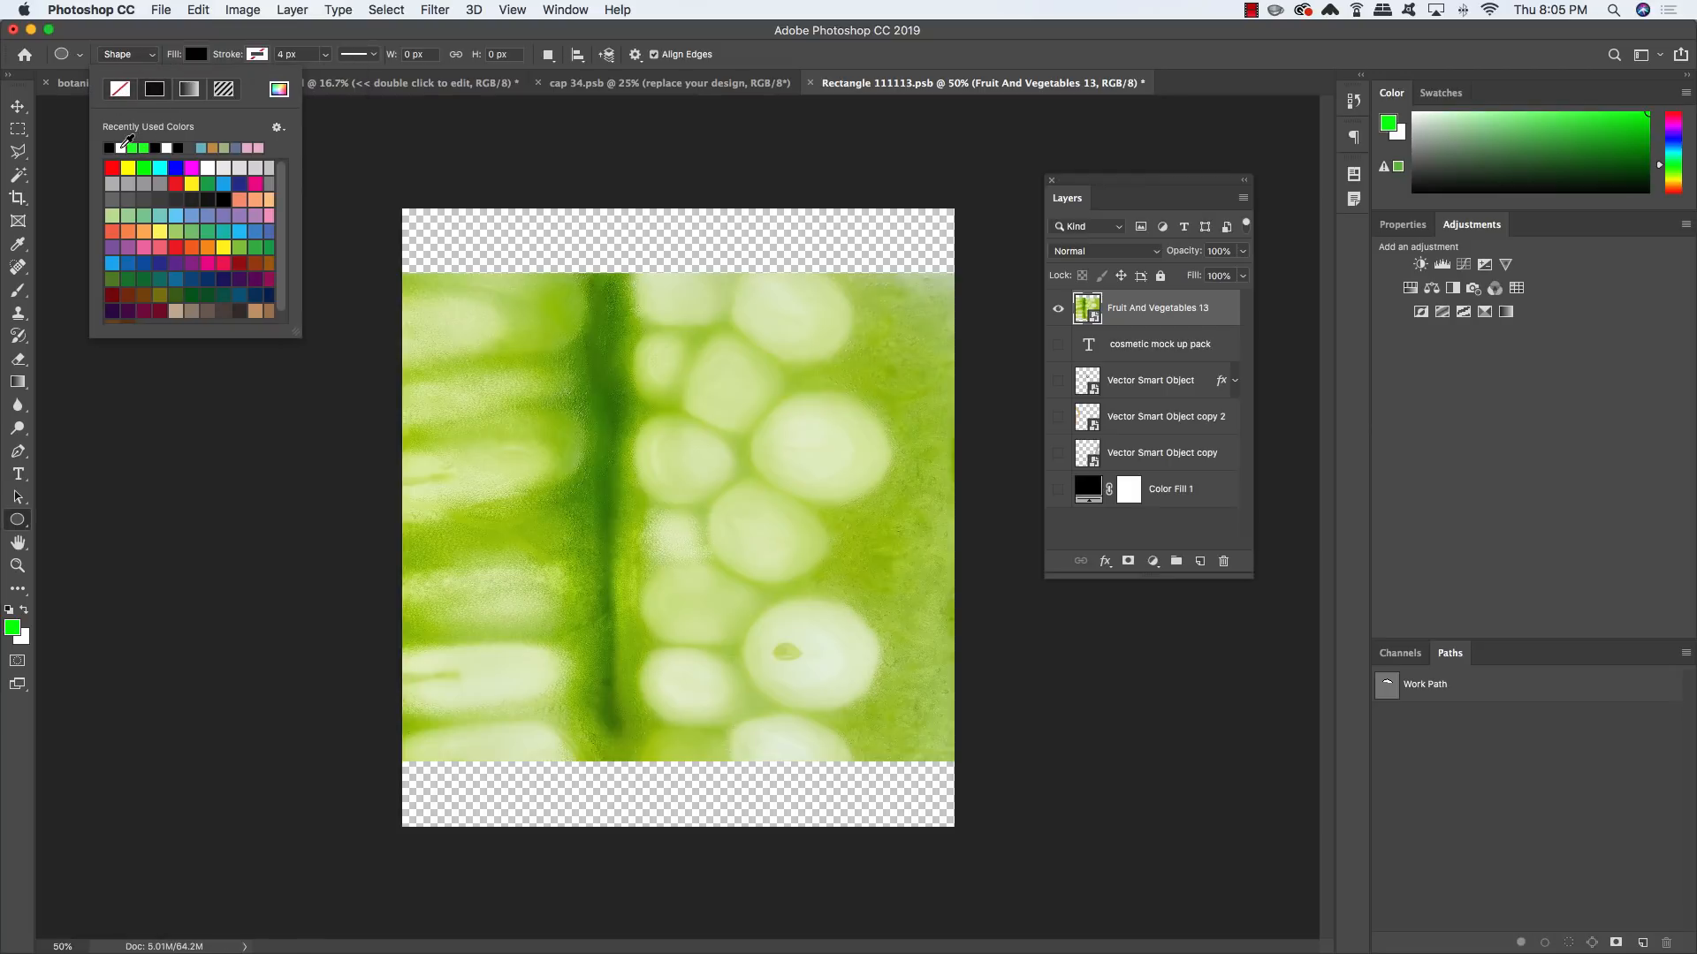
left_click(537, 364)
left_click_drag(537, 364, 845, 607)
key("space")
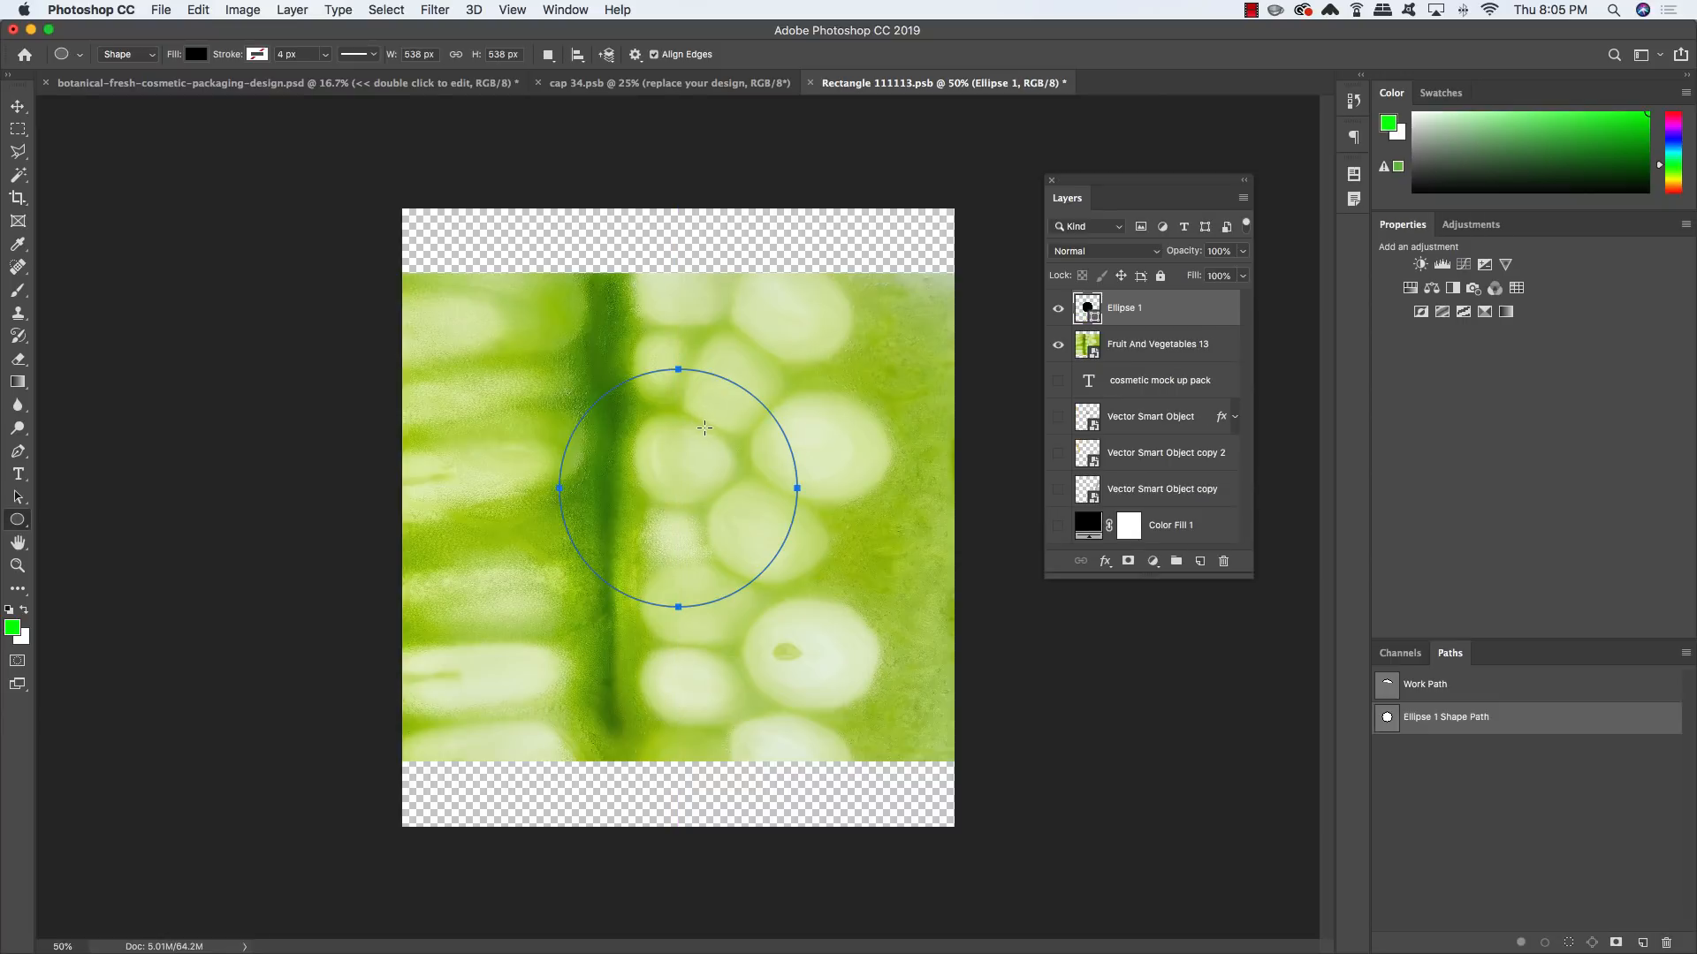
Move the circle layer below the Fruit And Vegetables 13 photo and clip the photo to the circle
key("v")
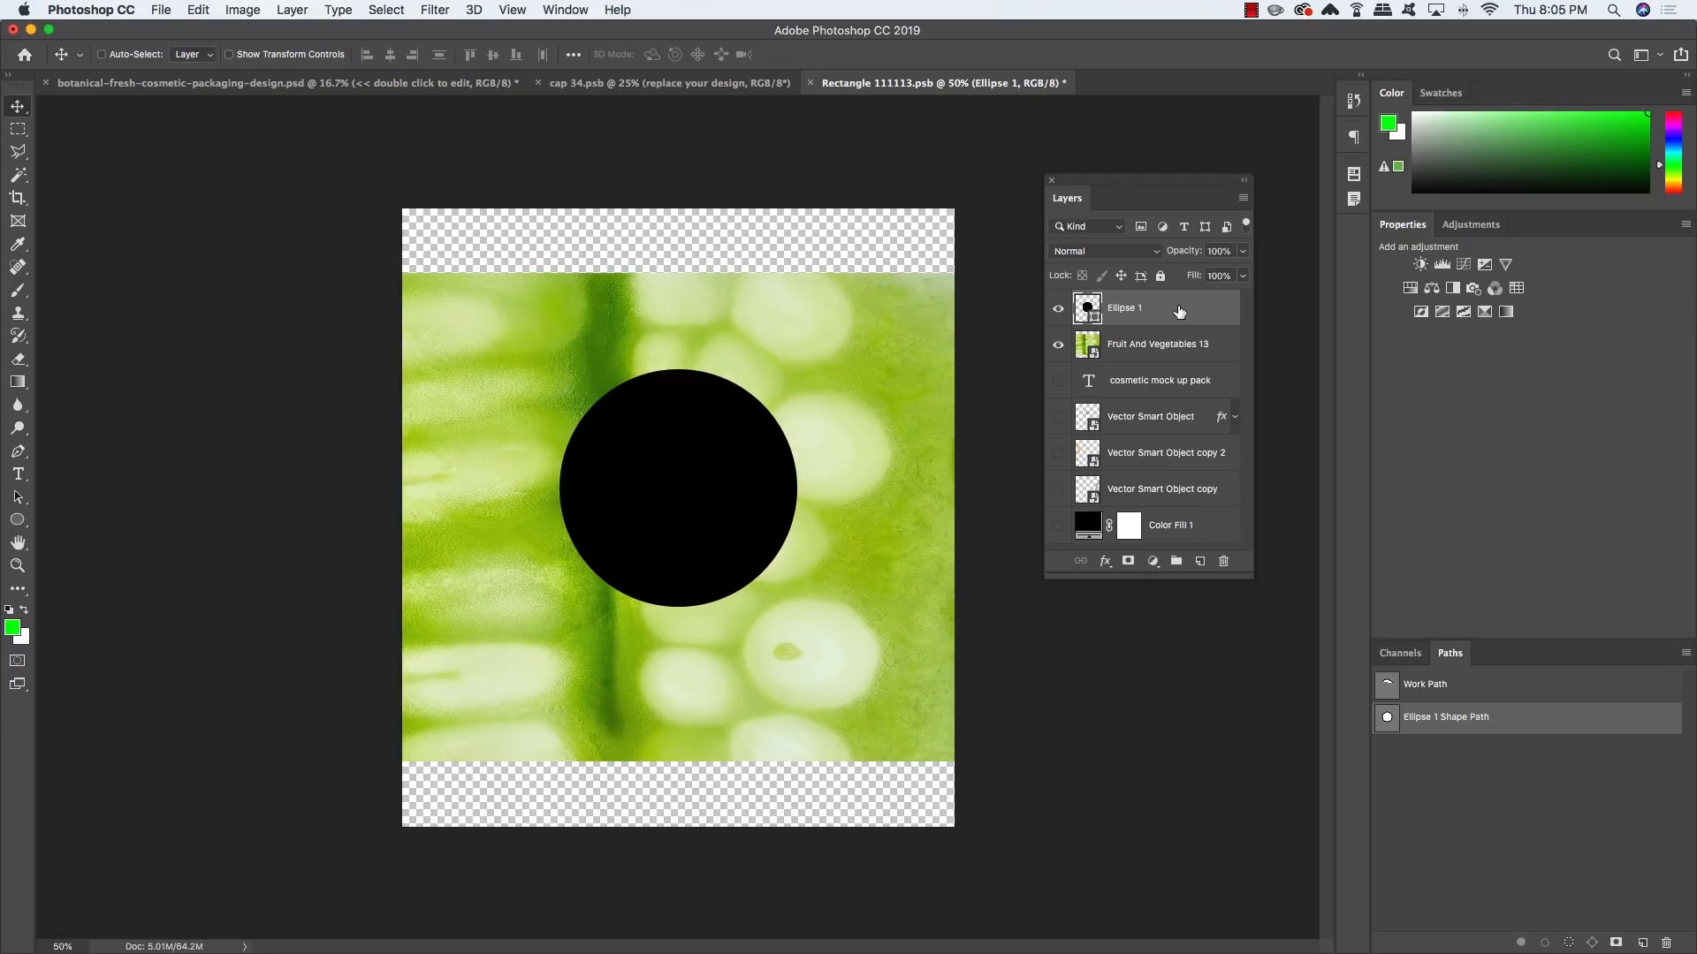
key("super+bracketleft")
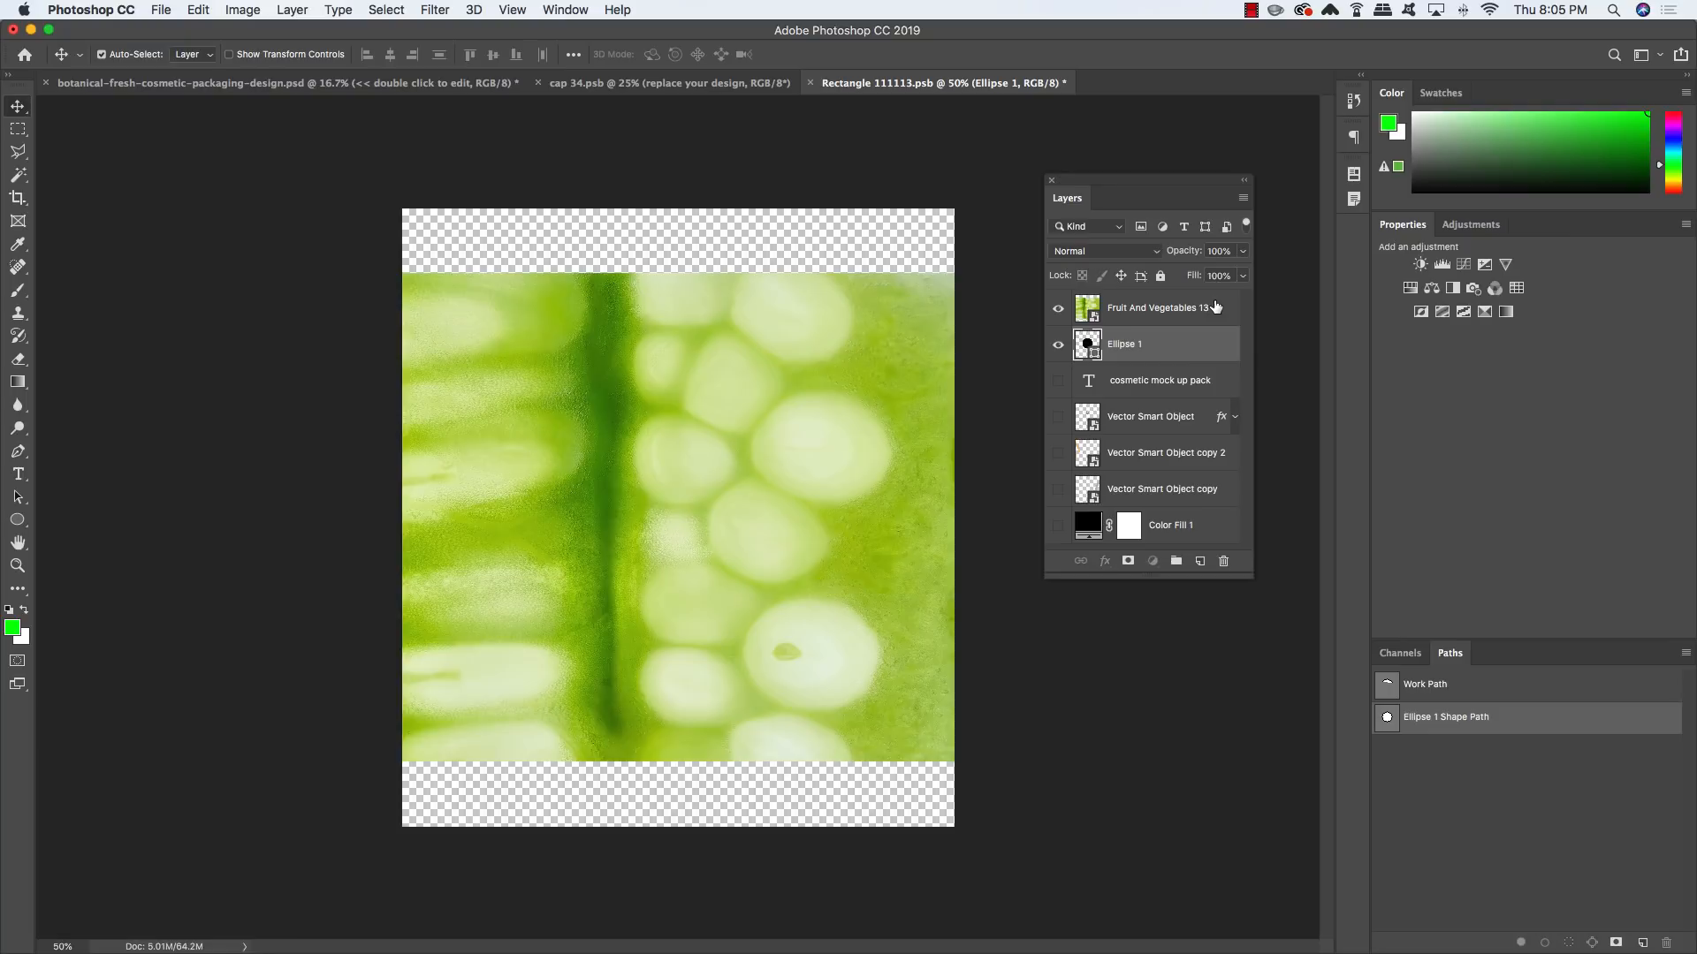
left_click(1199, 310)
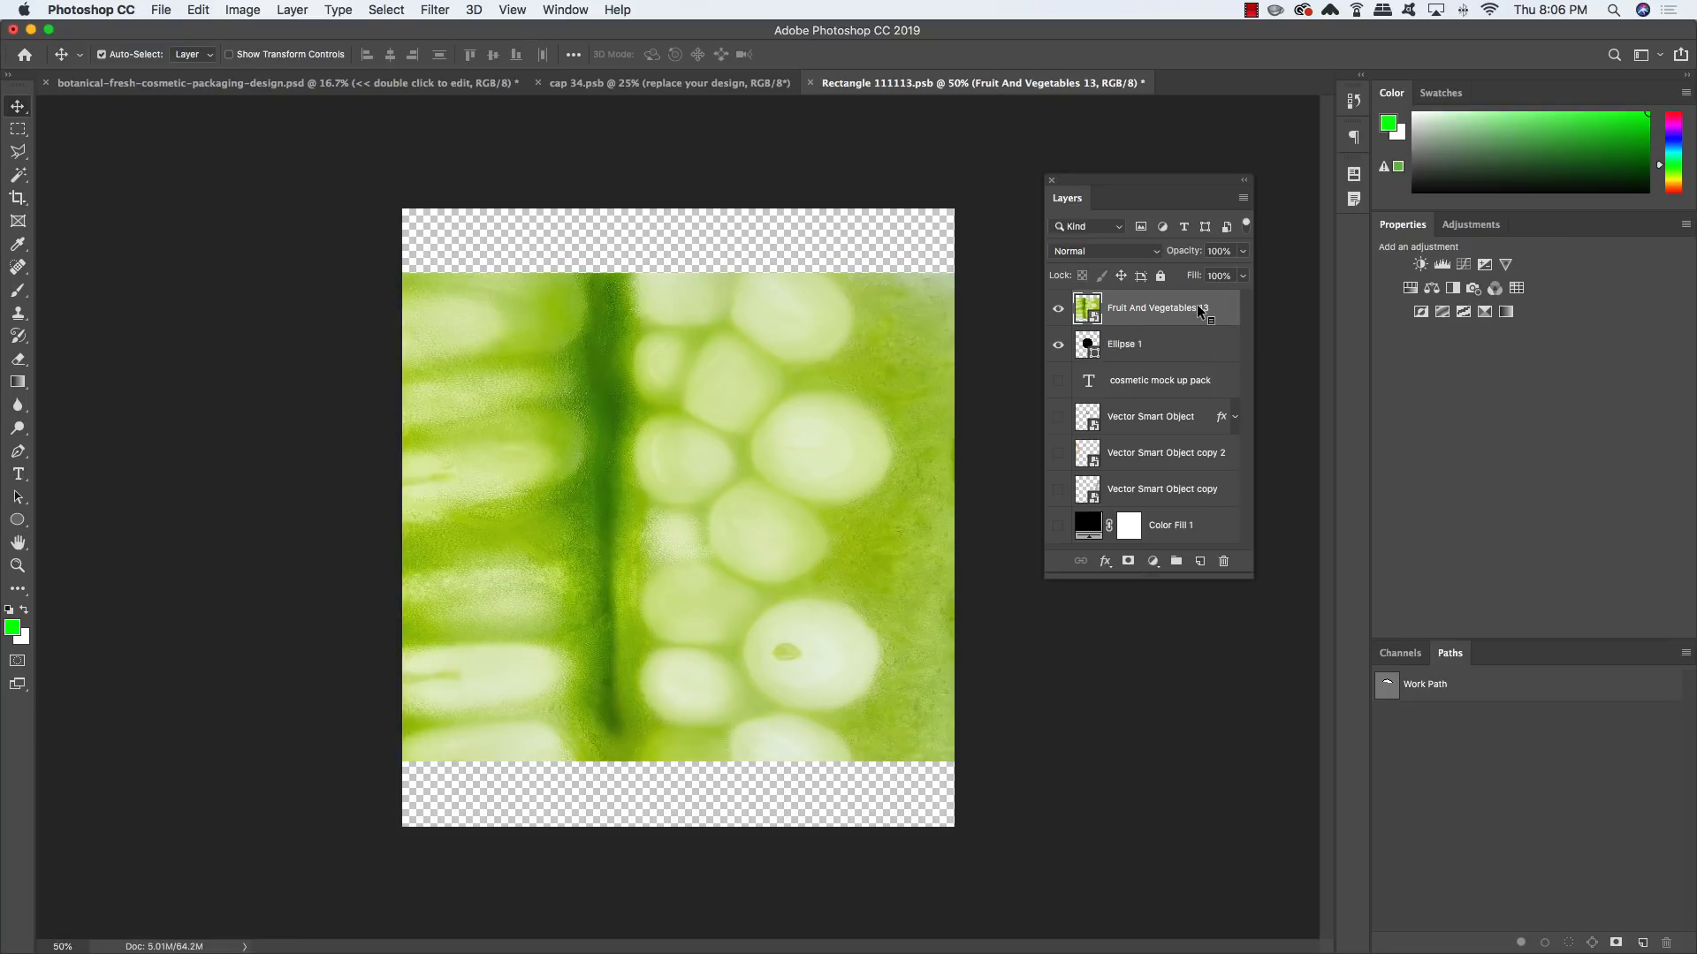
right_click(1197, 304)
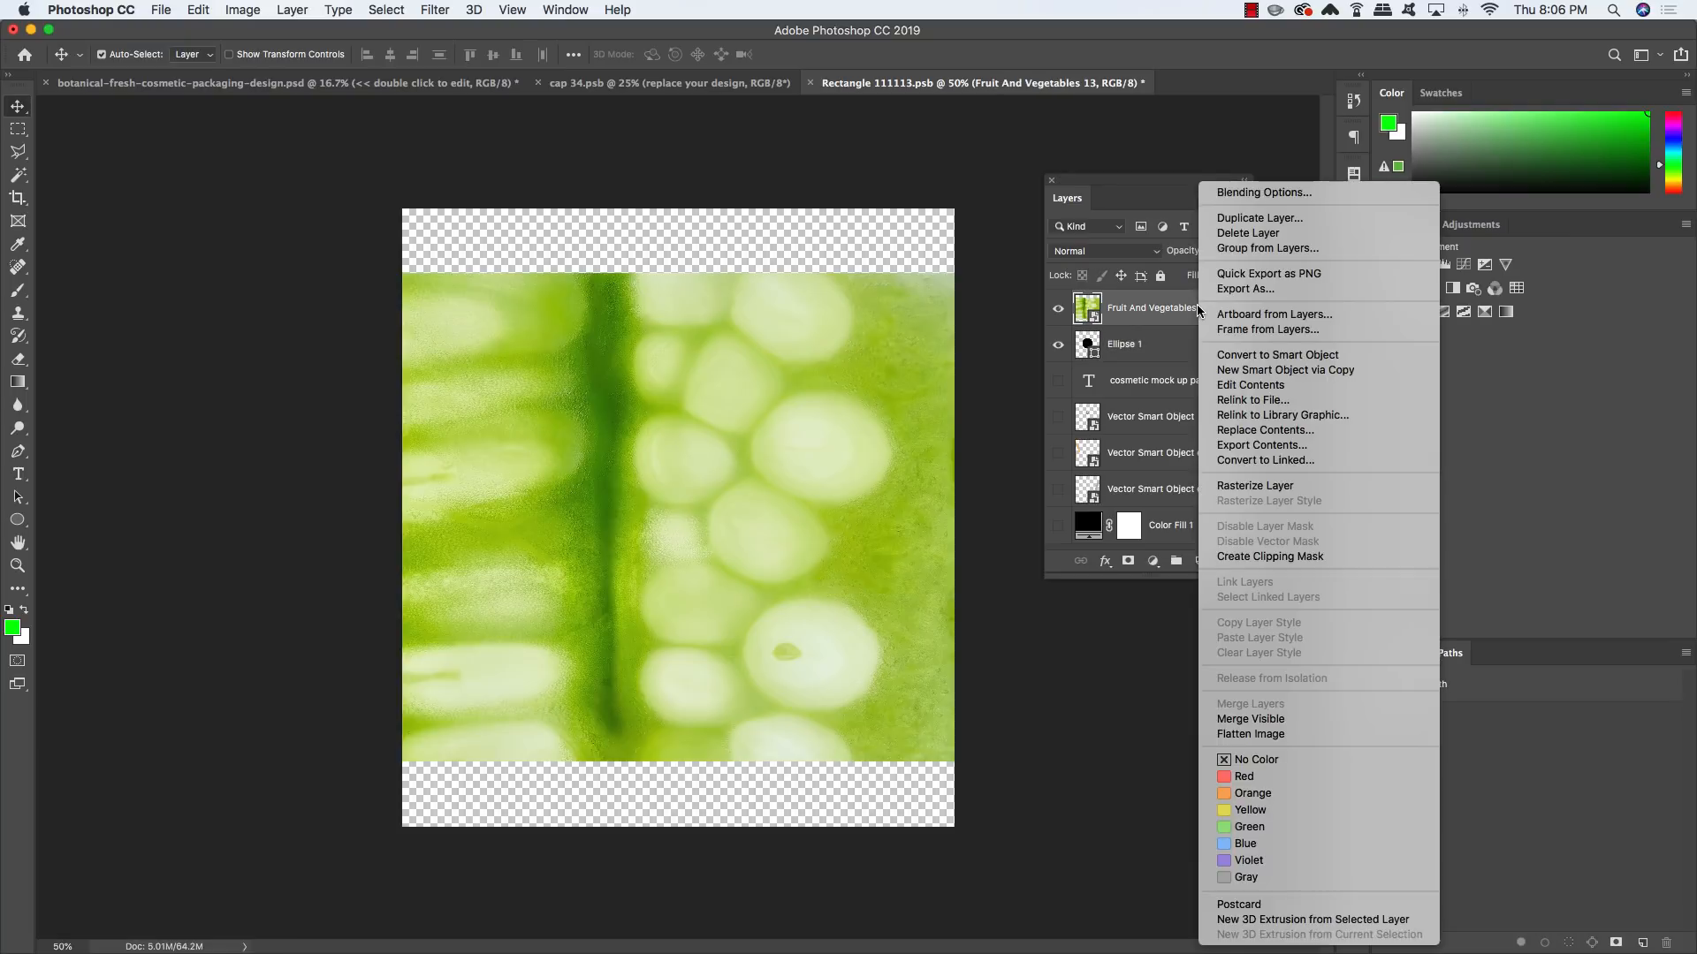
left_click(1272, 556)
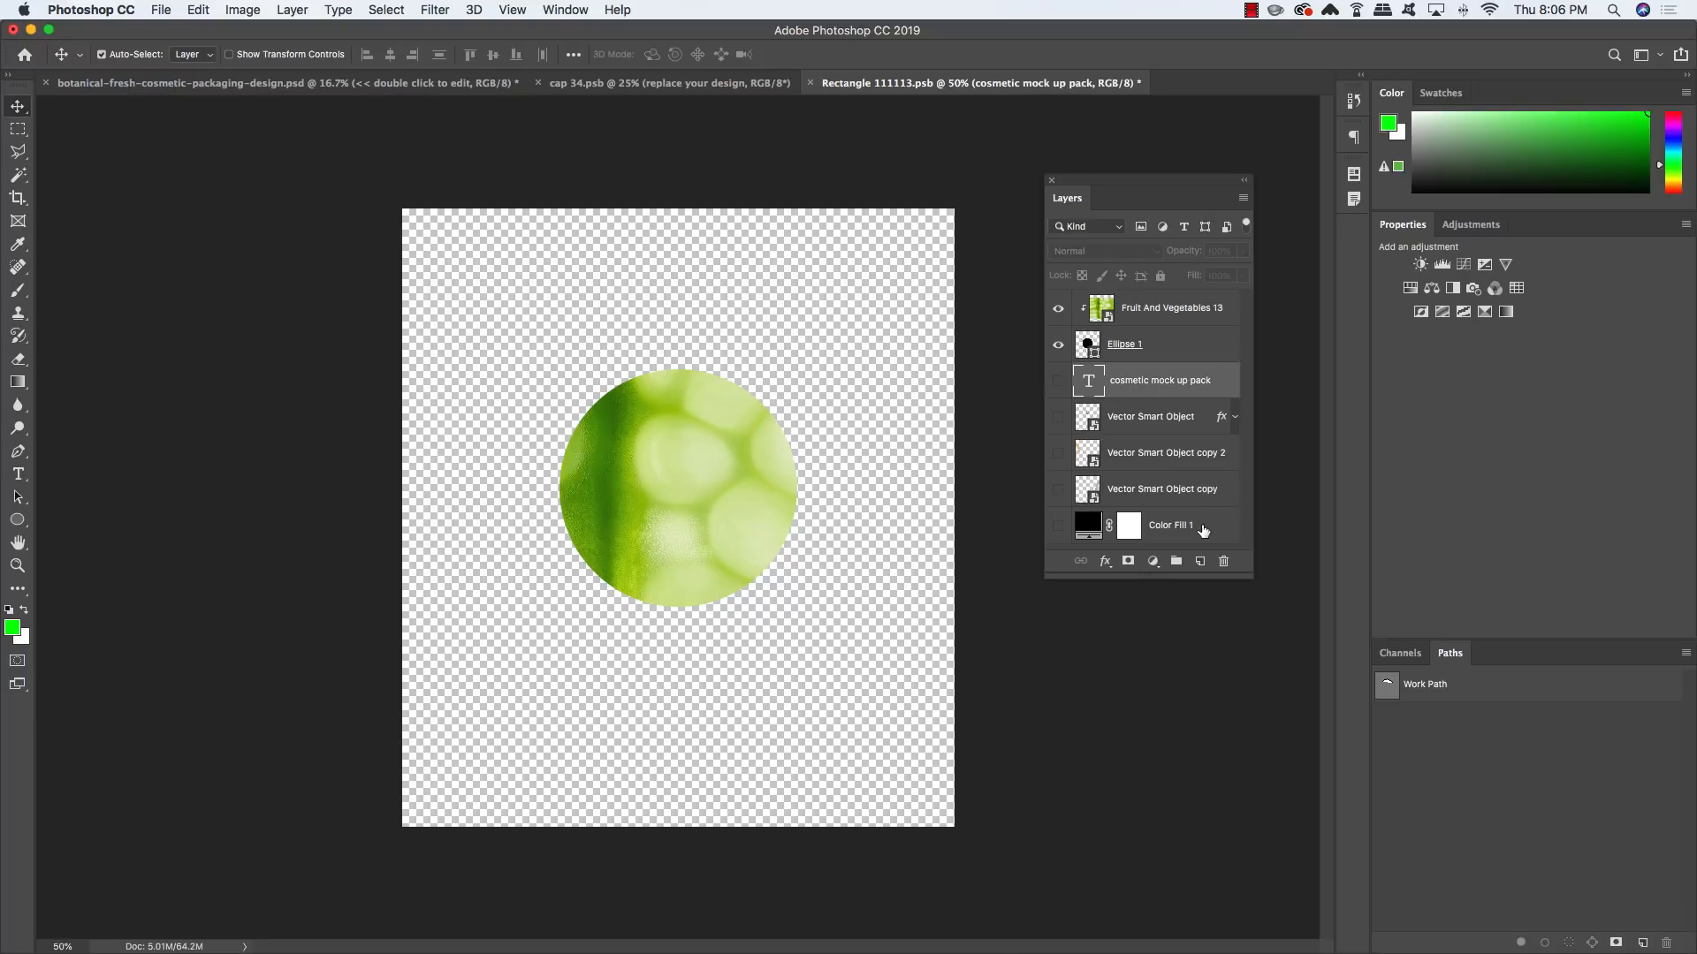
Delete the hidden original layers from the mock up text through Color Fill 1, and group the circle and photo as LOGO
left_click(1203, 529, "shift")
key("Delete")
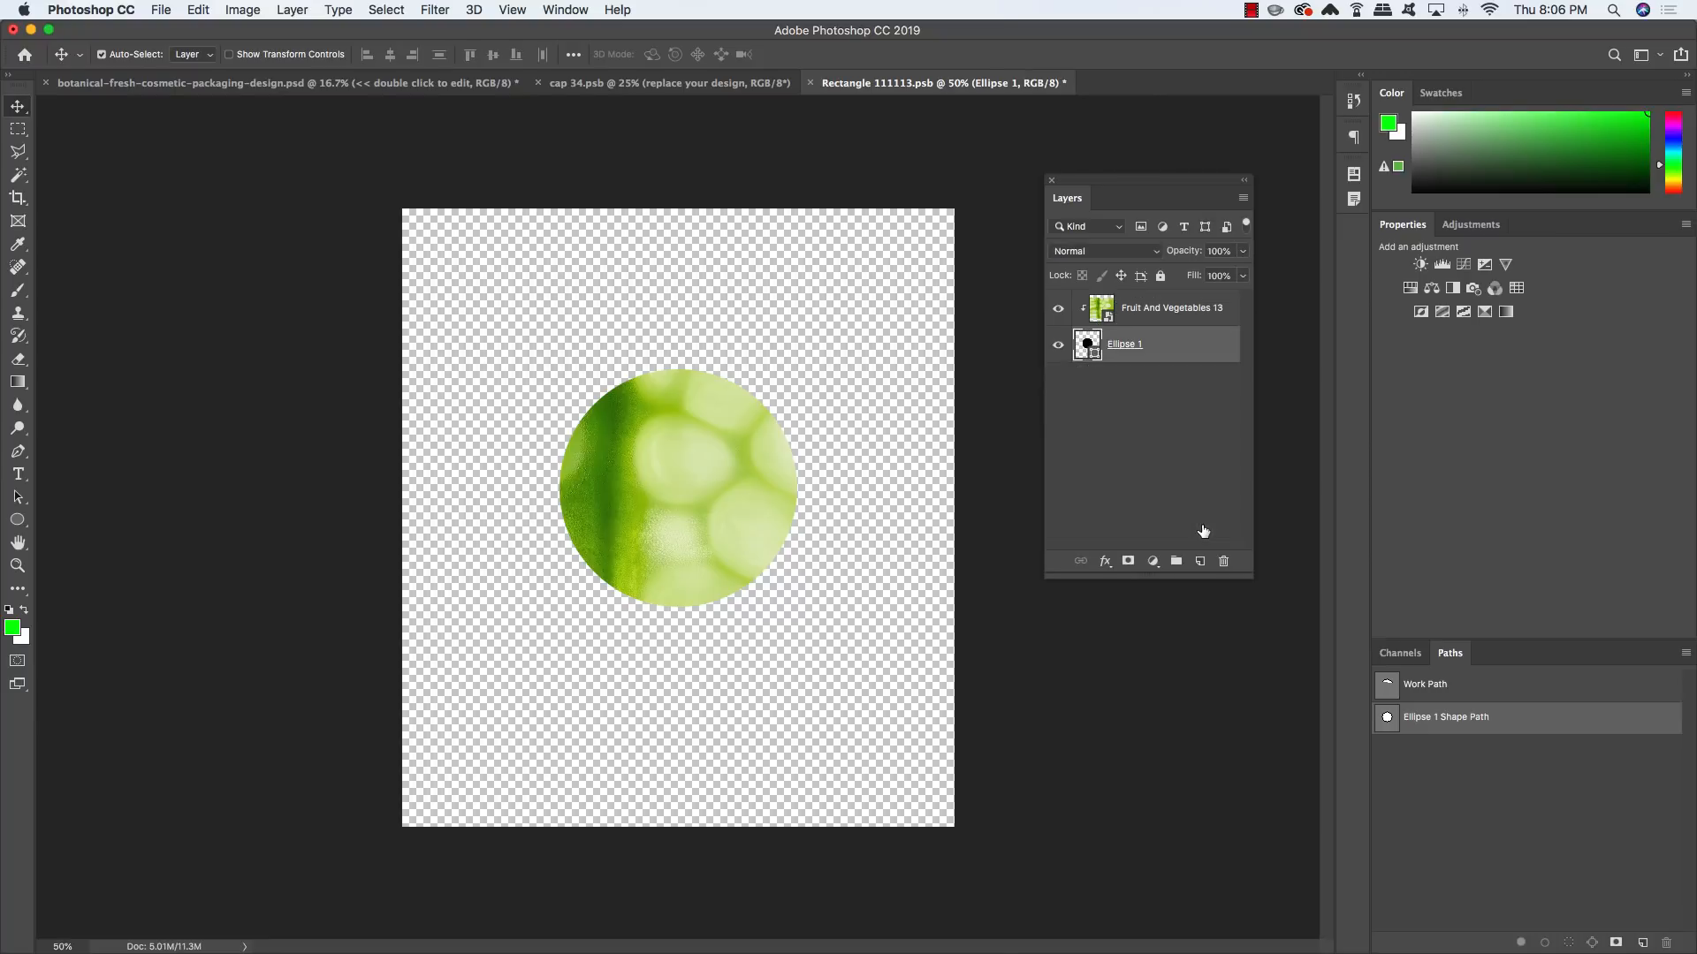
left_click(1176, 313, "shift")
key("super+e")
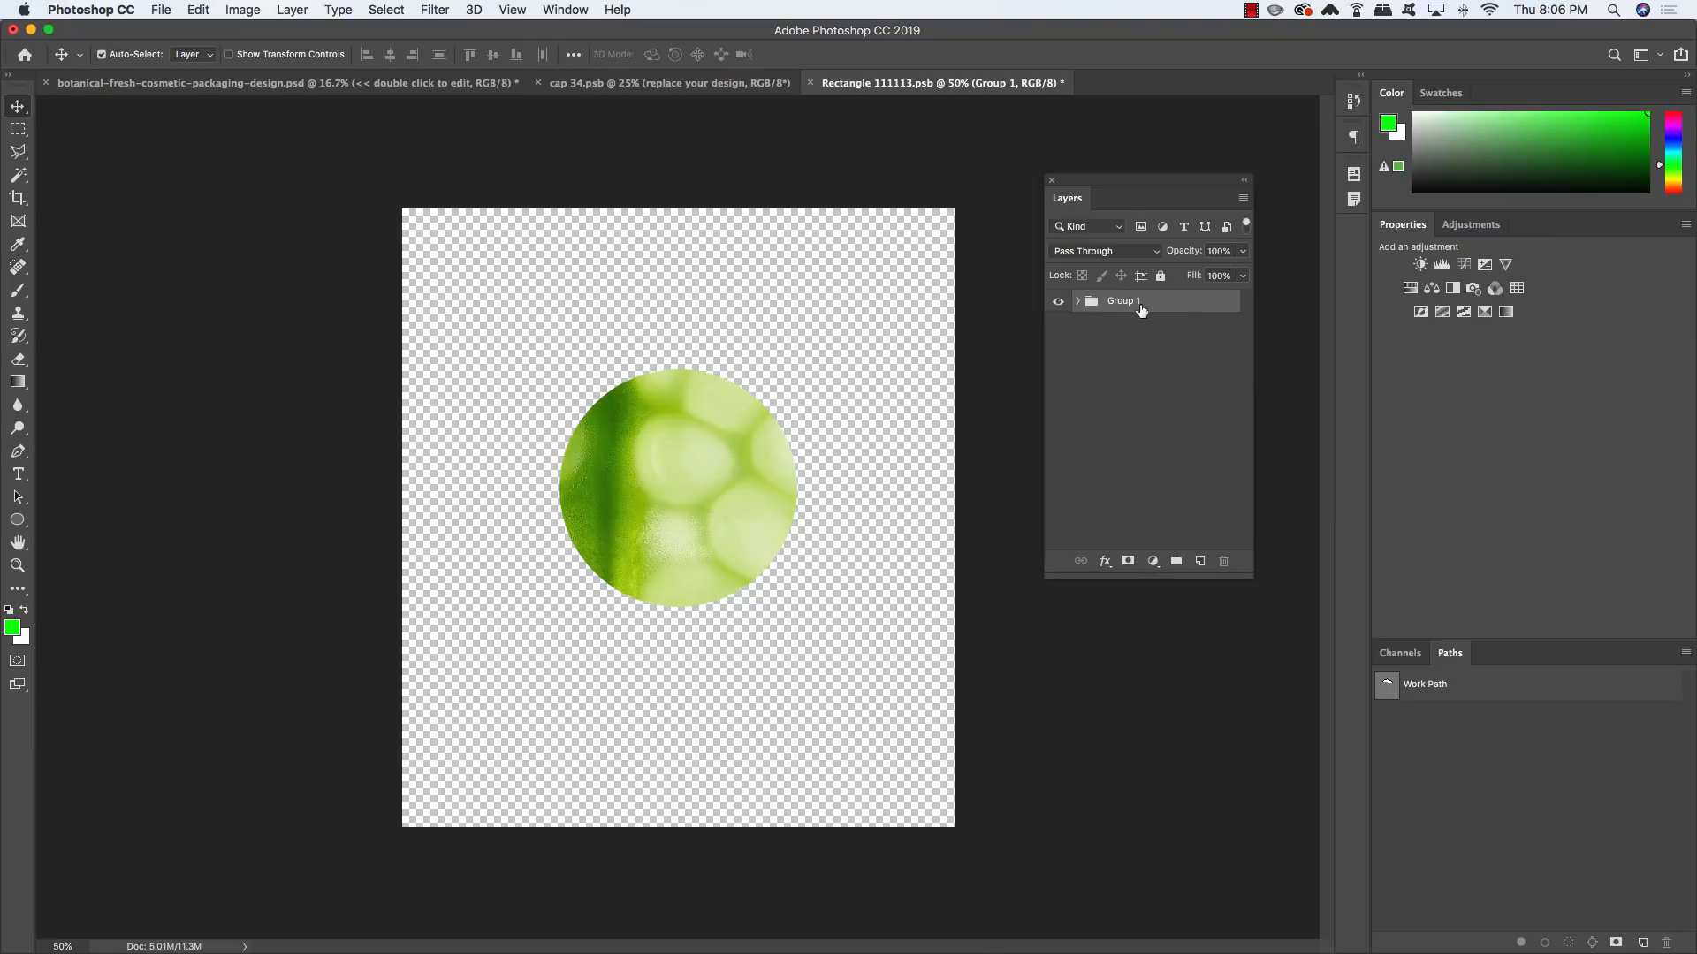
double_click(1125, 301)
type("LOGO")
key("Return")
Start a black capital B as text on a new layer over the green circle and bring up the character settings
left_click(1200, 562)
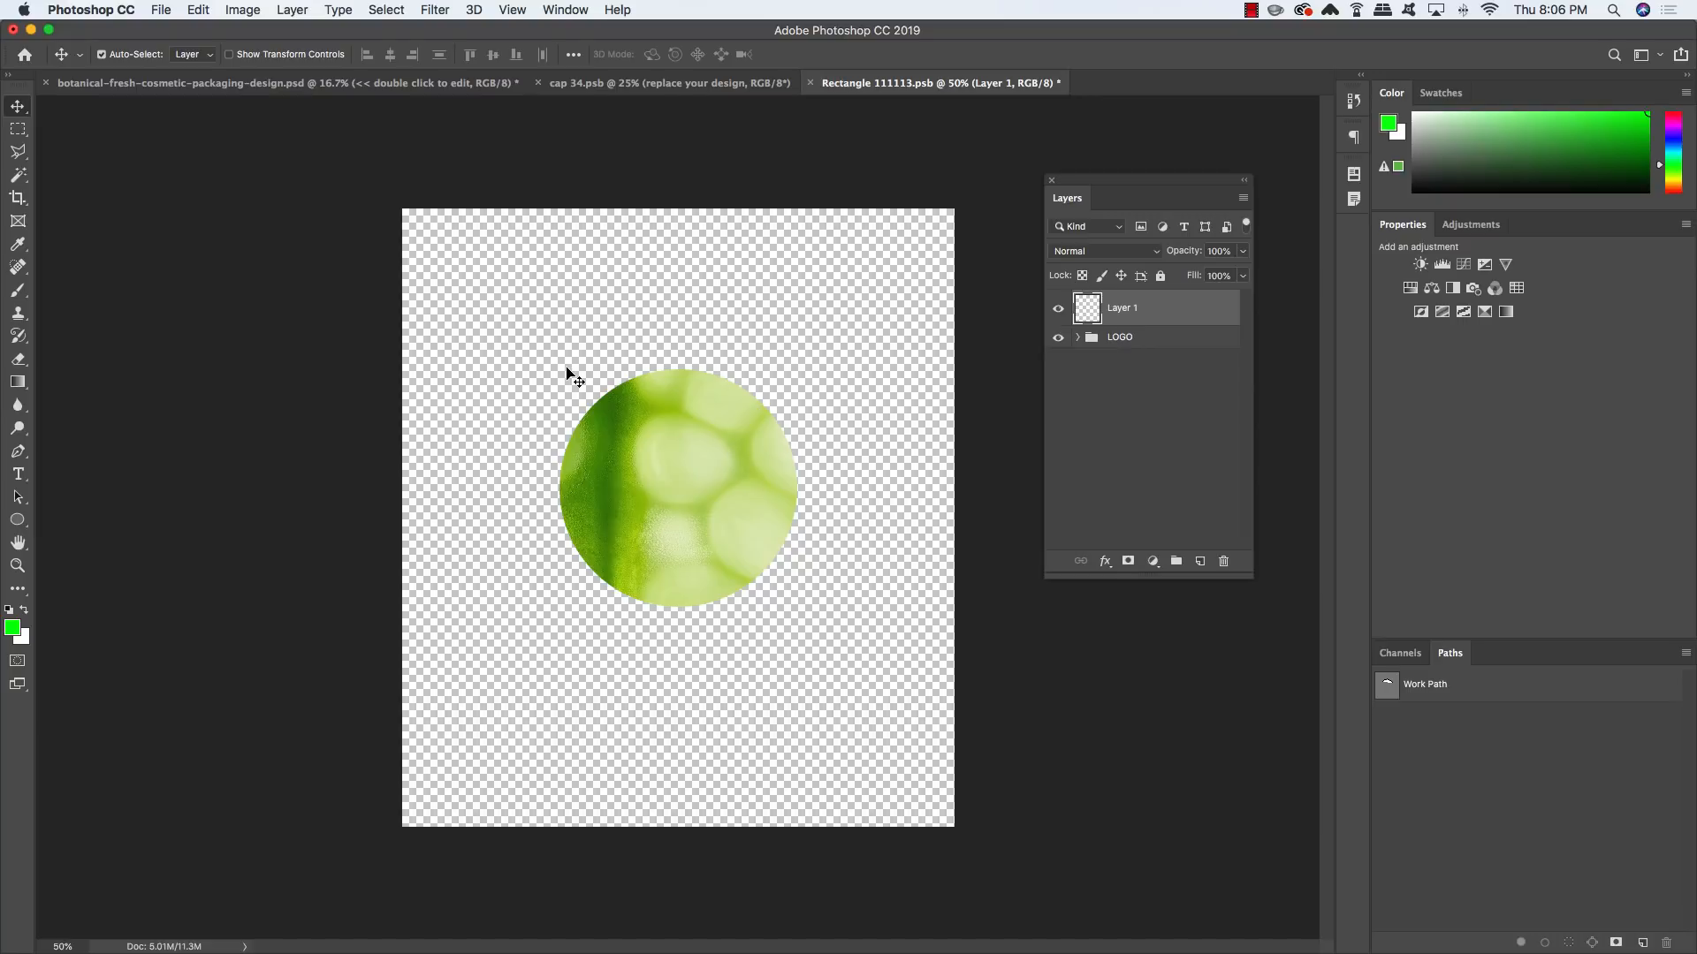
key("d")
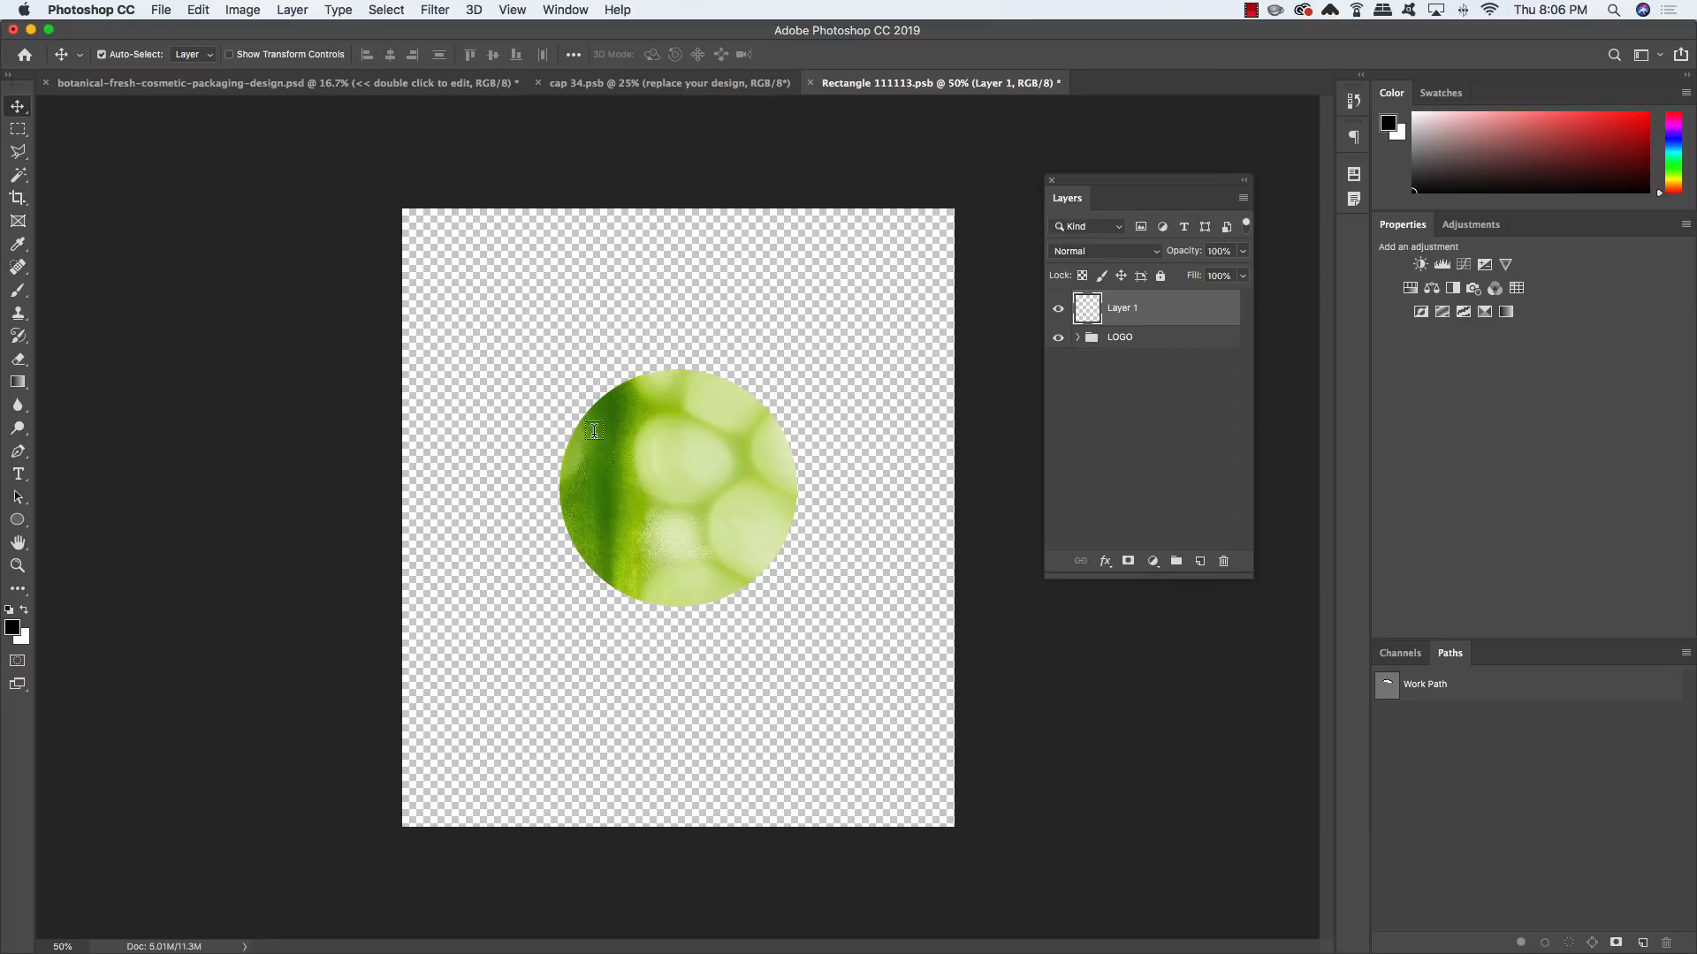
key("t")
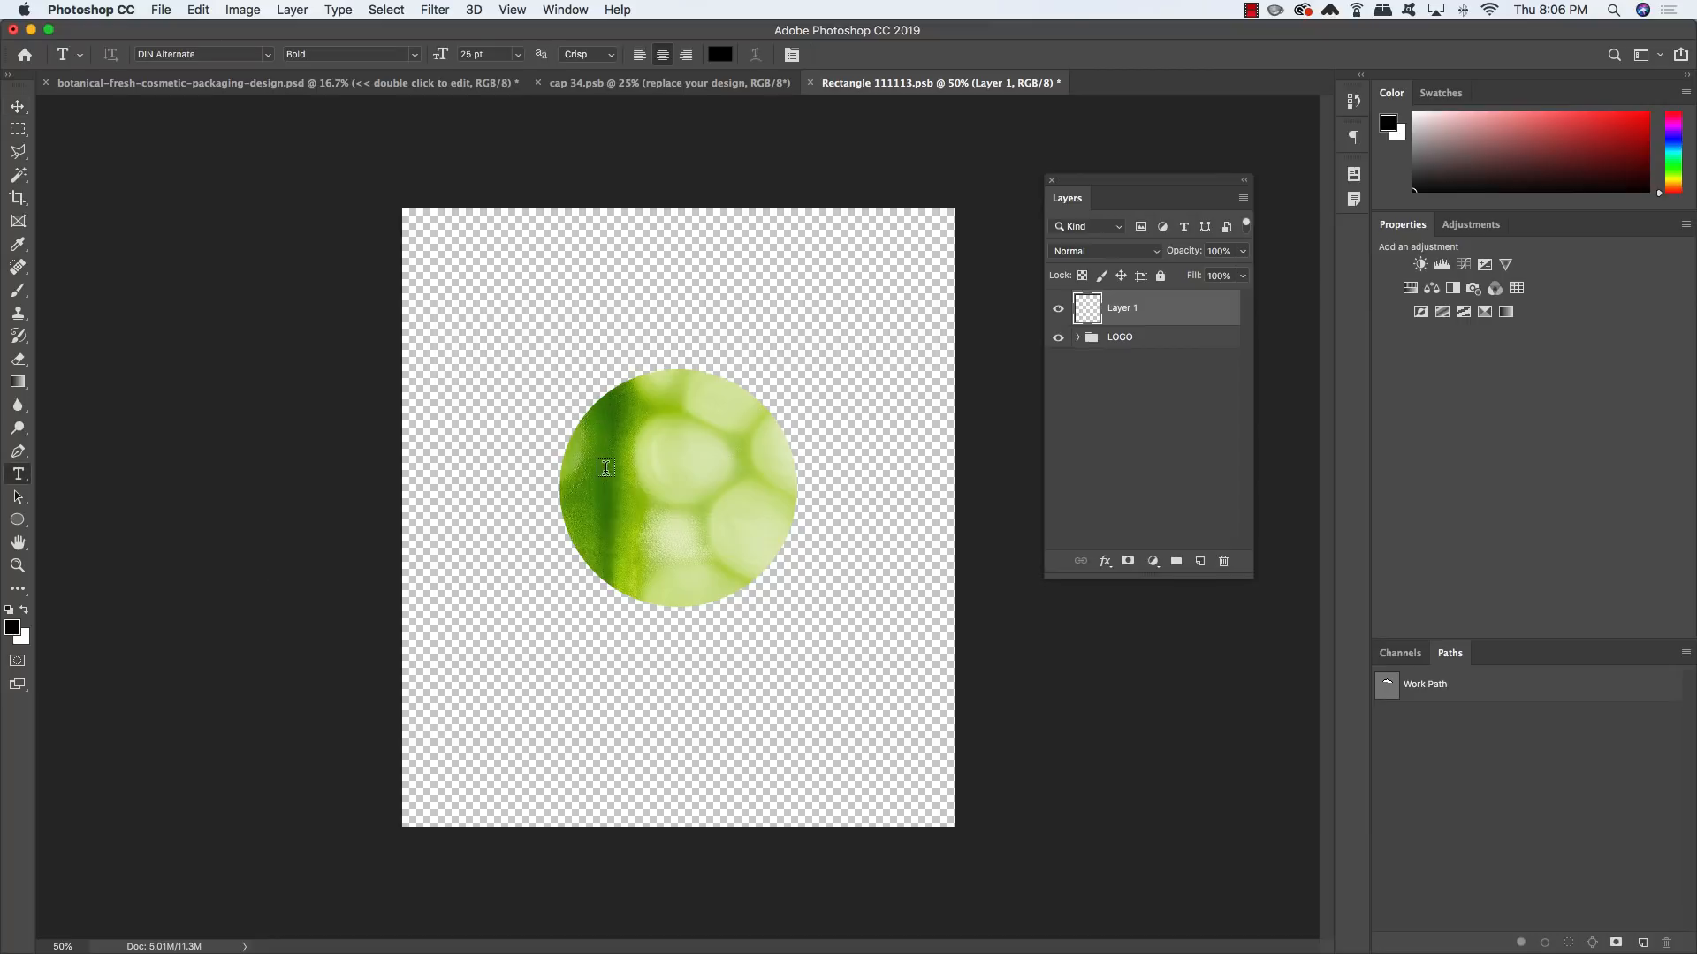
left_click(835, 465)
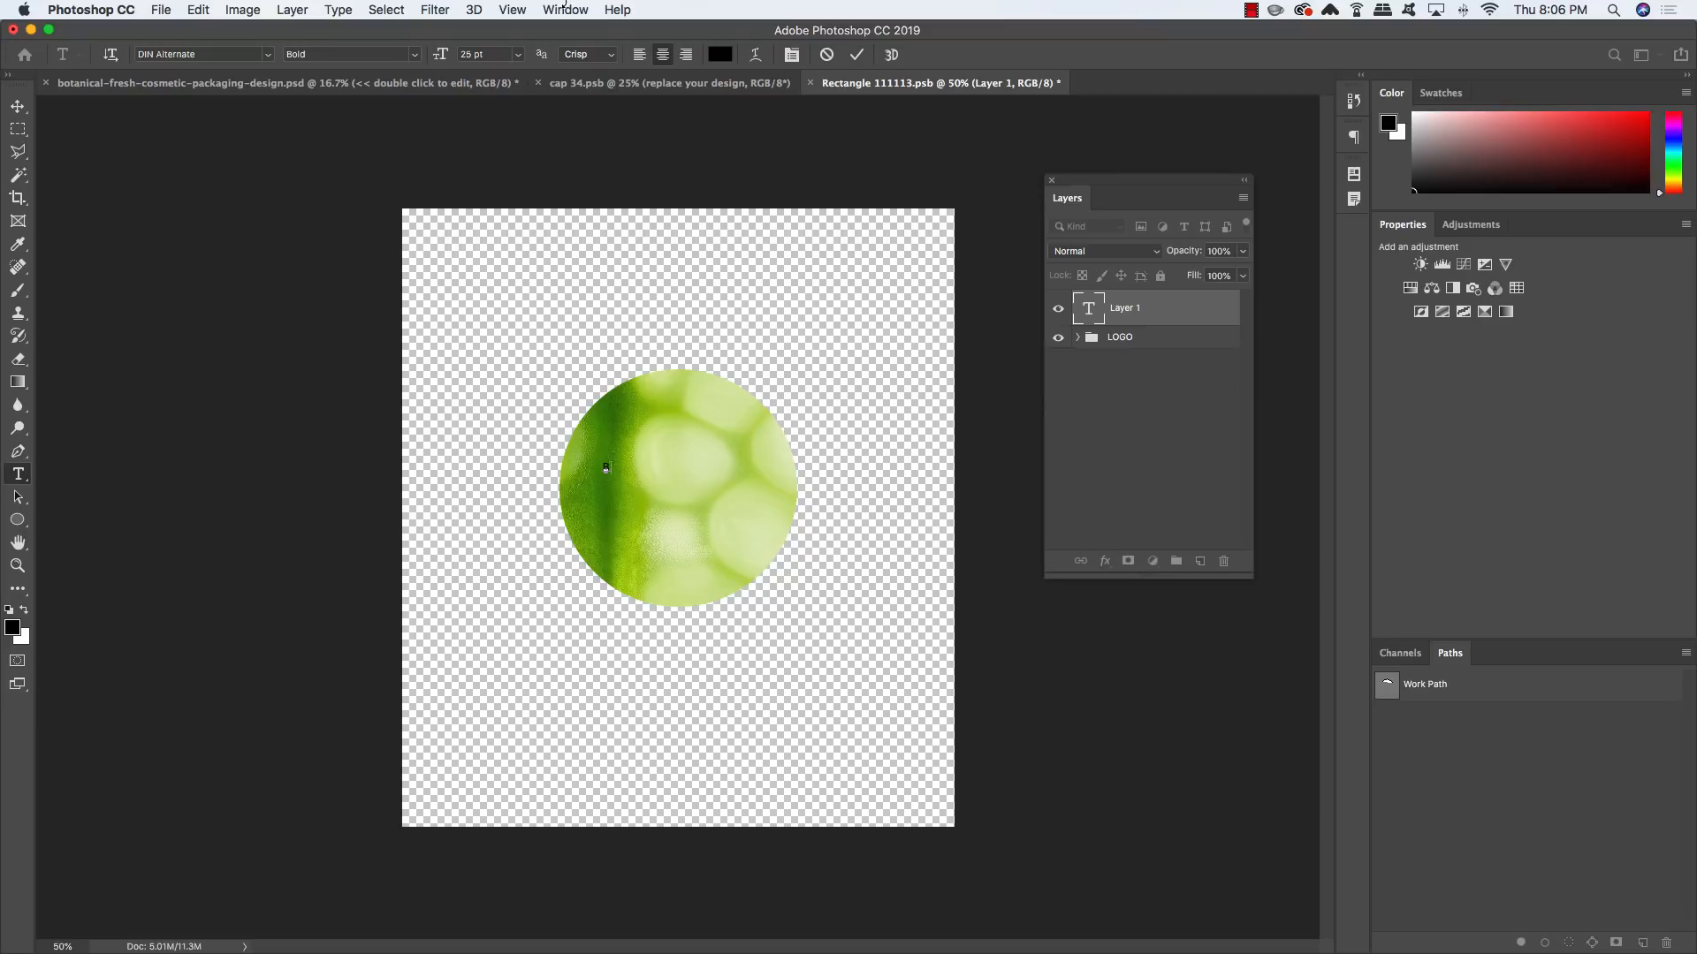
left_click(564, 9)
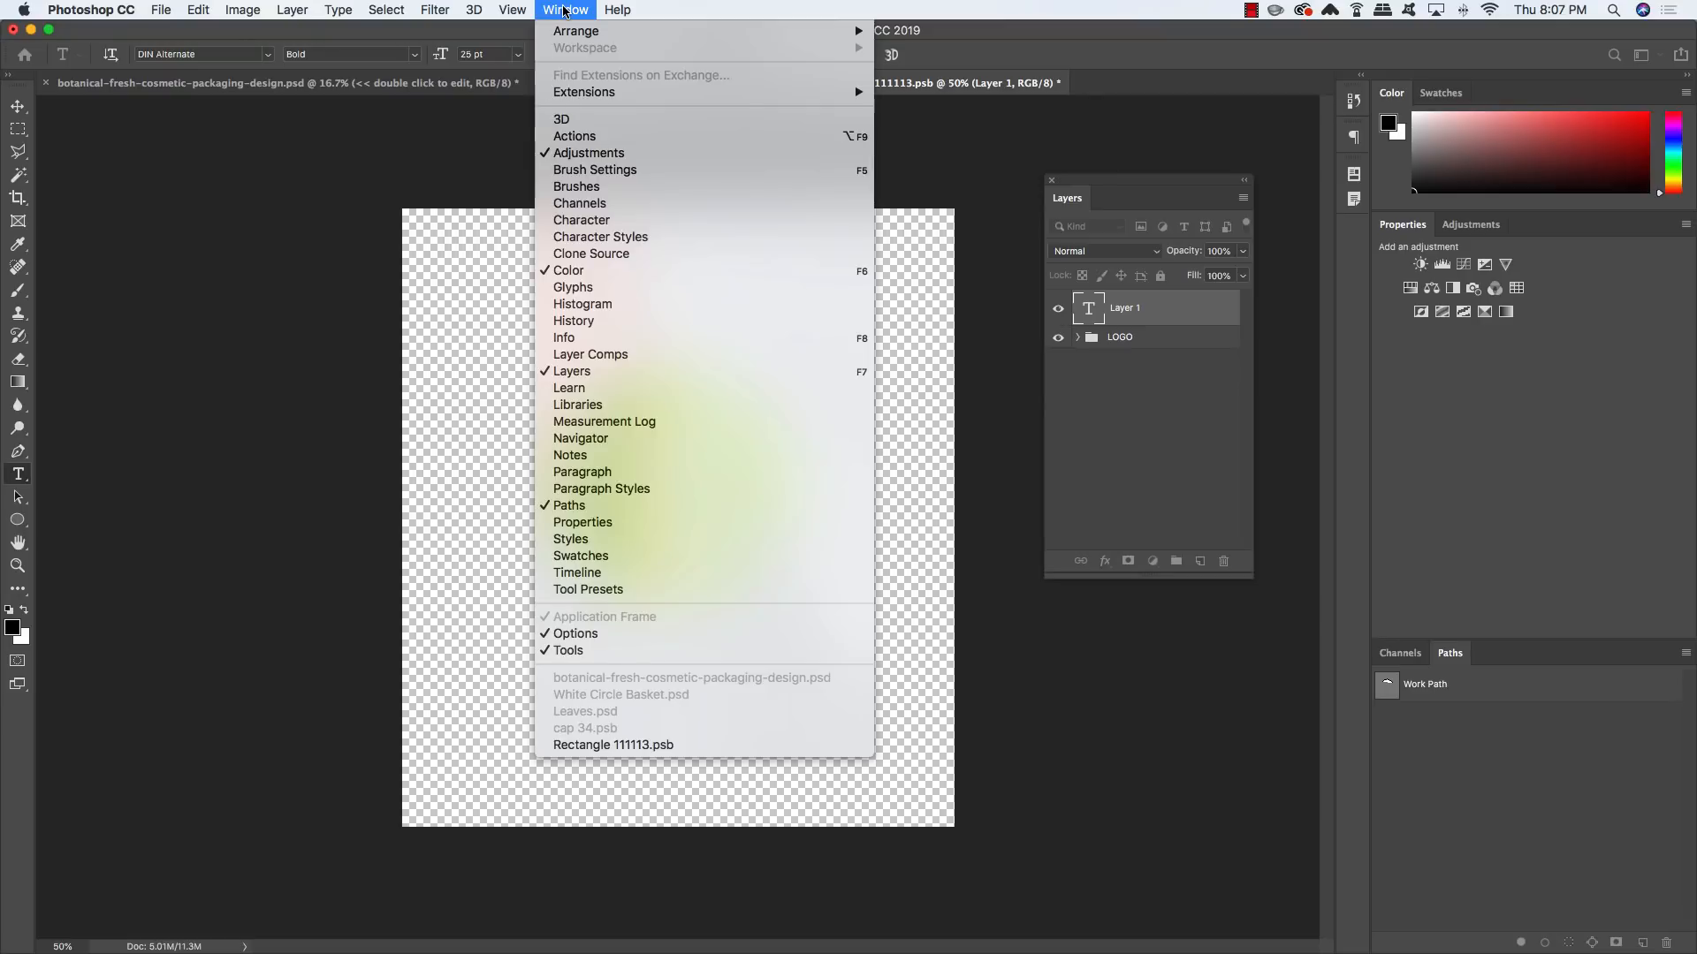
left_click(580, 221)
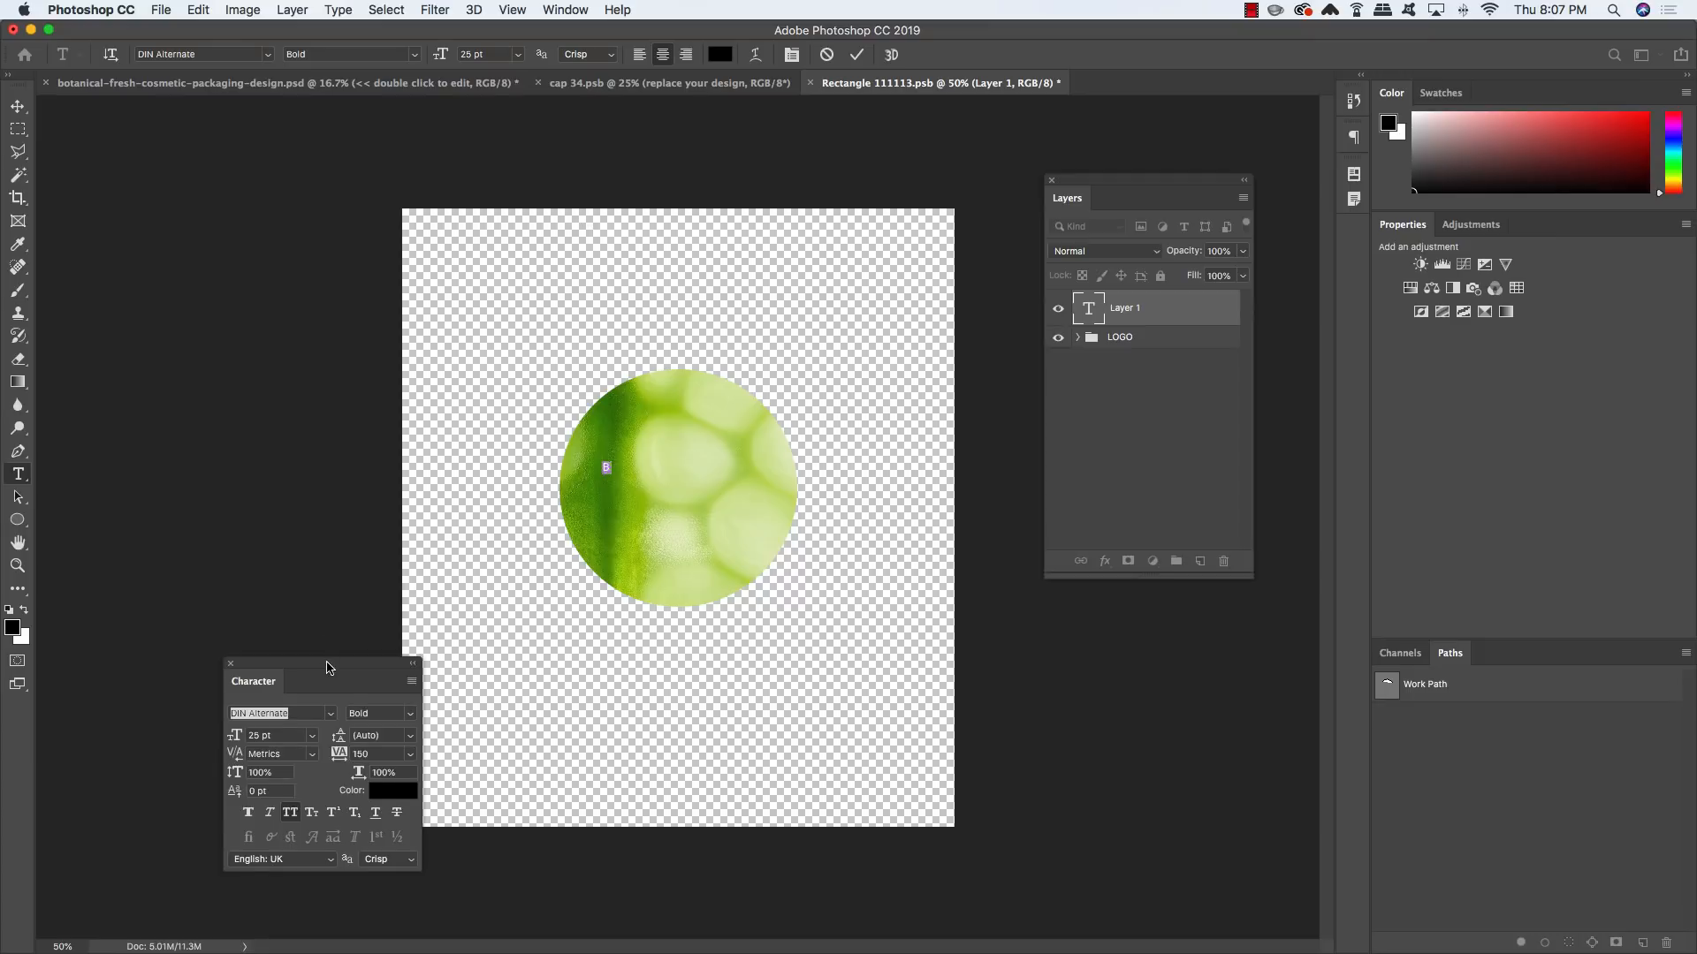
left_click_drag(322, 691, 269, 272)
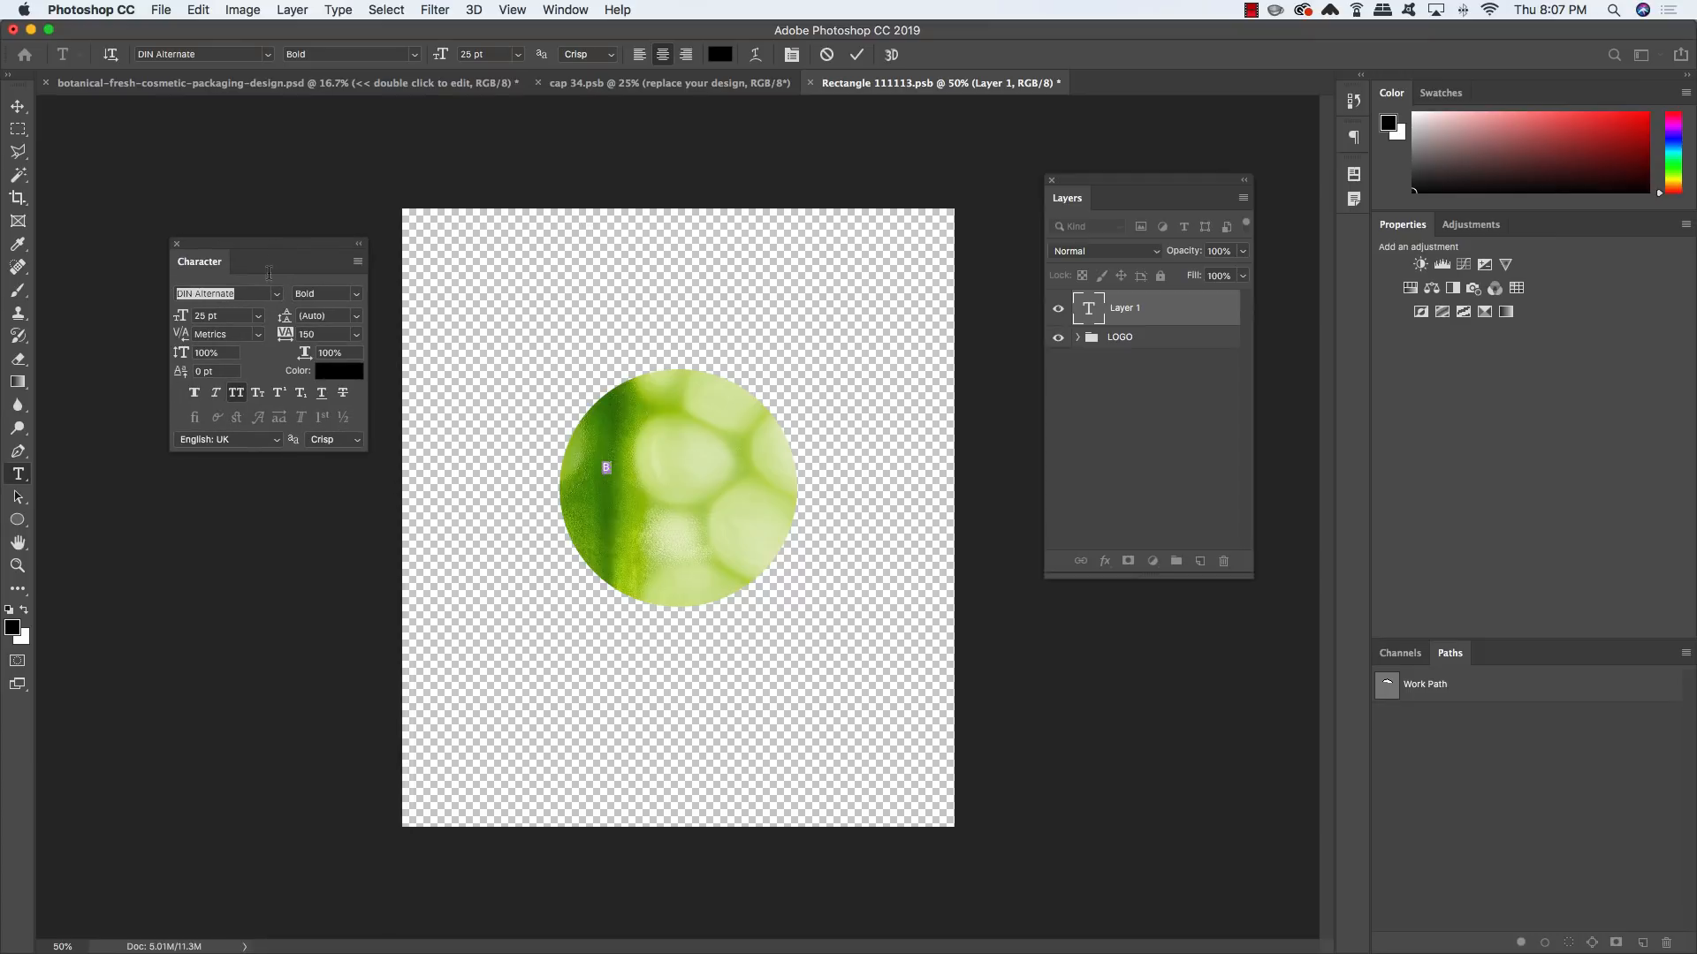
left_click(259, 316)
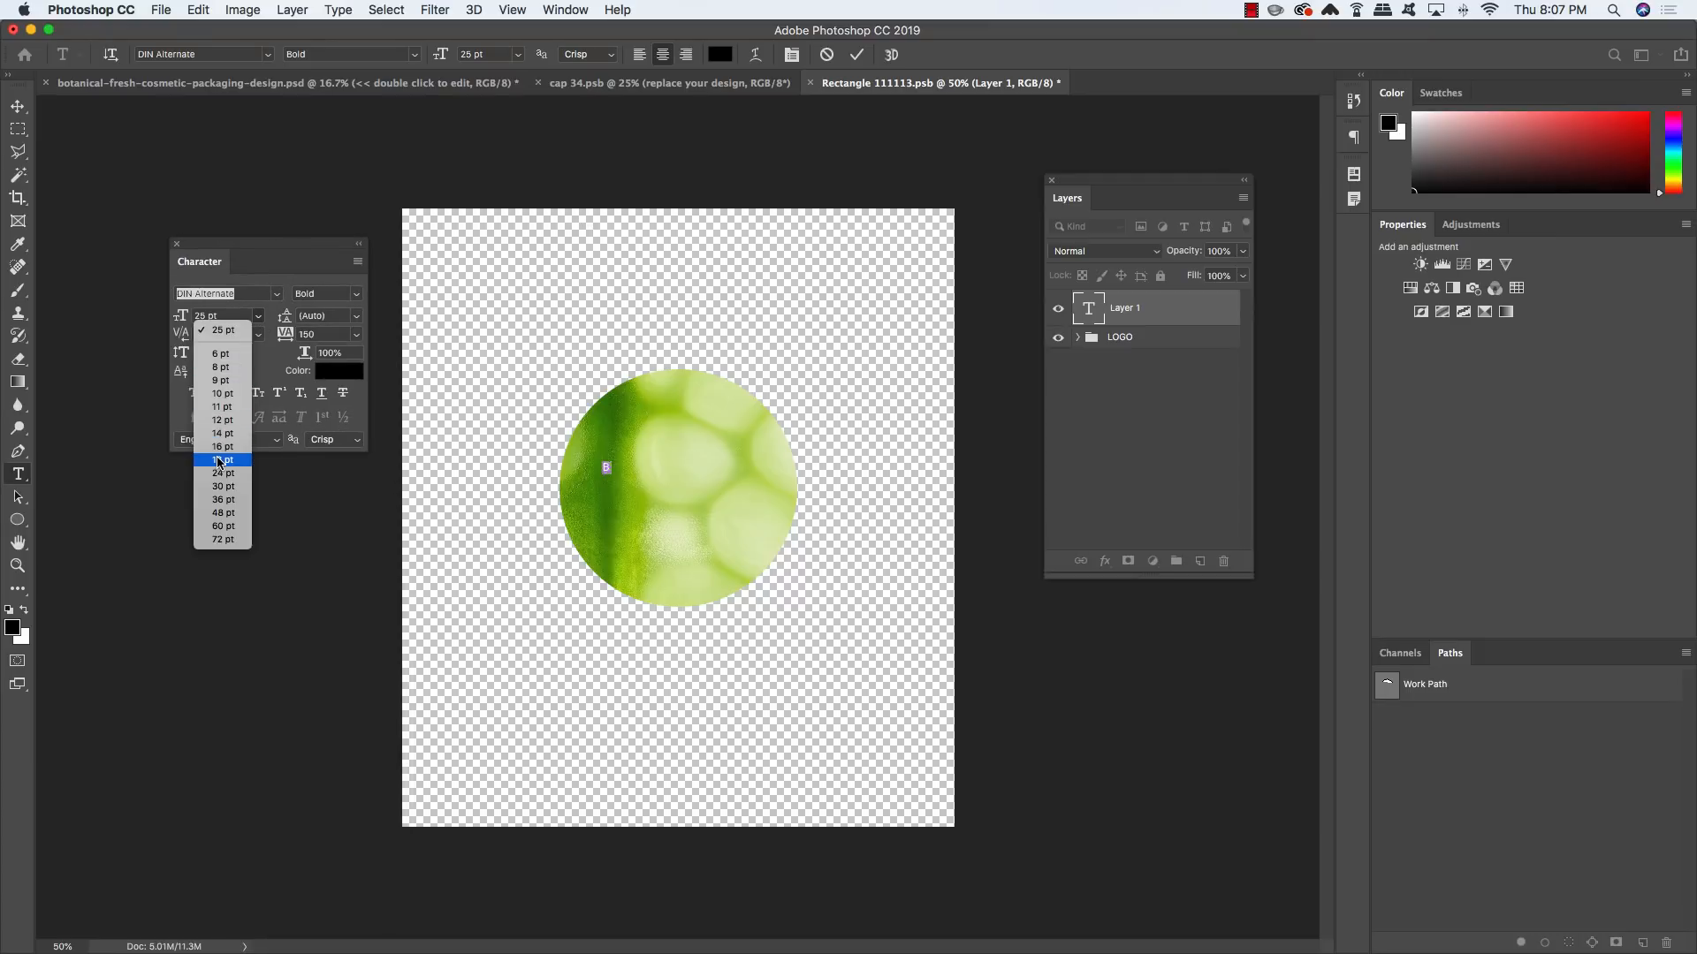
left_click(224, 526)
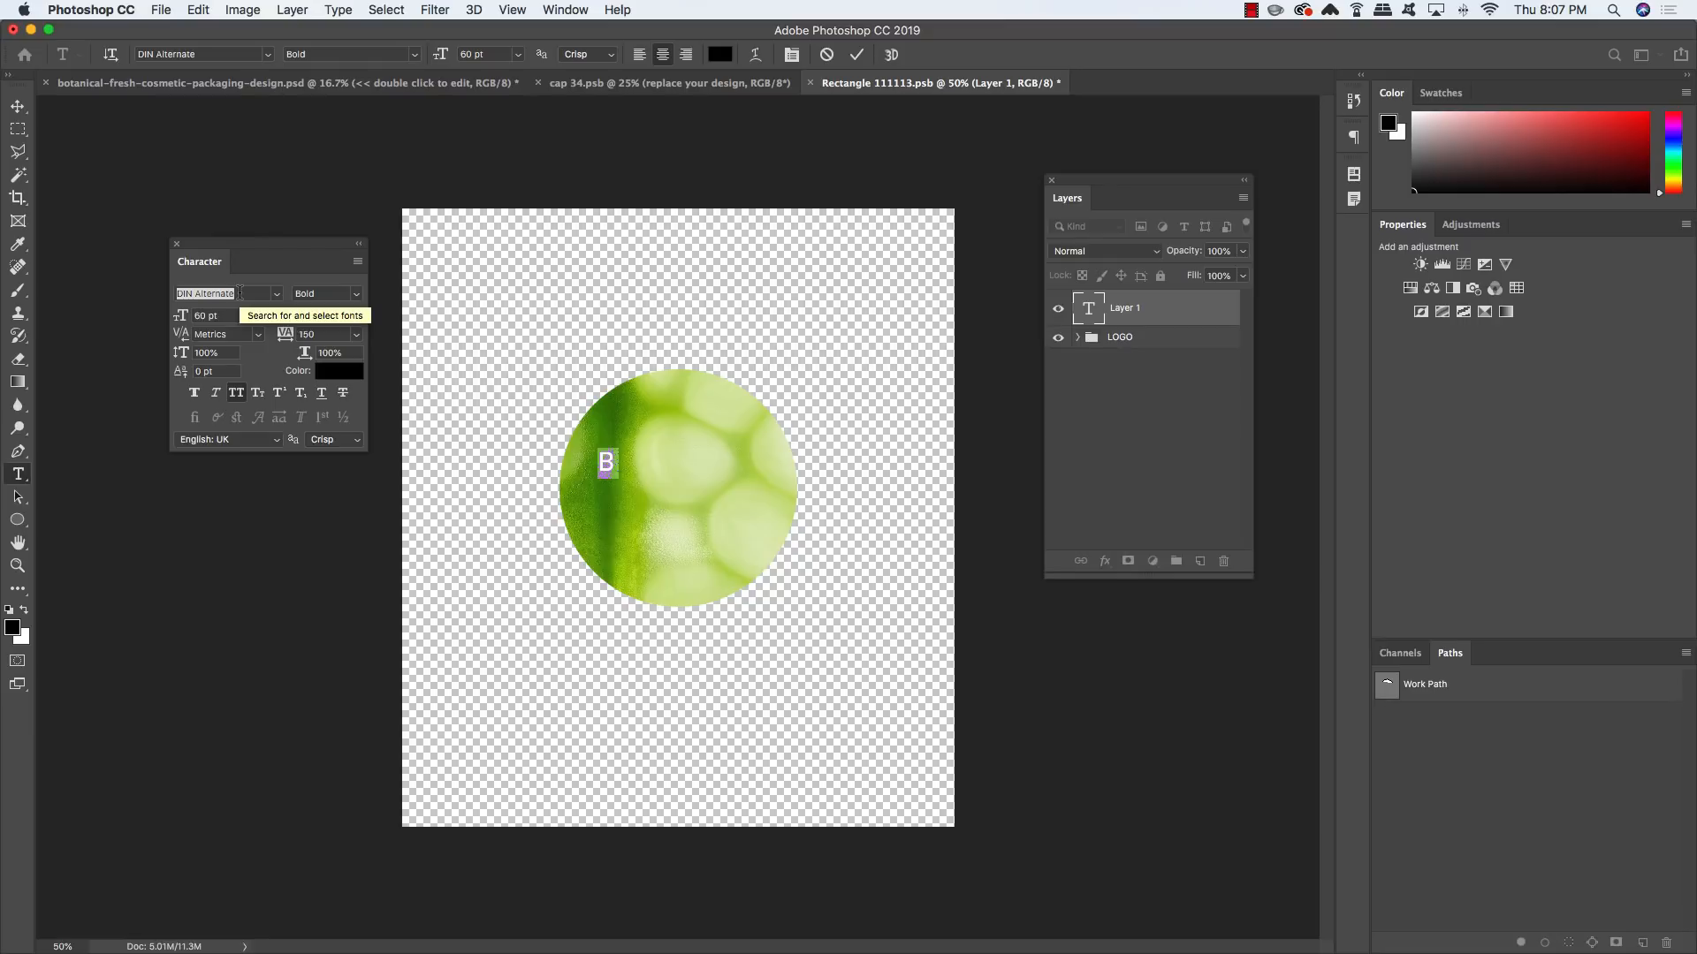
type("681")
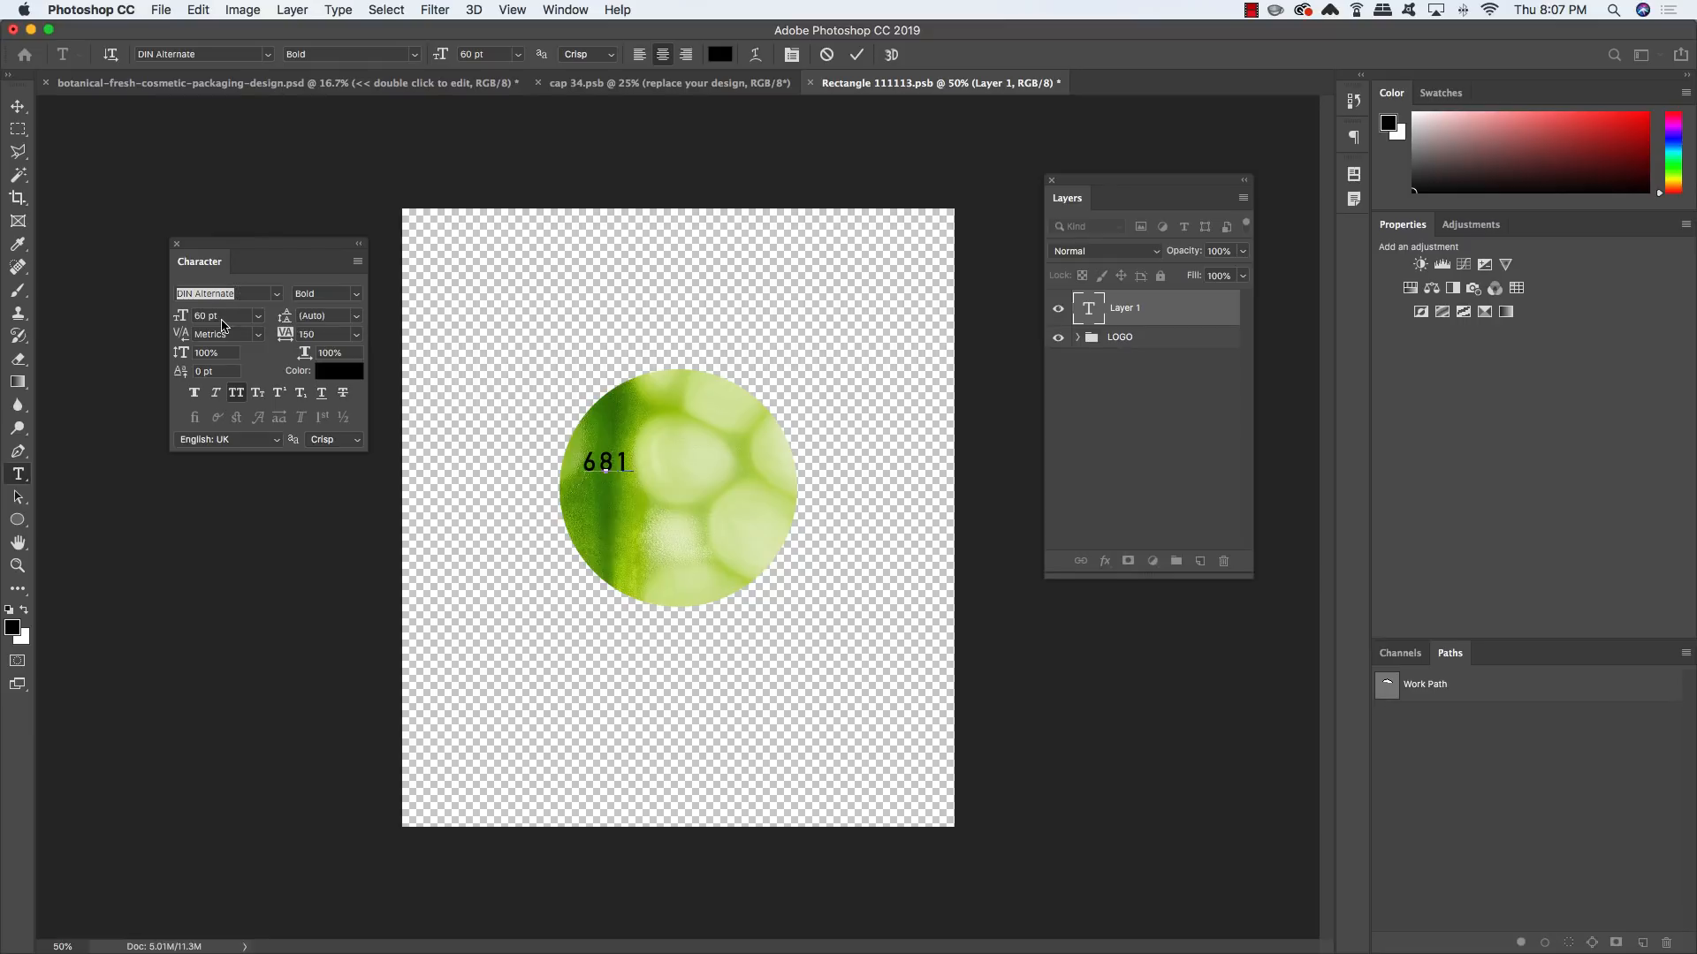
left_click(227, 315)
type("681")
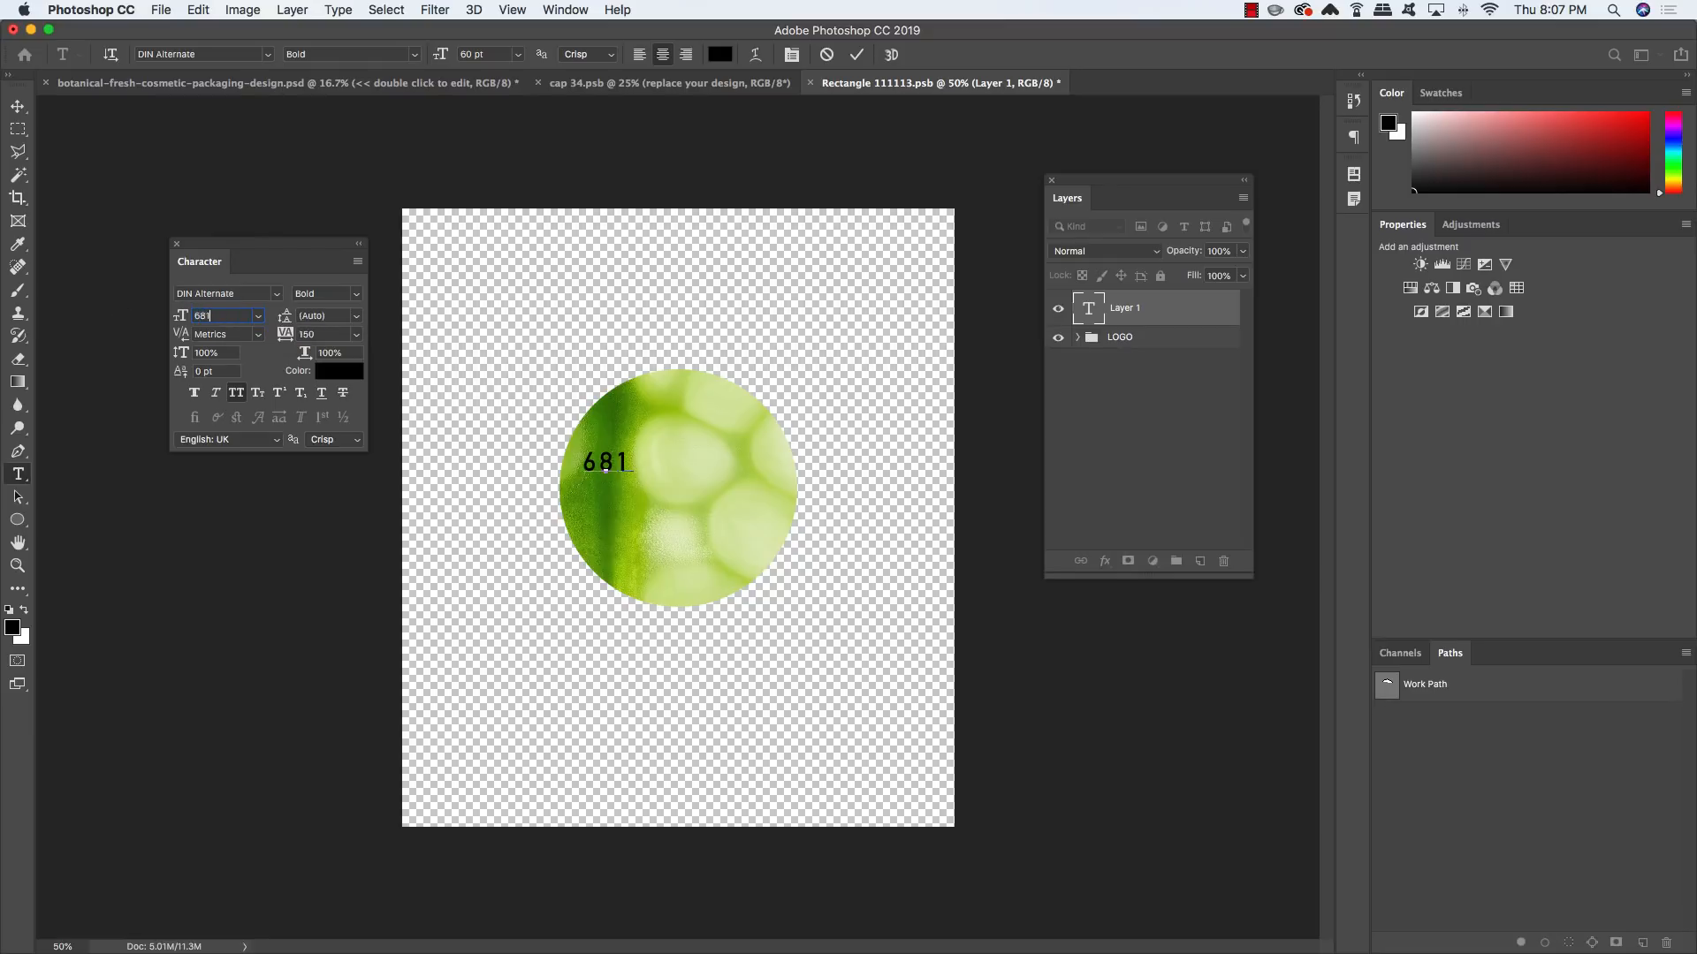
key("Return")
key("super+z")
Set the text to a letter B at 681 pt and move it over the left part of the green circle
key("super+a")
type("B")
type("681")
key("Return")
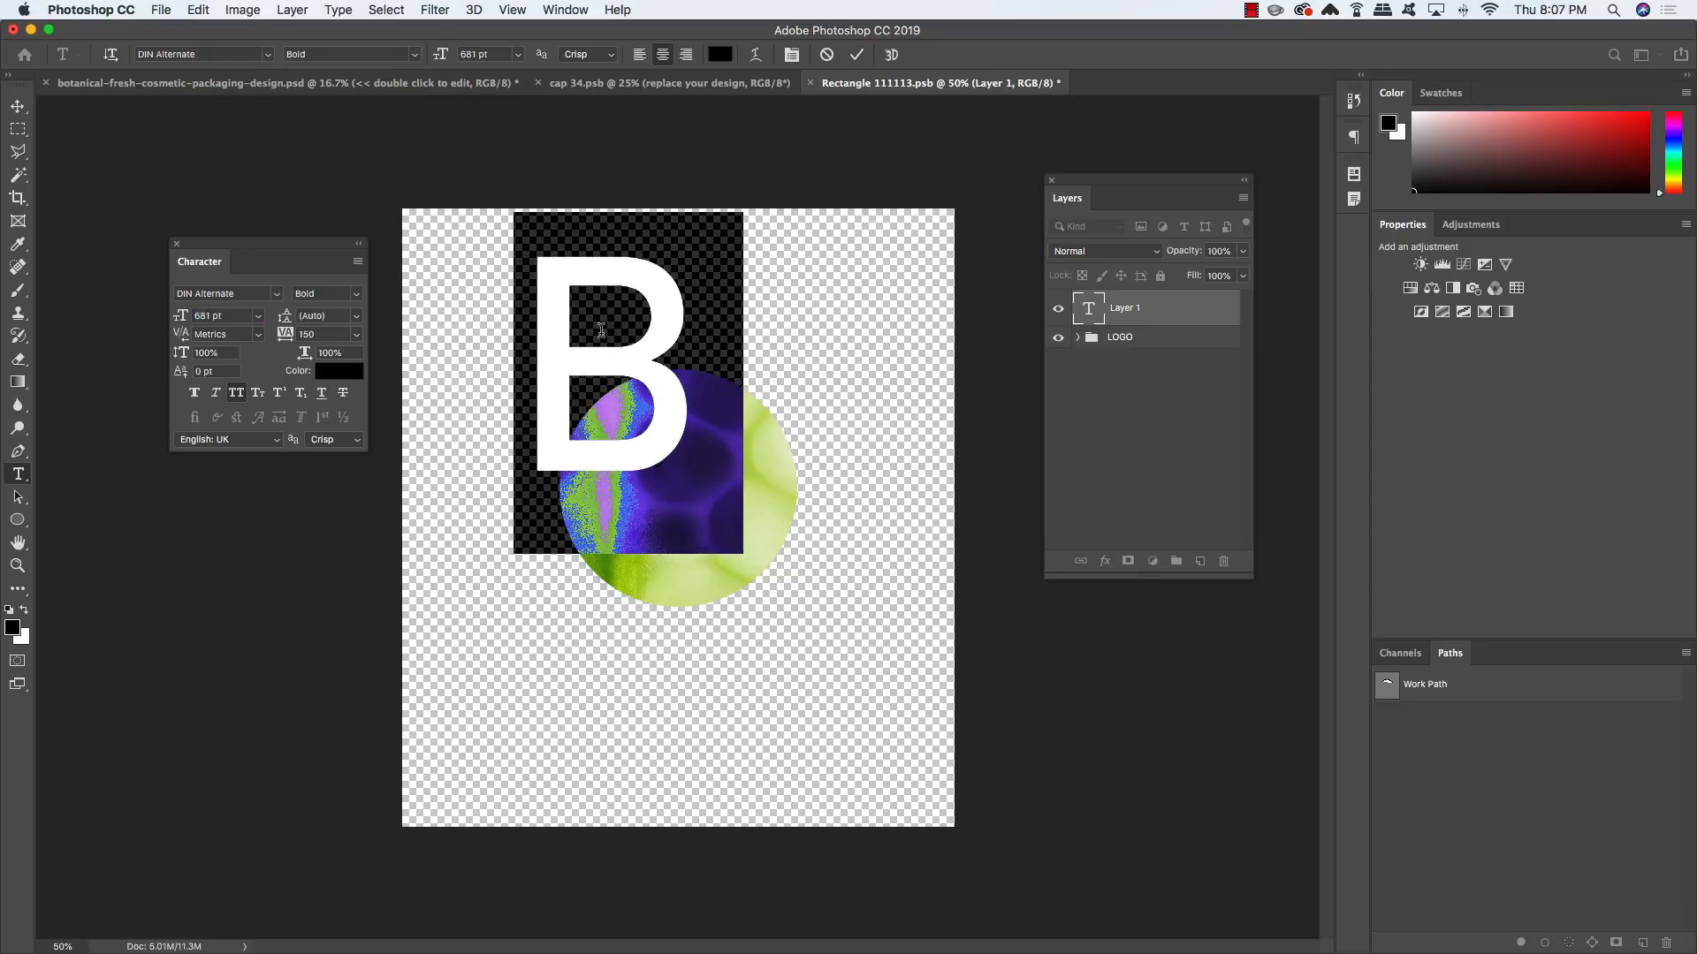
left_click(18, 107)
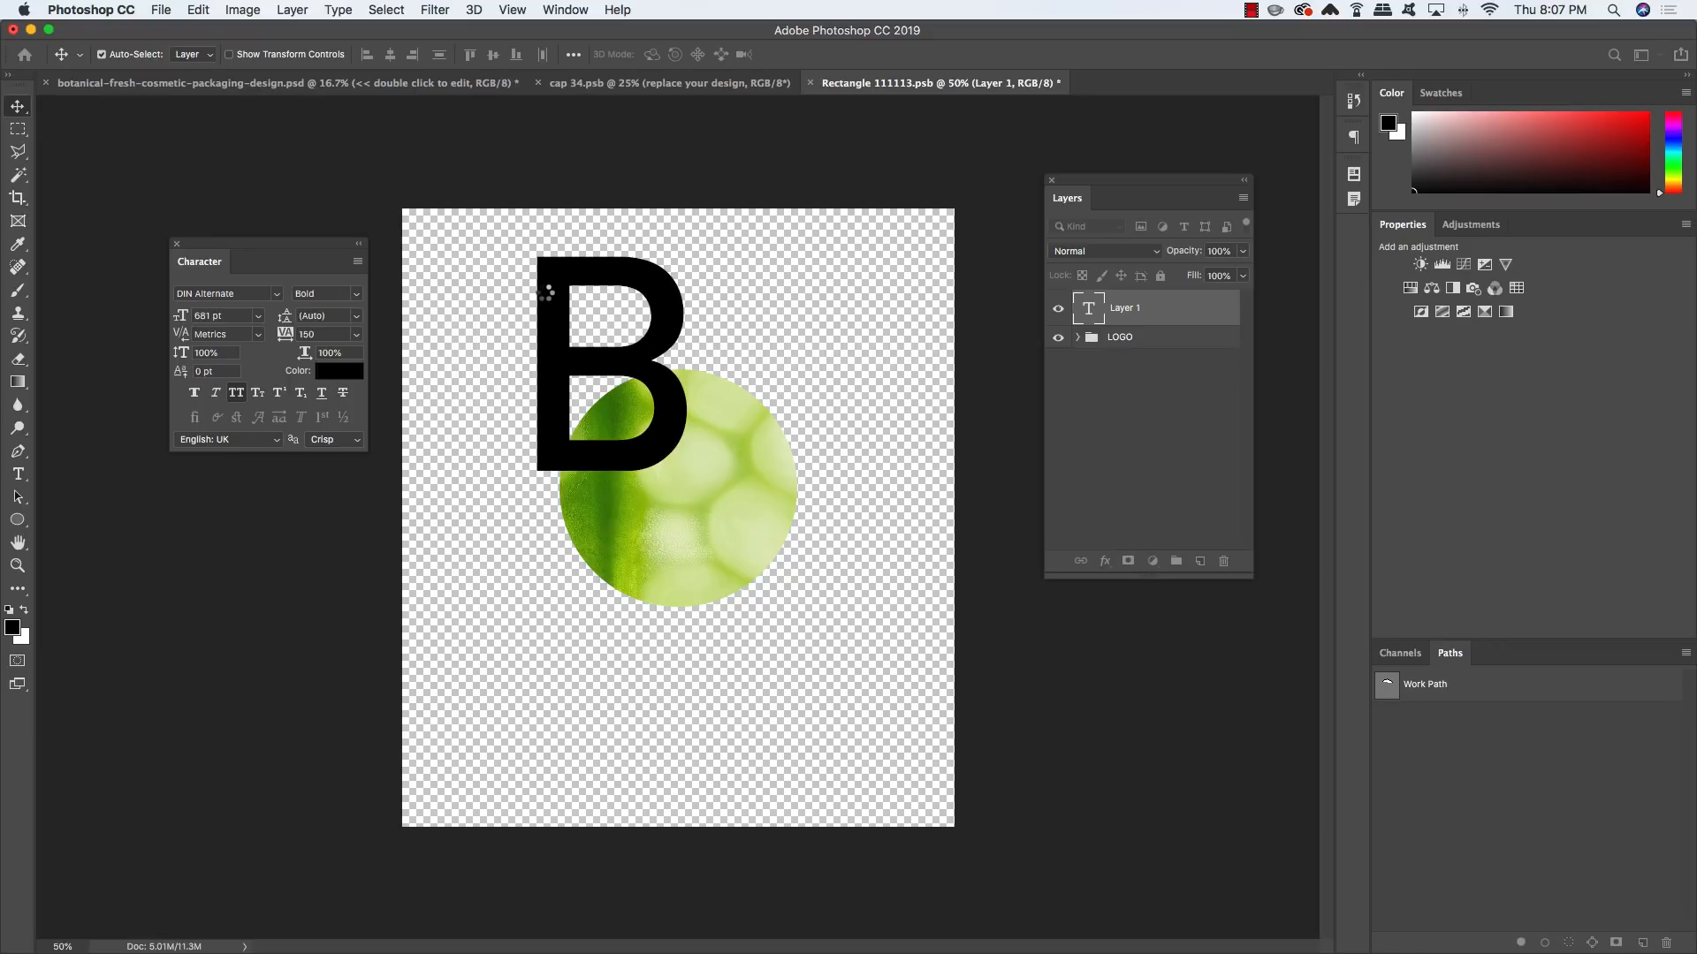
left_click_drag(557, 317, 584, 434)
Duplicate the B text layer and move the copy horizontally to sit just right of the original letter
key("super+j")
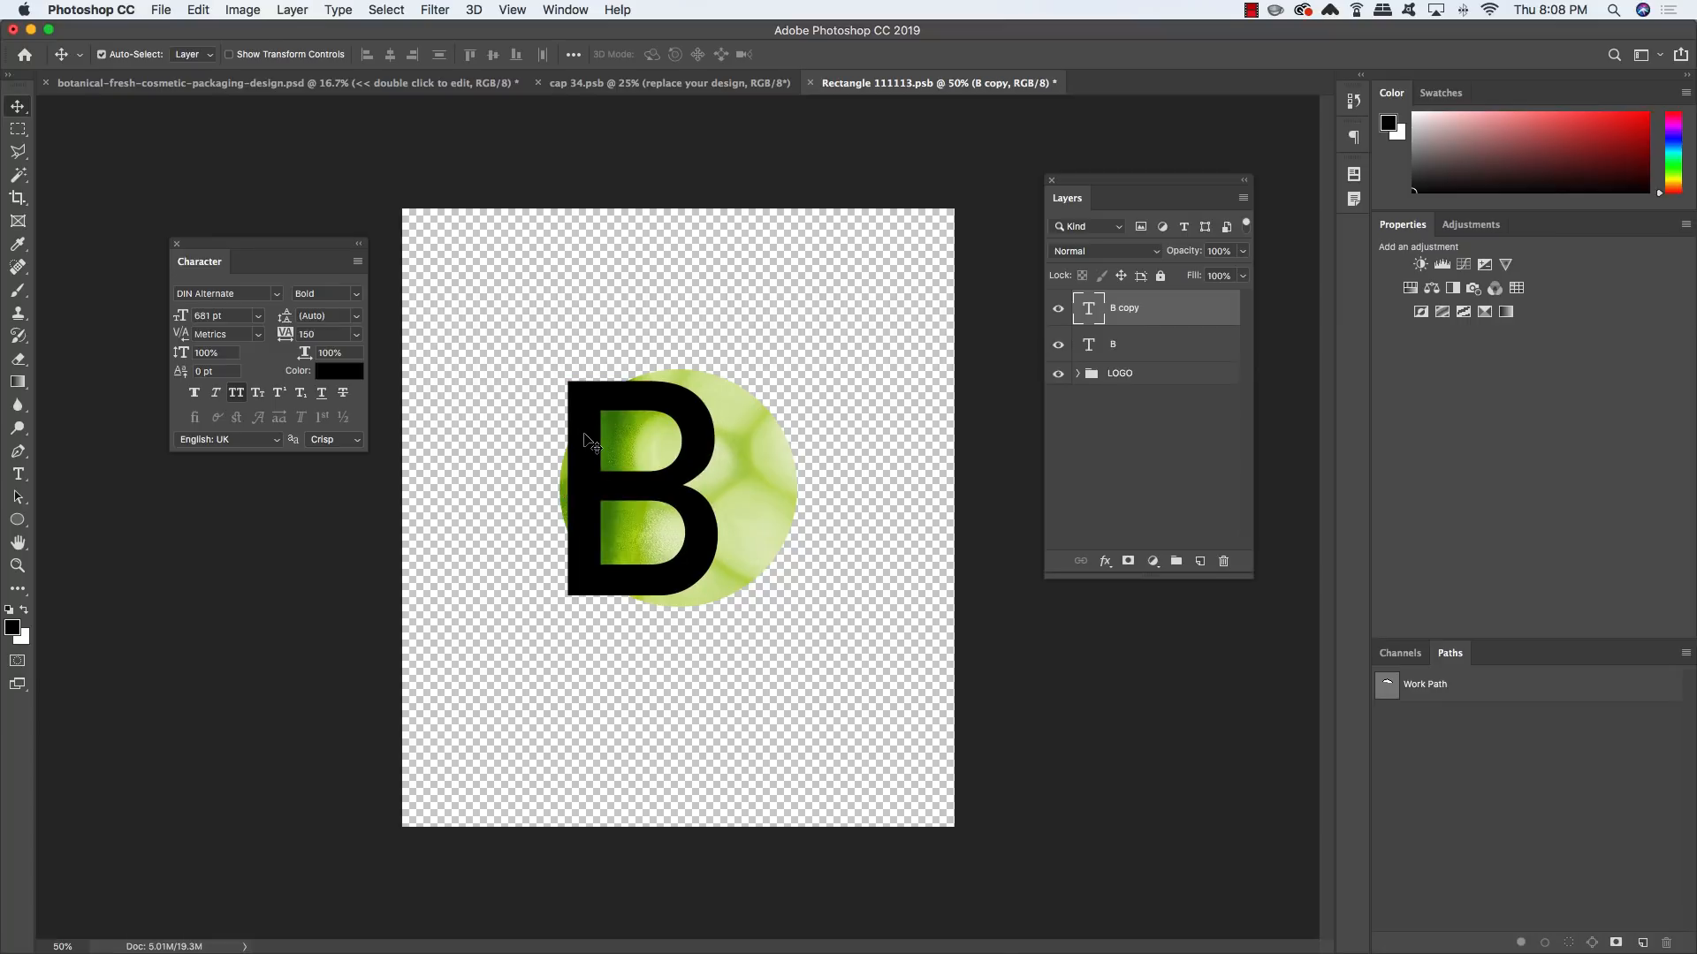
key("super+t")
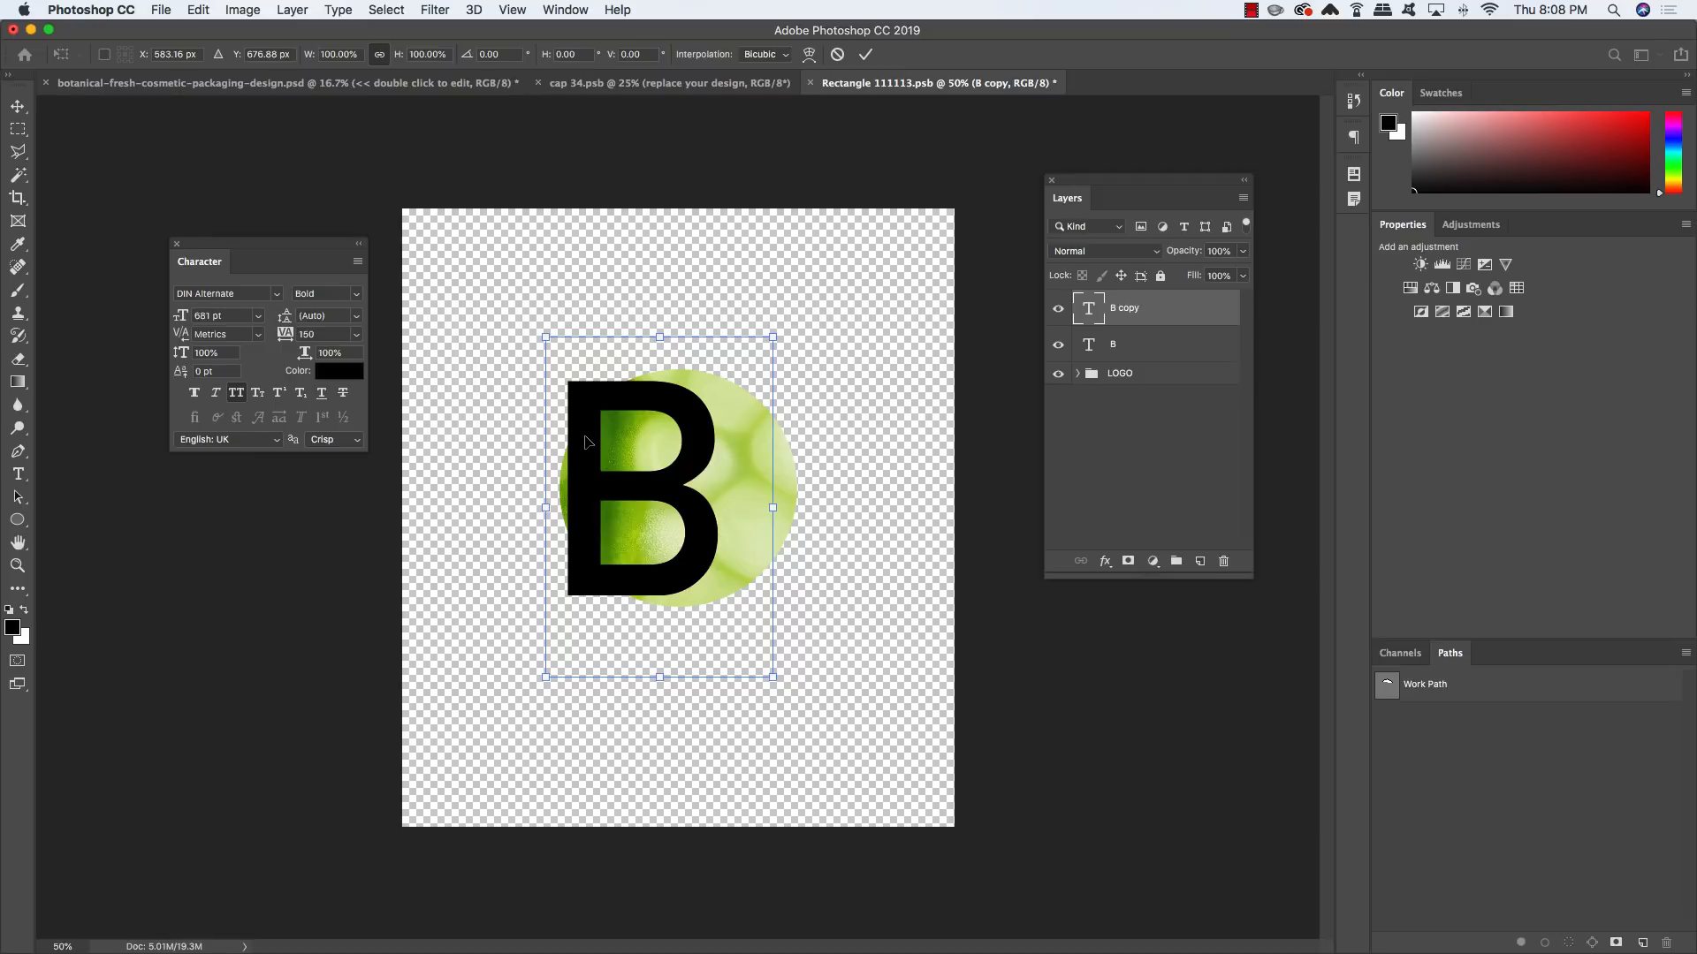
left_click_drag(585, 442, 760, 444)
key("Return")
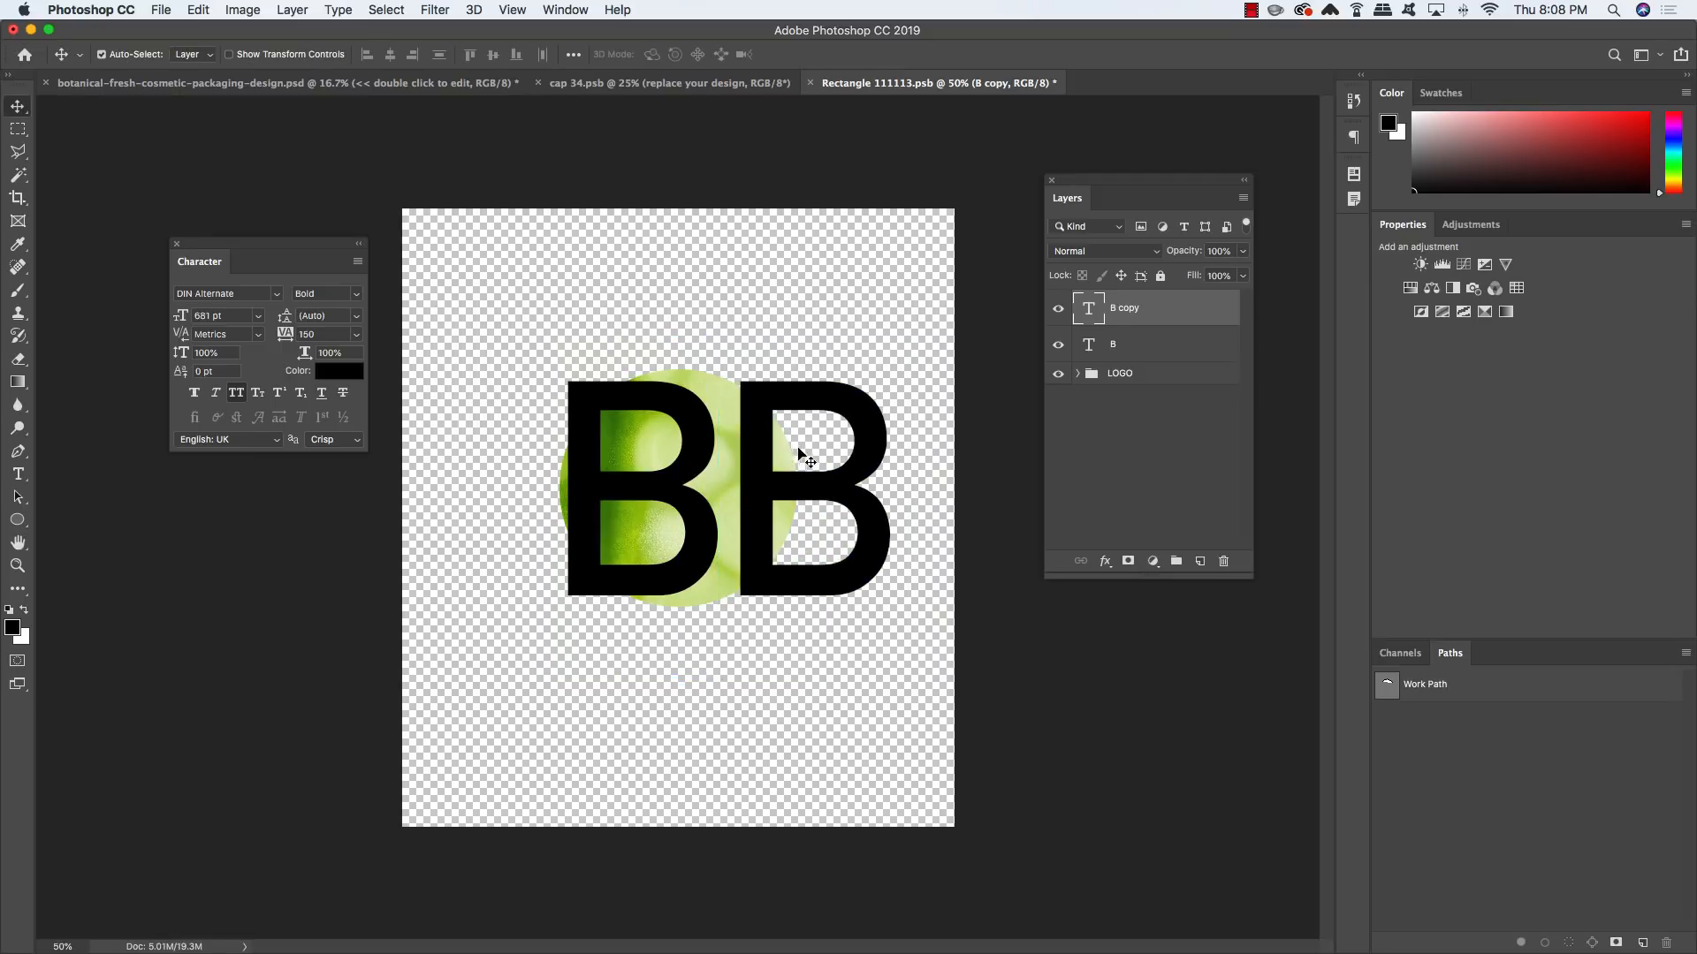
Replace the copied letter B with an F and move it closer to the original B
key("t")
double_click(868, 464)
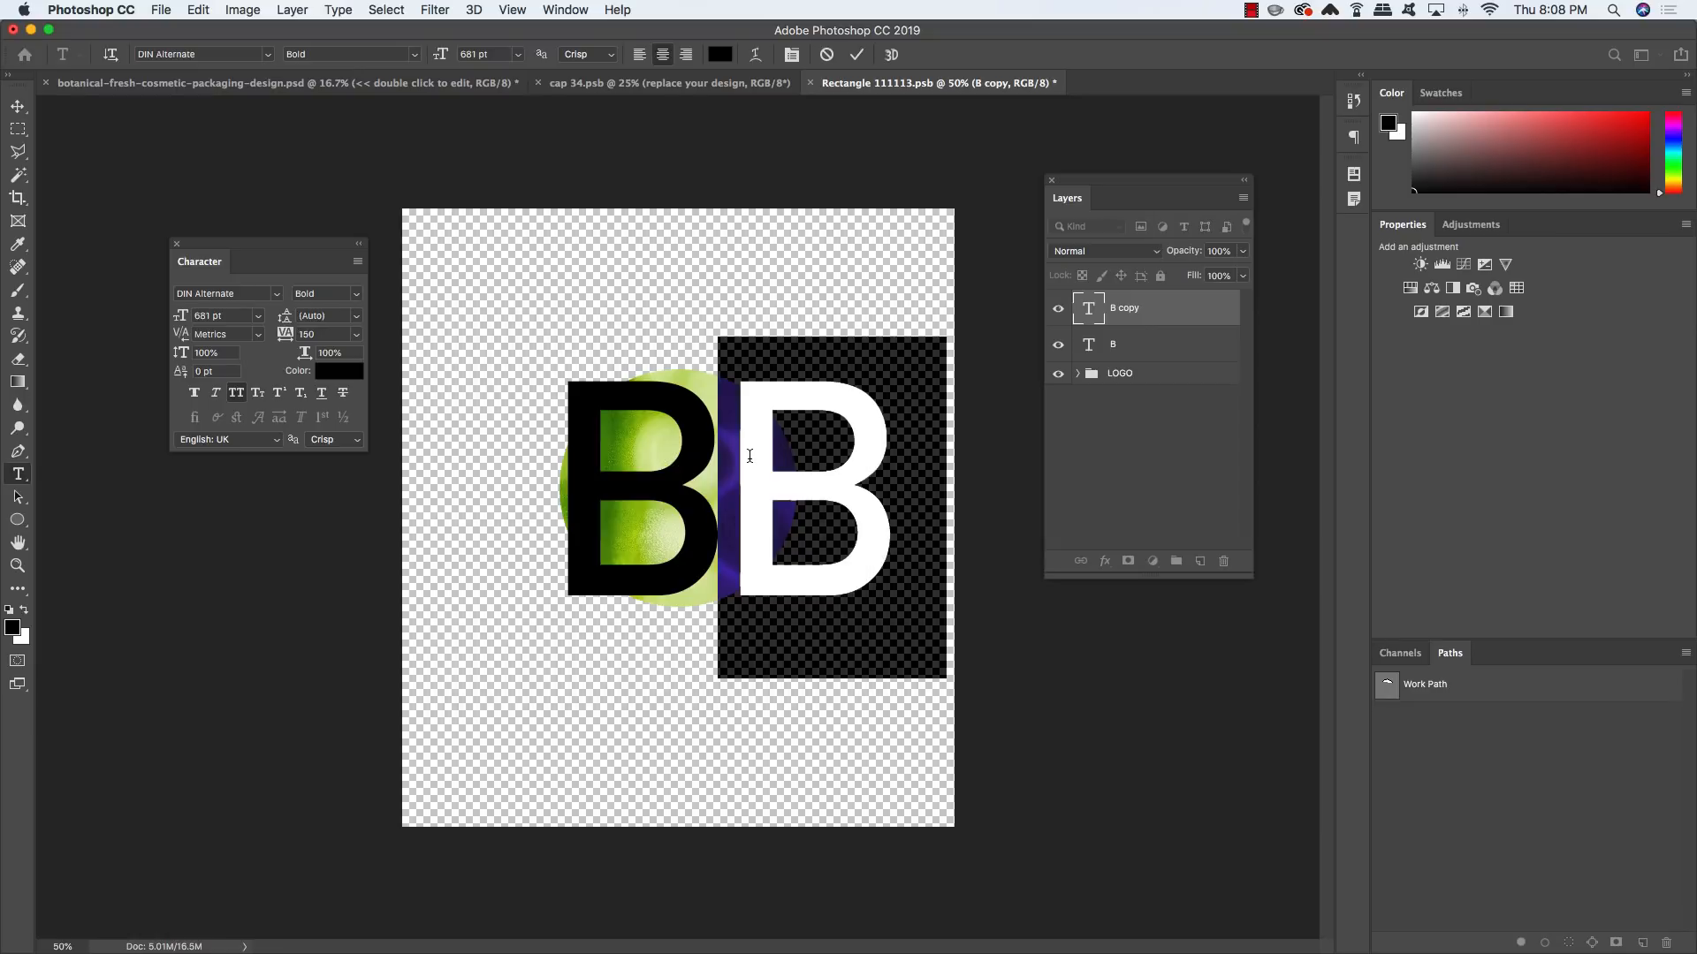
type("F")
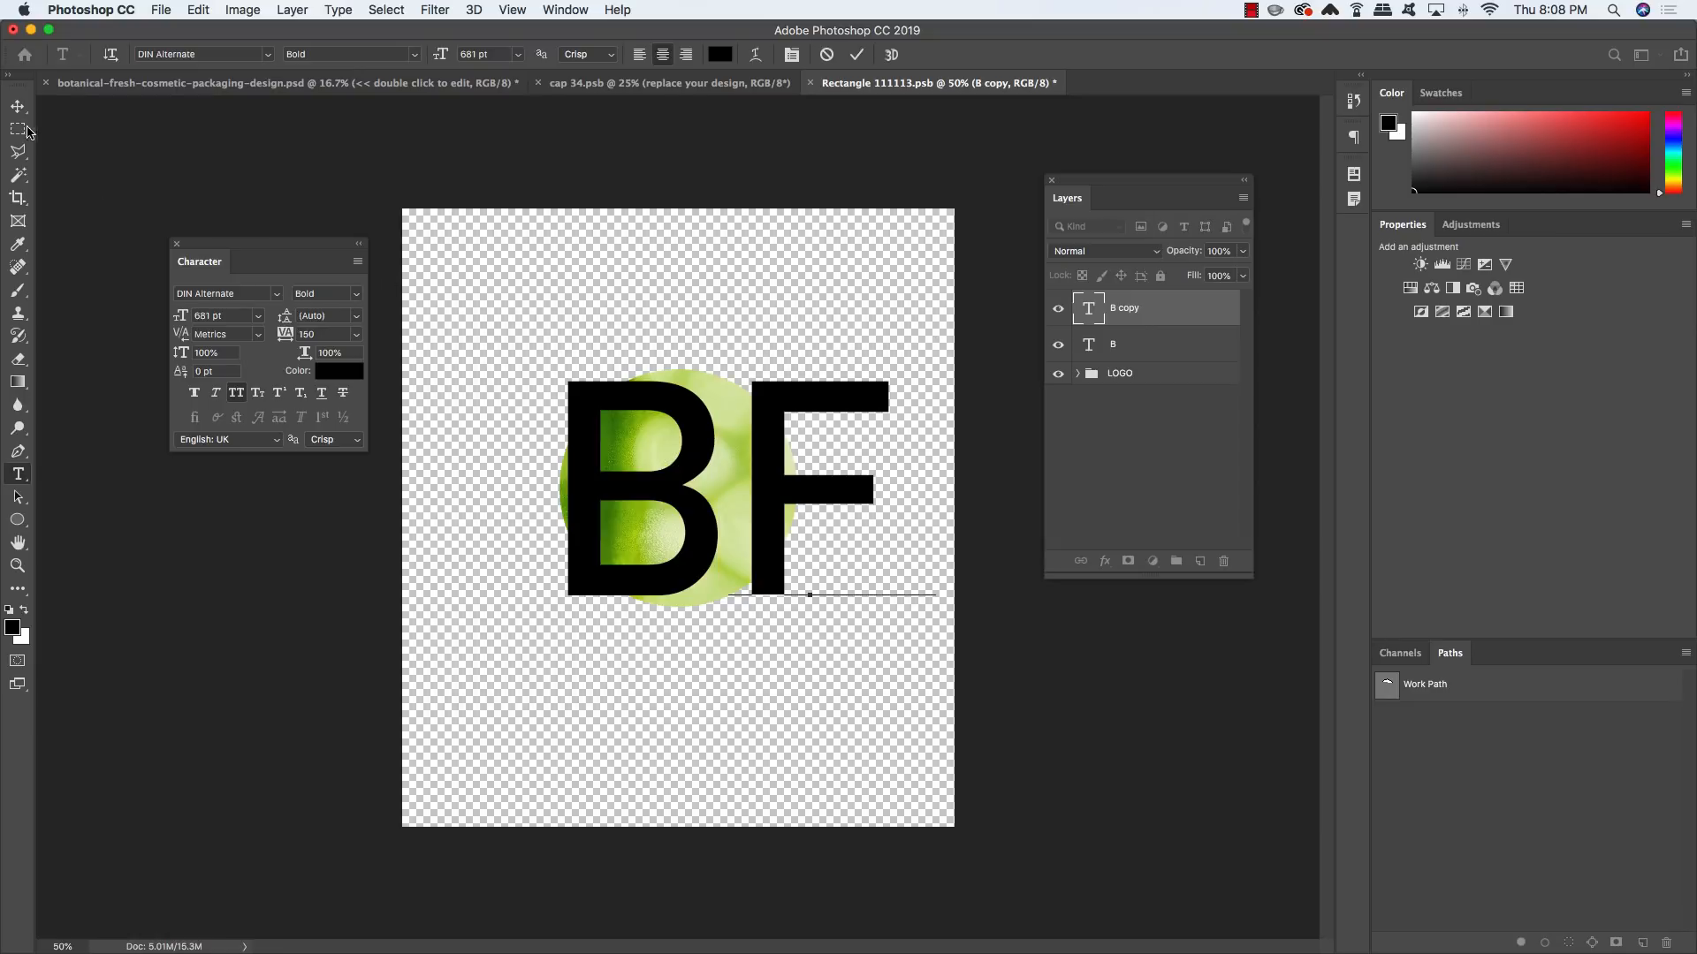
left_click(18, 106)
mouse_move(845, 400)
left_mouse_down()
mouse_move(826, 389)
mouse_move(858, 392)
left_mouse_up()
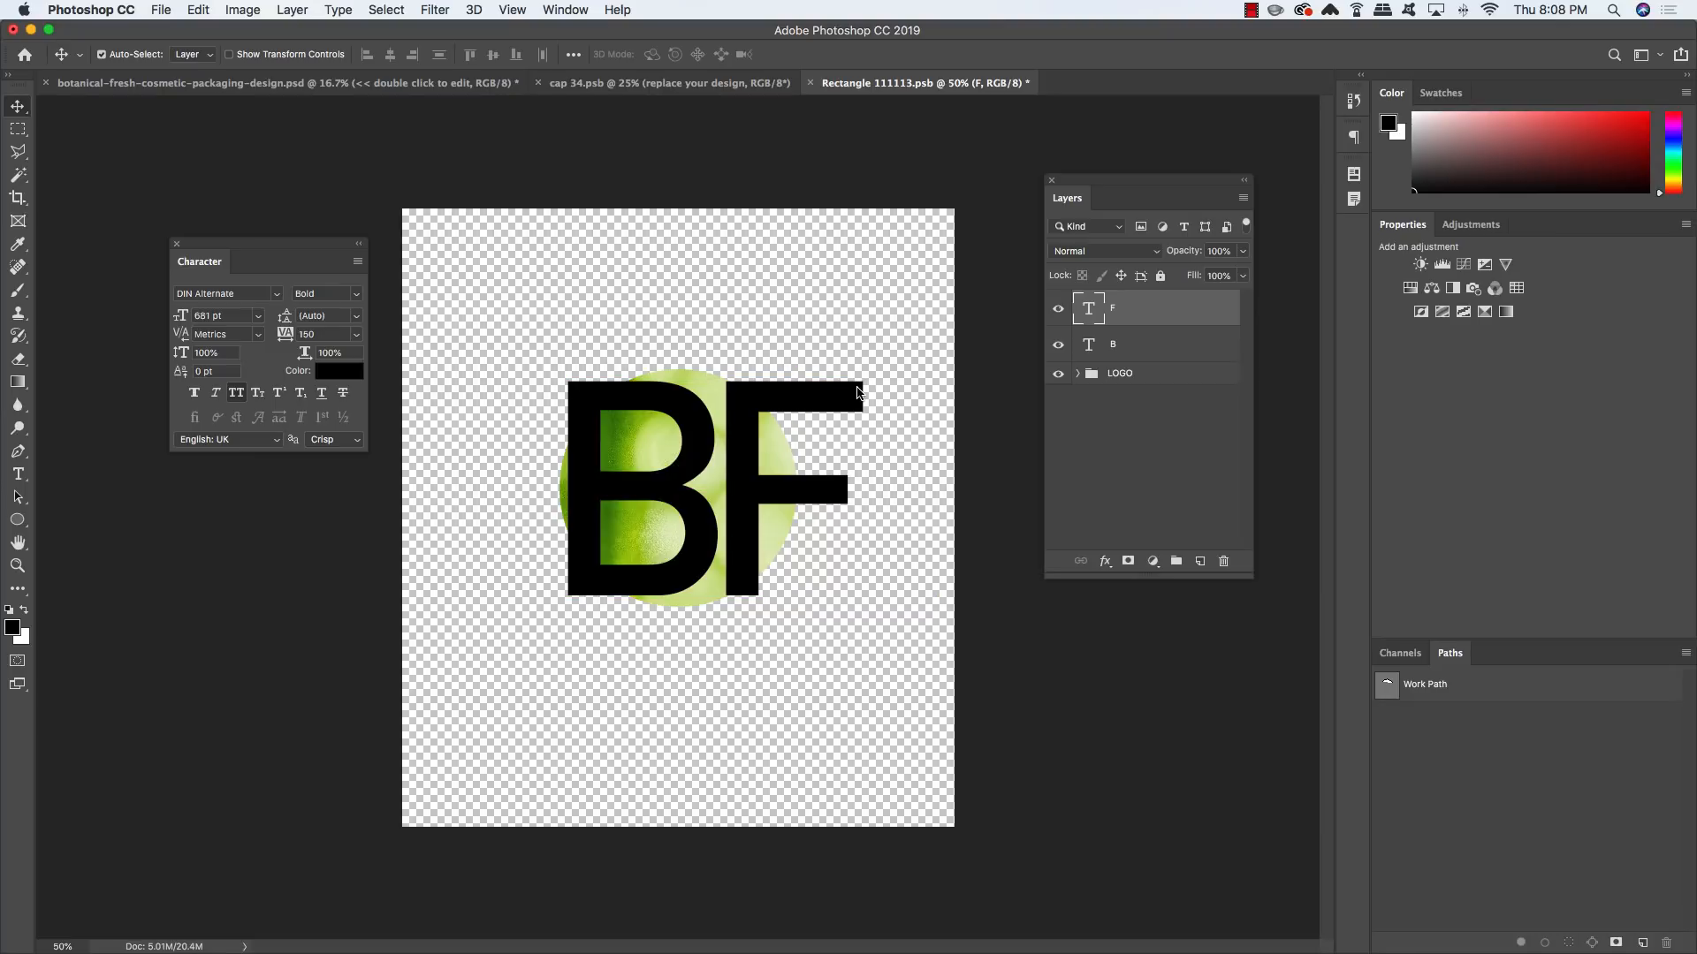
Flip the letter B horizontally so that its straight stem faces the F
left_click(1205, 352)
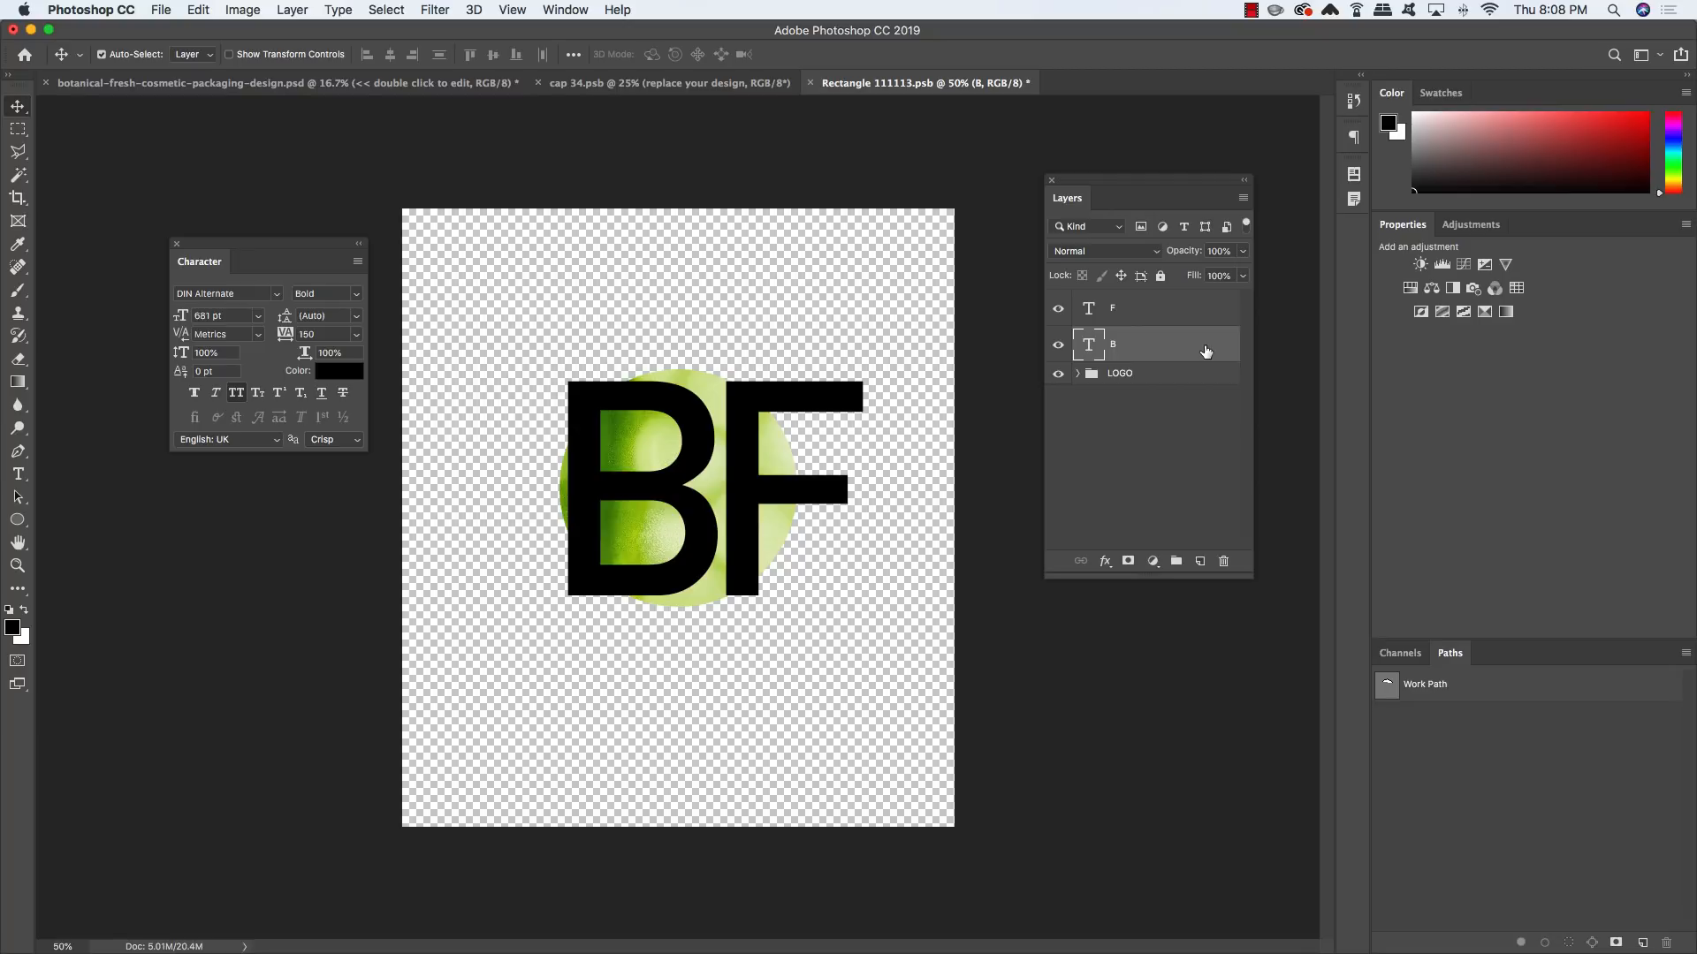
key("super+t")
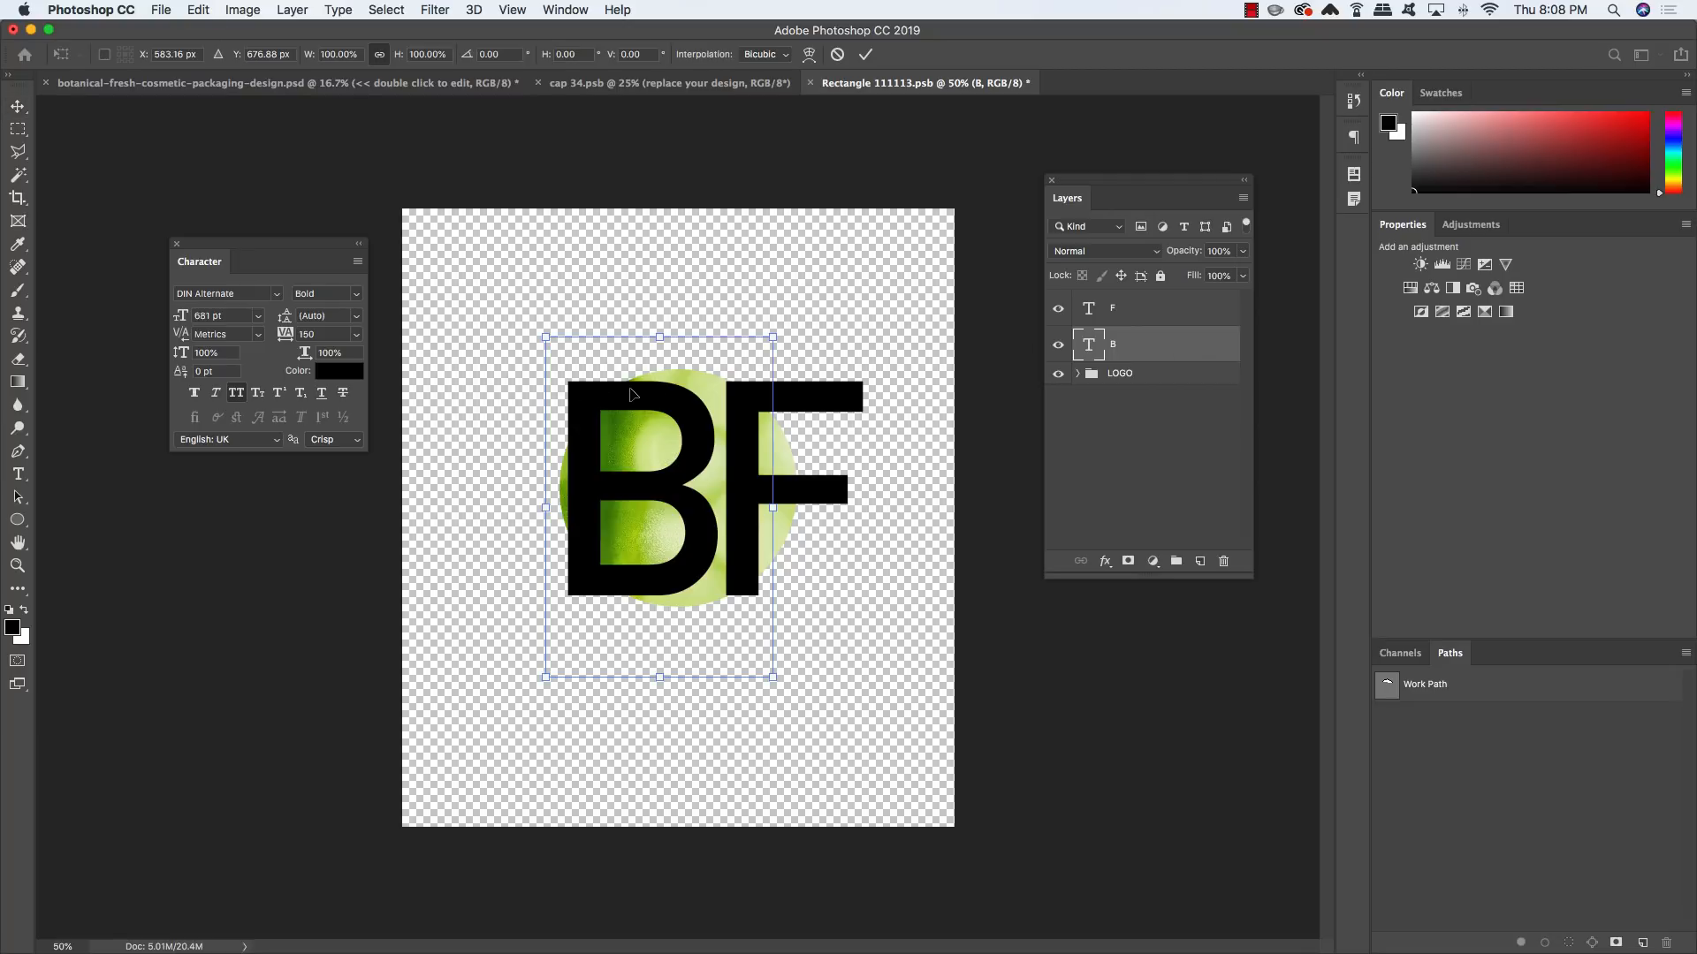
right_click(632, 401)
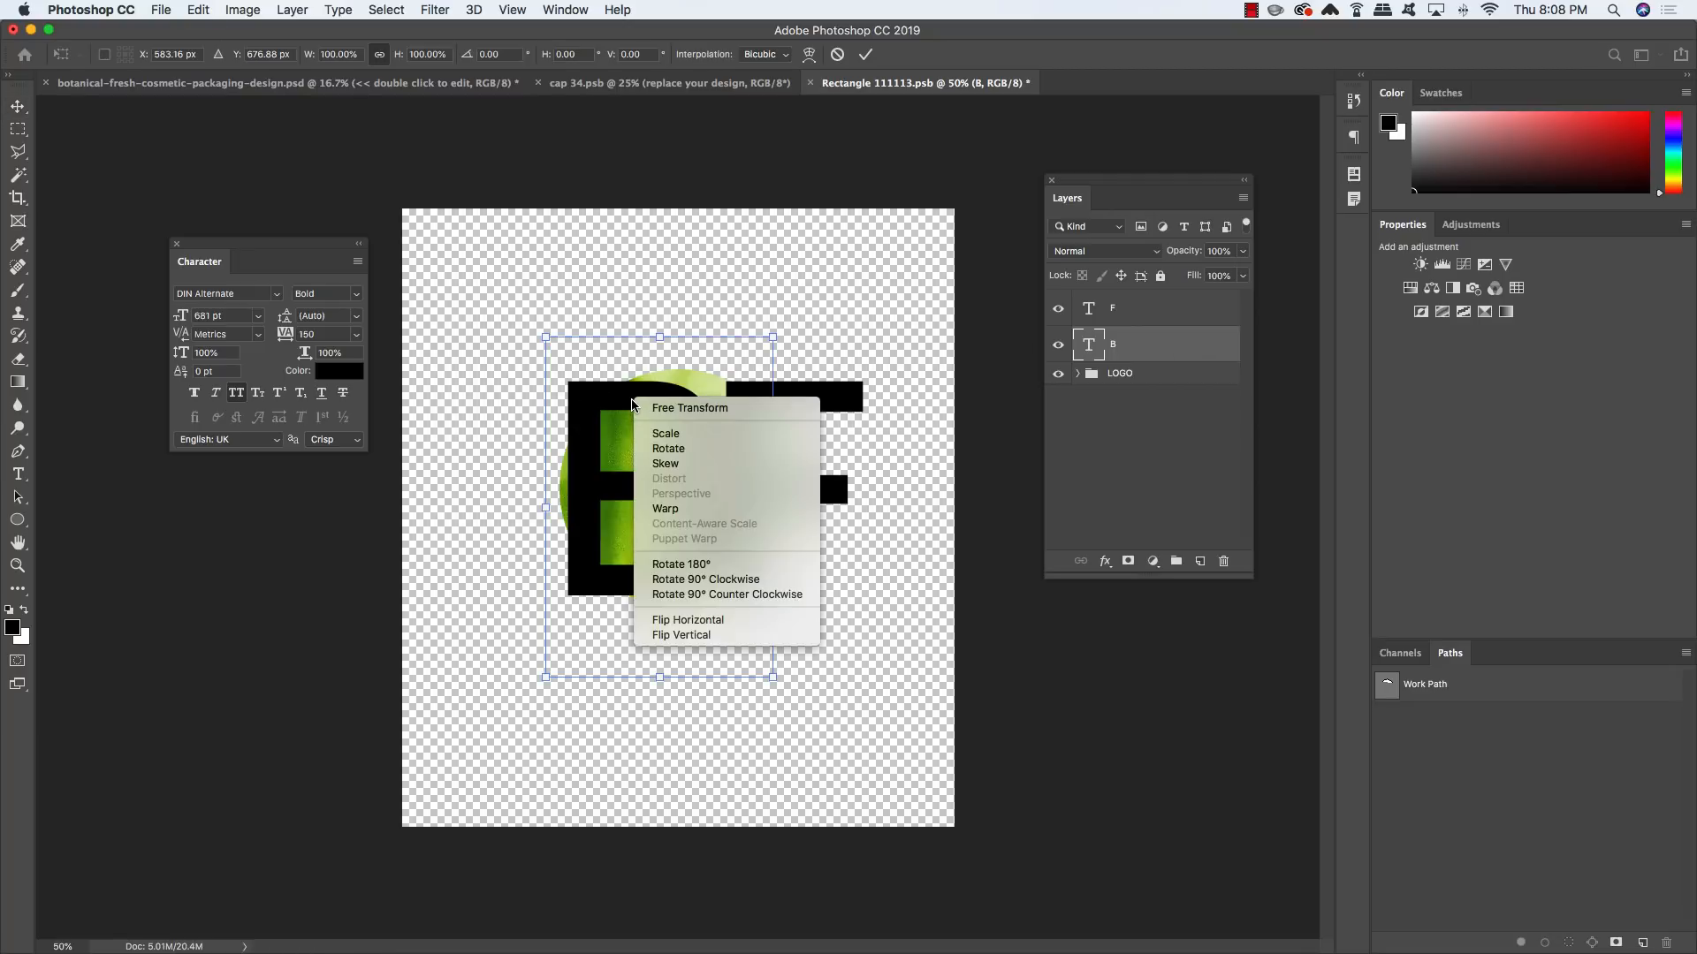
left_click(746, 623)
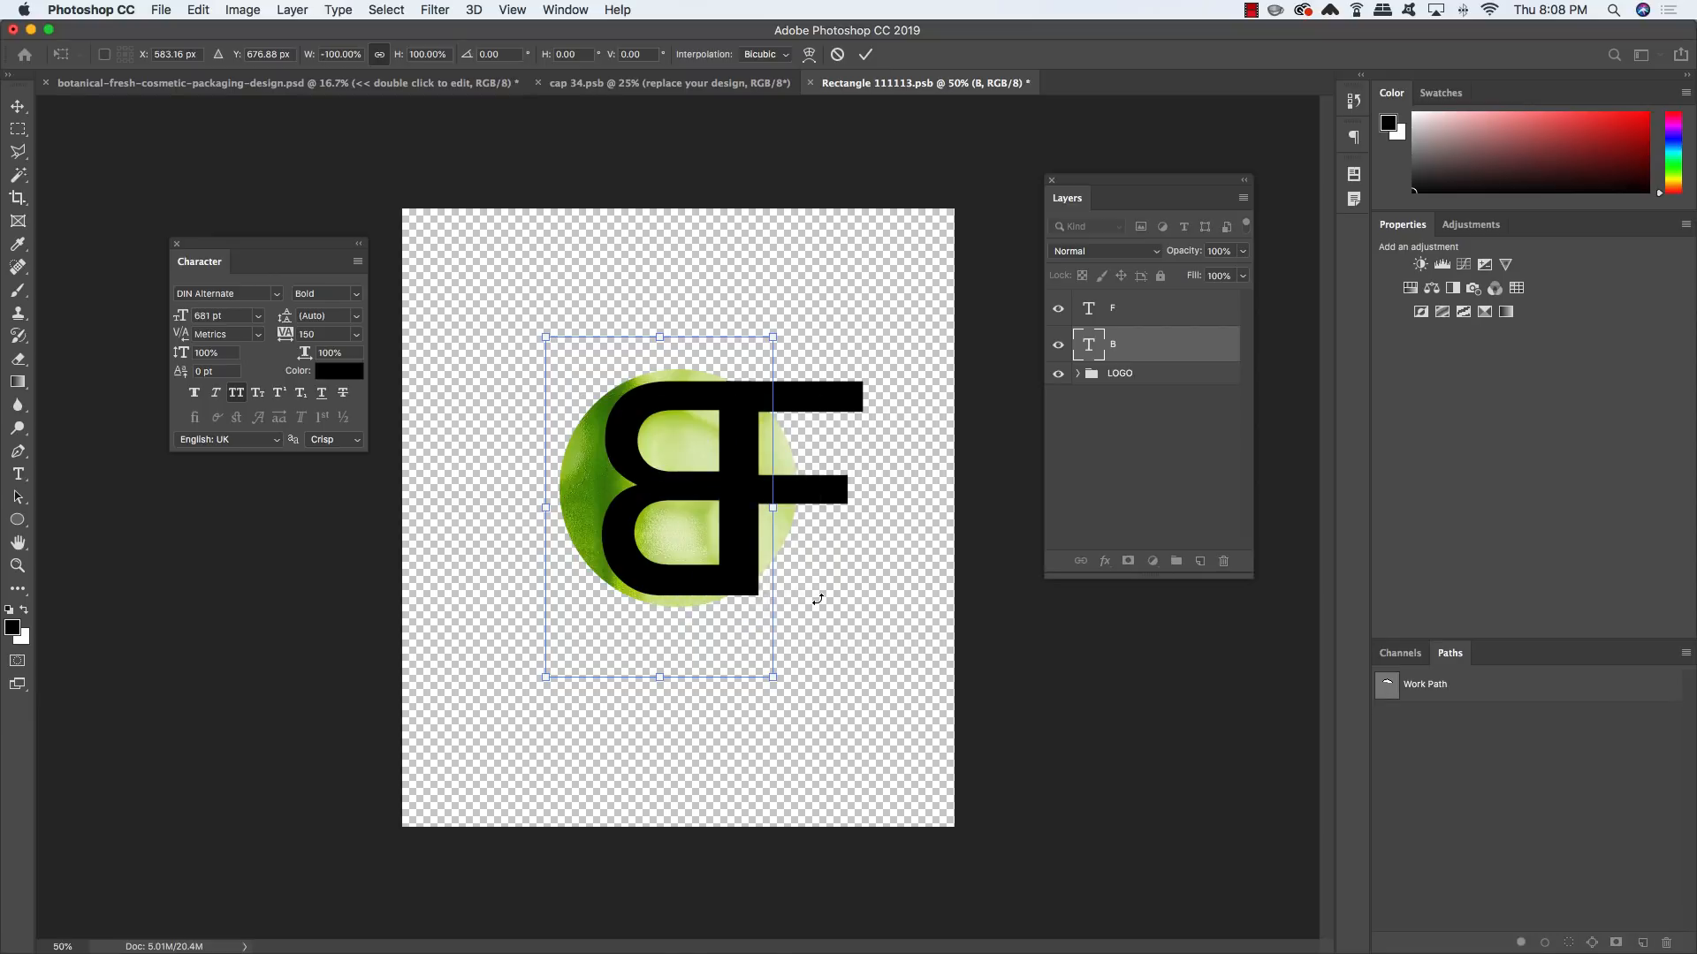
key("Return")
Shift the mirrored B away from the F until a narrow gap separates their stems
key("shift+Left")
key("shift+Left")
key("shift+Left")
key("shift+Left")
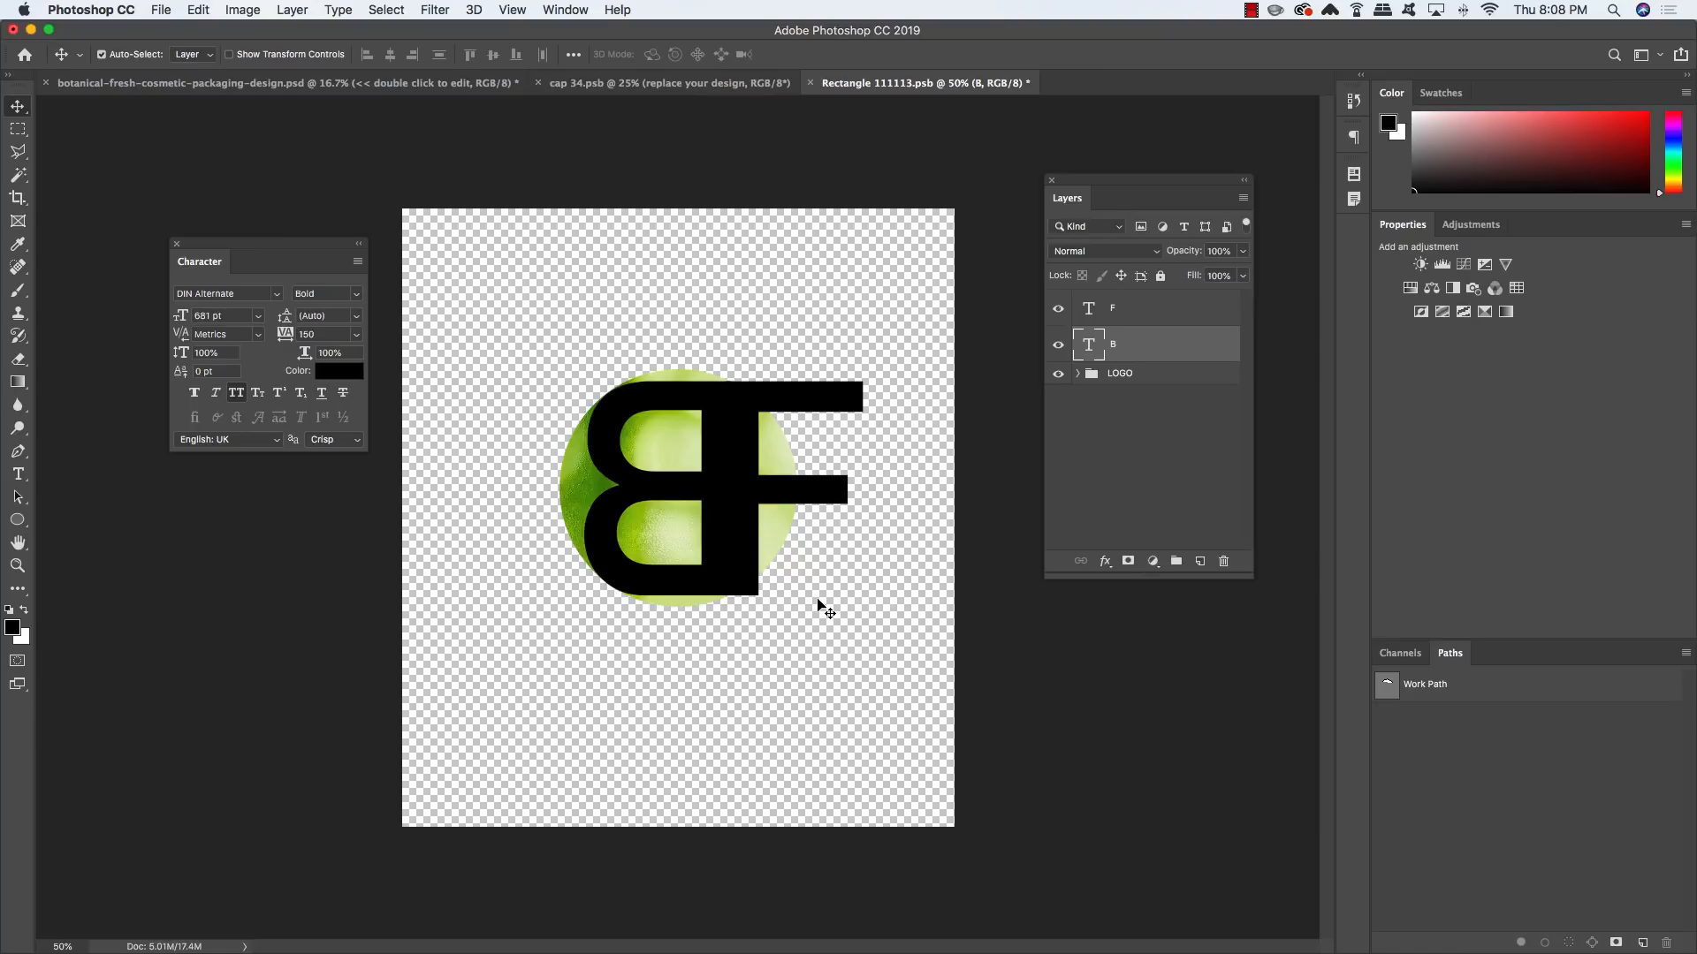
key("shift+Left")
key("shift+Left")
key("shift+Left")
key("shift+Left")
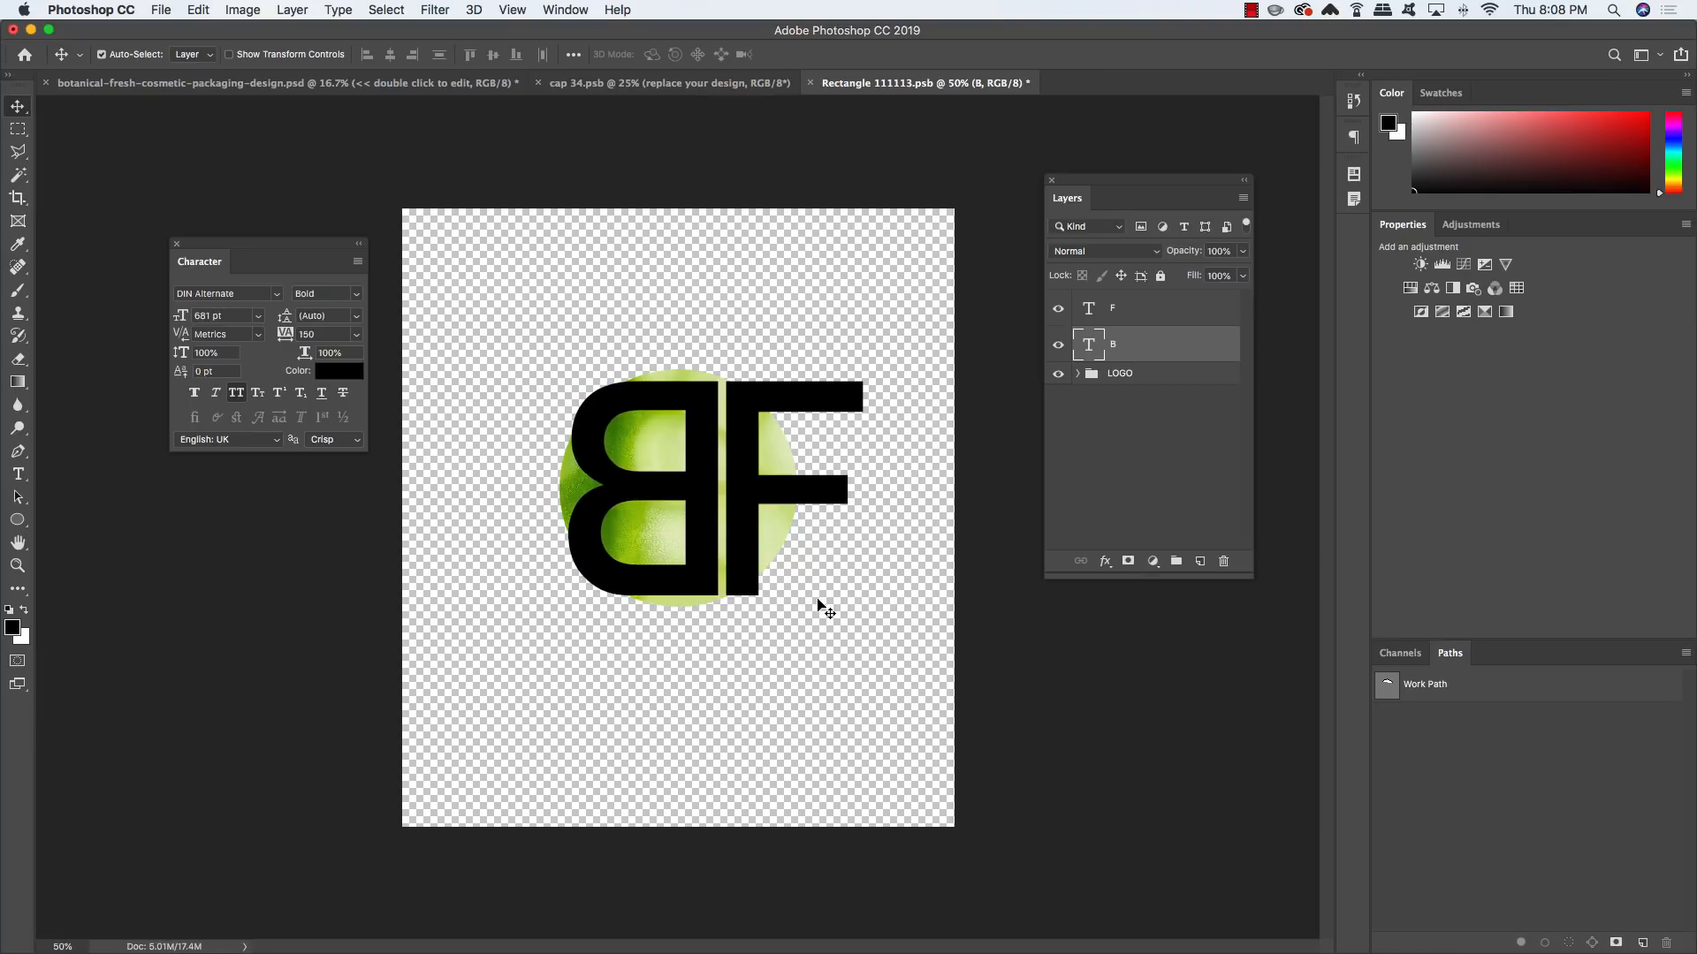
key("shift+Left")
key("shift+Left")
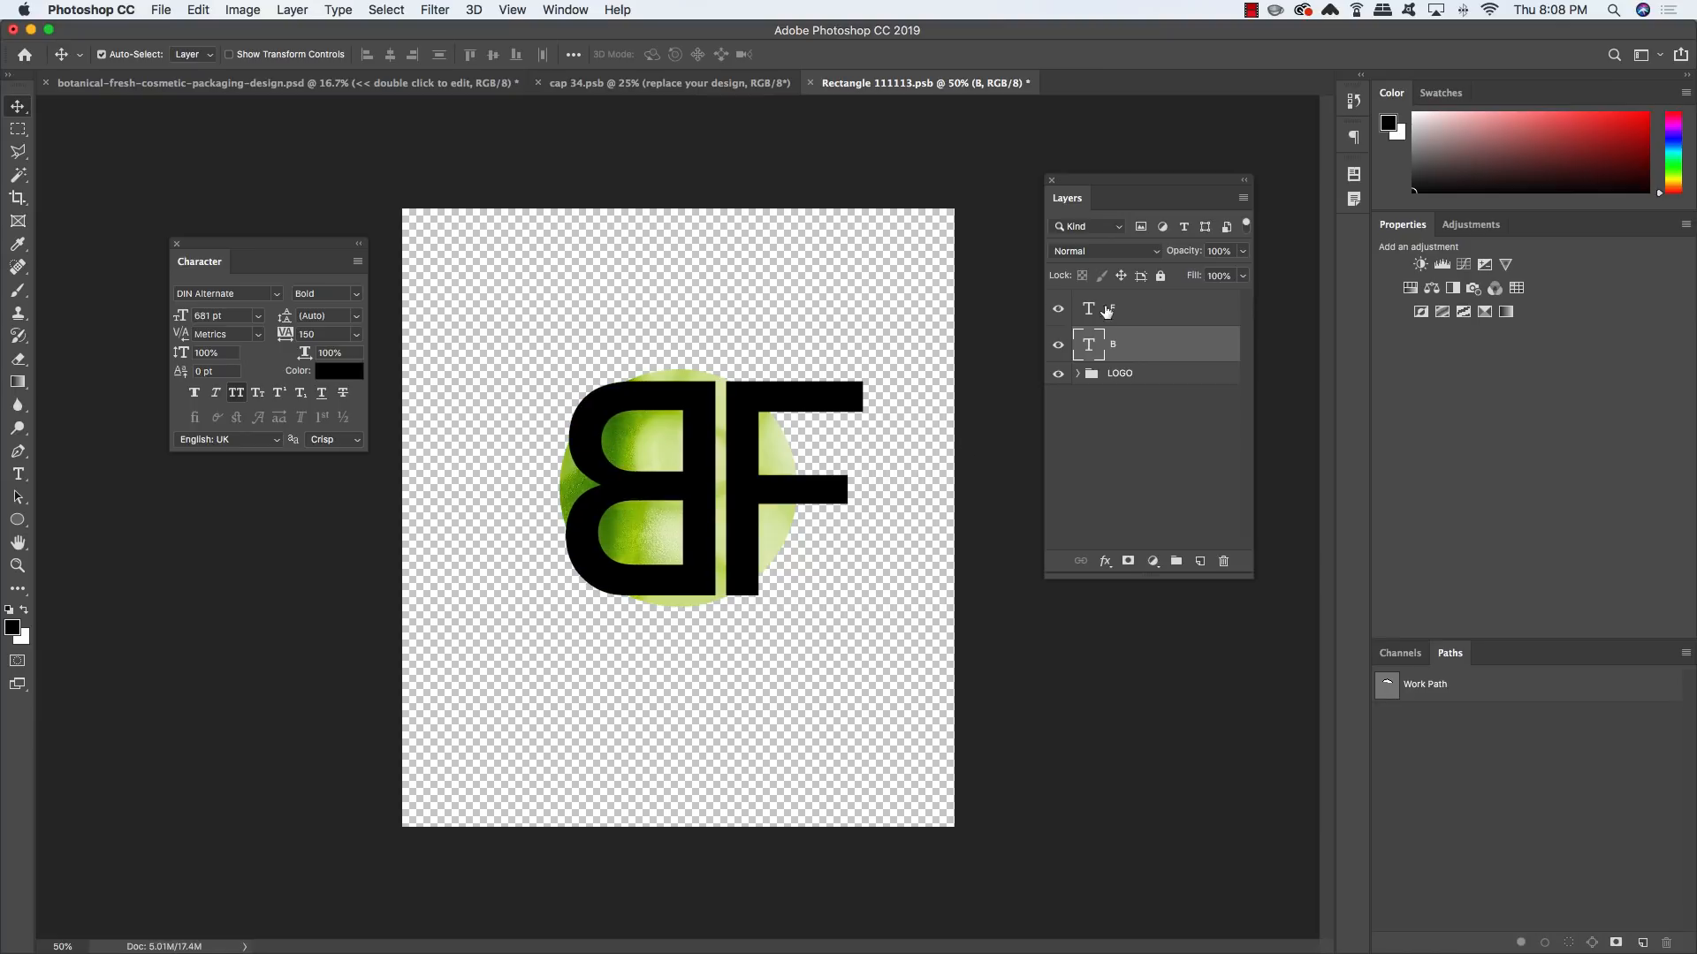
Select both the B and F layers and move them together so their gap sits over the circle's centre
left_click(1185, 319, "shift")
key("shift+Left")
key("shift+Left")
key("shift+Left")
key("shift+Left")
key("shift+Left")
key("shift+Left")
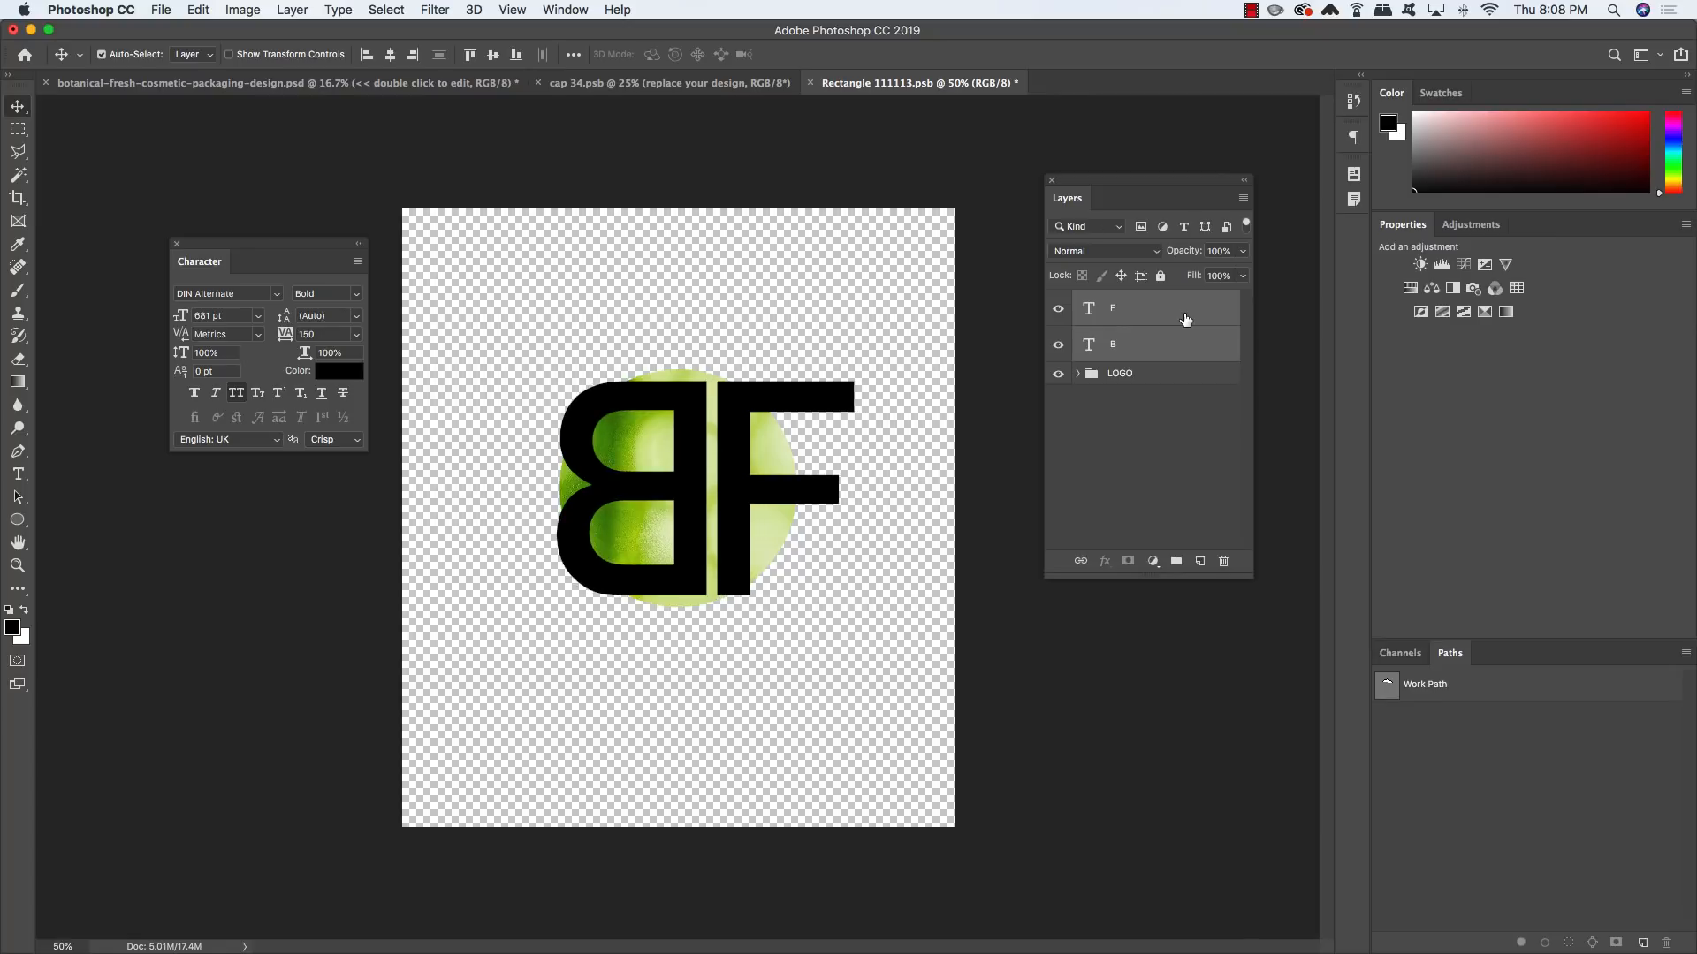
key("shift+Left")
key("shift+Left")
key("shift+Left")
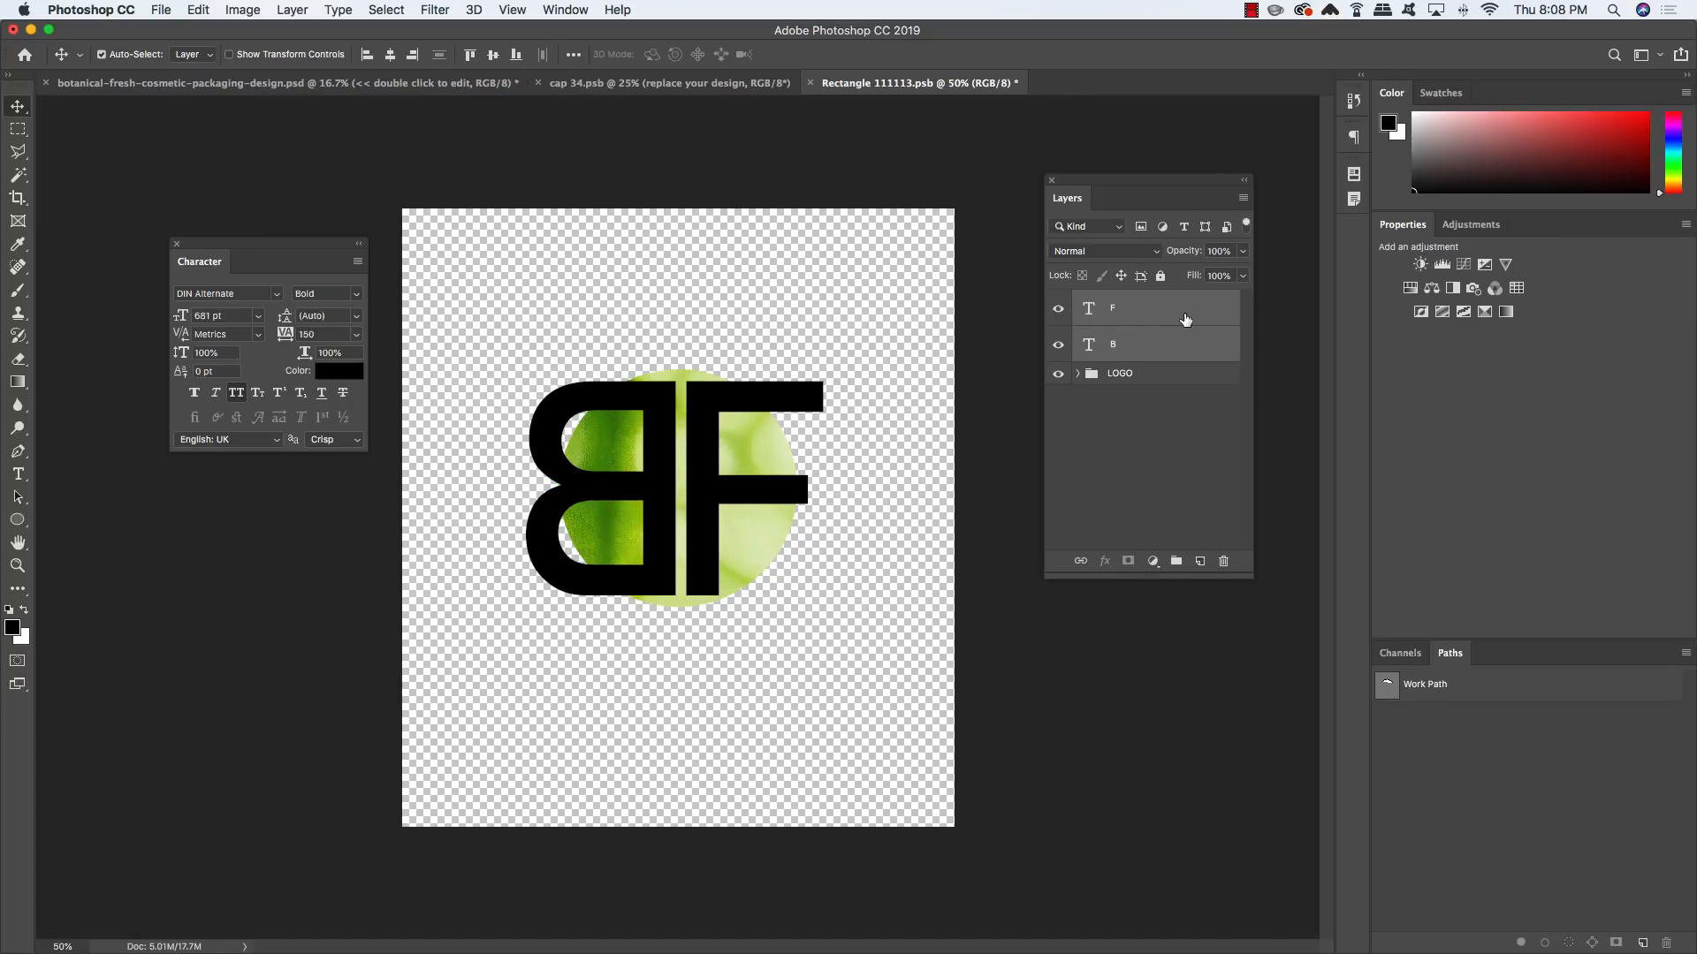
Scale the B and F together proportionally to 82.75% so they roughly match the circle's width
key("super+t")
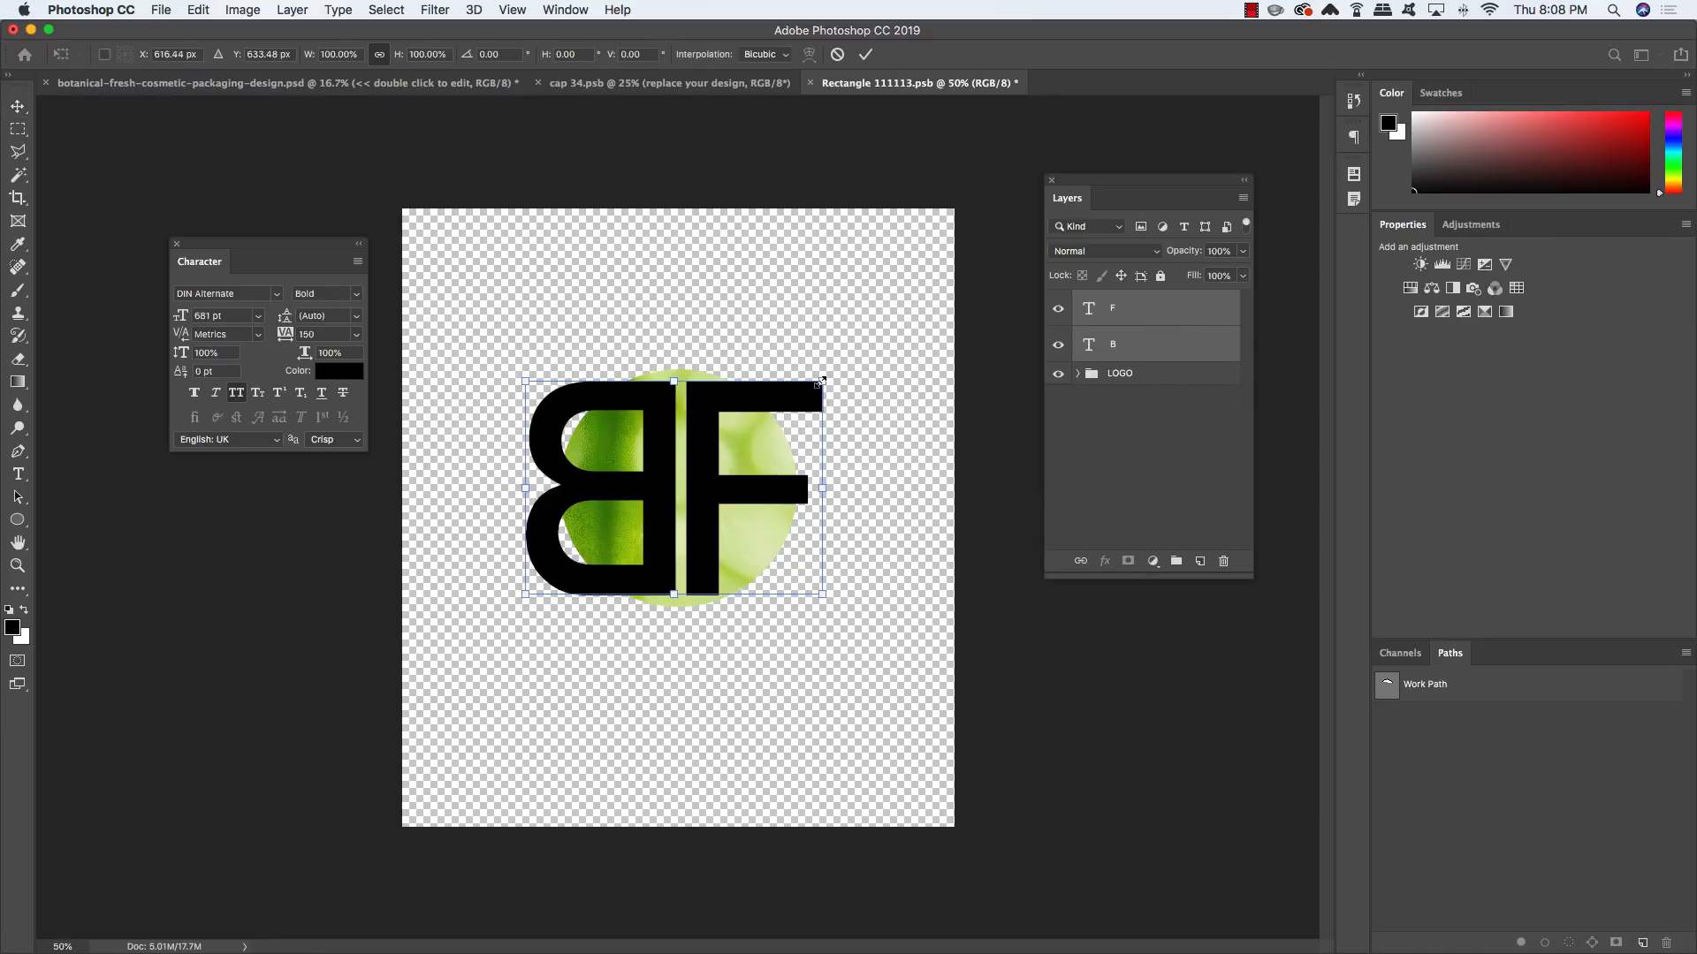
left_click_drag(821, 380, 798, 395)
left_click_drag(796, 394, 793, 397)
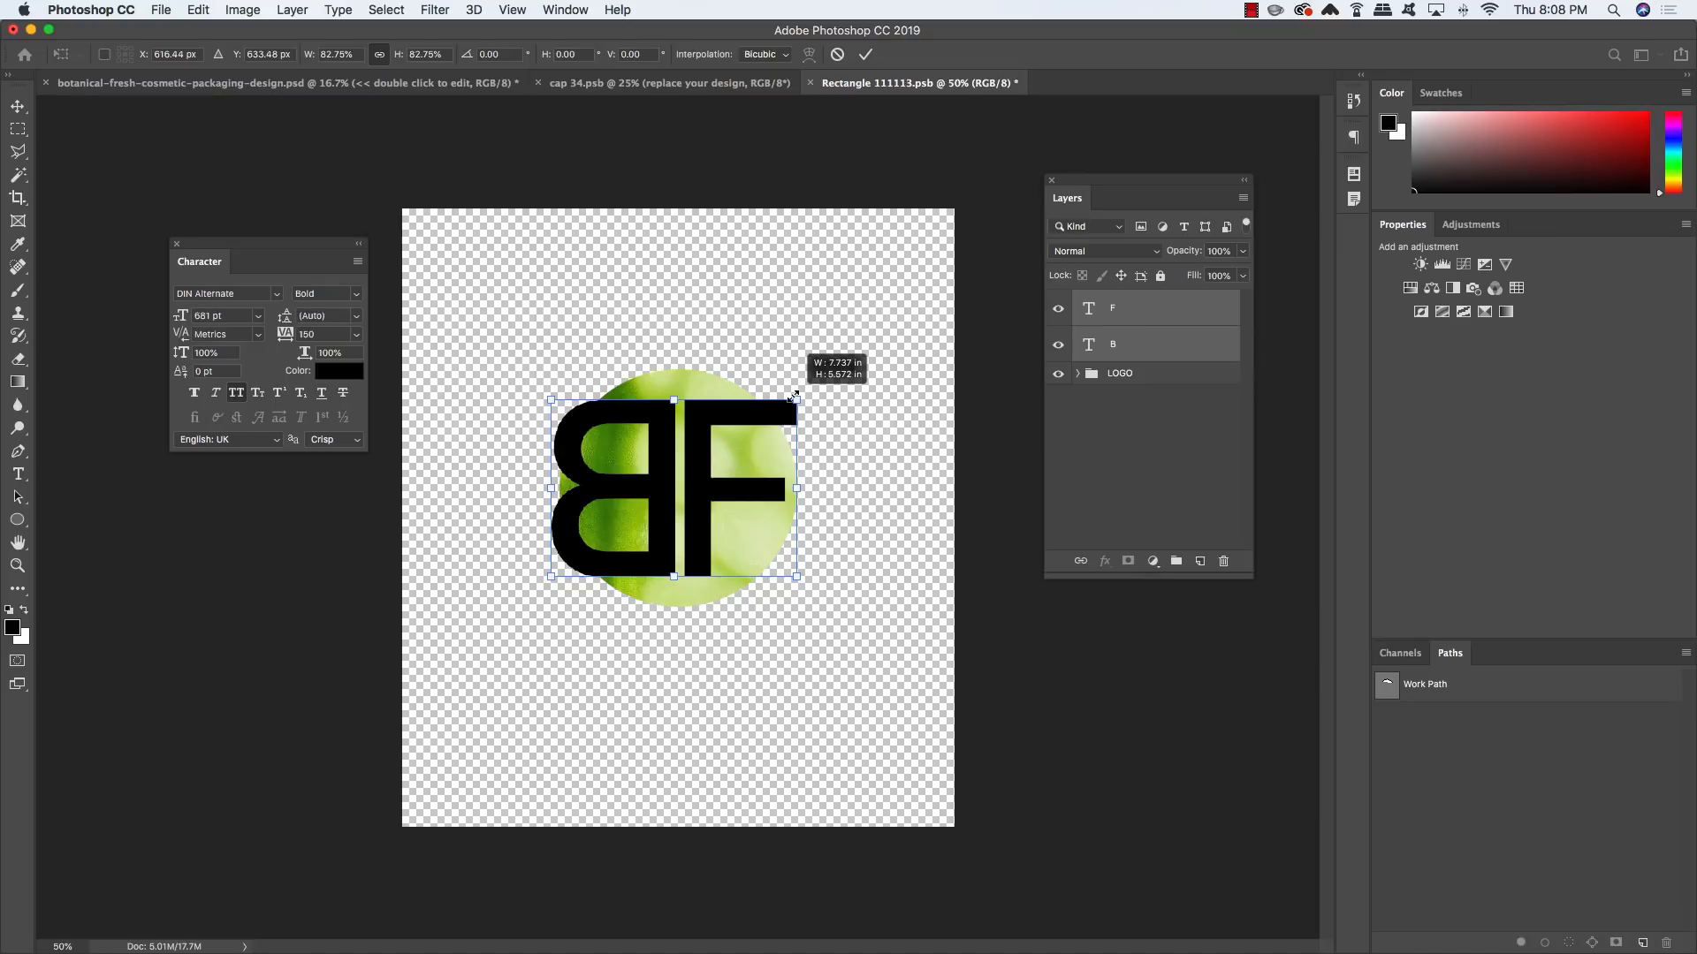
key("super+minus")
key("super+minus")
key("Return")
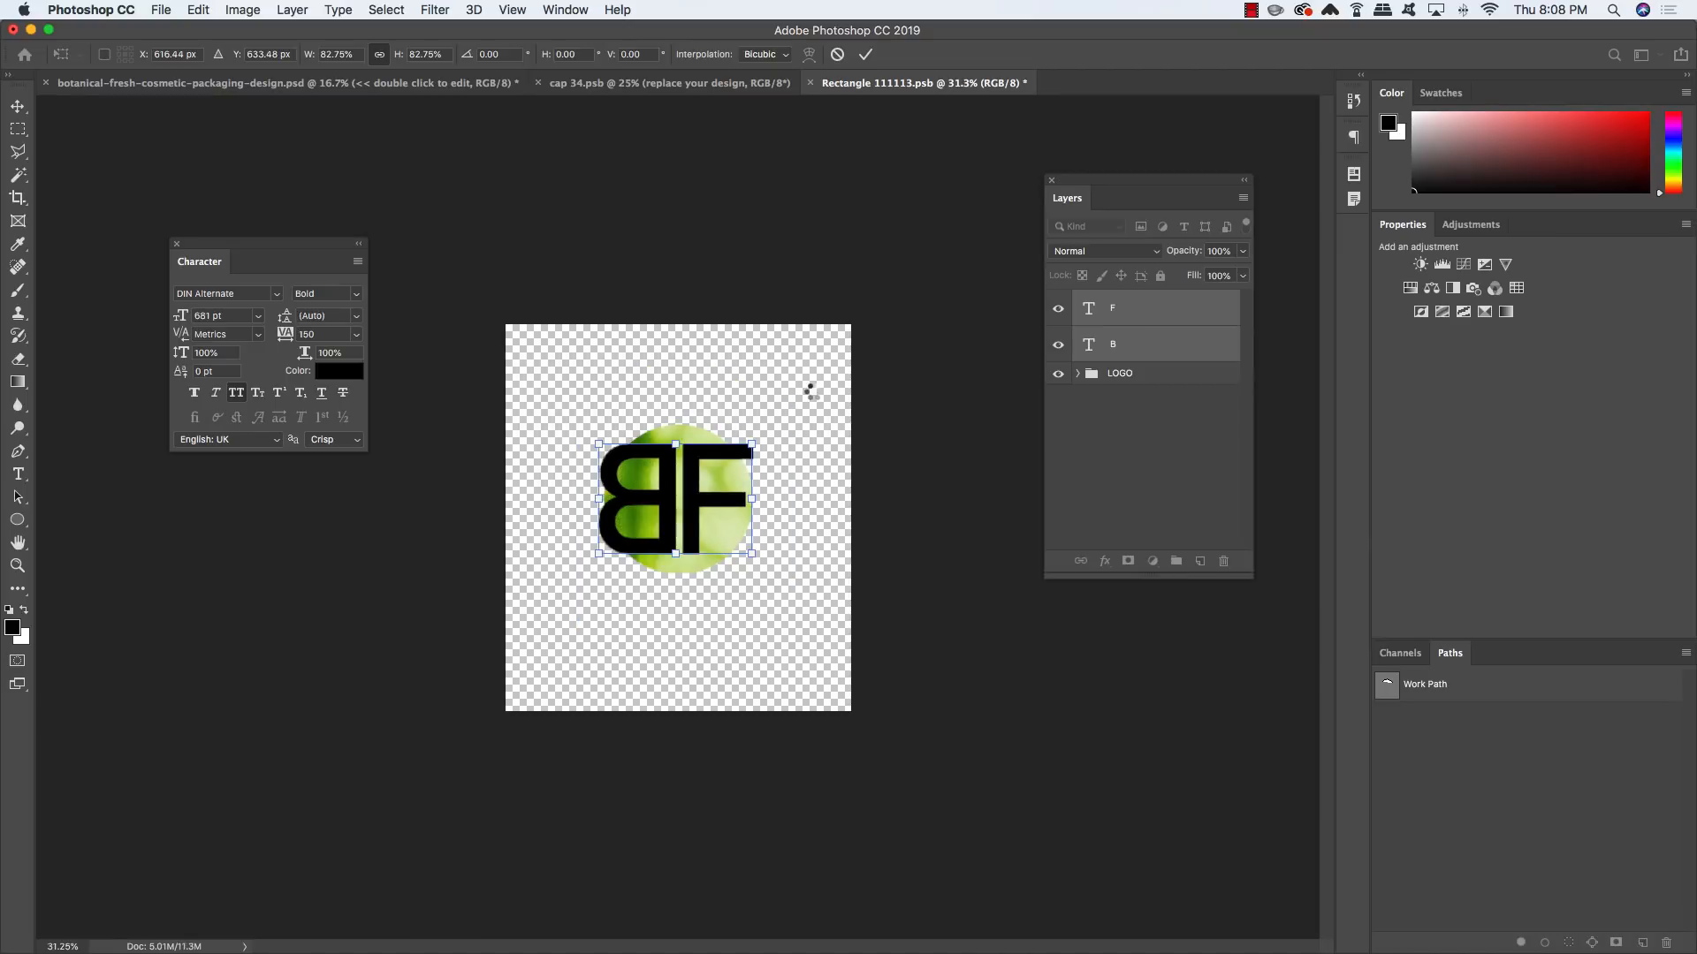
Fine-tune the position of the B and F, nudging them slightly down and sideways to centre them on the circle
key("super+plus")
key("super+plus")
key("super+plus")
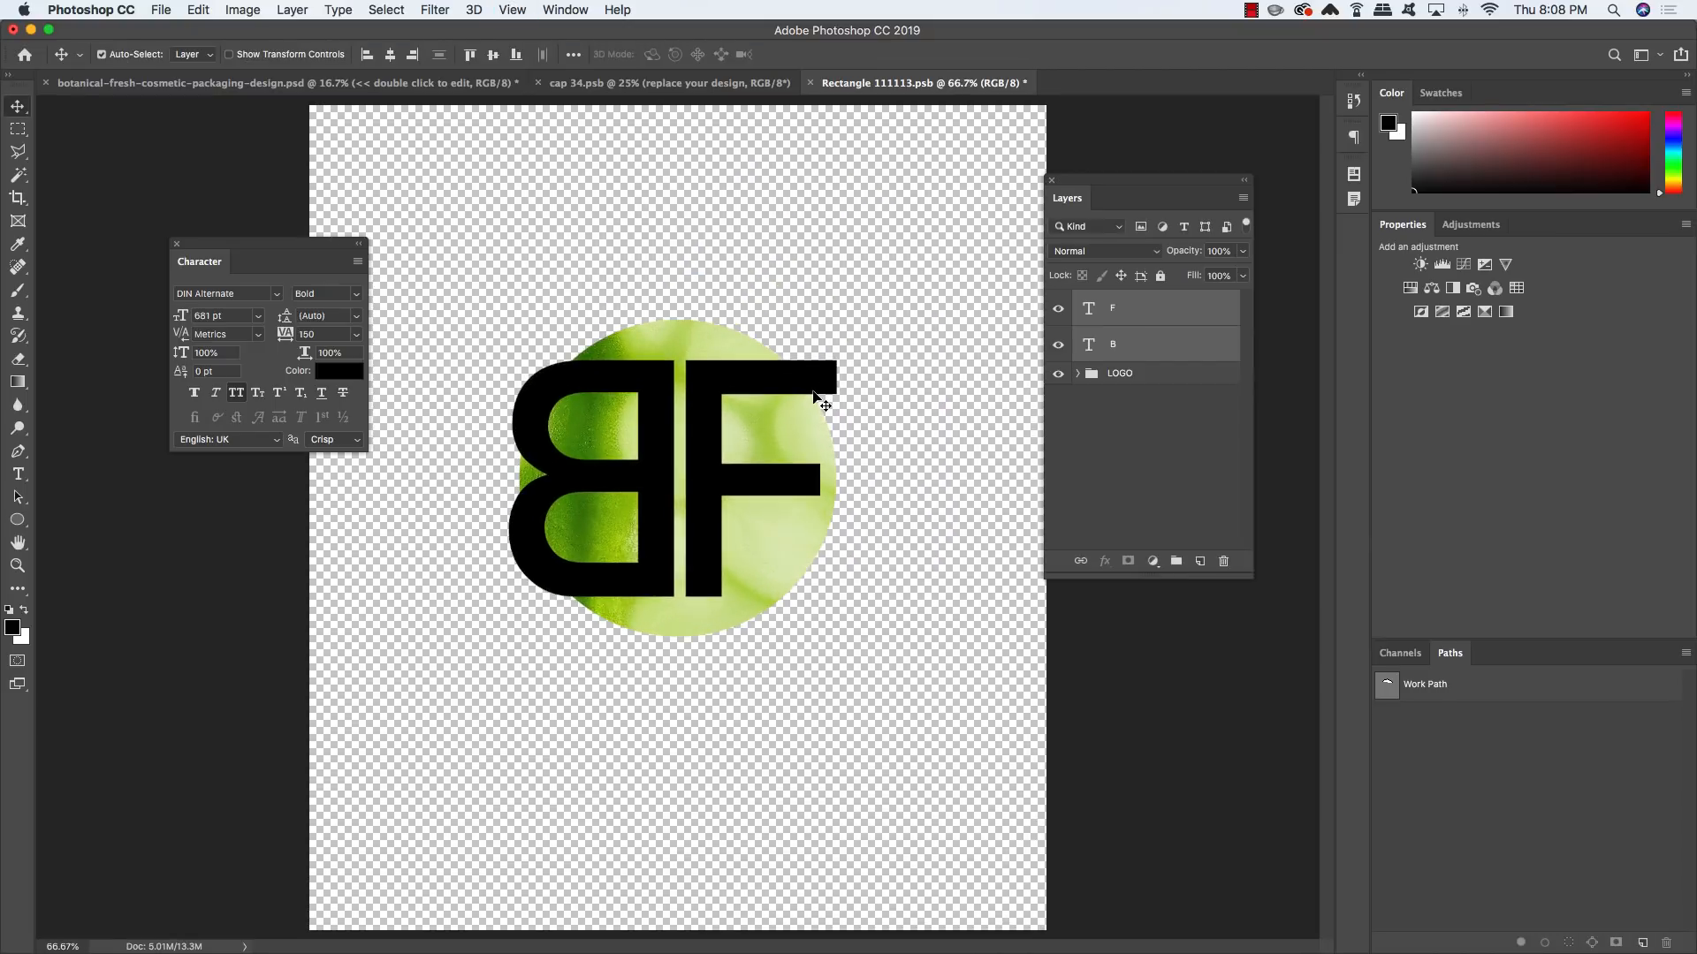
key("Right")
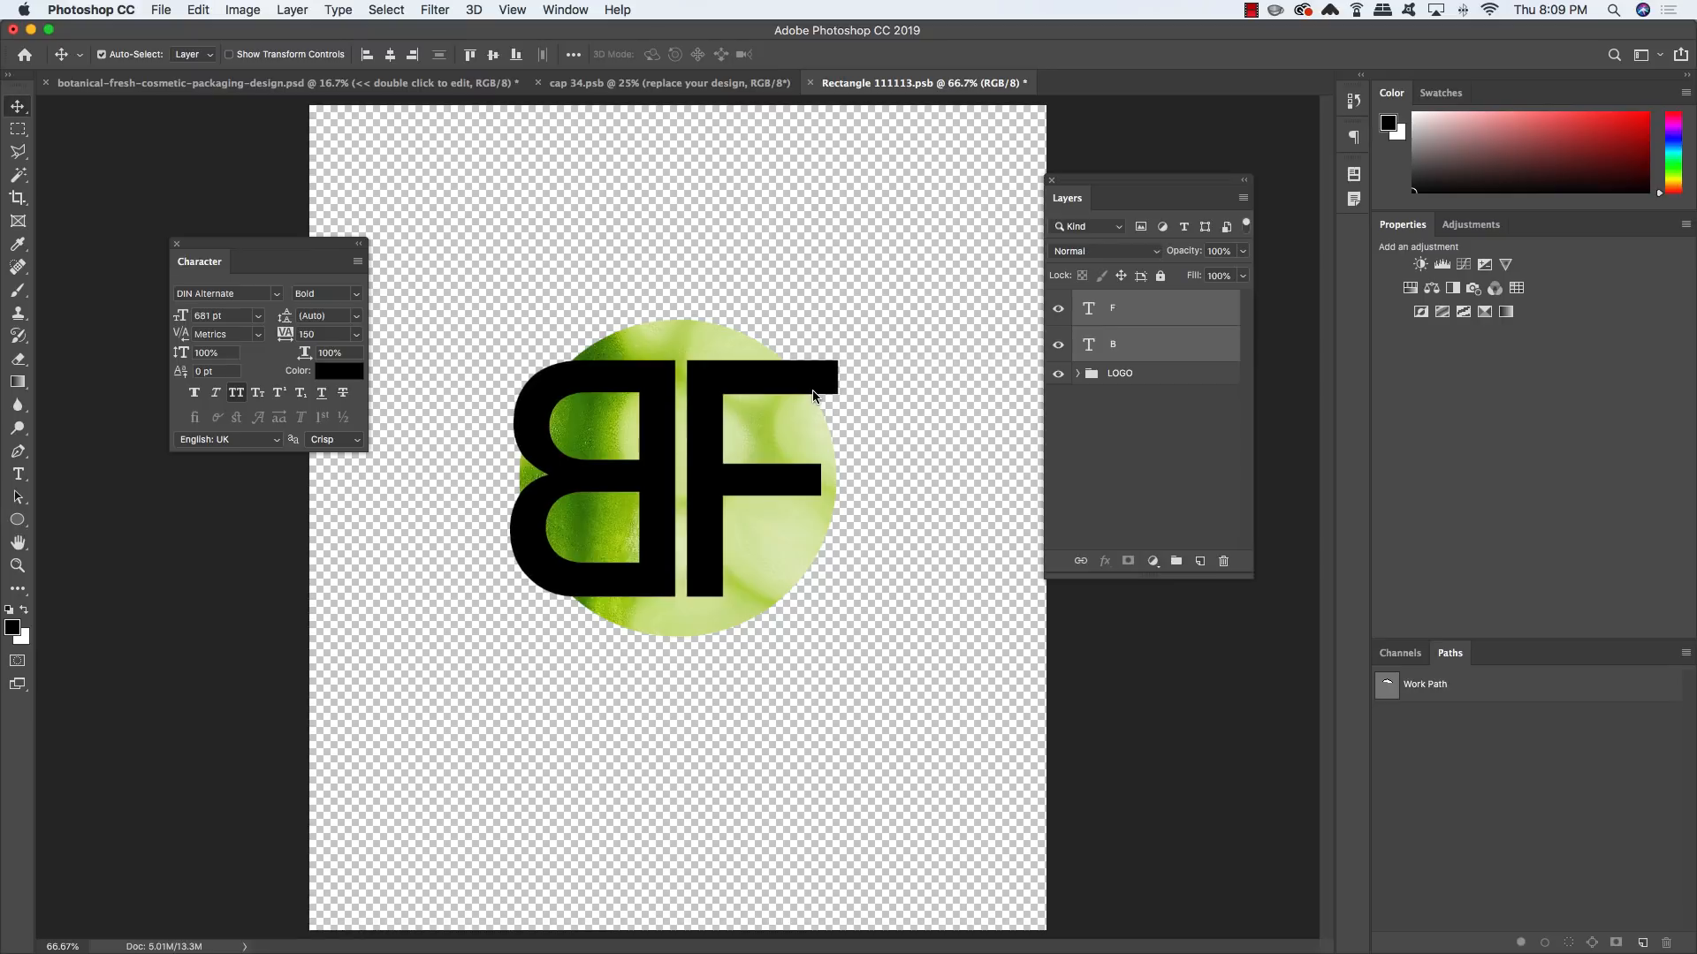
key("Right")
key("Right")
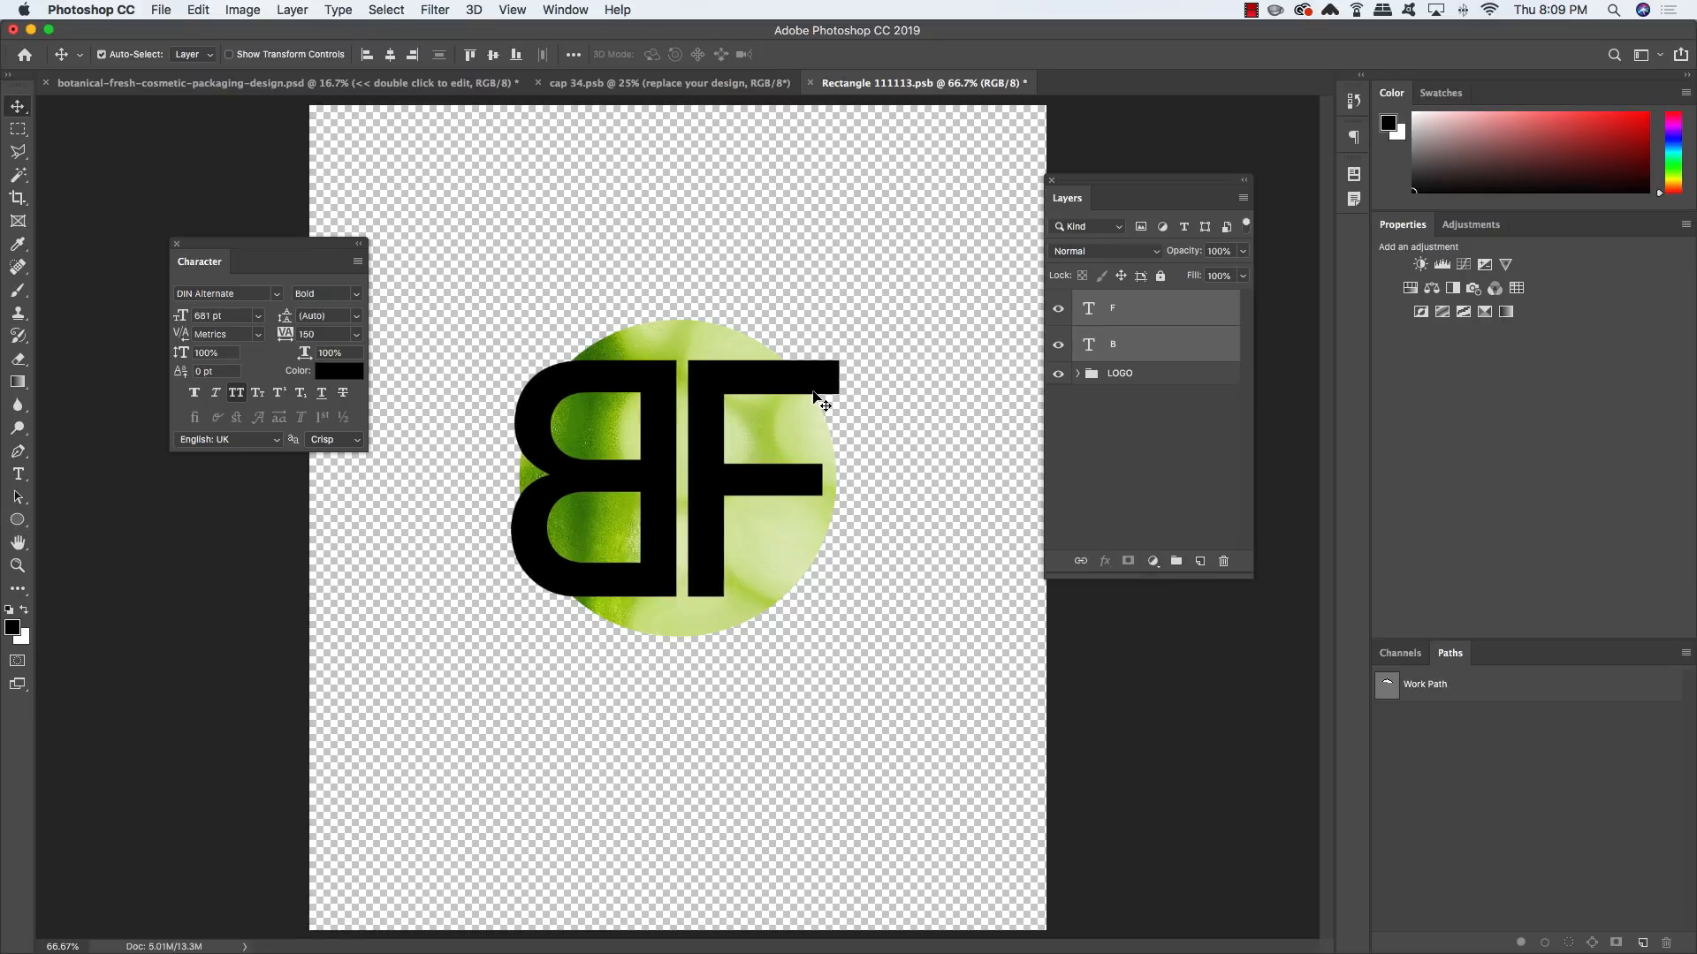
key("Right")
key("Left")
key("Down")
key("Down")
key("Down")
key("Down")
key("Down")
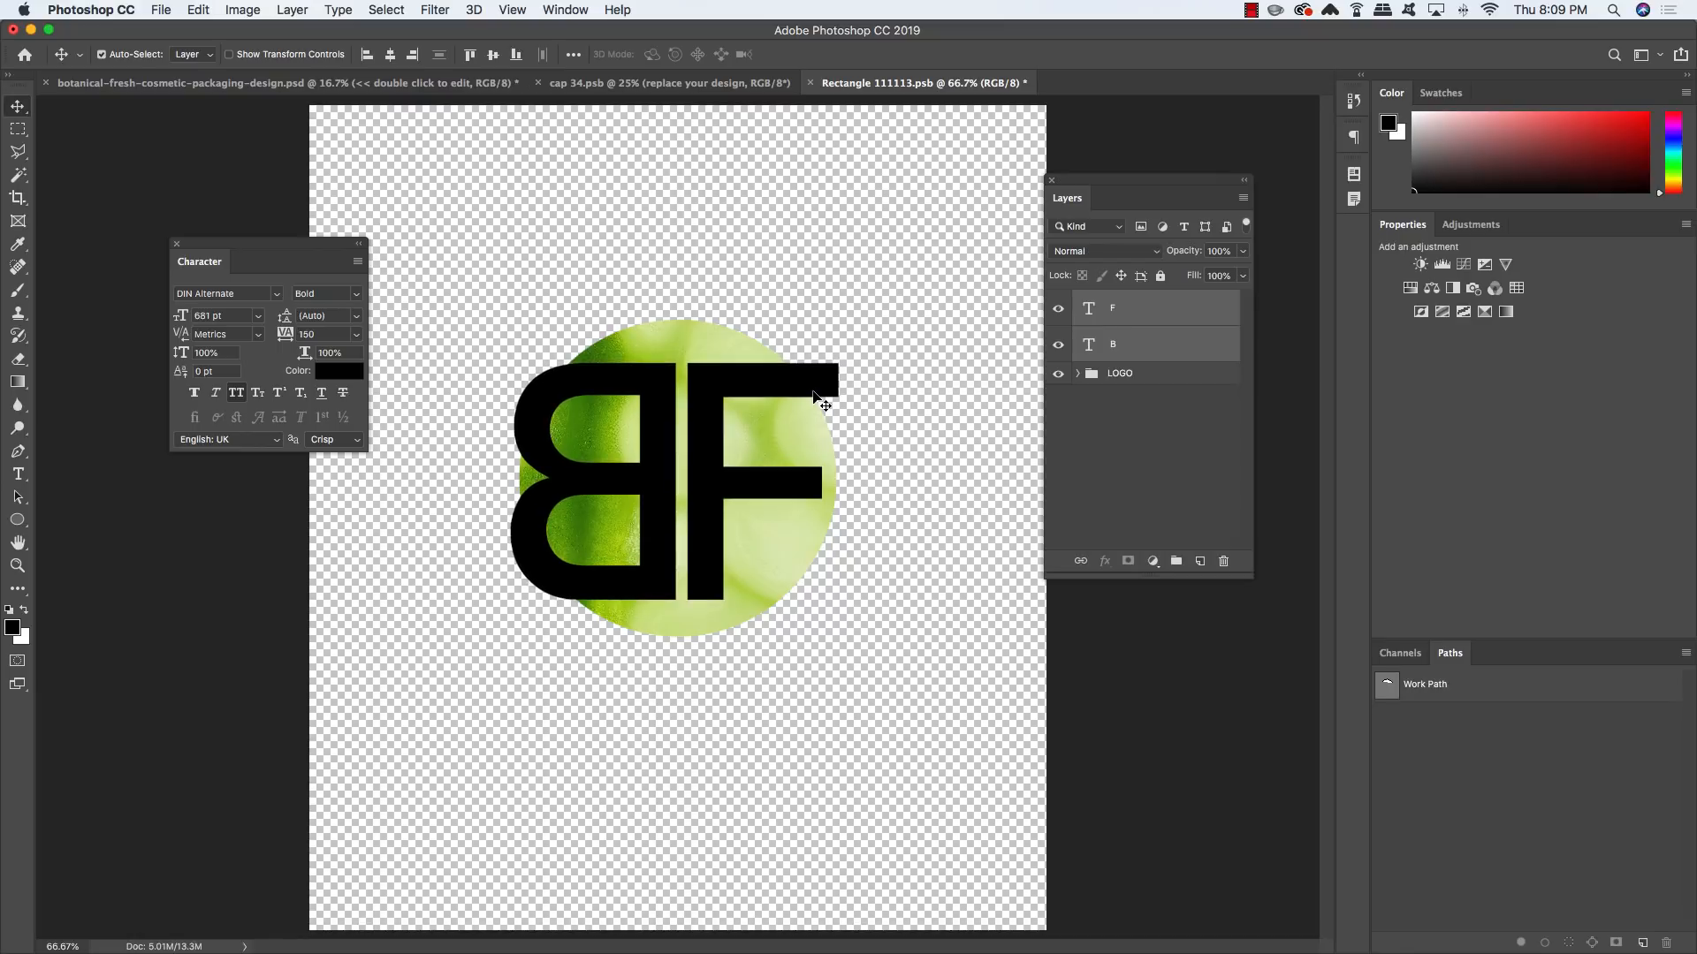
key("Left")
key("Left")
key("Left")
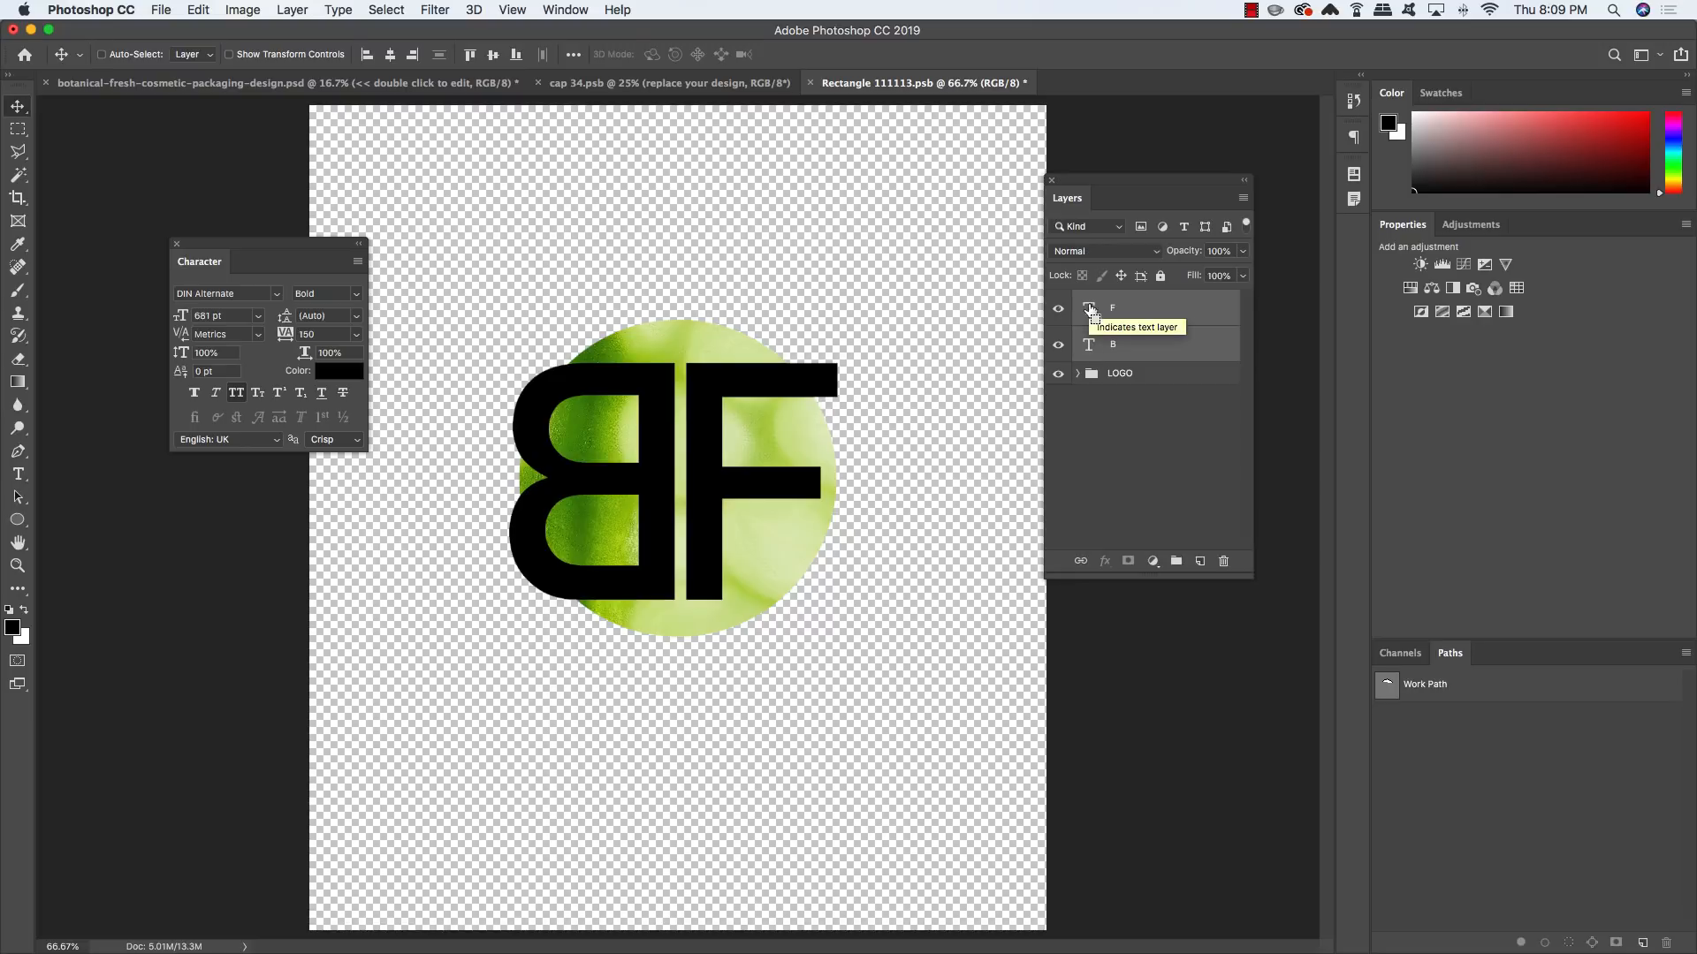
Load the combined outlines of the F and B as a selection and hide both text layers
left_click(1089, 310, "super")
left_click(1089, 346, "shift+super")
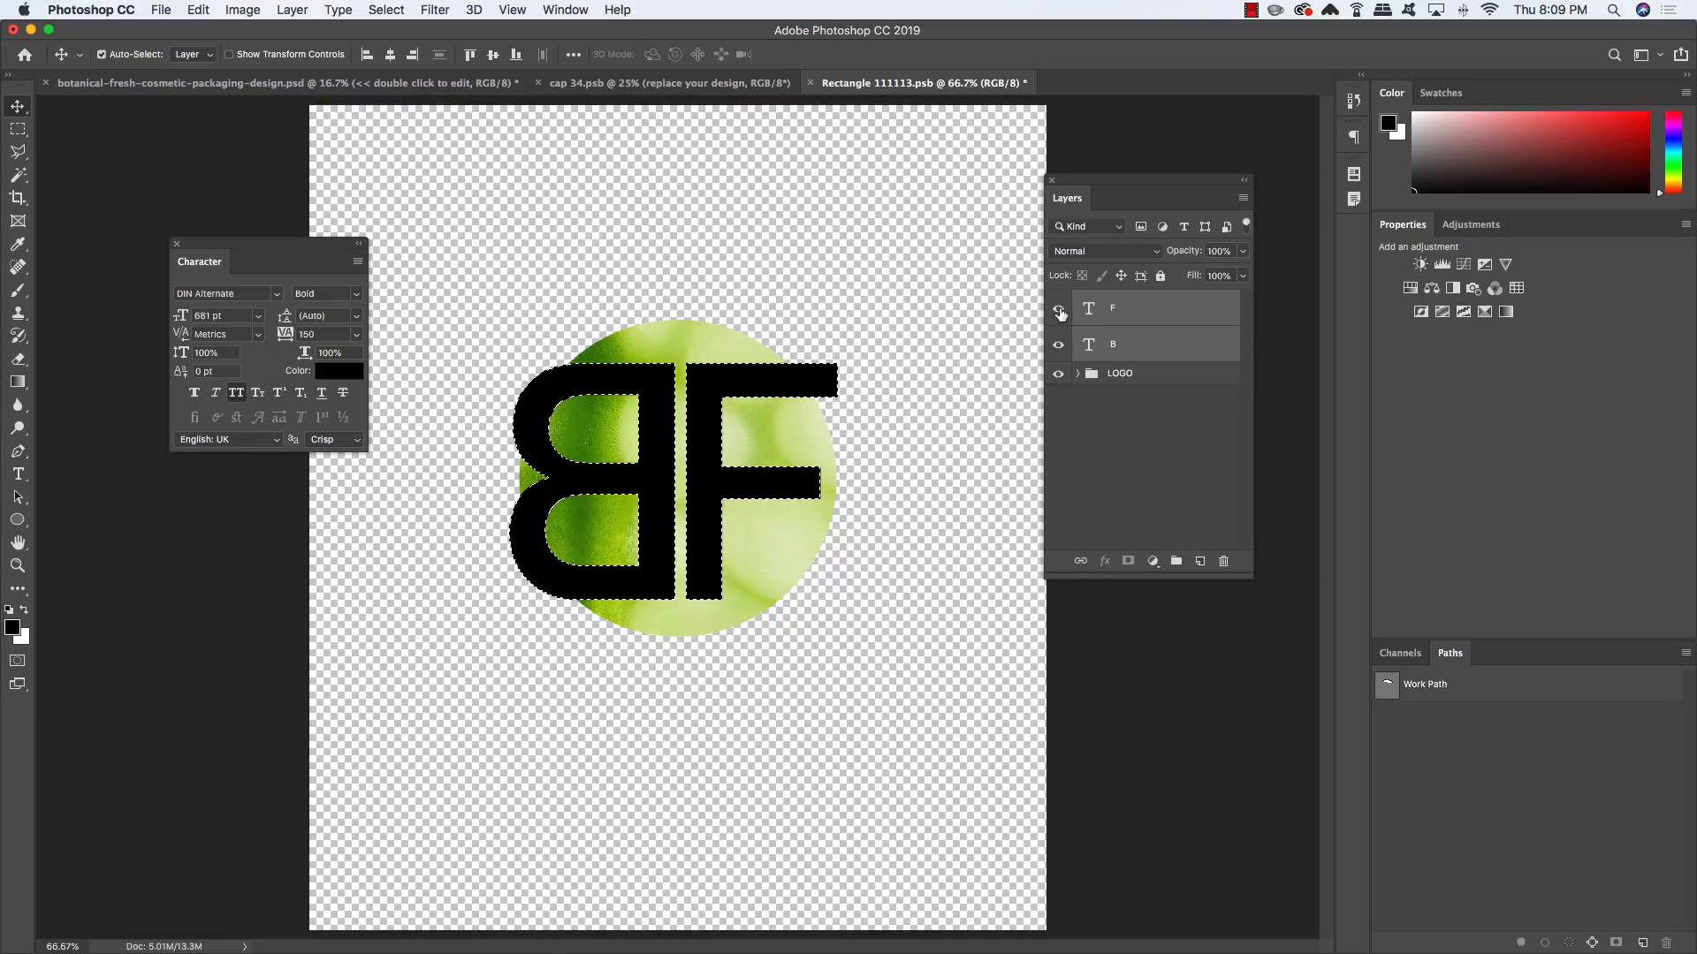
left_click_drag(1059, 313, 1058, 345)
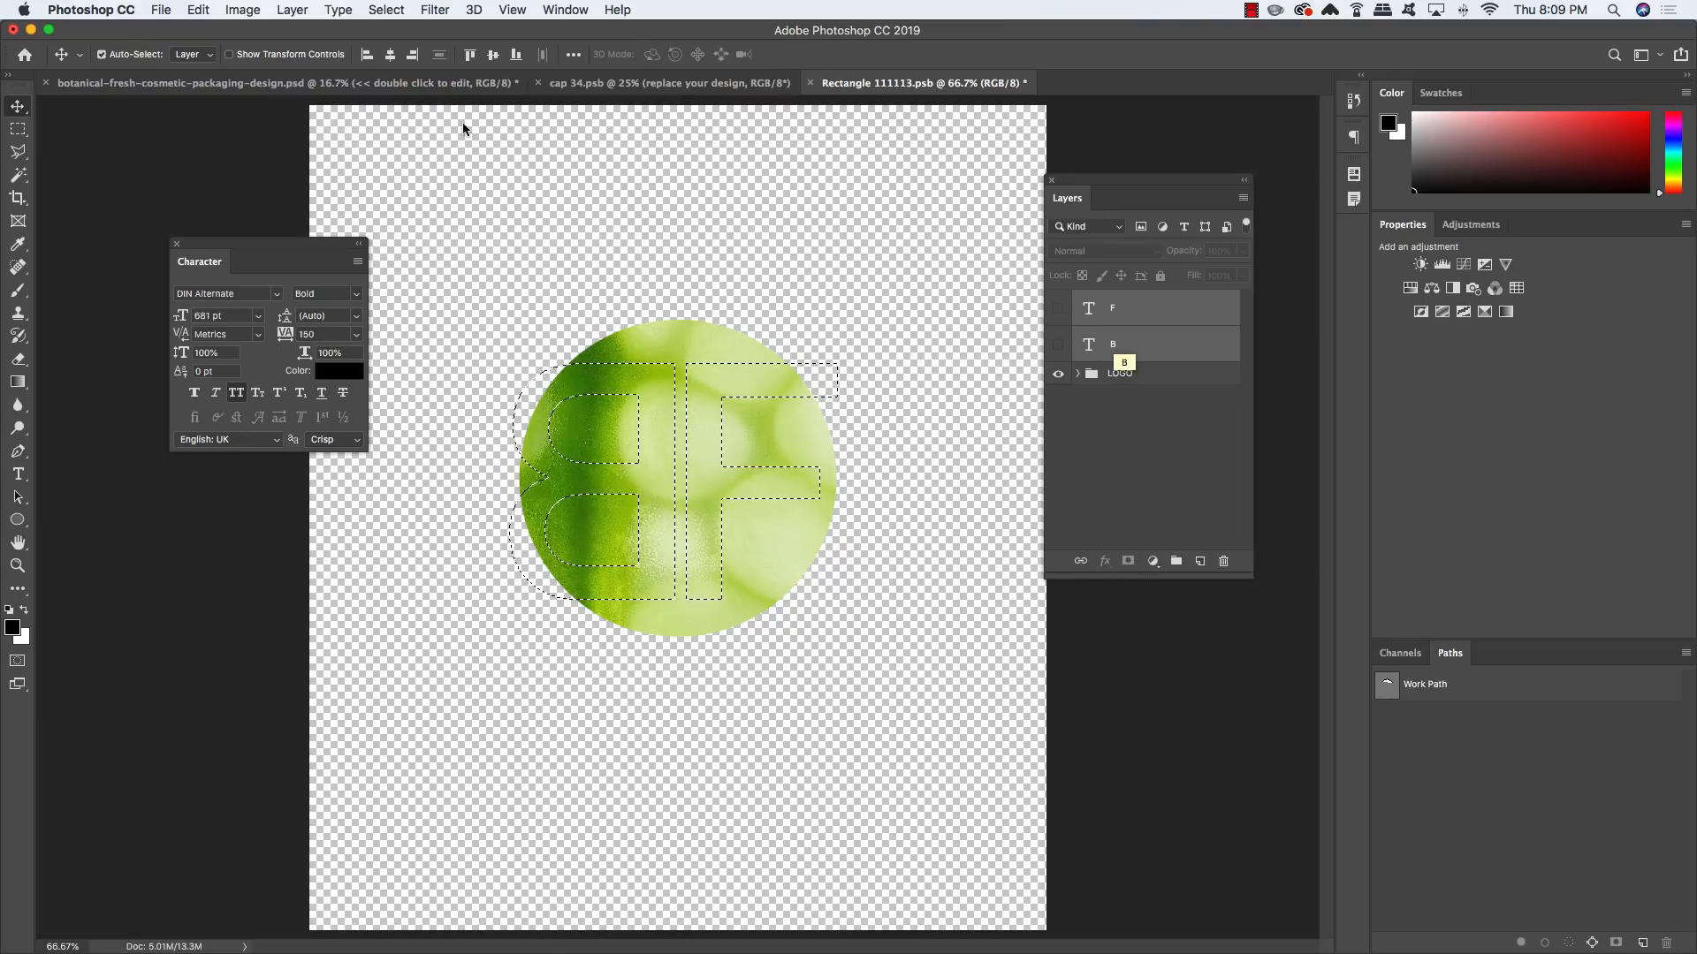
Invert the selection and add it as a layer mask on the LOGO group to cut the letters out
left_click(386, 10)
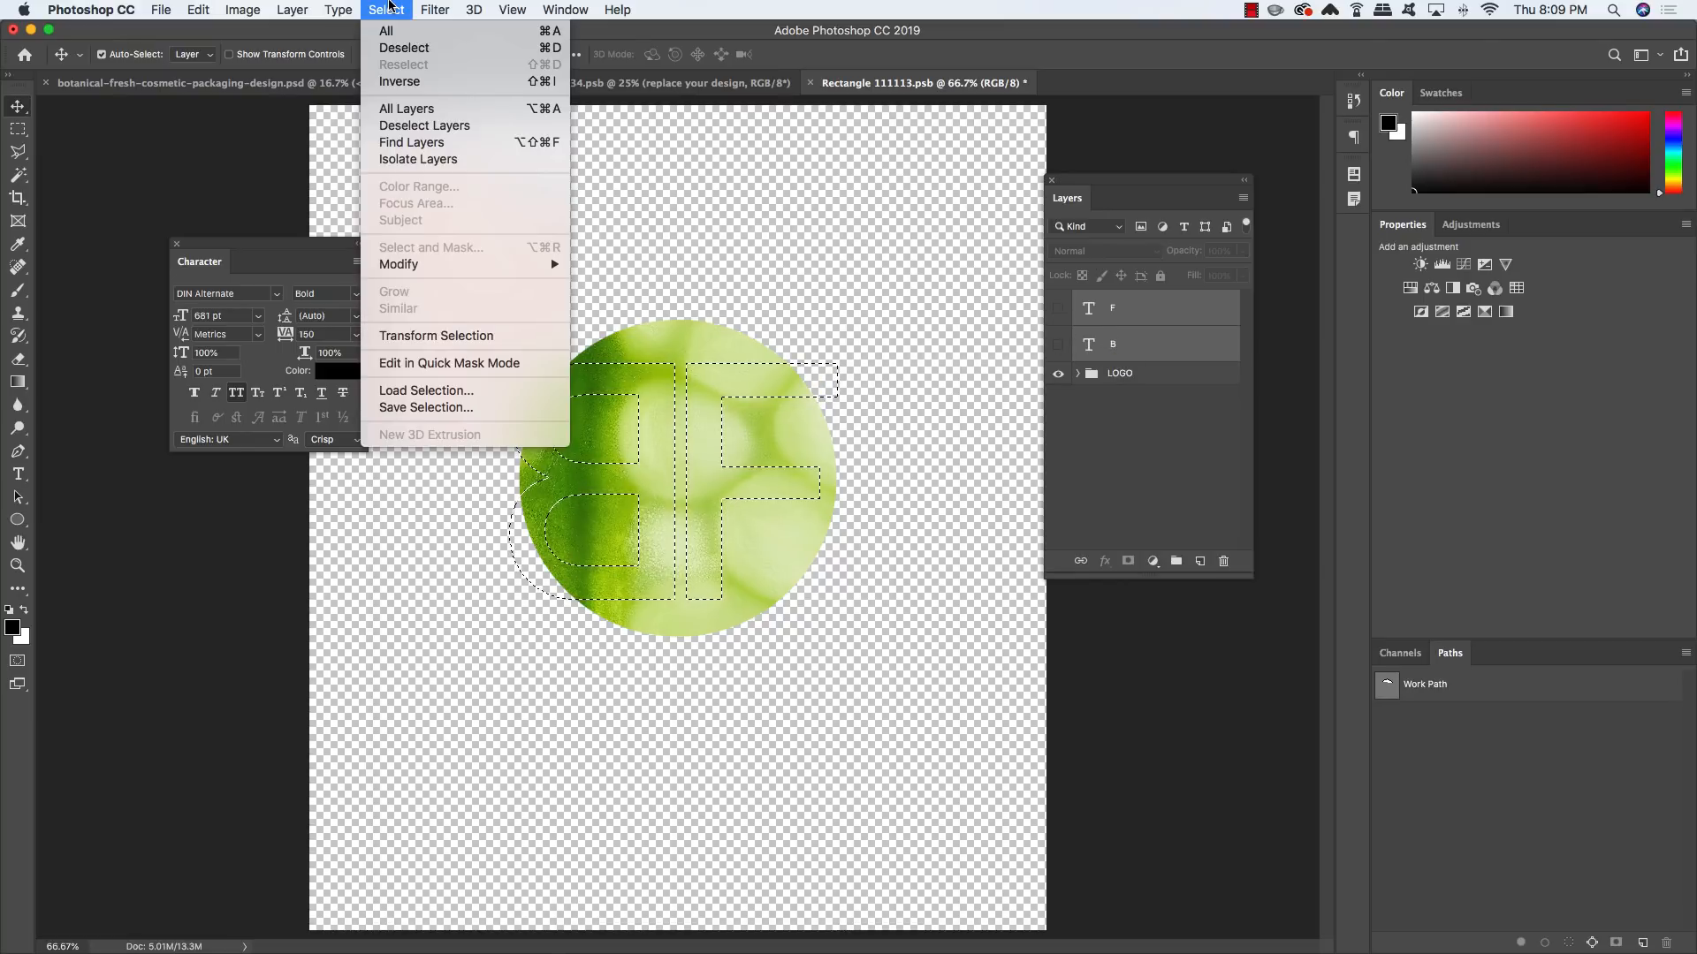
left_click(437, 81)
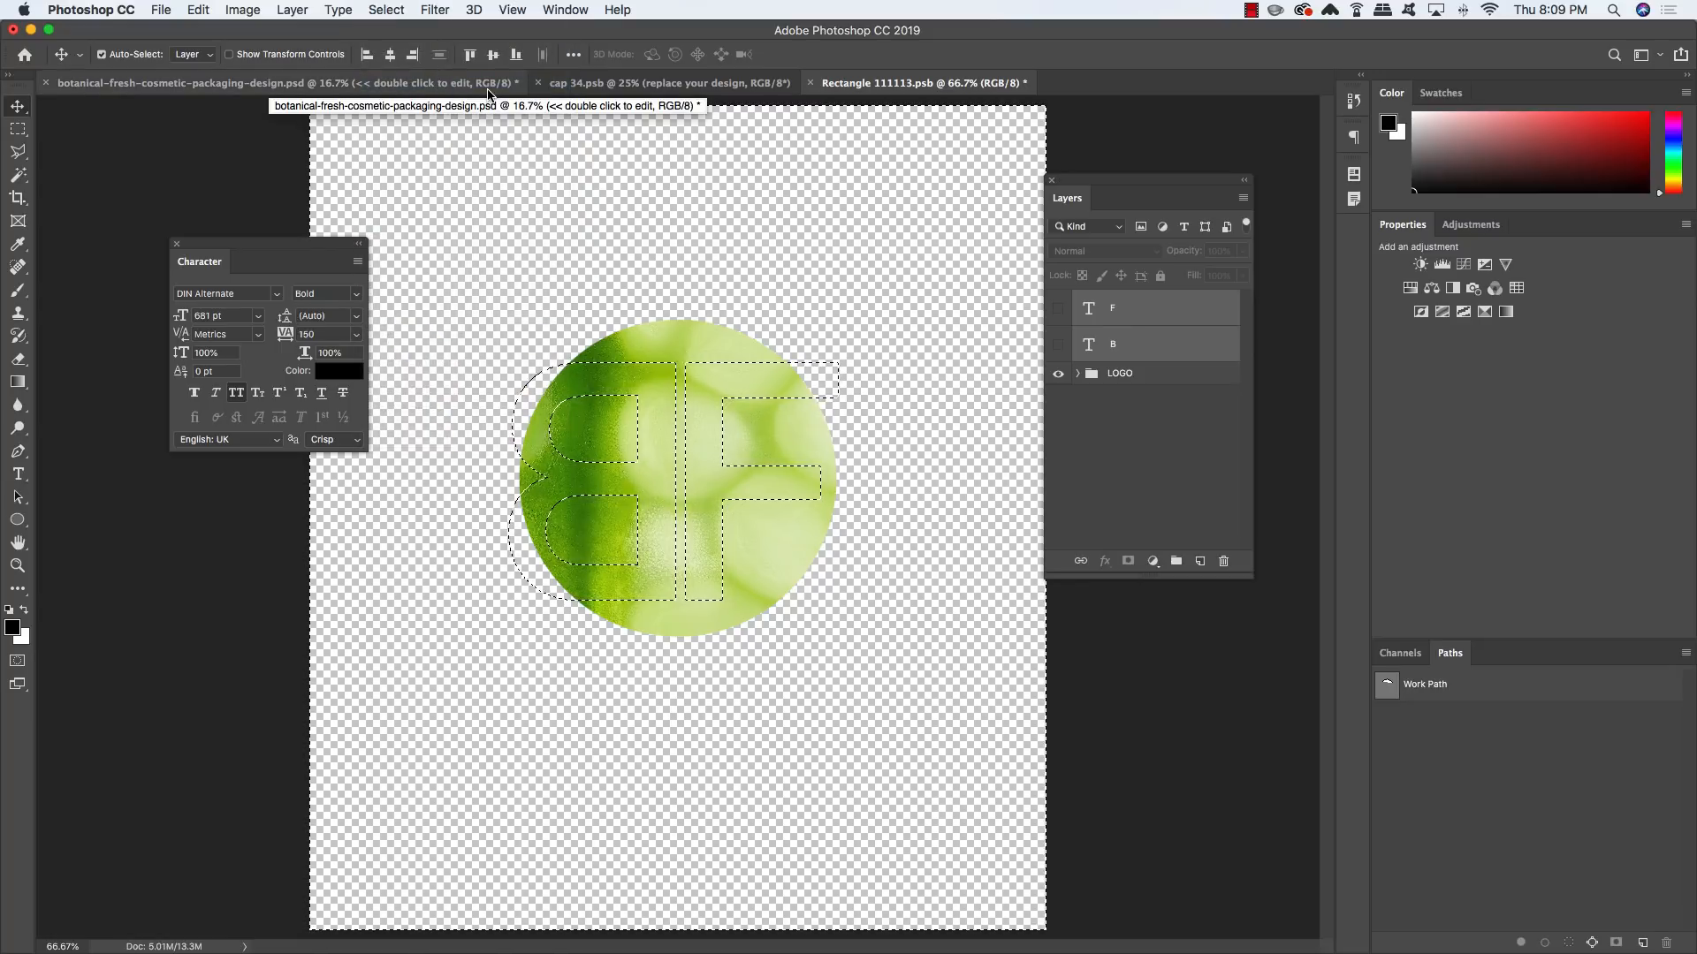
left_click(1176, 374)
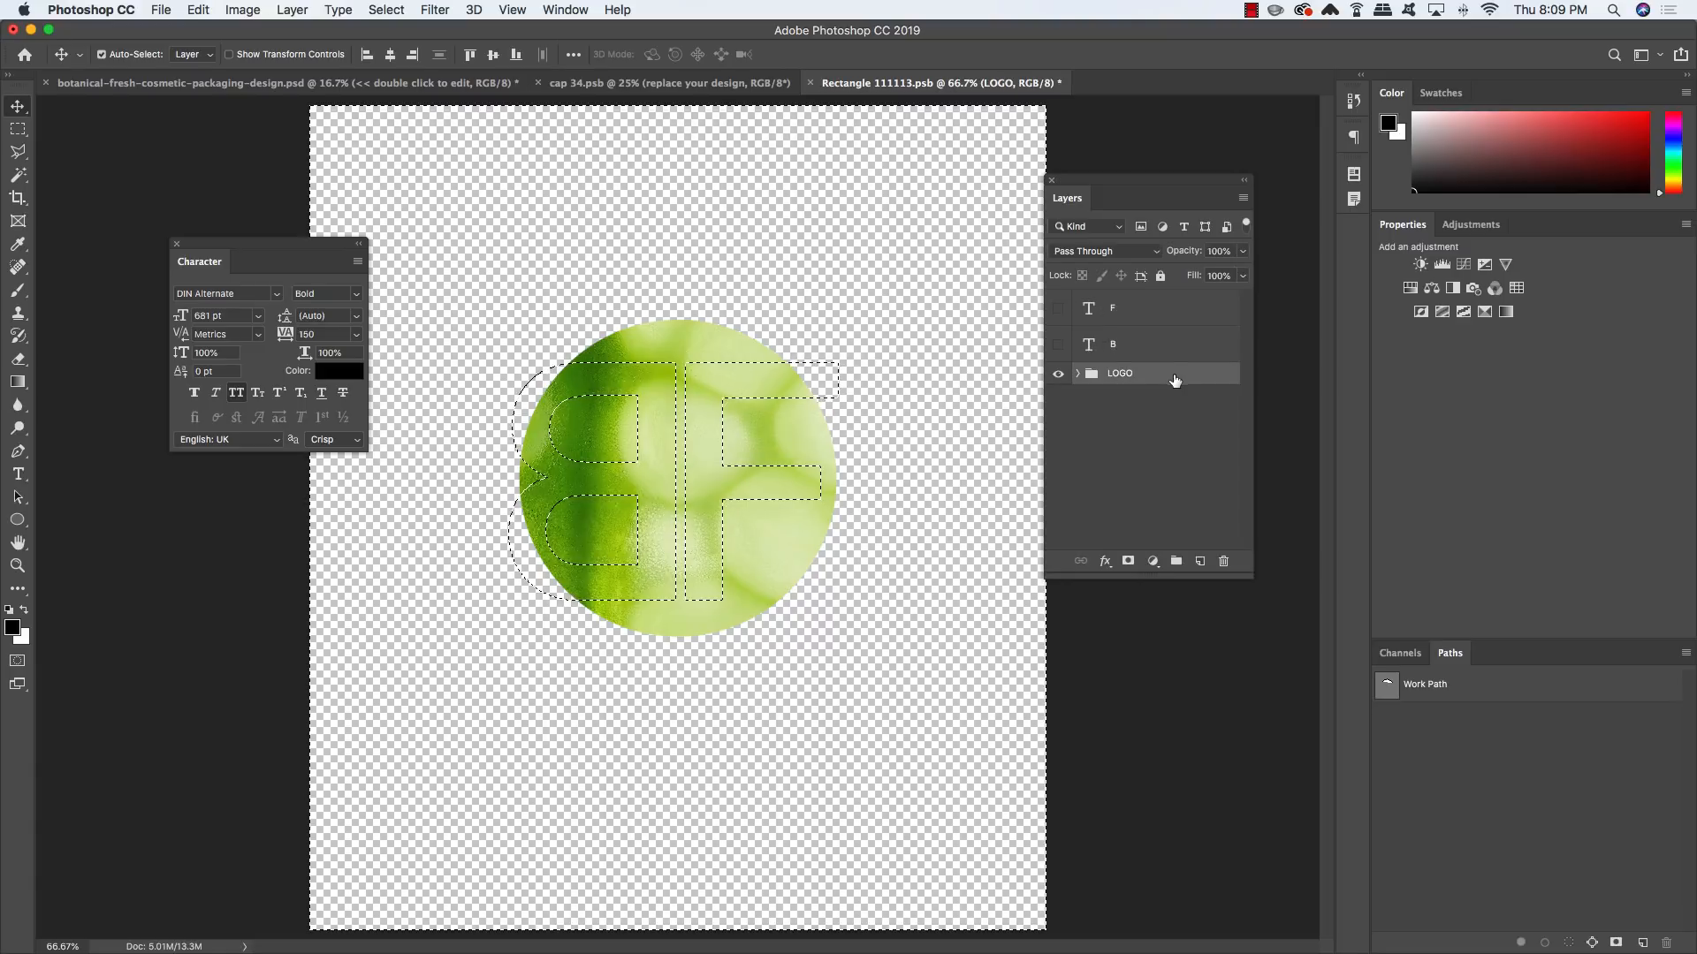
left_click(1128, 561)
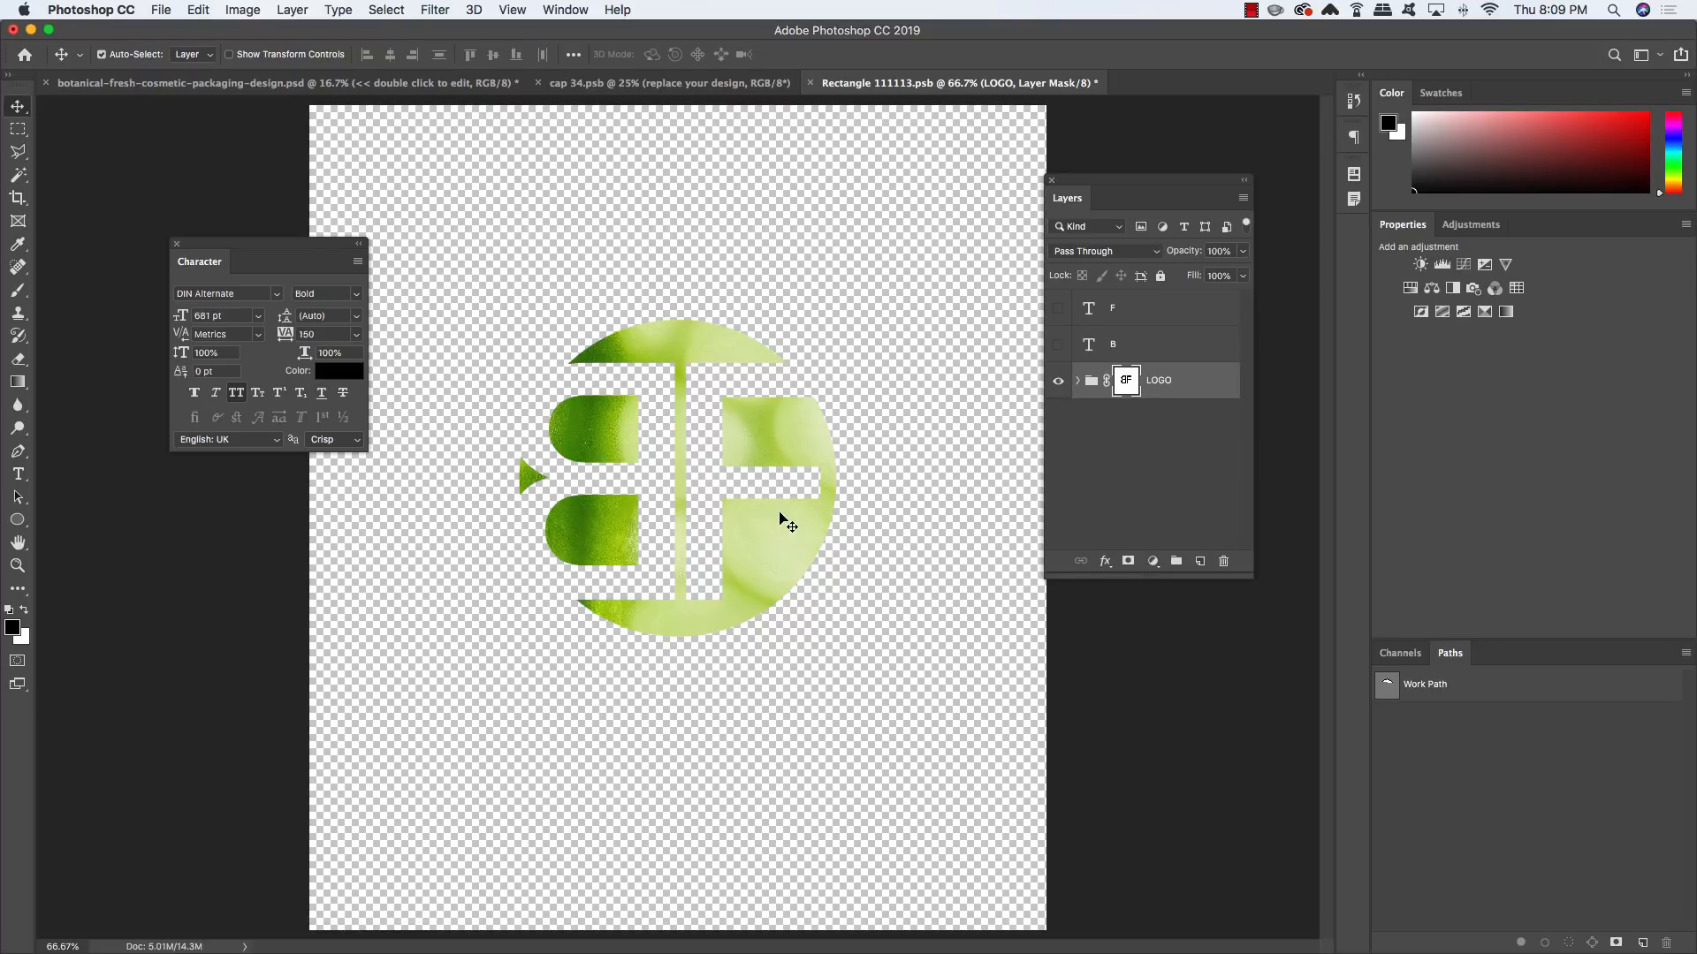
Shorten the F's middle bar by filling a rectangular selection over its outer end with white on the LOGO mask, and deselect
key("m")
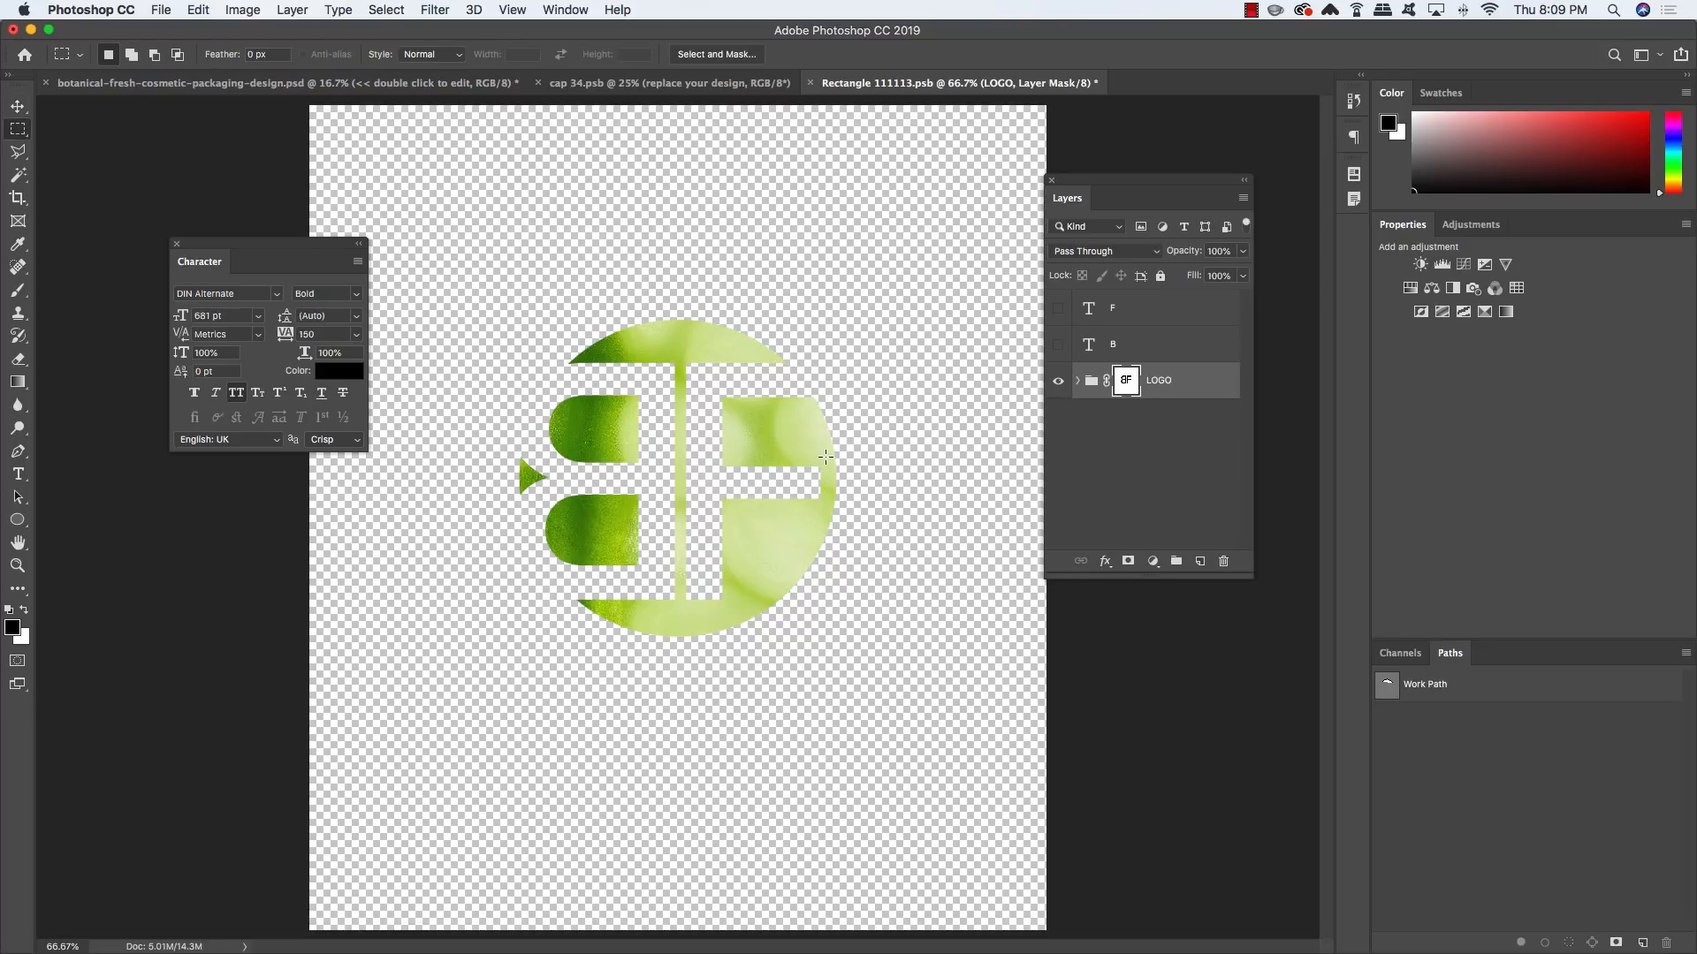
left_click_drag(825, 459, 779, 505)
key("x")
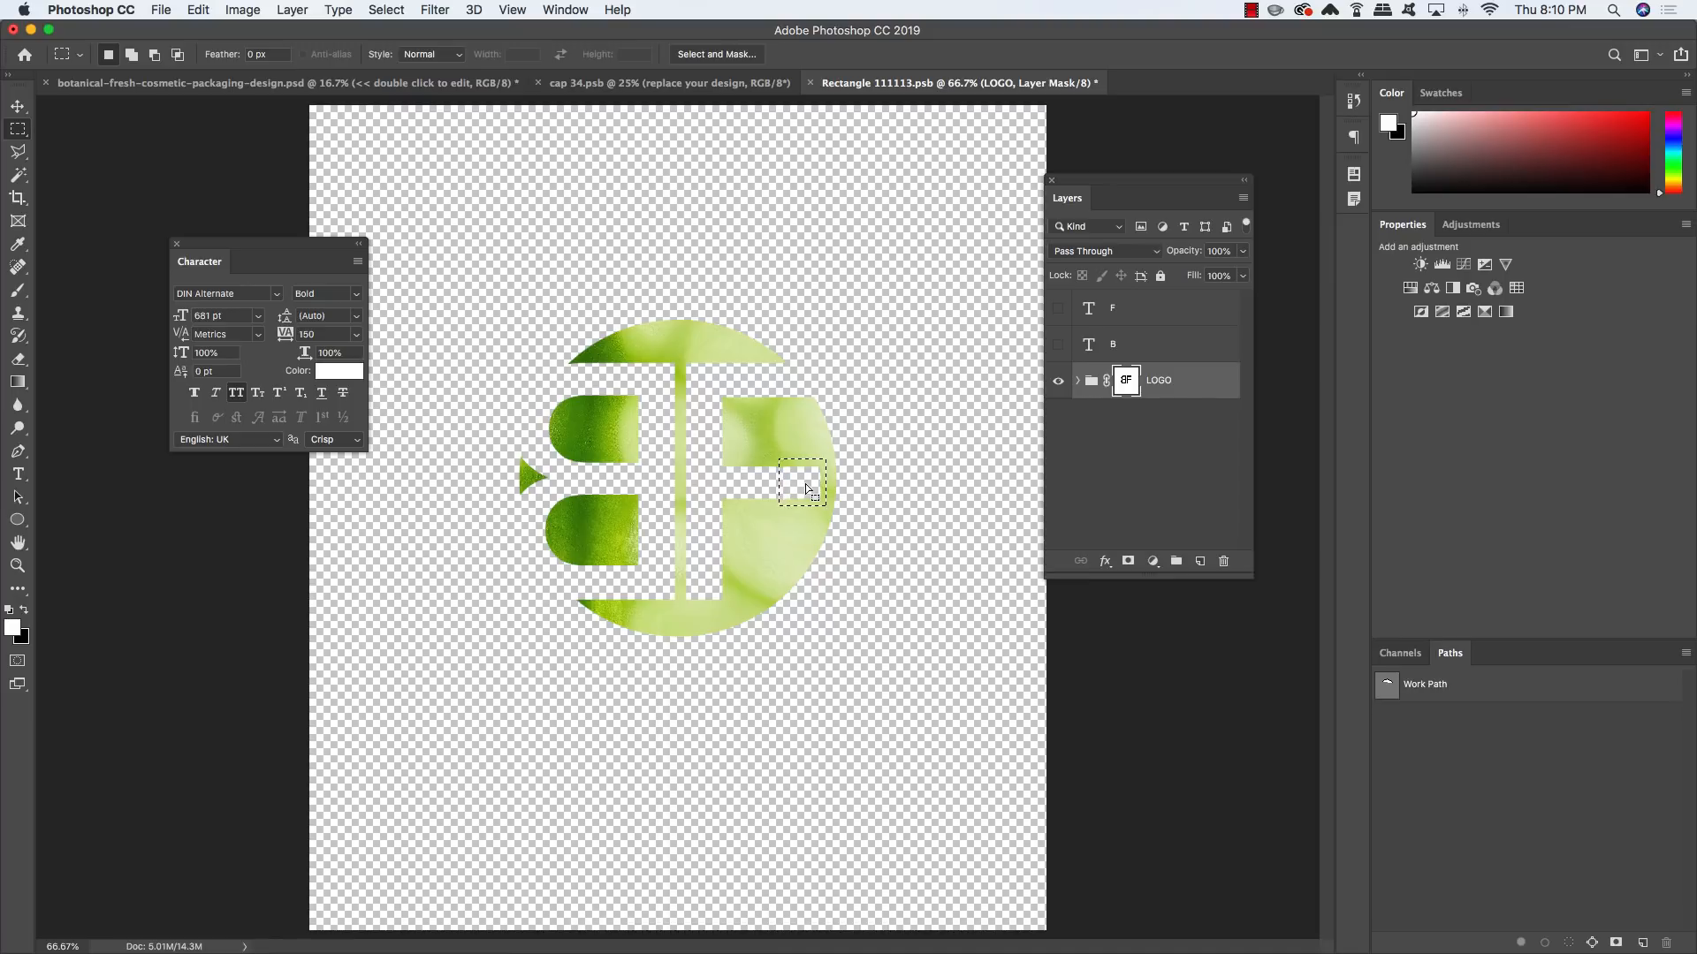
key("Delete")
key("super+d")
key("v")
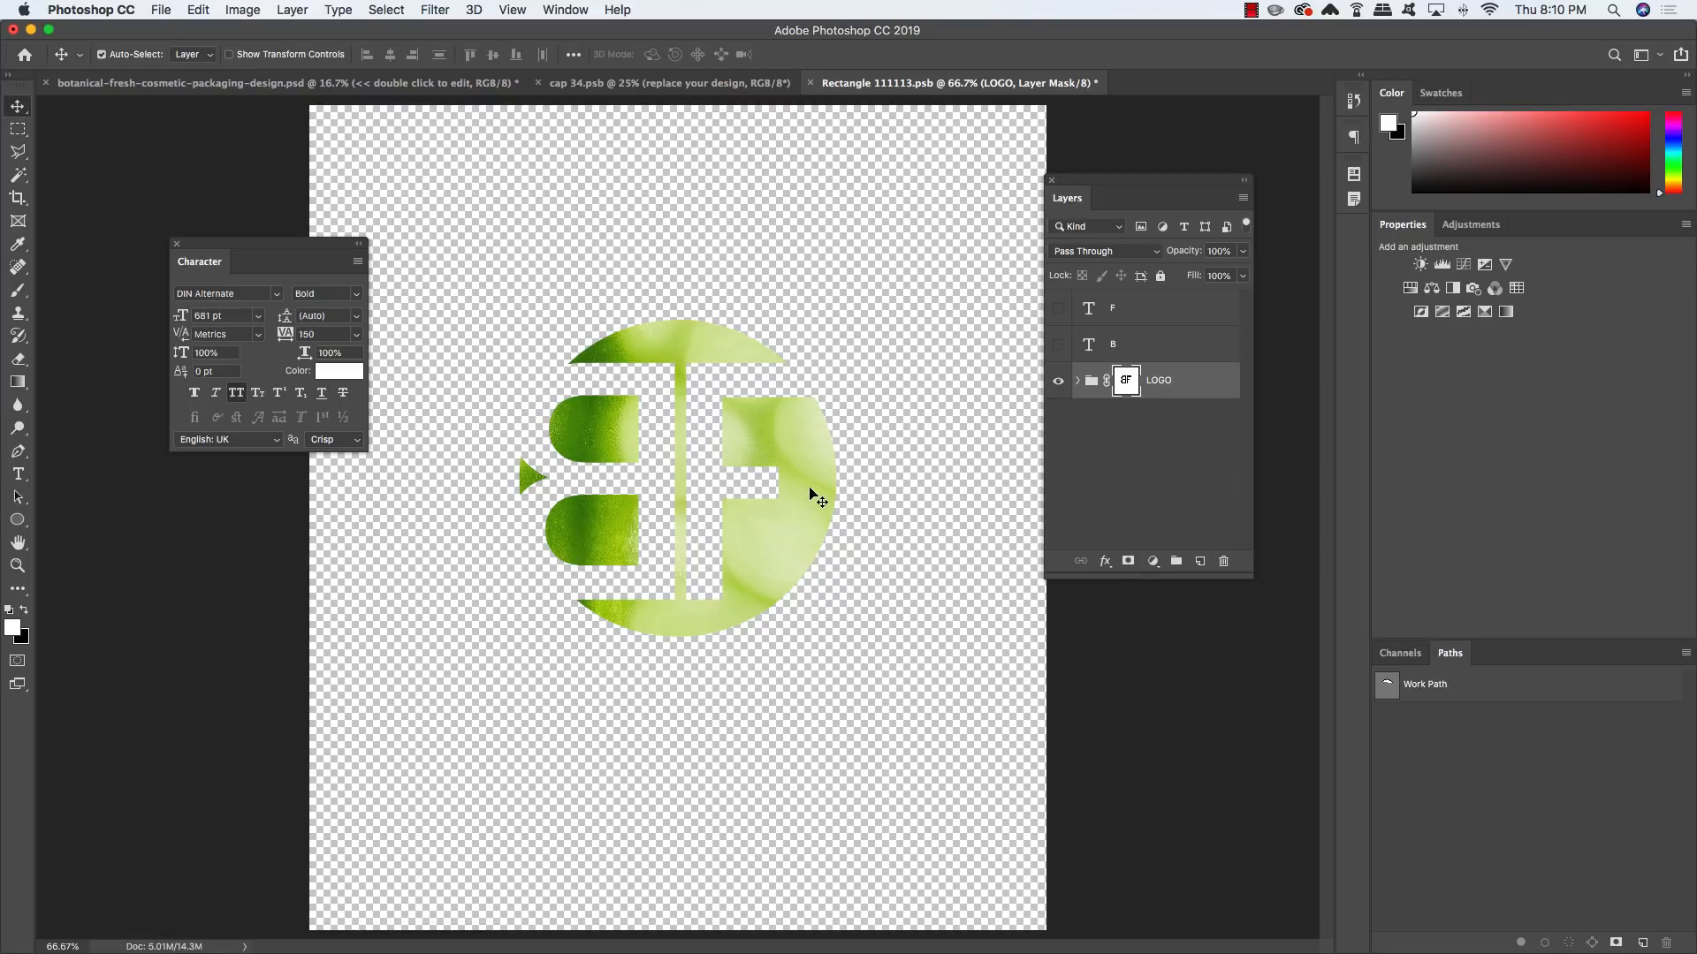
Reposition the Fruit And Vegetables 13 photo inside the LOGO group so darker green areas fill the circle around the letters
key("super+minus")
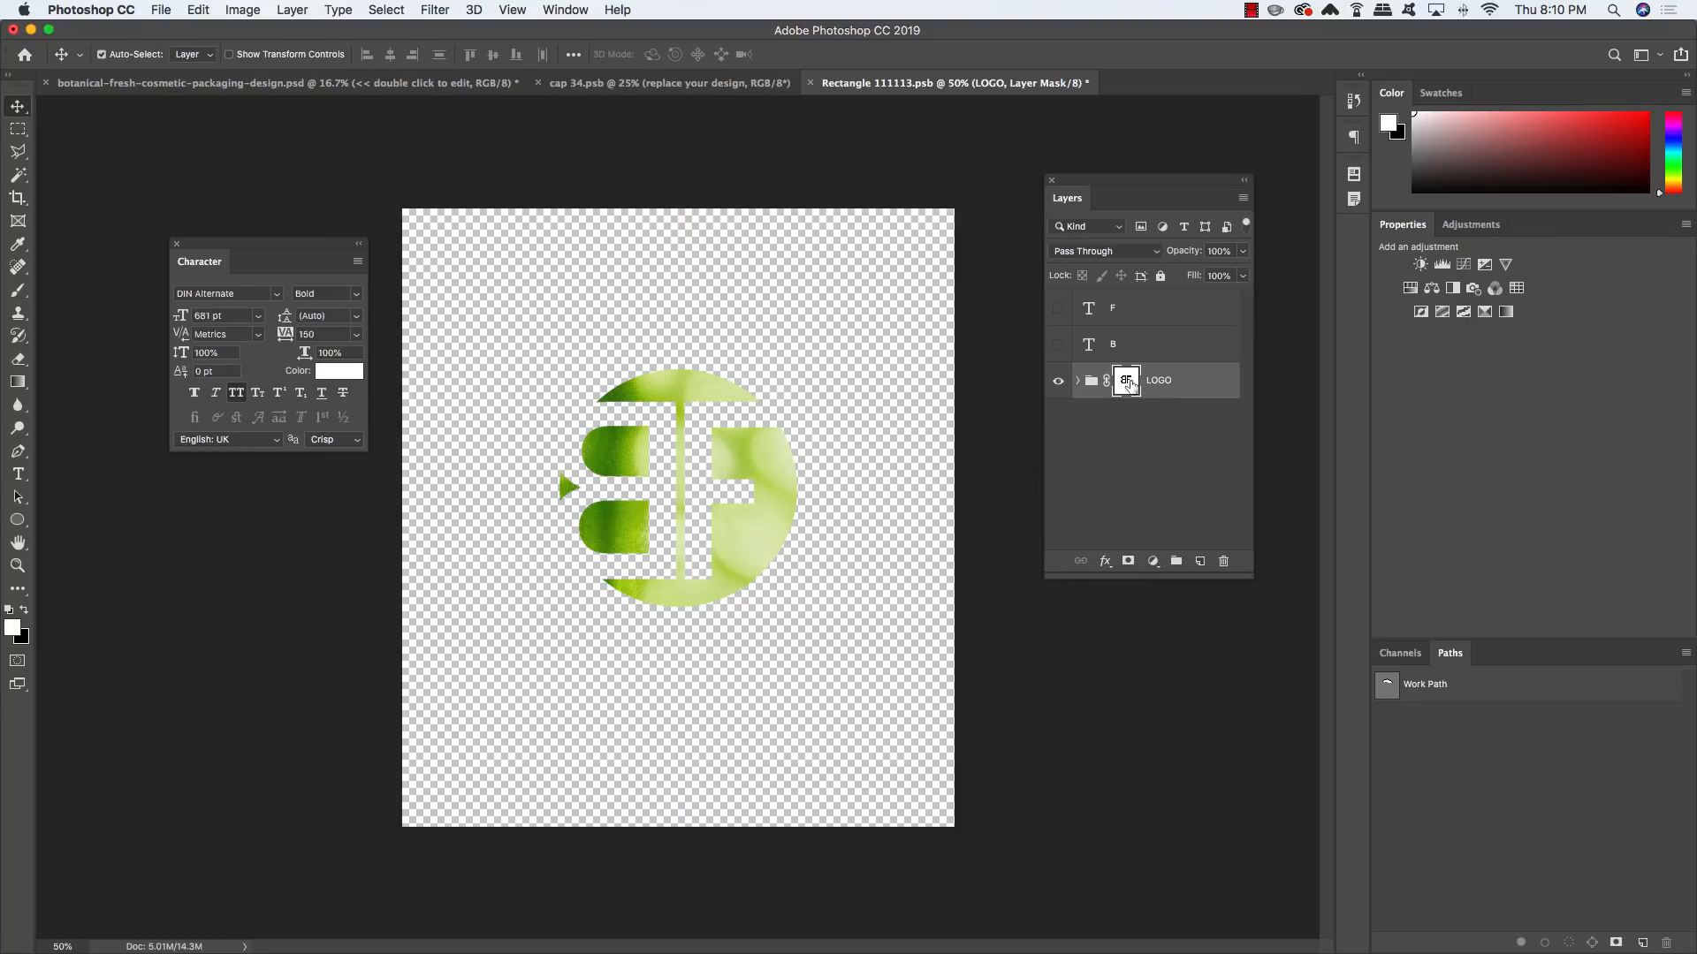
left_click(1079, 381)
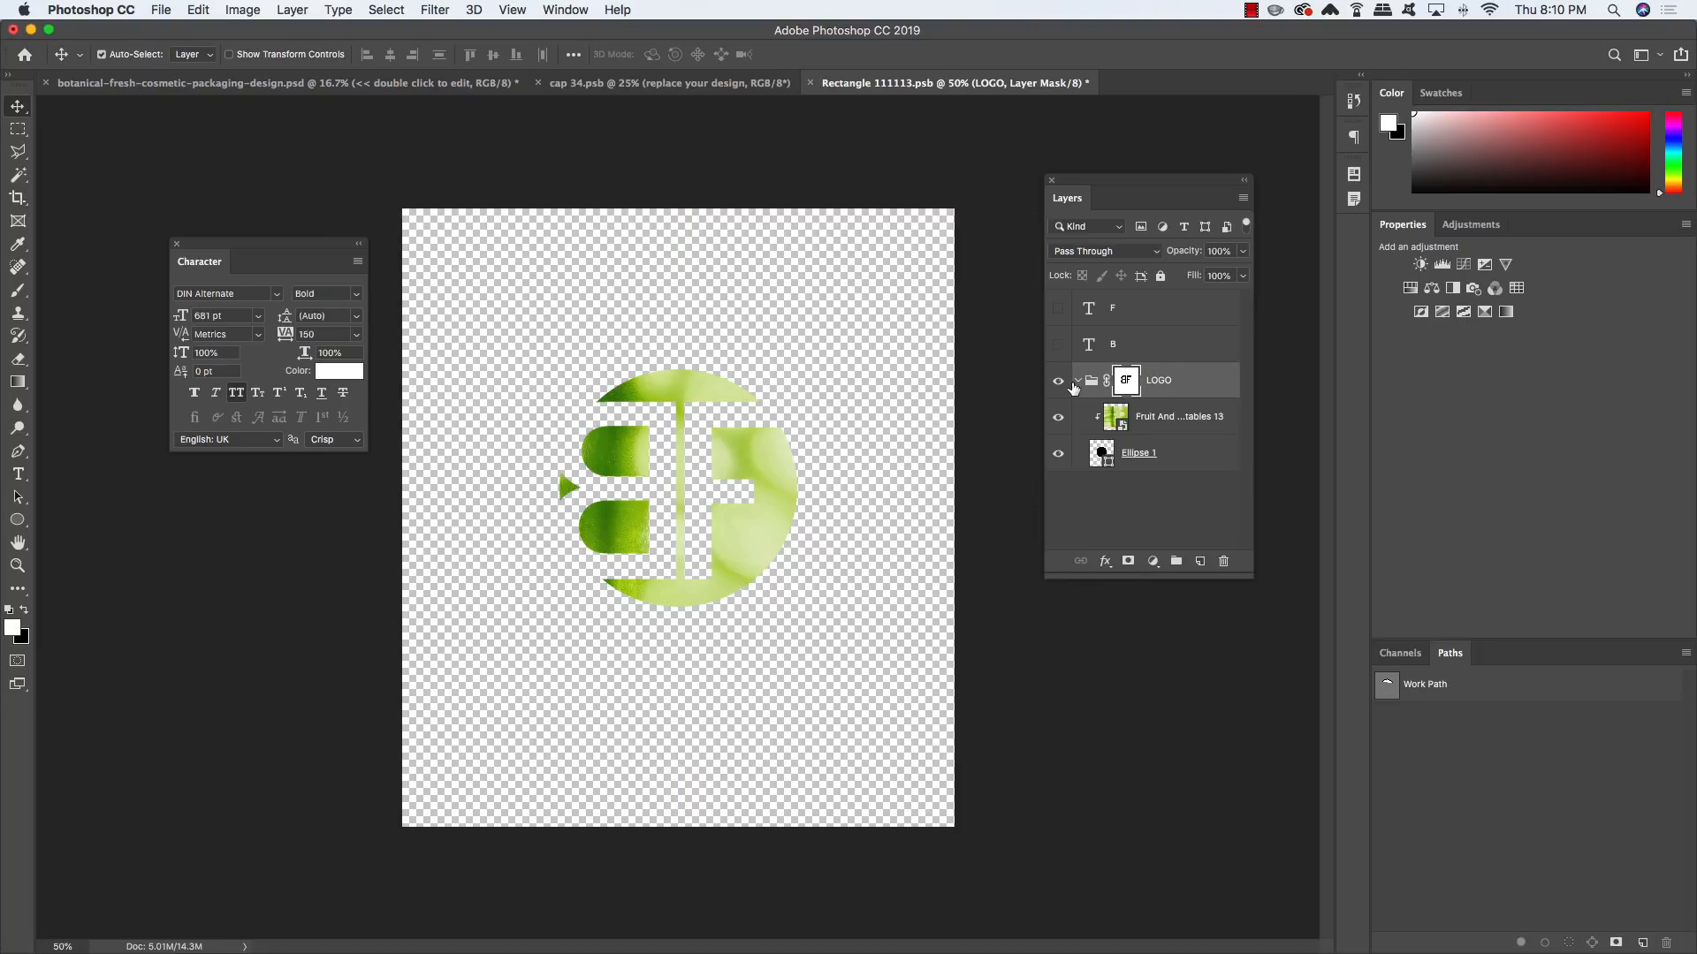
left_click(1183, 421)
key("super+t")
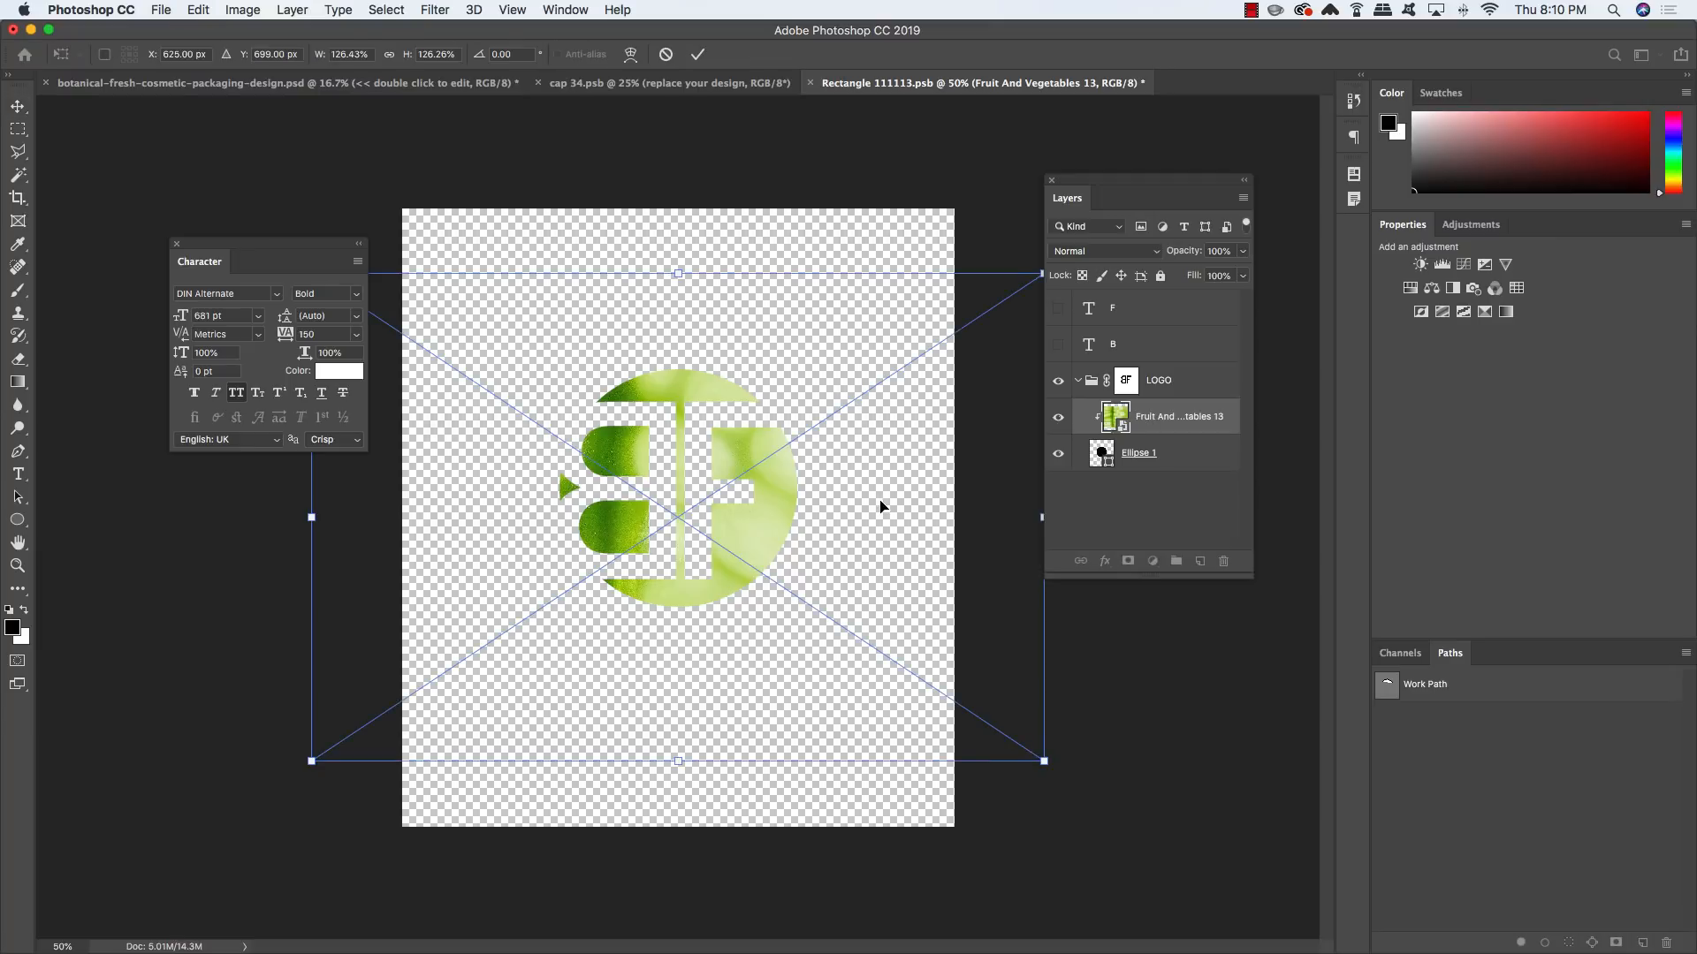
left_click_drag(850, 503, 802, 430)
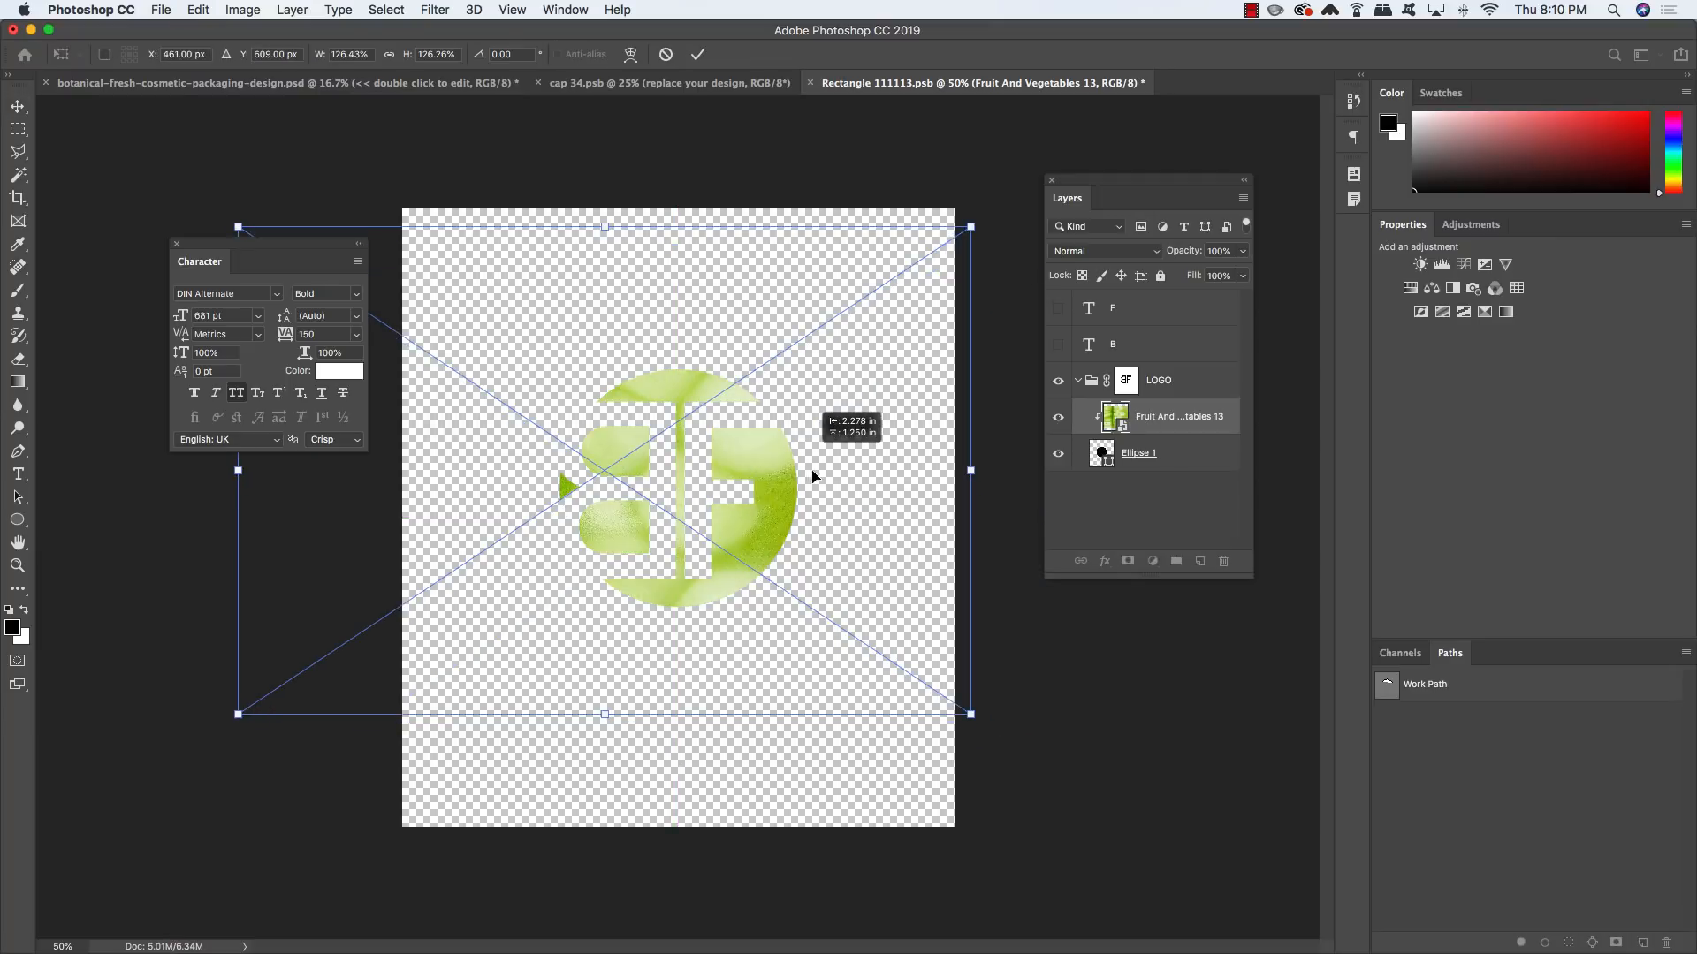
left_click_drag(865, 510, 923, 535)
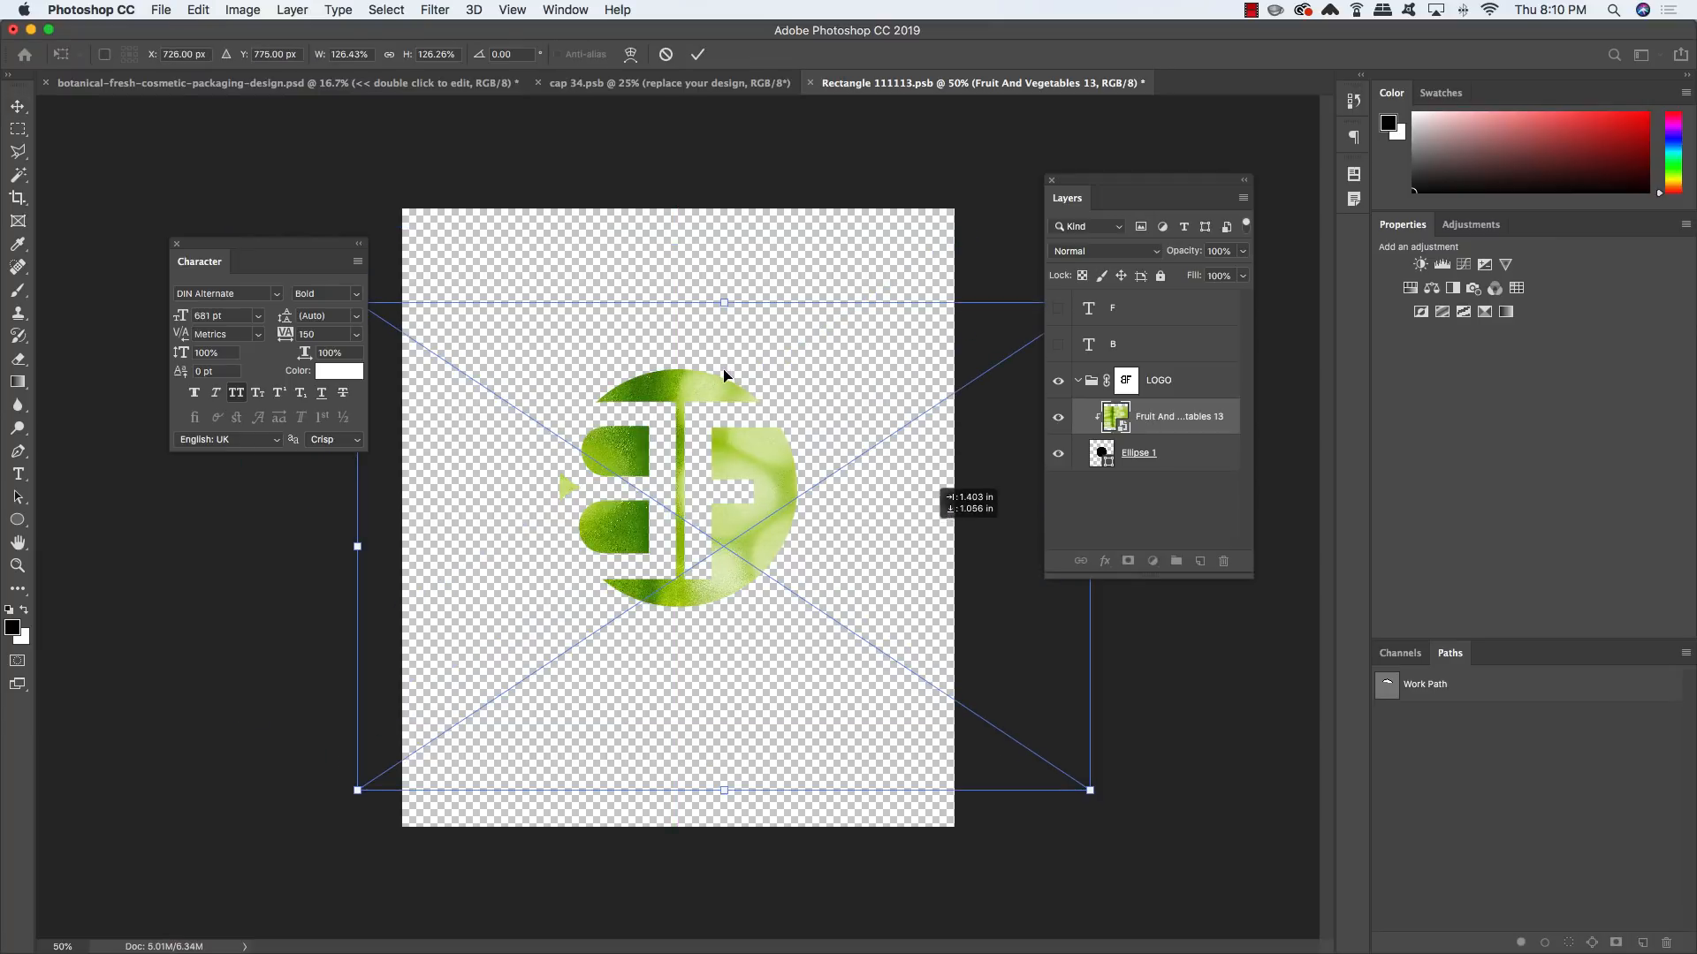
left_click_drag(726, 369, 747, 372)
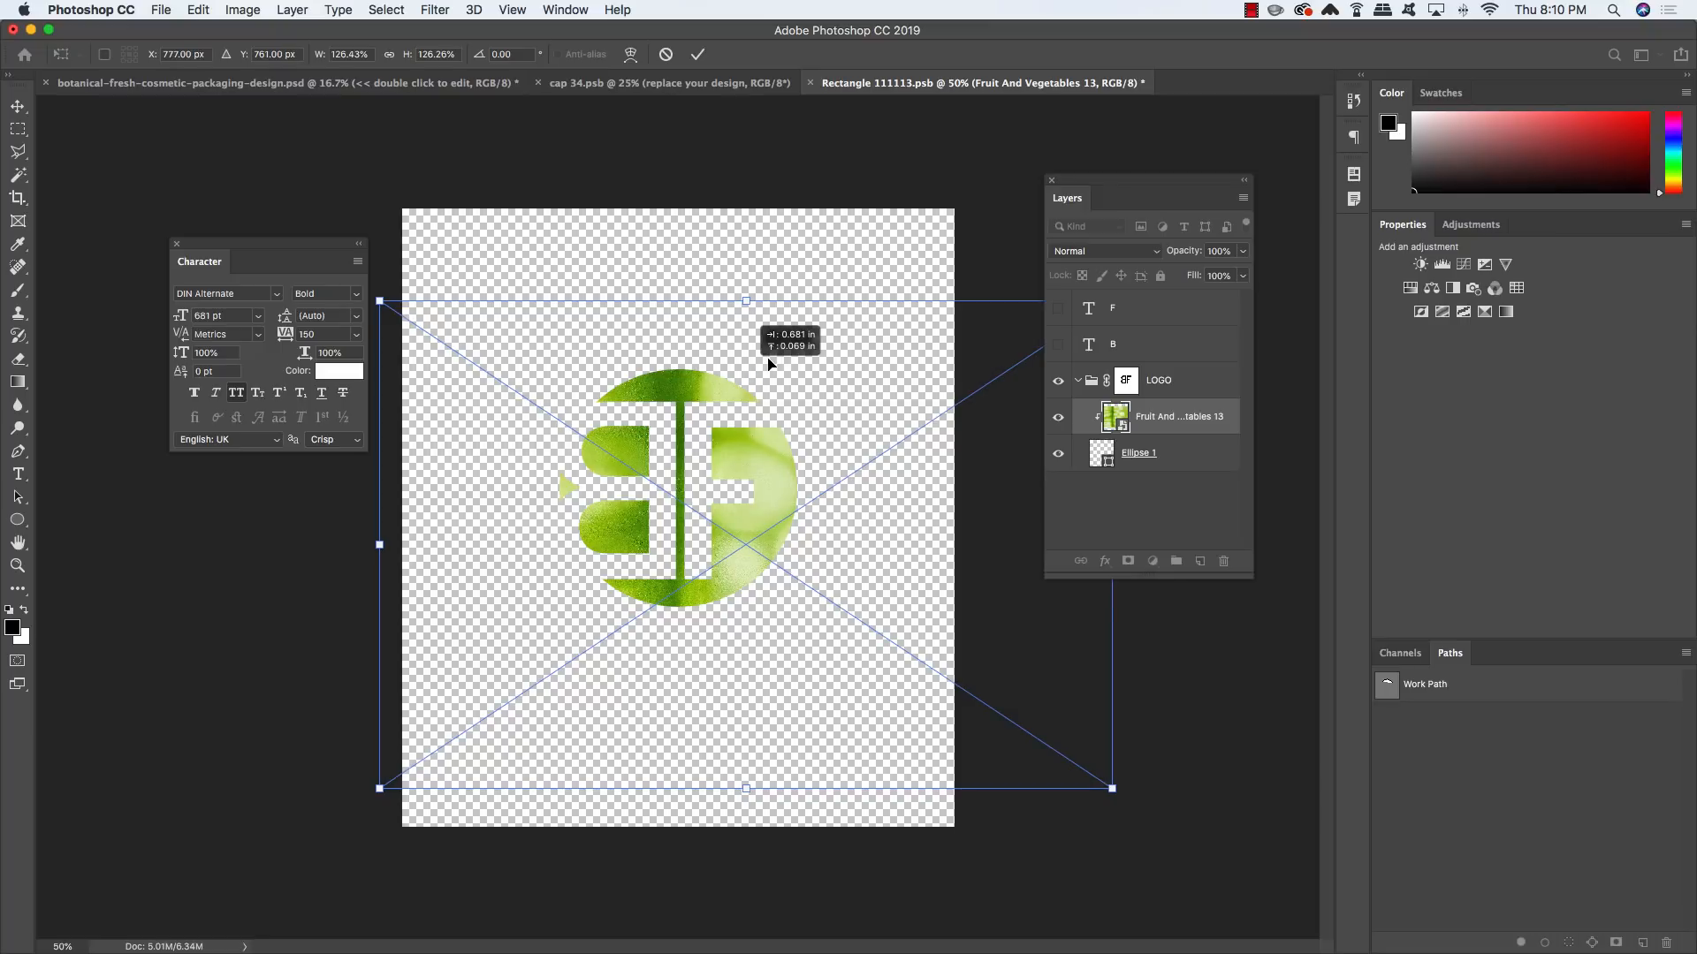
key("Return")
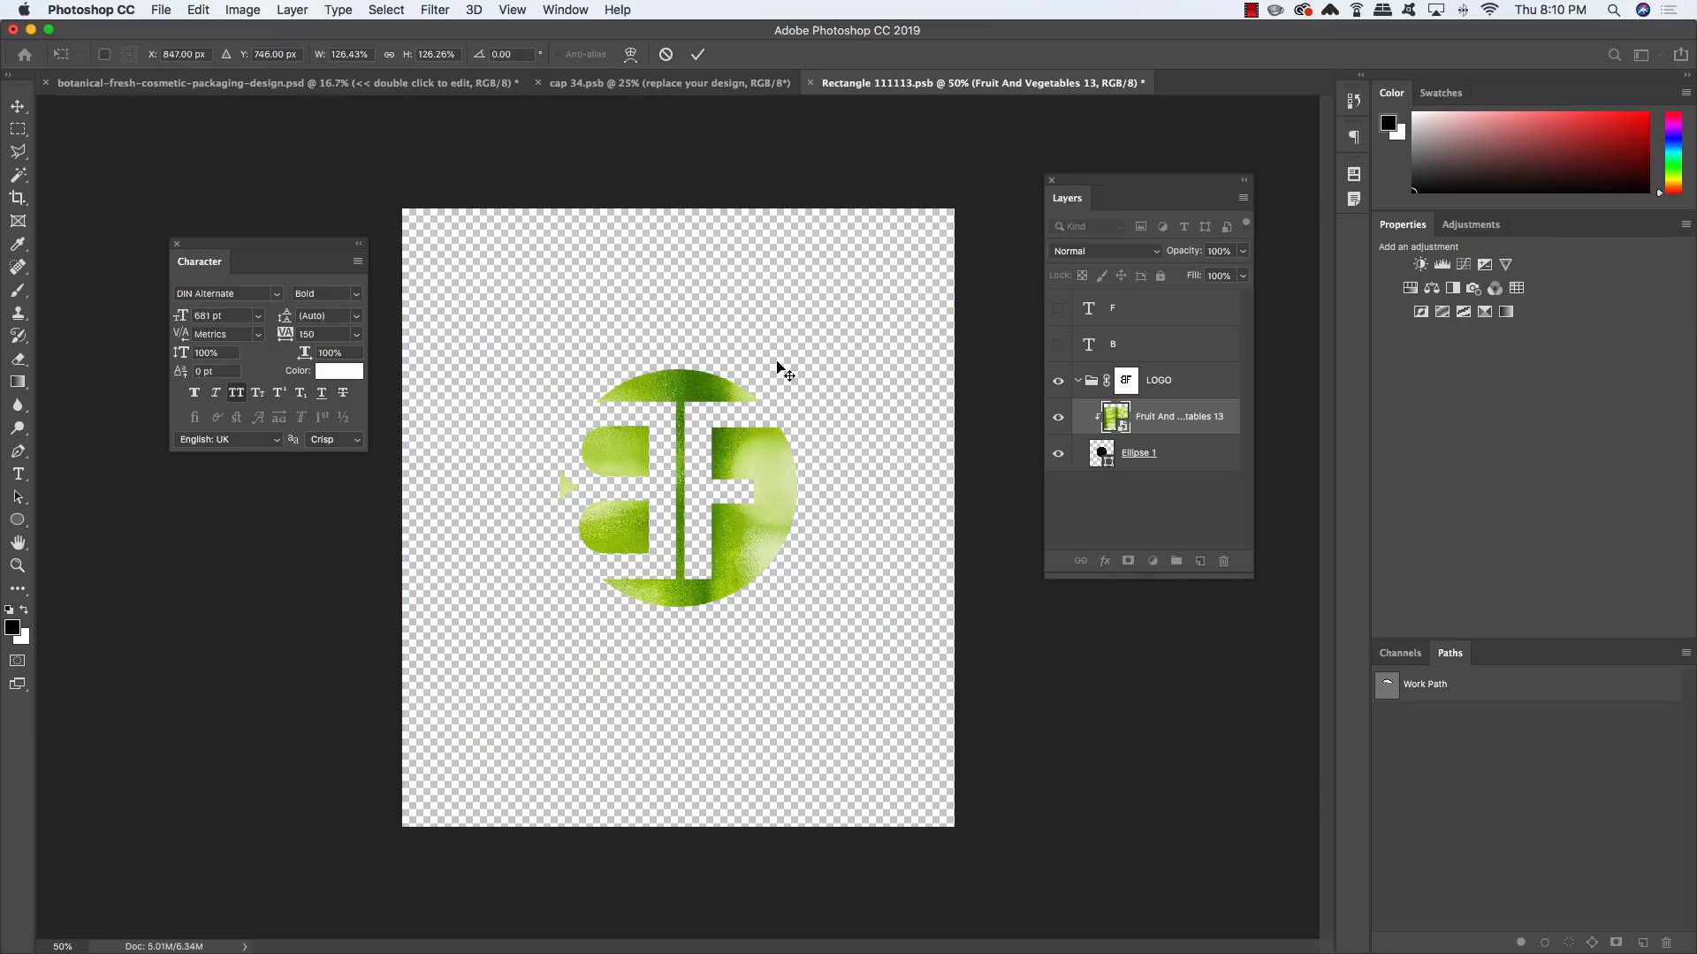
Collapse the LOGO group and move the whole logo straight up into the upper part of the canvas
left_click(1076, 381)
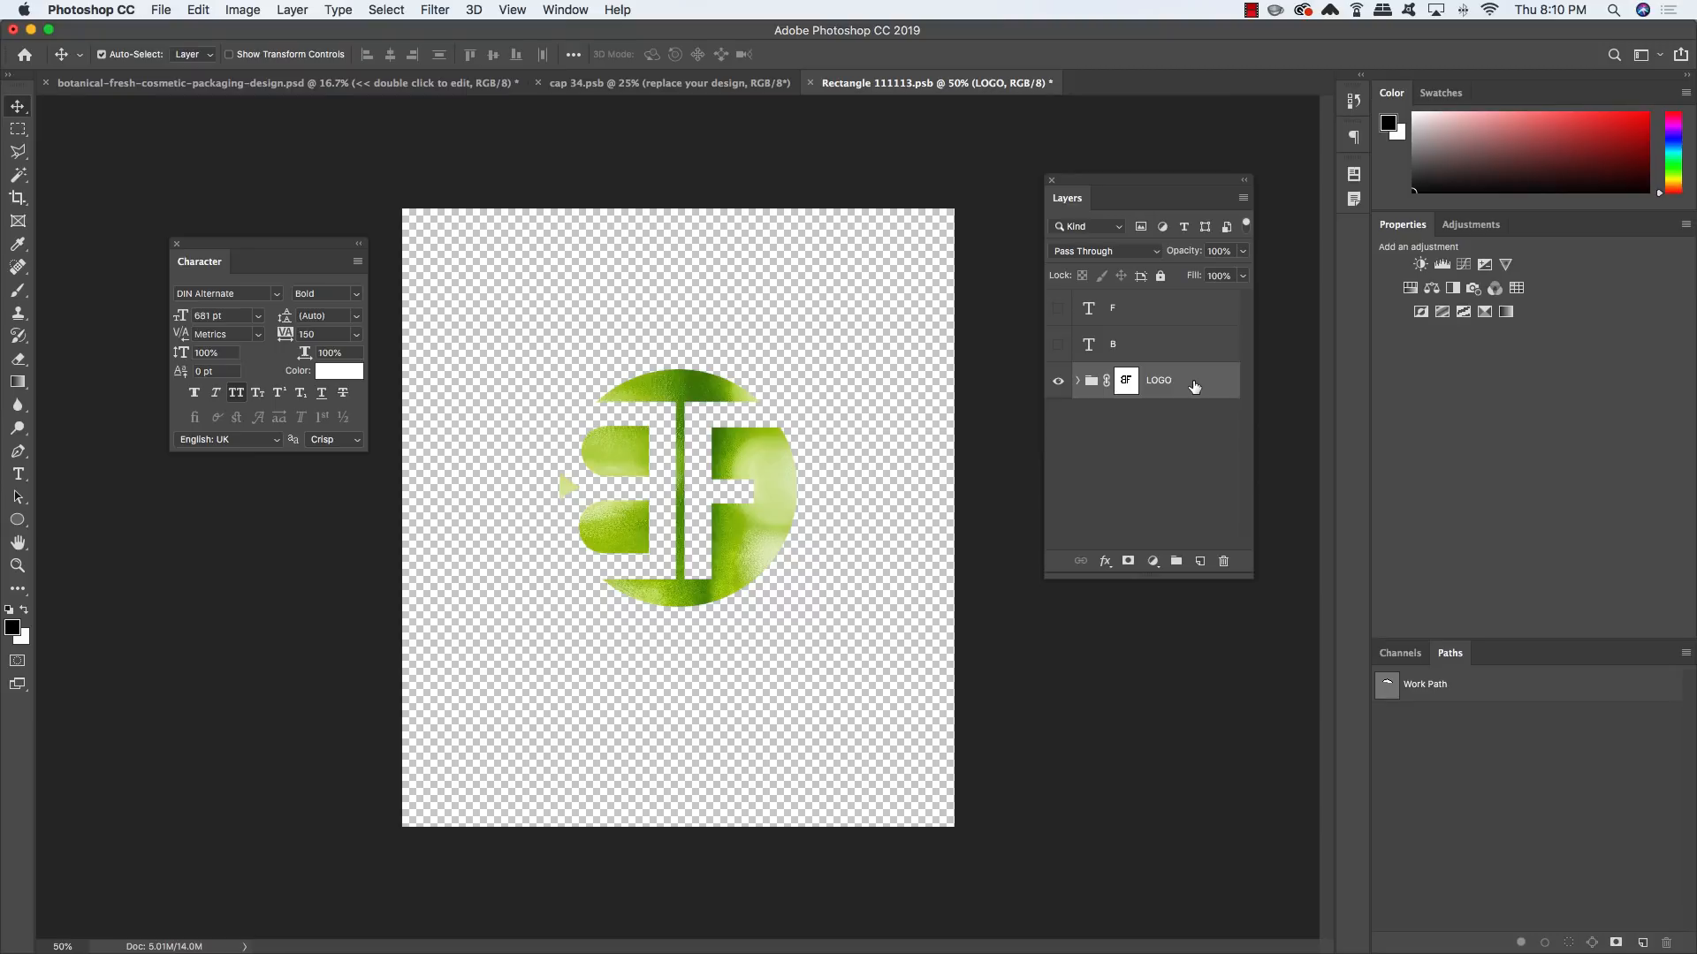
key("super+t")
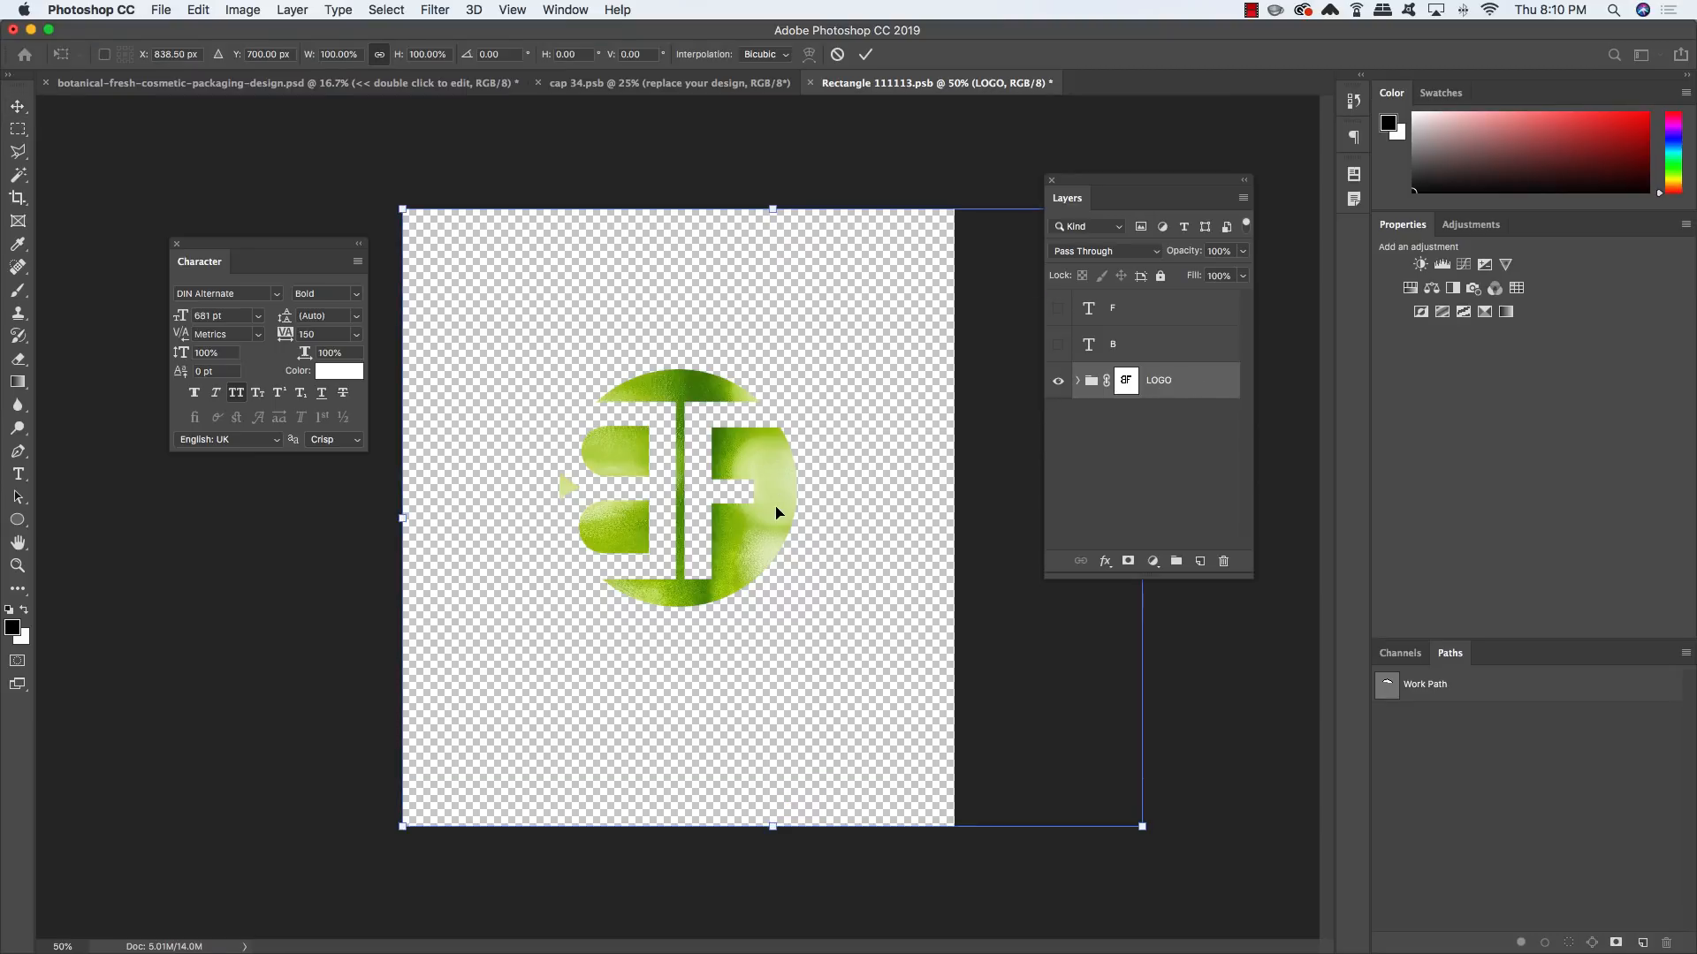
left_click_drag(777, 510, 776, 395)
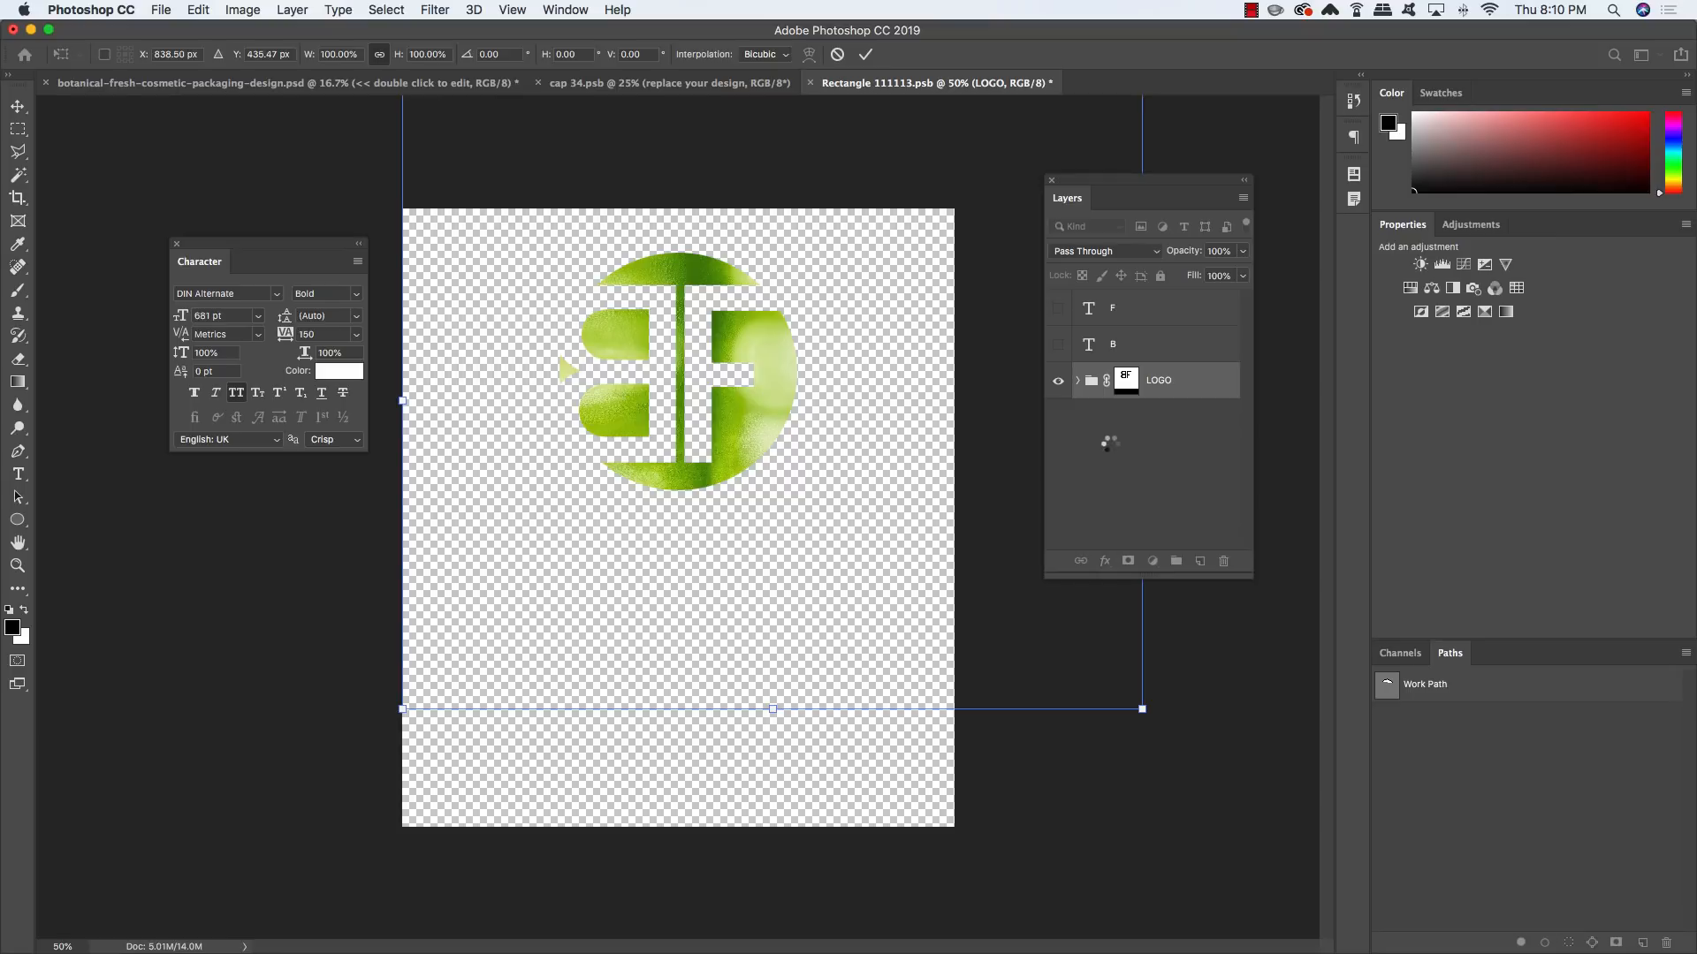
Add a new 78 pt text layer below the logo reading BOTANICAL FRESH
left_click(1199, 560)
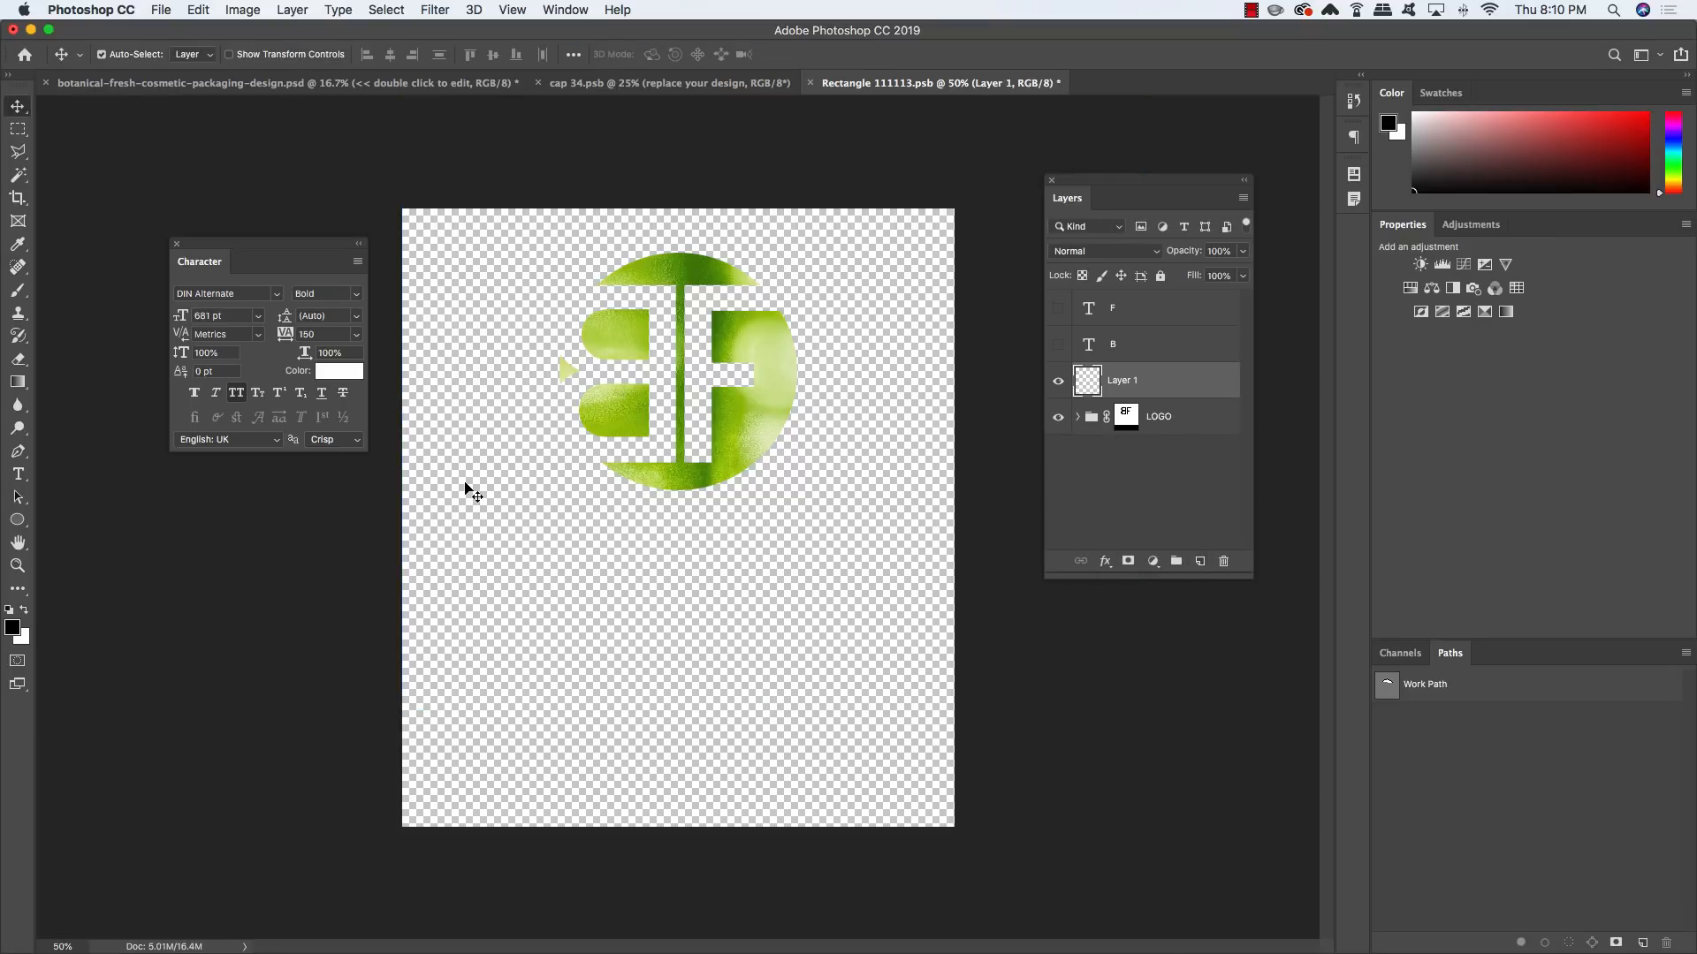
key("t")
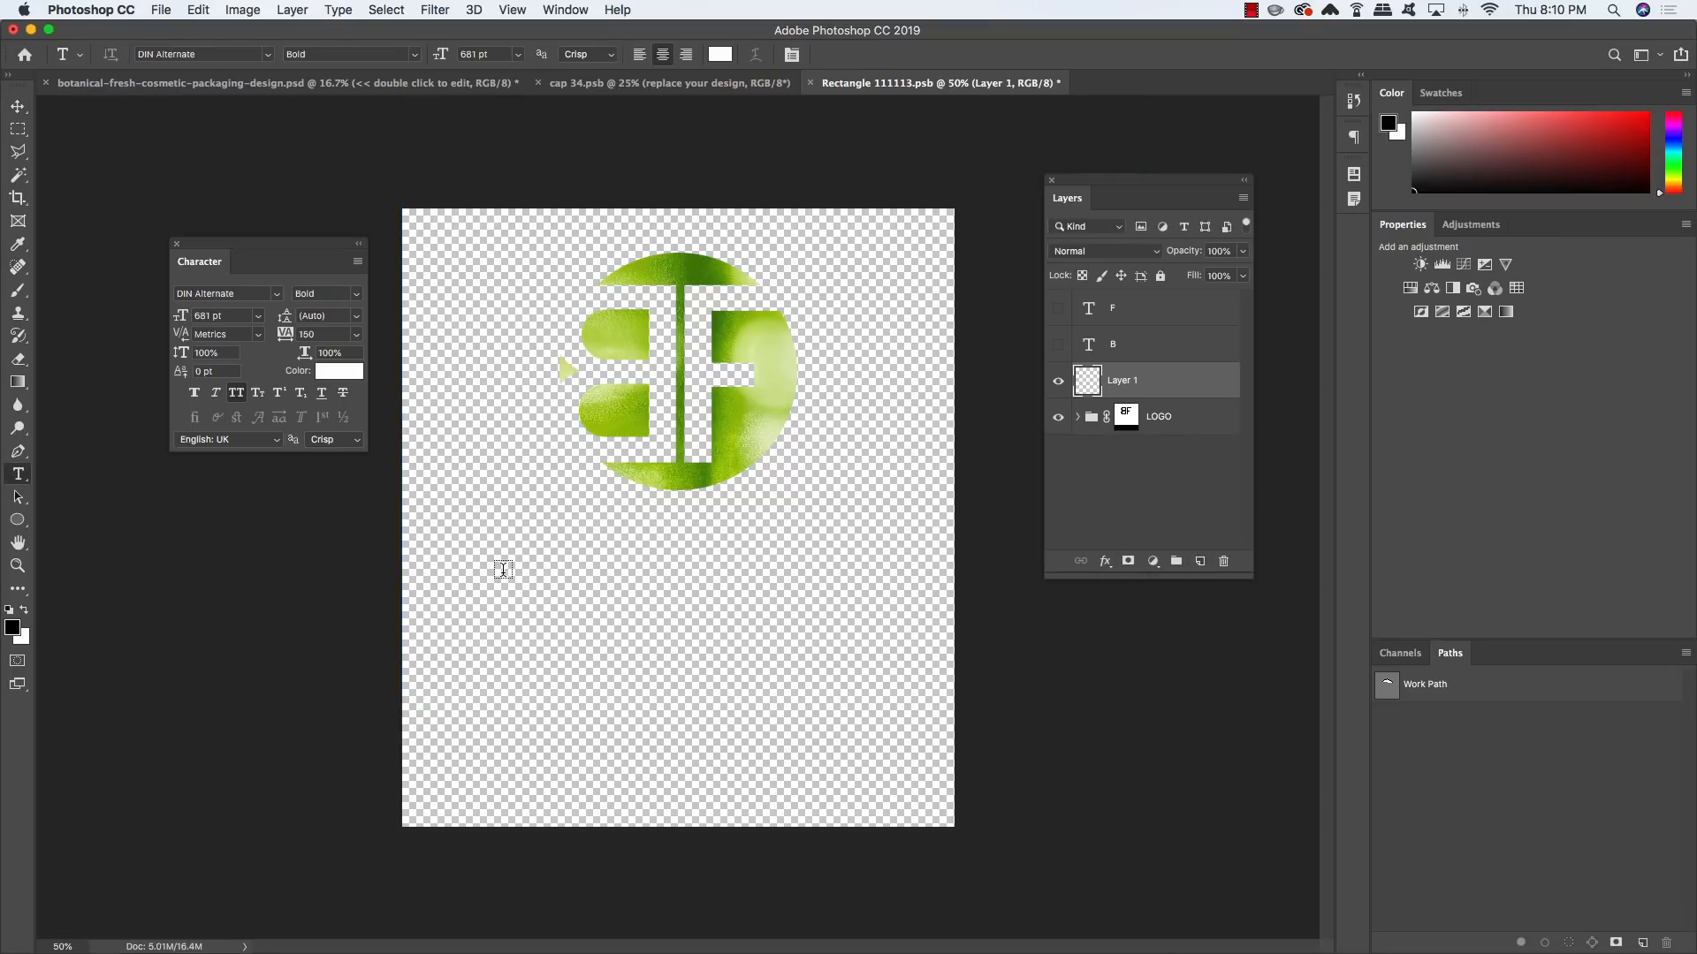
left_click(510, 600)
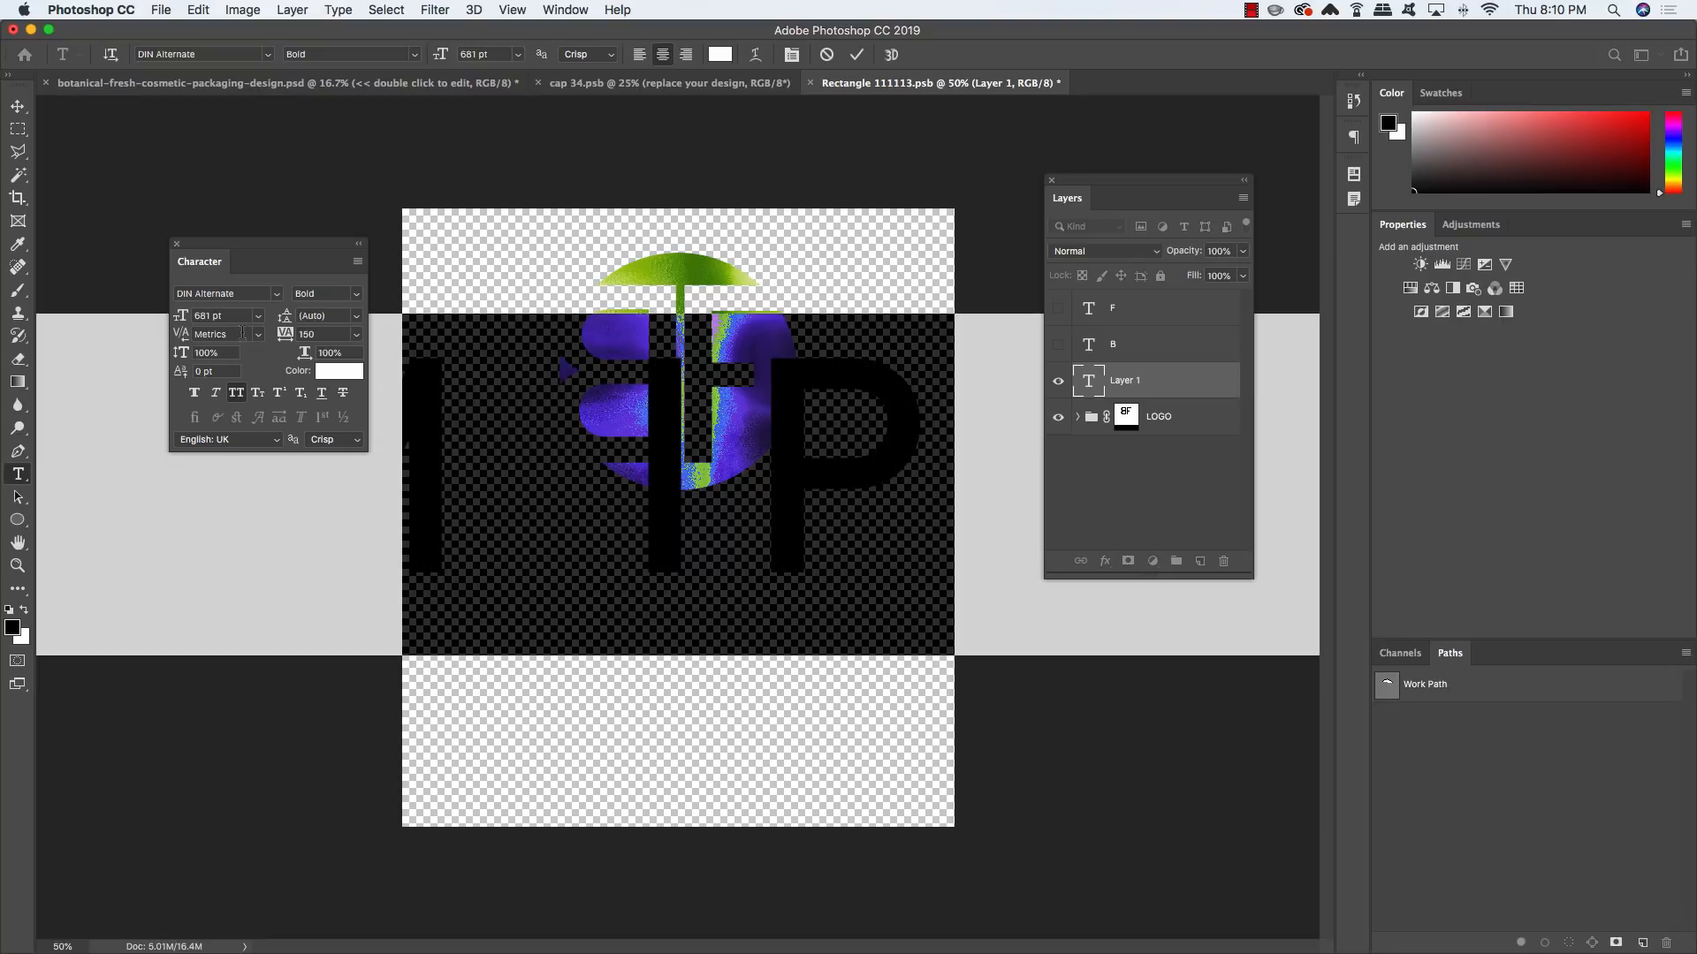
left_click(239, 320)
type("78")
key("Return")
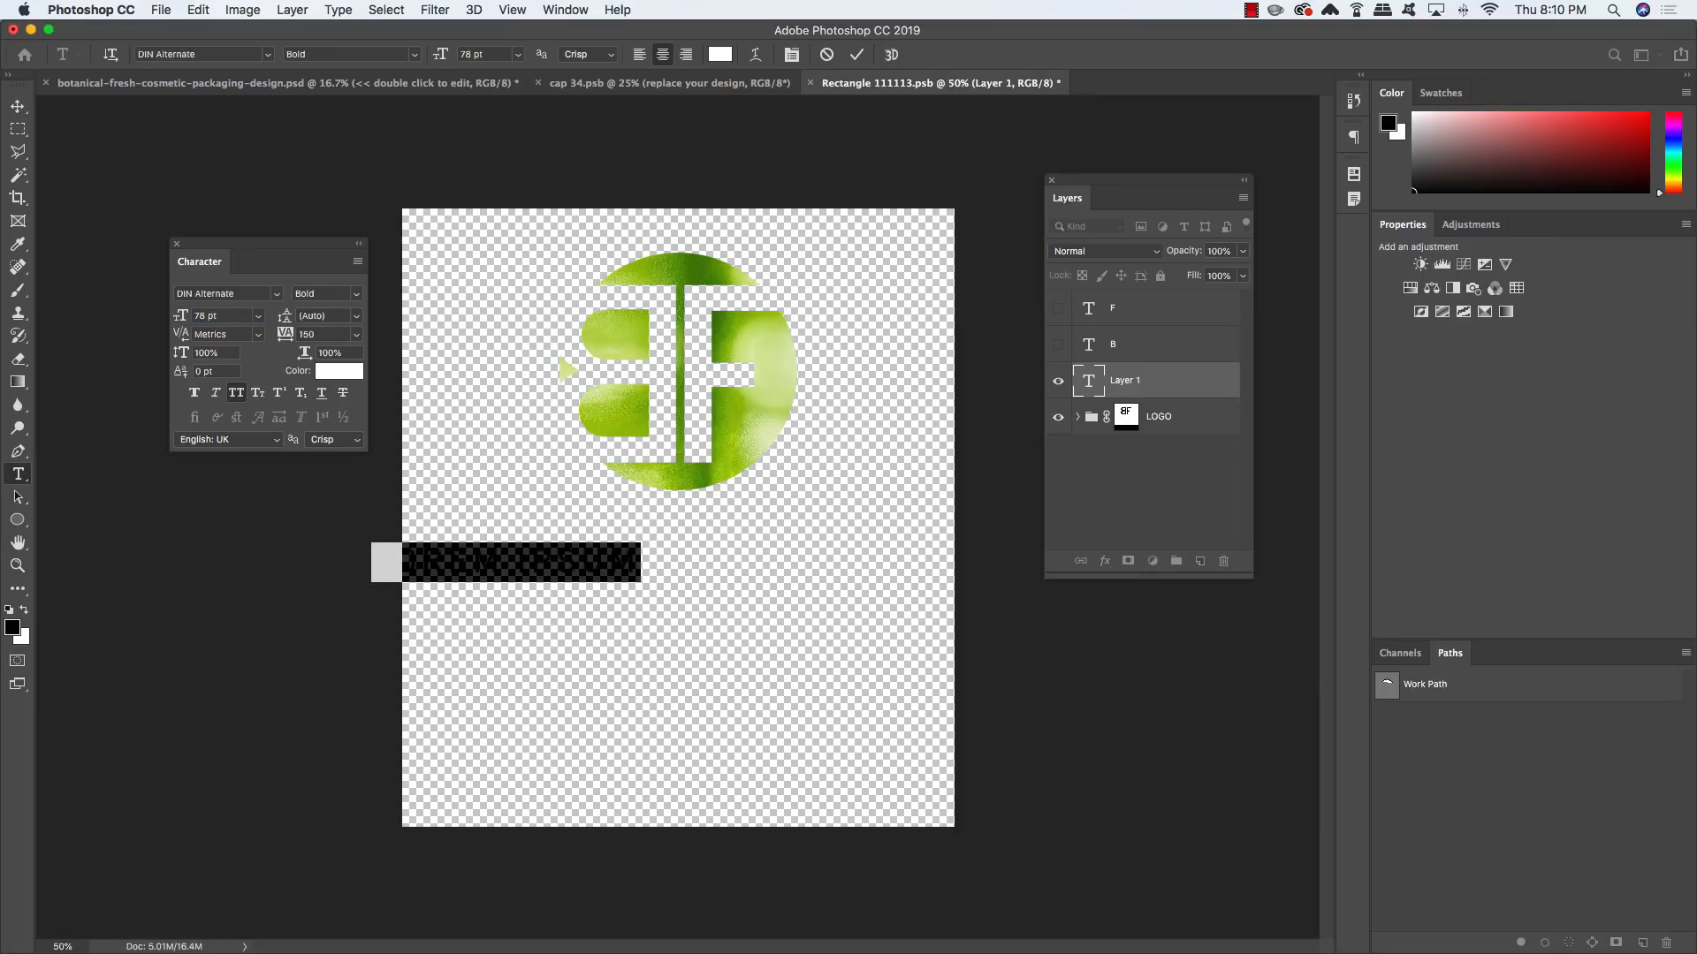
type("BOTANIC")
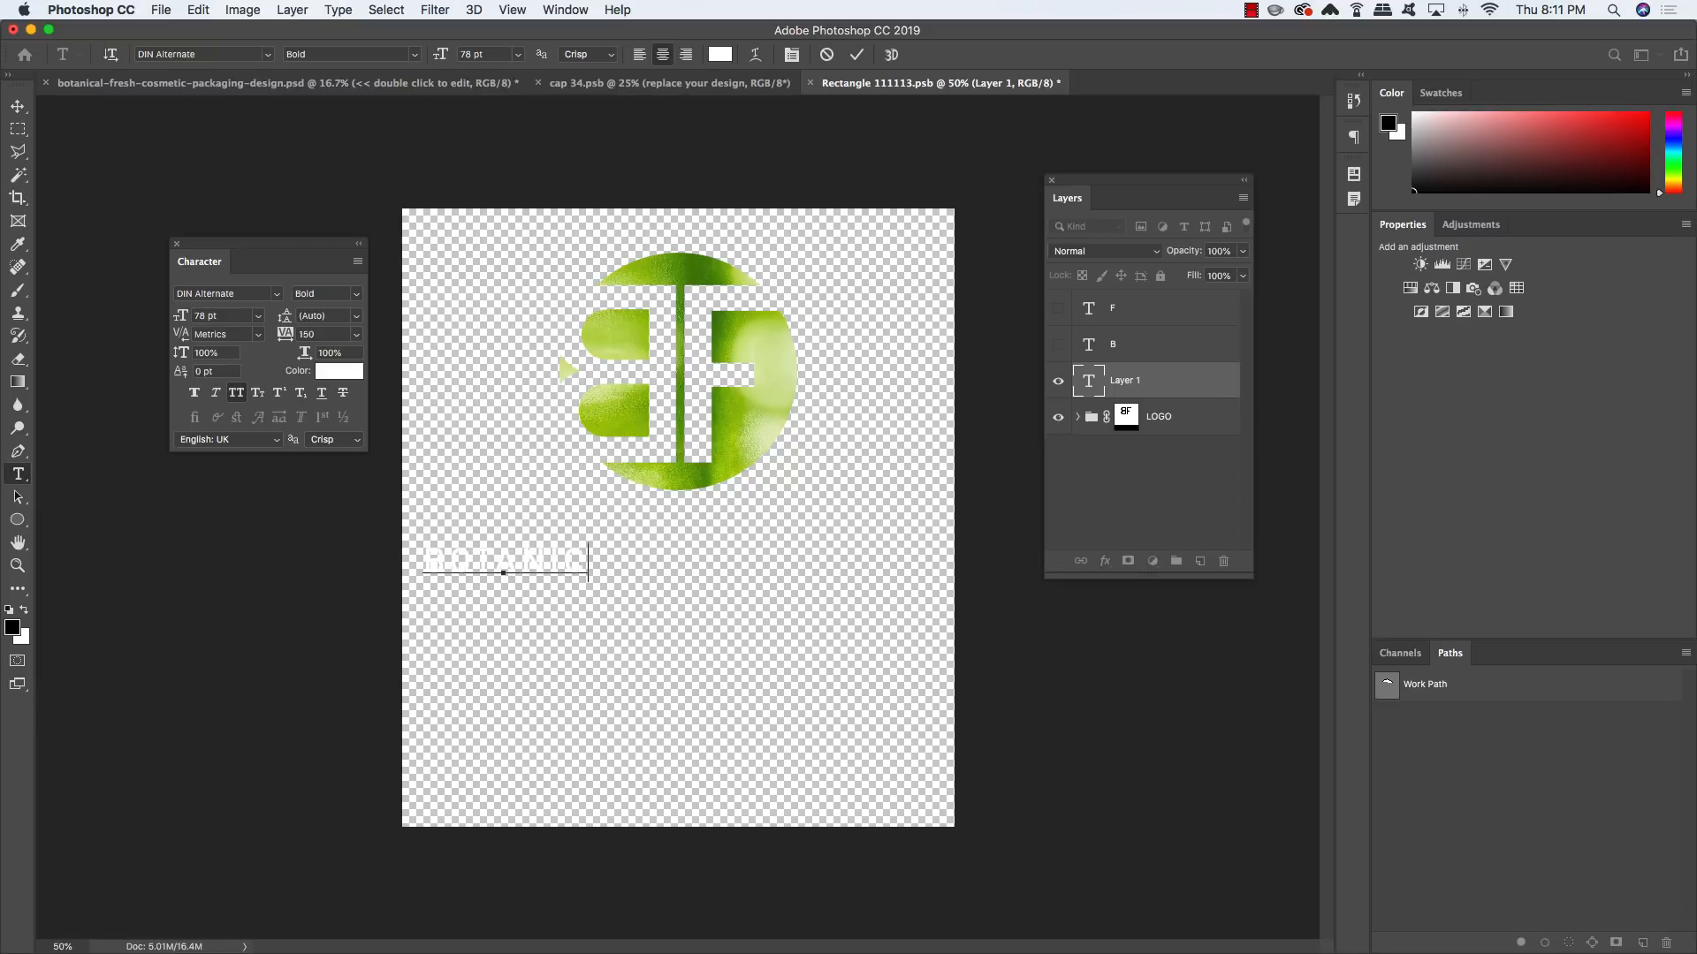
type("AL FRESH")
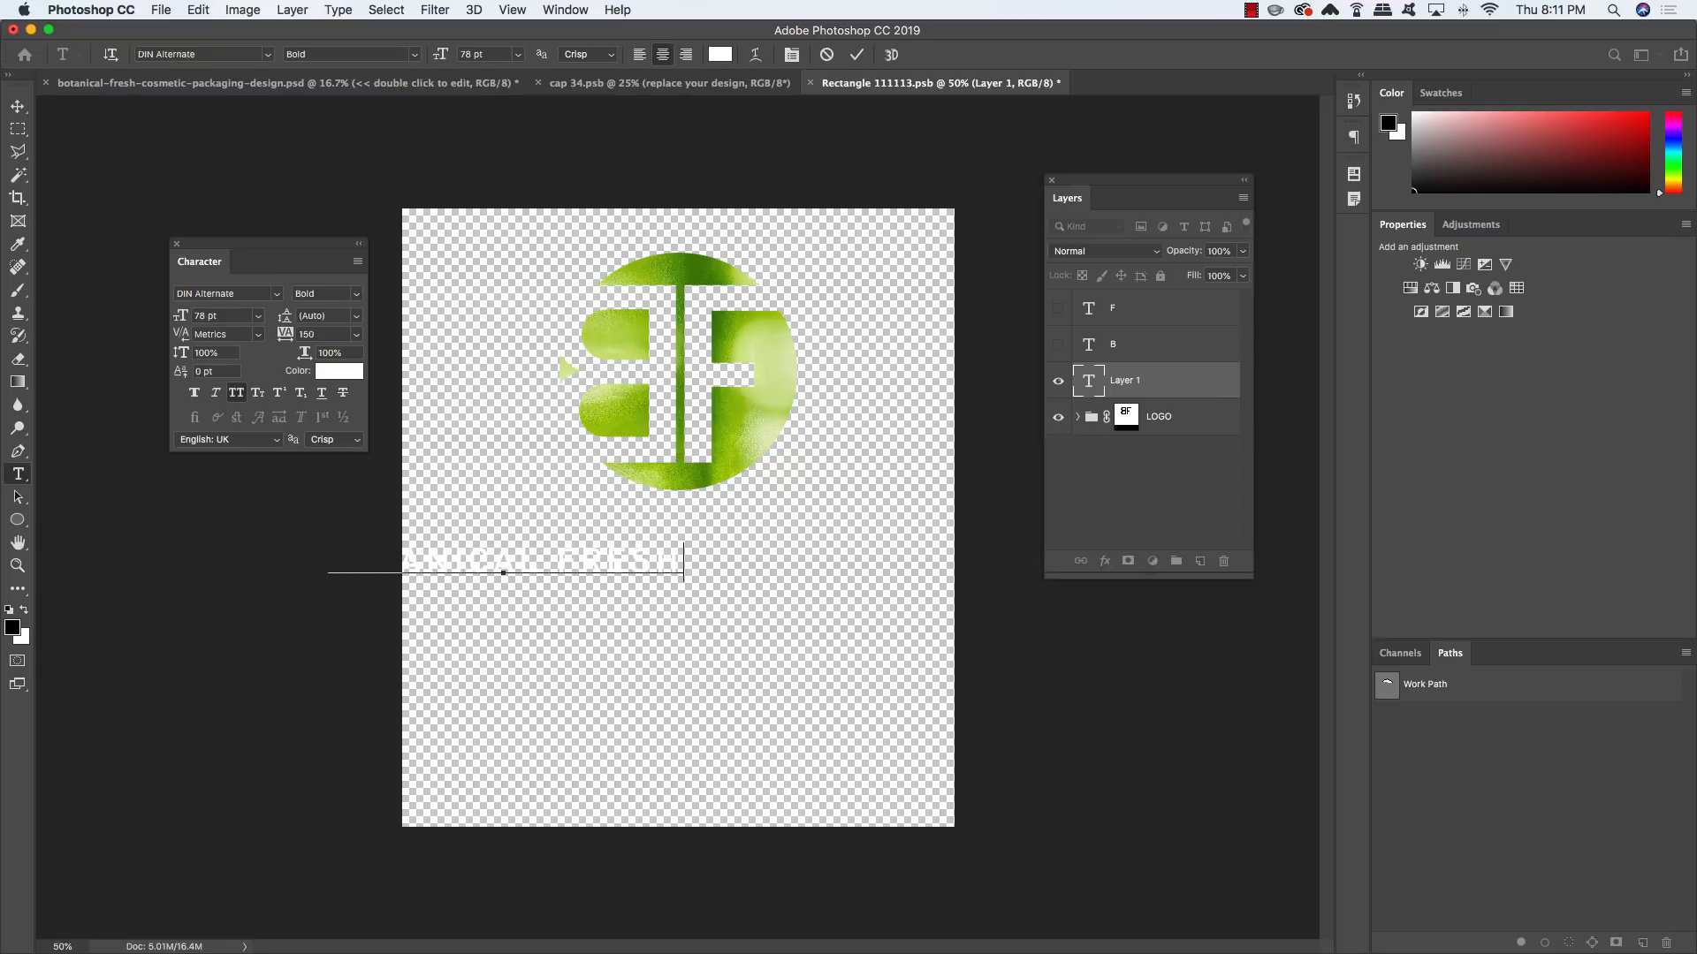
Set the BOTANICAL FRESH text's tracking to 90 and its colour to grey #636363
key("super+a")
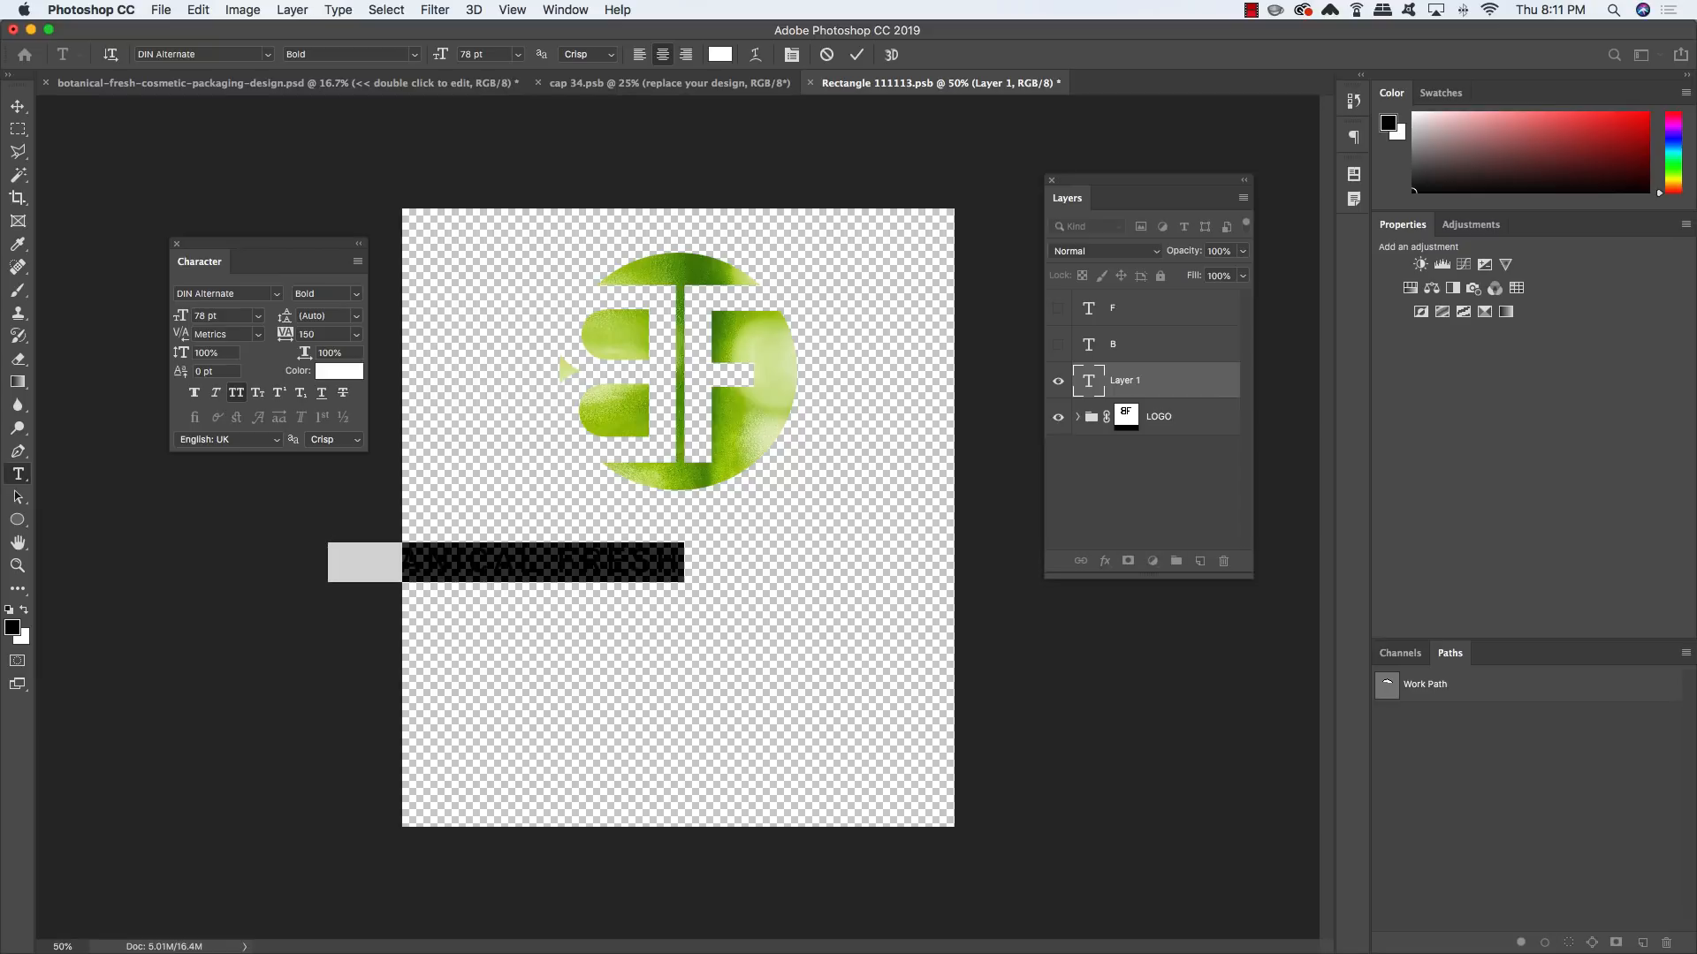
left_click(285, 334)
type("90")
key("Return")
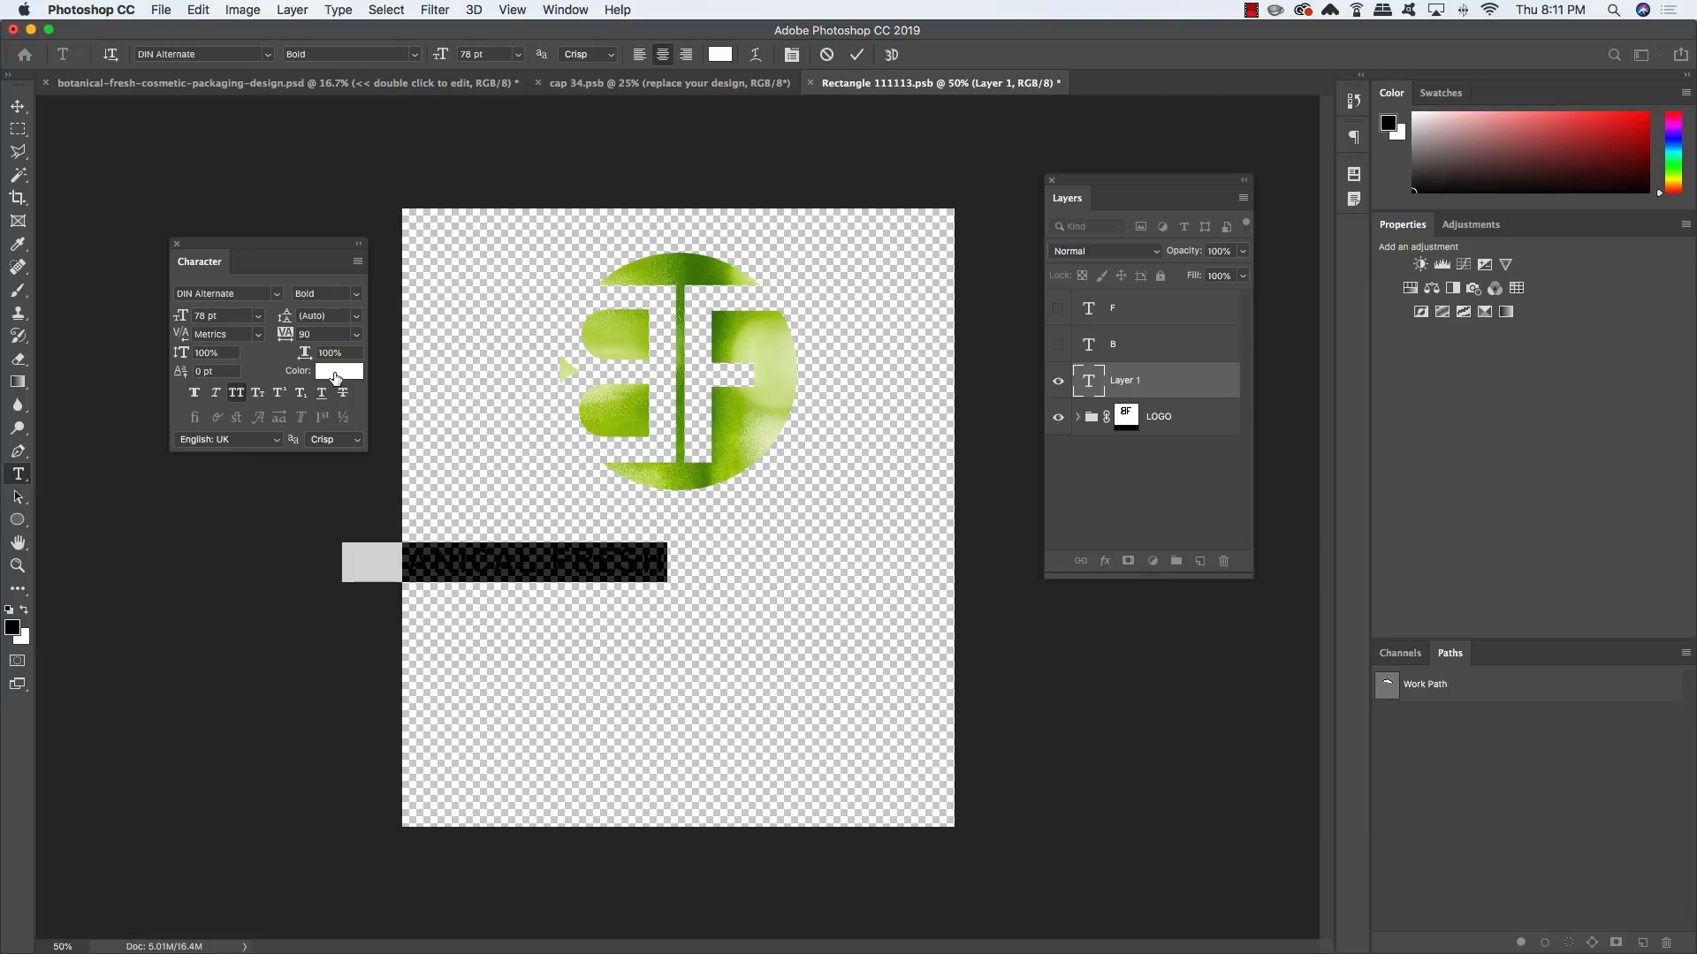
left_click(336, 373)
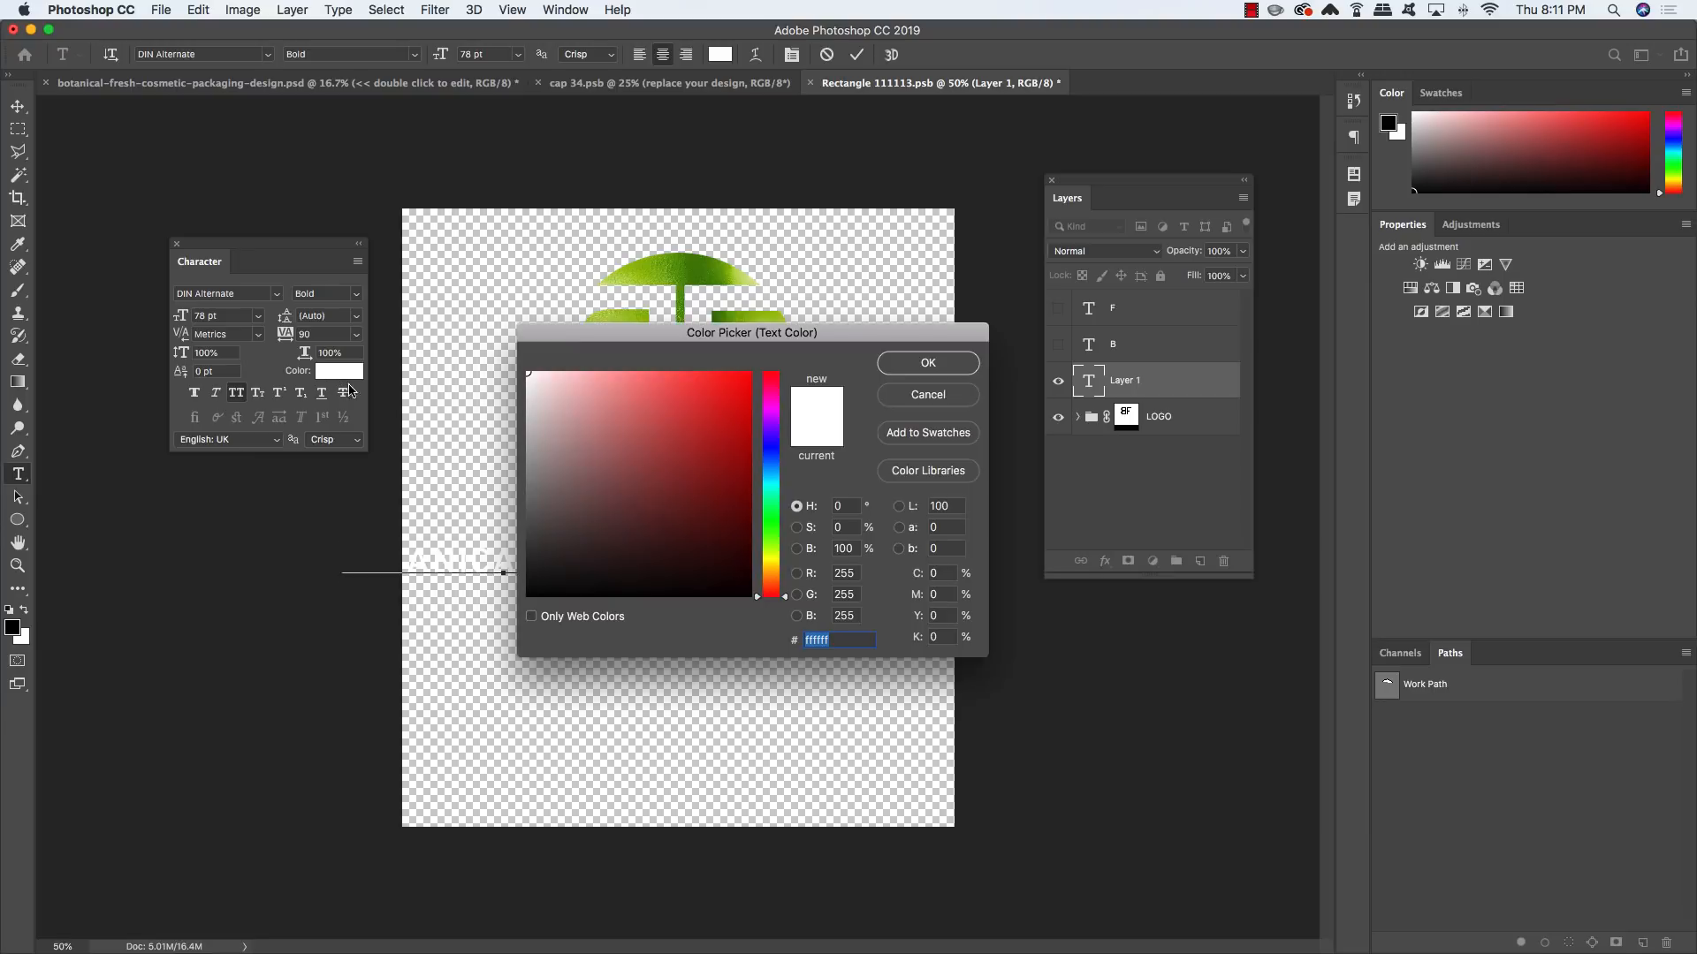
type("63")
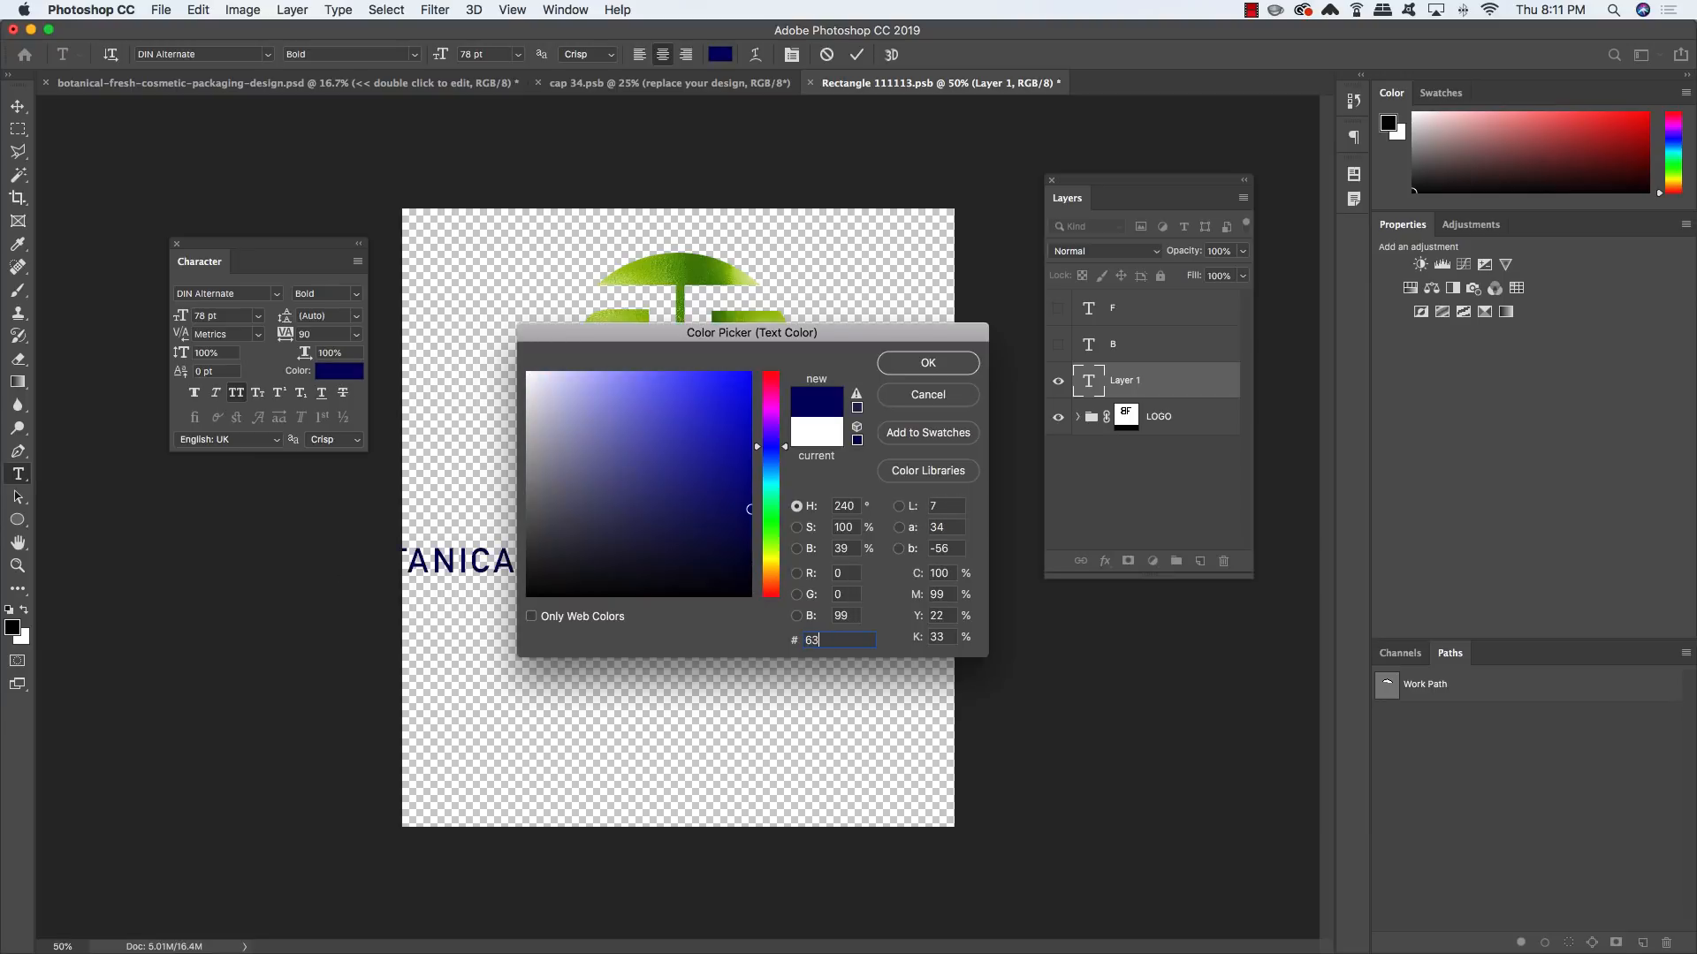
type("6363")
key("Return")
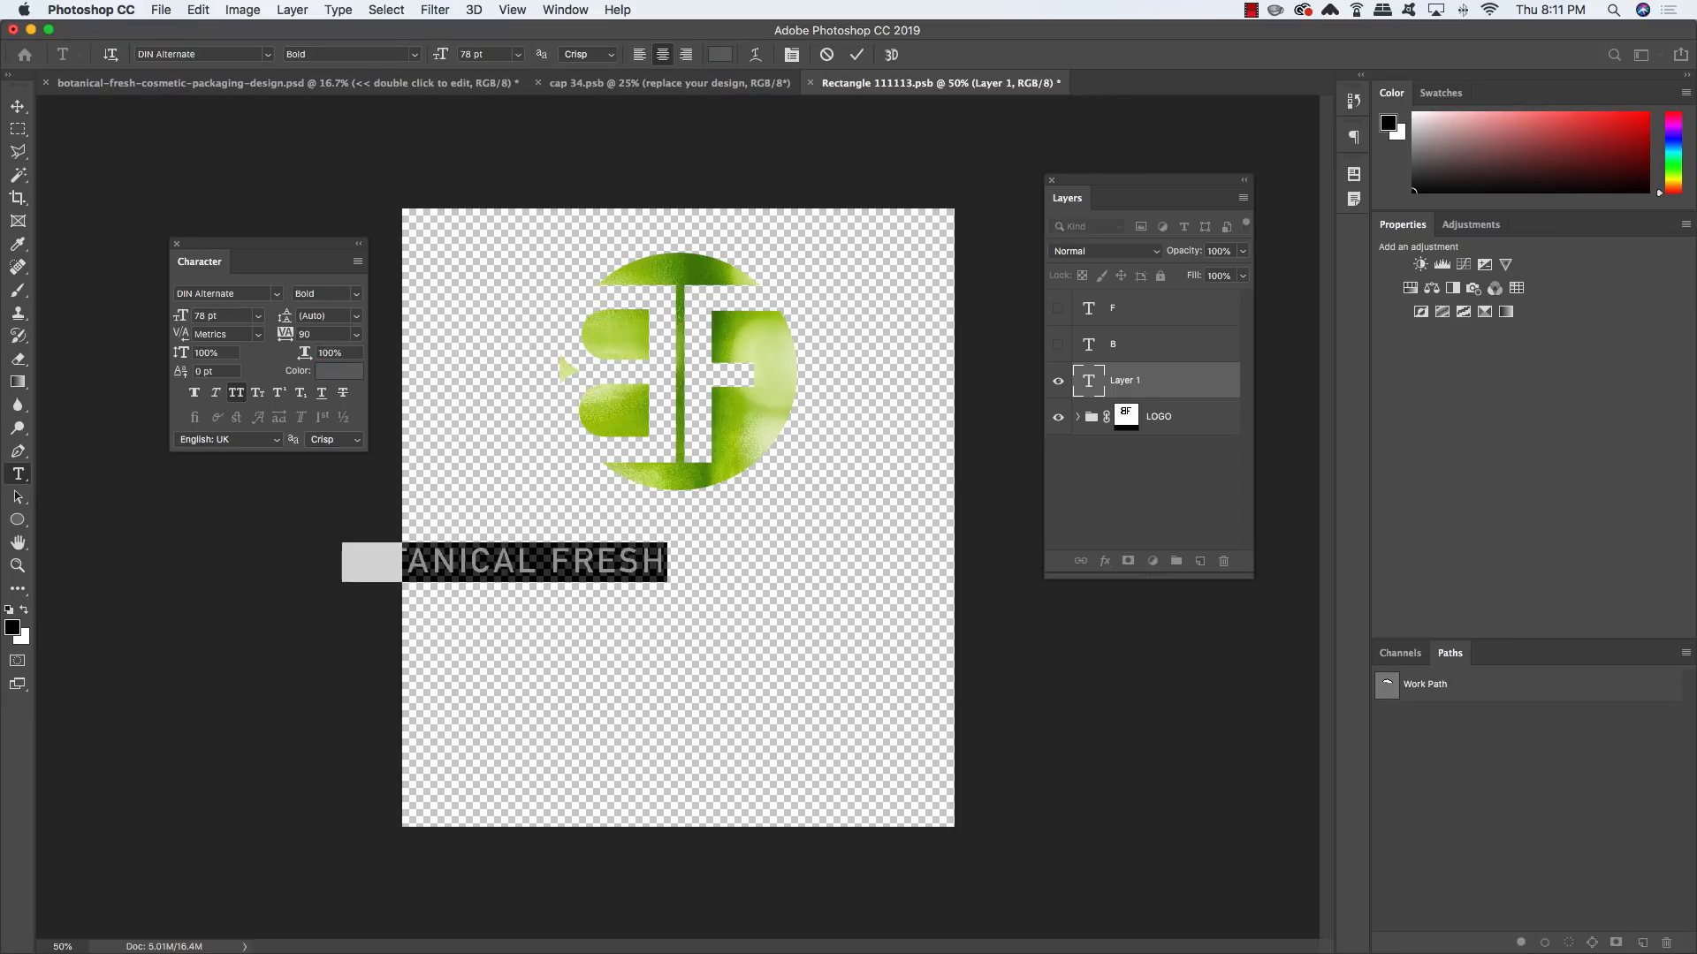
Change the font of the BOTANICAL FRESH text to Kiona Regular
left_click(249, 293)
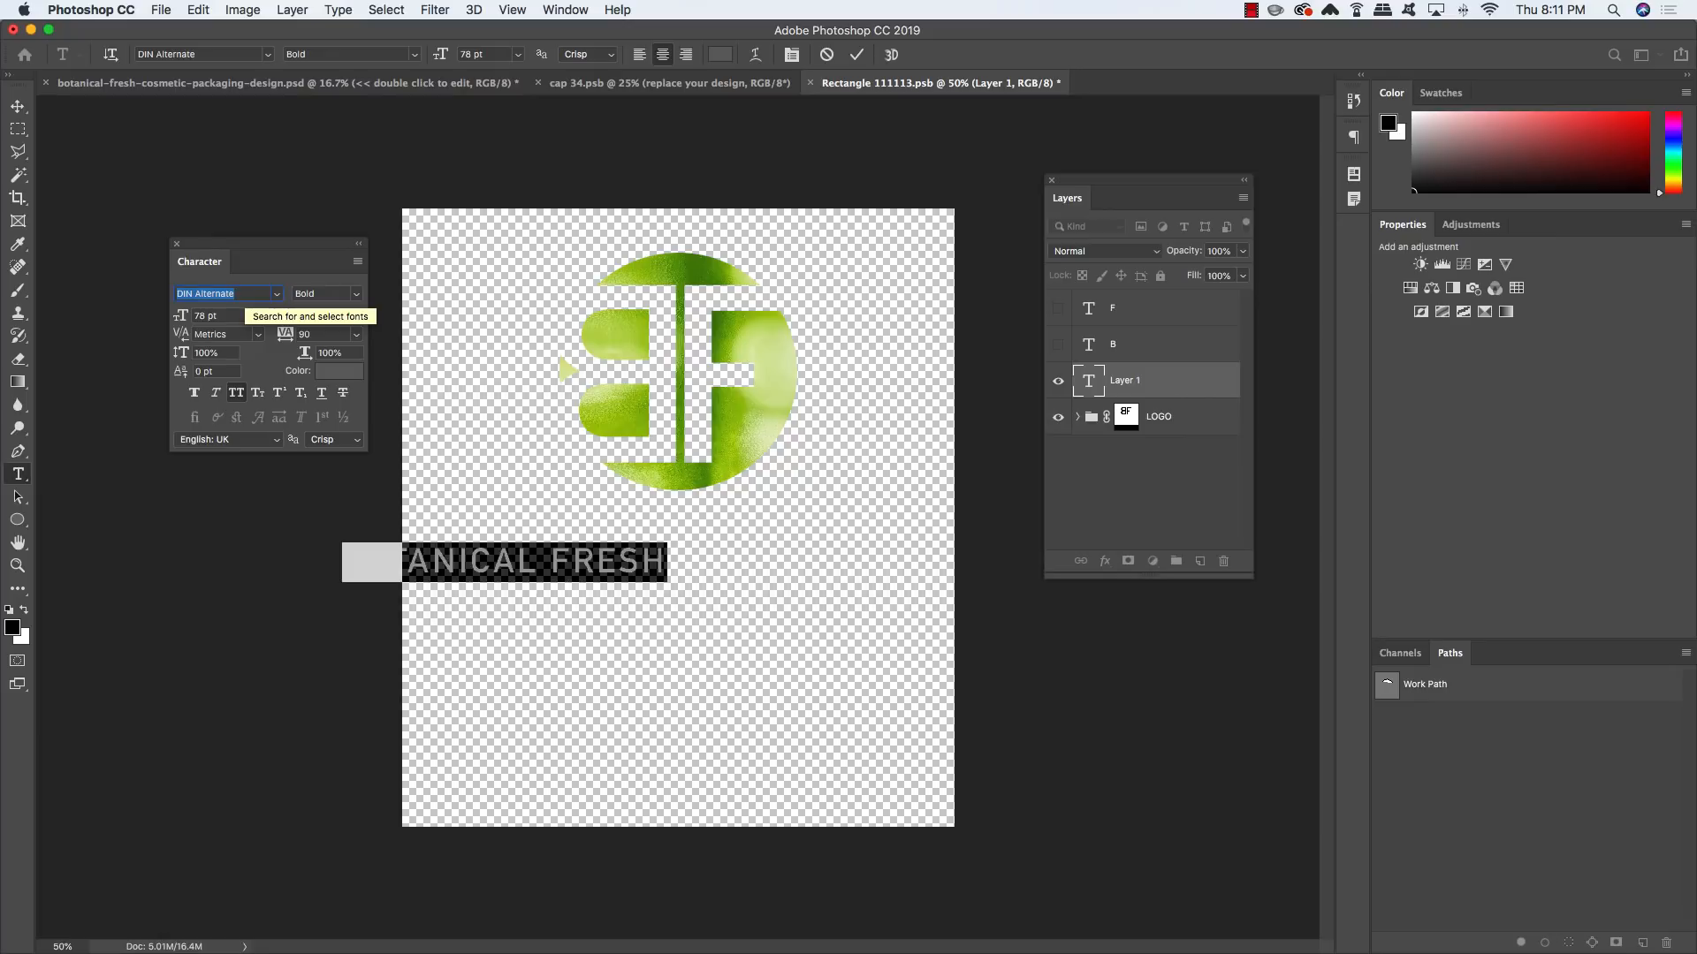
type("kiona")
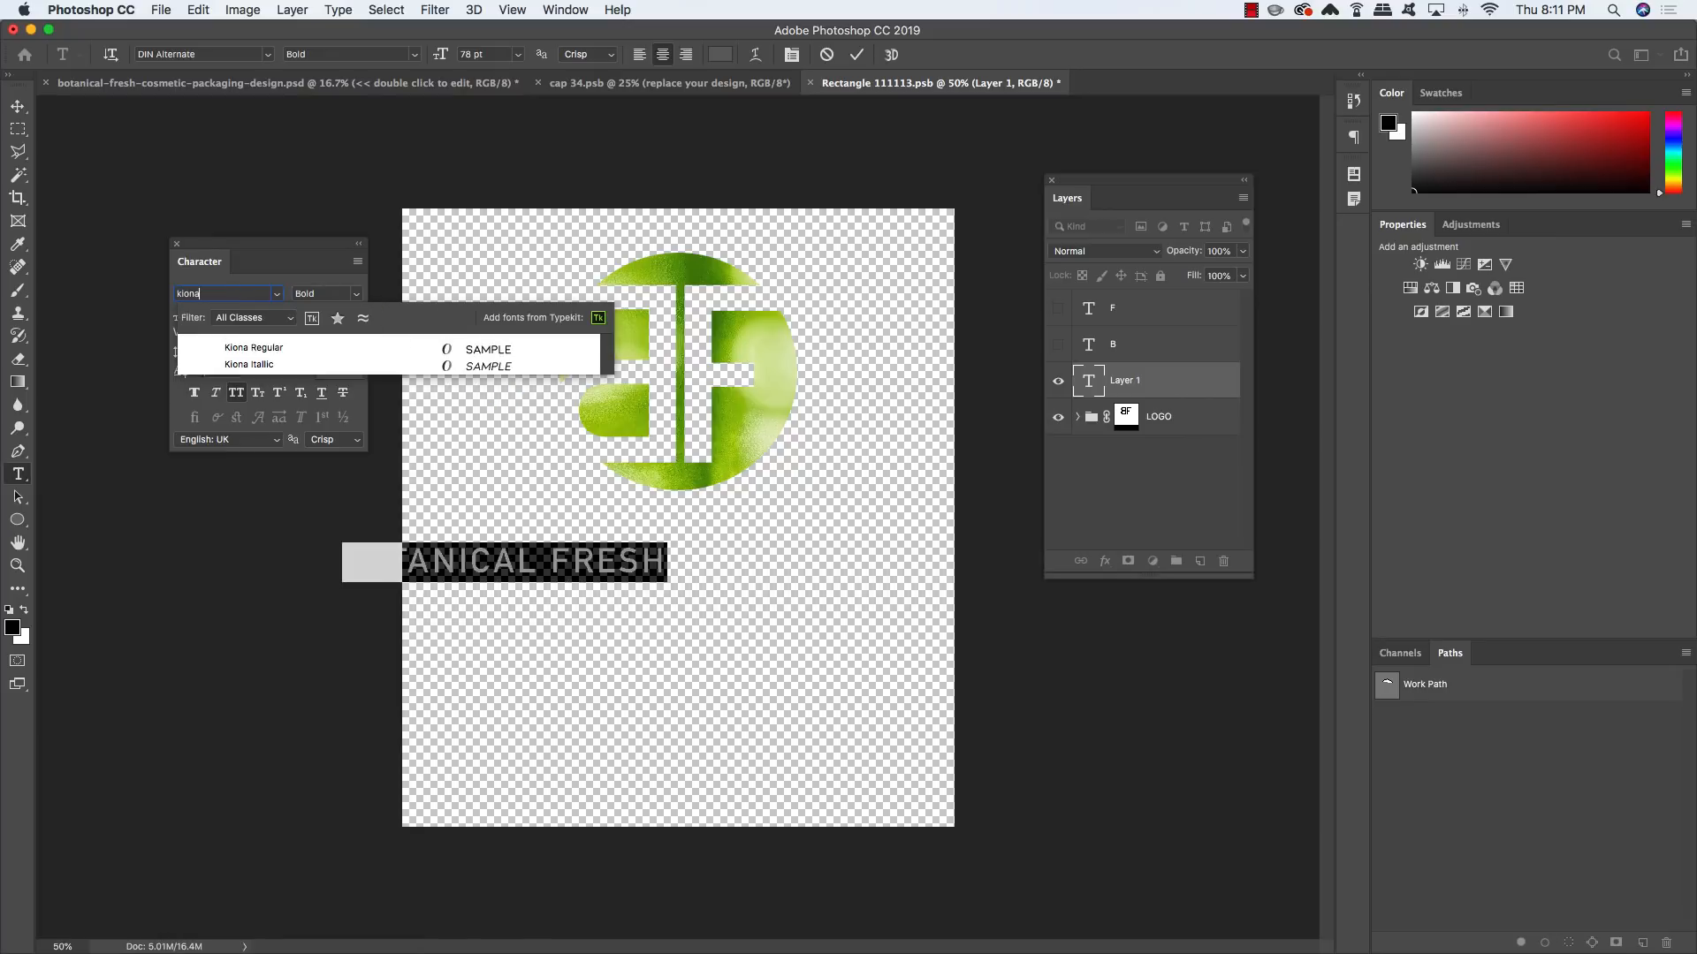
key("Down")
key("Return")
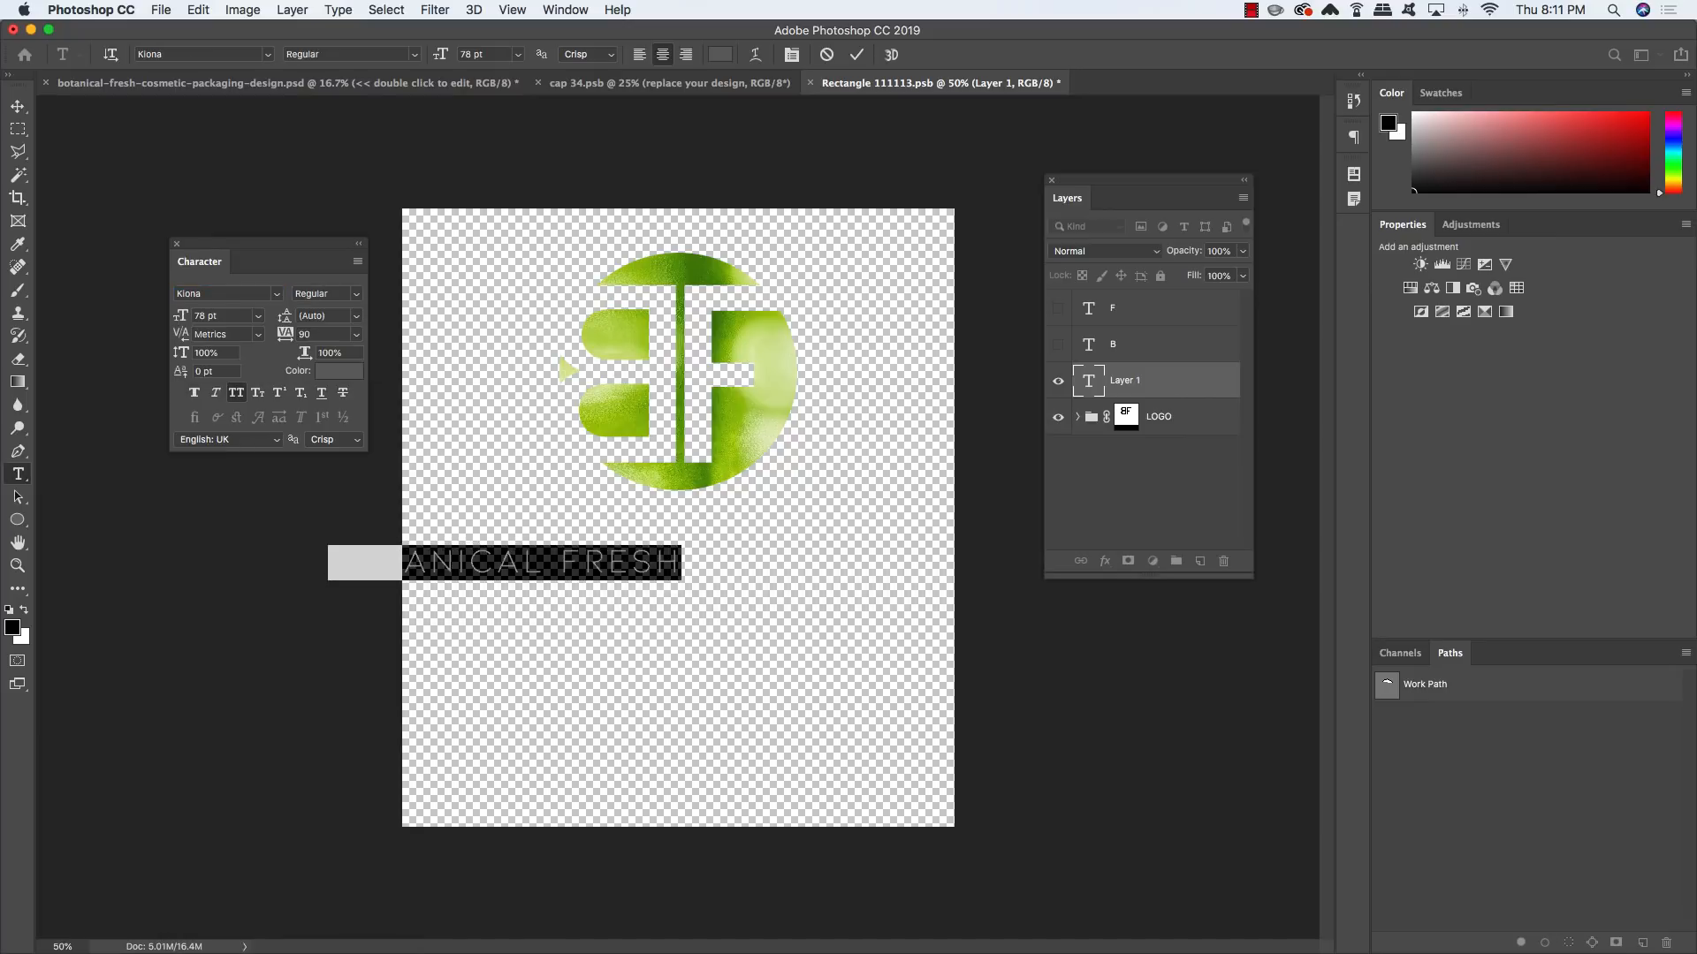
Centre the BOTANICAL FRESH text horizontally under the logo and nudge it up closer to the circle
left_click(17, 106)
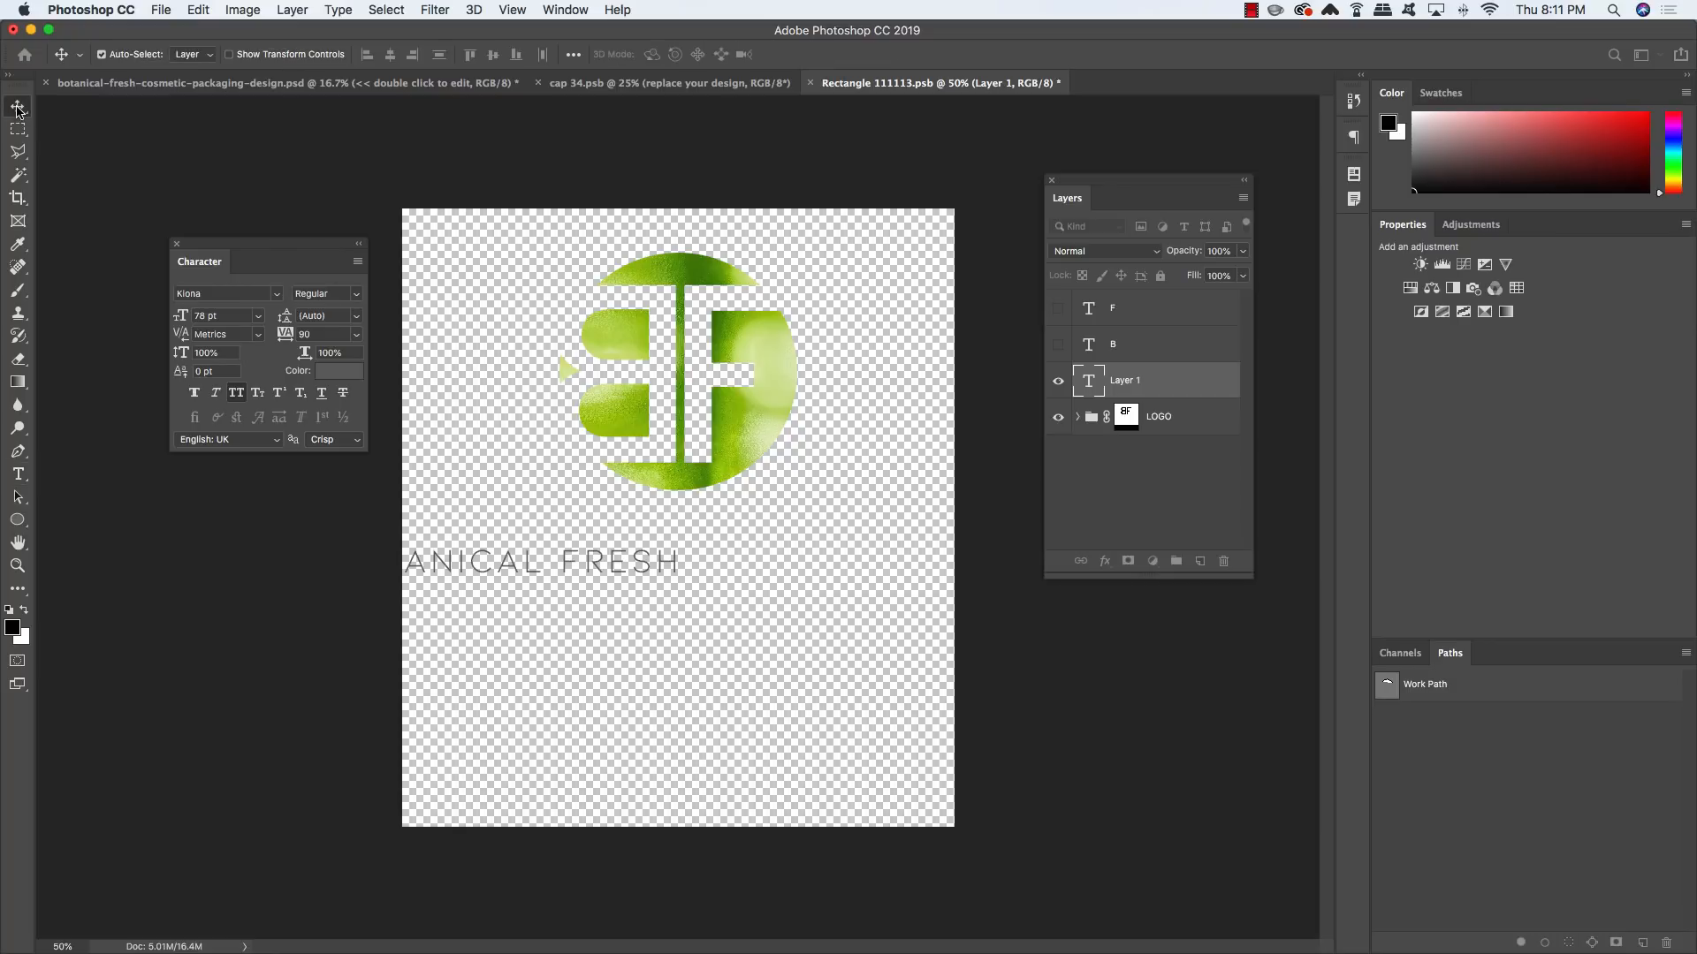
key("super+t")
left_click_drag(618, 567, 796, 567)
key("Return")
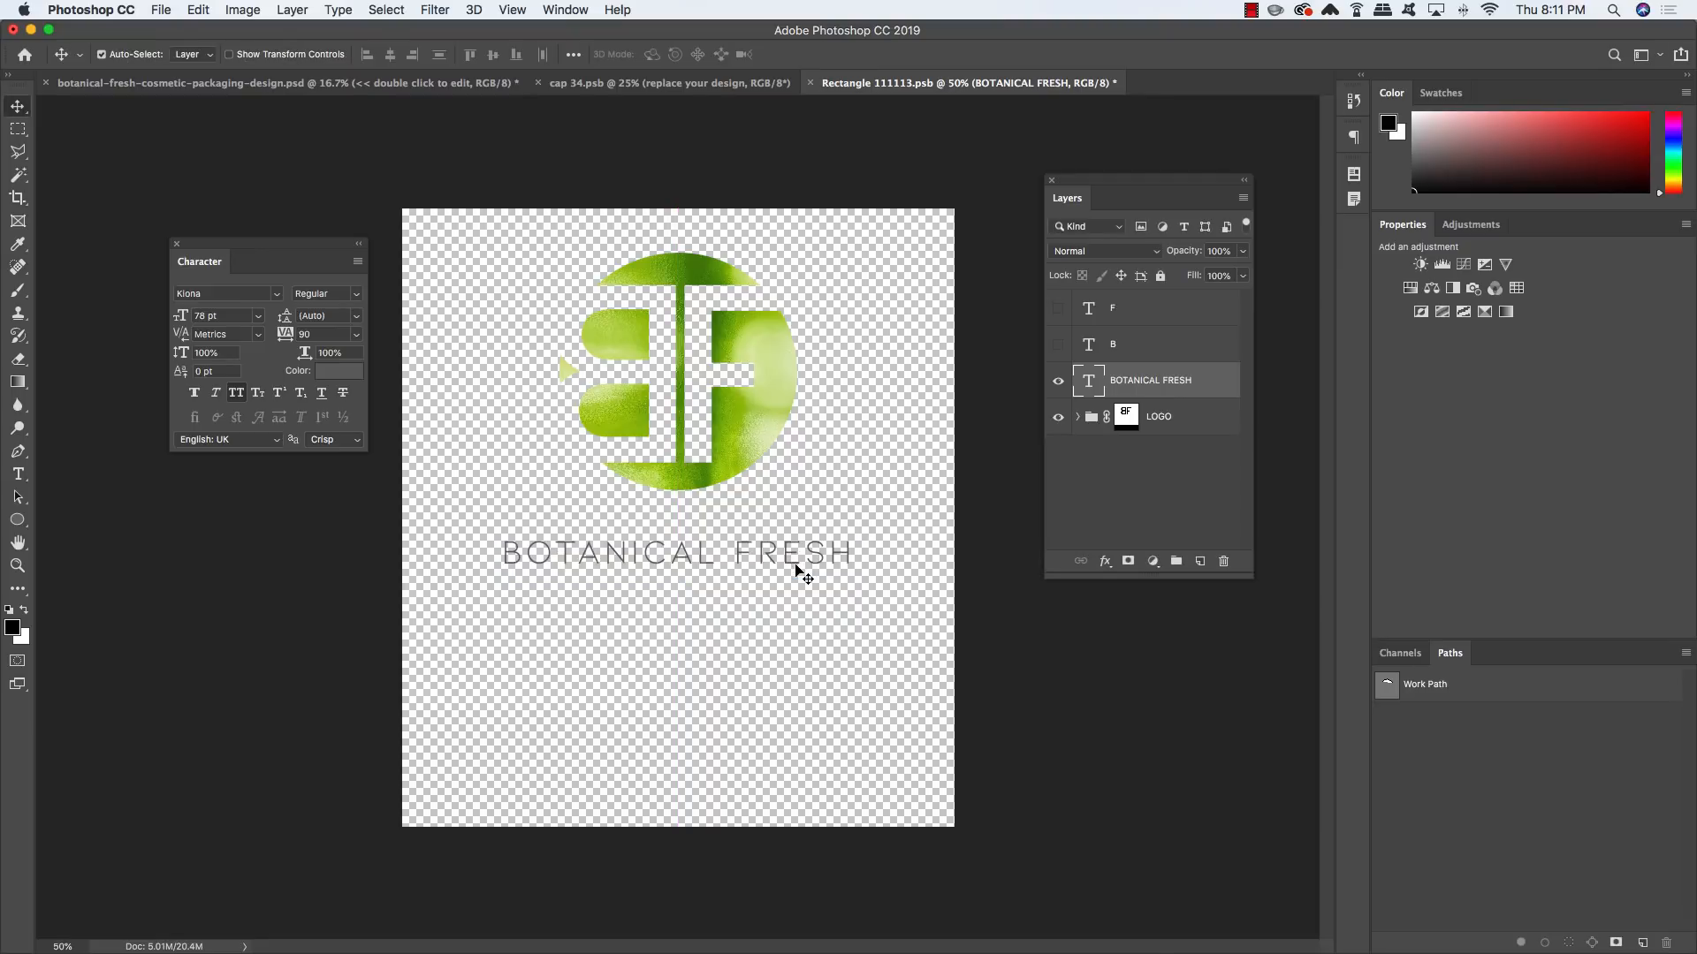
key("shift+Up")
key("shift+Up")
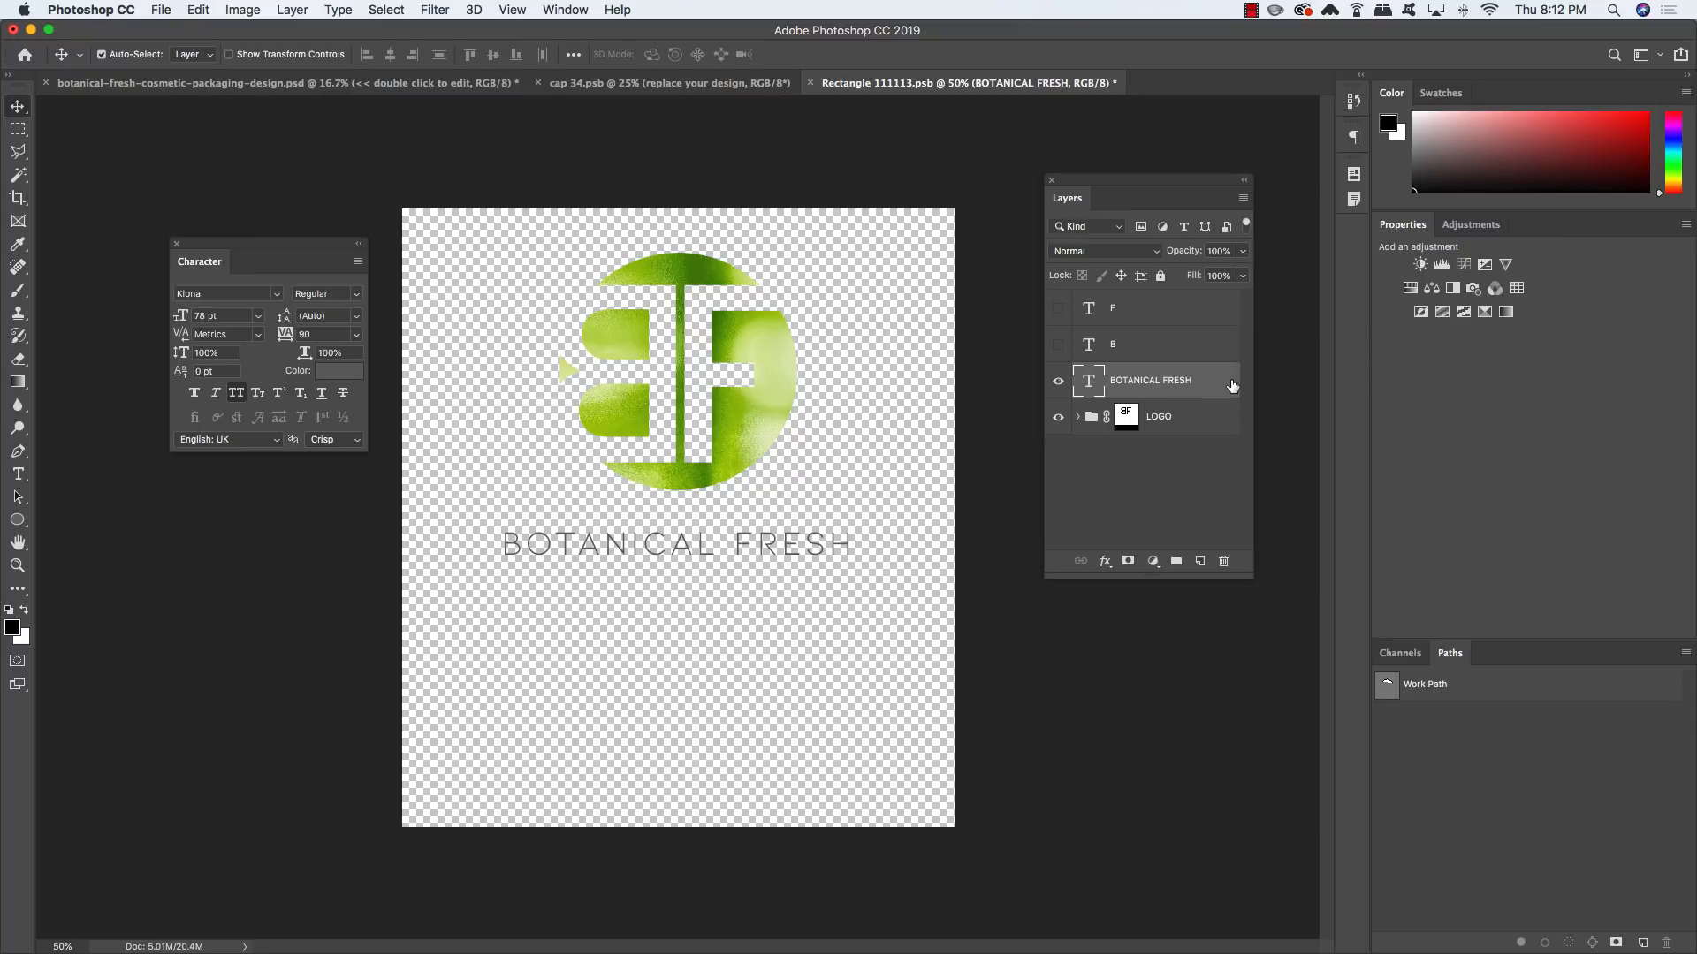
Thicken the BOTANICAL FRESH lettering with a 2 px outside Stroke effect in #636363, and collapse the layer's effects list
double_click(1174, 391)
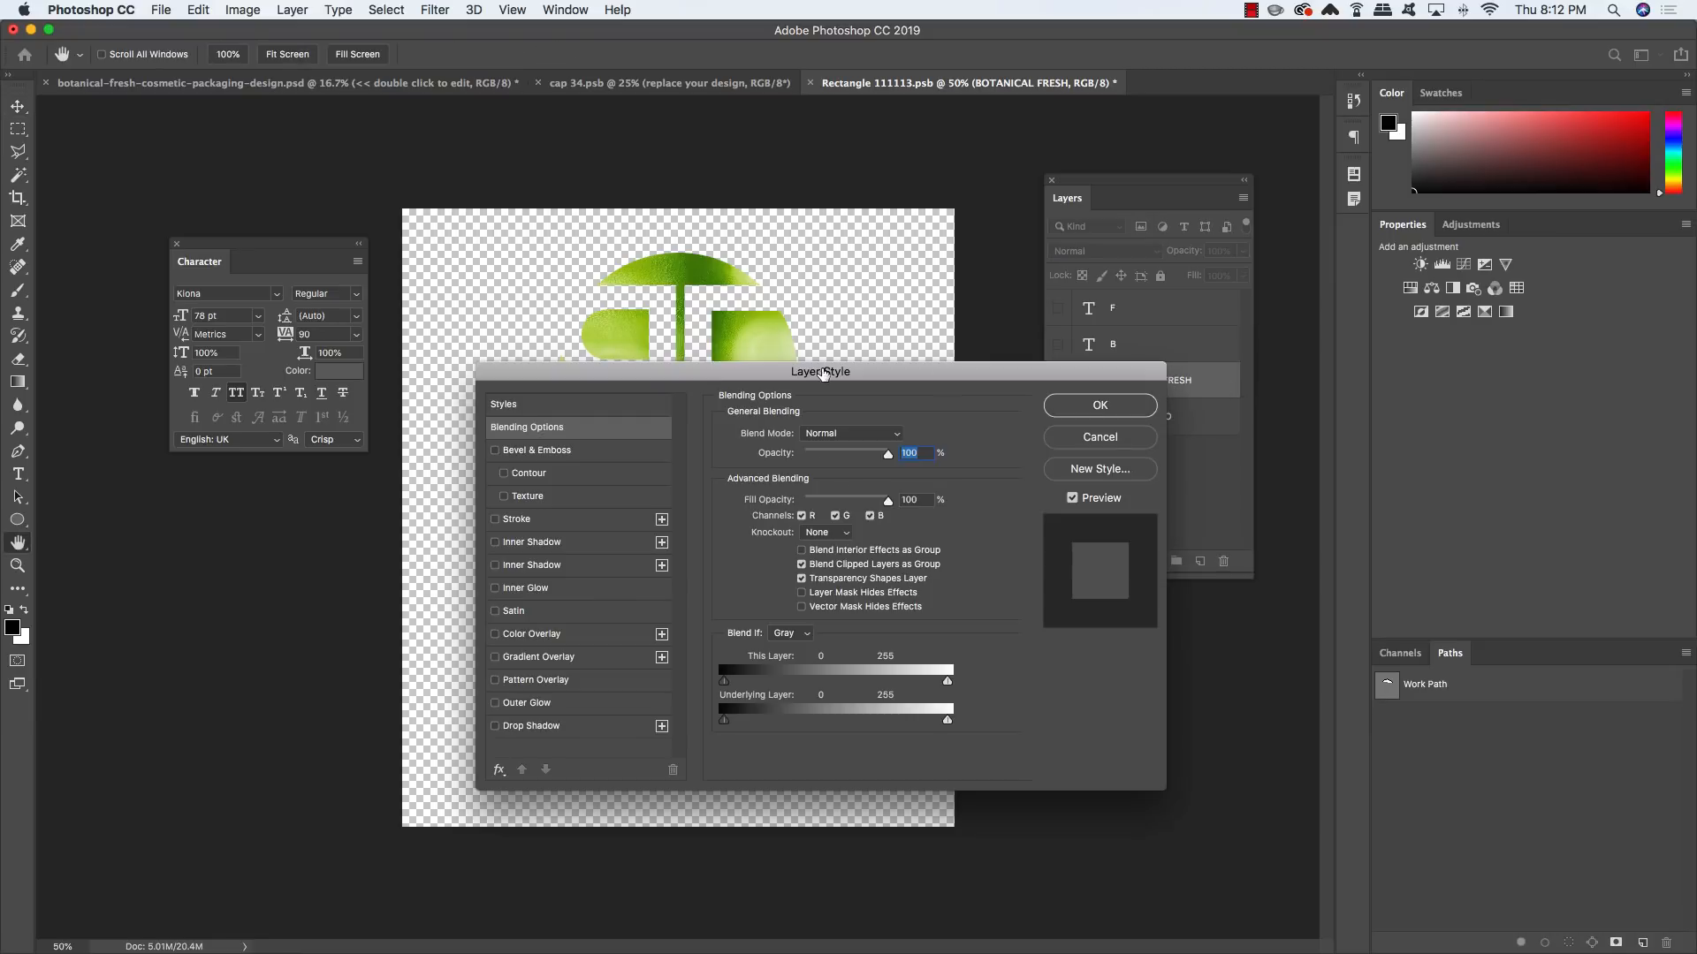
left_click_drag(824, 375, 766, 364)
left_click(455, 511)
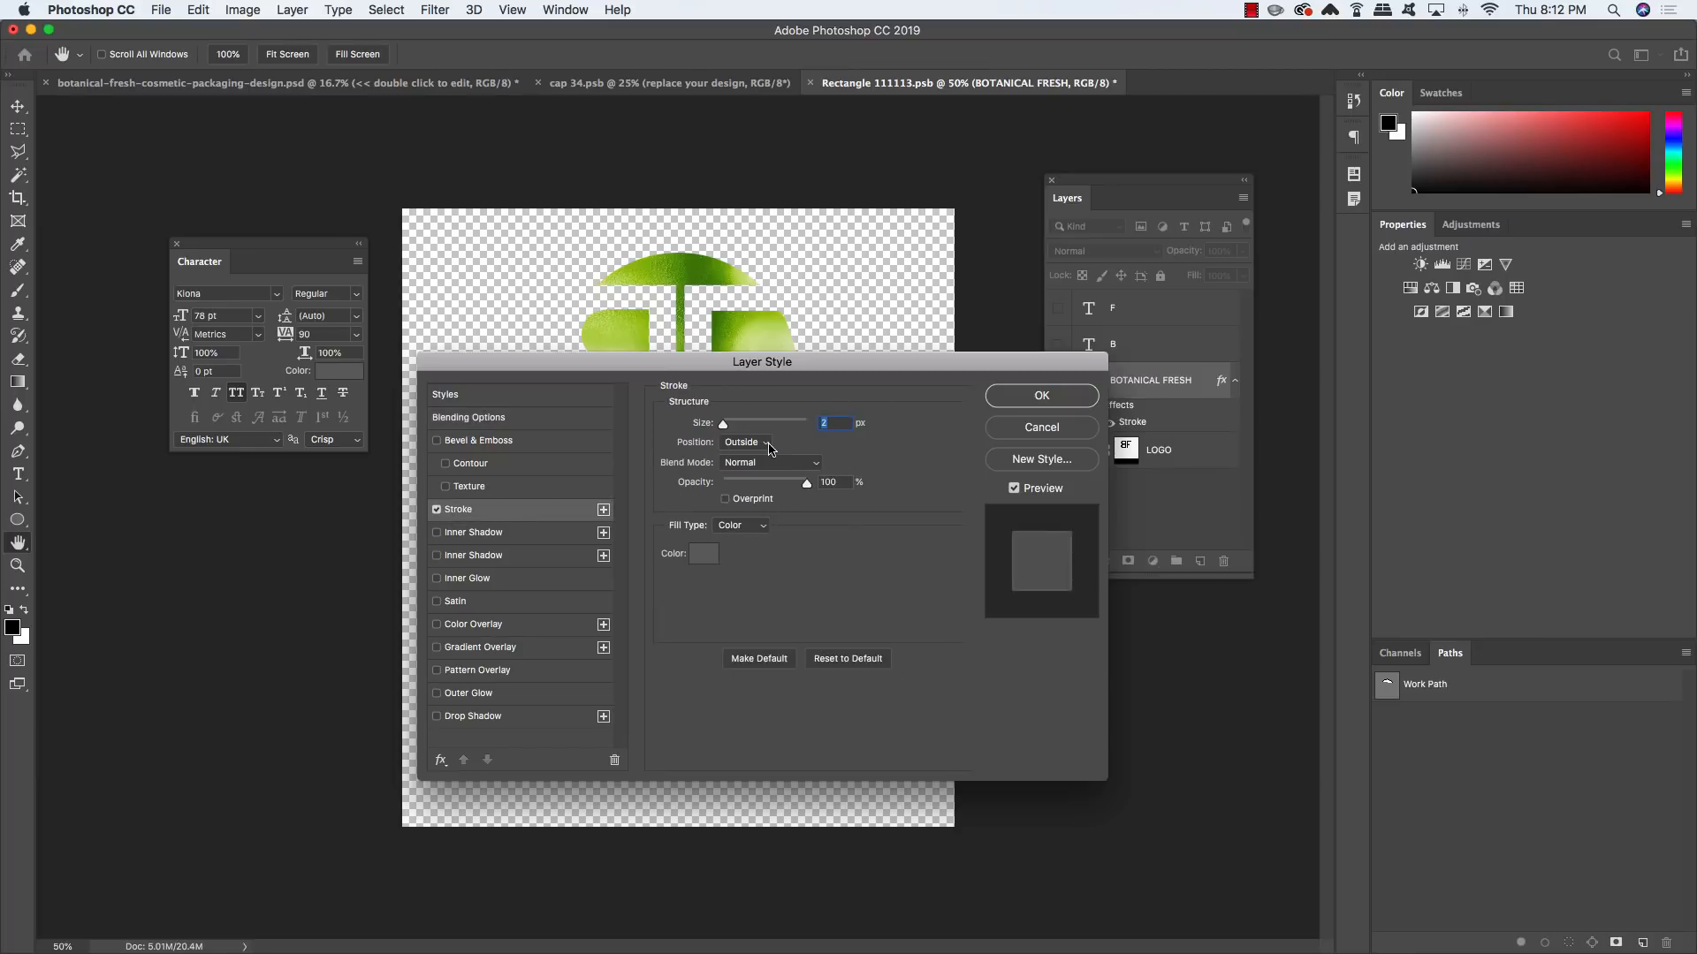
left_click(702, 558)
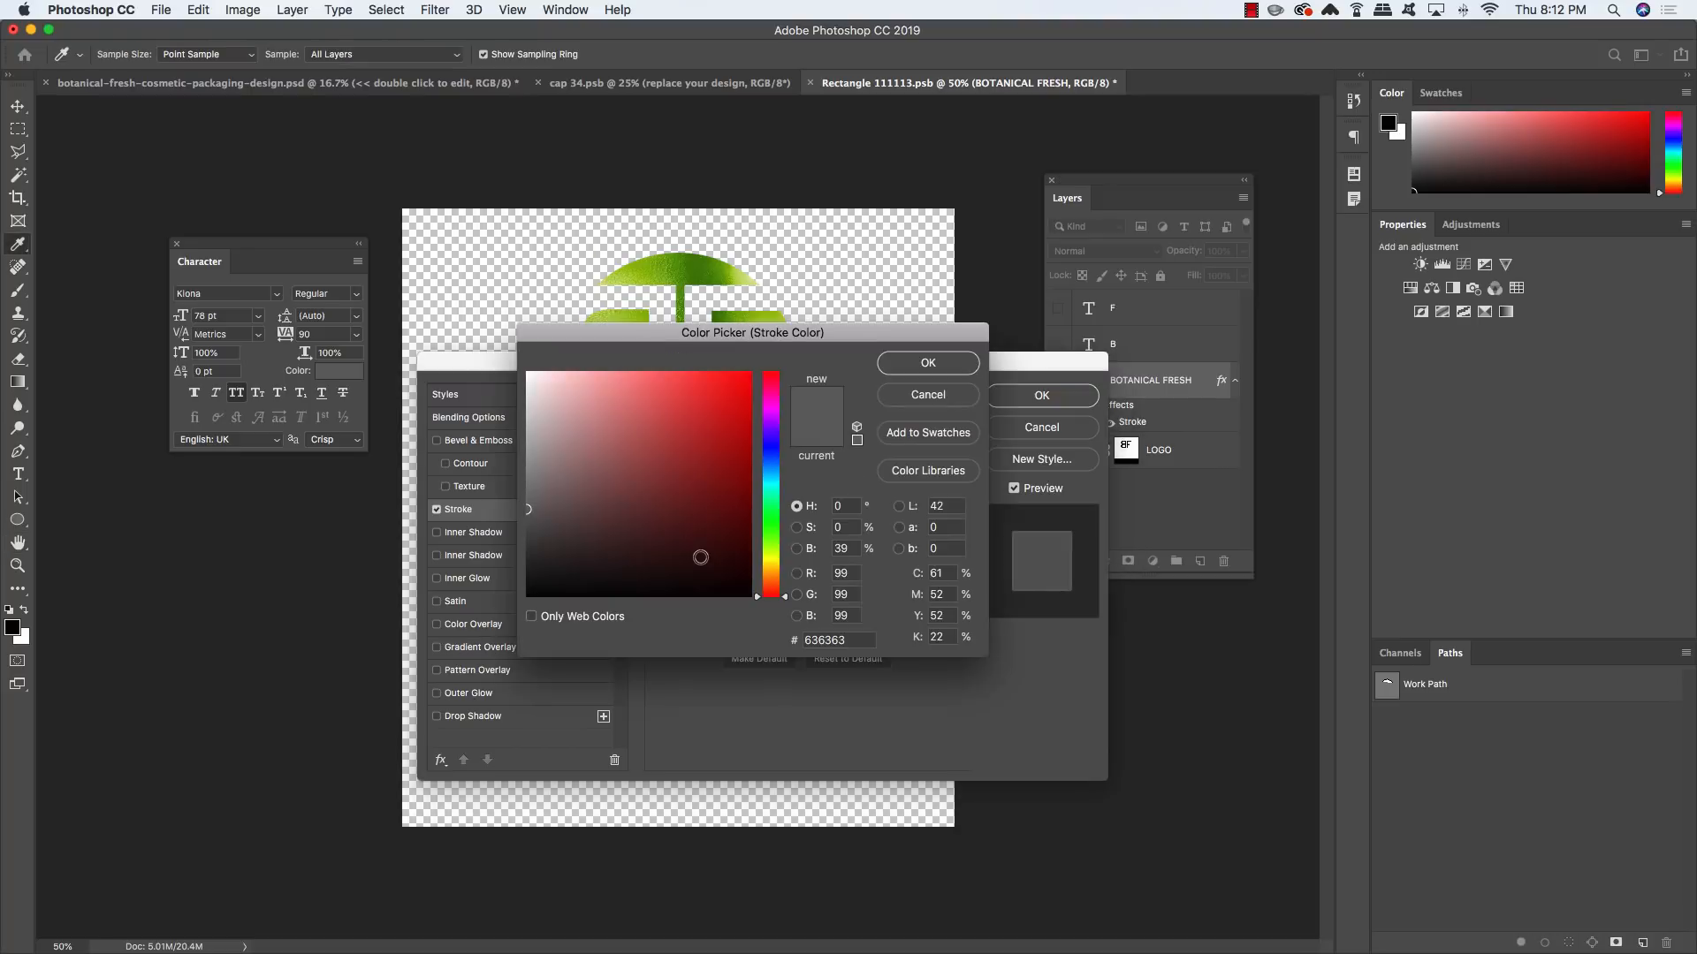
double_click(837, 636)
left_click(913, 365)
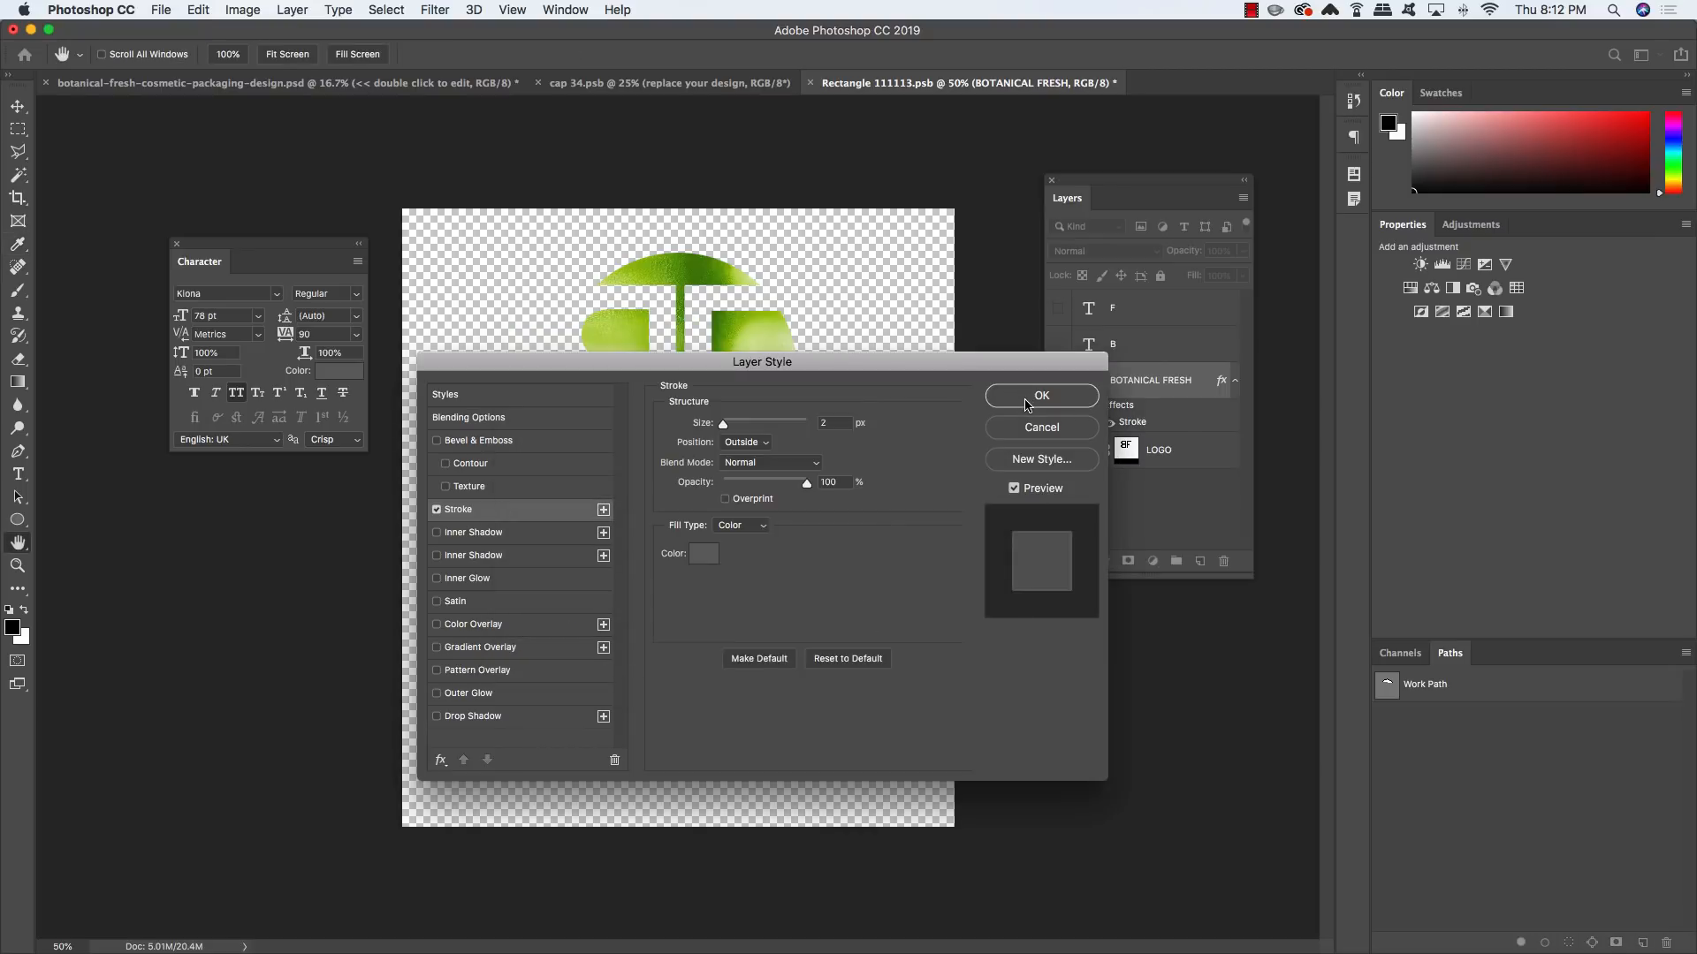
left_click(1028, 401)
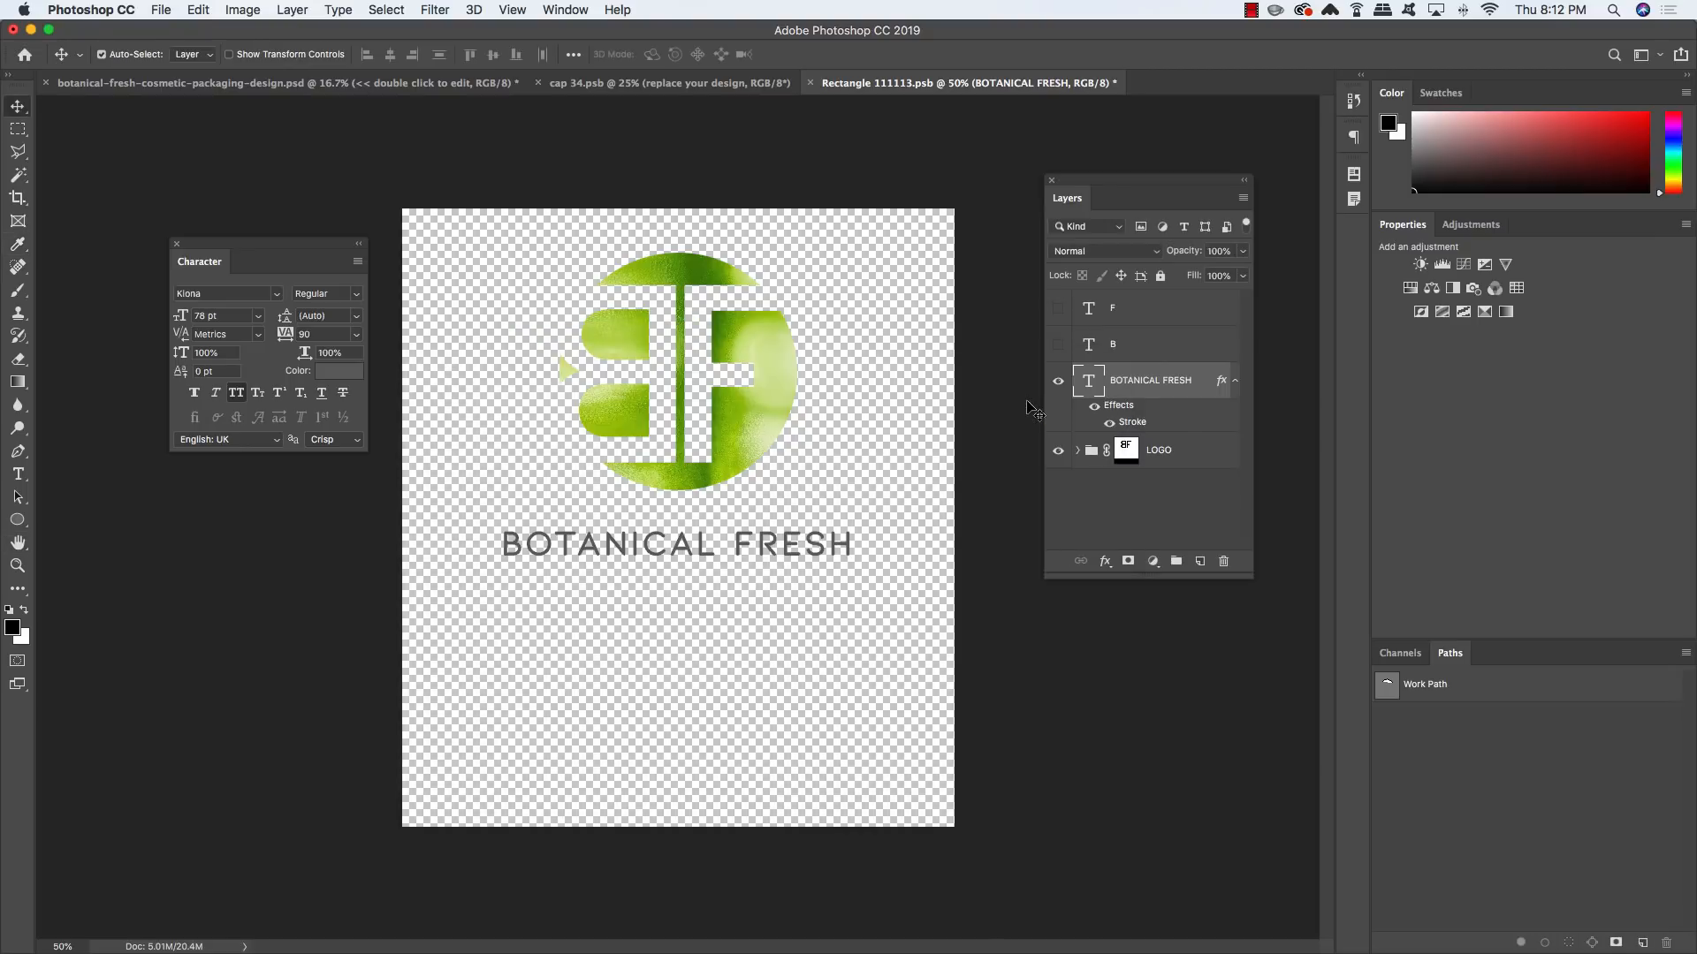
left_click(1235, 380)
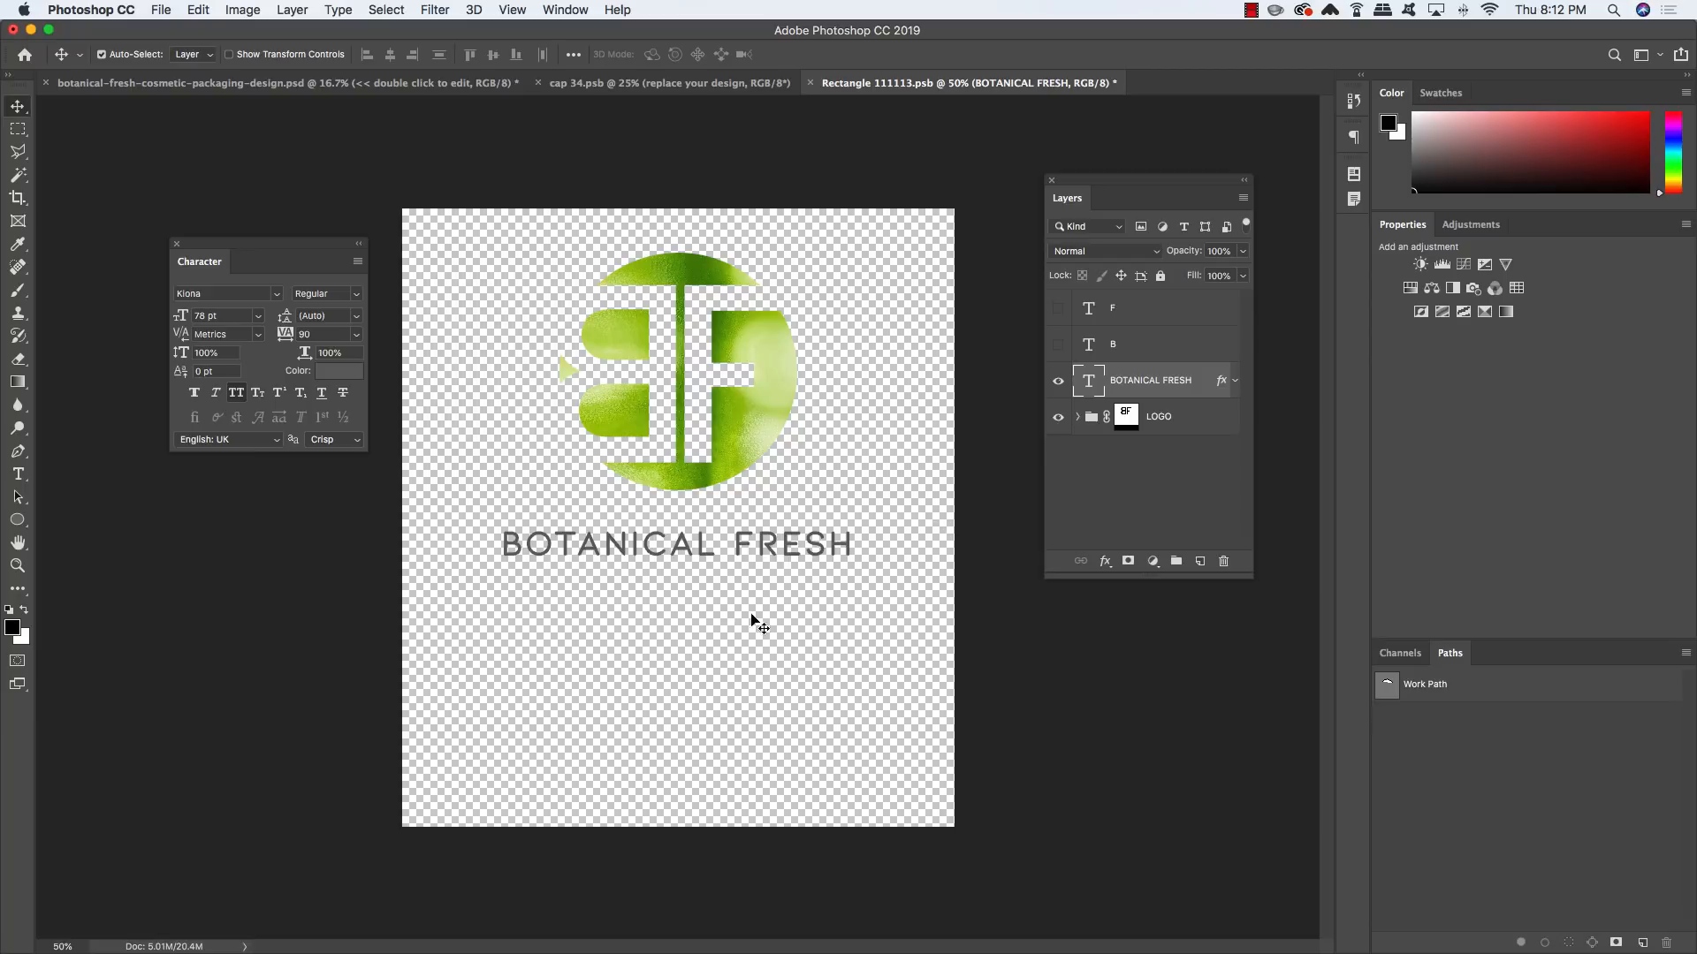
Fine-tune the position of the BOTANICAL FRESH text beneath the logo with Free Transform
key("super+t")
left_click_drag(796, 545, 802, 548)
key("Return")
Detach the Rectangle 111113.psb document into its own floating window, displayed at 25%
left_click_drag(871, 83, 935, 260)
key("super+minus")
key("super+minus")
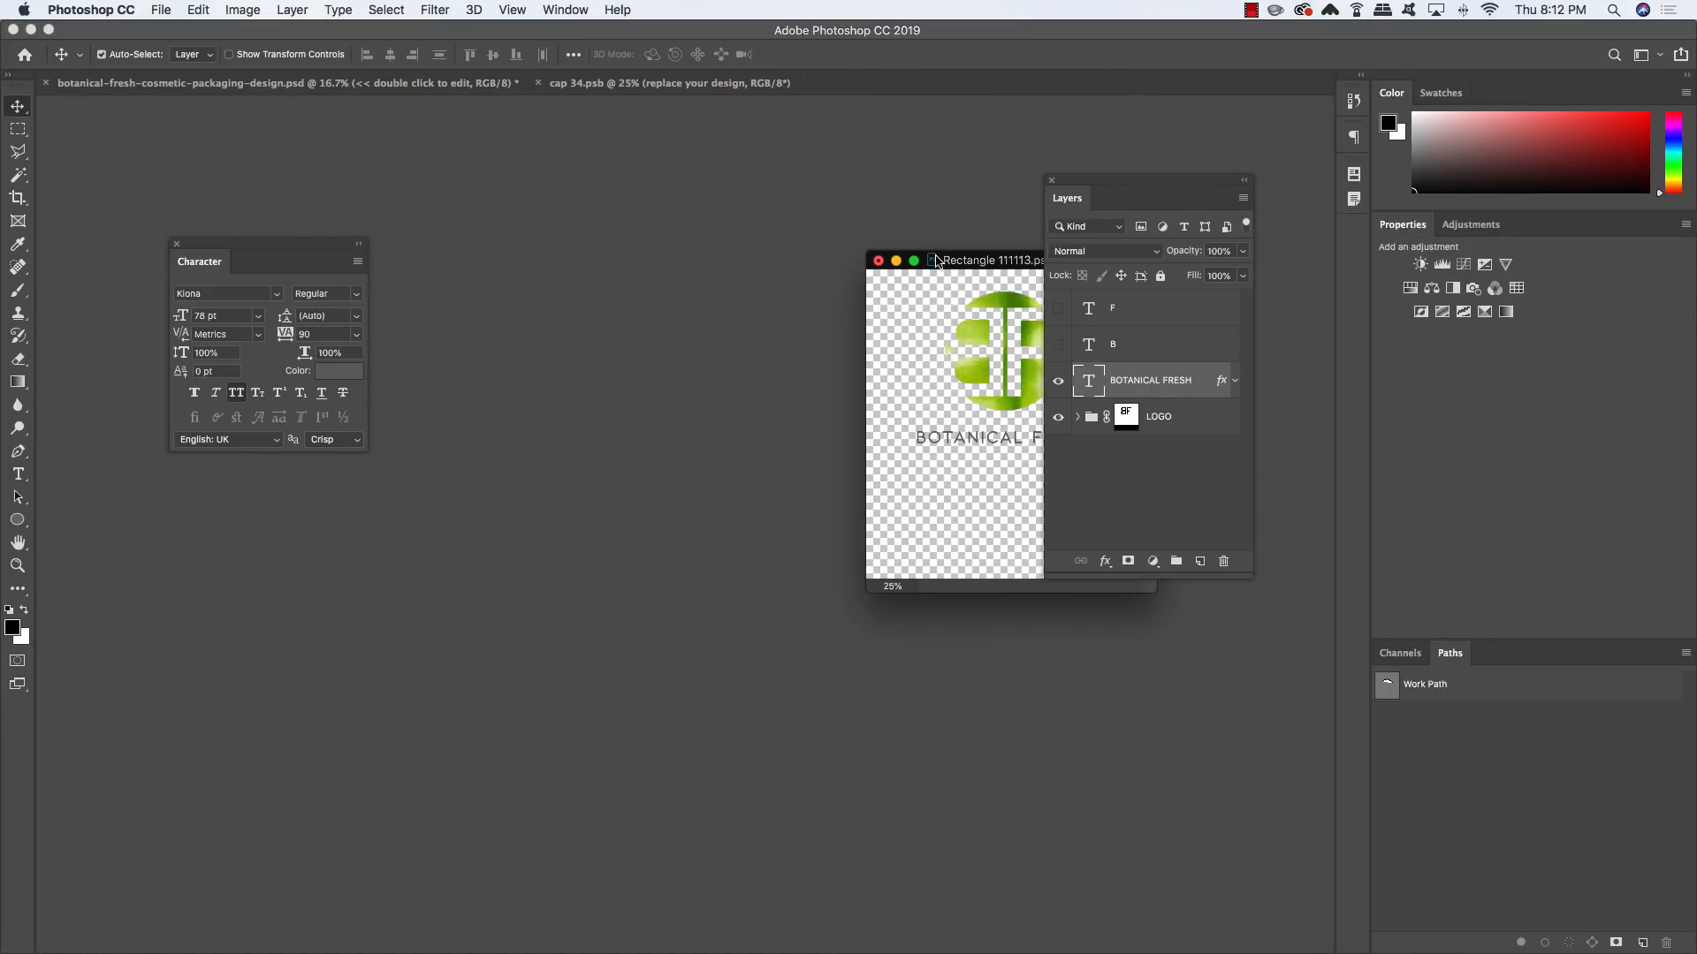
Arrange the packaging mockup, cap 34 bottle and logo artwork as floating windows side by side and dock the Character panel
left_click_drag(530, 210, 531, 209)
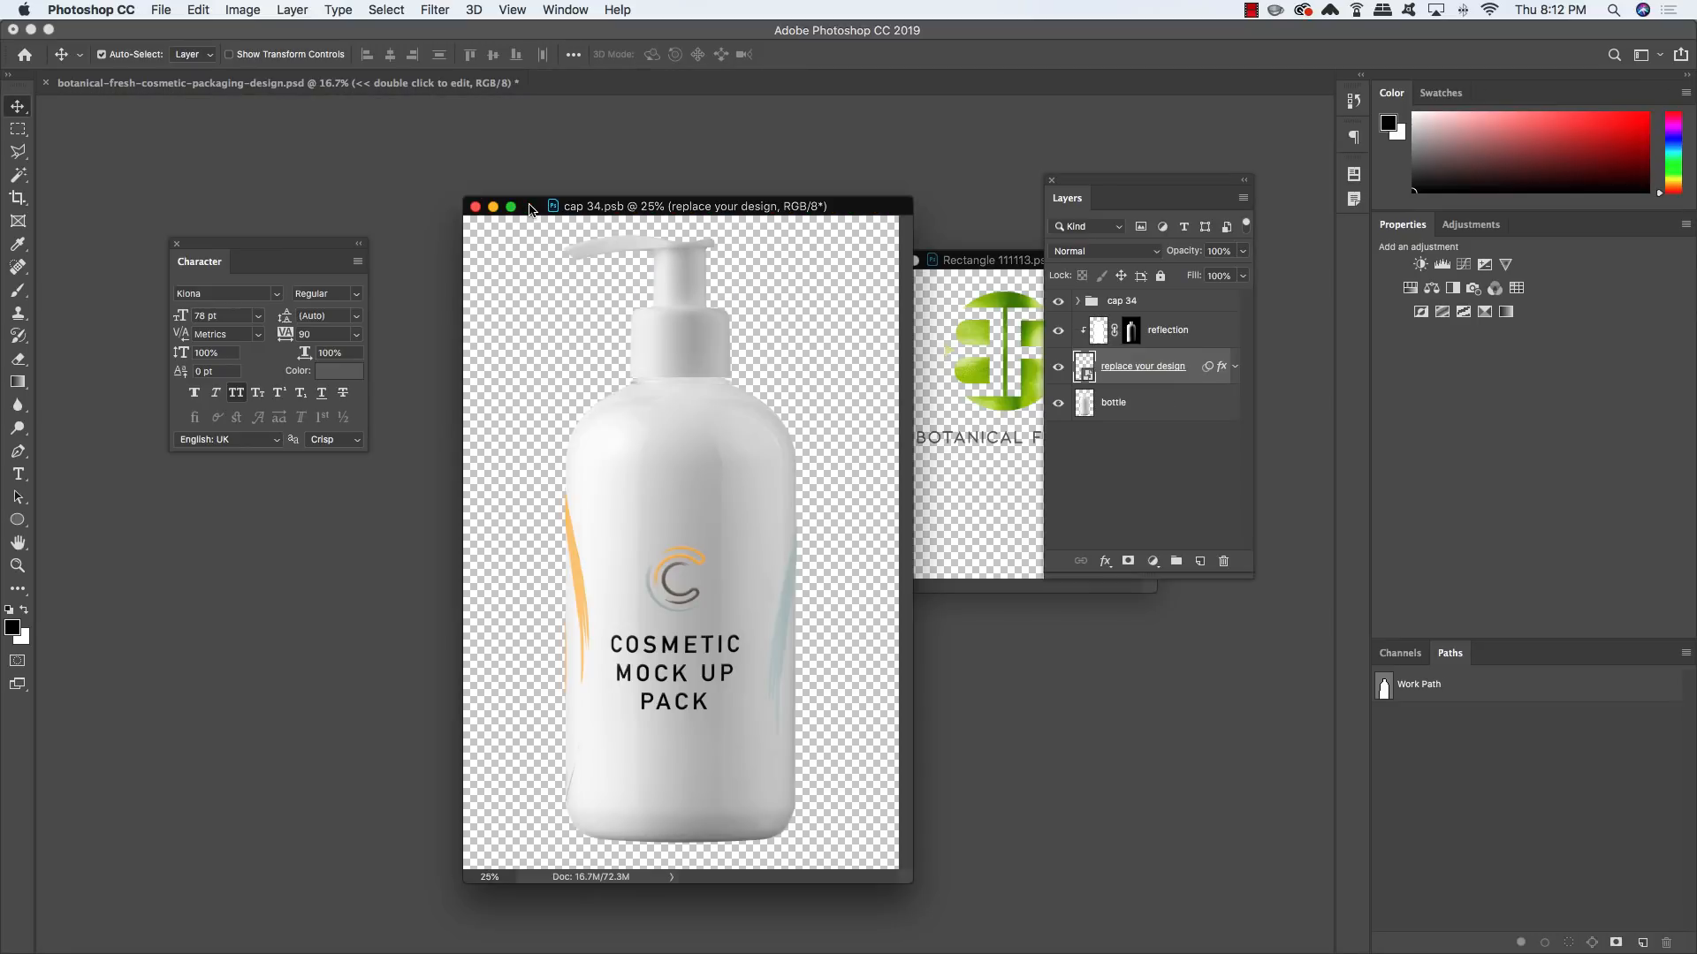
key("super+minus")
left_click_drag(424, 83, 368, 193)
key("super+minus")
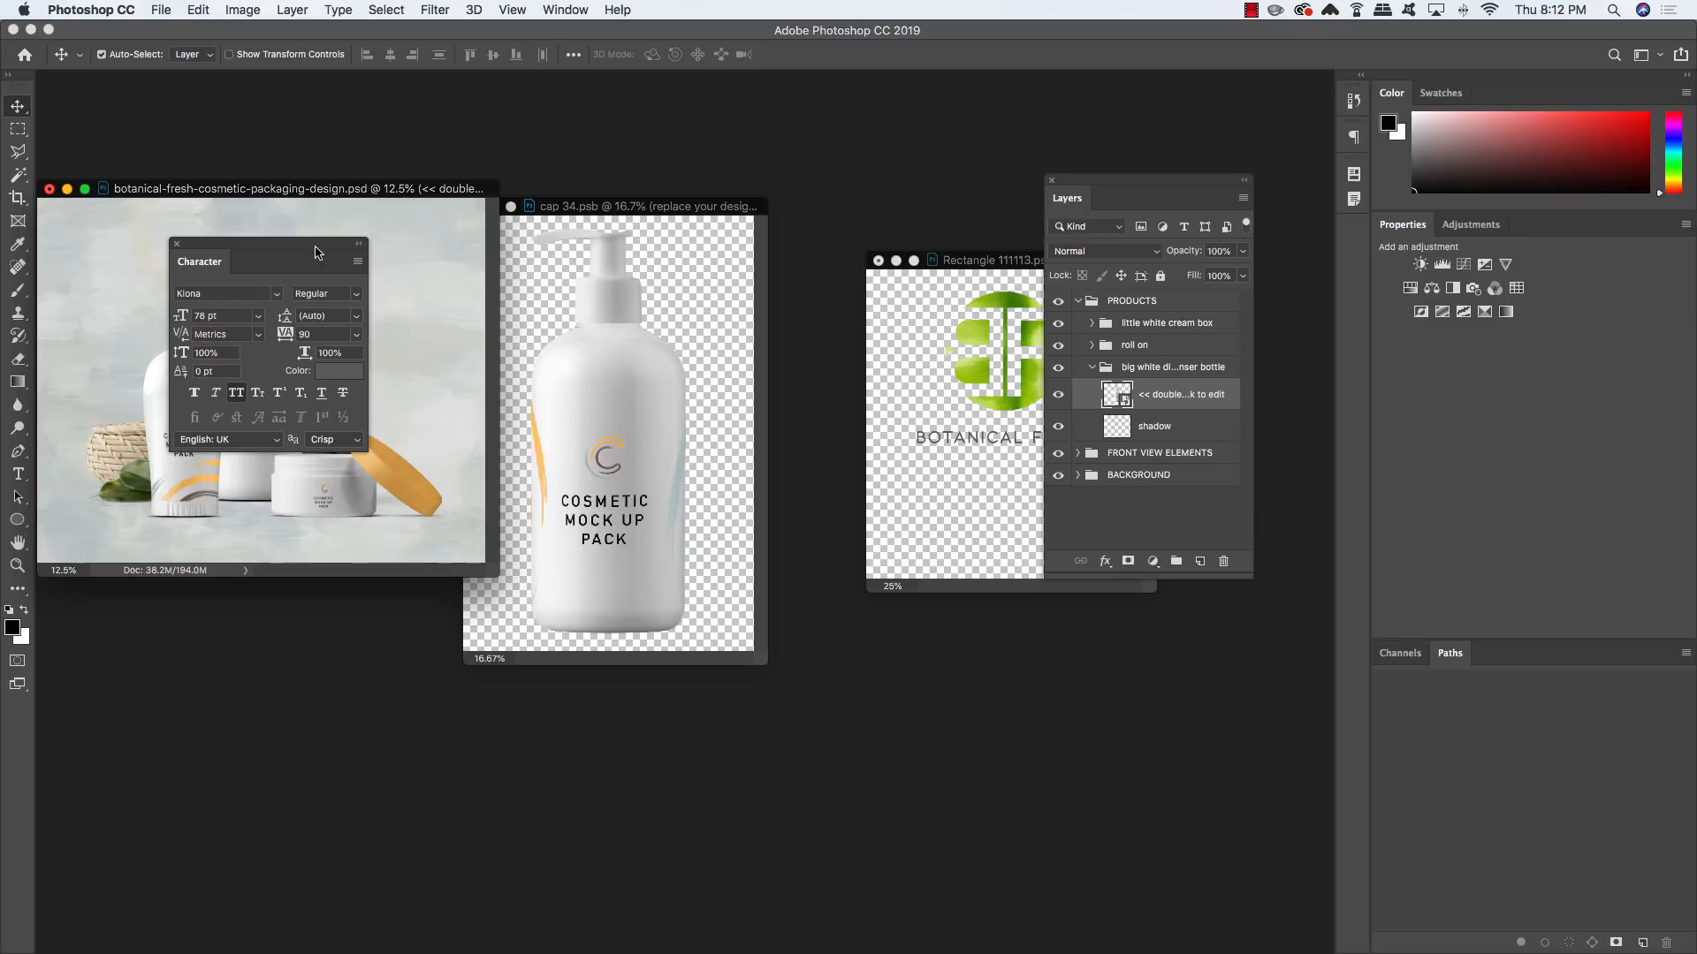
left_click_drag(315, 254, 1547, 224)
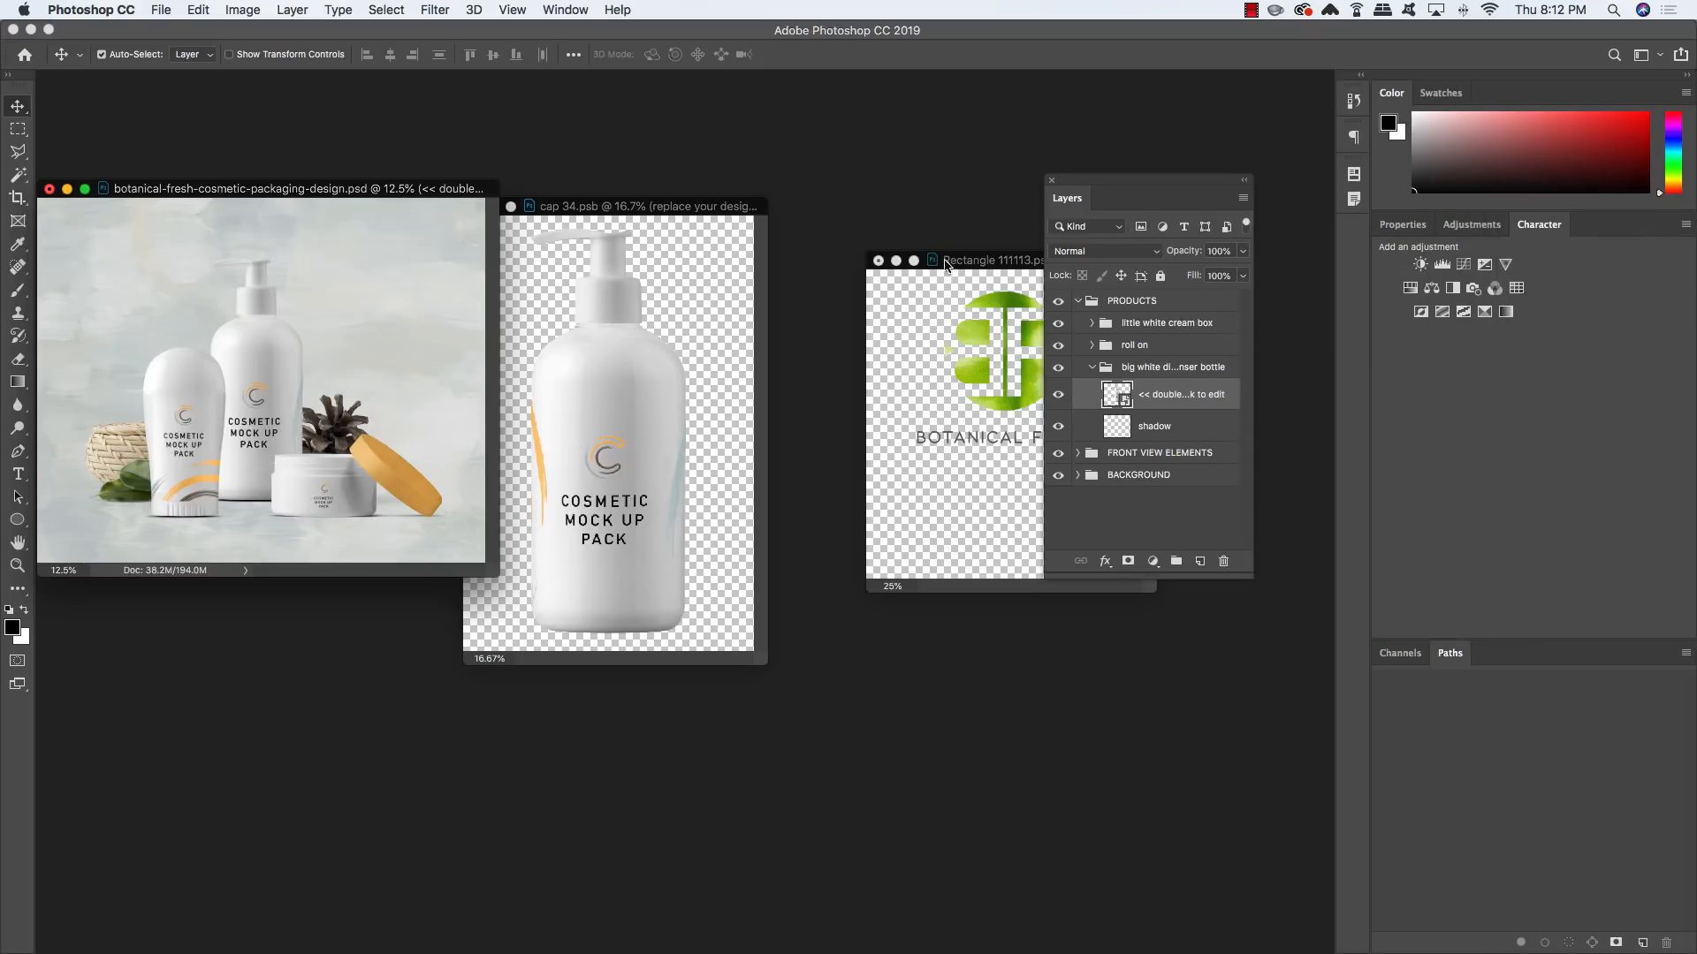
left_click_drag(945, 266, 856, 216)
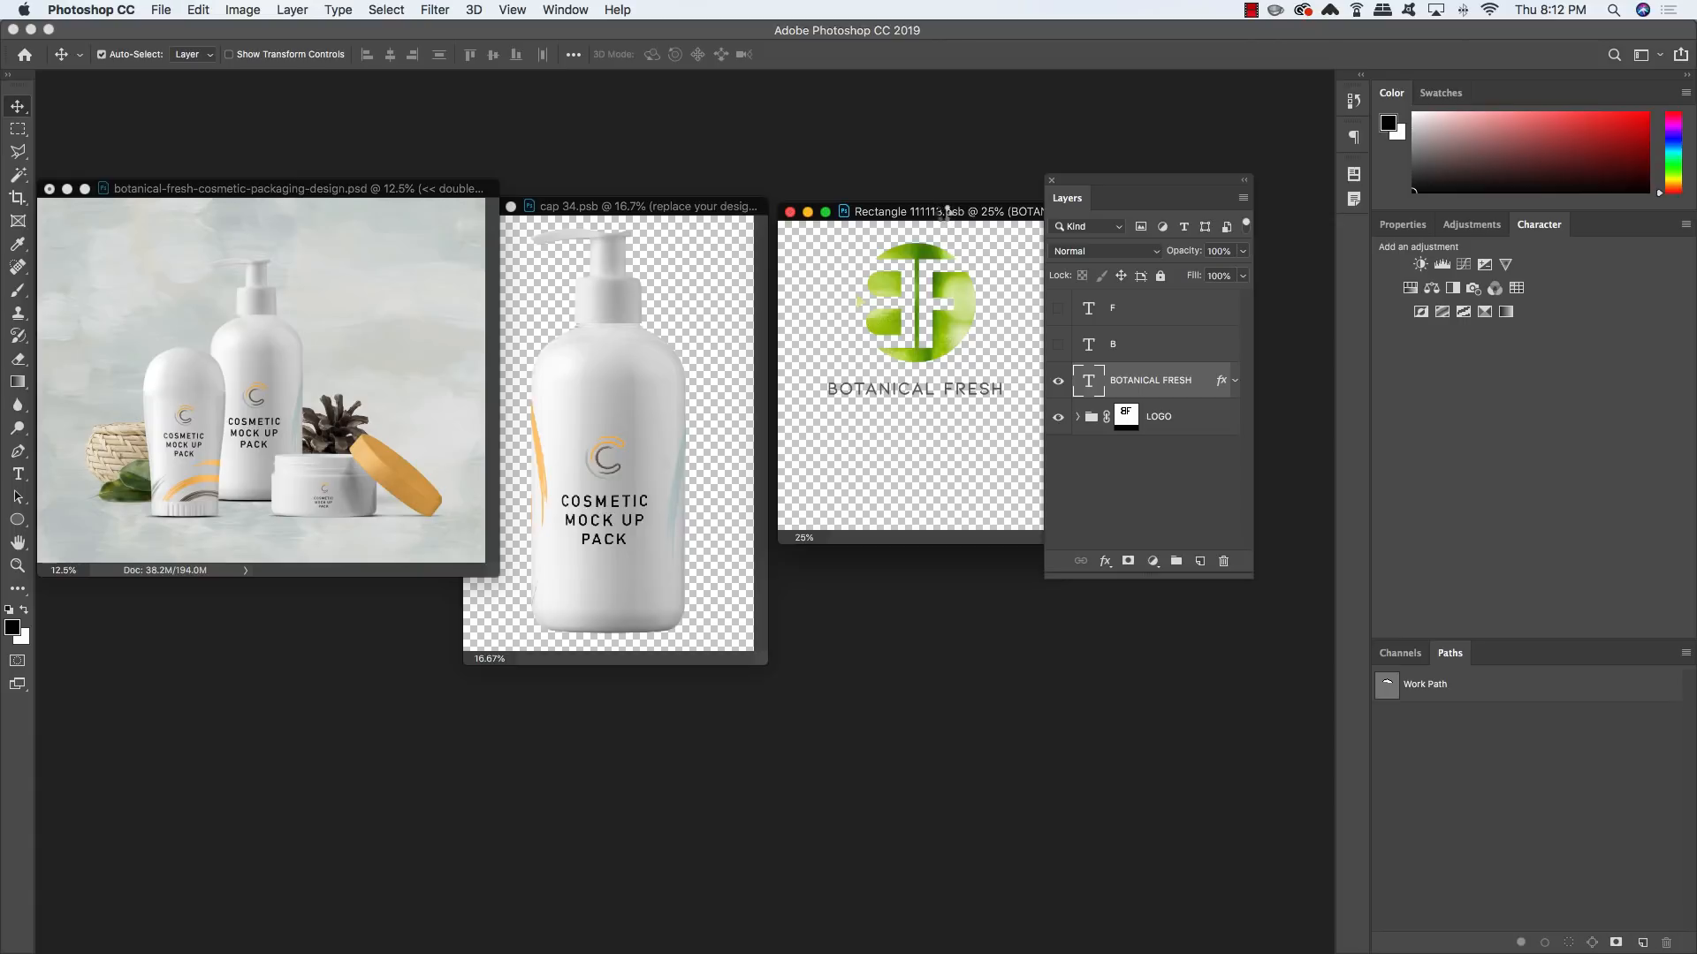
Save the BOTANICAL FRESH logo artwork so it replaces the placeholder design on the cap 34 bottle
key("cmd+s")
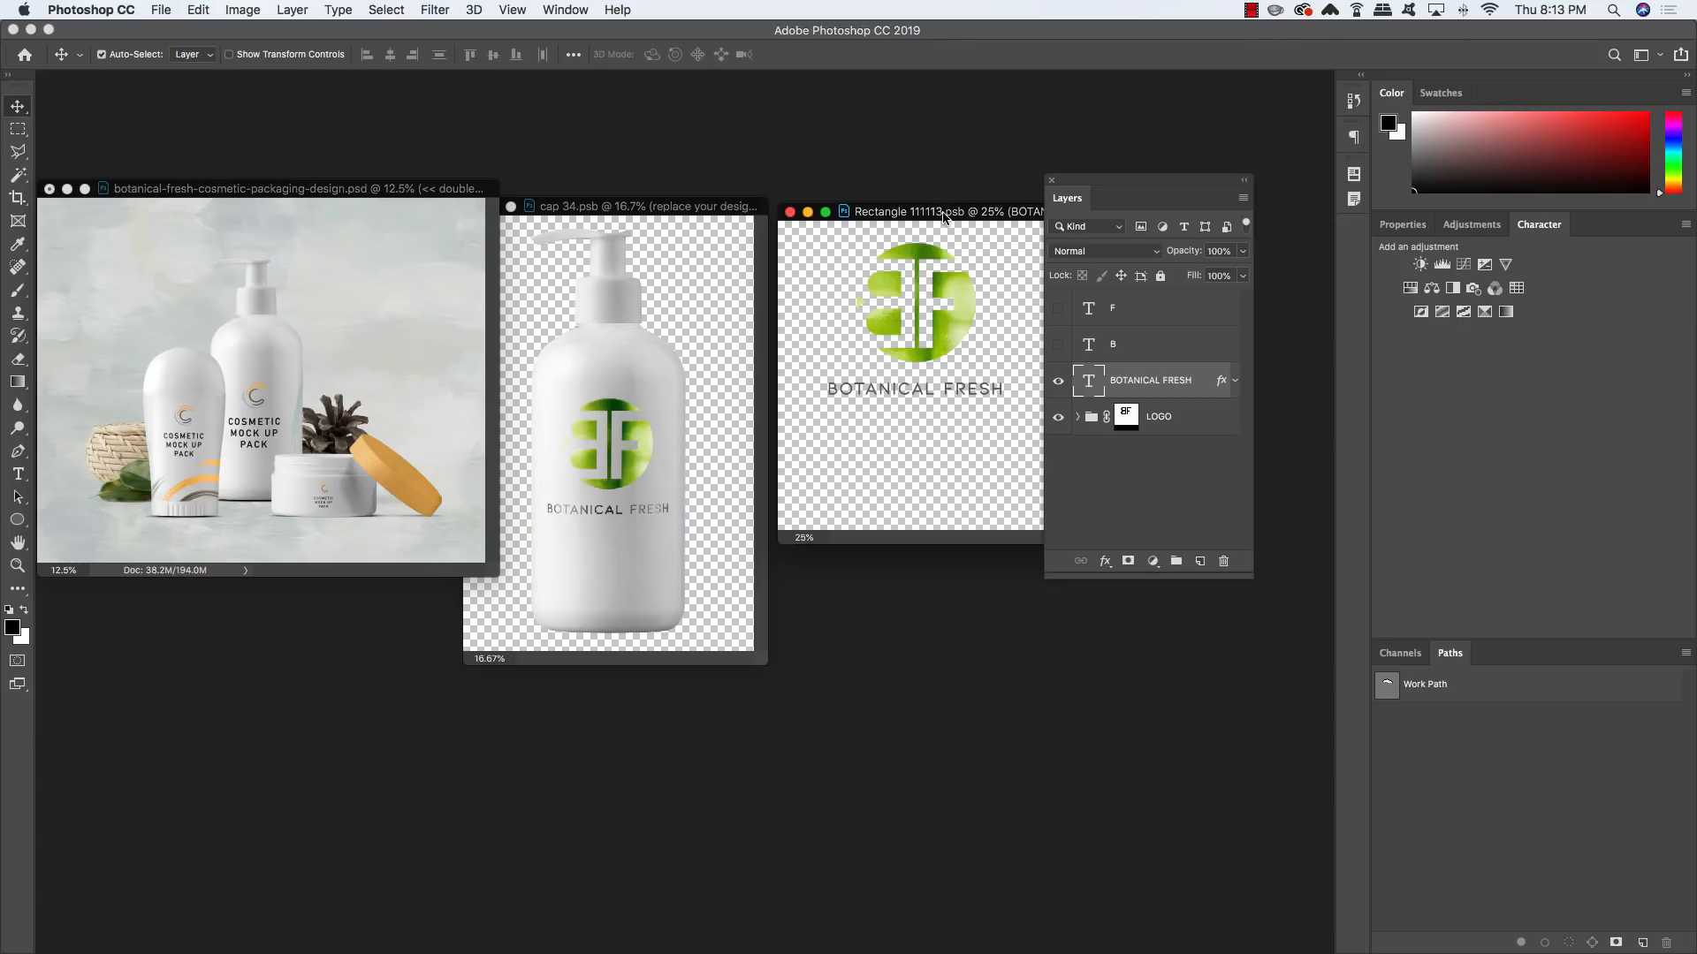
left_click(705, 210)
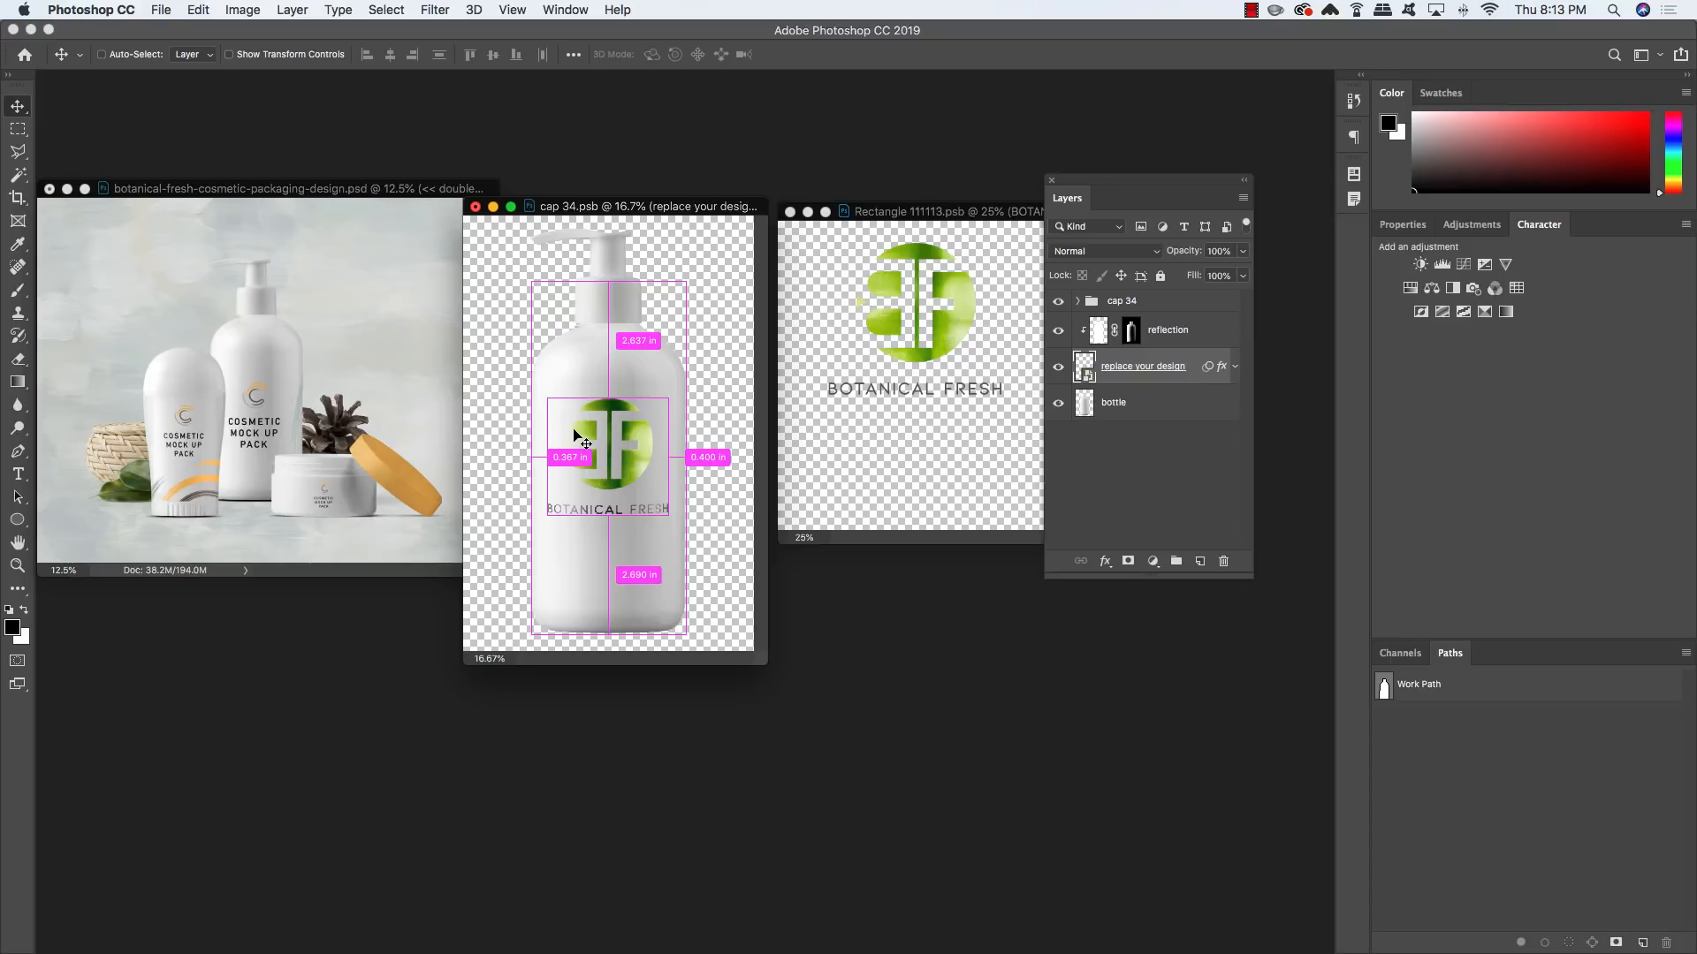
key("super+s")
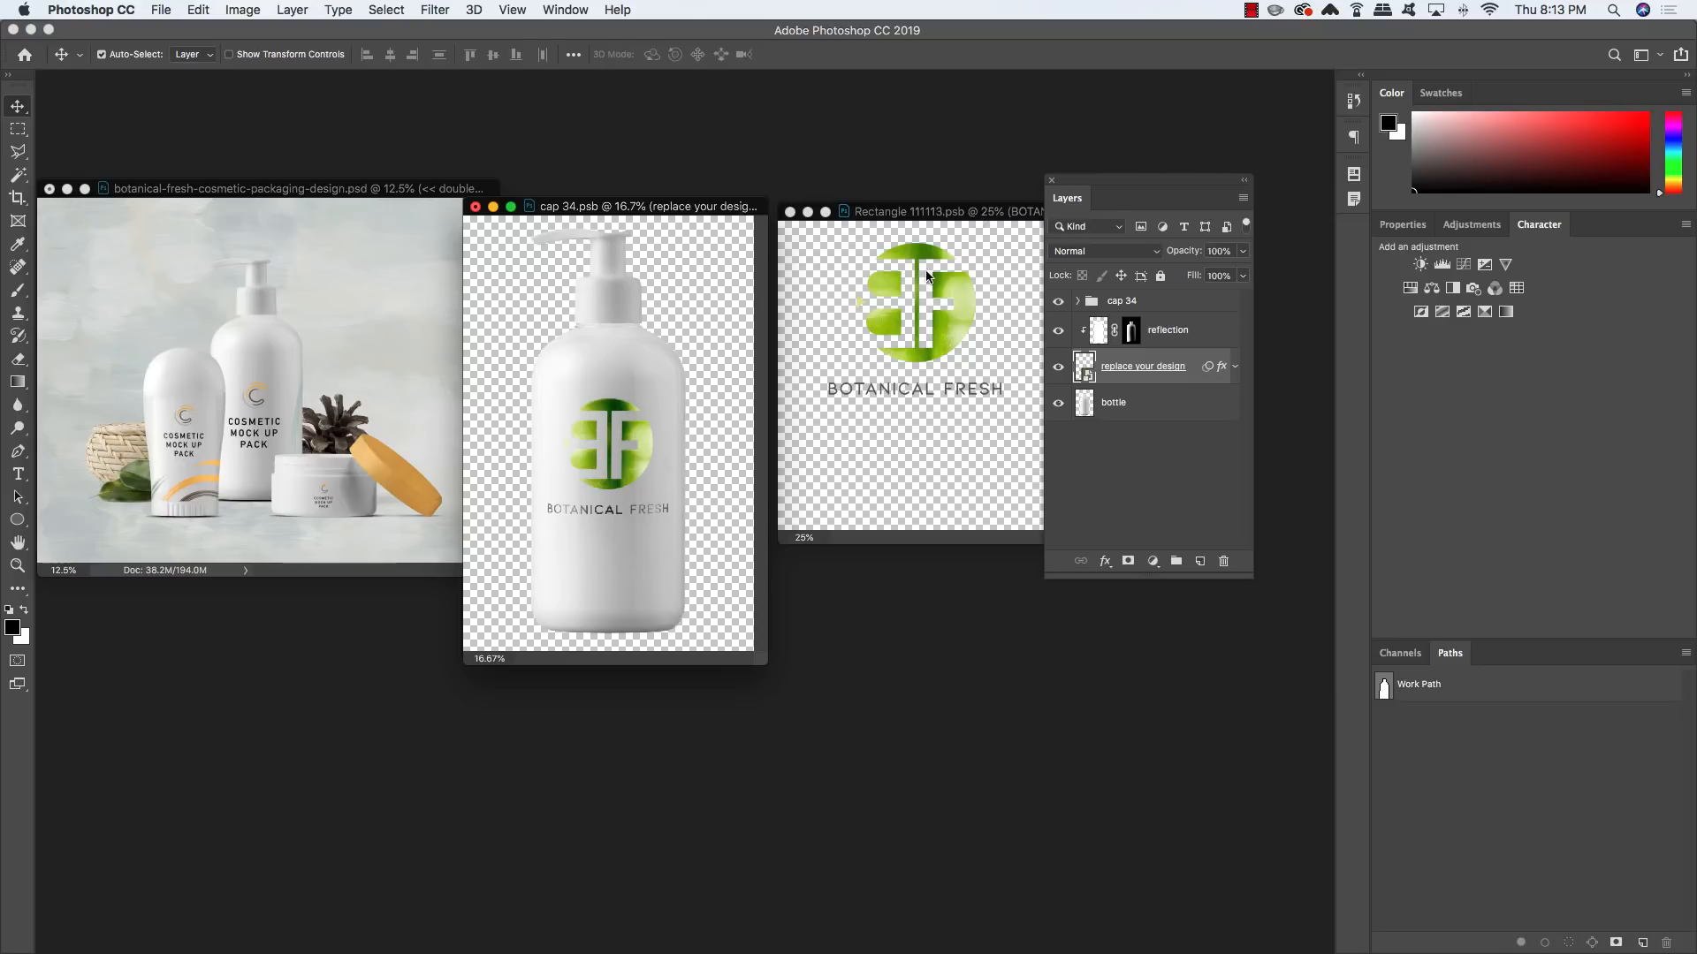
Break the BOTANICAL FRESH text into two lines, with FRESH below BOTANICAL
left_click_drag(996, 216, 889, 269)
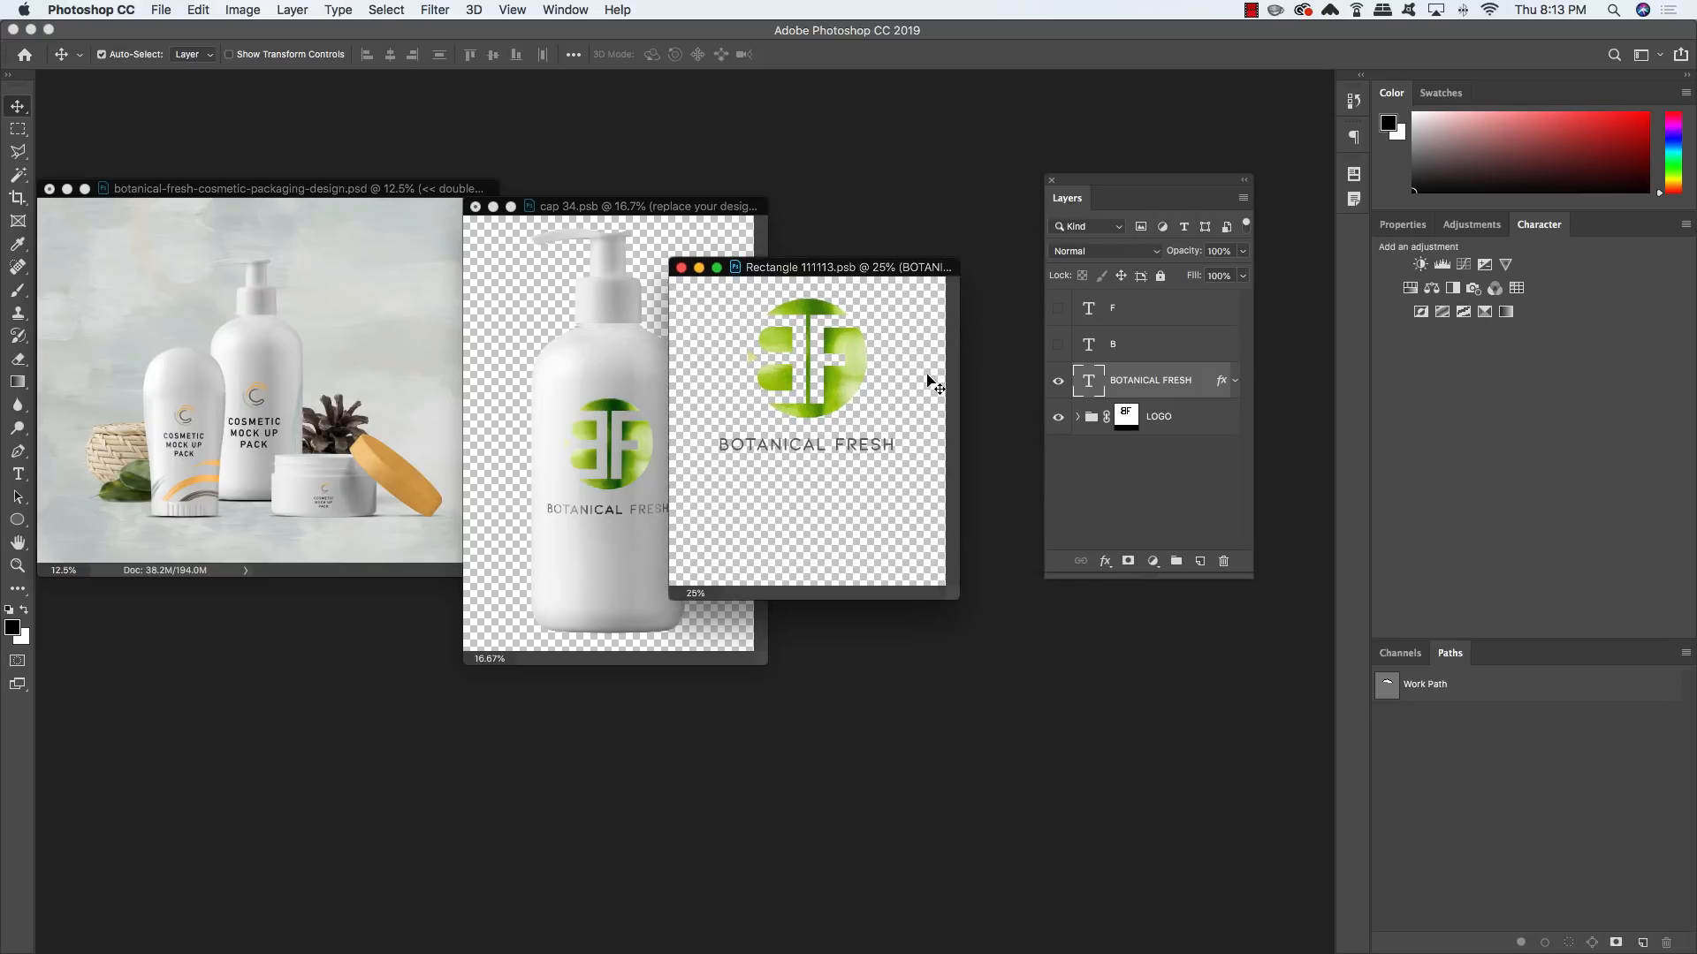
key("t")
left_click(834, 442)
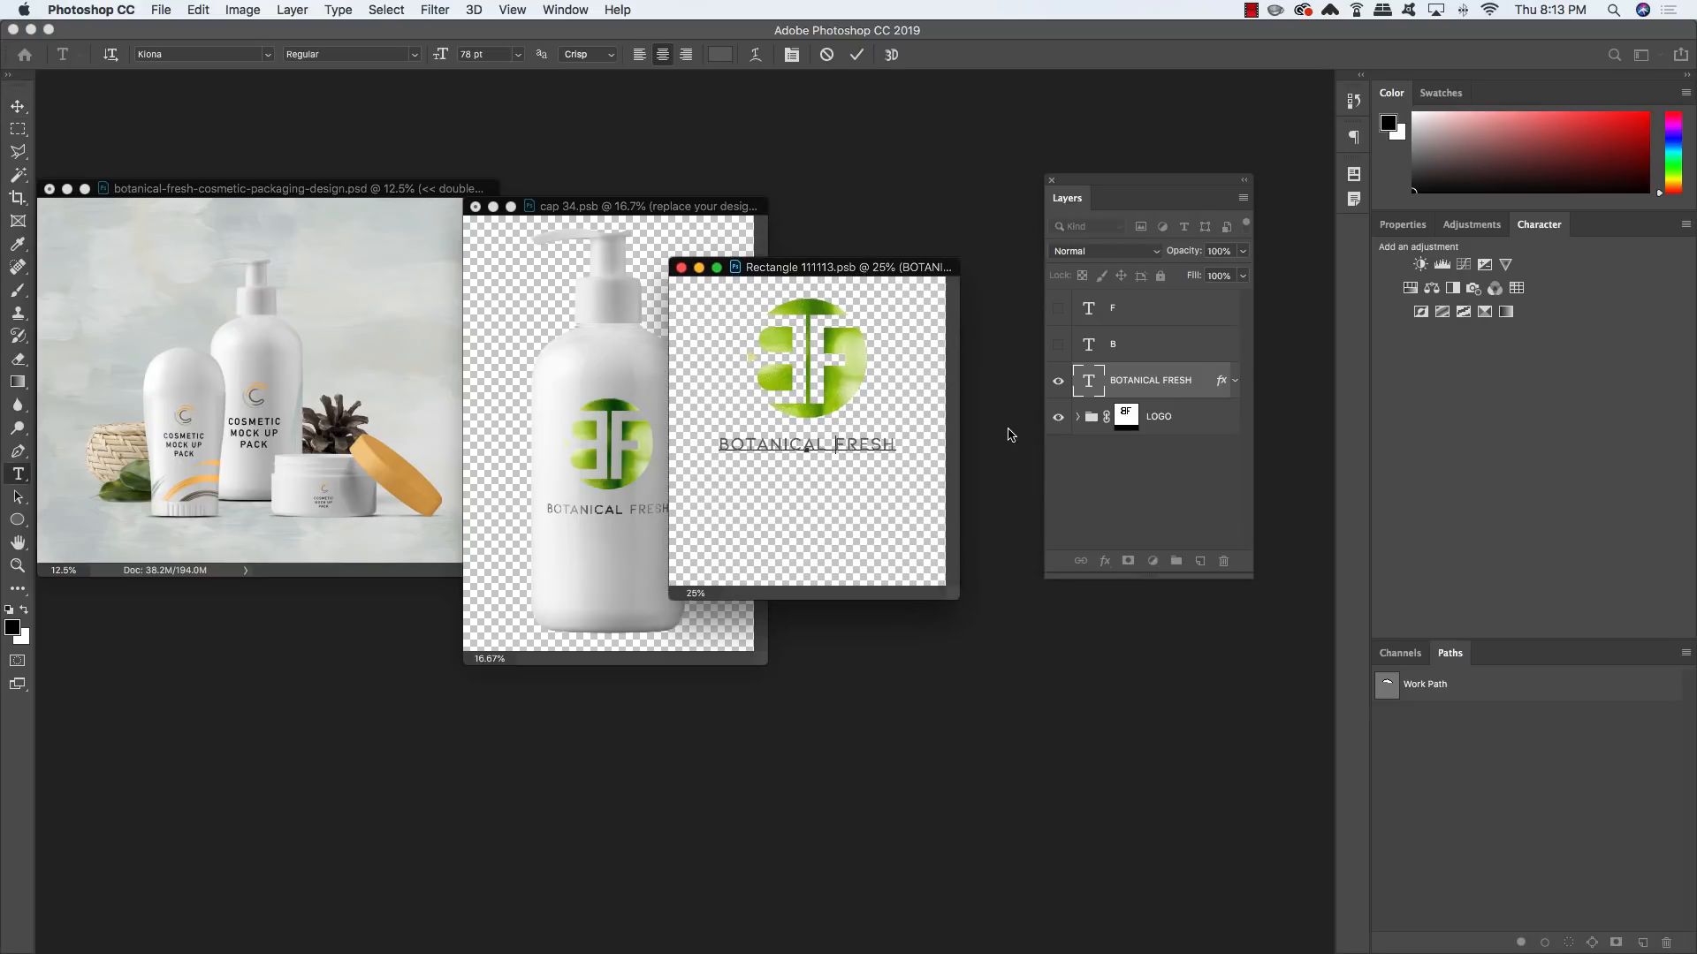
key("BackSpace")
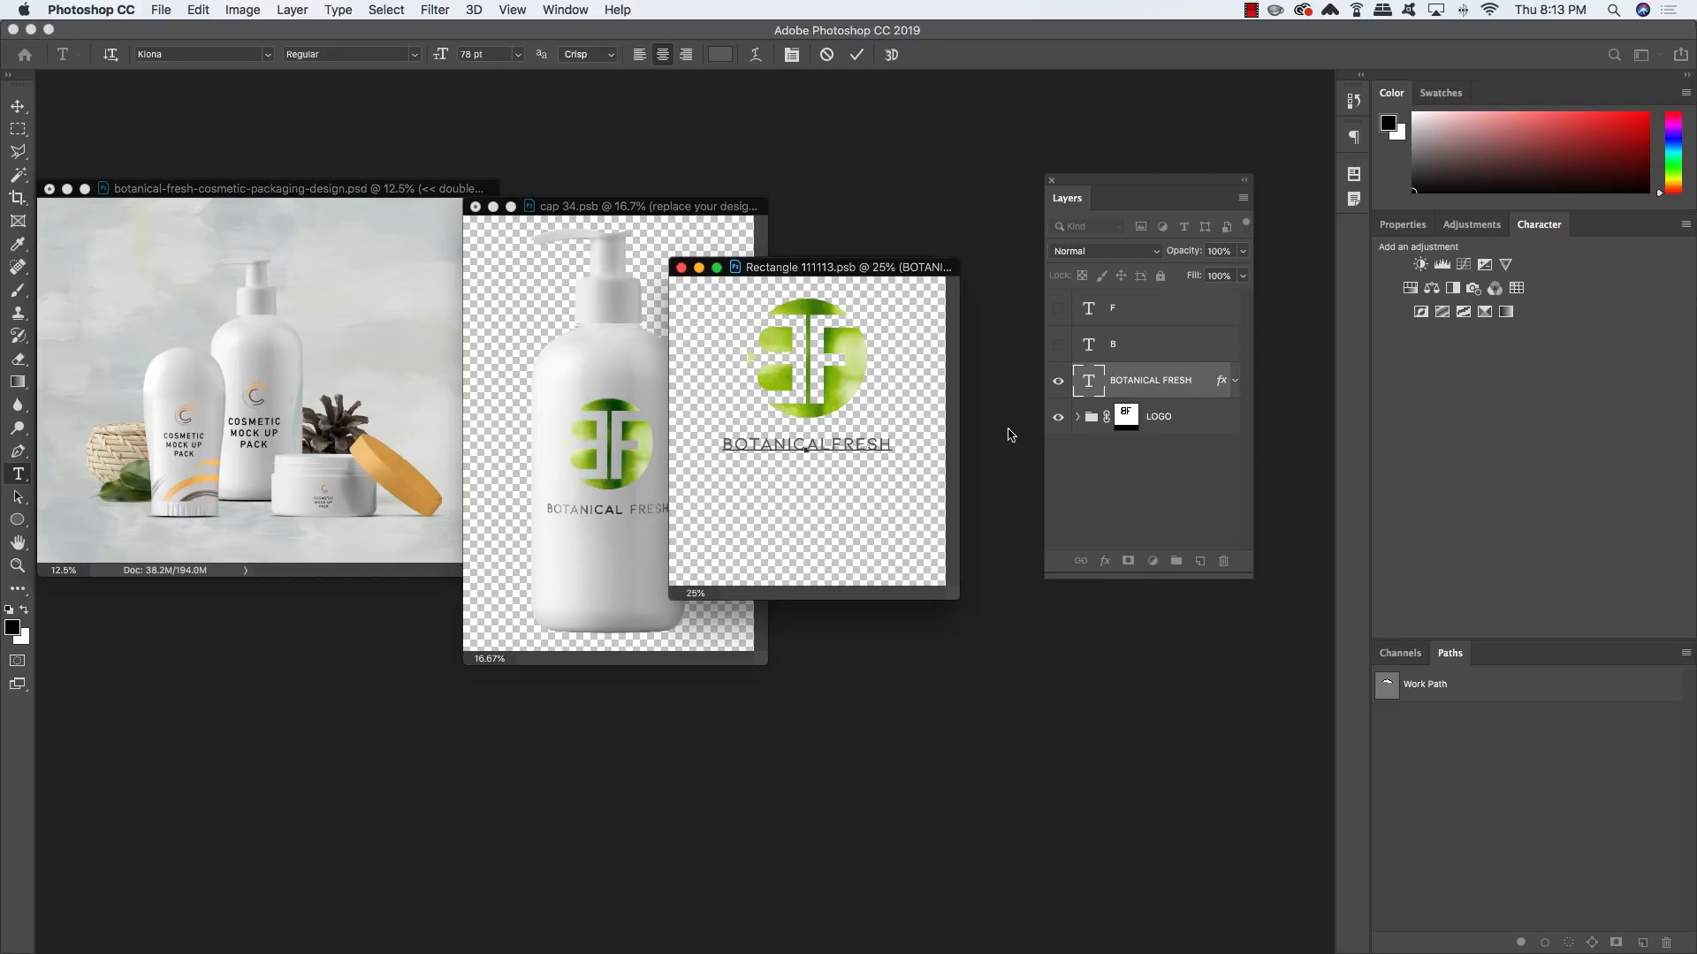
key("Return")
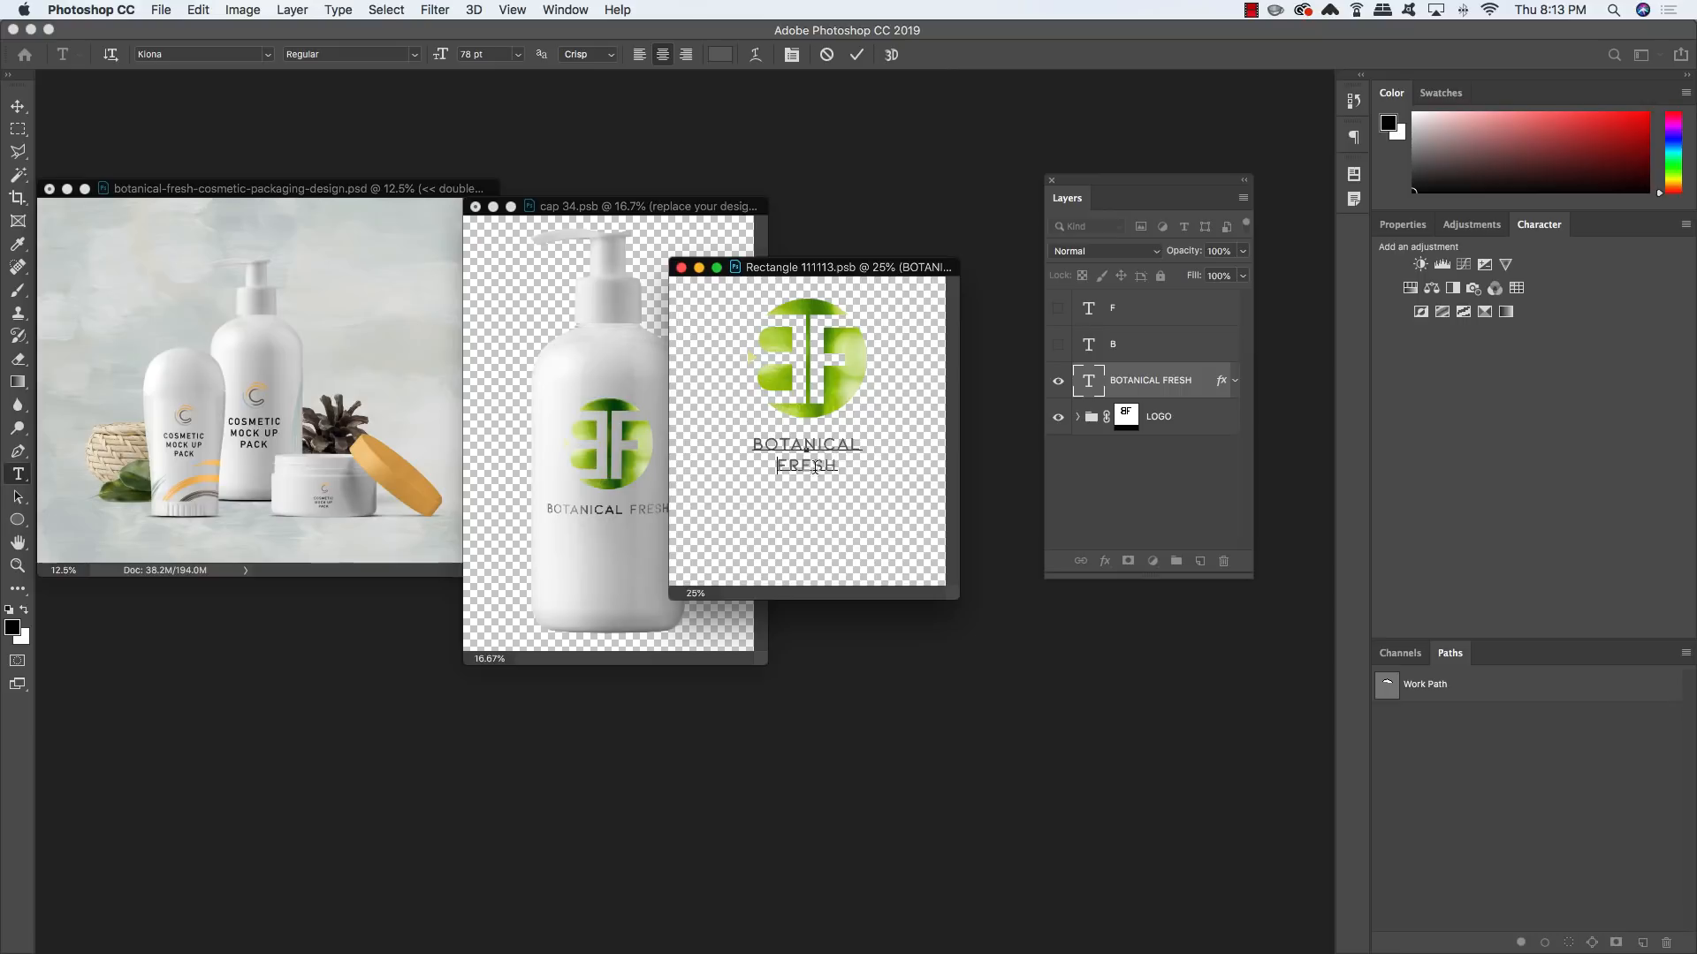
left_click(18, 106)
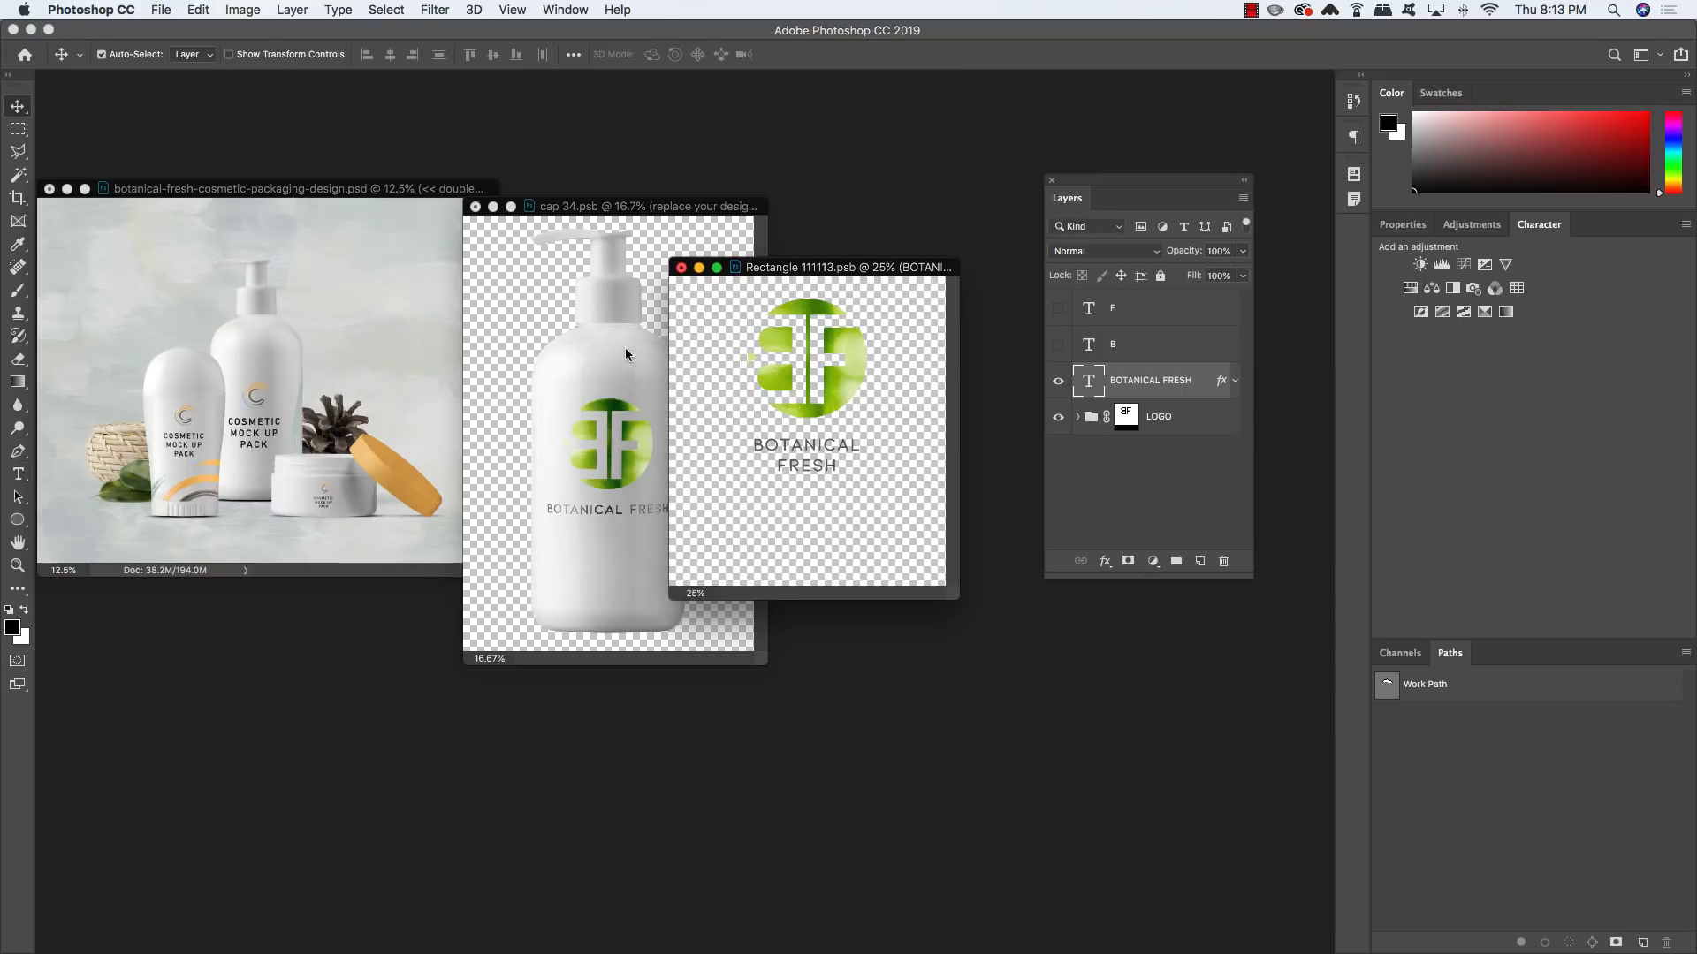
Select all of the two-line brand text and float the Character panel beside the logo artwork
key("t")
double_click(824, 464)
key("super+a")
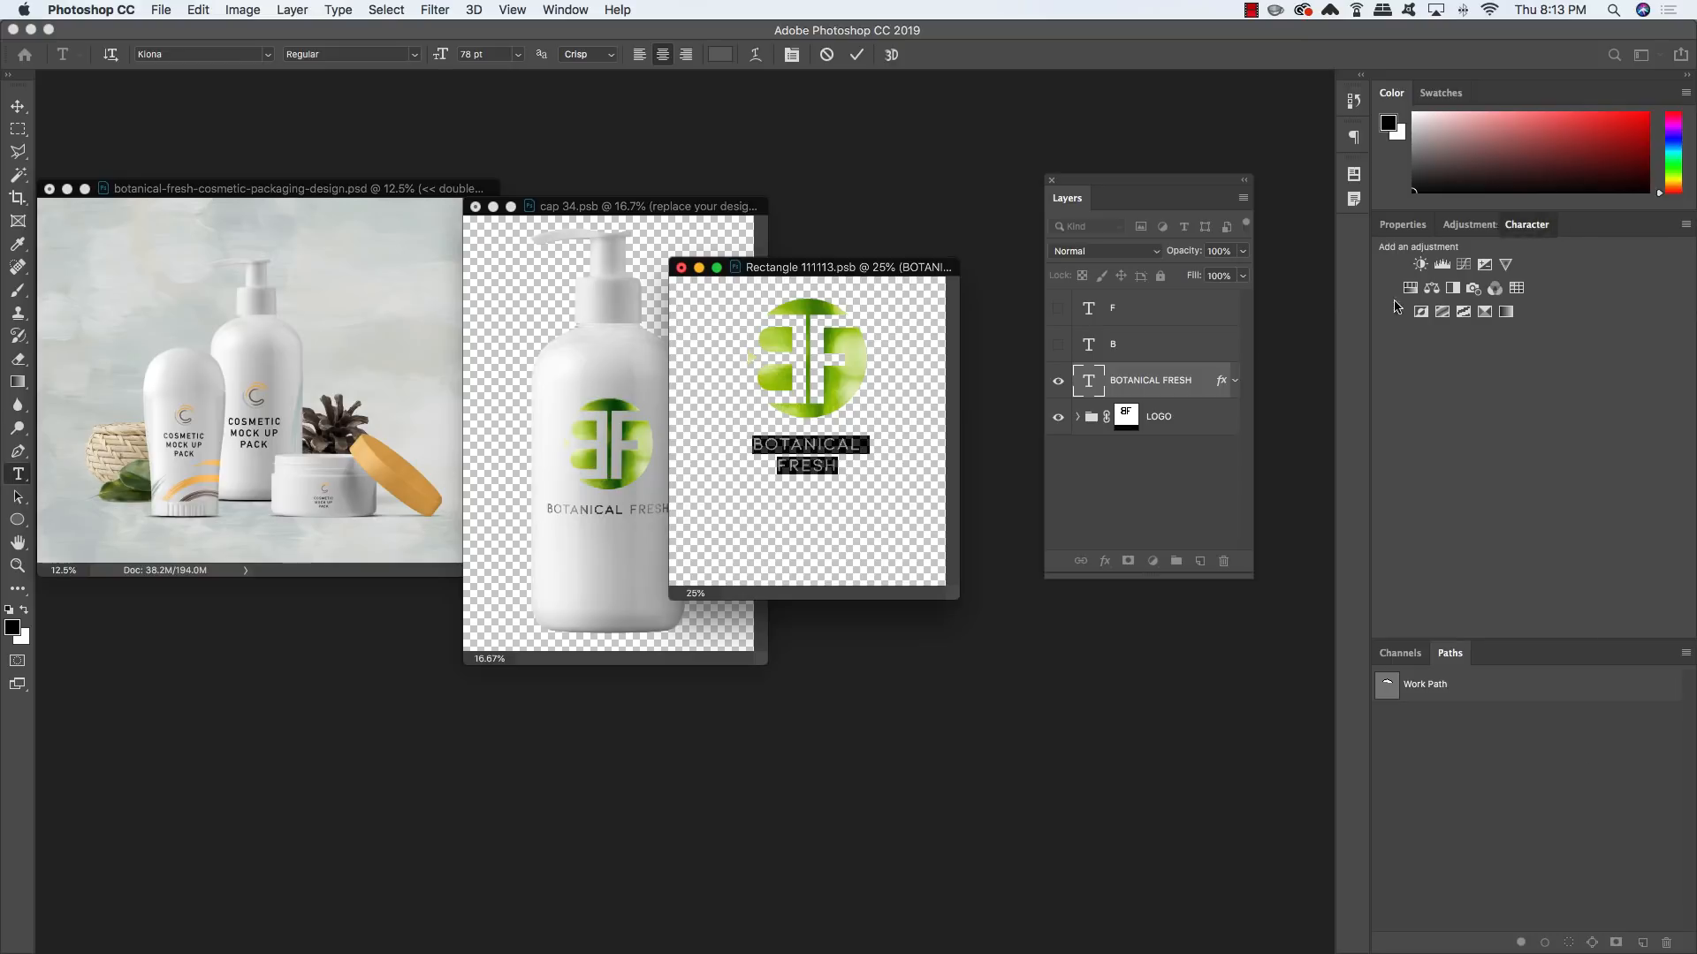
left_click_drag(1539, 224, 1060, 392)
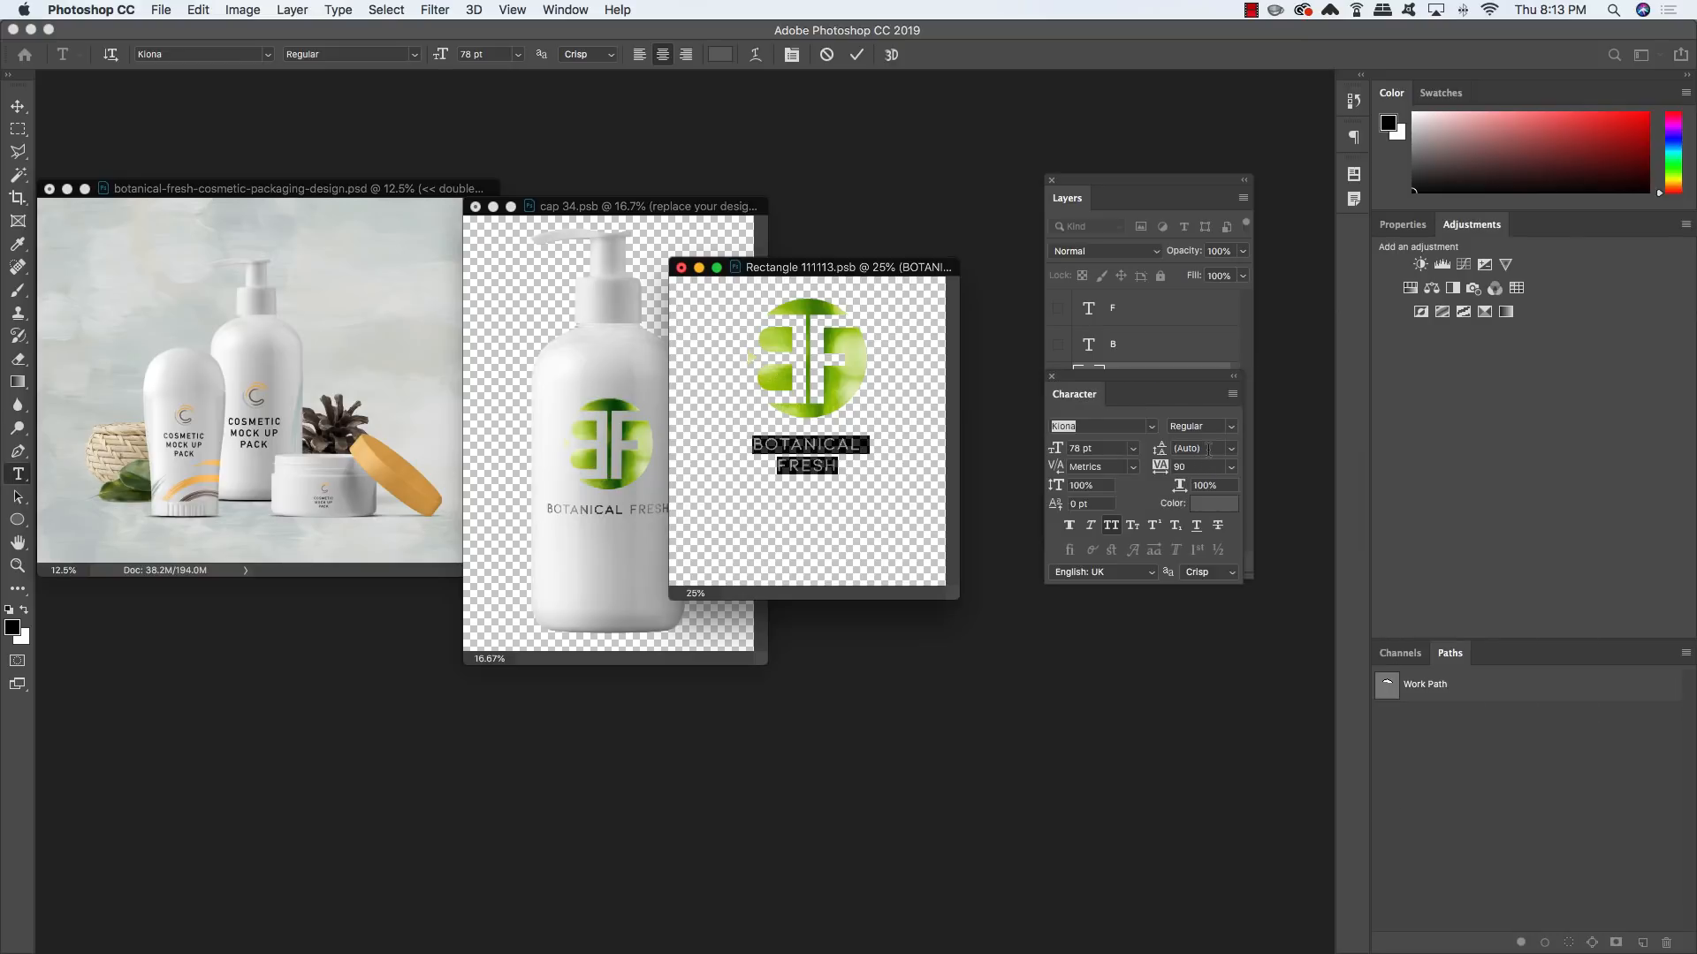
left_click(1208, 448)
left_click_drag(1138, 382, 1029, 473)
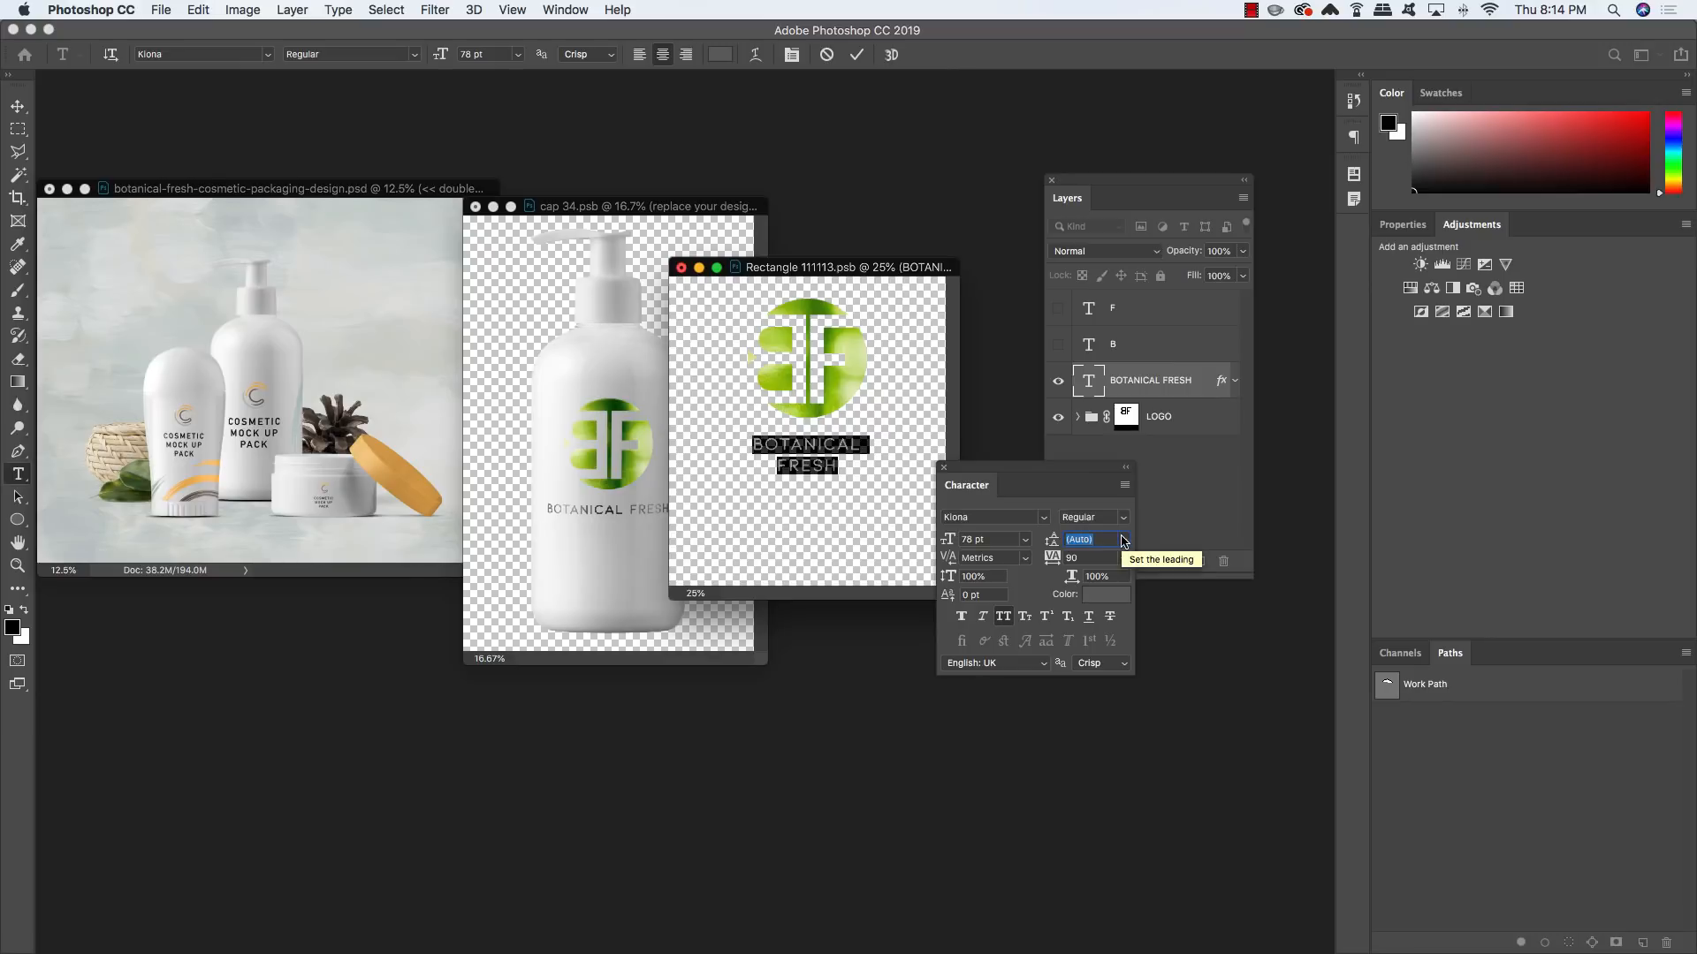
left_click(813, 457)
key("super+a")
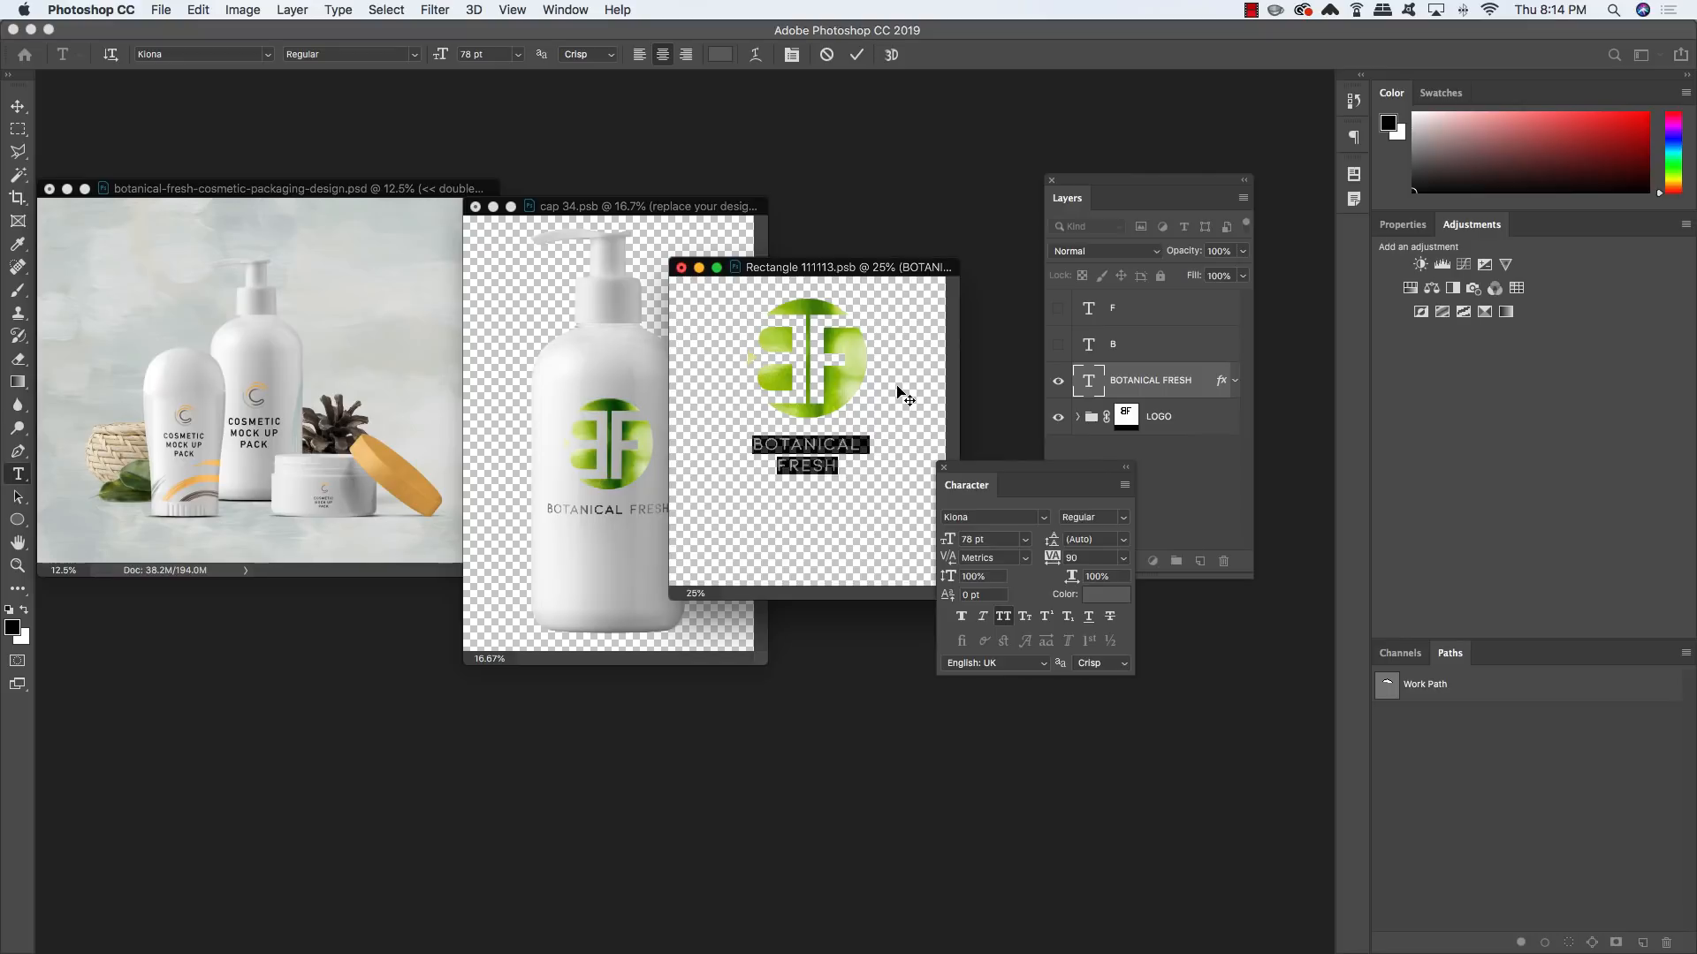
Set the leading of the two-line brand text to 90 pt and save the logo artwork
key("alt+Up")
key("alt+Up")
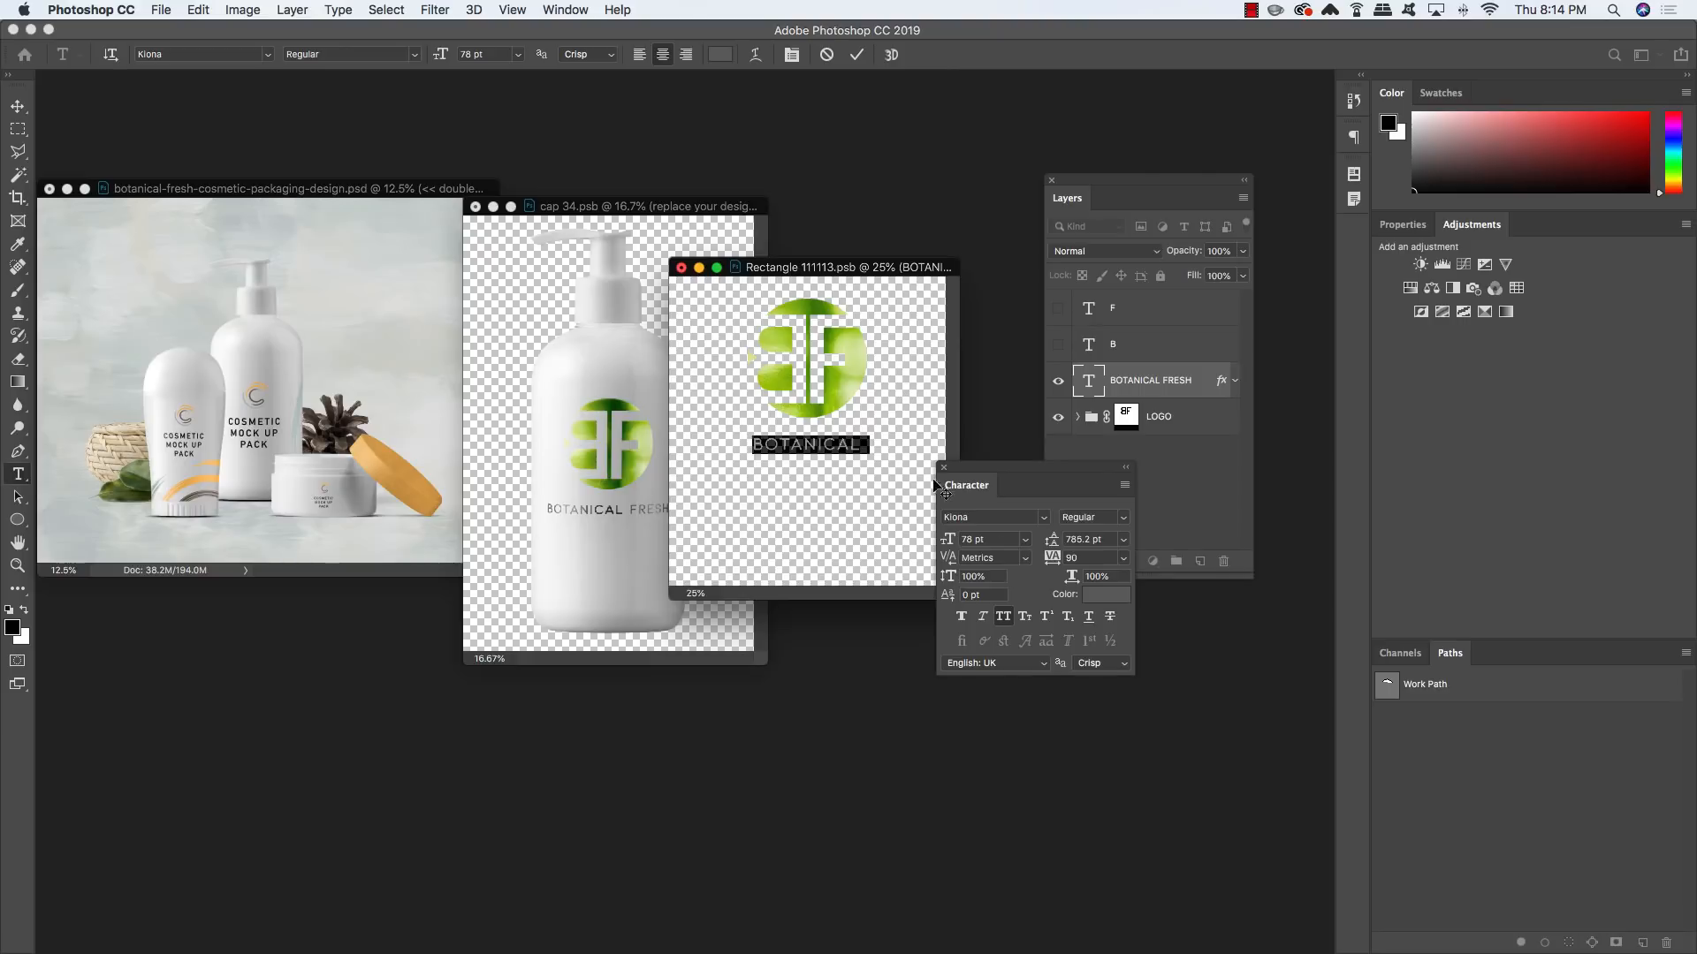
left_click(1110, 538)
type("60")
key("Return")
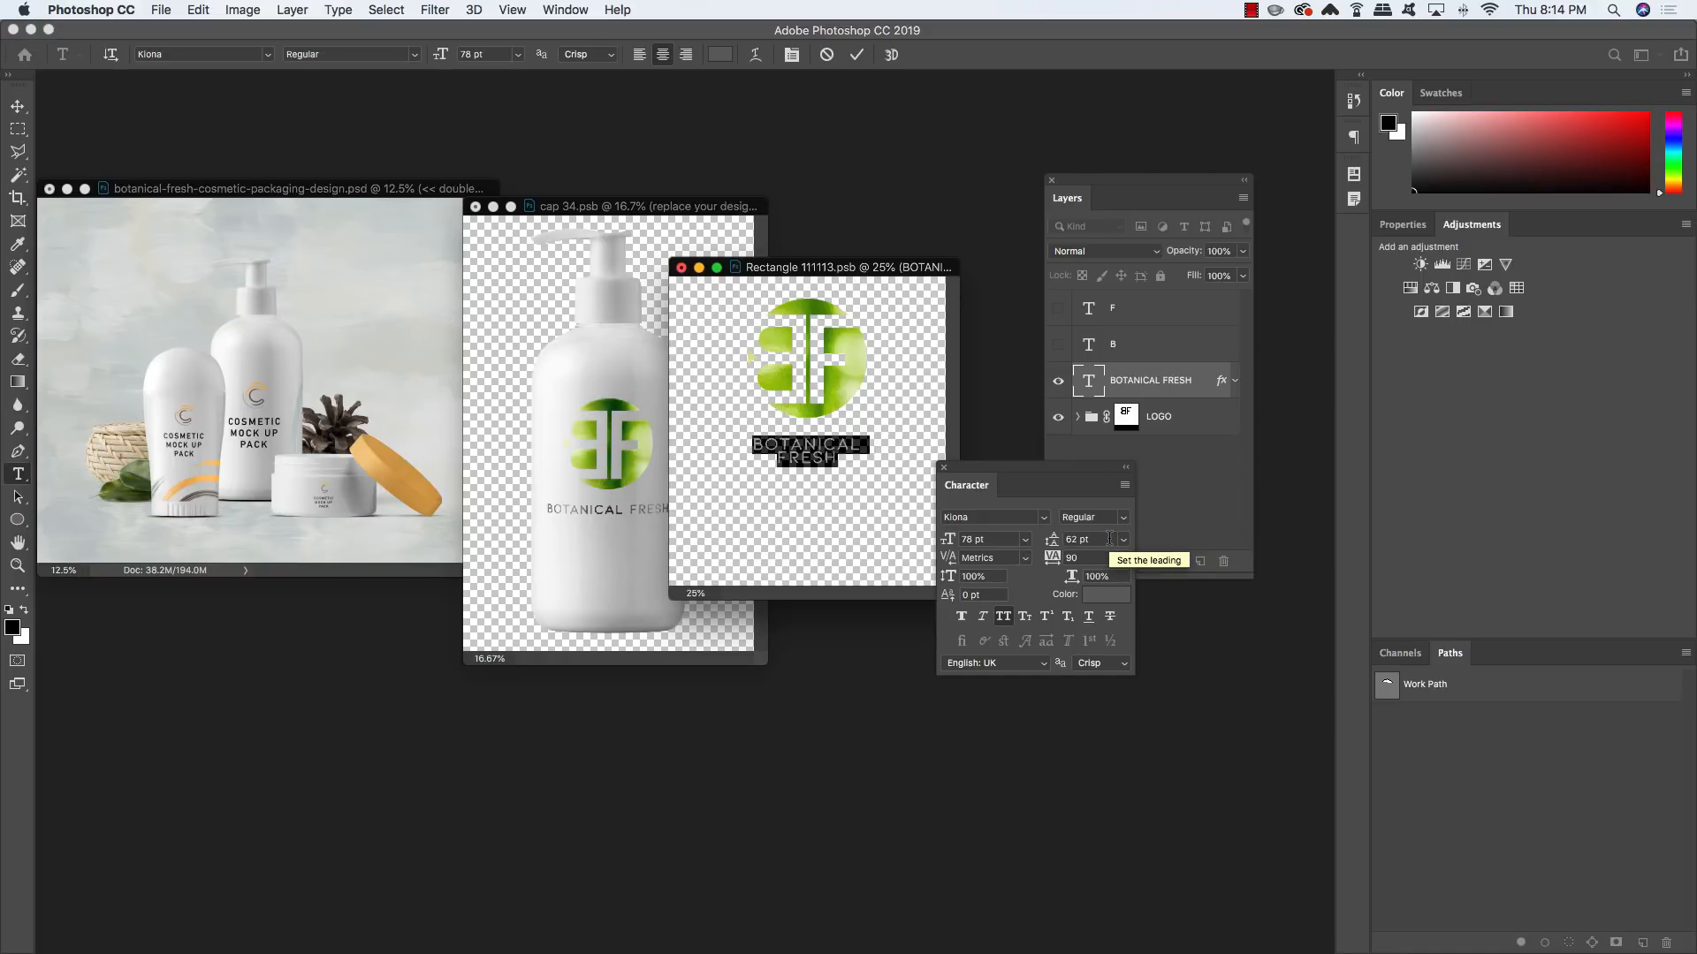
key("Up")
key("Up")
key("Up")
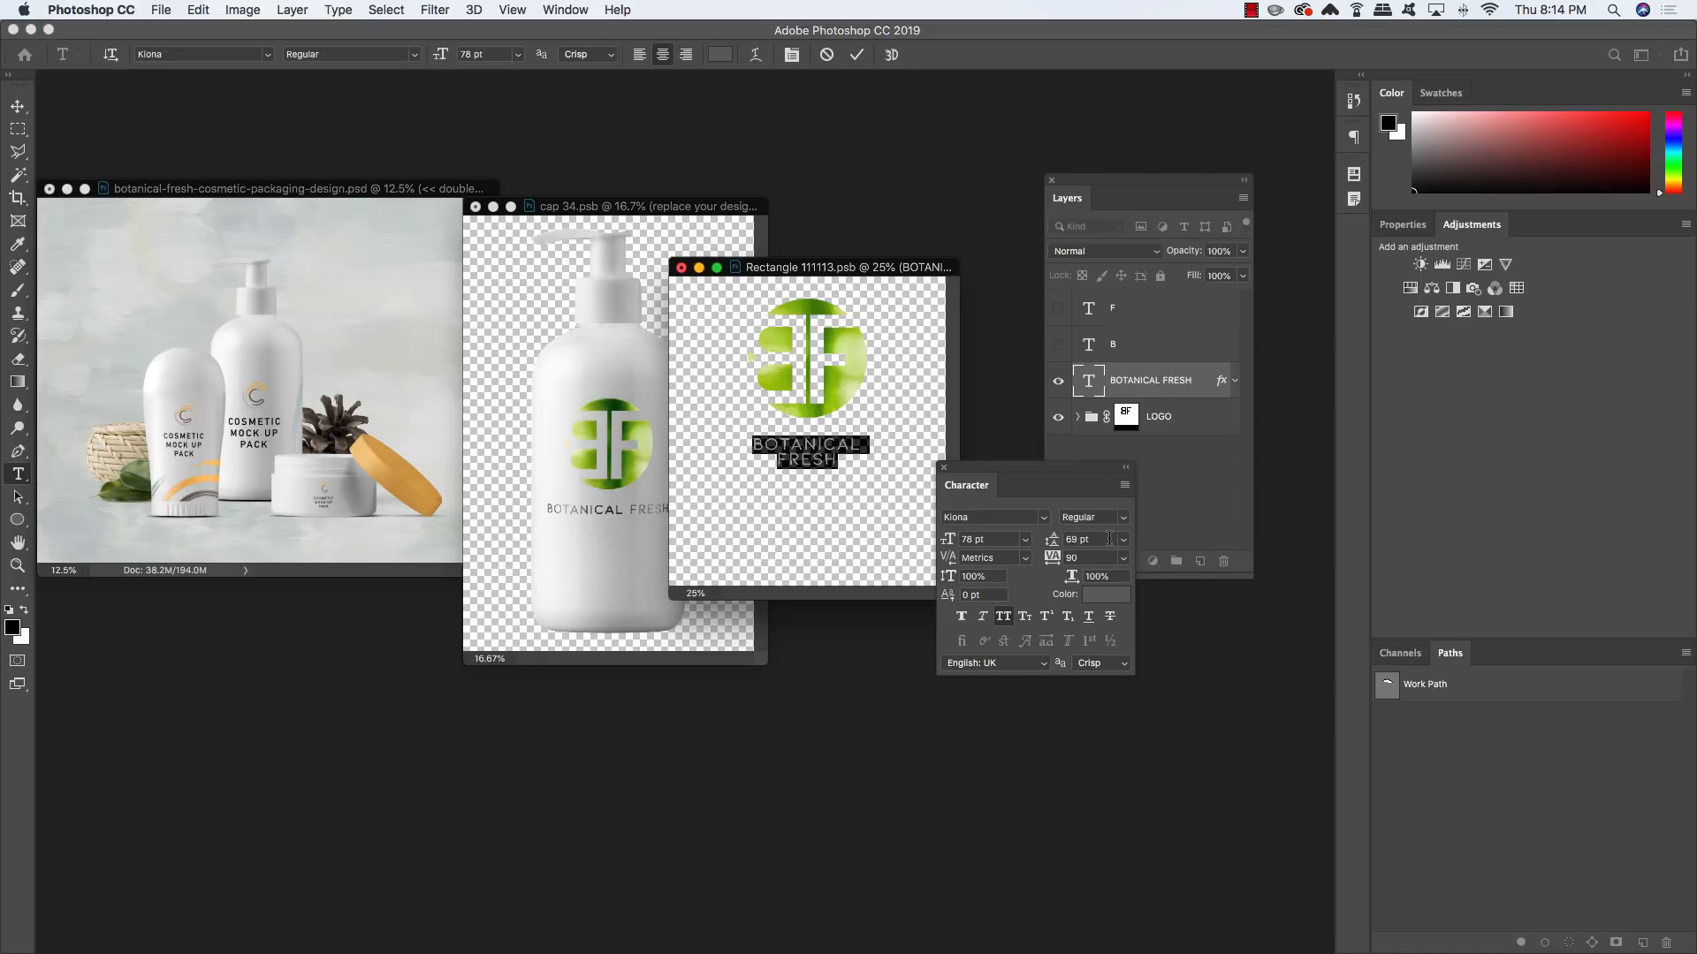
key("Up")
key("Up")
key("Up")
key("Up")
key("Up")
key("Up")
key("Up")
key("Up")
key("Up")
key("Up")
key("Up")
key("Up")
key("Up")
key("Up")
key("Up")
key("Up")
left_click(28, 114)
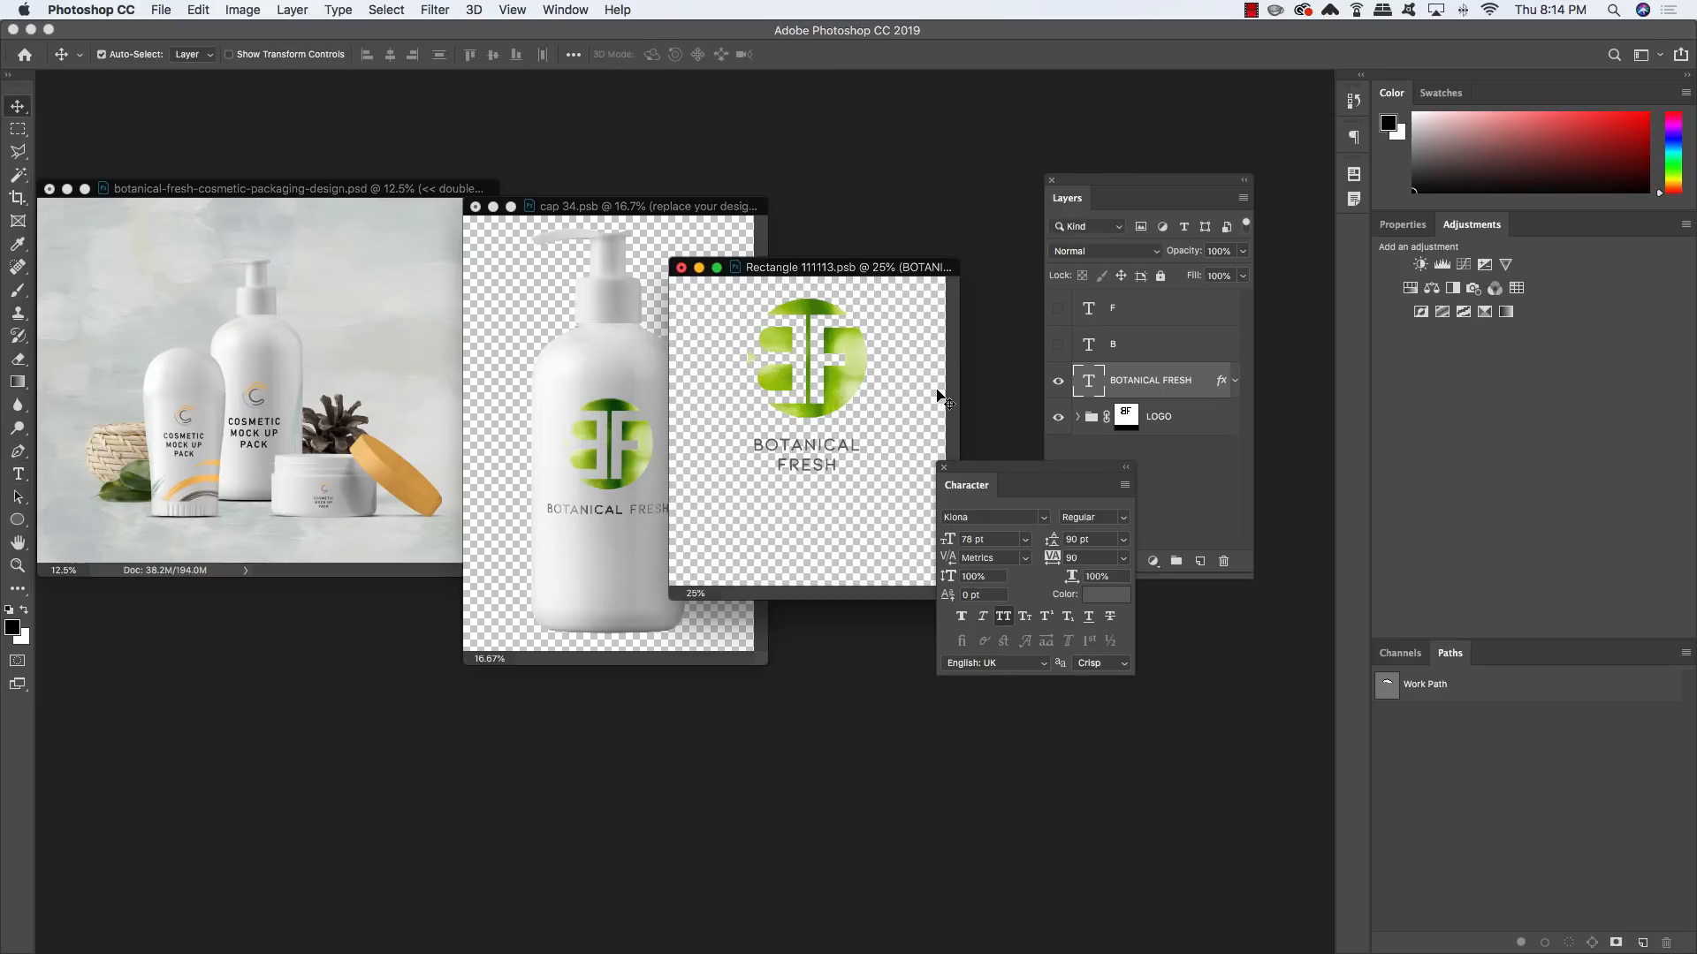
key("super+s")
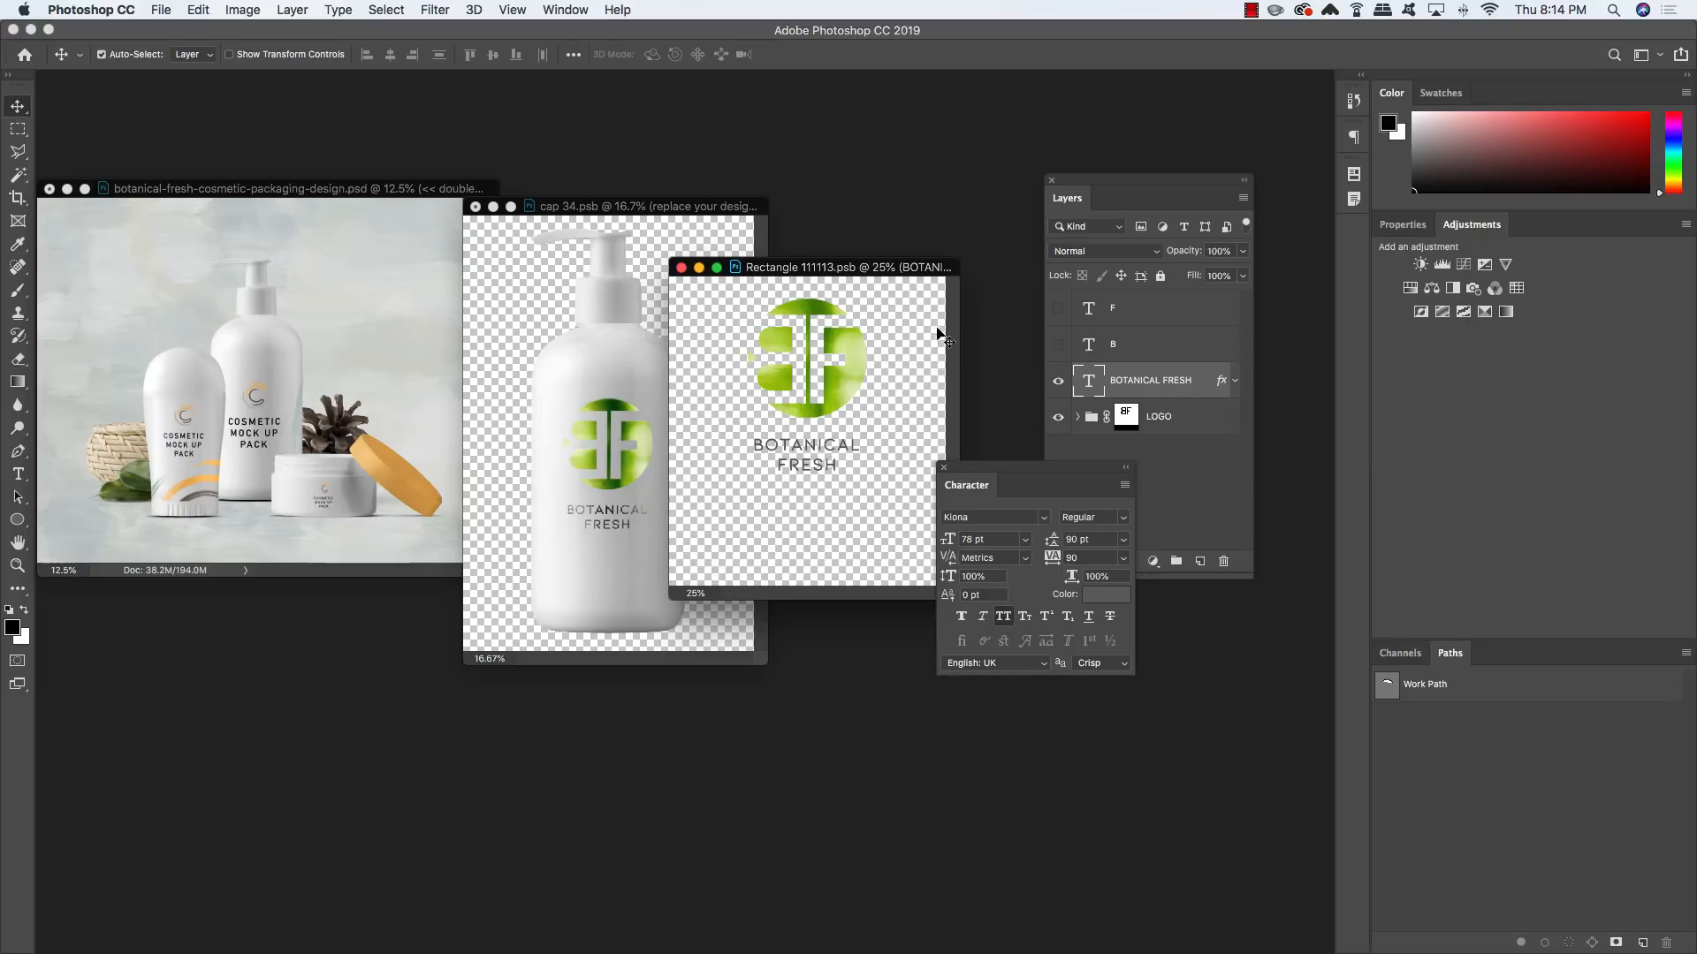
Nudge the LOGO group and BOTANICAL FRESH text upward together in the logo artwork and save it
left_click_drag(715, 212, 660, 223)
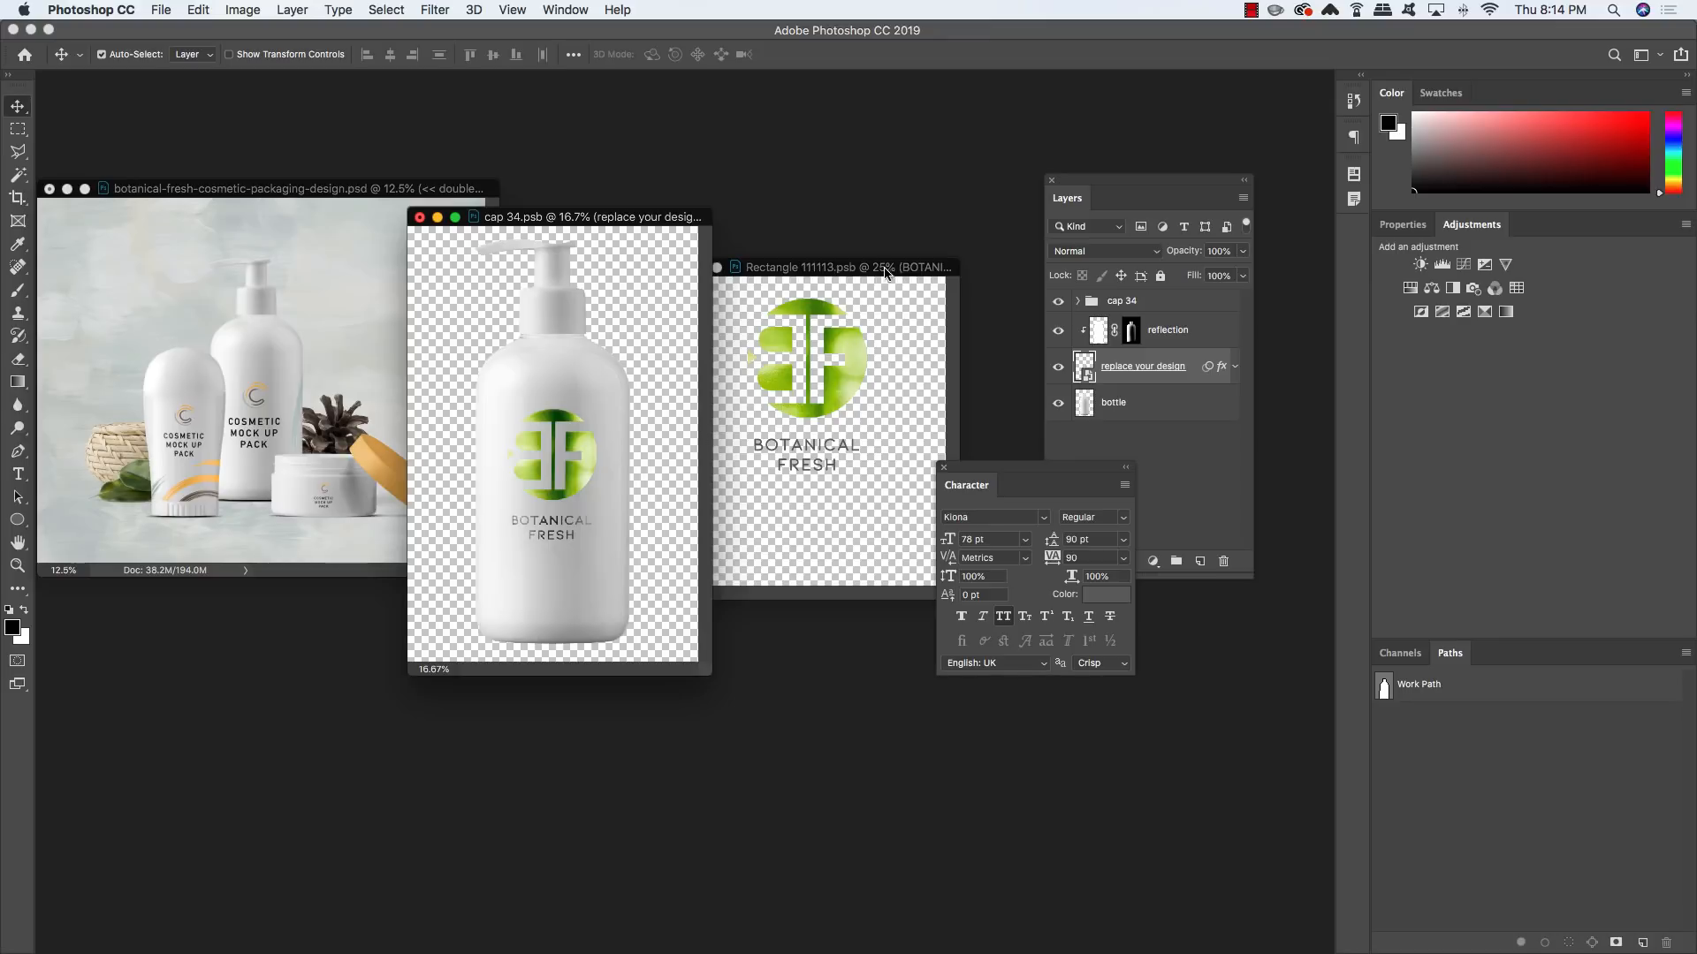
left_click_drag(886, 272, 841, 272)
left_click(1193, 419)
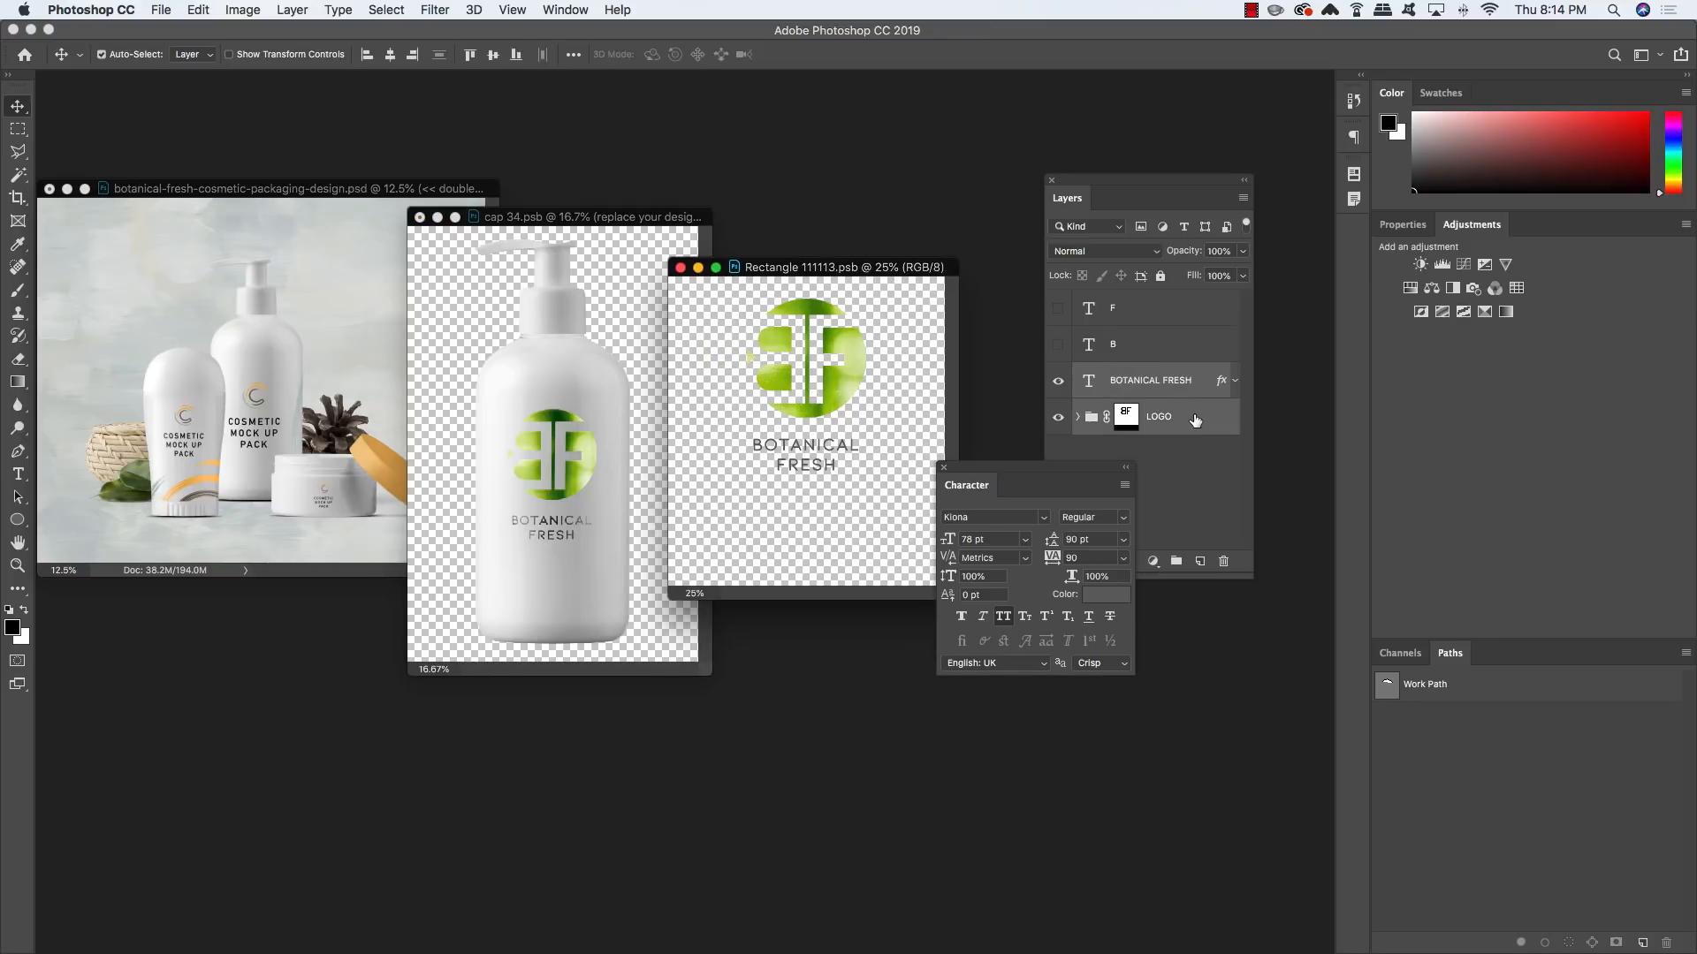
key("shift+Up")
key("shift+Up")
key("shift+Up")
key("shift+Up")
key("shift+Up")
key("shift+Up")
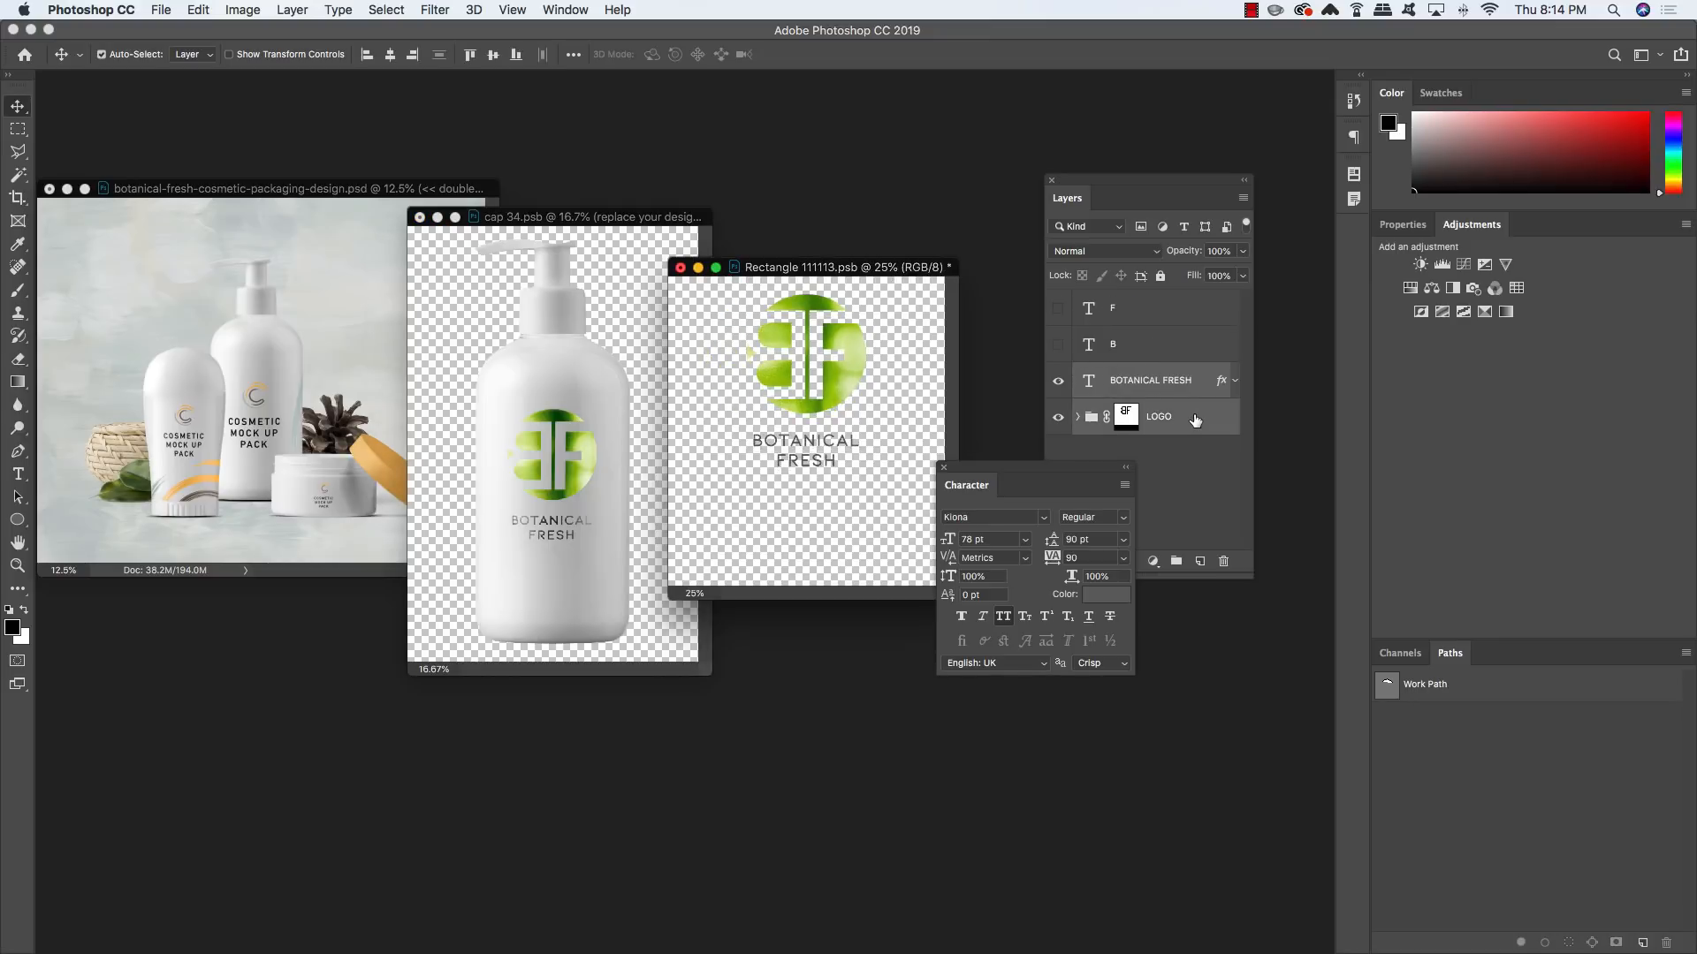
key("shift+Up")
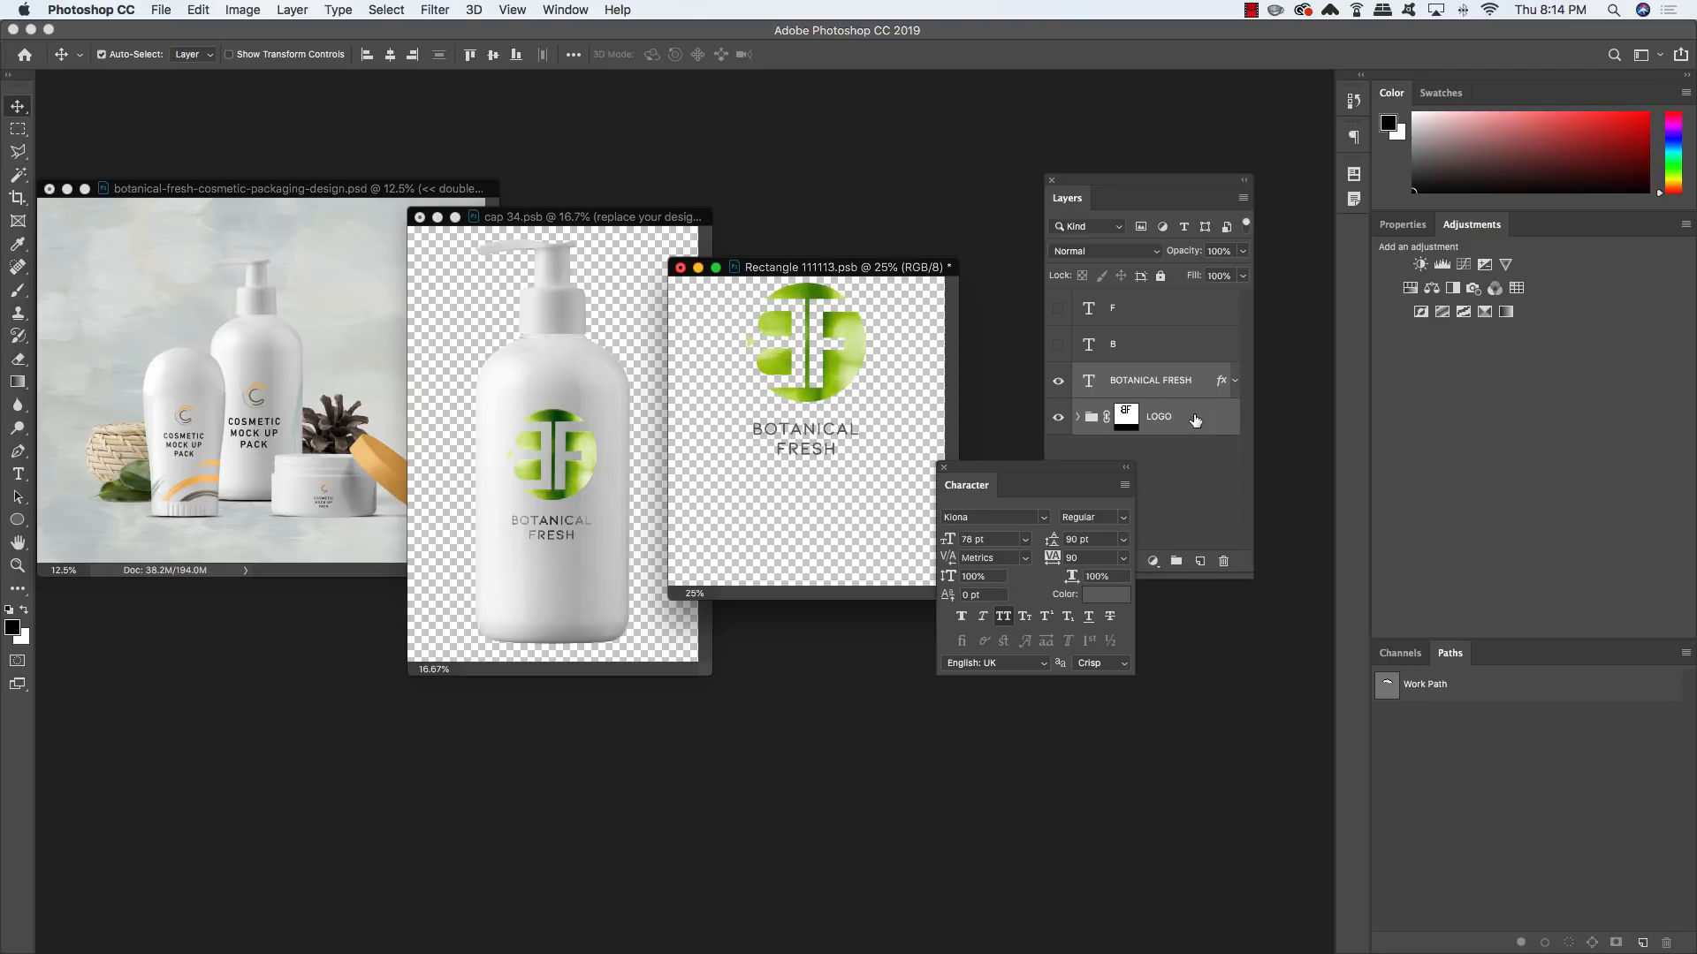
key("Down")
key("super+s")
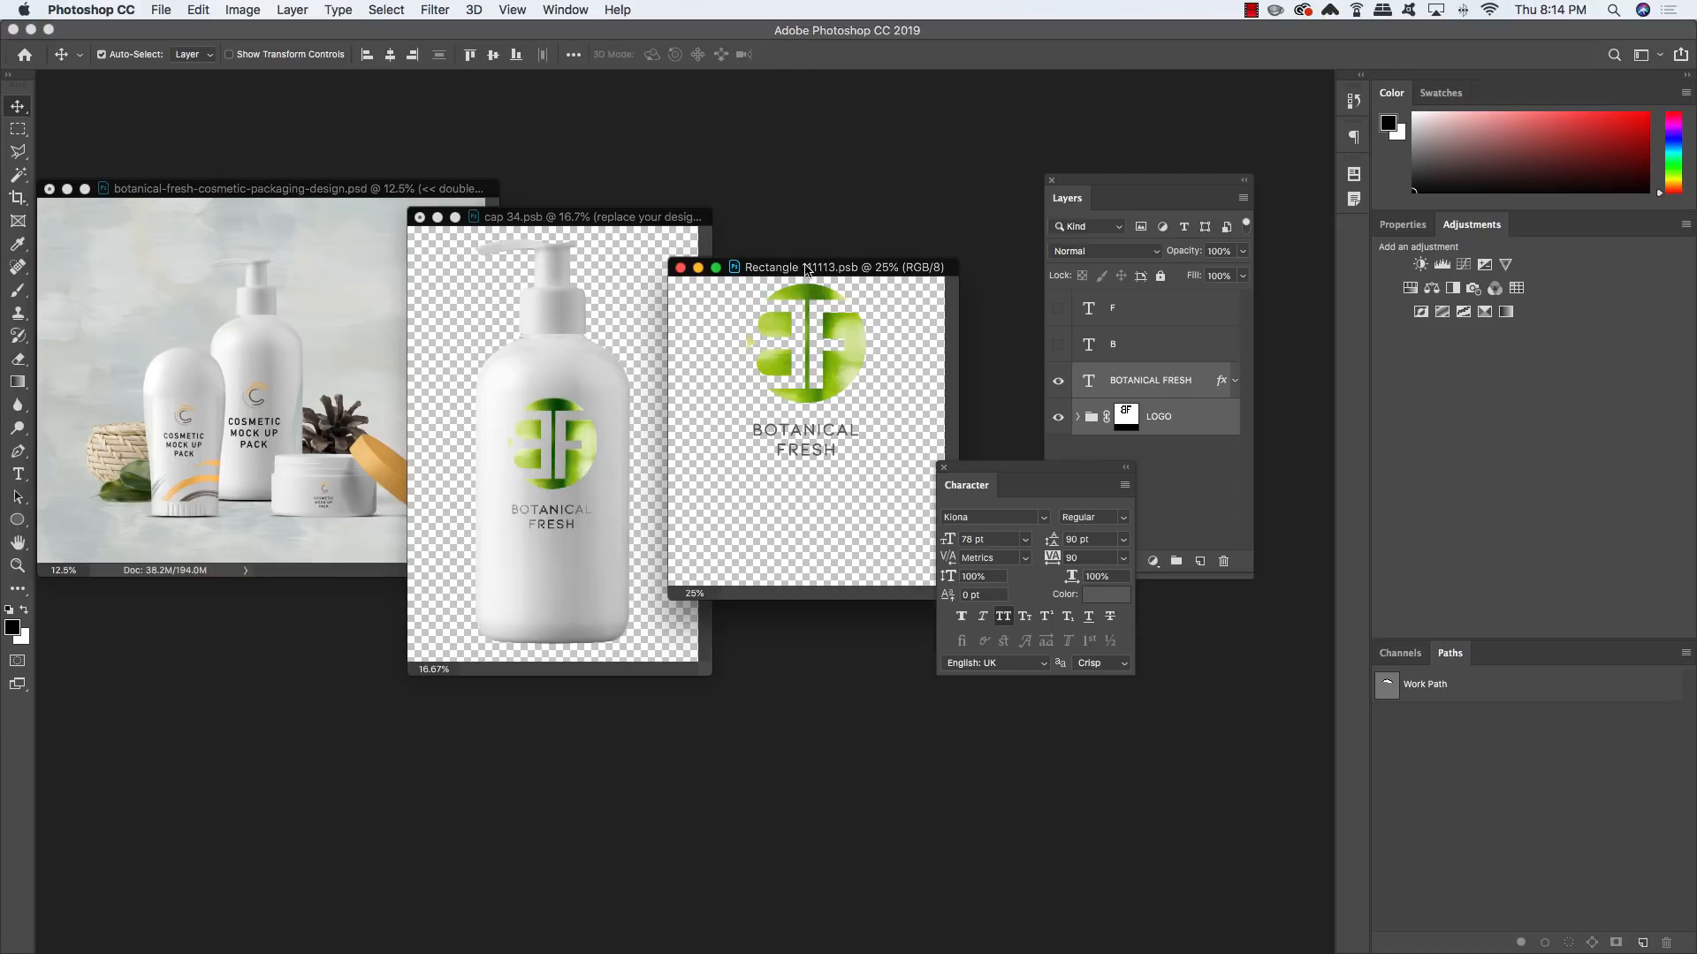
Move the logo artwork window clear of the bottle and dock the Layers and Character panels with the other panels
left_click_drag(807, 269, 1018, 142)
left_click_drag(1207, 208, 1503, 658)
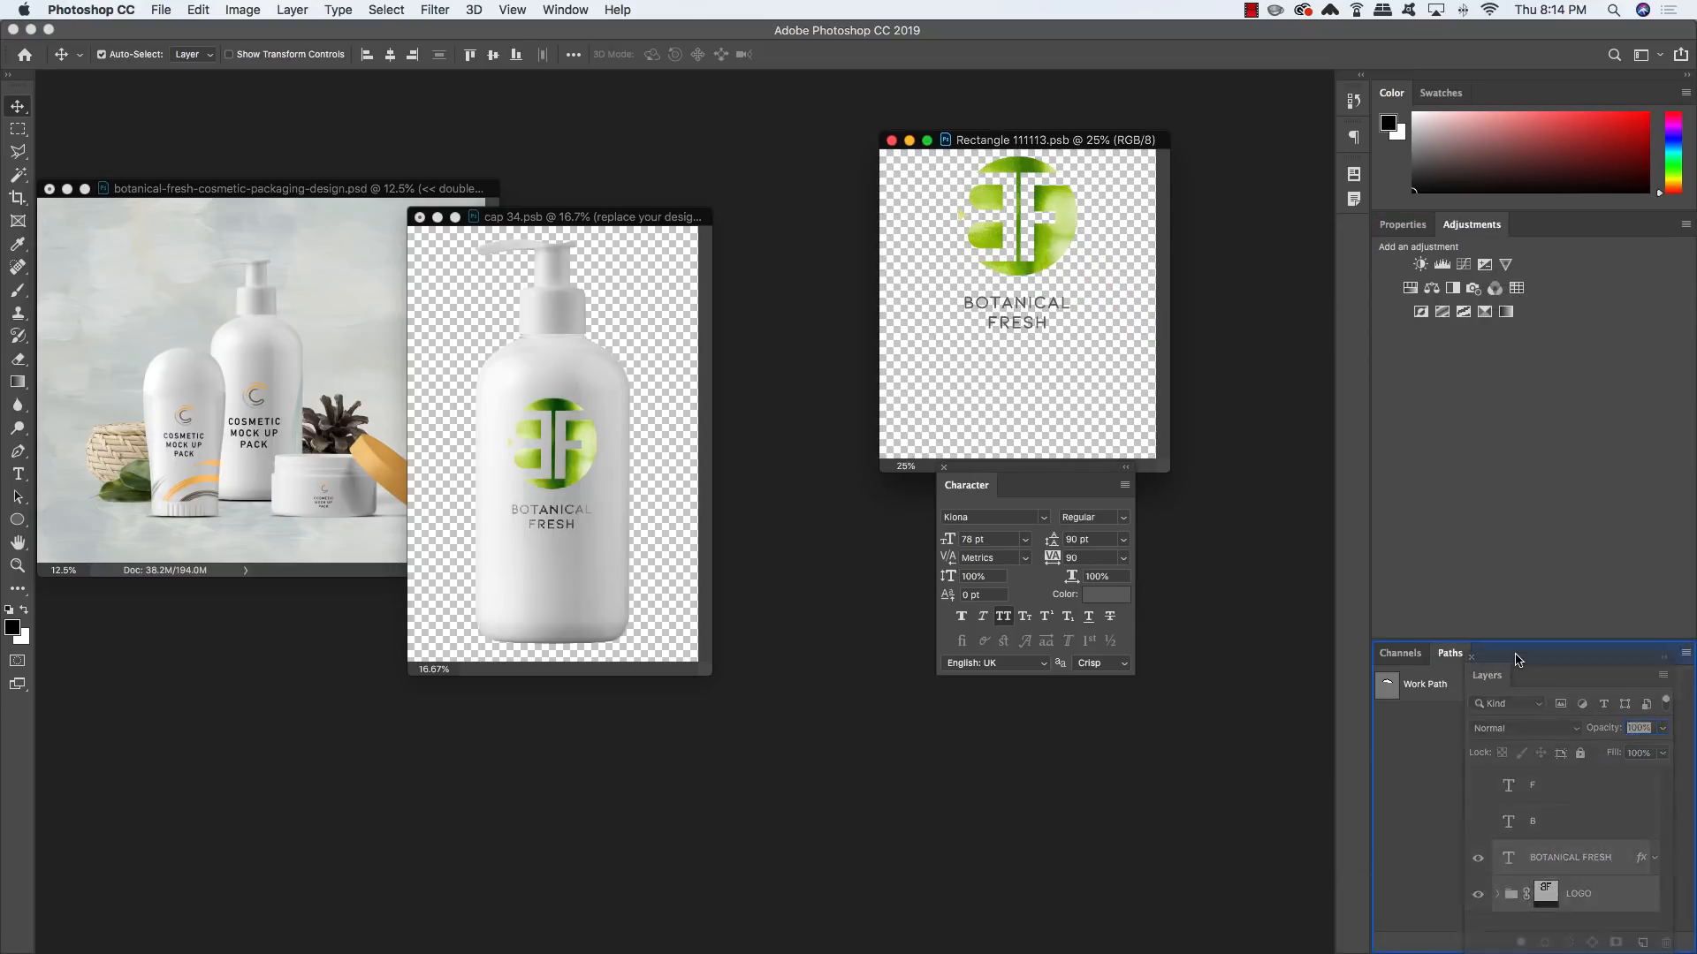
left_click_drag(1016, 465, 1543, 225)
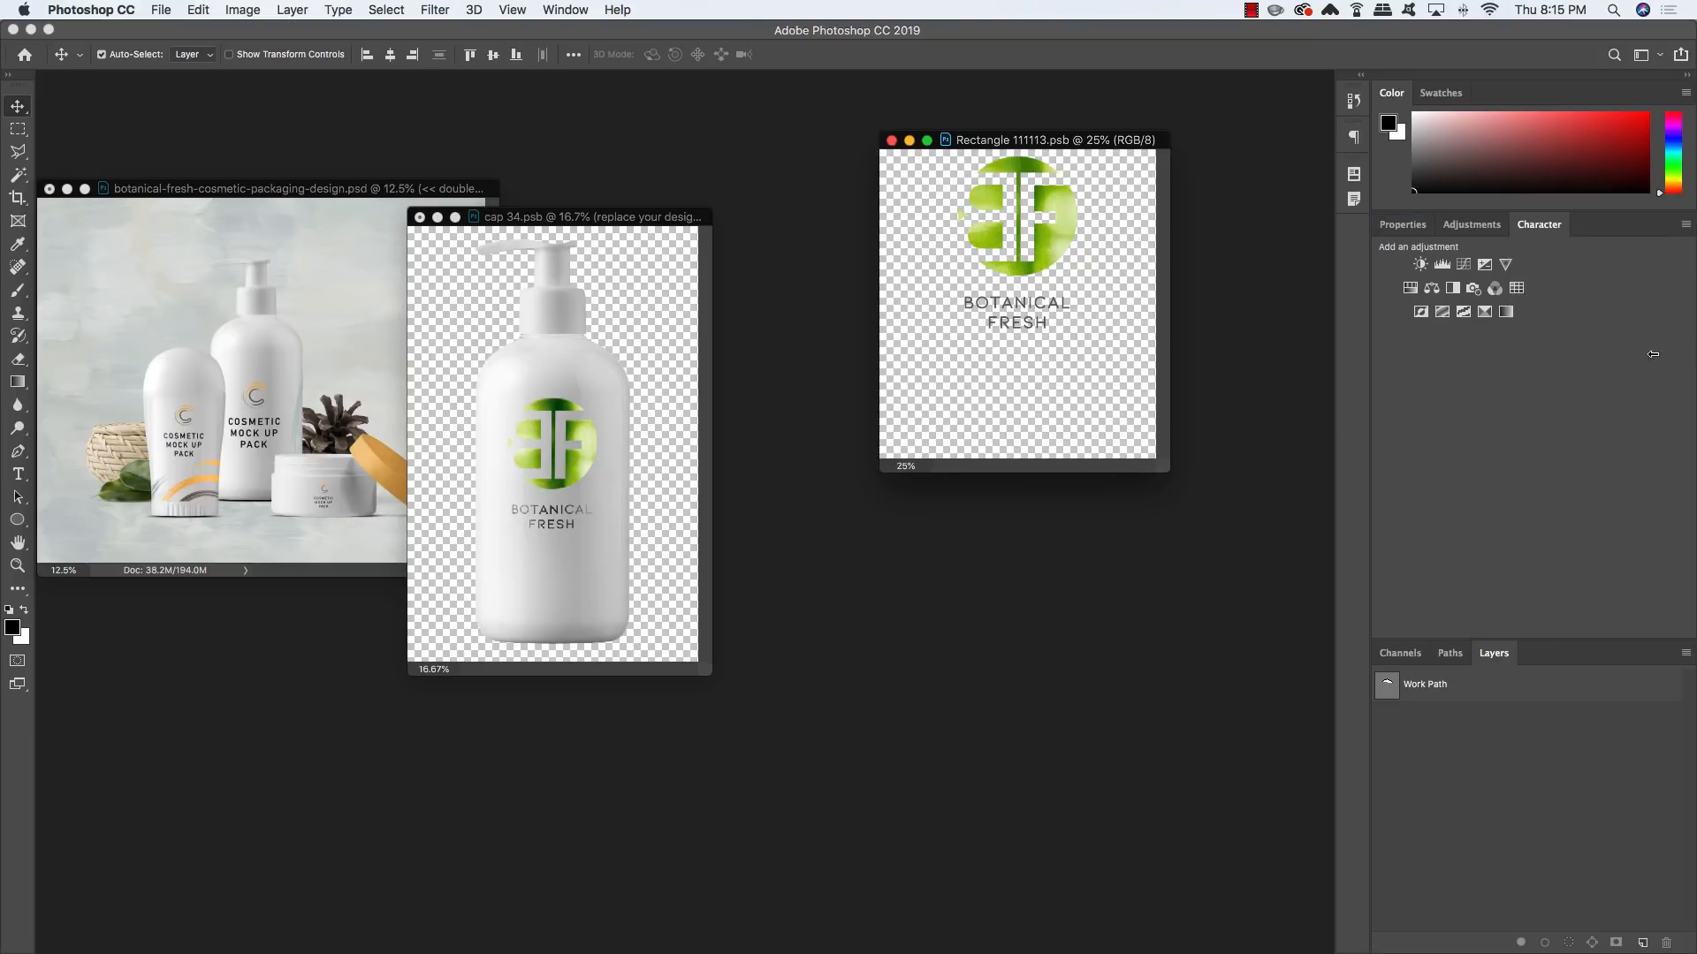
left_click_drag(1652, 355, 1694, 358)
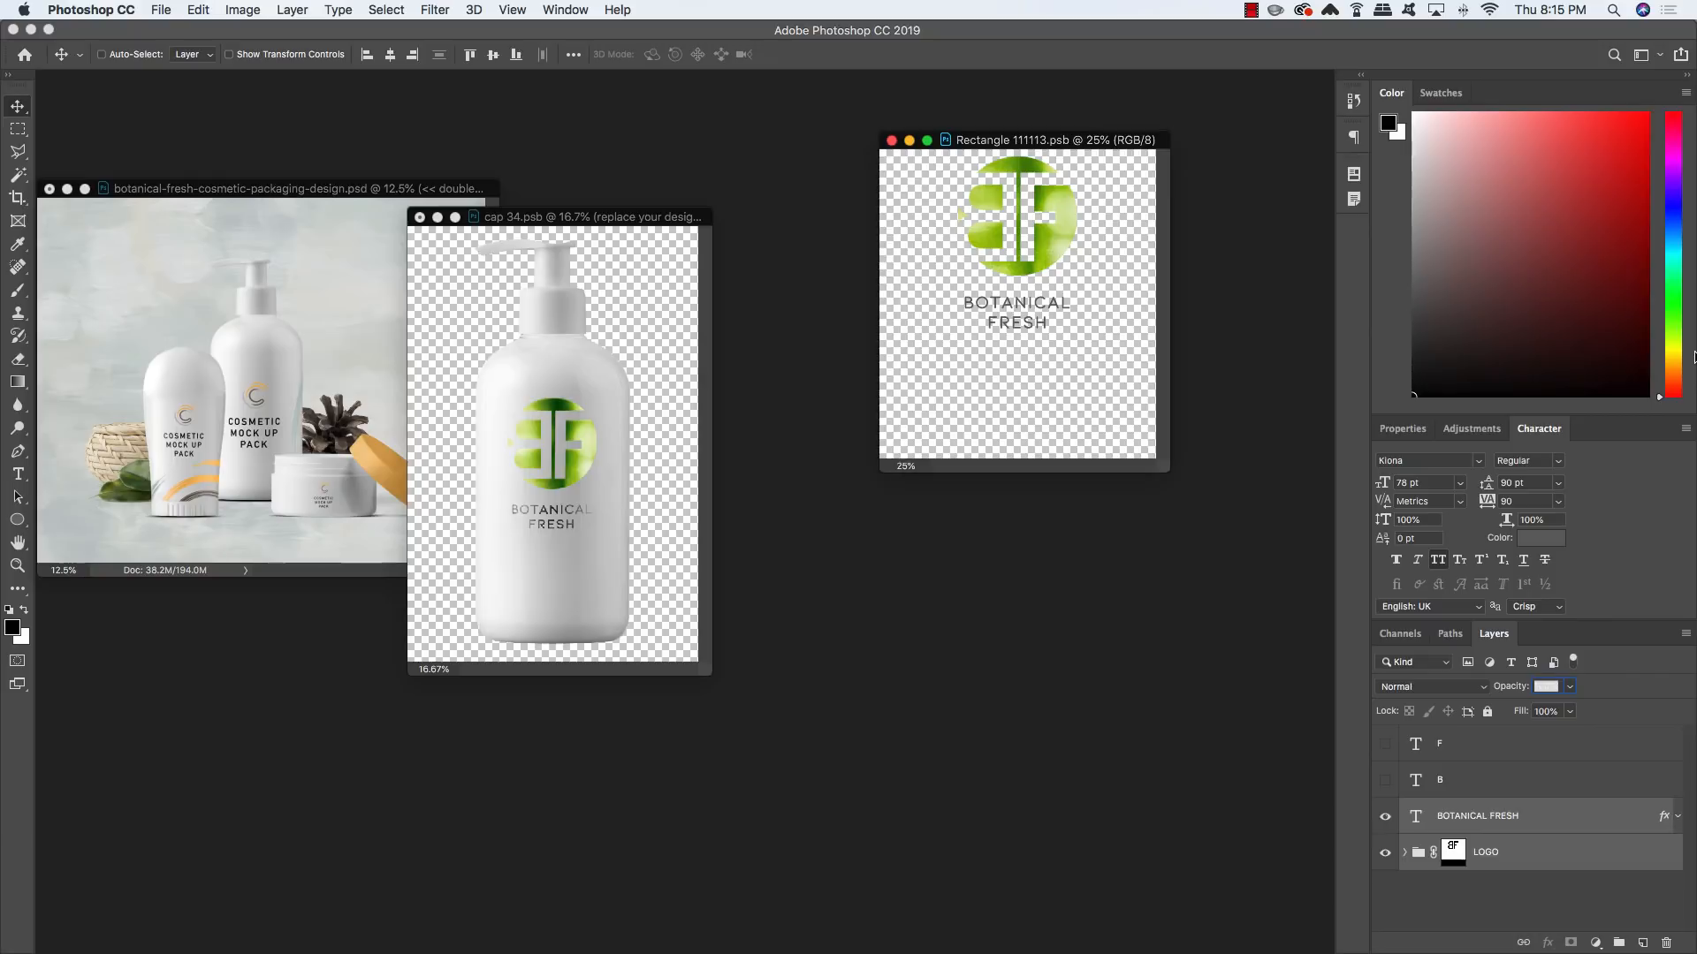
Close the White Circle Basket.psd document and return to the cap 34 bottle document
key("ctrl+Tab")
key("ctrl+Tab")
key("super+w")
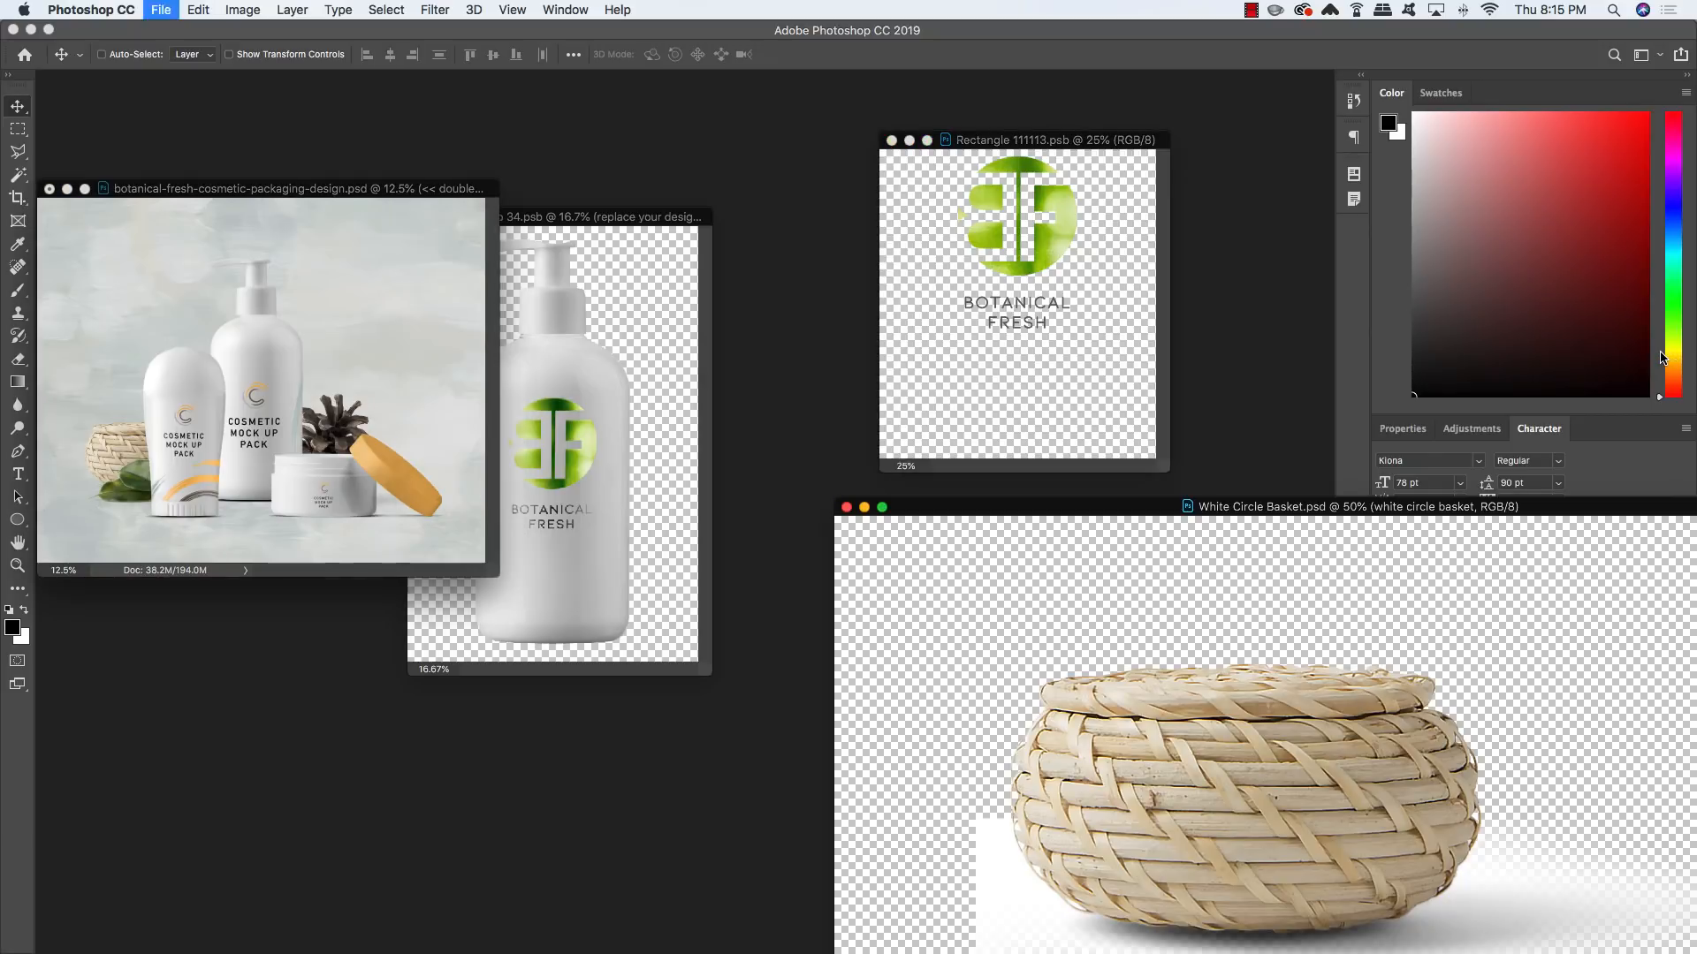
key("super+grave")
key("super+w")
key("ctrl+Tab")
key("ctrl+Tab")
key("ctrl+Tab")
key("ctrl+Tab")
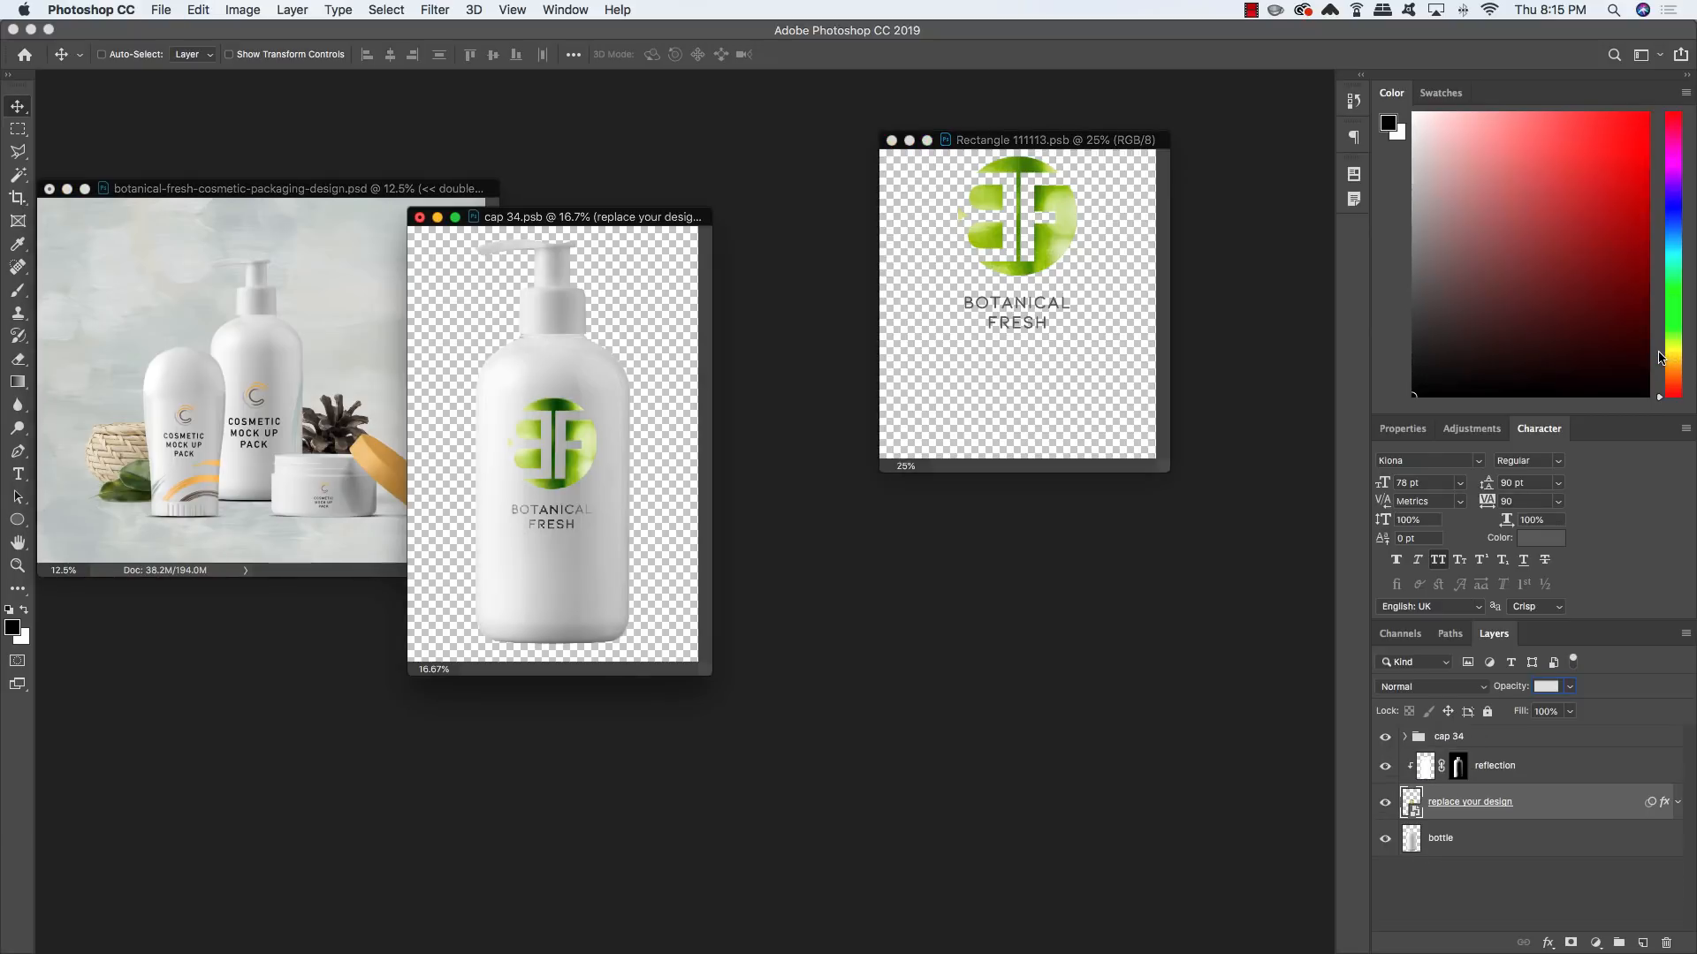
Save the cap 34 bottle artwork into the packaging mockup and collapse the big white dispenser bottle group there
key("super")
left_click_drag(662, 223, 840, 224)
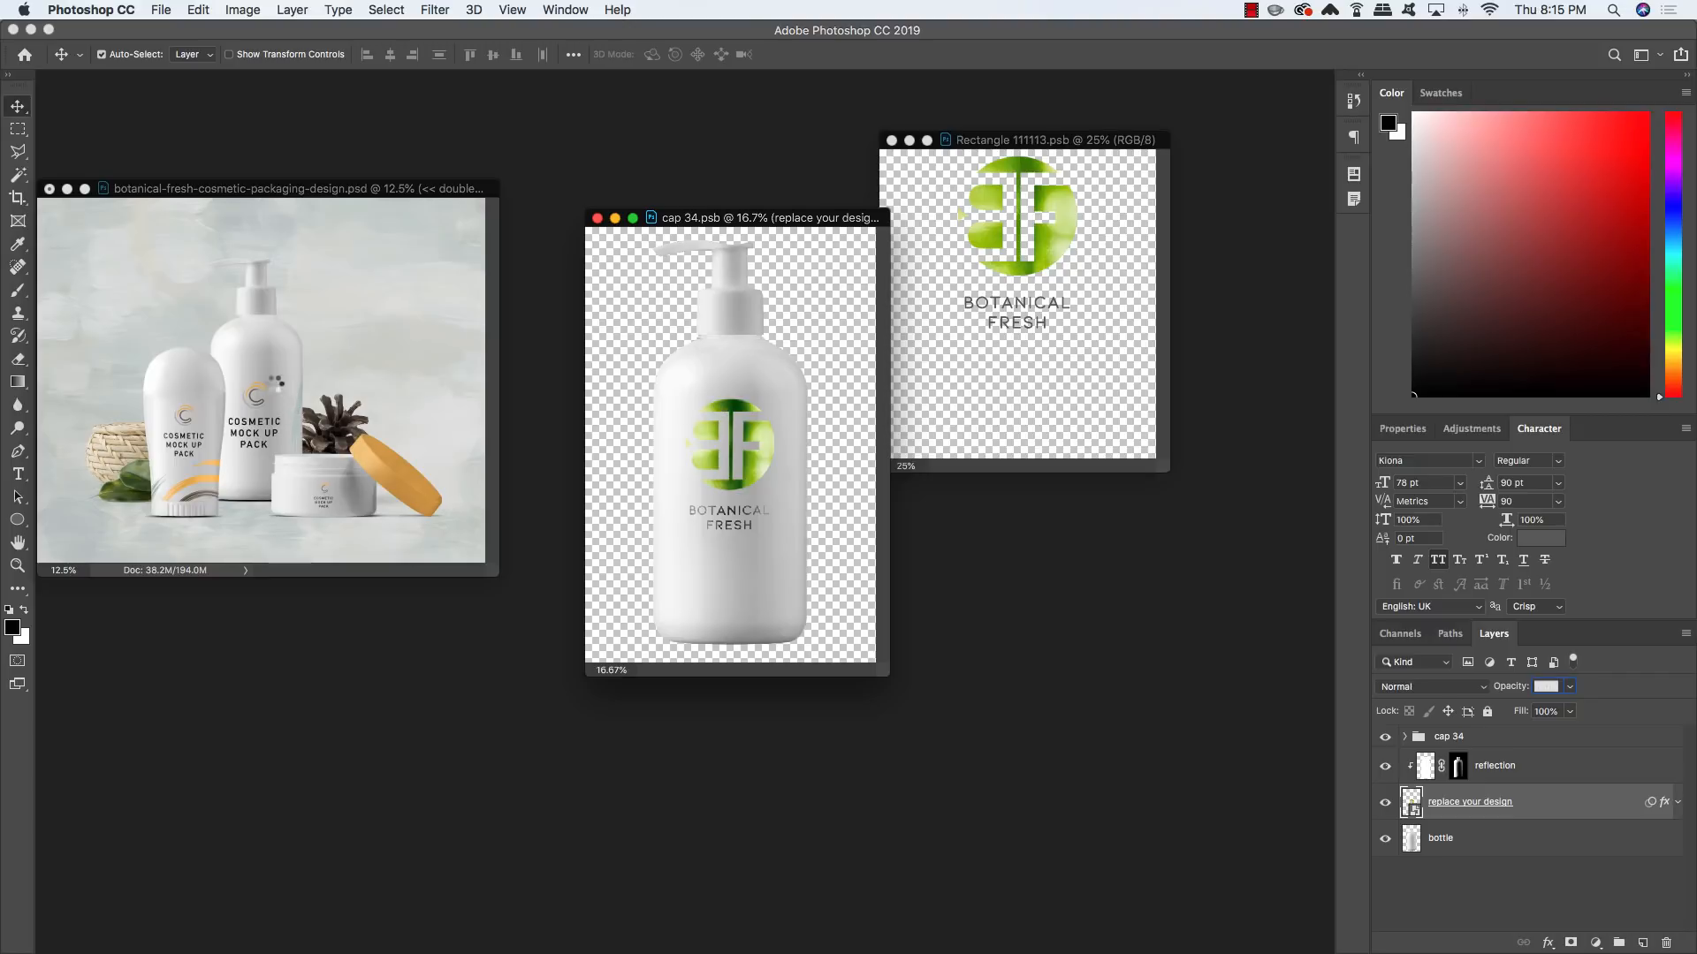
left_click(368, 189)
key("super+equal")
key("super+equal")
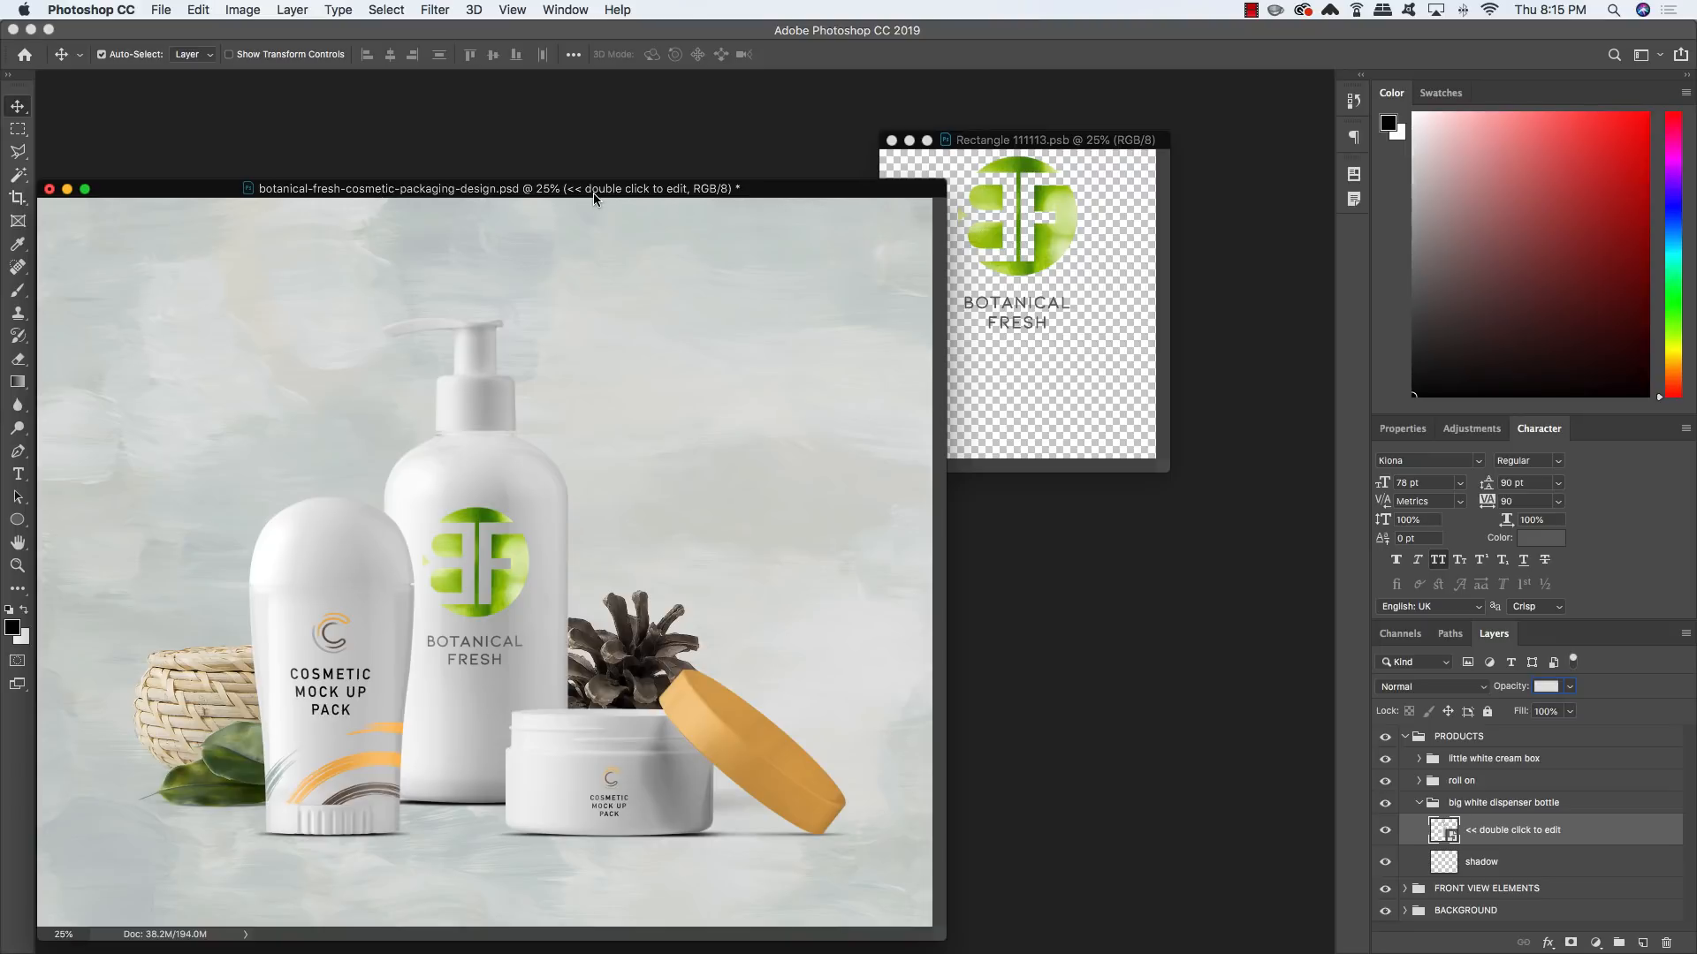
left_click_drag(594, 197, 596, 152)
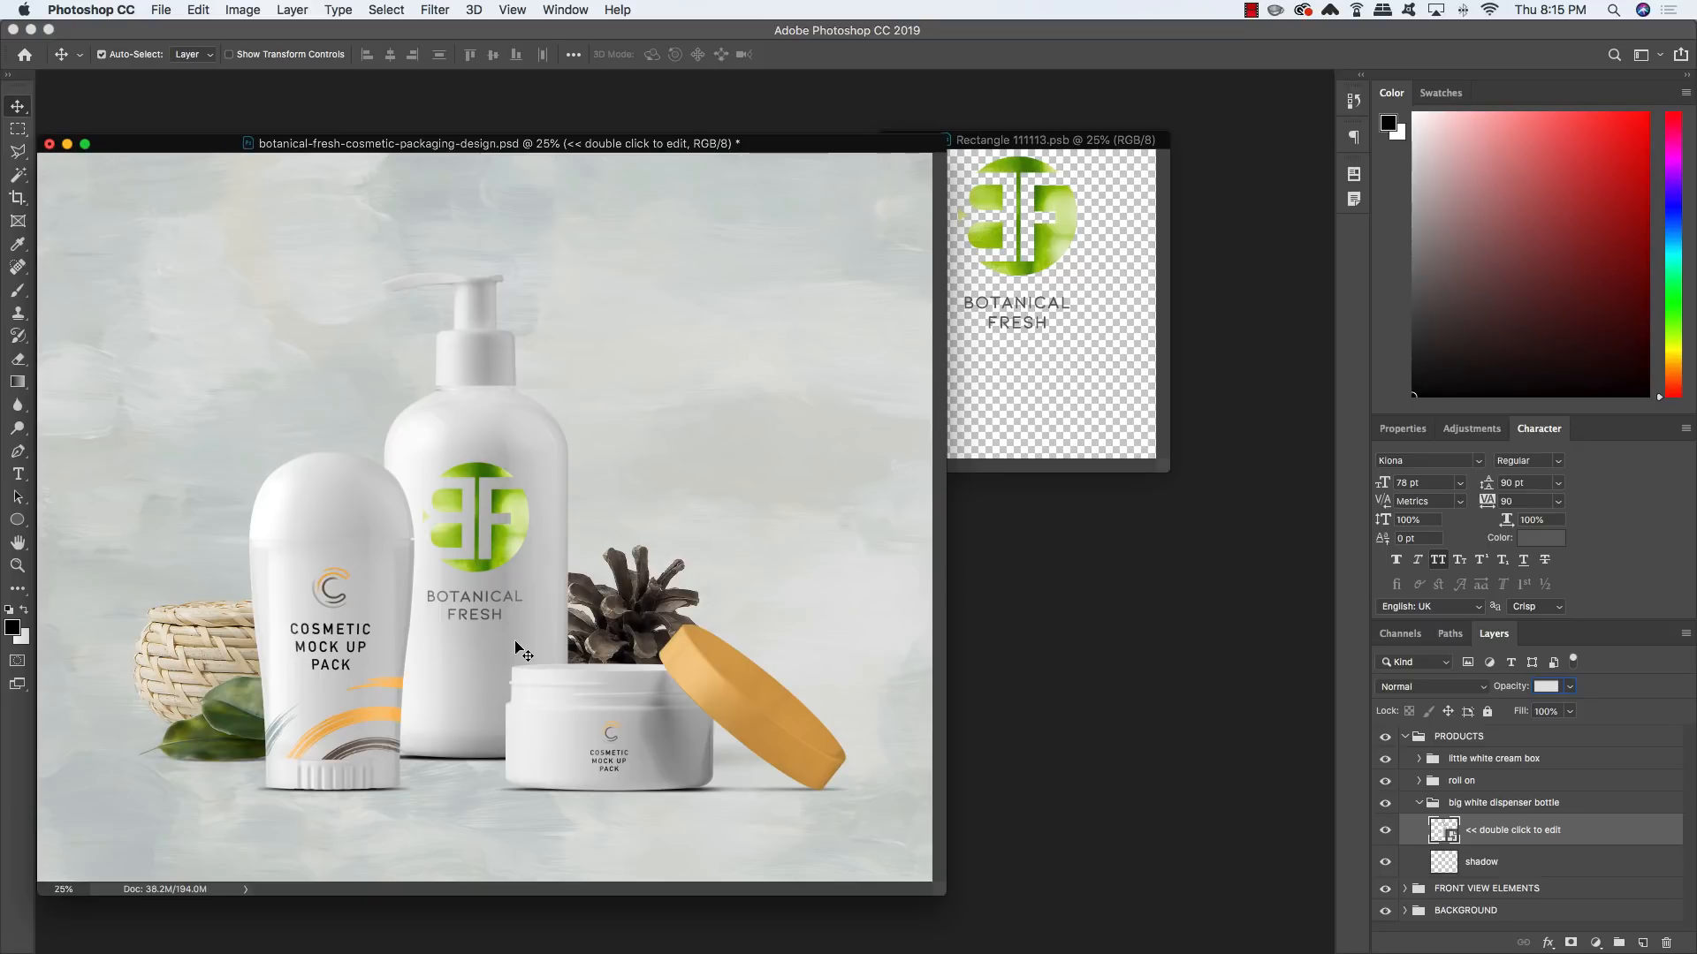
left_click(1419, 803)
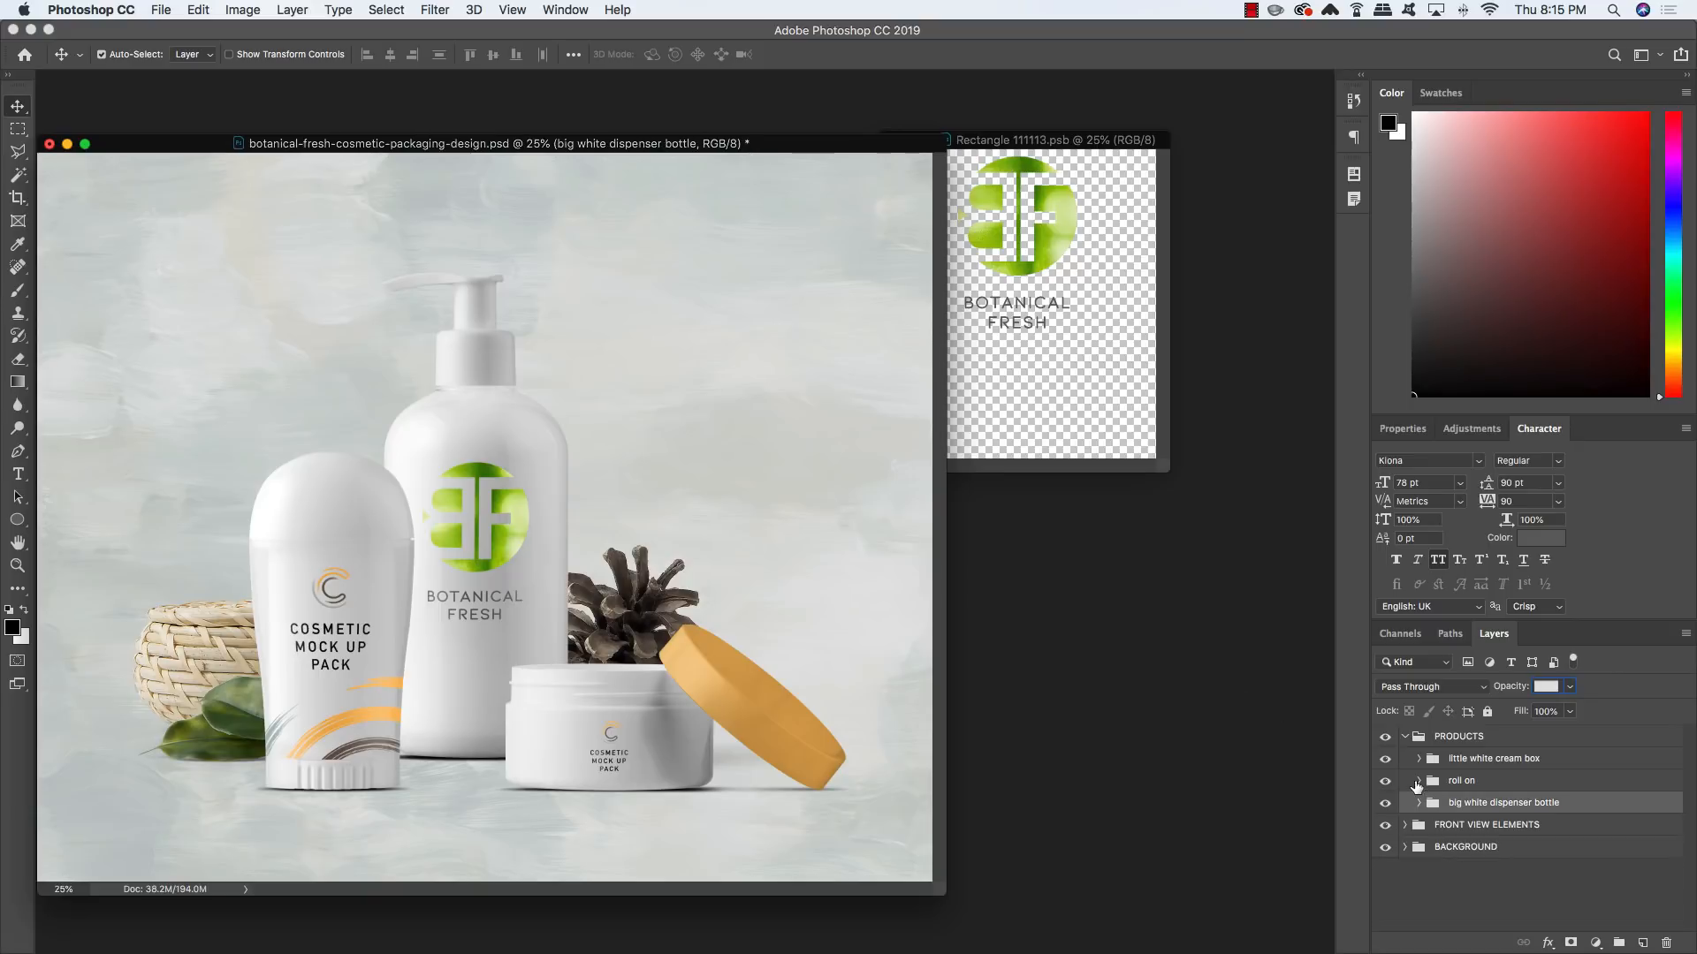
Open the roll on product's label artwork by opening its smart object and the nested "replace your design" smart object
left_click(1419, 781)
left_click(1458, 808)
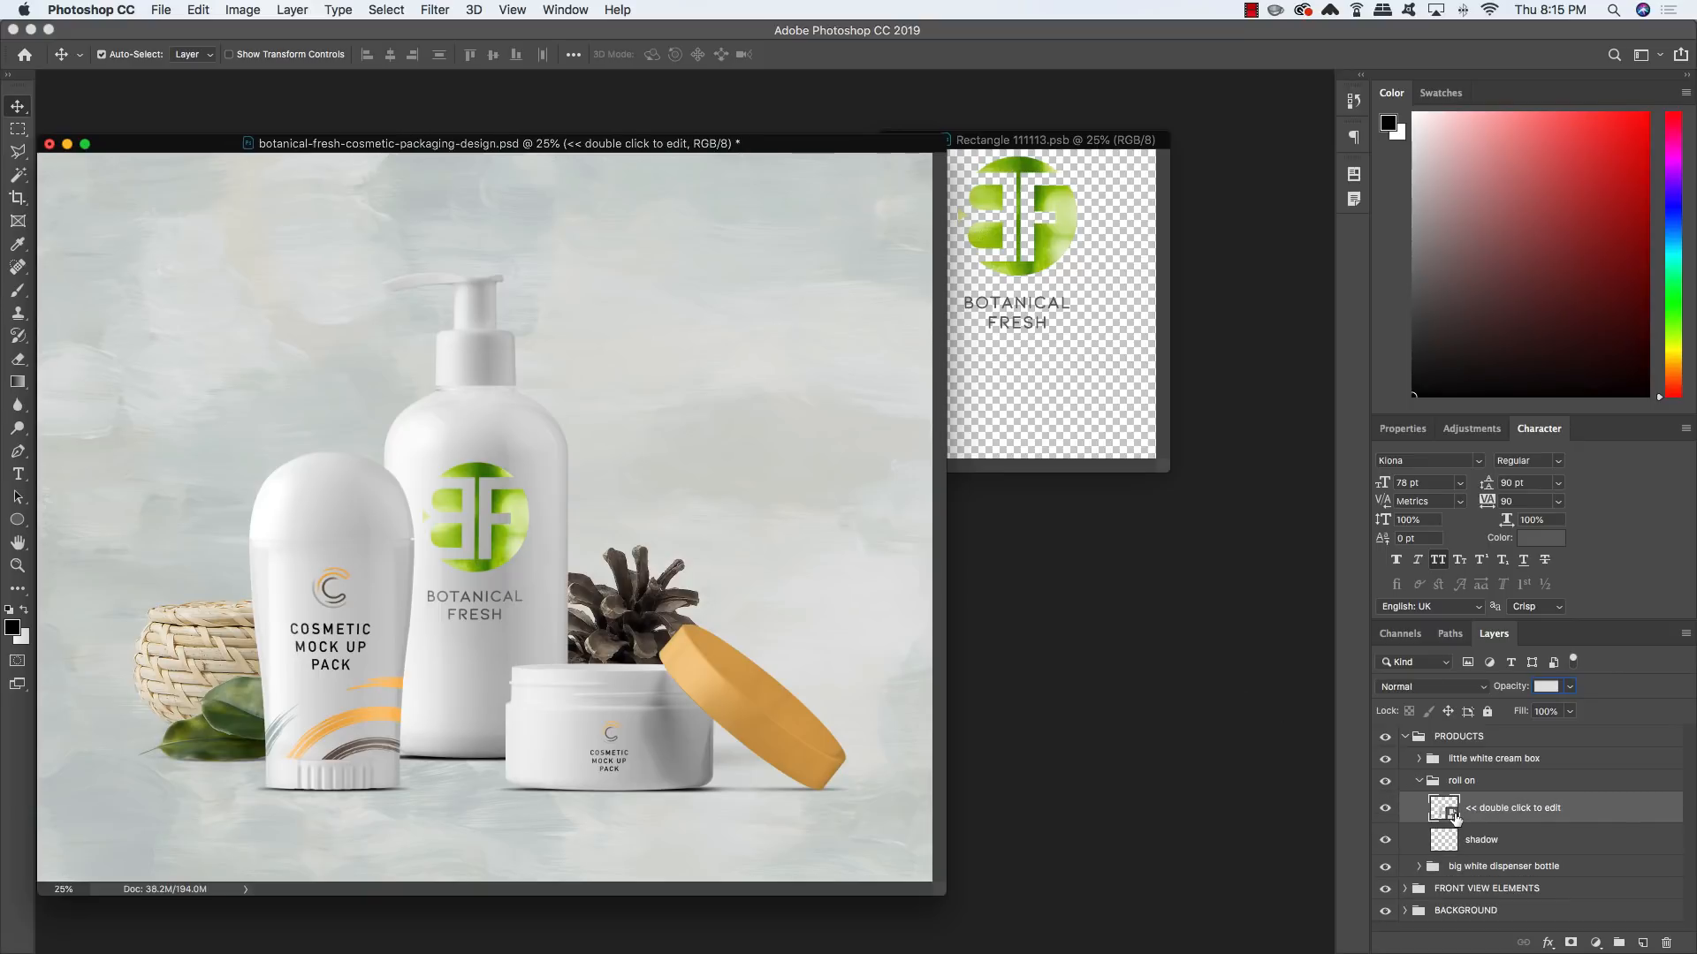
double_click(1450, 815)
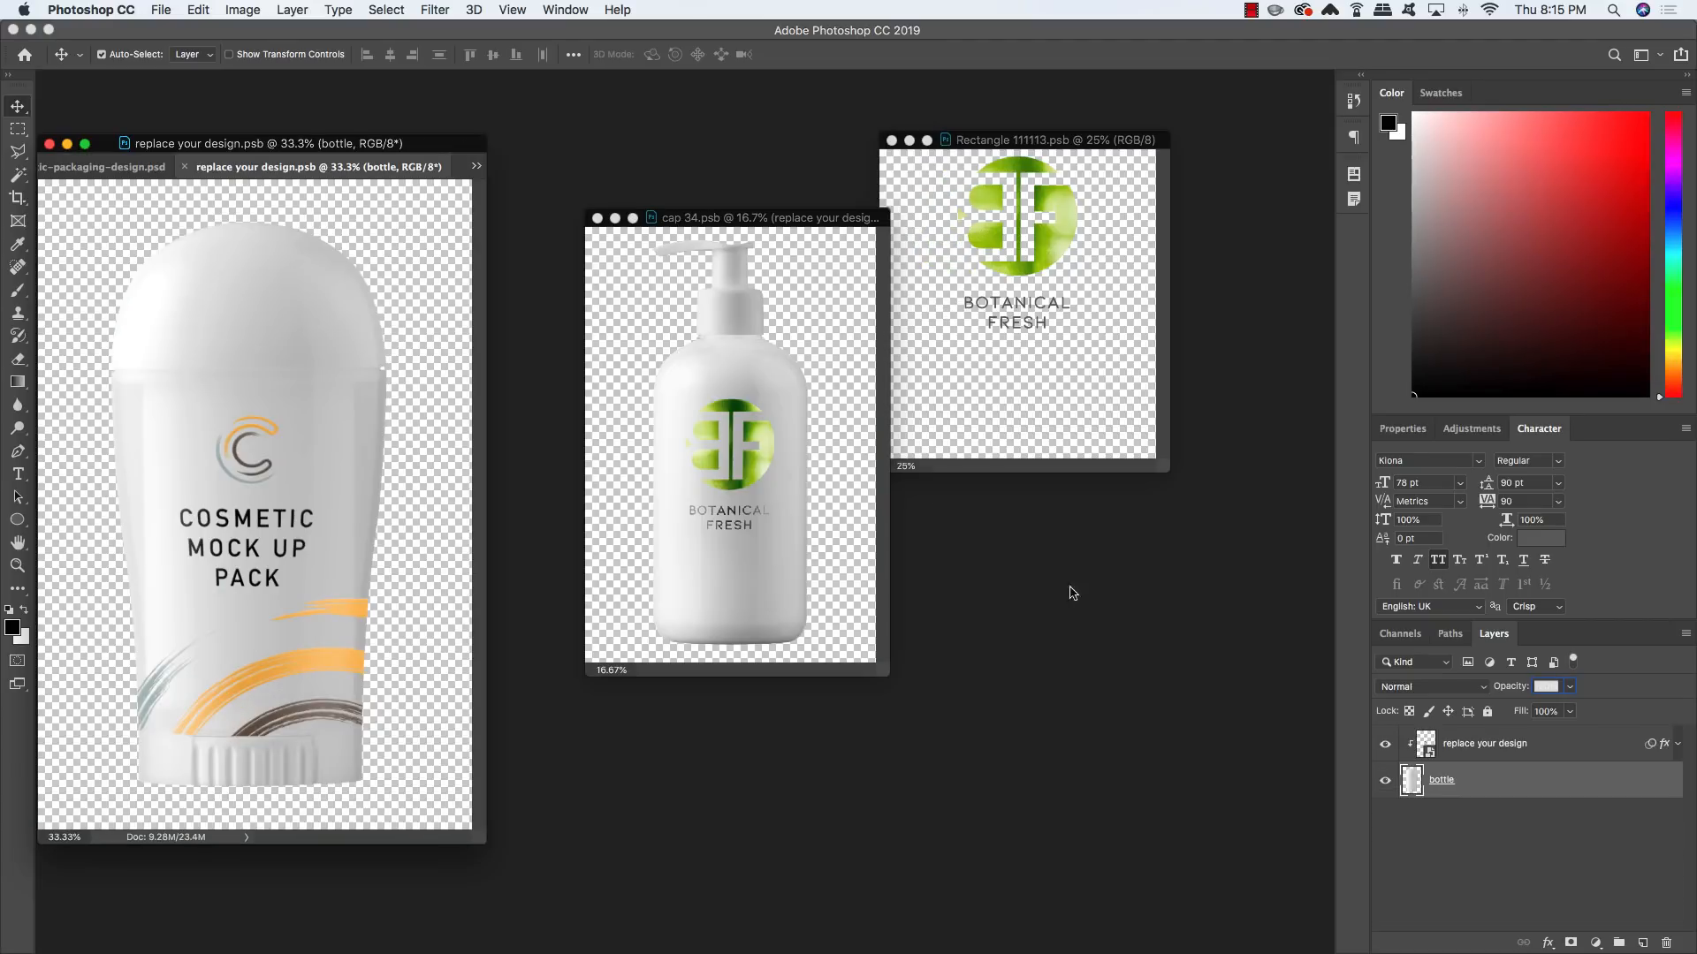
left_click(1467, 751)
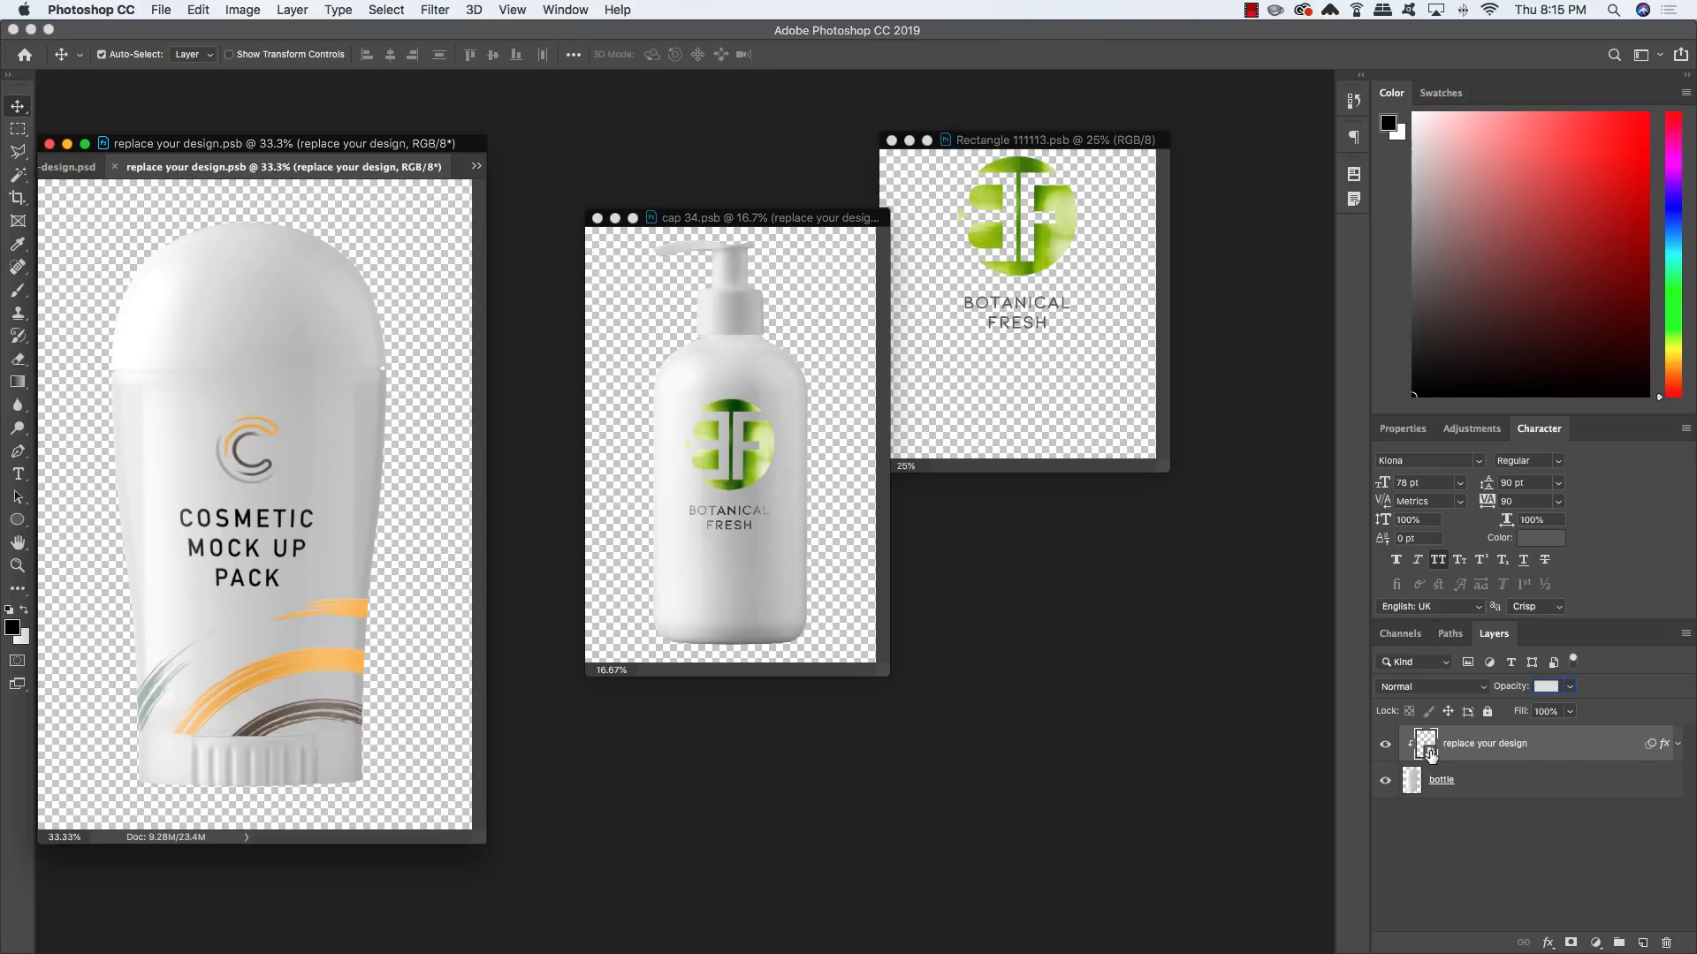
double_click(1425, 746)
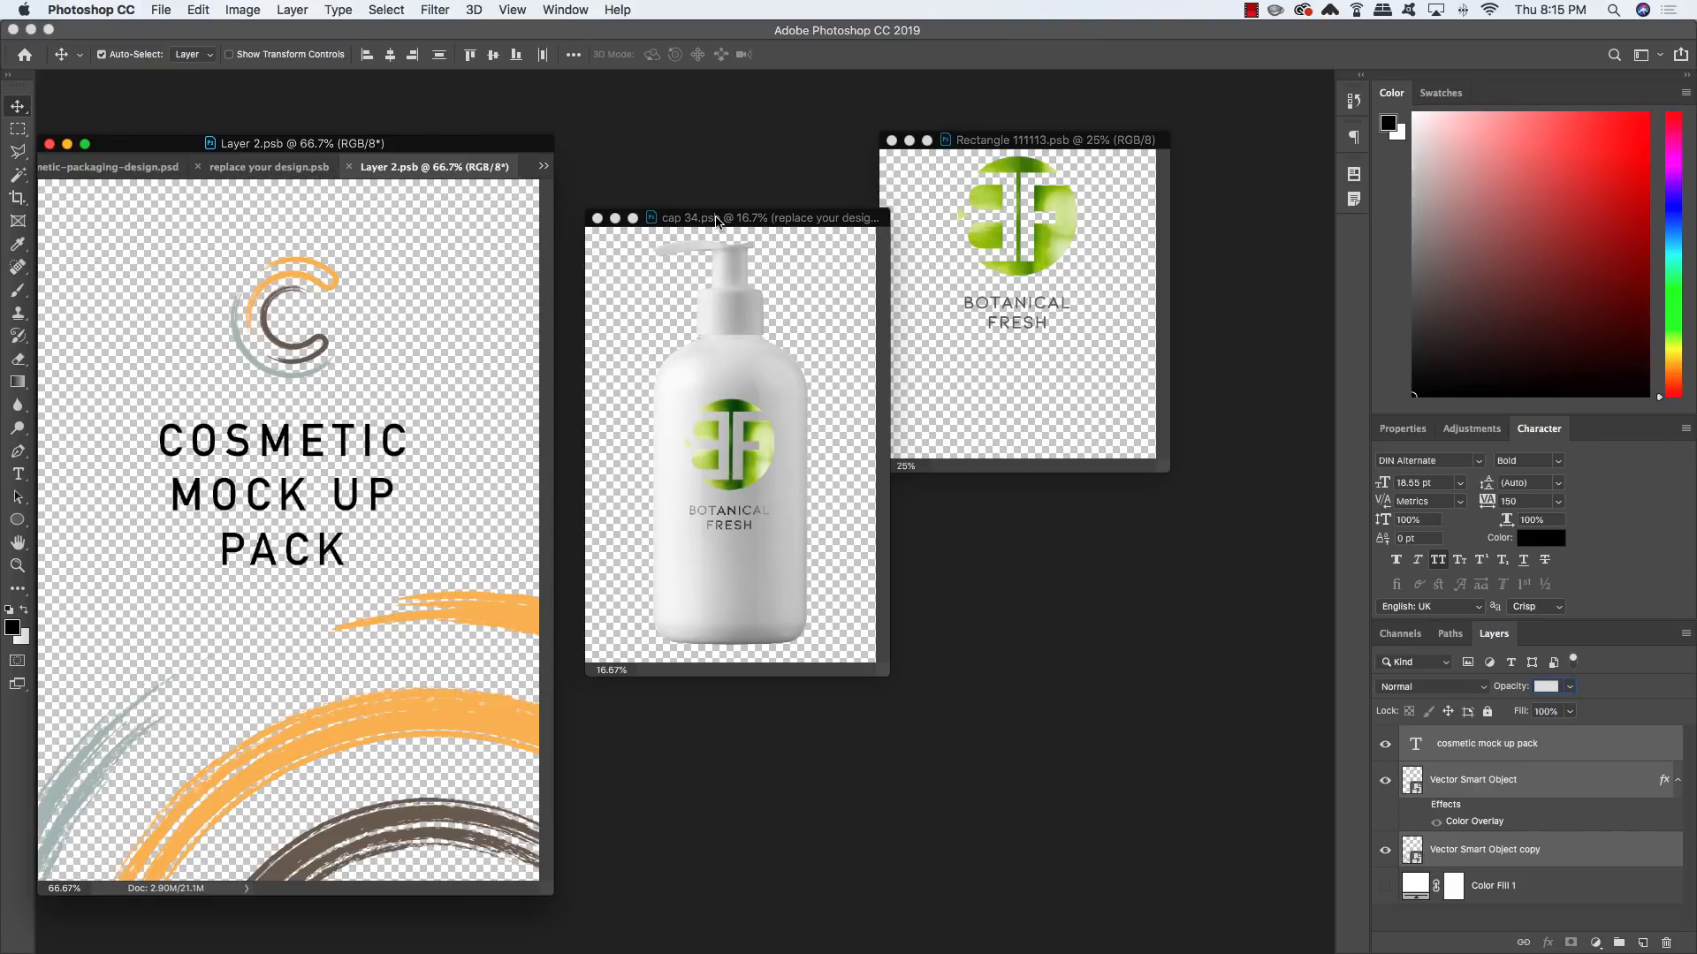
Close the cap 34 document and separate Layer 2.psb into its own floating window beside the logo artwork
left_click_drag(716, 221, 827, 419)
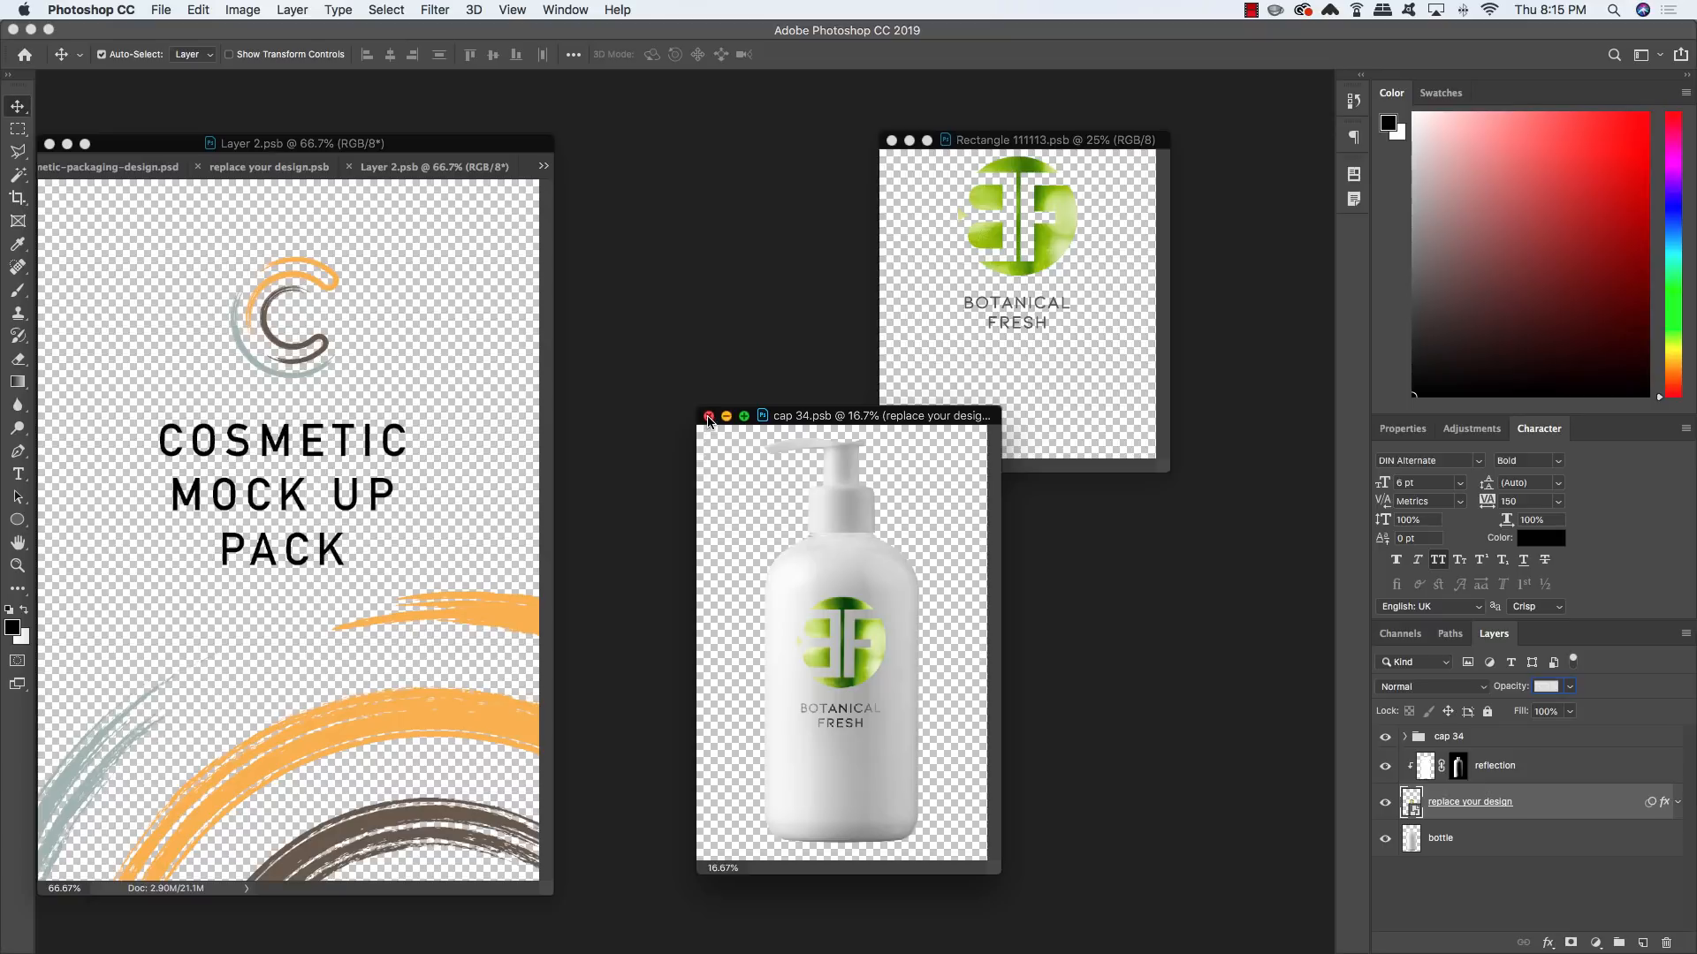
left_click(709, 417)
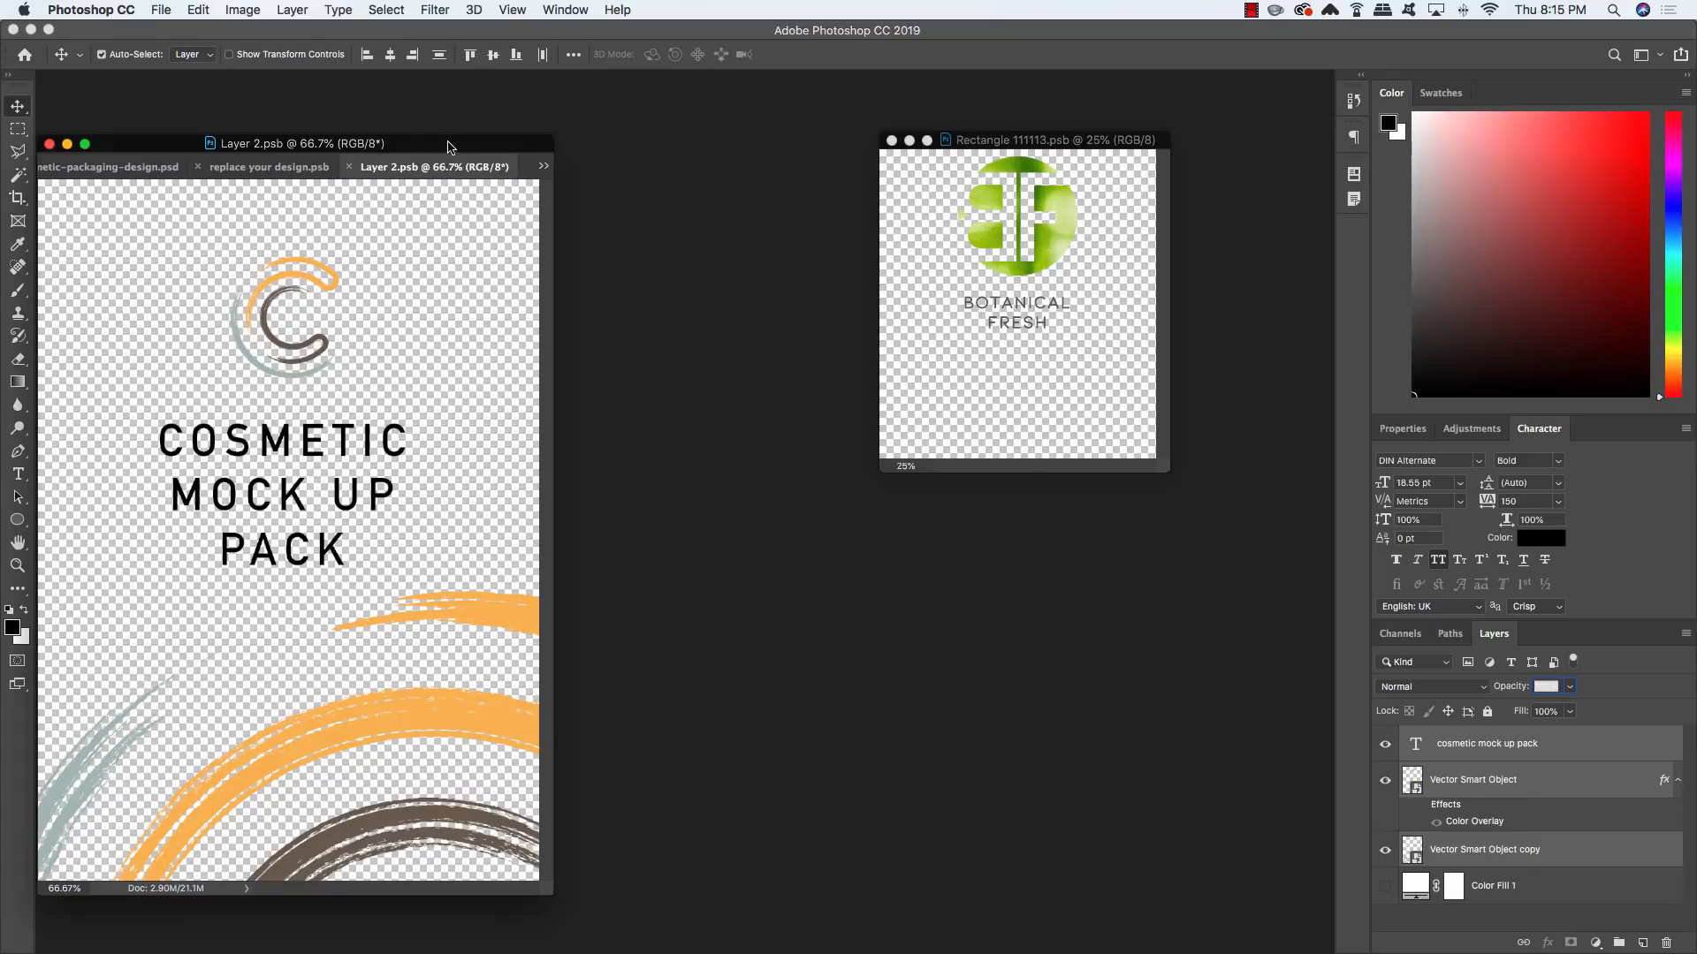
left_click_drag(449, 146, 643, 128)
left_click_drag(1063, 139, 1090, 254)
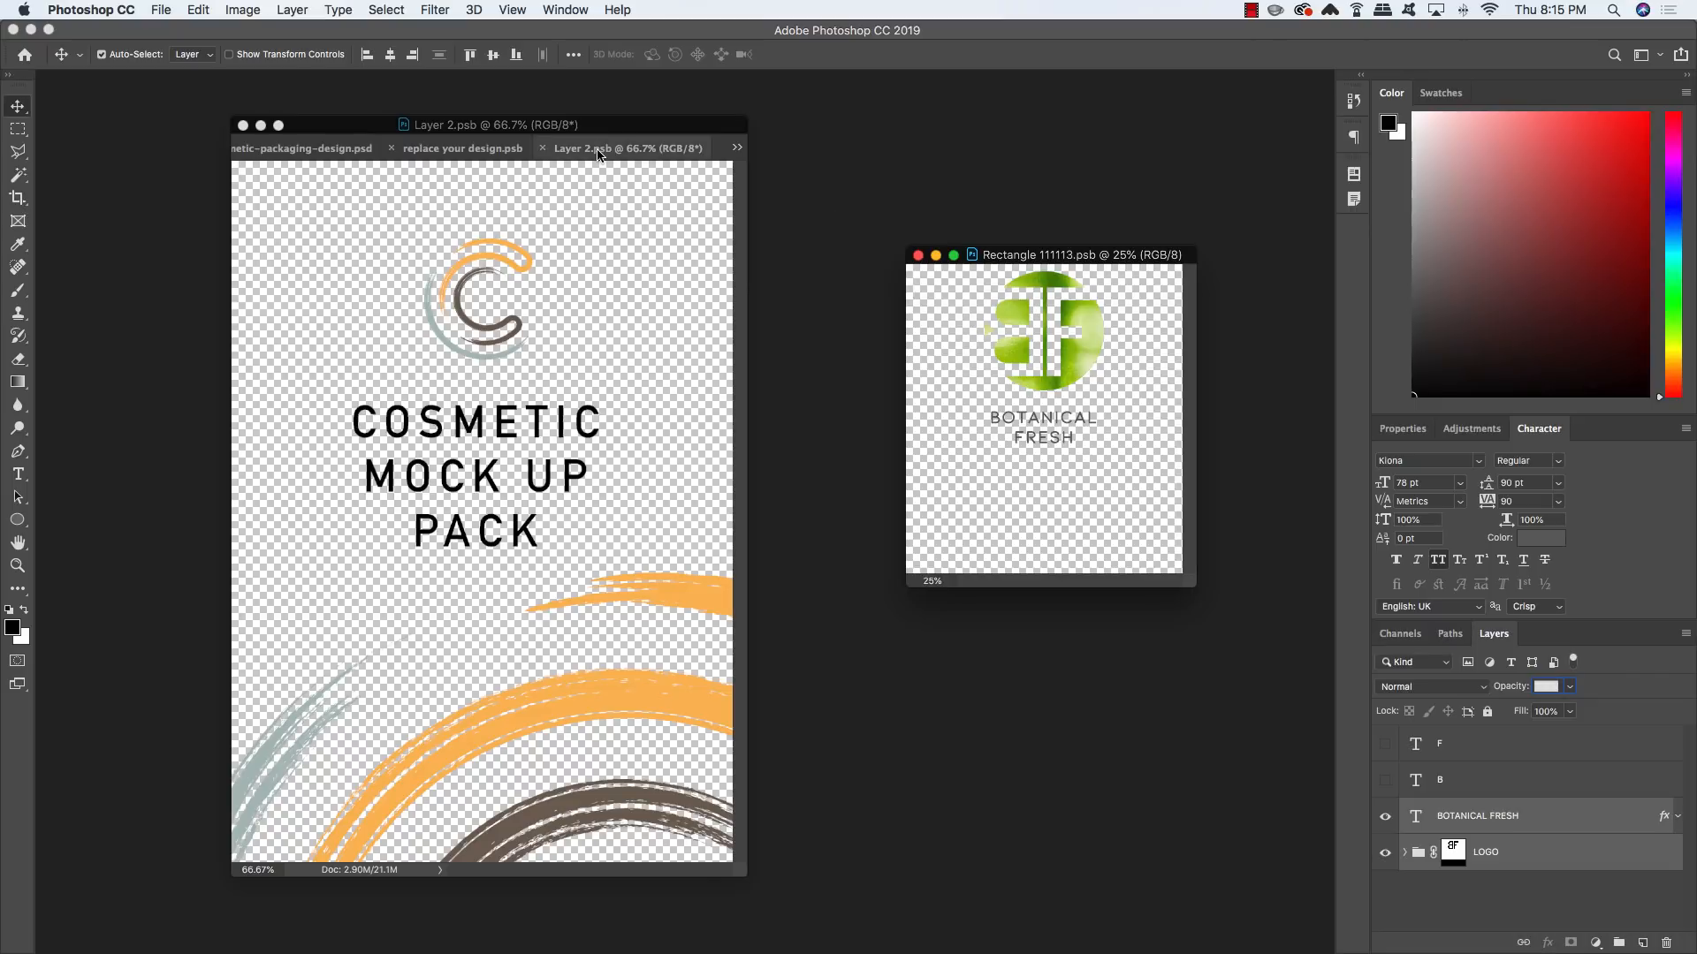
left_click_drag(601, 148, 418, 99)
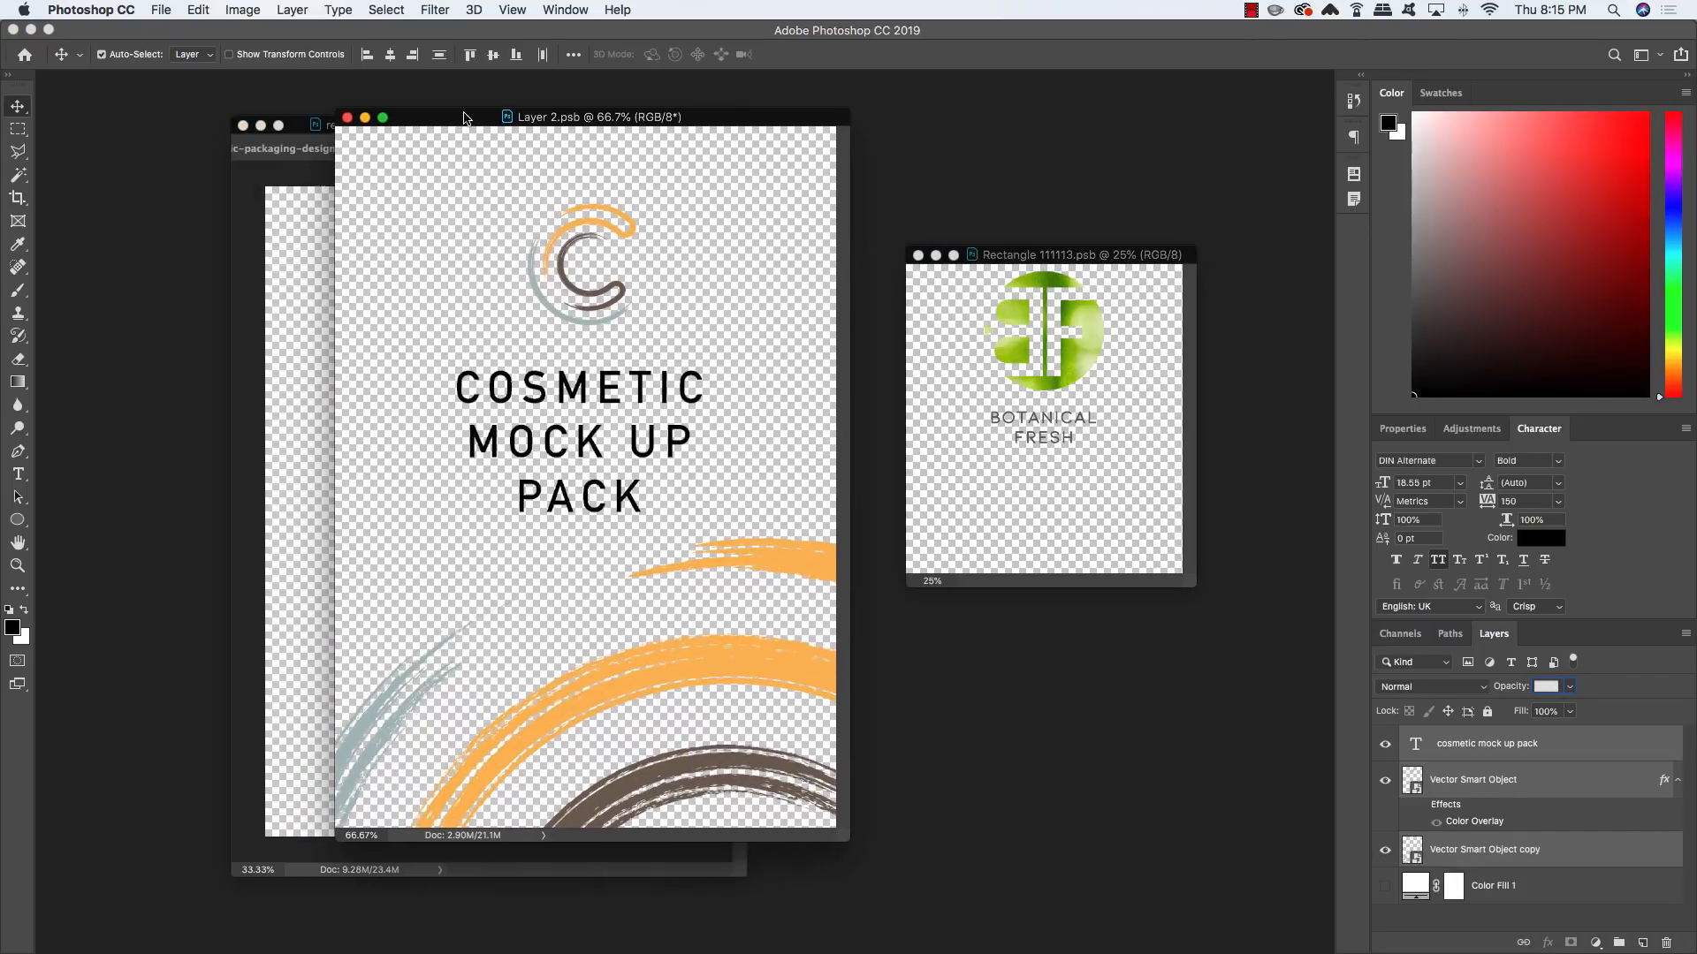
Hide the original design layers in Layer 2.psb and copy in the BOTANICAL FRESH text and LOGO group from Rectangle 111113.psb, accepting the colour conversion
left_click_drag(1383, 745, 1385, 853)
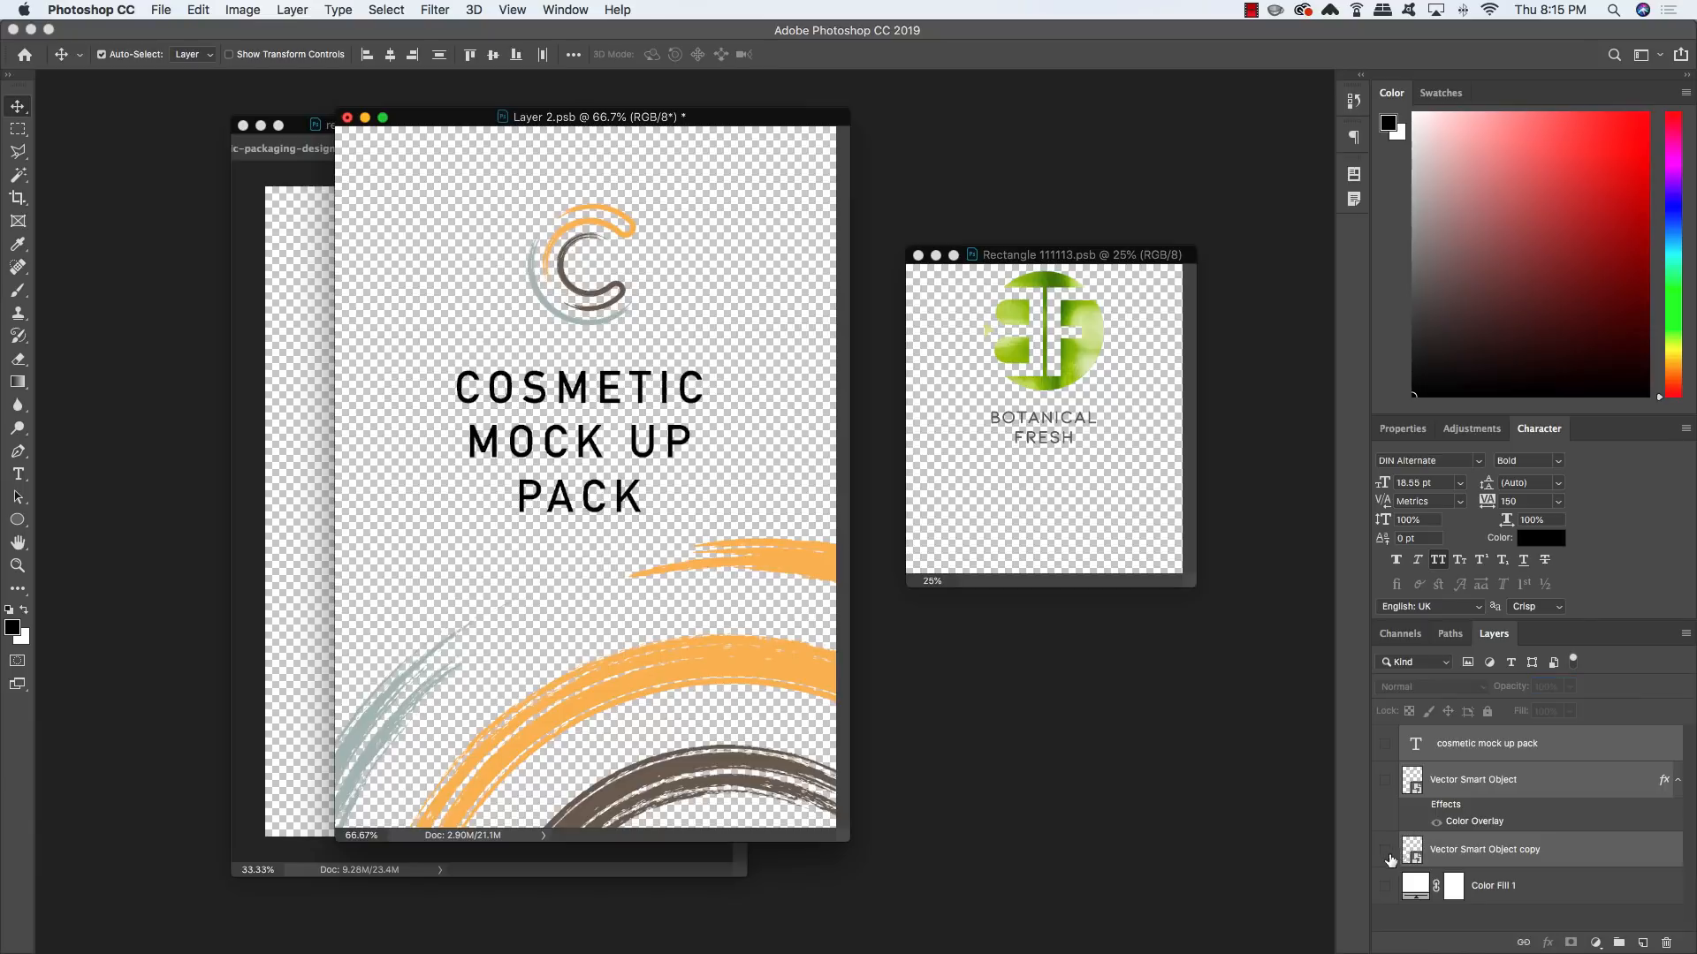
left_click(1511, 746)
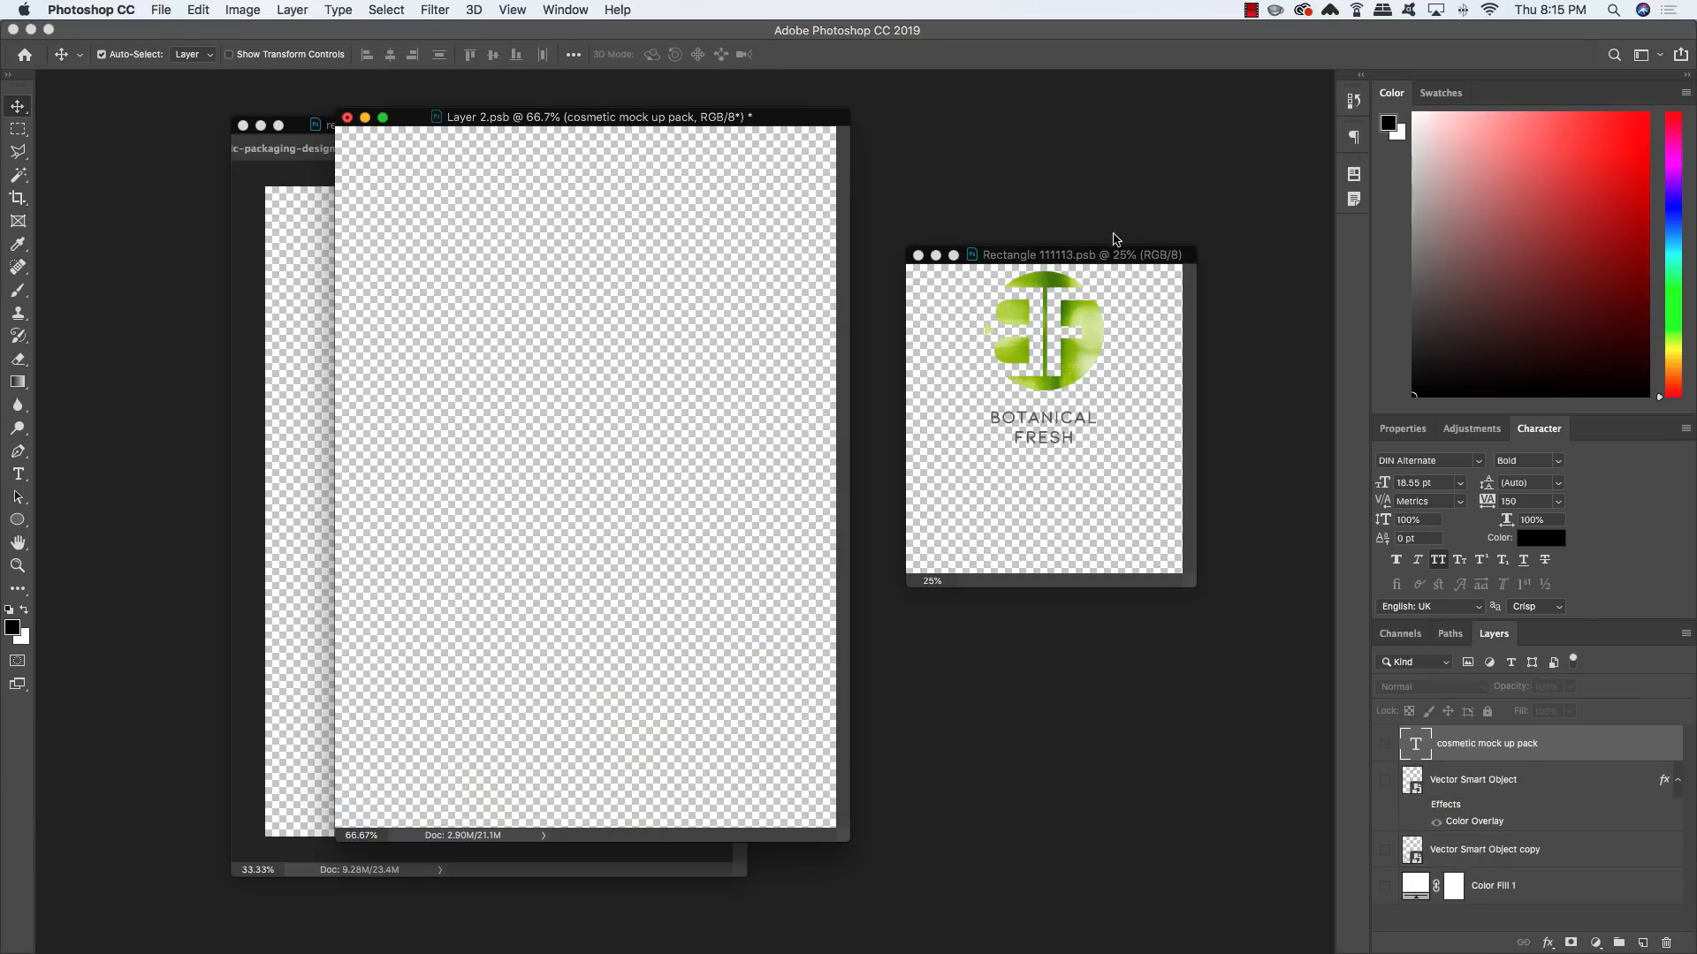
left_click_drag(1117, 255, 1179, 231)
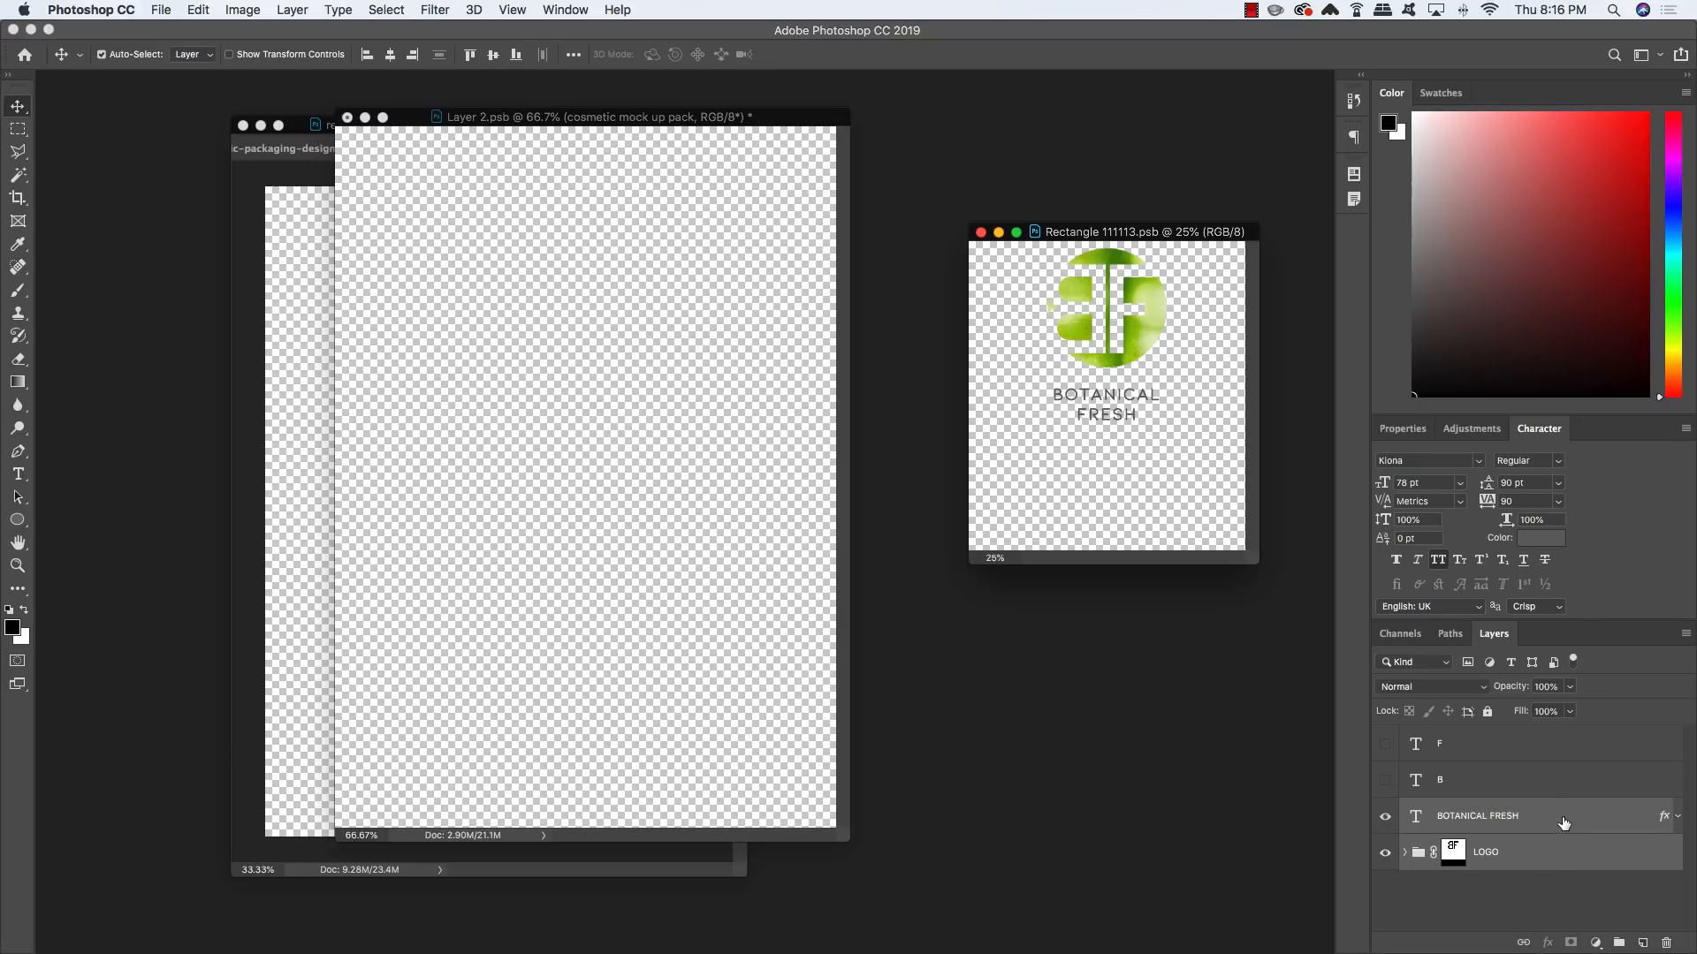
left_click_drag(1562, 823, 667, 427)
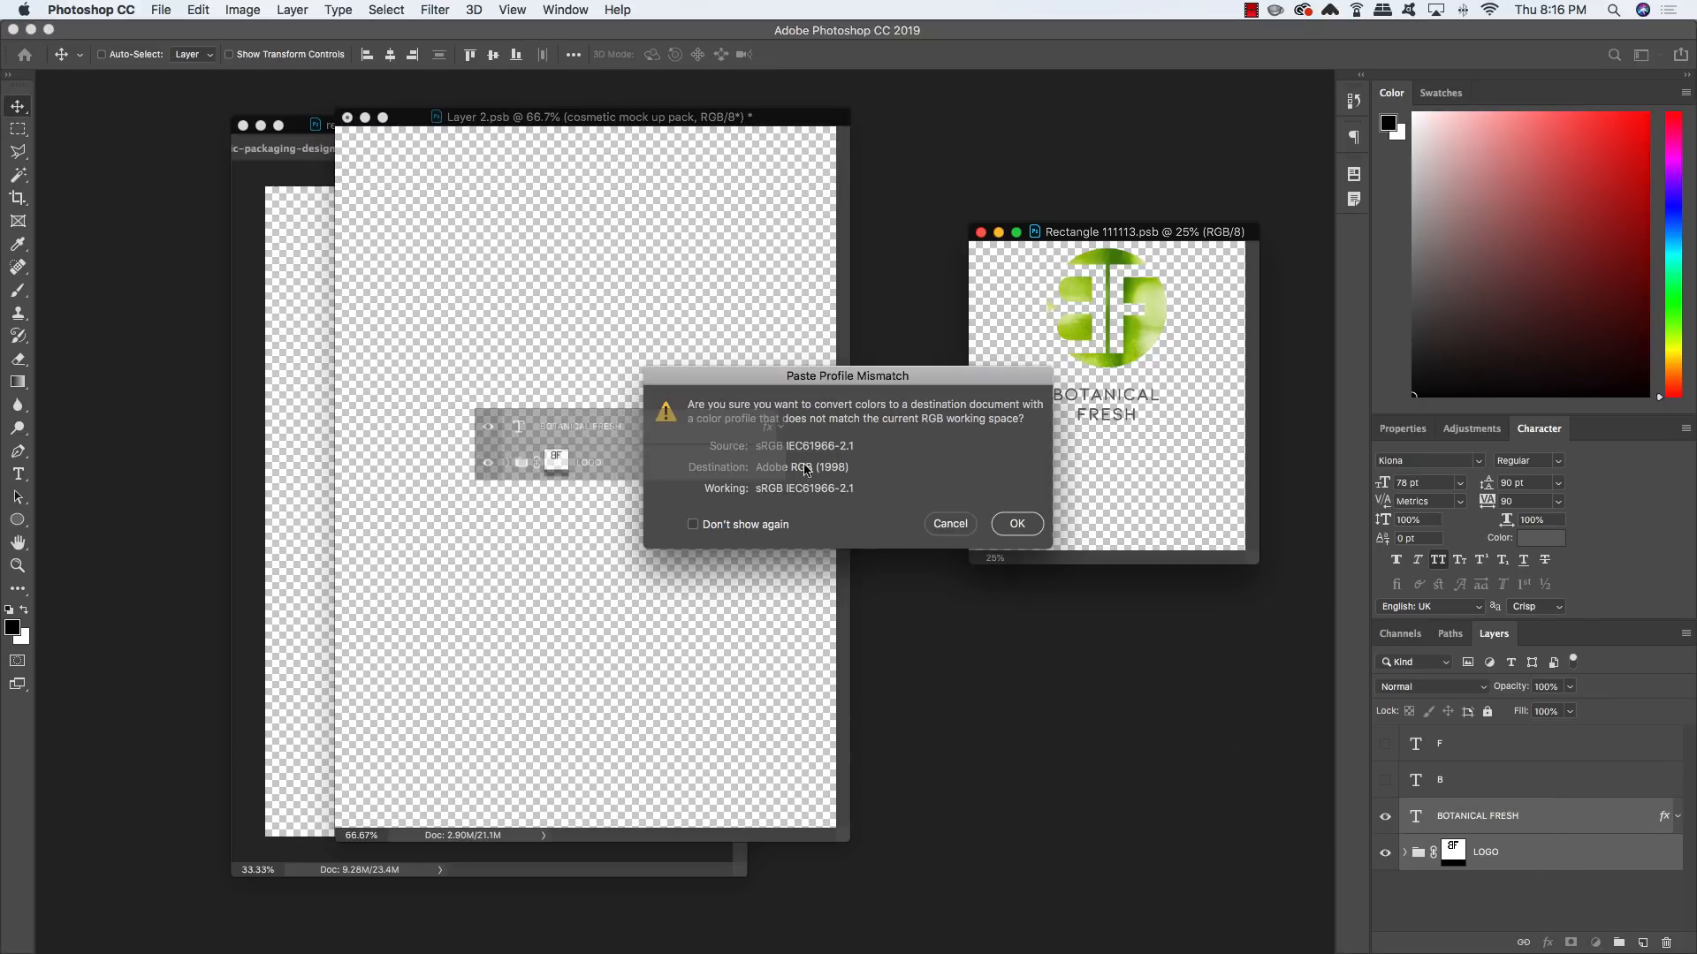
left_click(1017, 525)
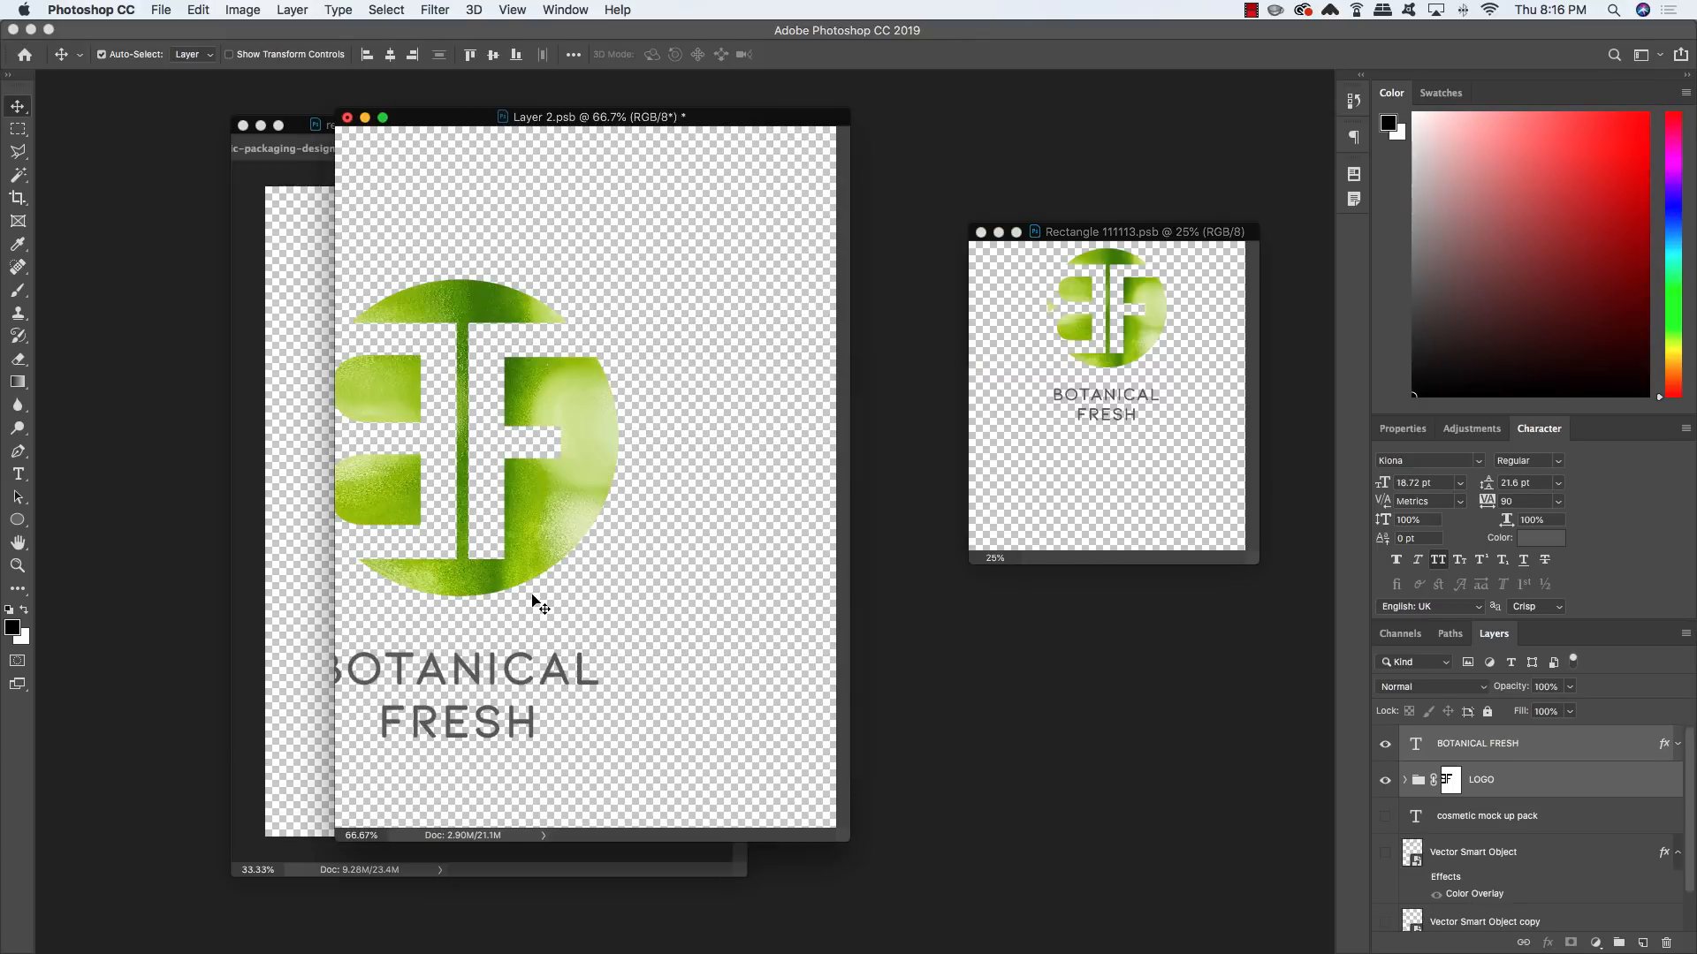
Centre the logo and brand text in the upper part of the label, move the windows clear of the roll-on bottle, and save the label
key("super+t")
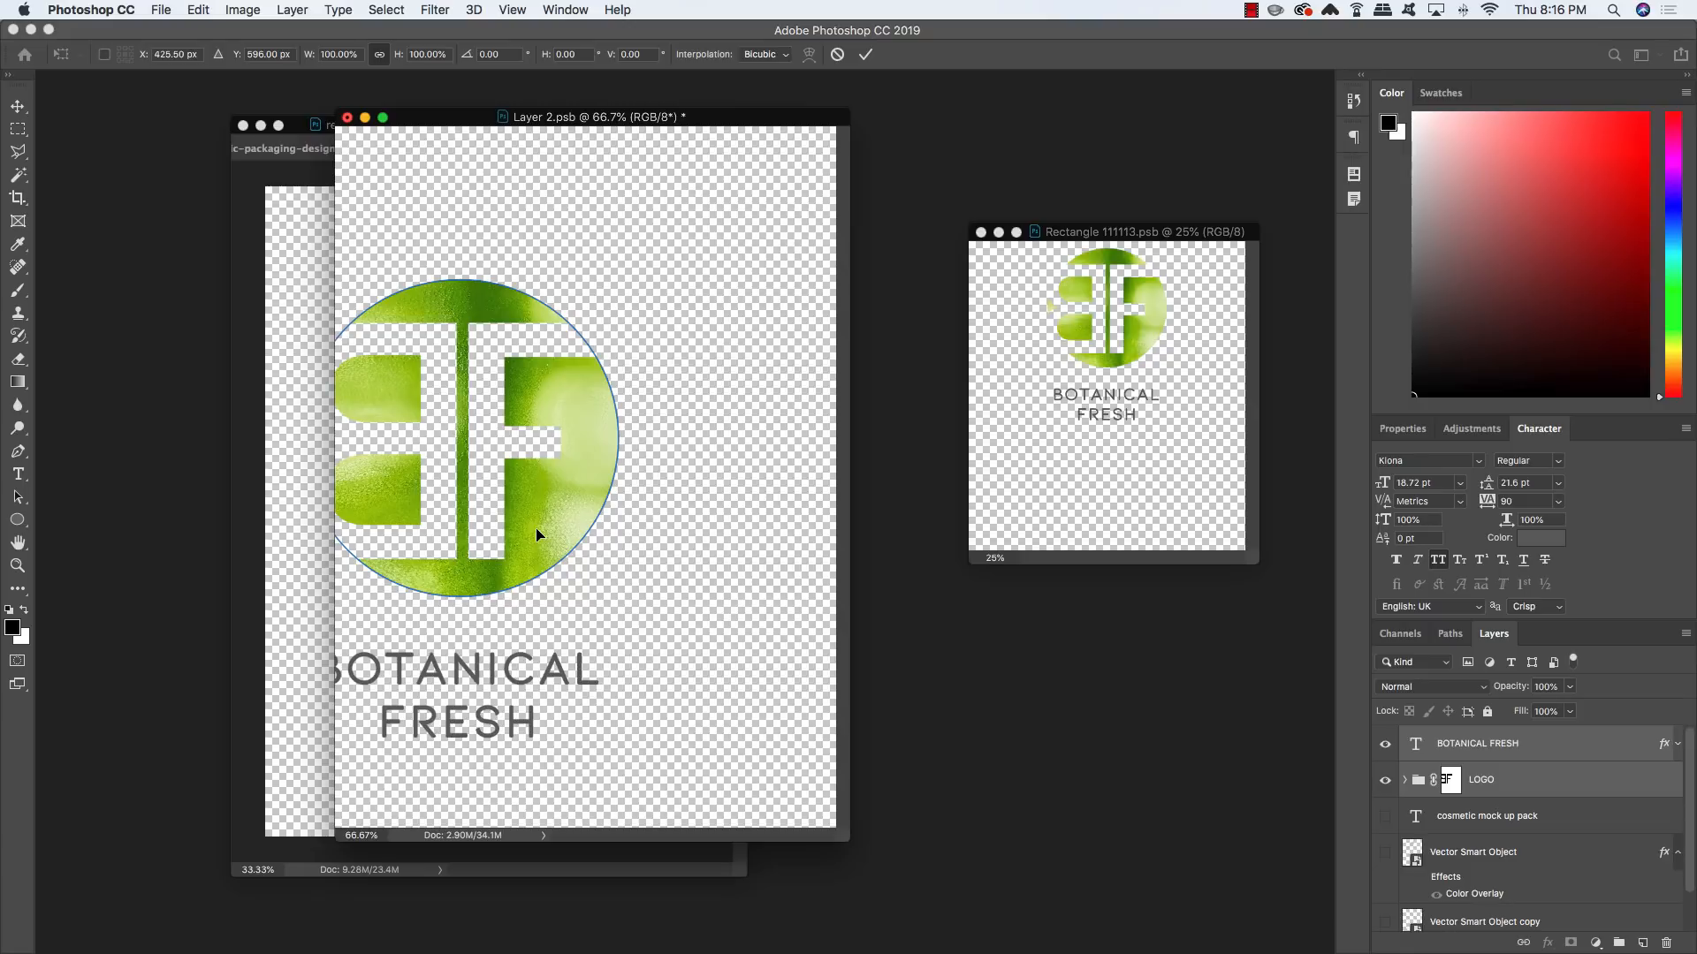
left_click_drag(536, 534, 674, 432)
key("Return")
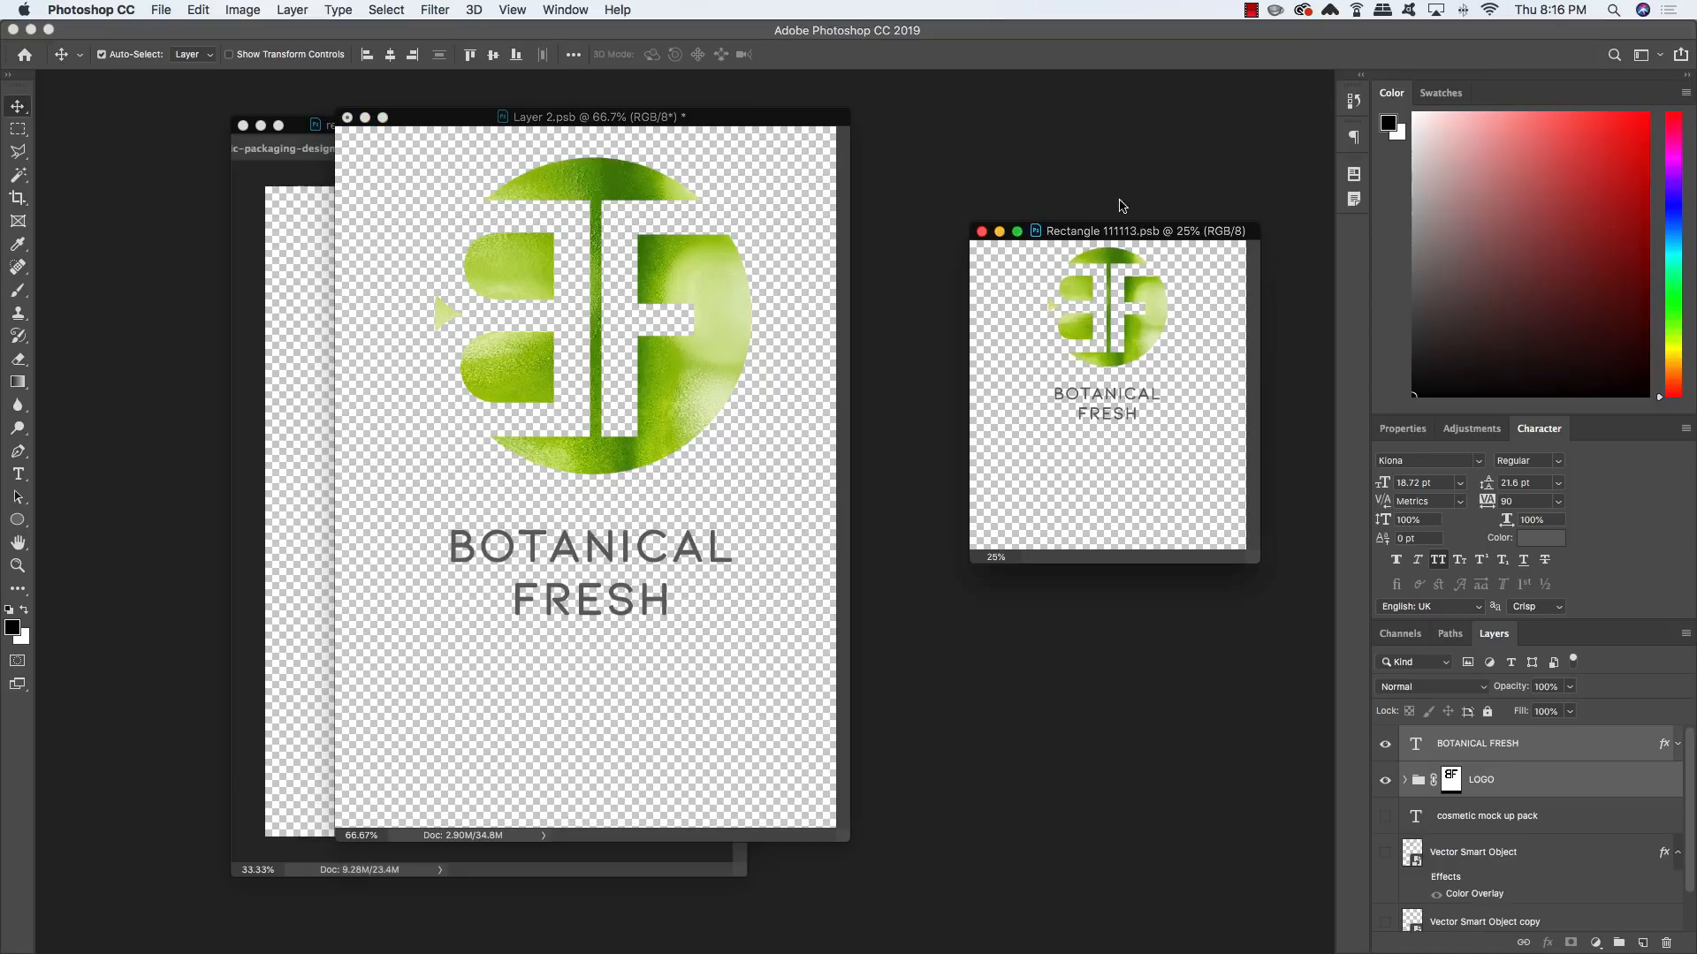
left_click_drag(1118, 232, 1202, 165)
left_click_drag(697, 119, 953, 208)
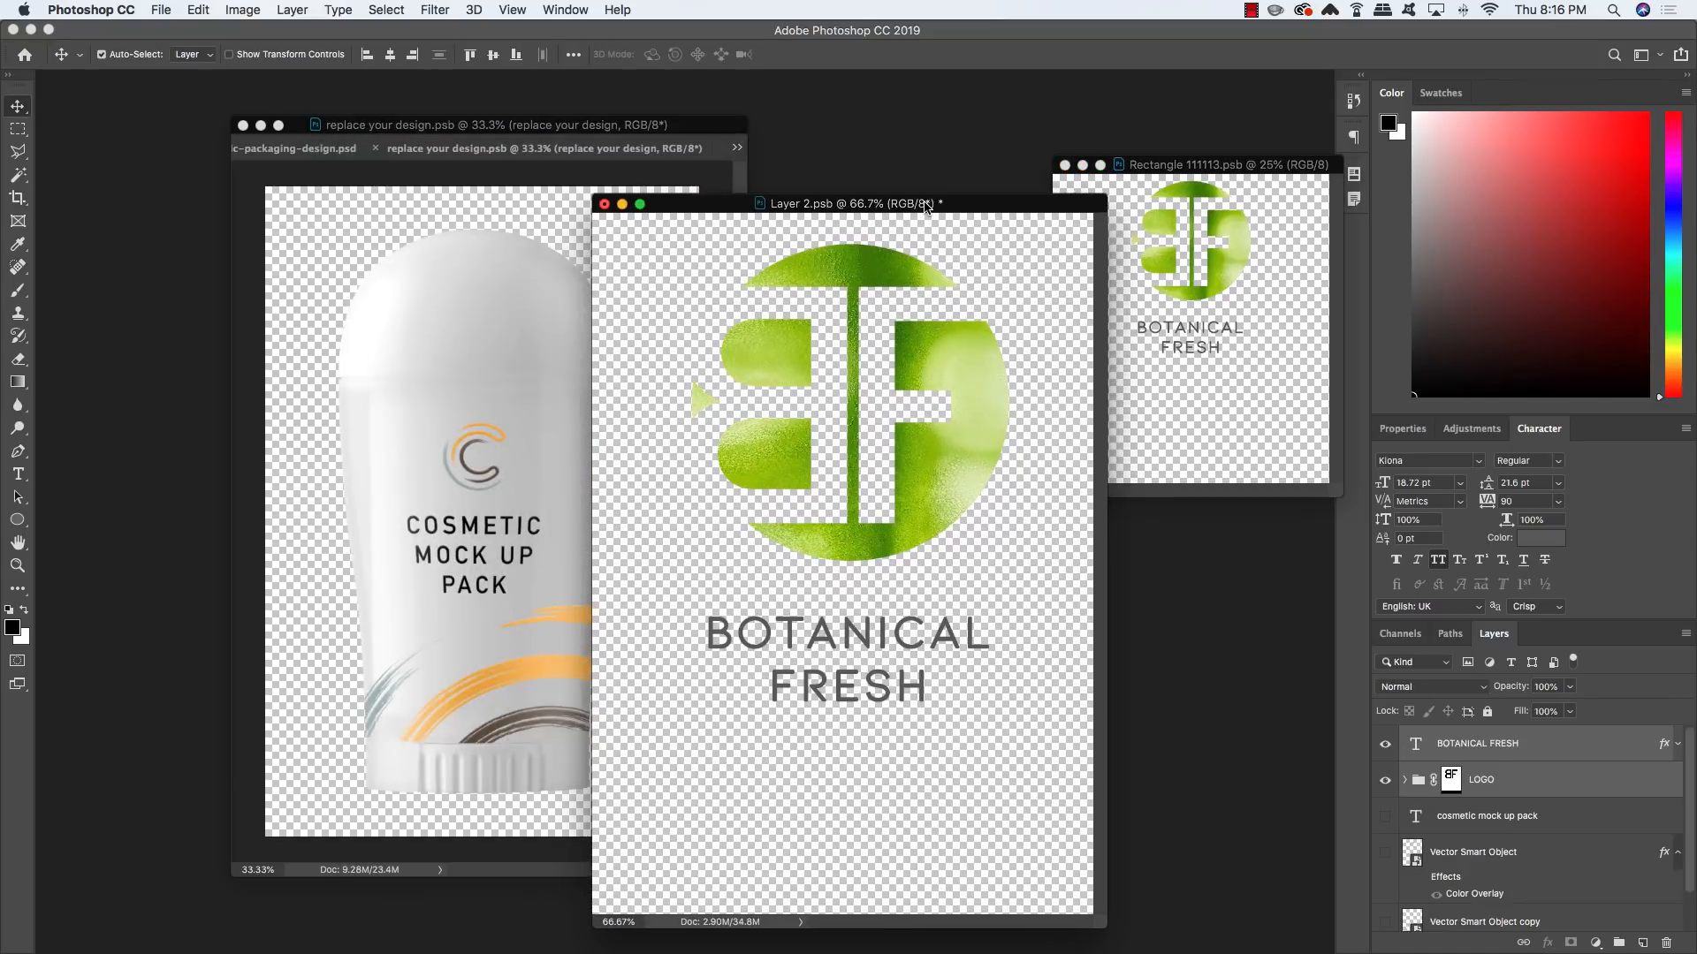
key("super+s")
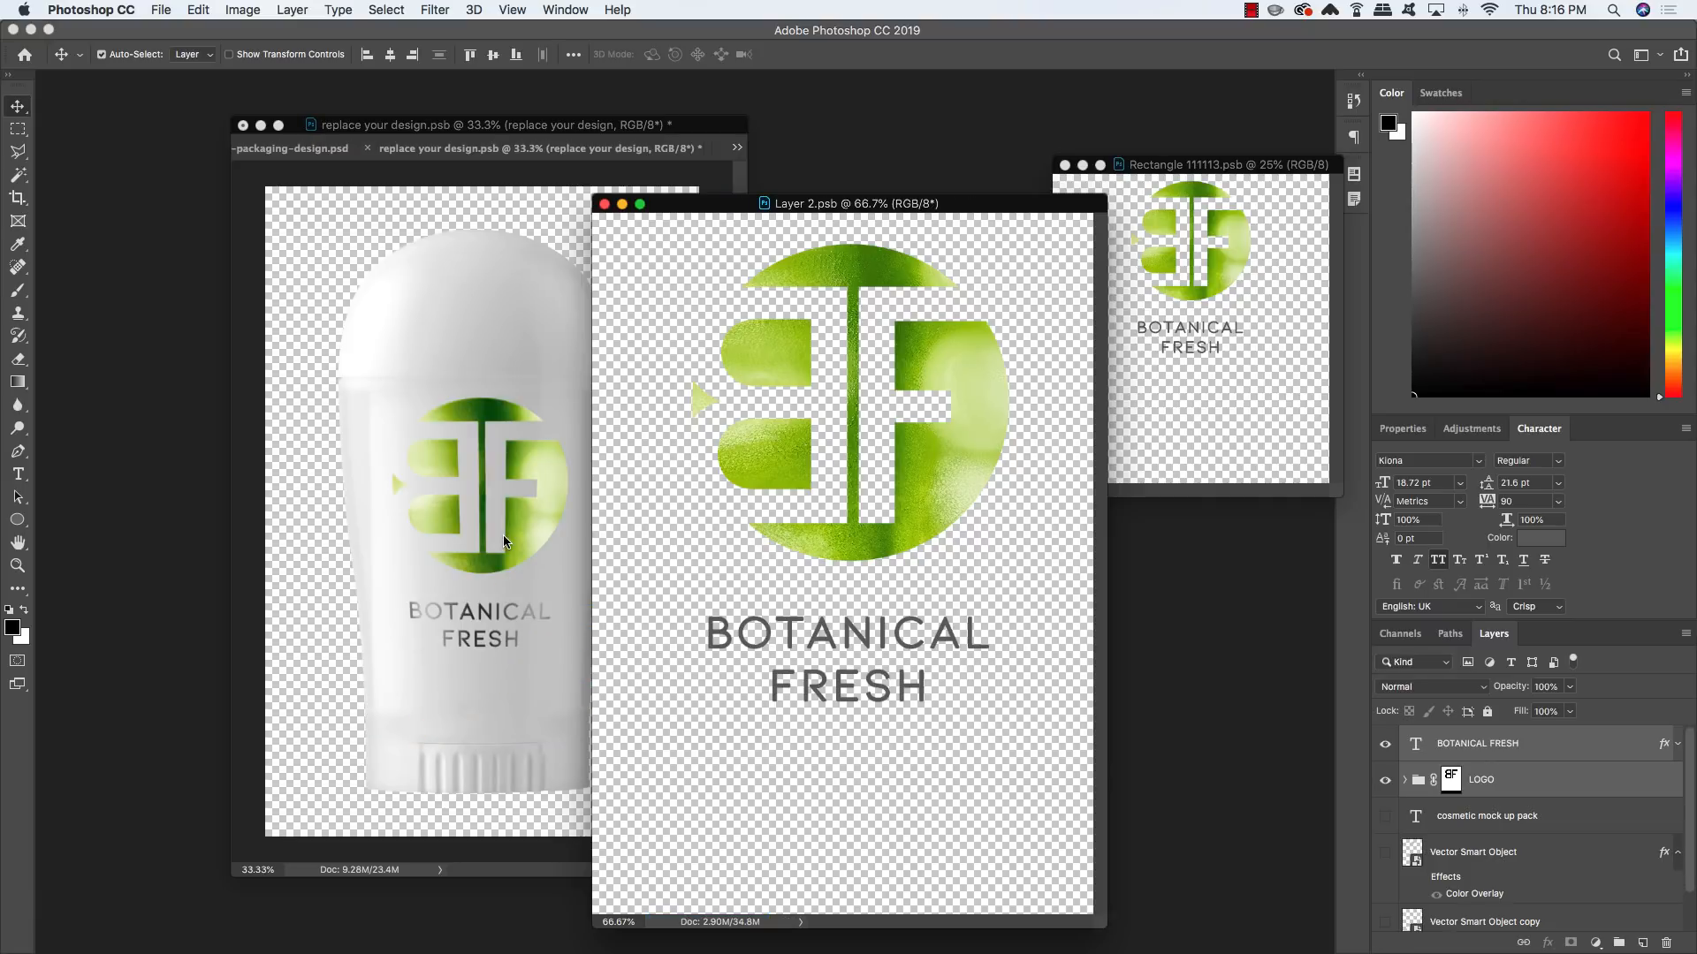
Nudge the BOTANICAL FRESH text and LOGO group downward together in the label artwork, saving to update the roll-on bottle
left_click(887, 508)
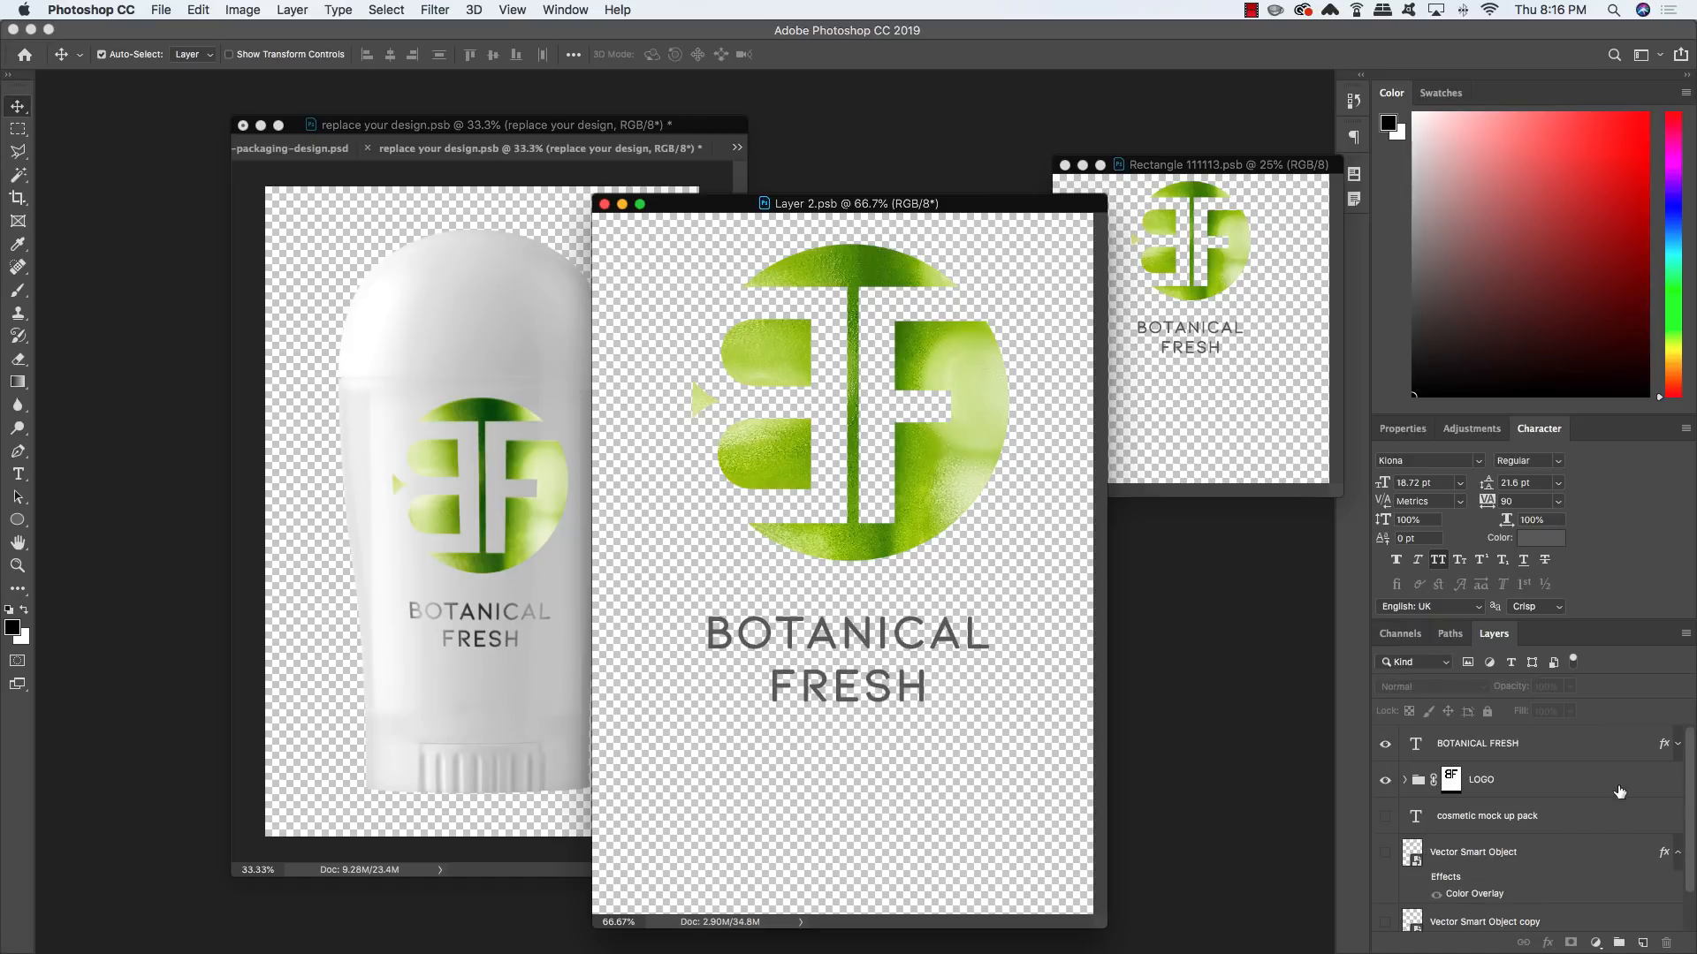
left_click(1577, 746)
left_click(1558, 788, "shift")
key("shift+Down")
key("shift+Down")
key("shift+Down")
key("shift+Down")
key("shift+Down")
key("shift+Down")
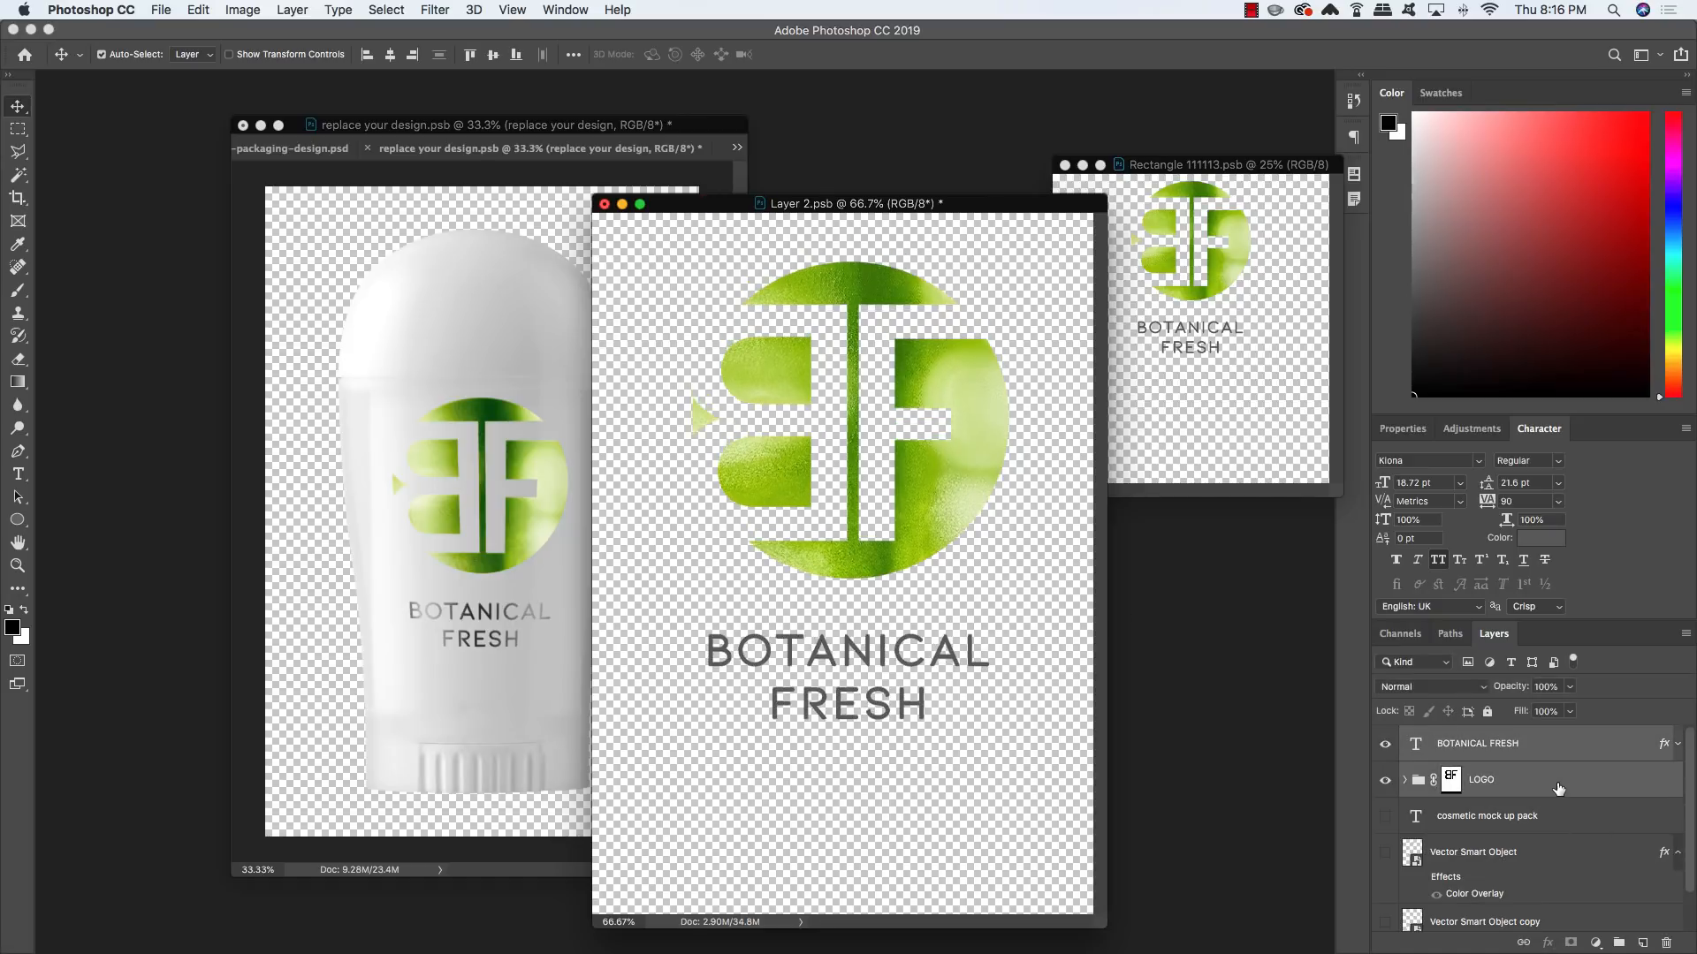
key("super+s")
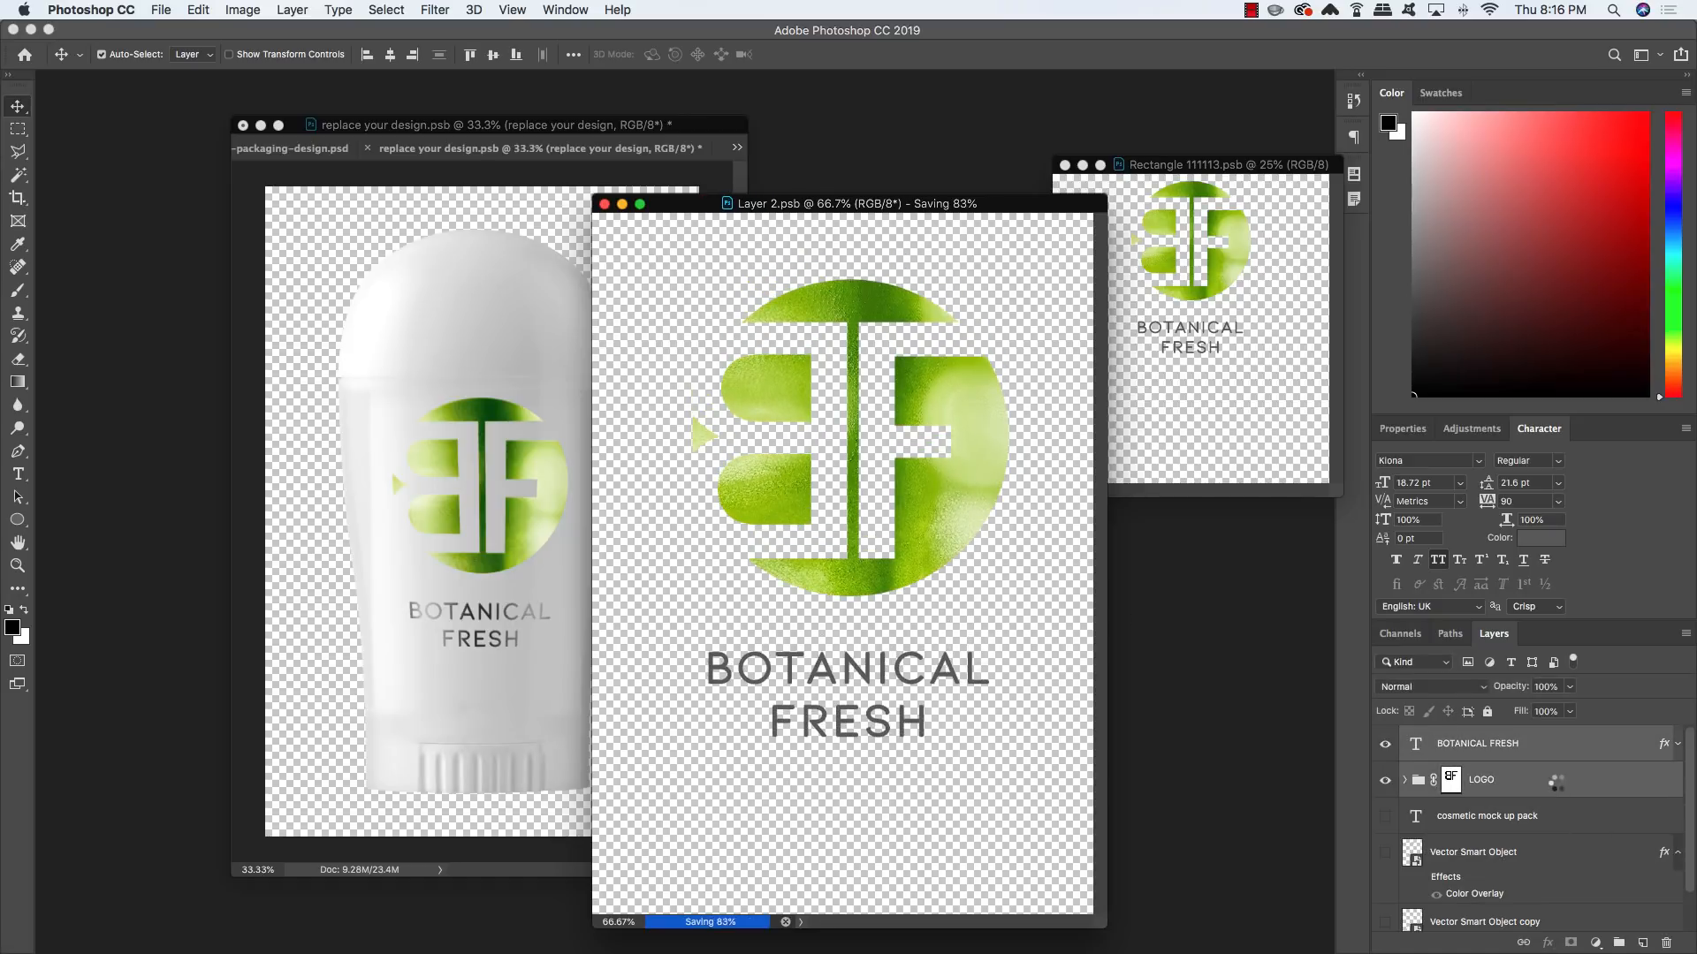
key("shift+Down")
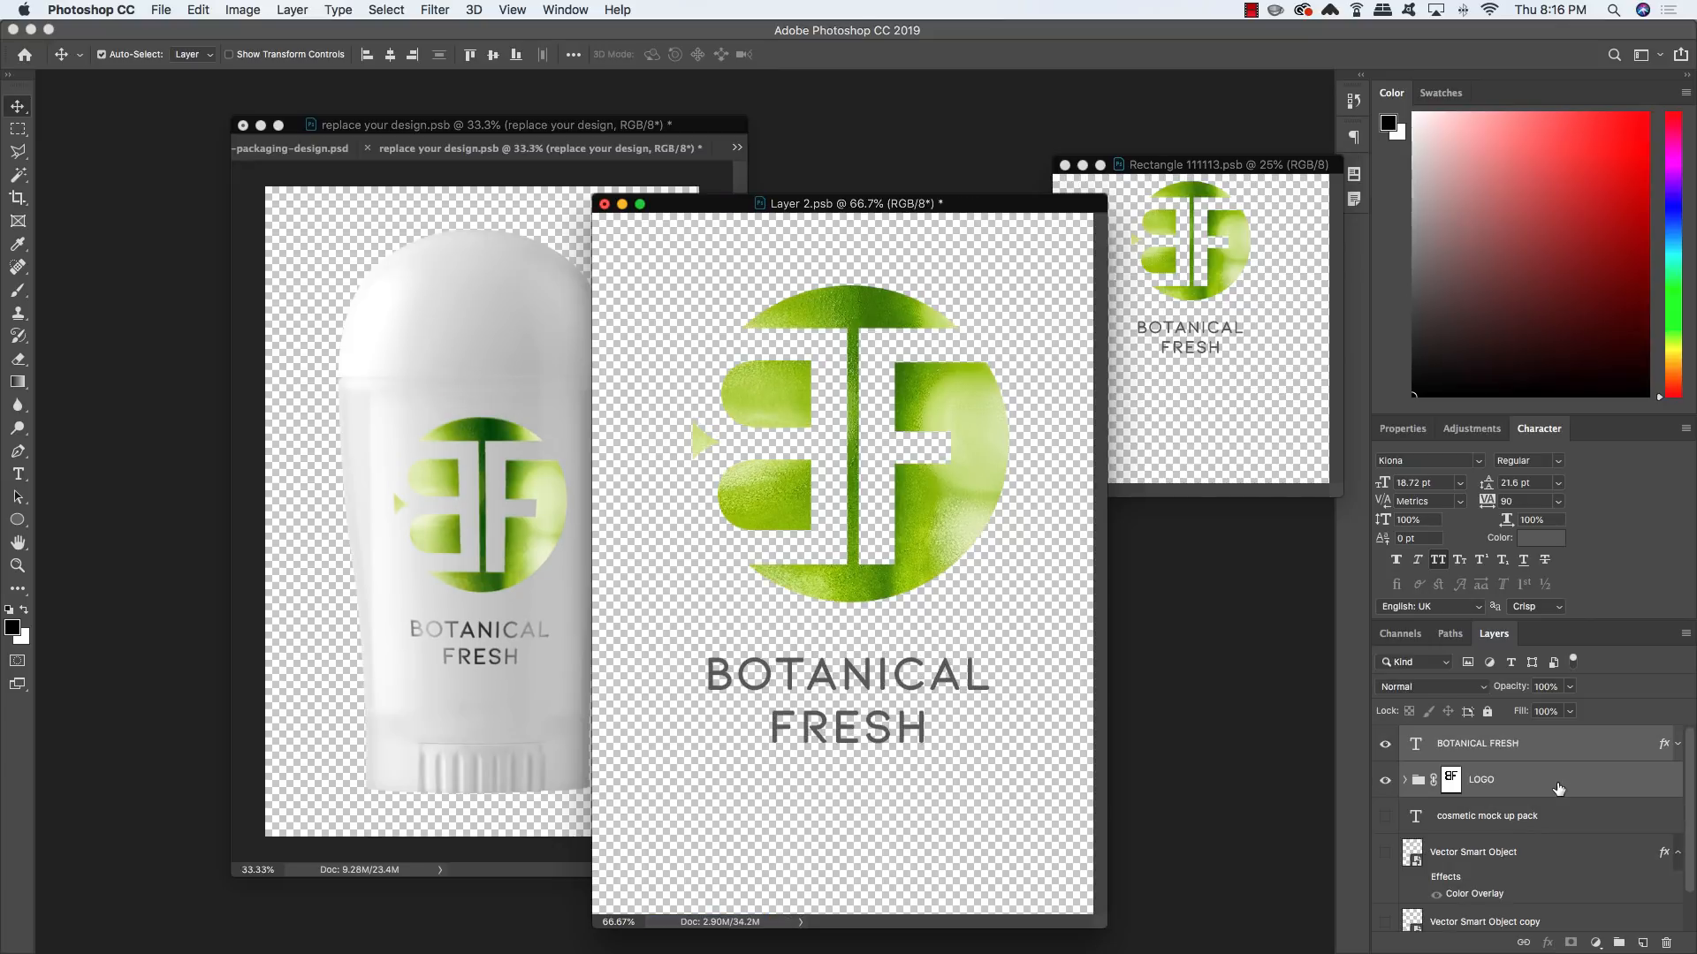
key("shift+Down")
key("super+s")
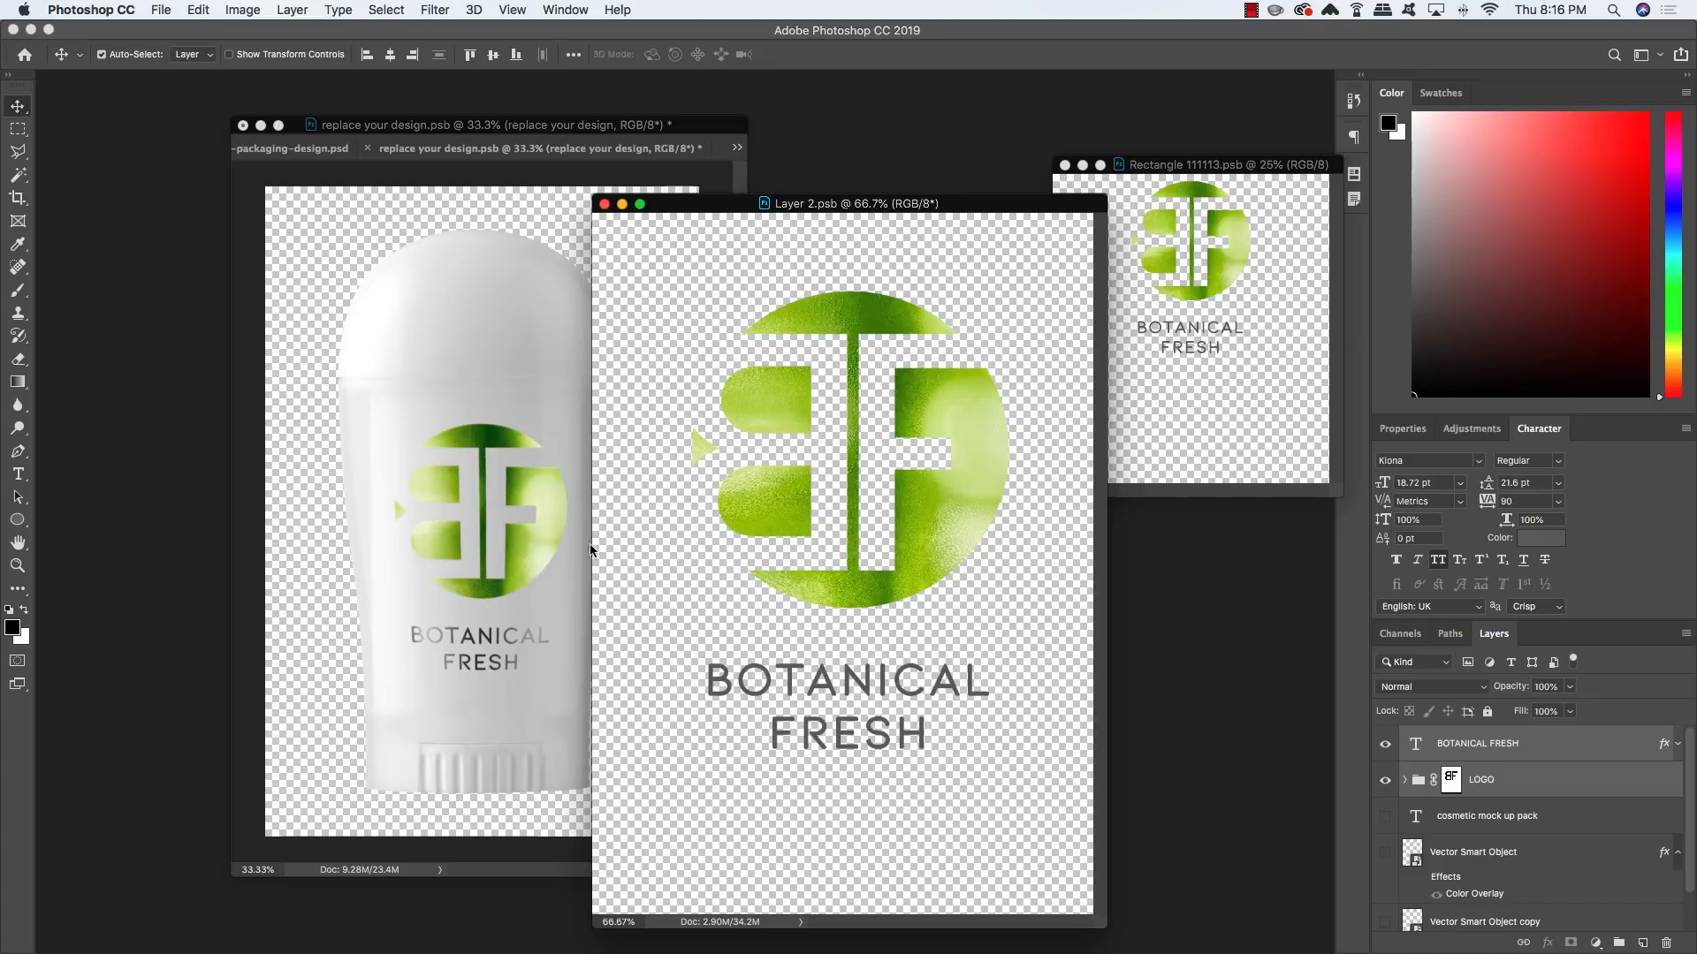
Expand the LOGO group, reposition its Fruit And Vegetables 13 image to about X 951 px, Y 402 px, and save the label
left_click_drag(836, 216, 842, 201)
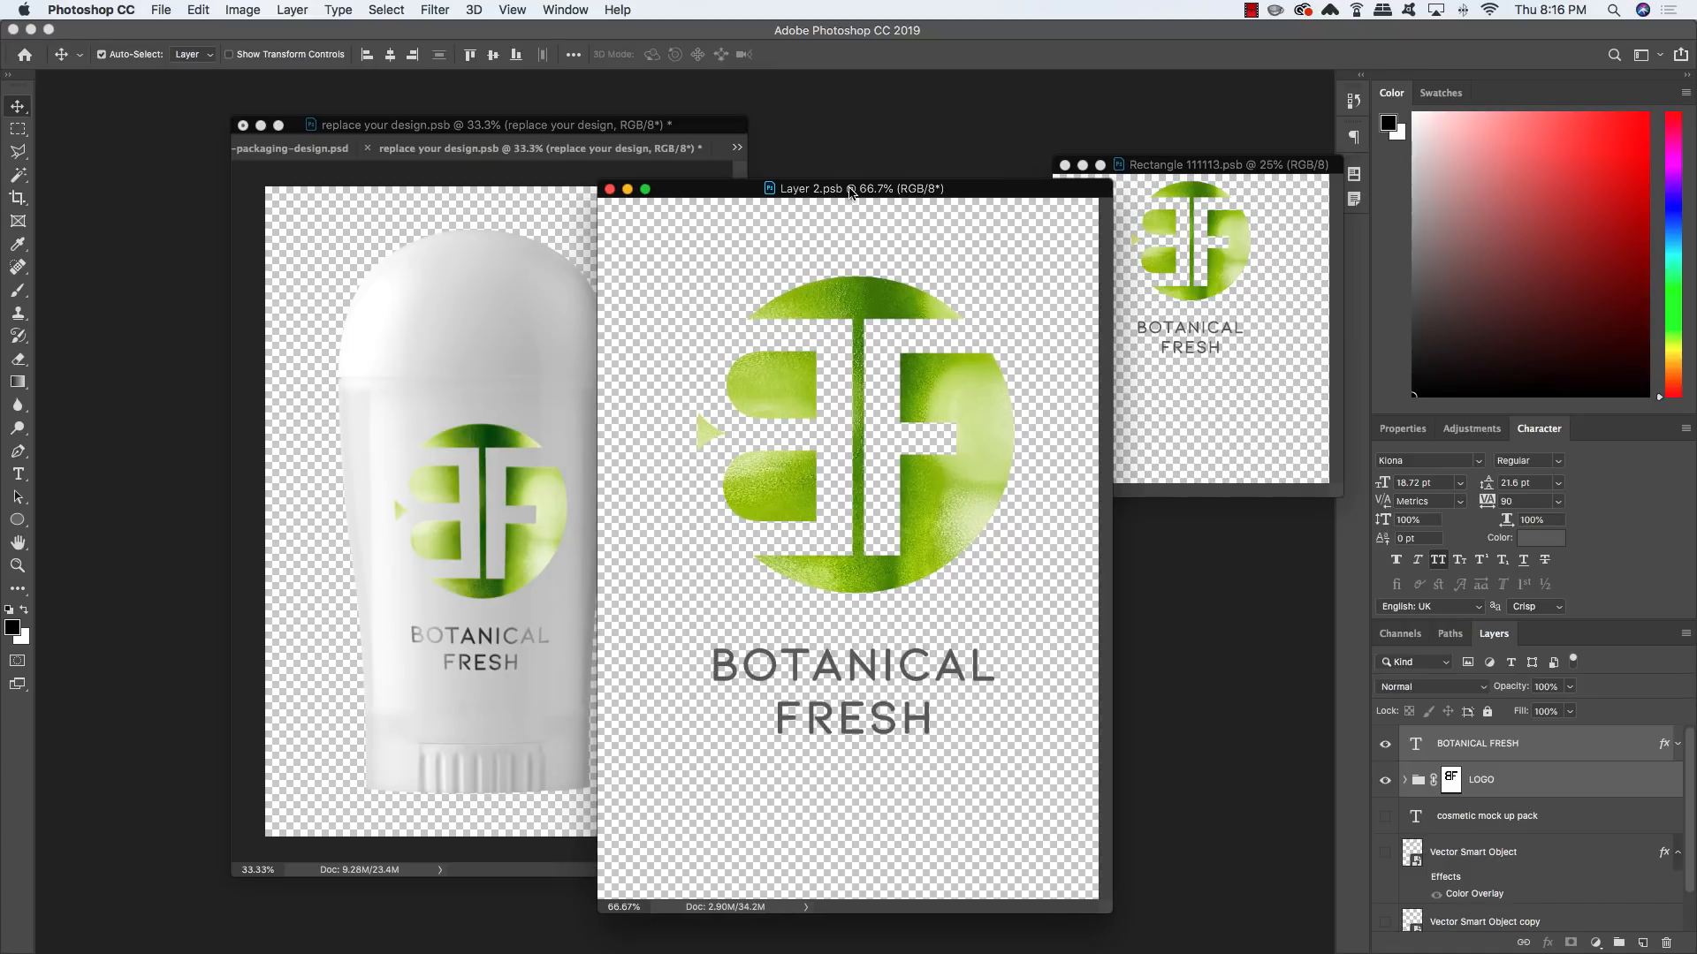
left_click(1411, 787)
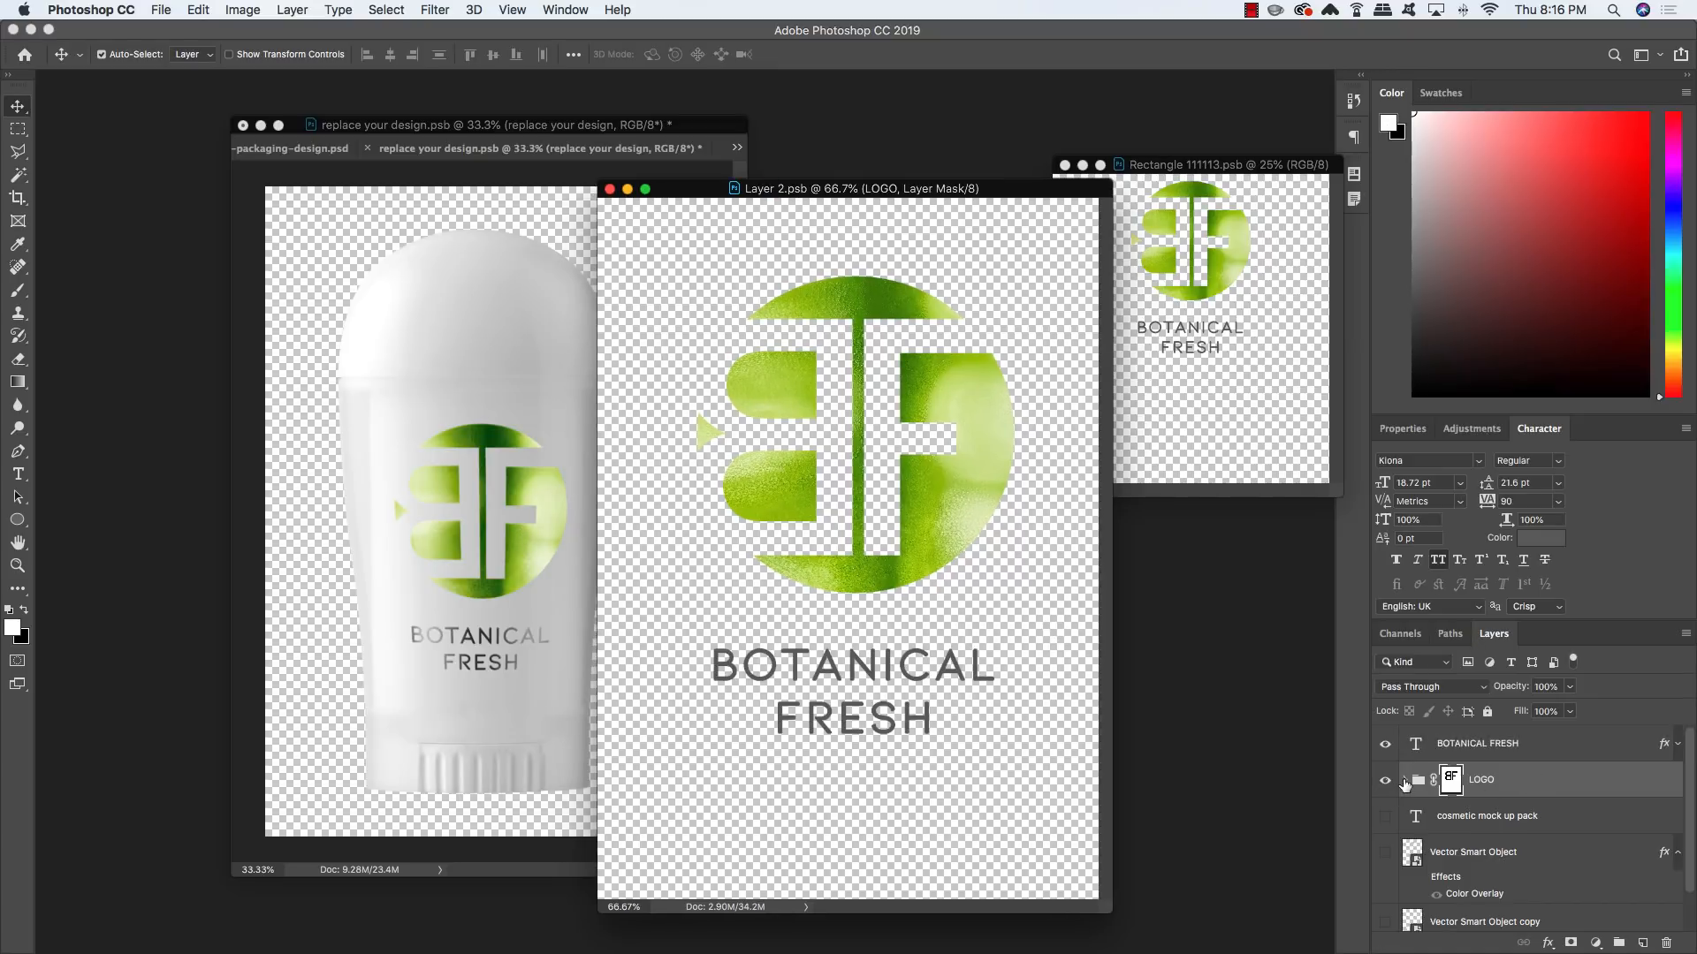
left_click(1406, 781)
left_click(1605, 822)
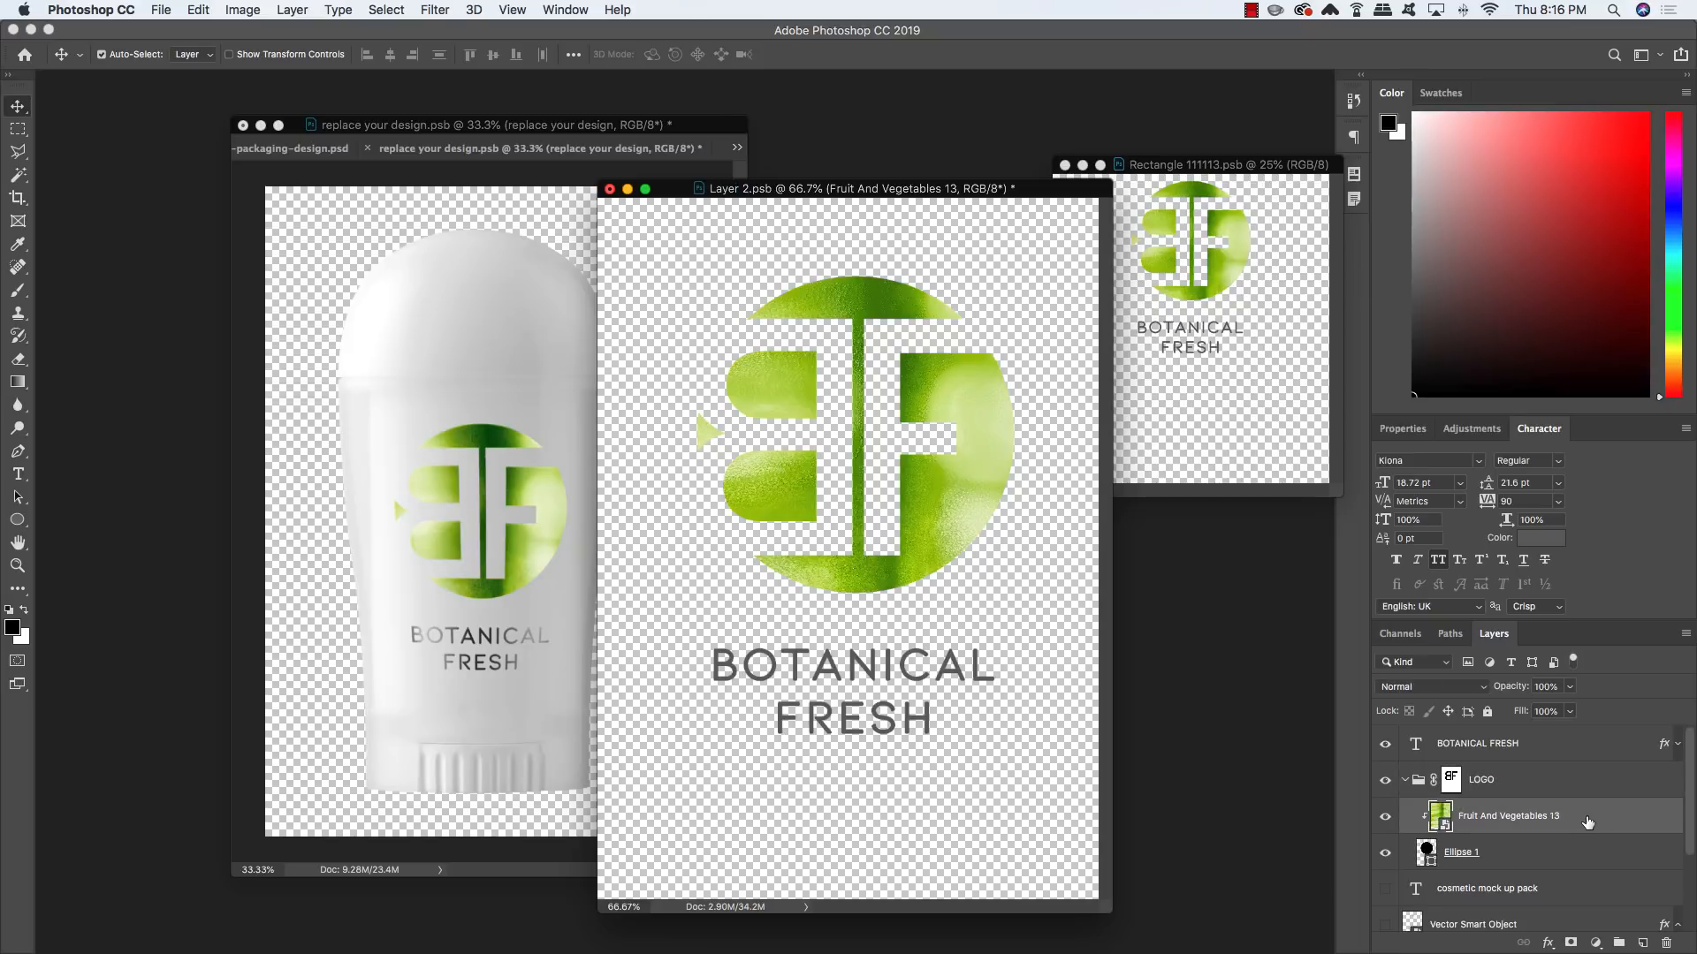
key("super+t")
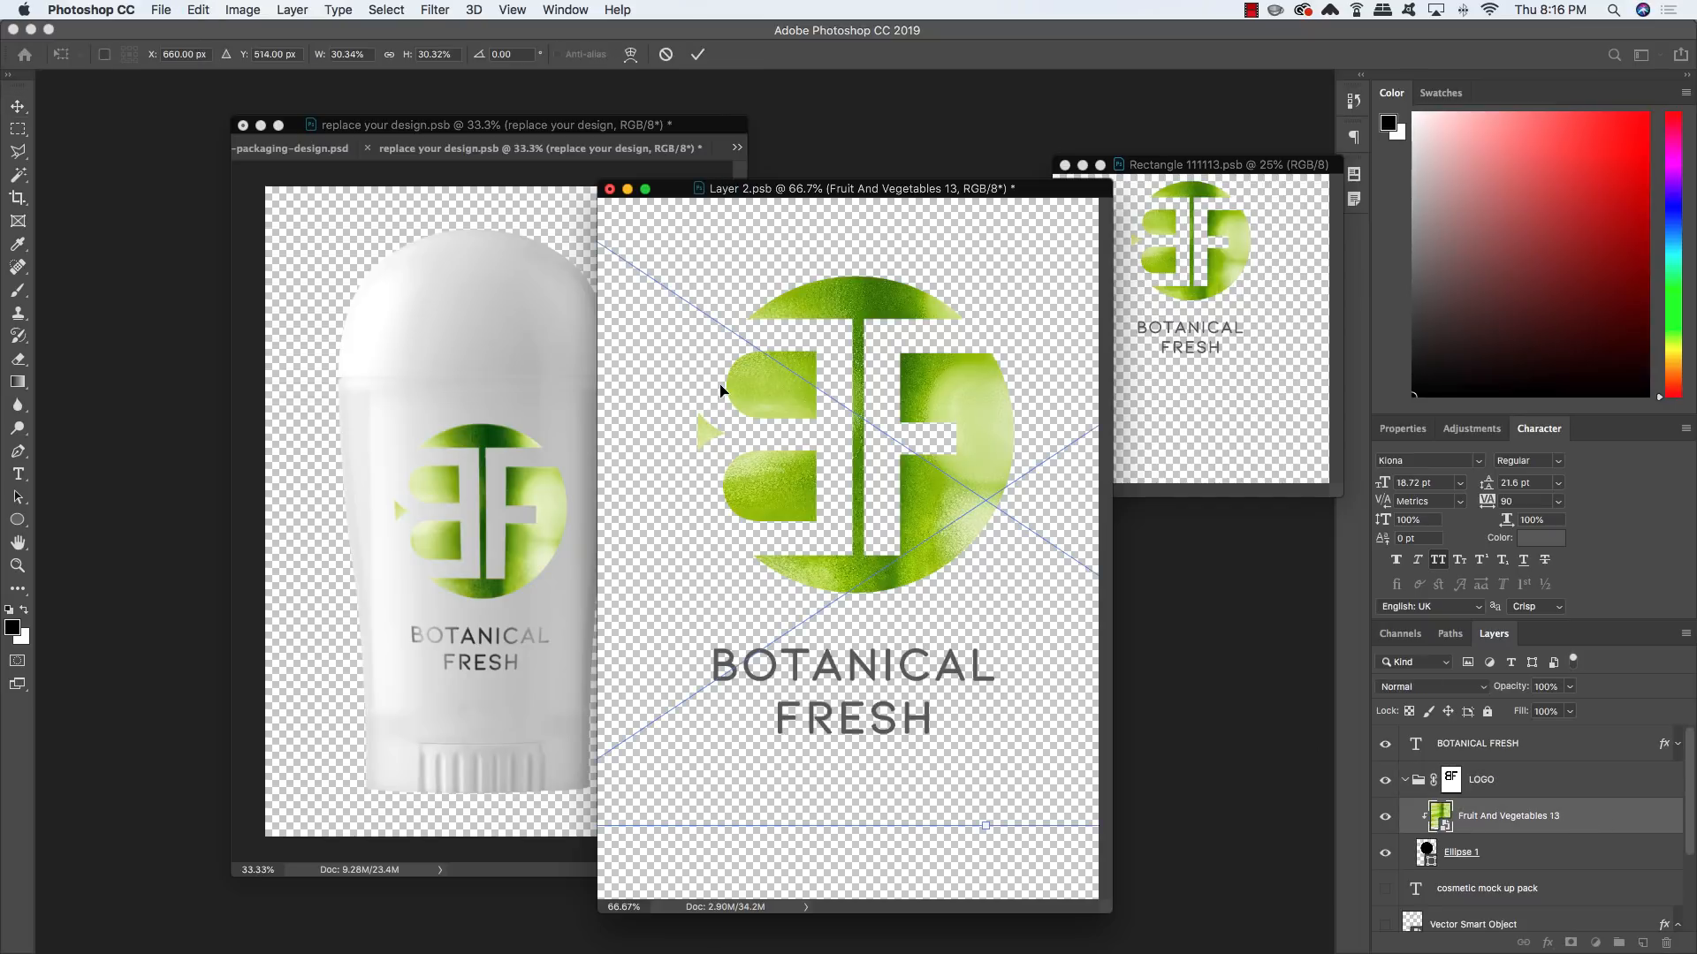
left_click_drag(725, 398, 923, 473)
left_click_drag(897, 552, 877, 433)
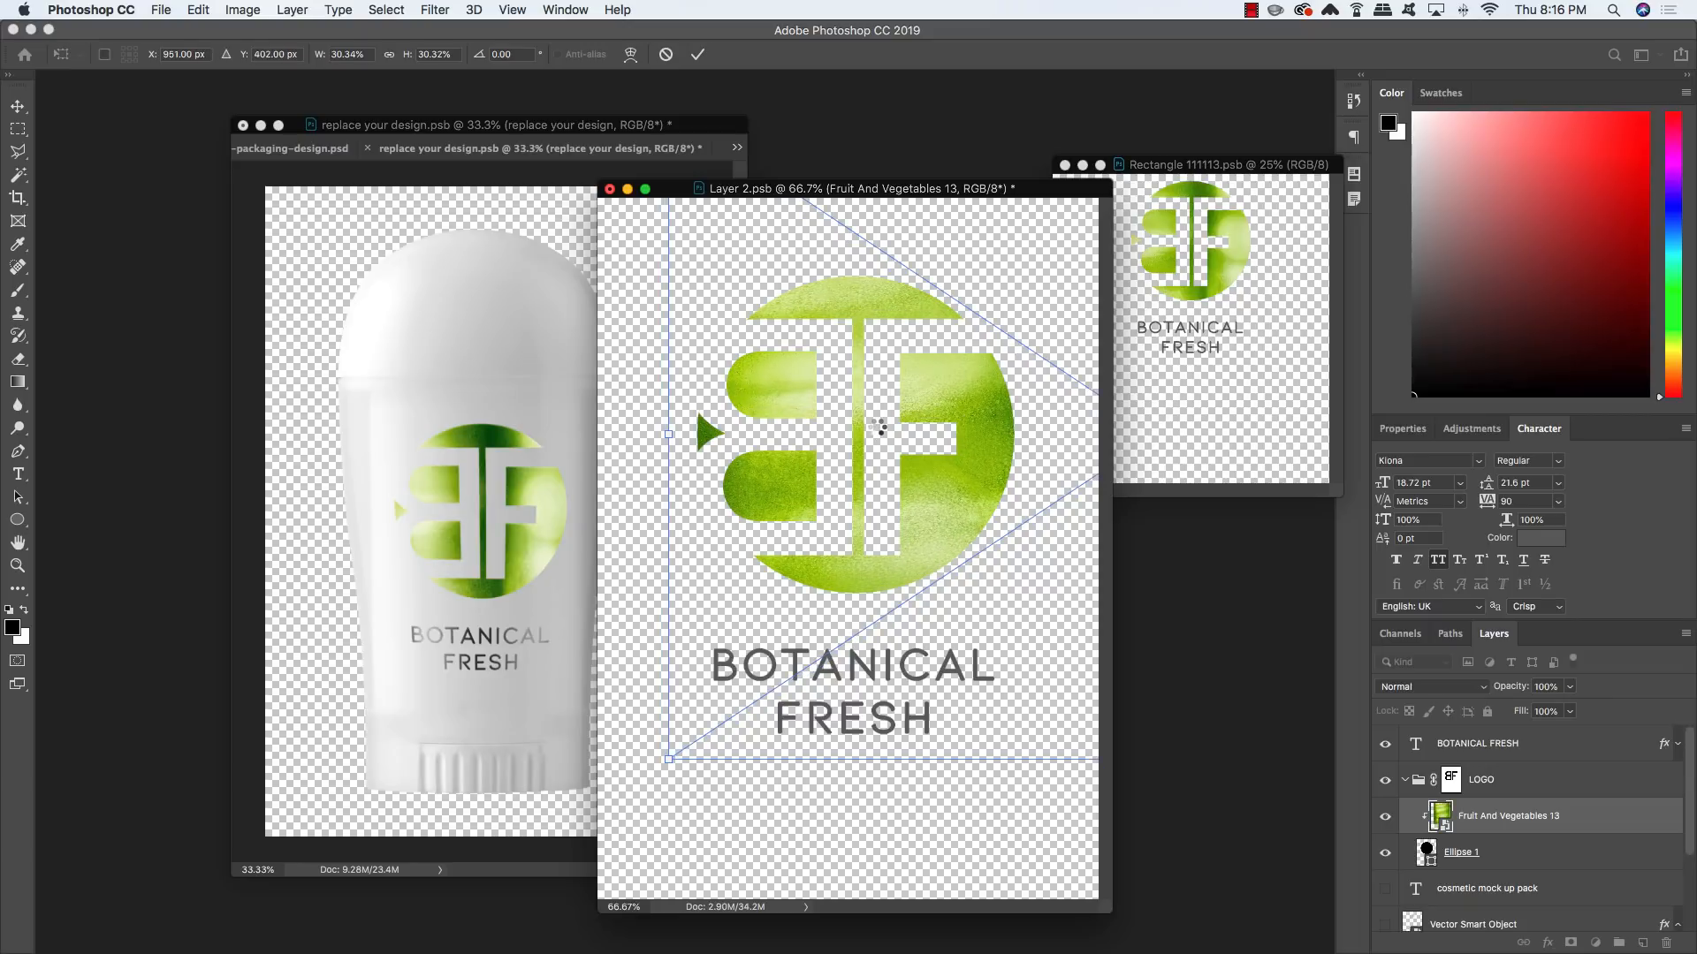
key("Return")
key("super+s")
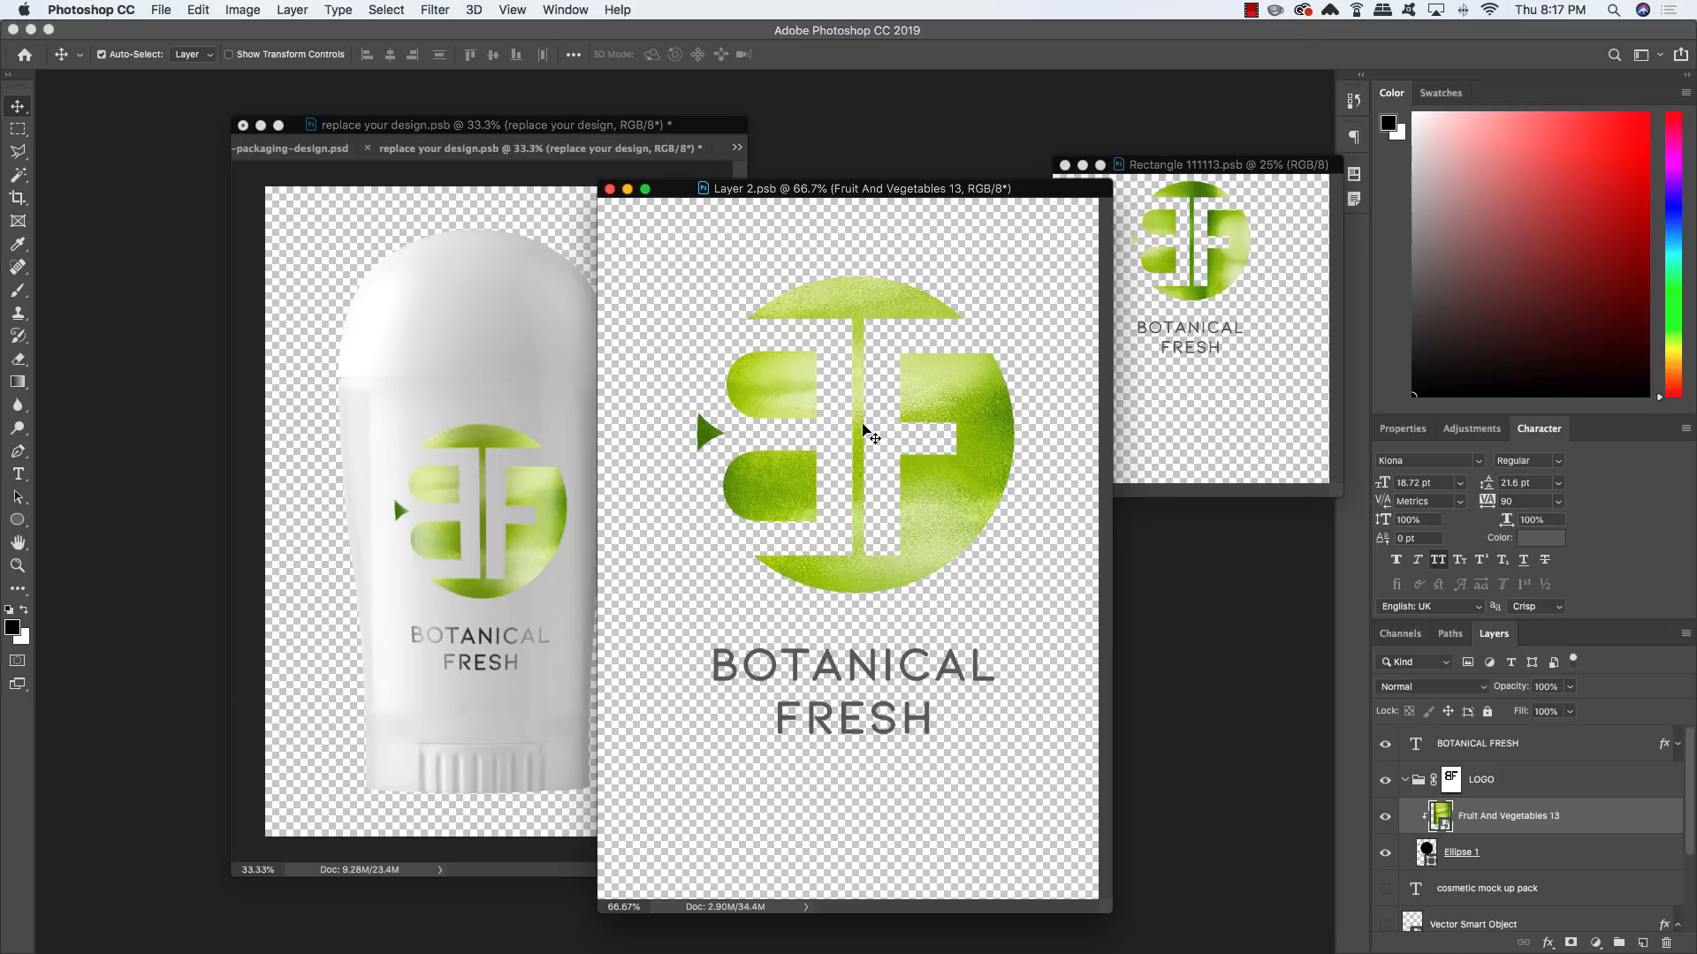
Scale the Fruit And Vegetables 13 image to about 43%, reposition it to about X 684 px, Y 428 px, and save the label
key("super+t")
left_click_drag(862, 358, 757, 473)
left_click_drag(962, 419, 623, 458)
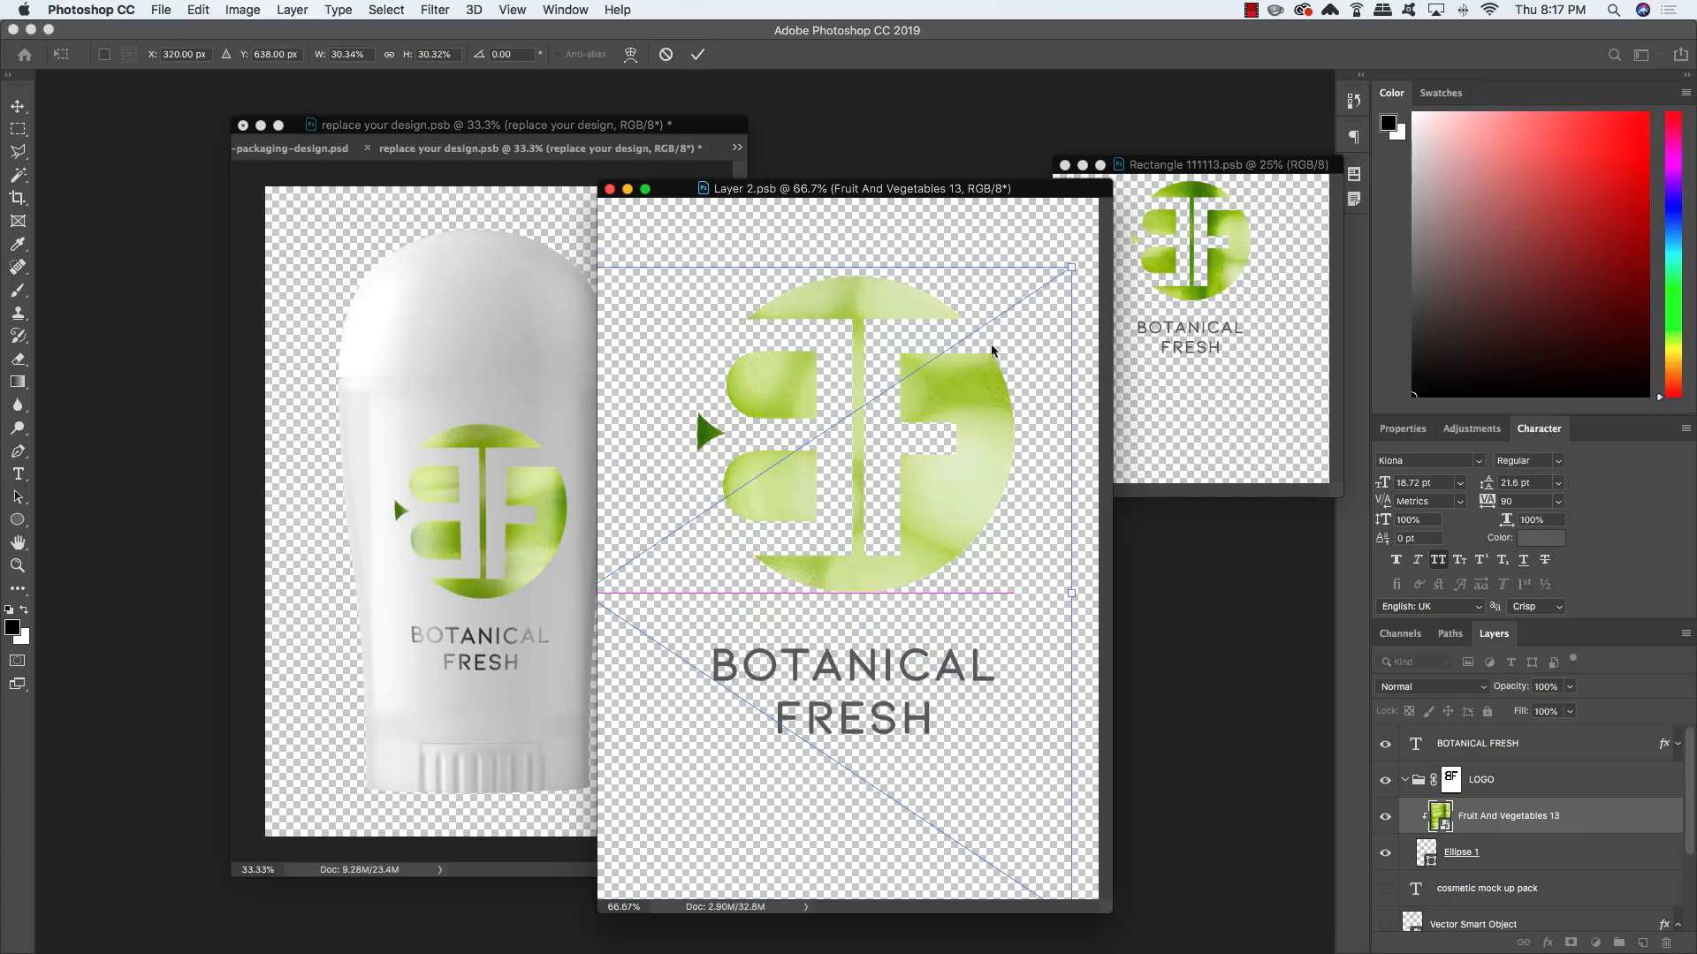
left_click_drag(1072, 267, 1264, 109)
scroll(841, 443, "down", 3)
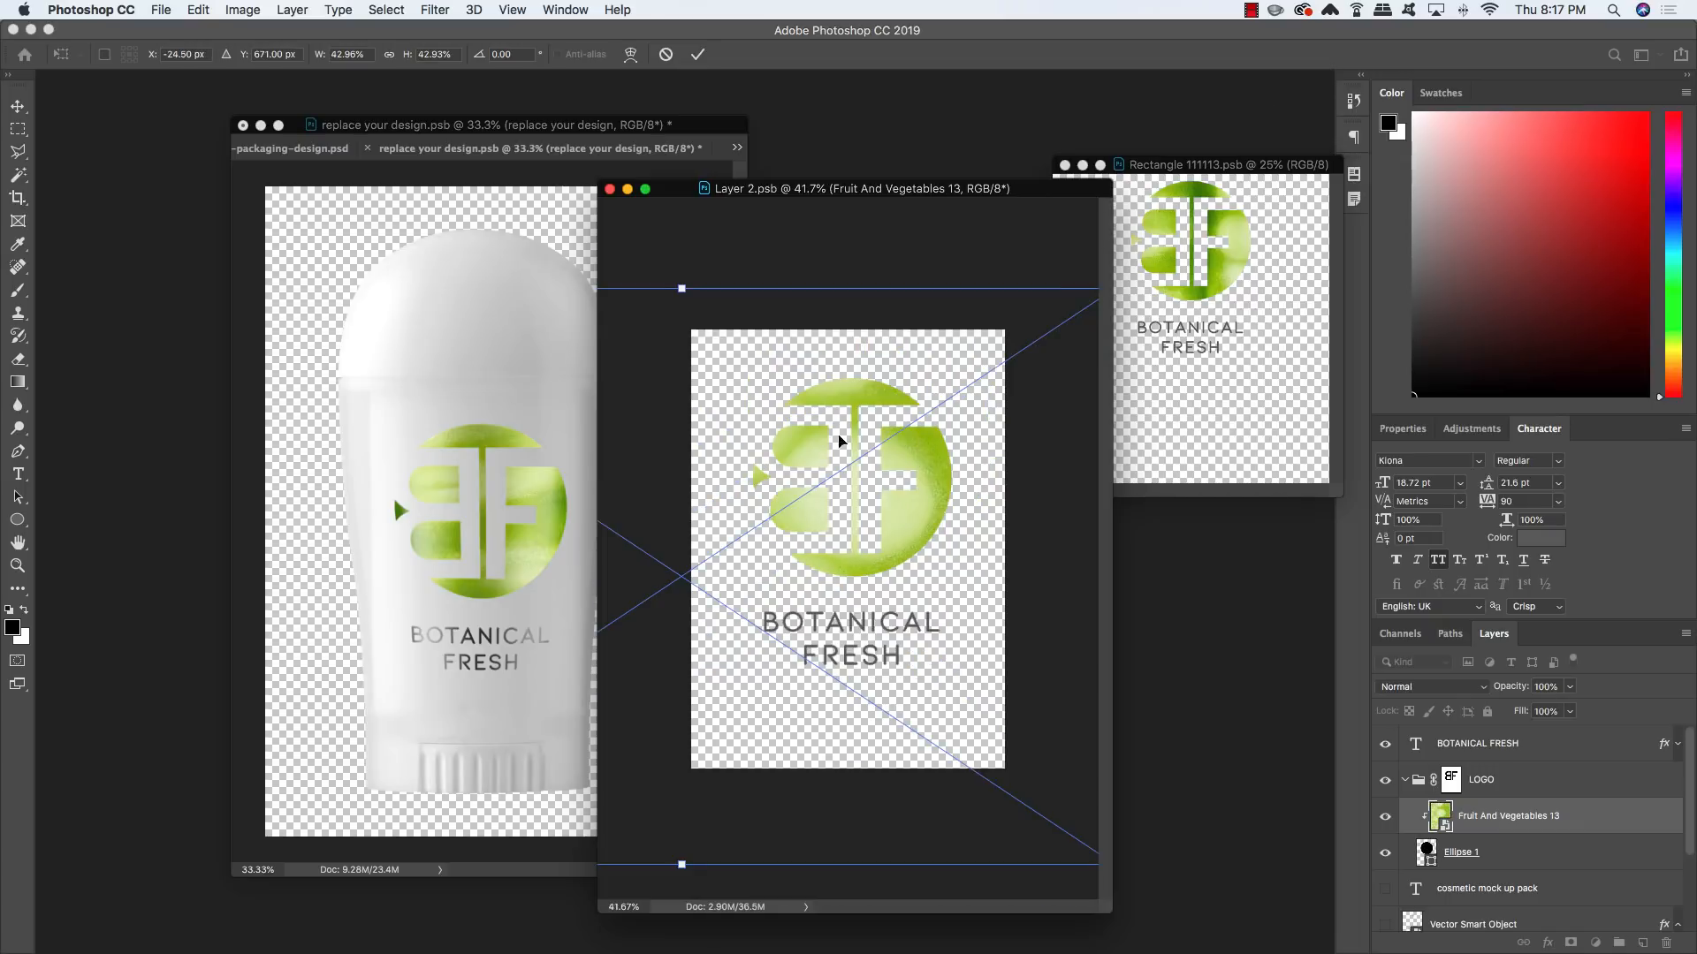
left_click_drag(862, 454, 922, 683)
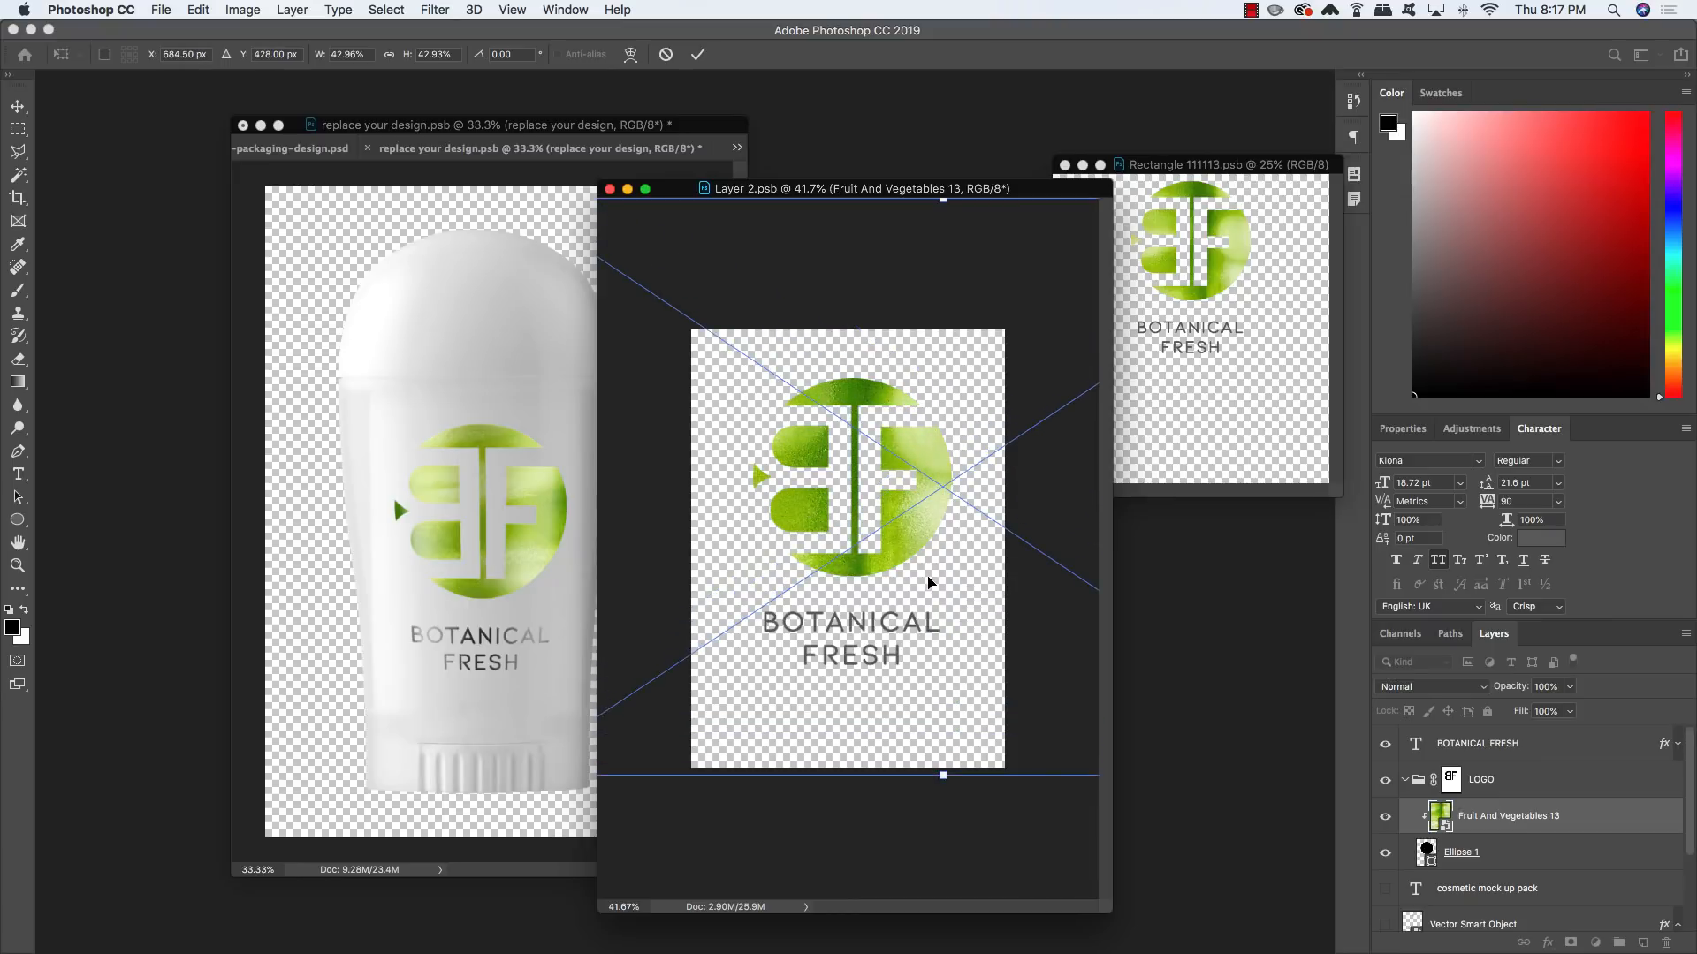
key("Return")
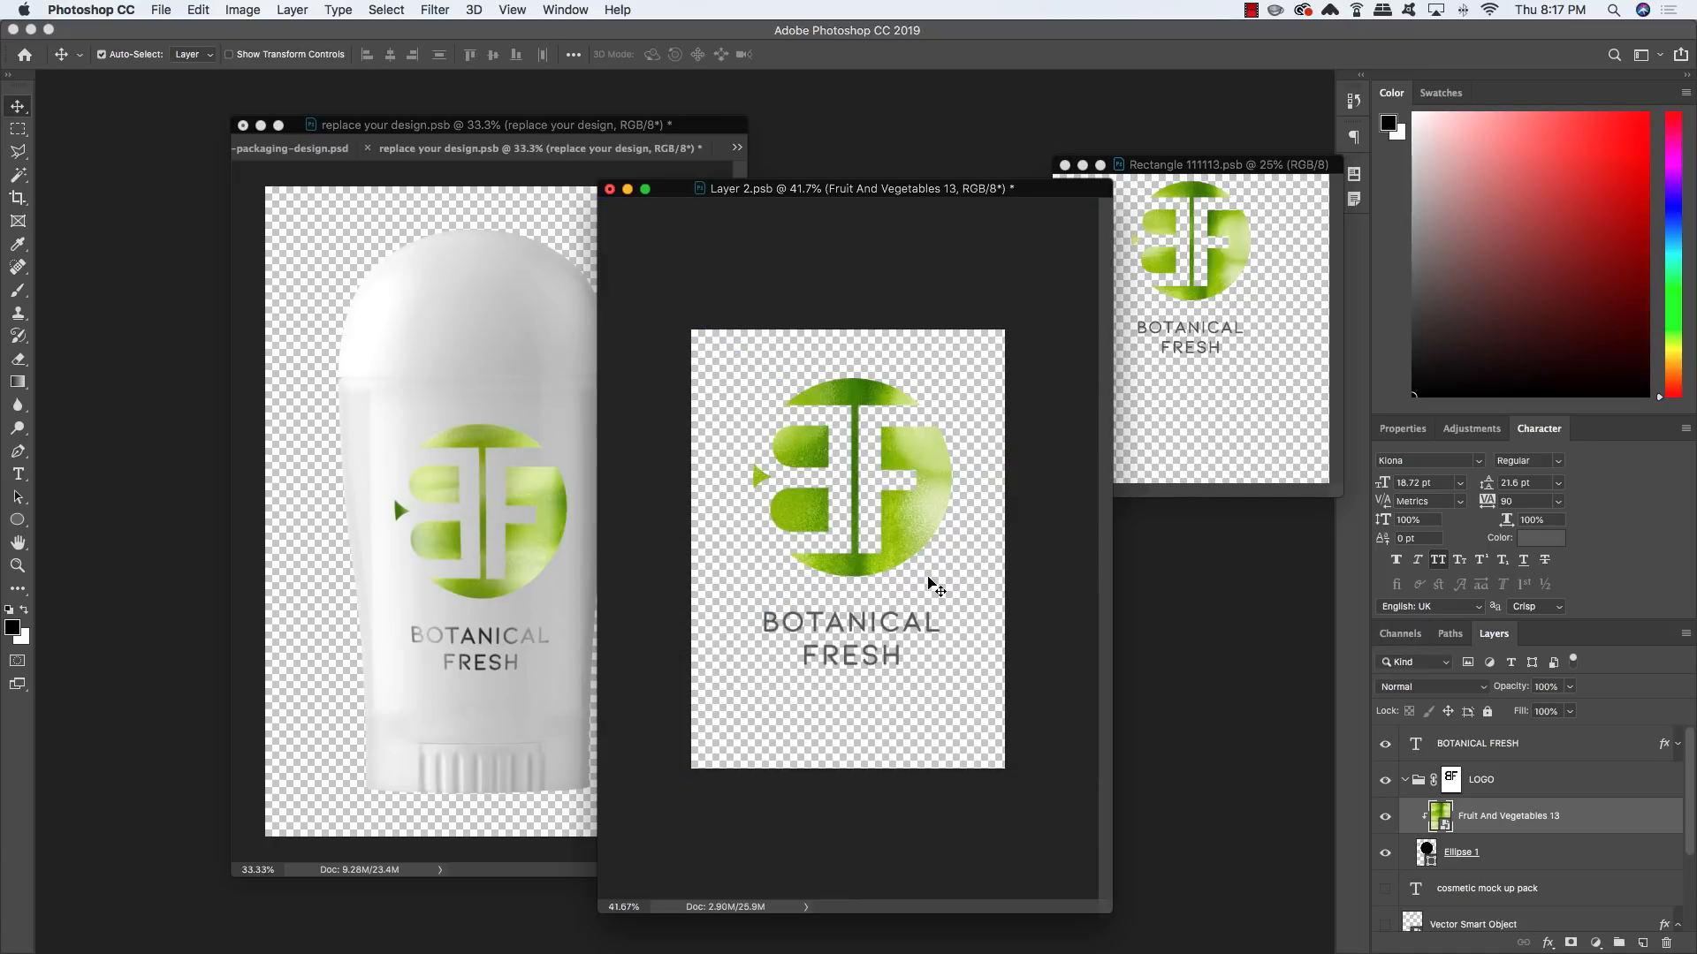
key("super+s")
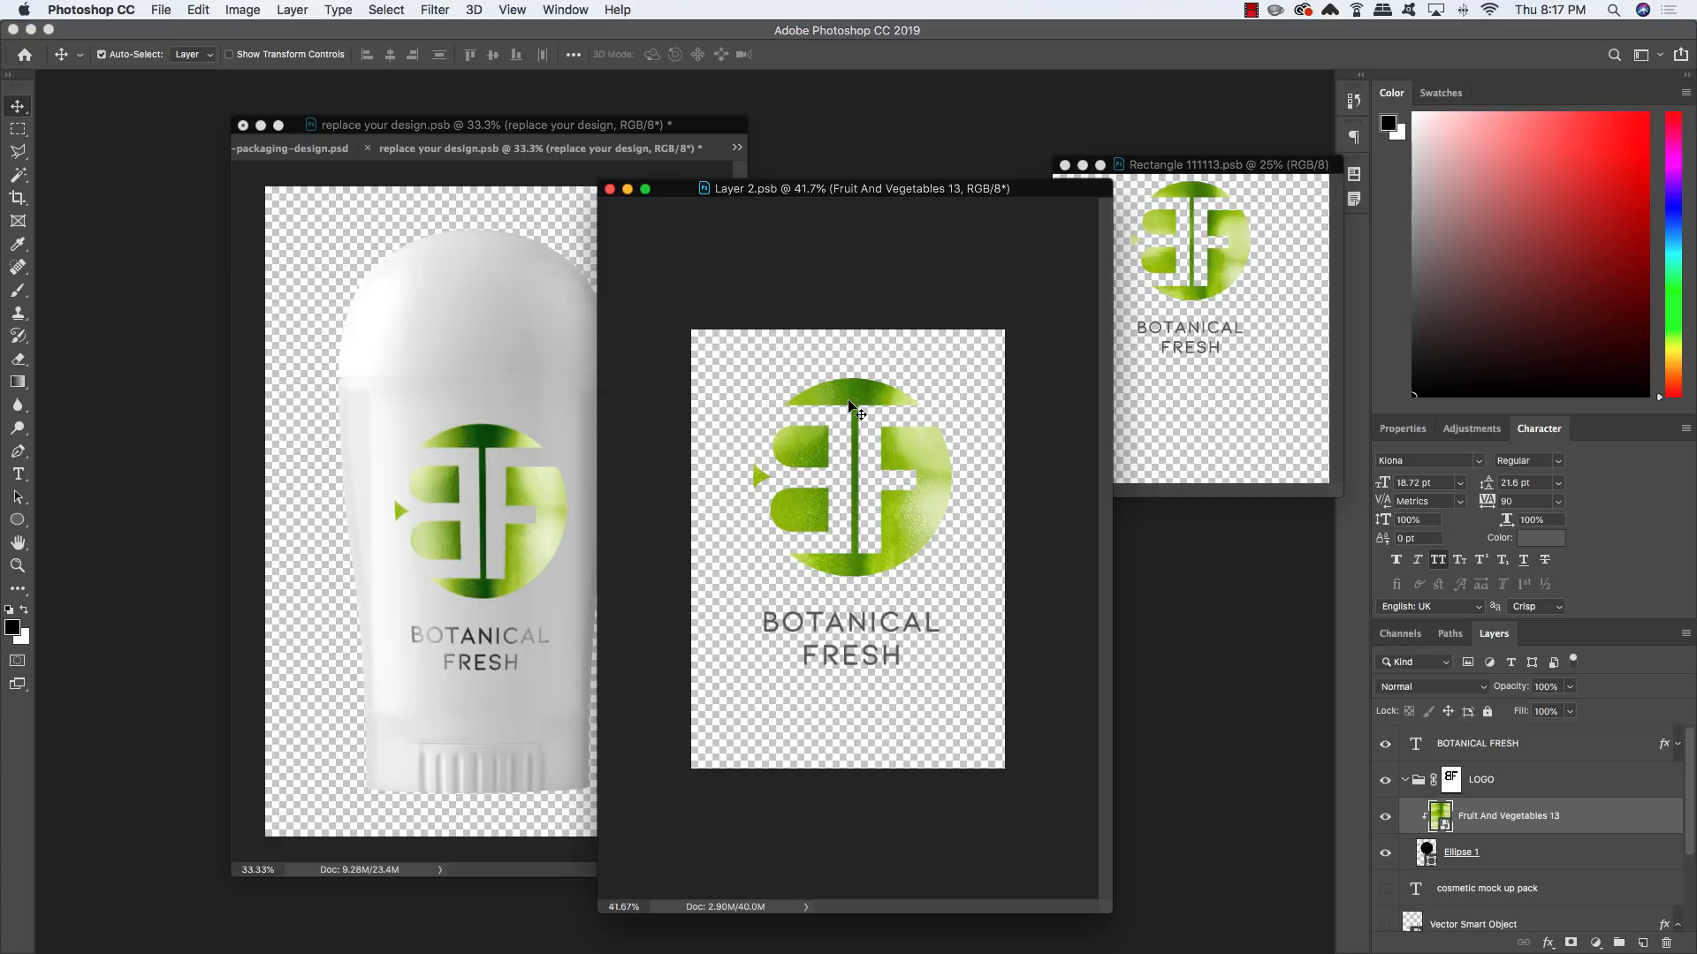
Close Layer 2.psb, separate the roll-on bottle document into its own window, and save it into the packaging mockup
key("super")
left_click(610, 189)
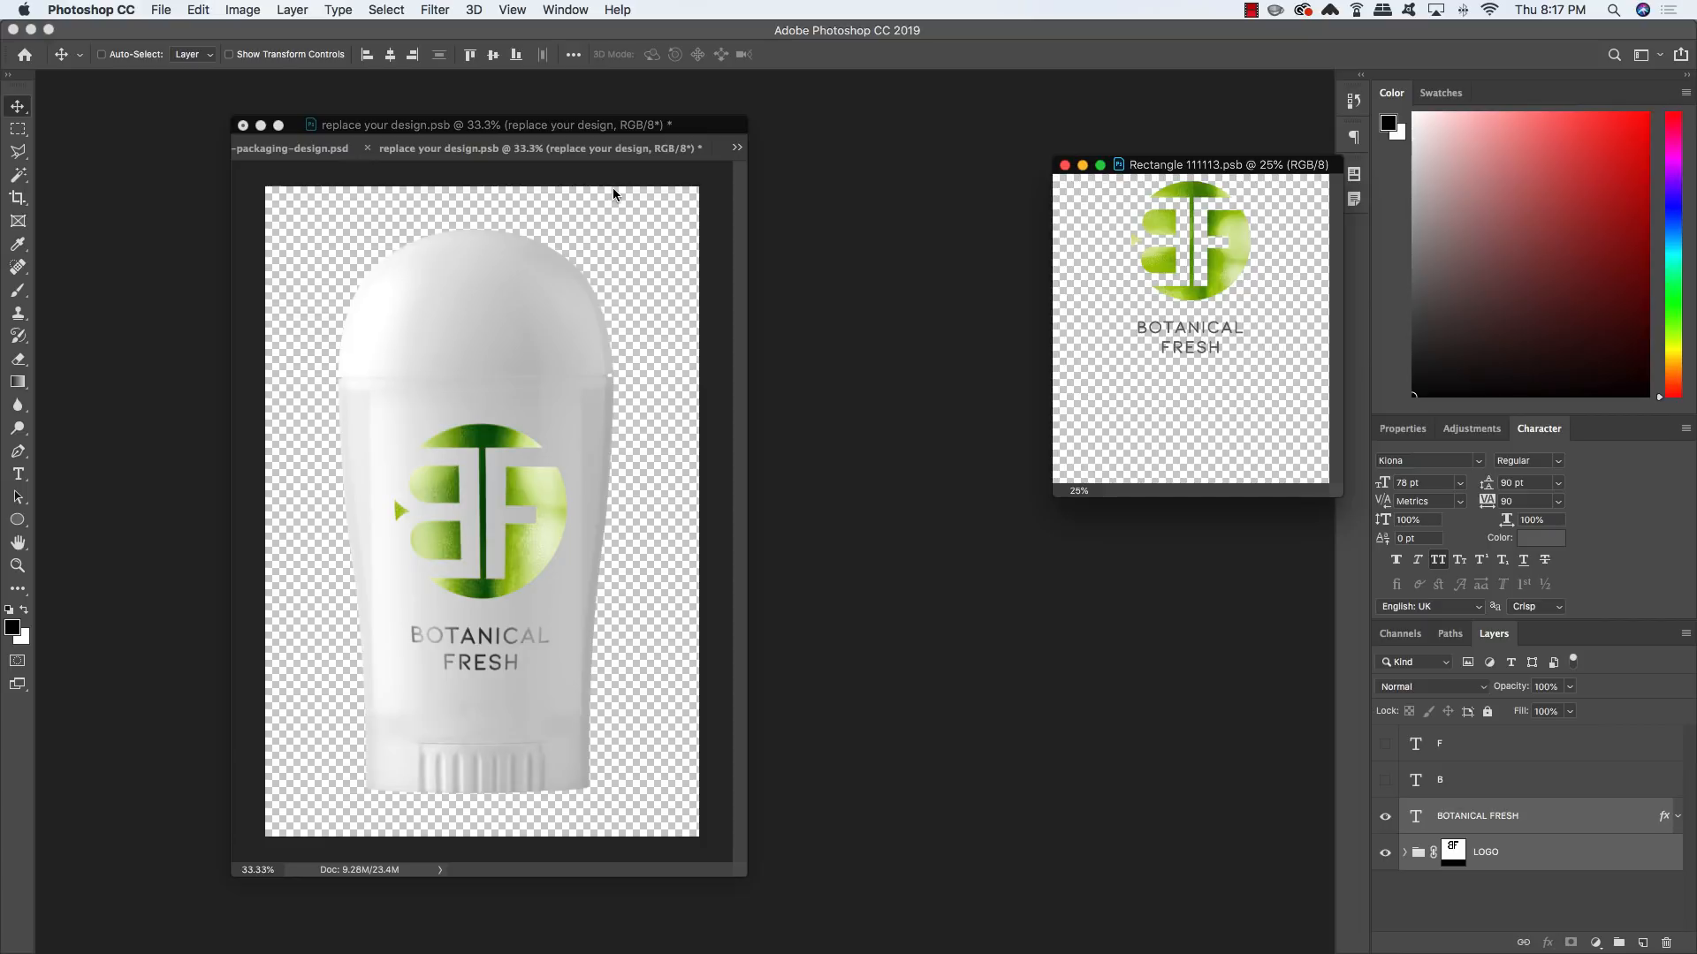
left_click_drag(510, 149, 903, 231)
key("super+s")
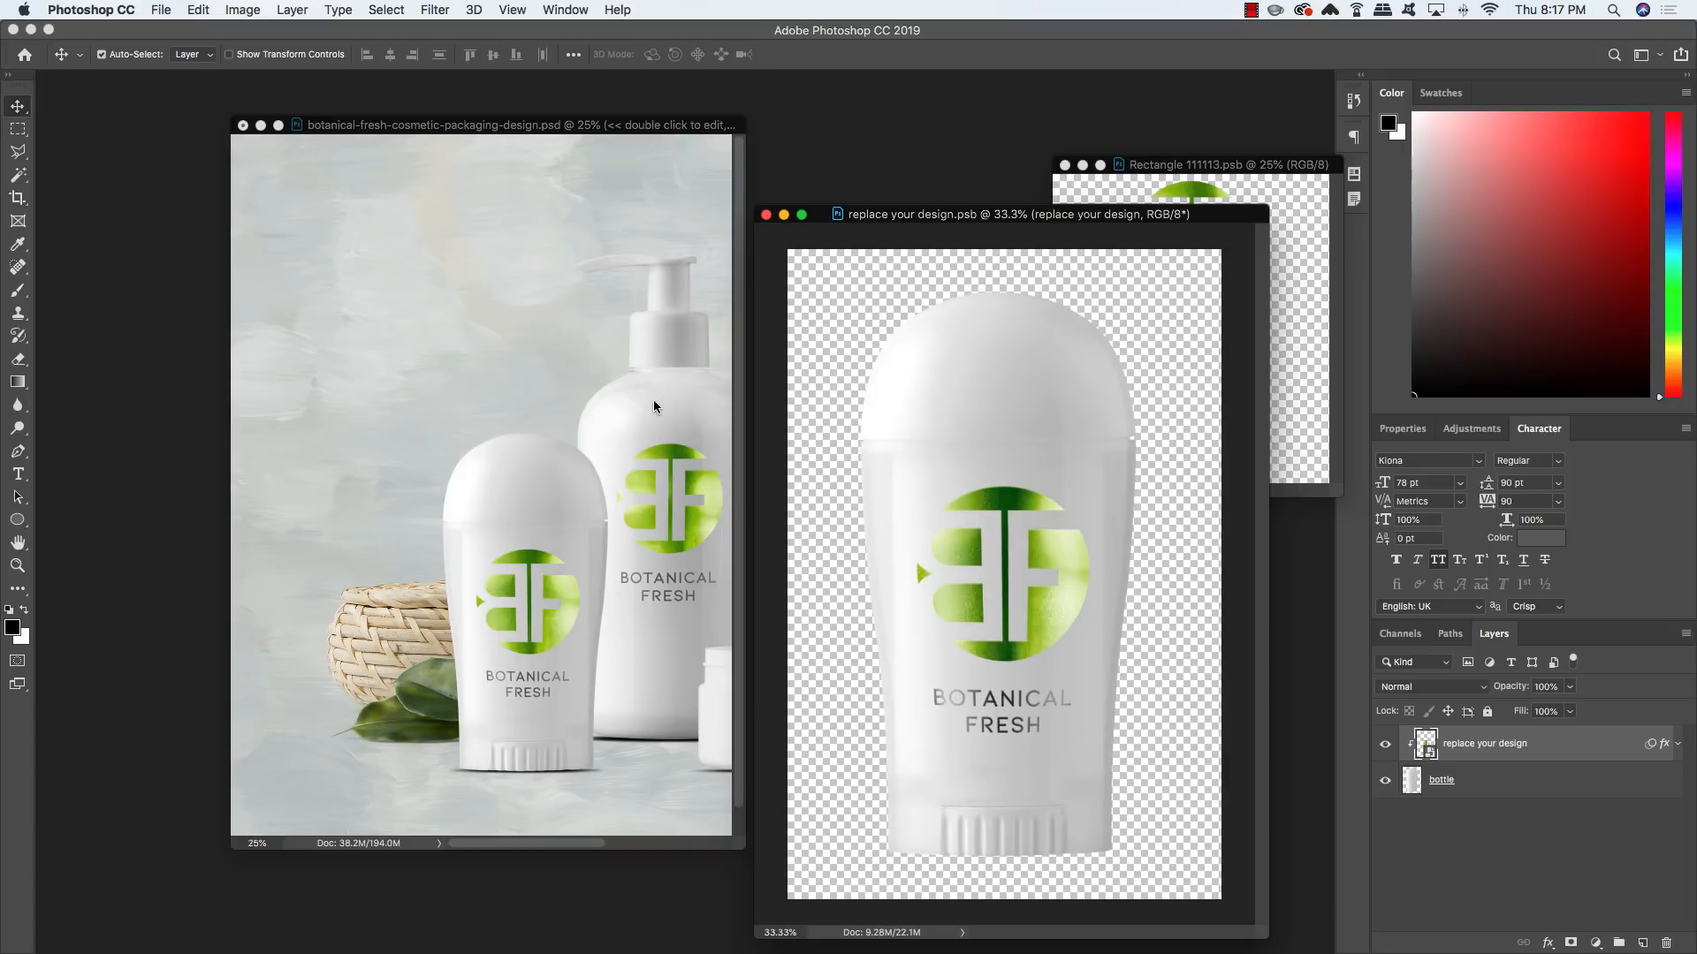
Reopen the roll-on label artwork, scale the BOTANICAL FRESH text and LOGO group together to about 78.55%, and recentre them higher
left_click_drag(977, 215, 783, 172)
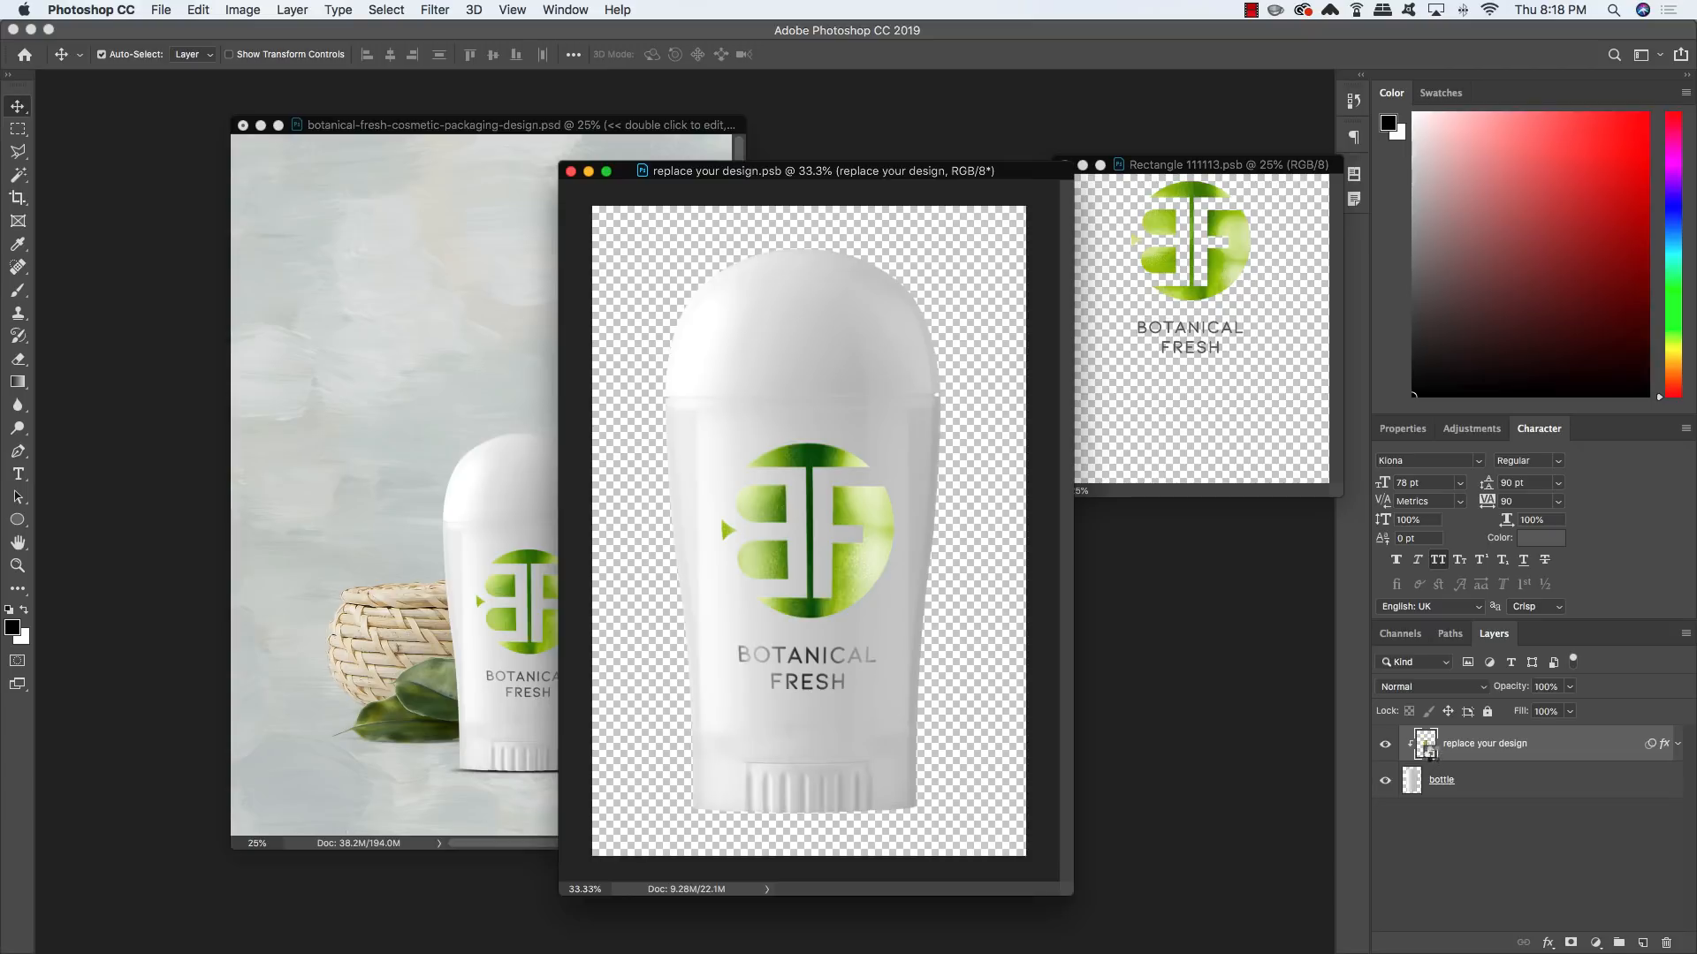
double_click(1429, 749)
left_click(1406, 781)
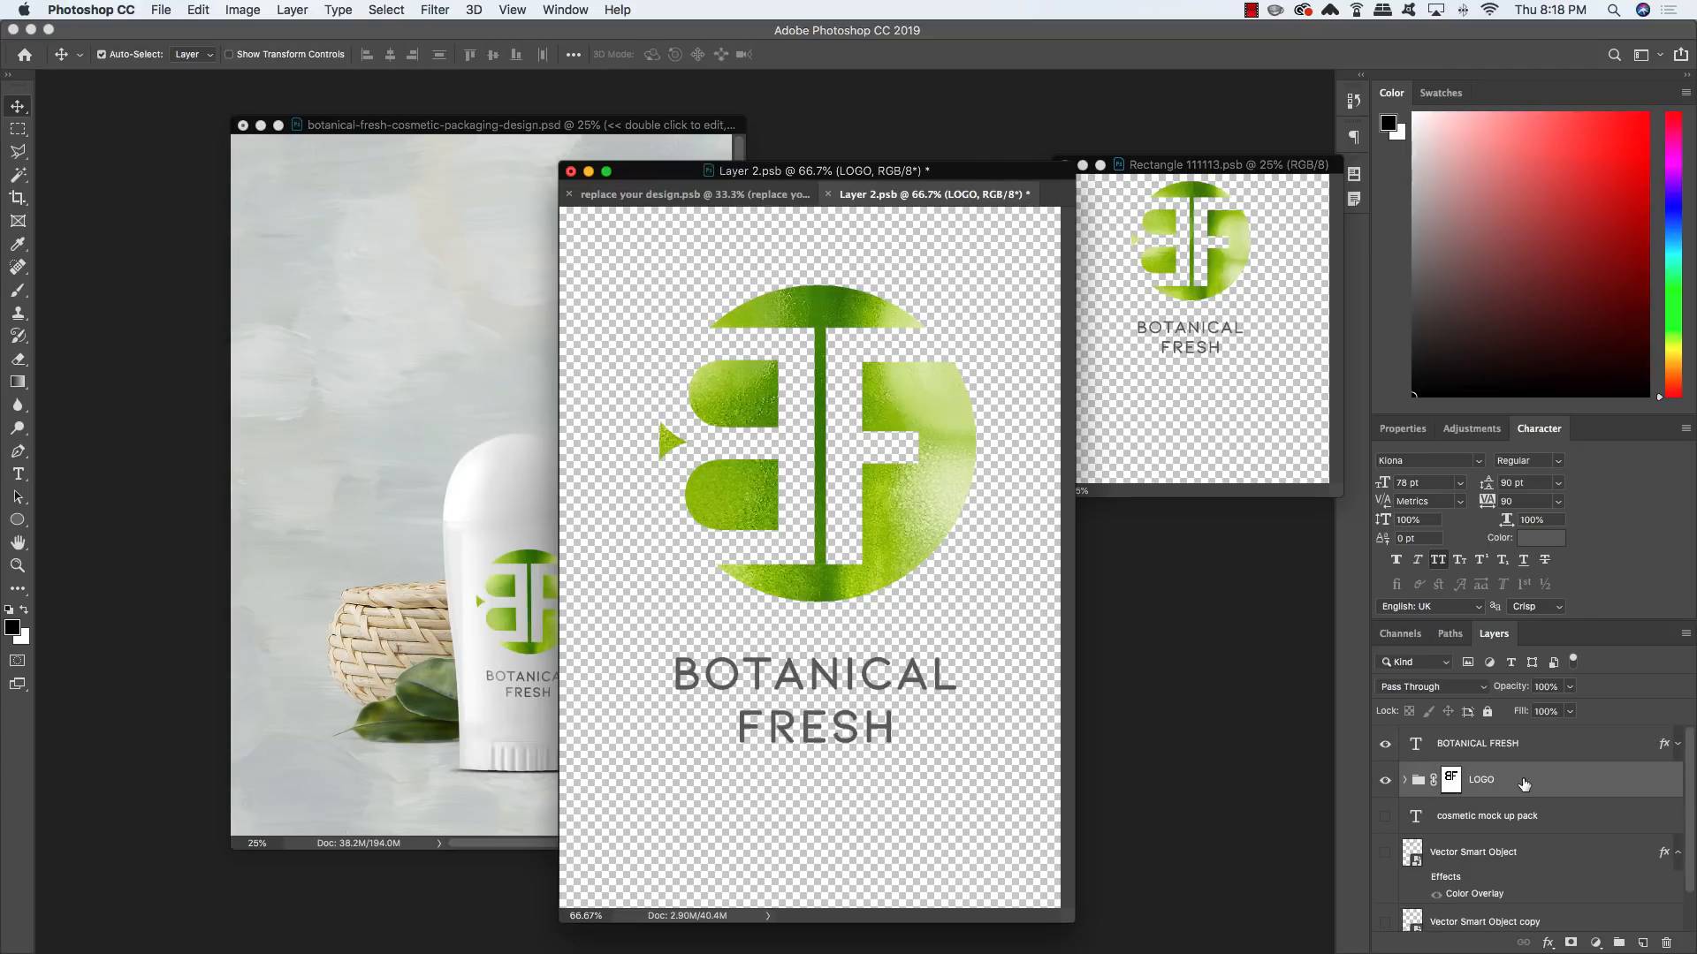
left_click(1524, 748, "super")
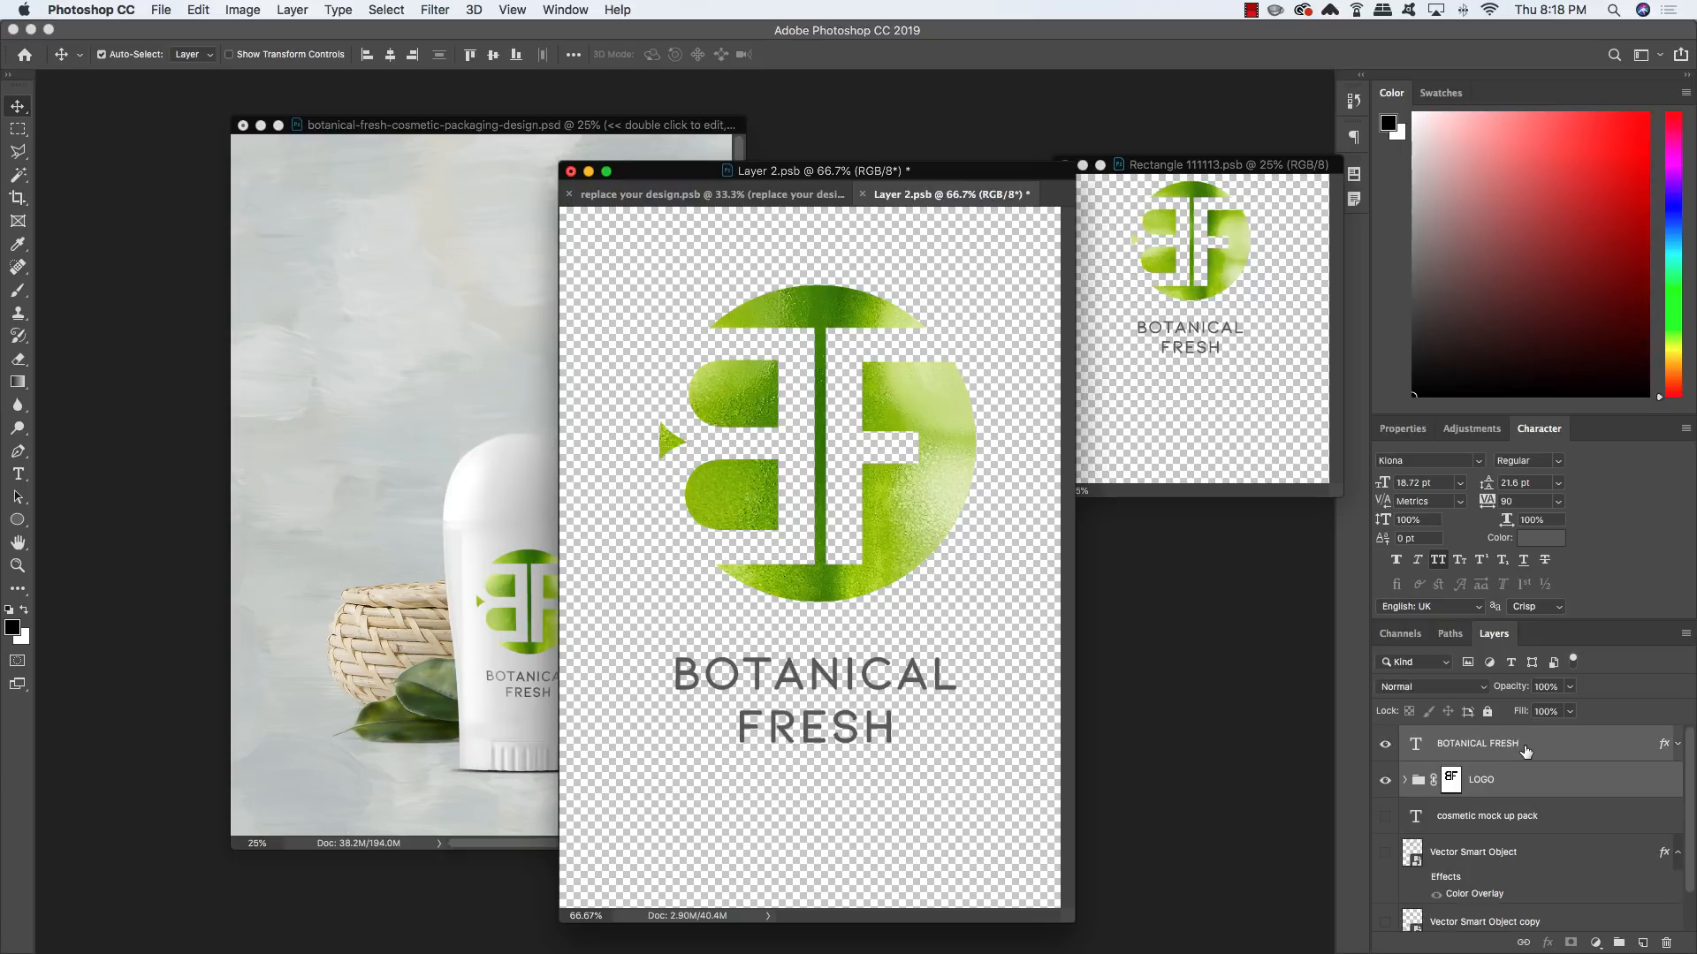
key("super+t")
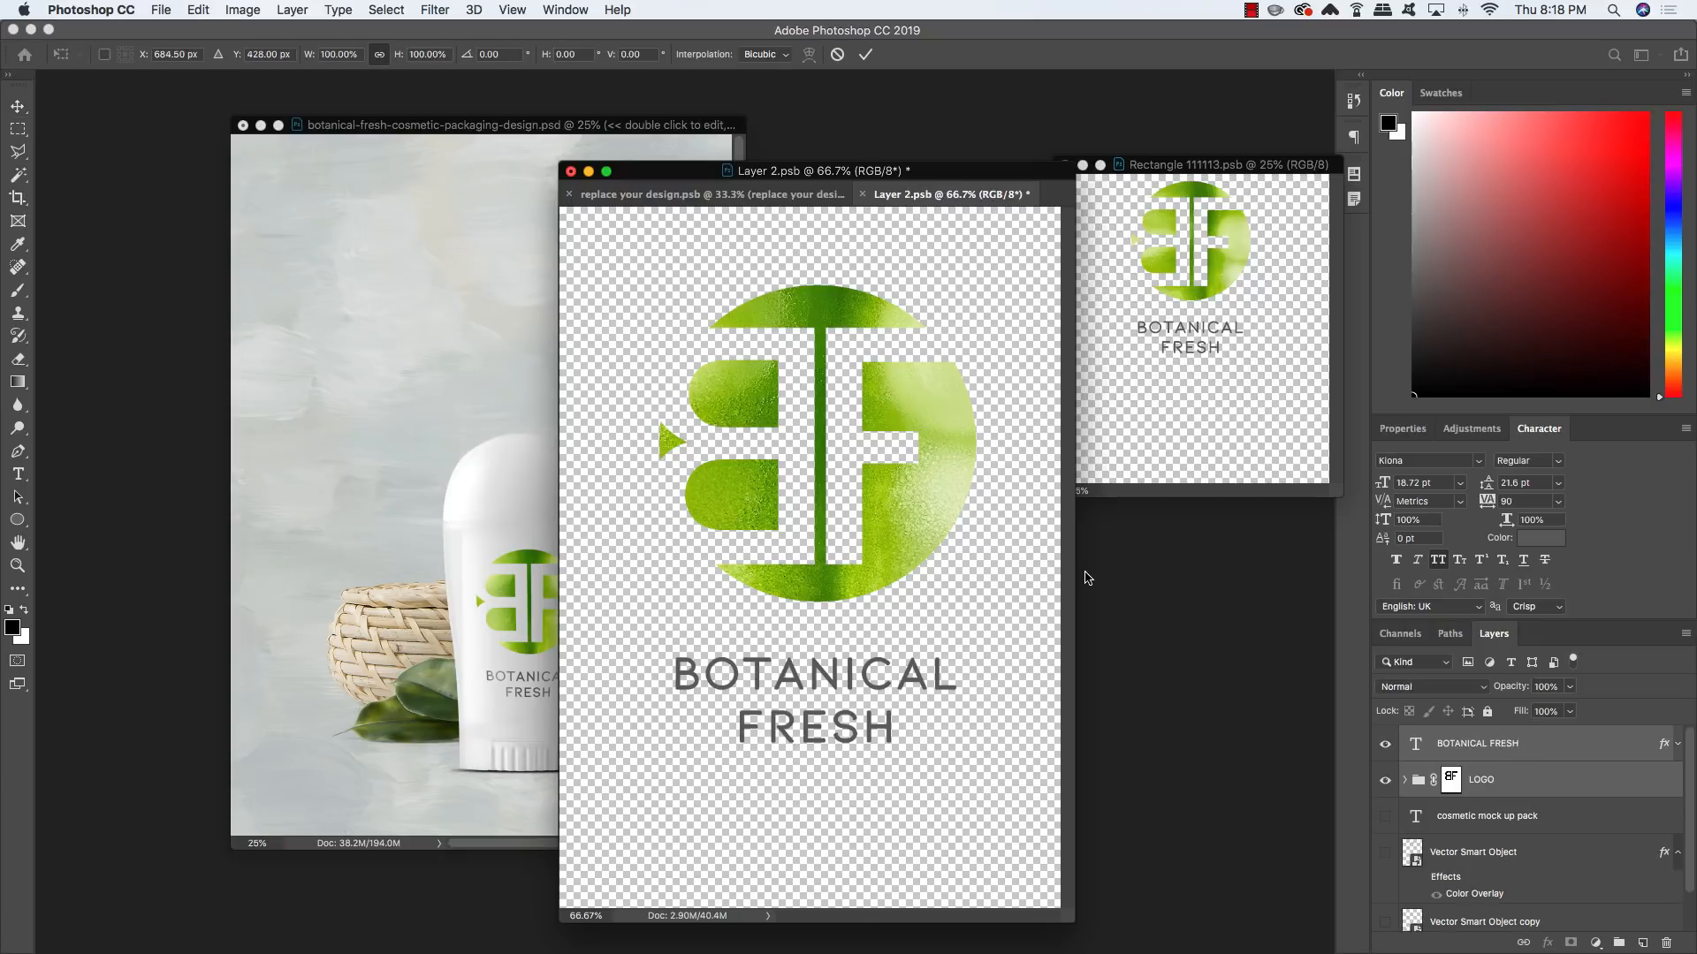
key("super+0")
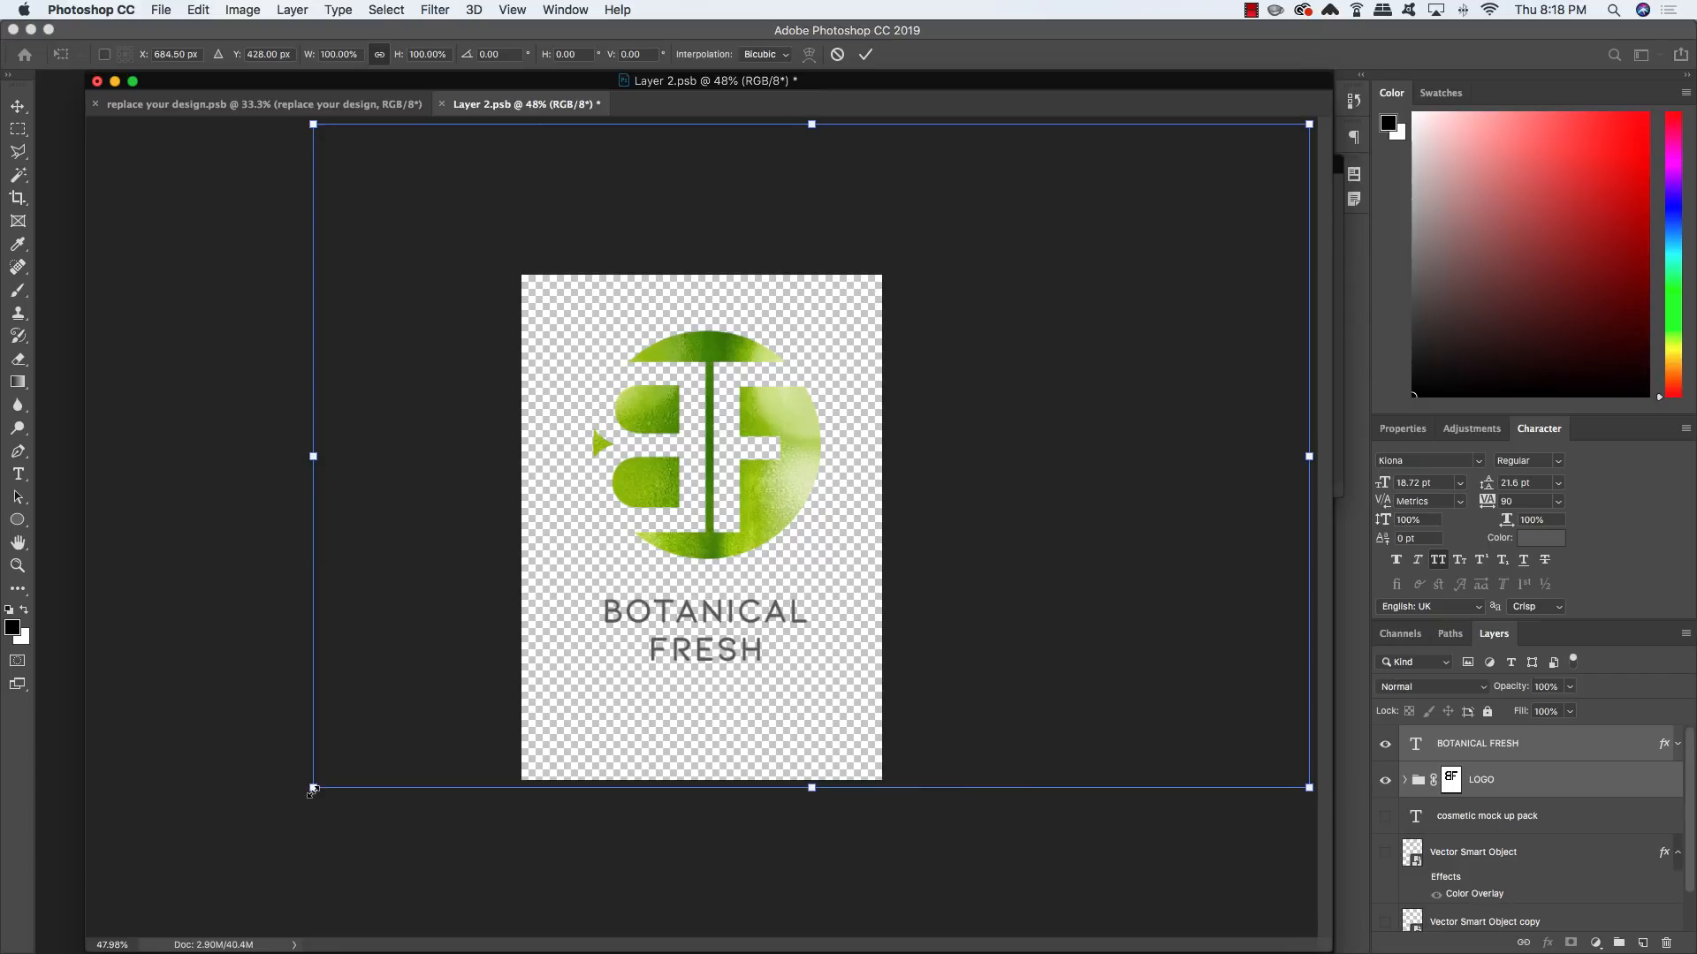
left_click_drag(312, 788, 421, 717)
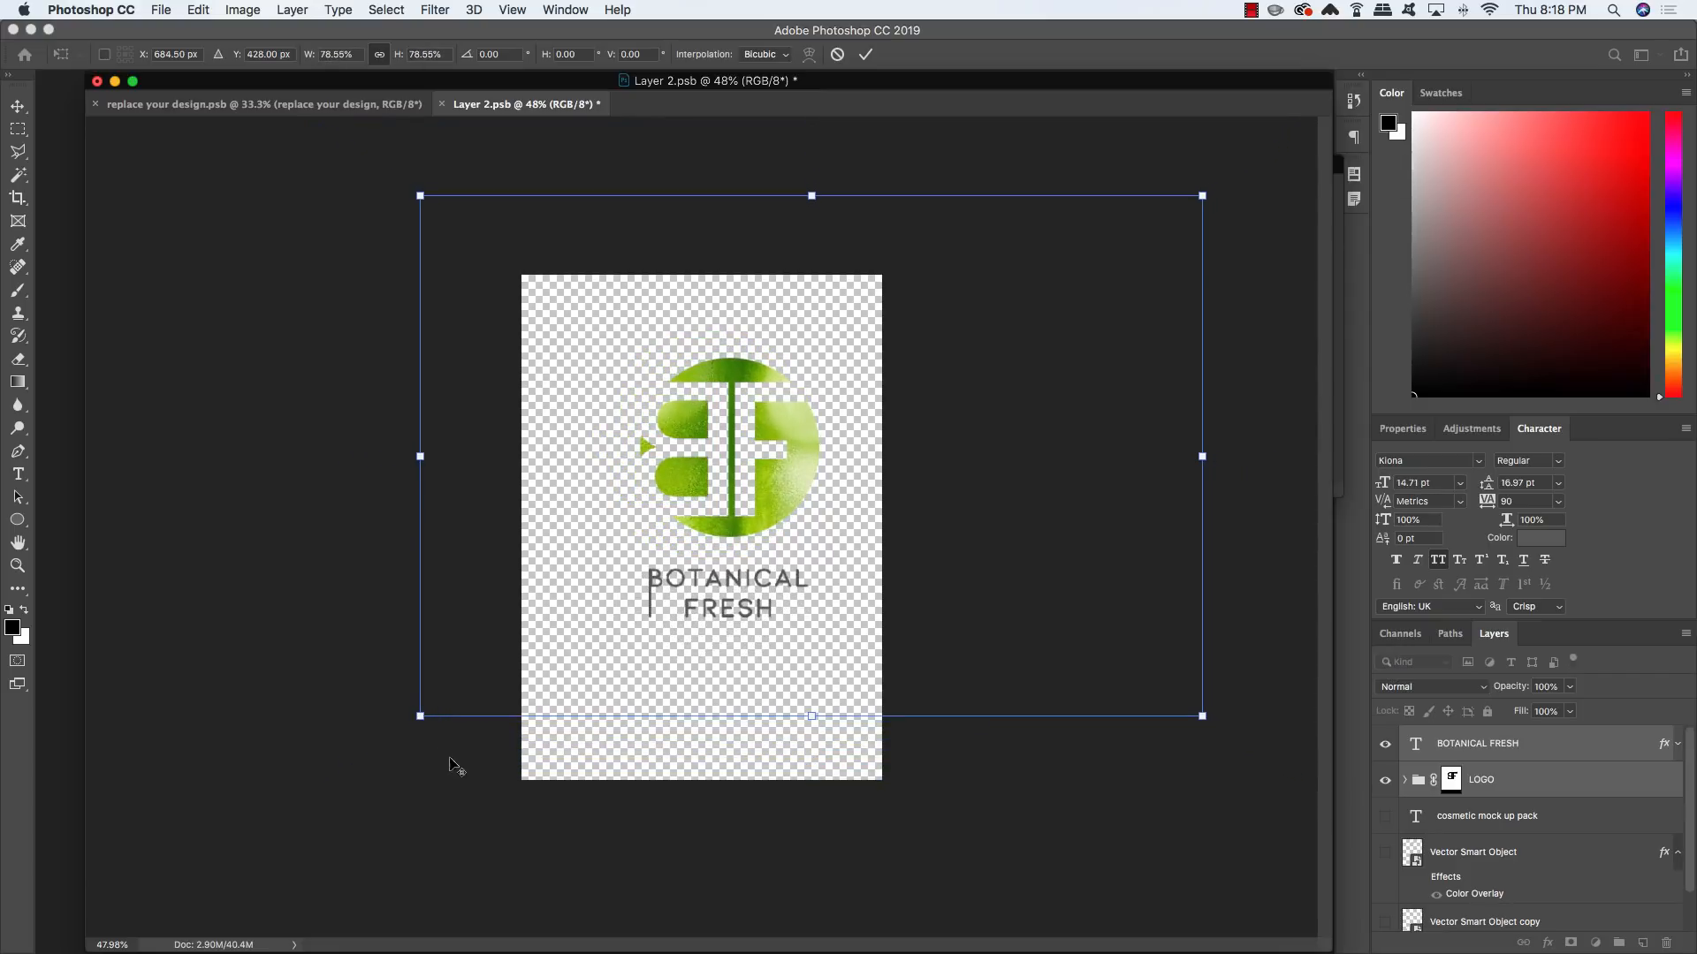
left_click_drag(780, 500, 758, 457)
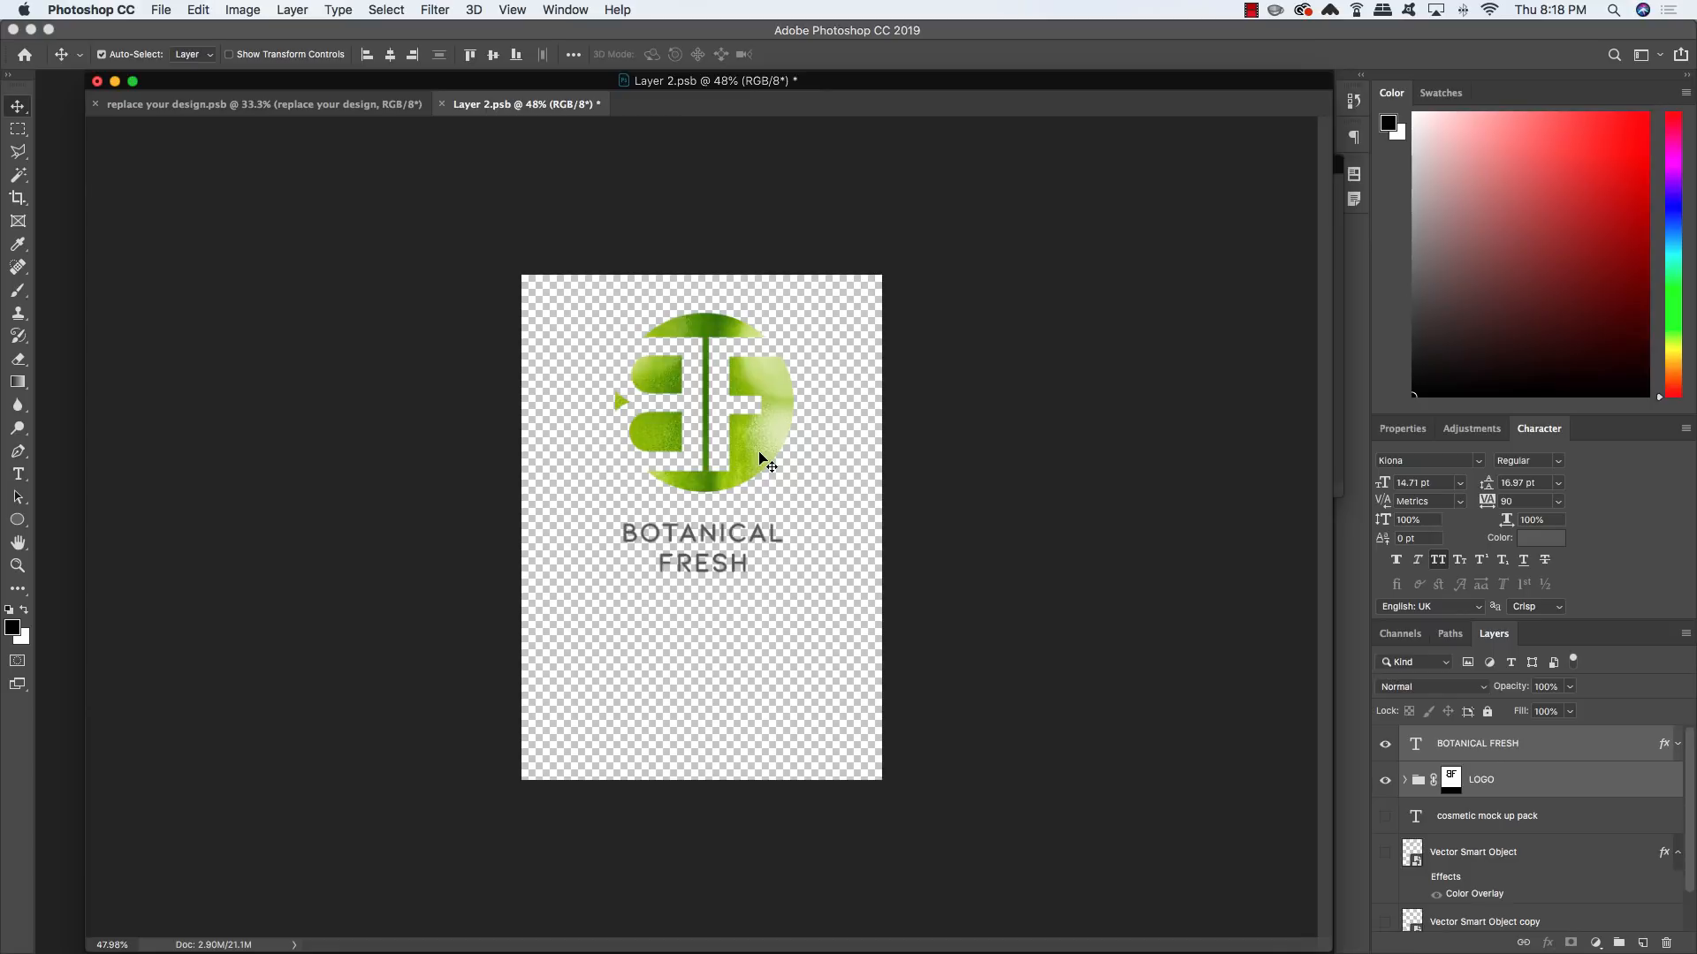
Separate Layer 2.psb into its own larger window and slightly enlarge the BOTANICAL FRESH text and LOGO group together
left_click_drag(482, 106, 848, 304)
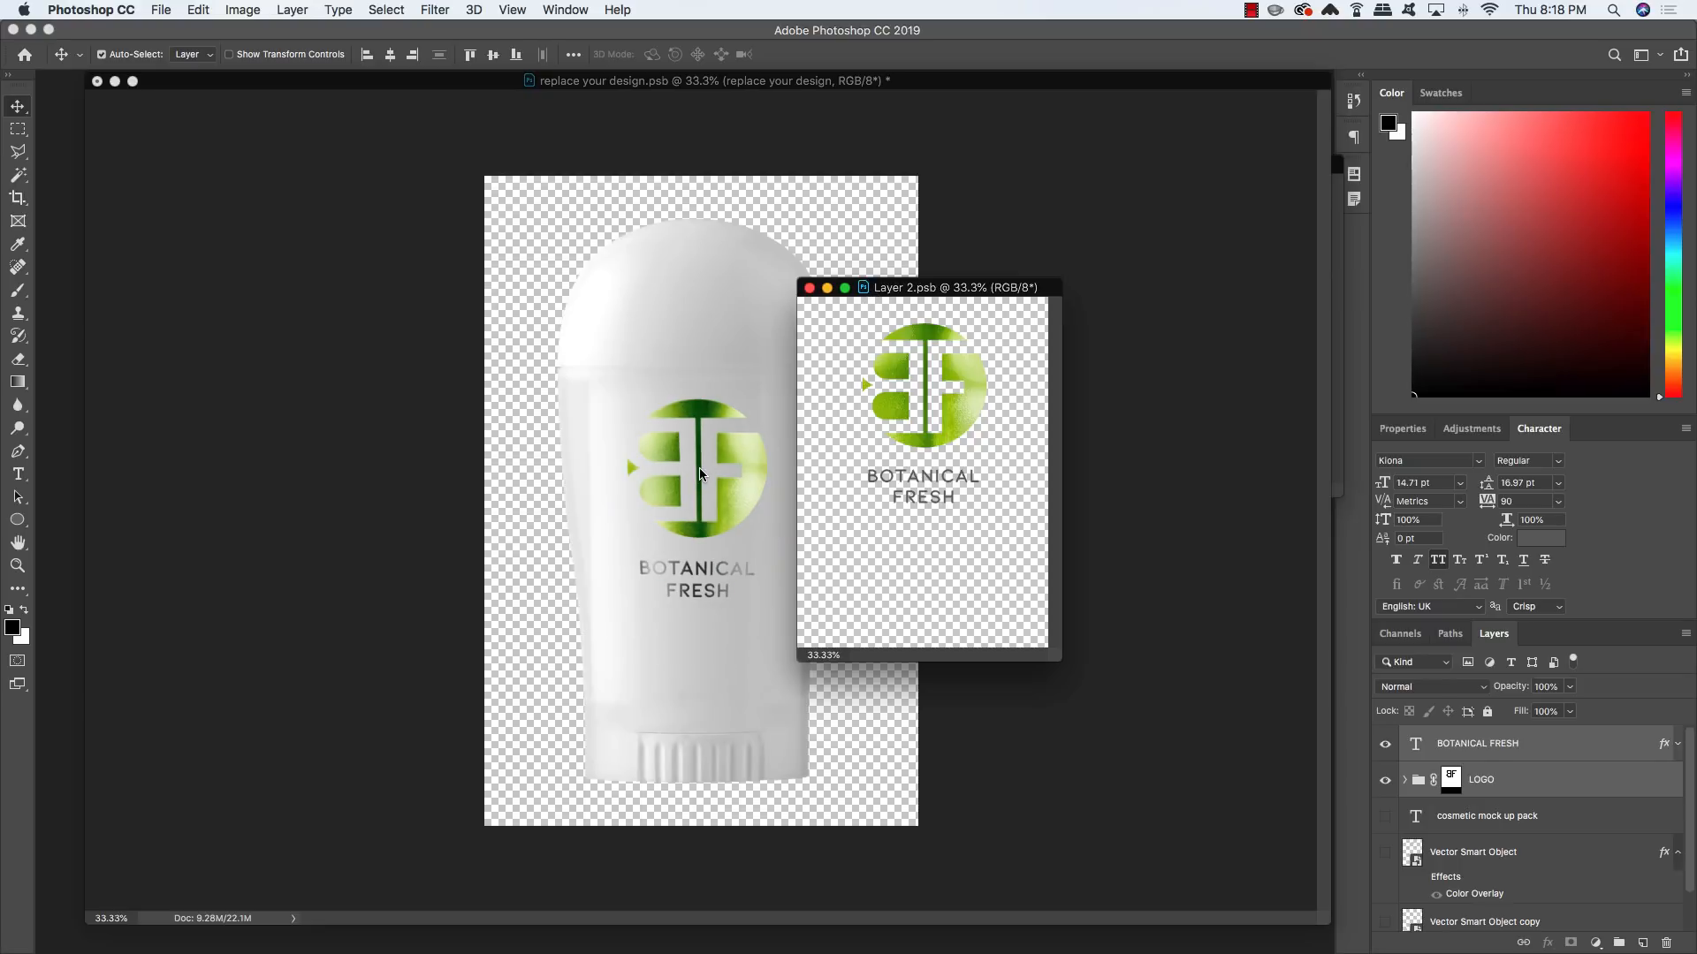
left_click_drag(1059, 659, 1366, 901)
key("super+t")
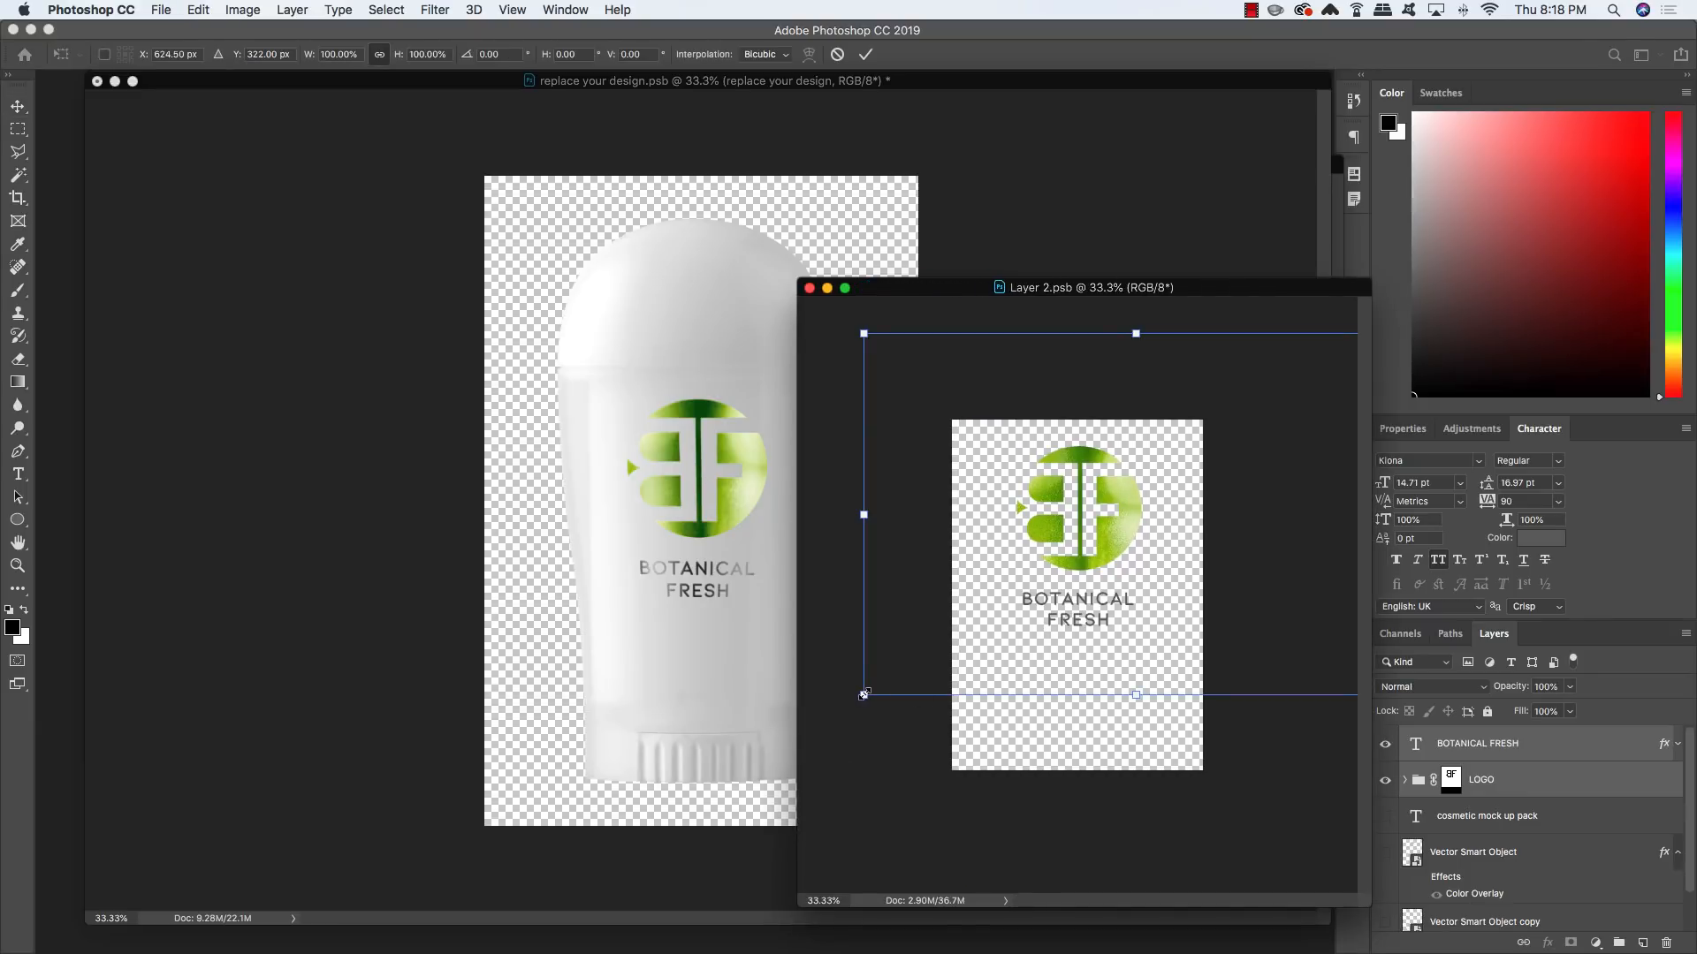
left_click_drag(864, 695, 839, 713)
key("Return")
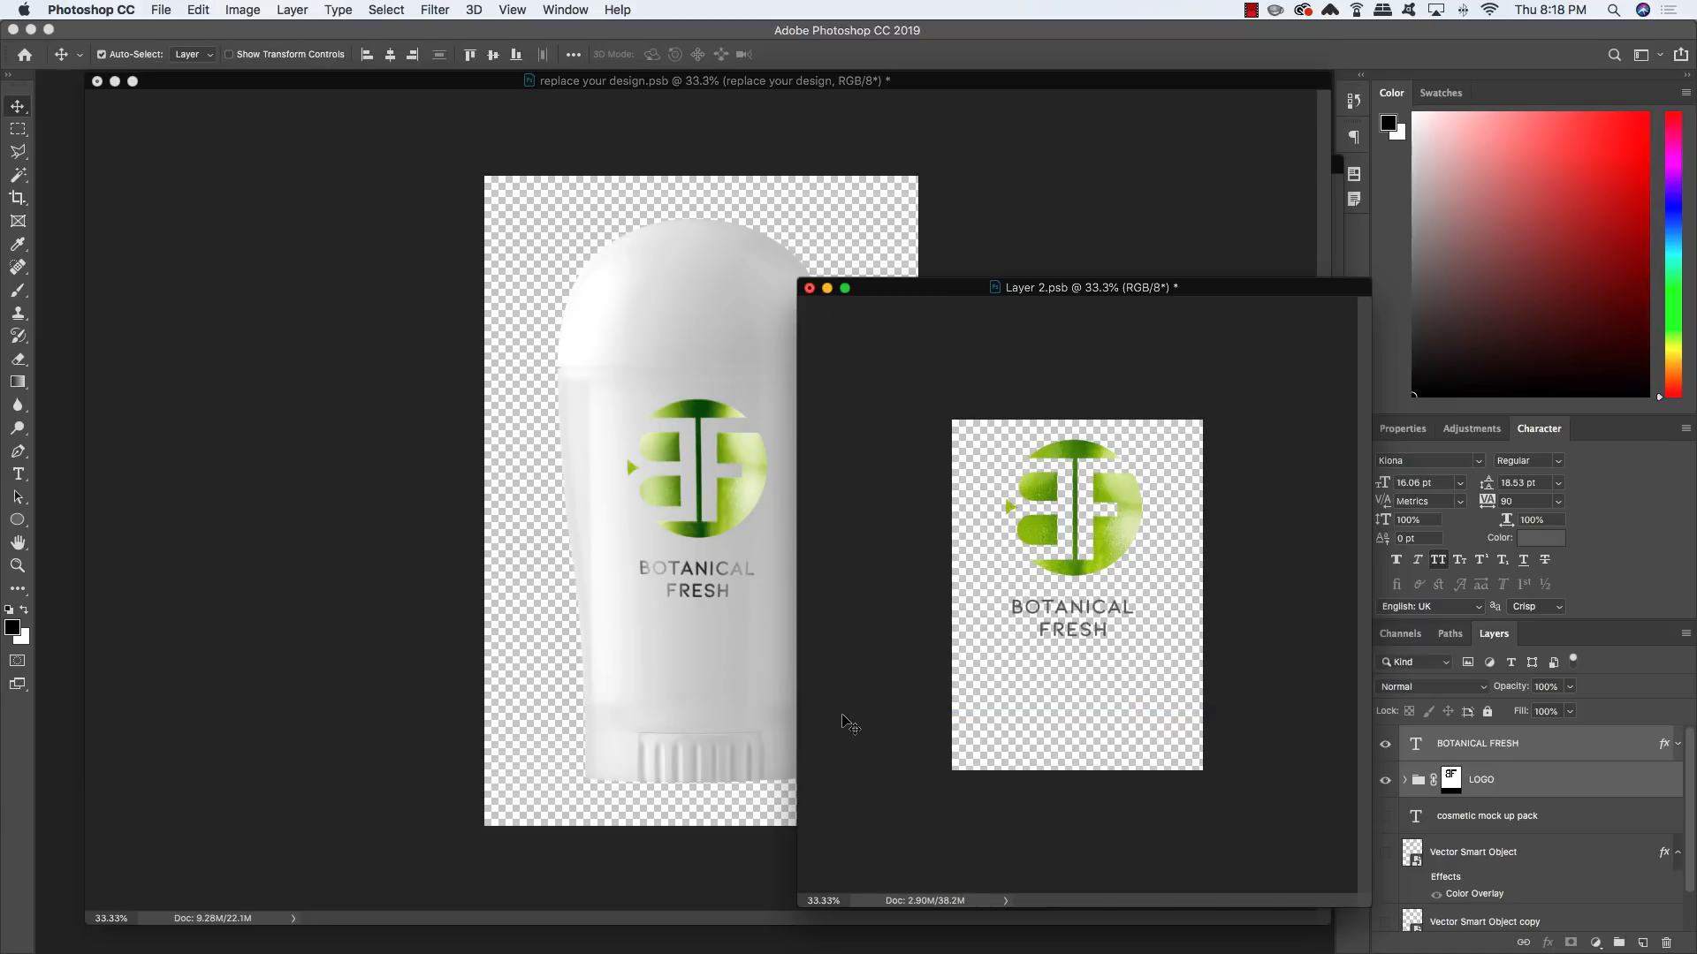
Nudge the BOTANICAL FRESH text and LOGO group down to about the middle of the roll-on label and save it
key("shift+Down")
key("shift+Down")
key("shift+Down")
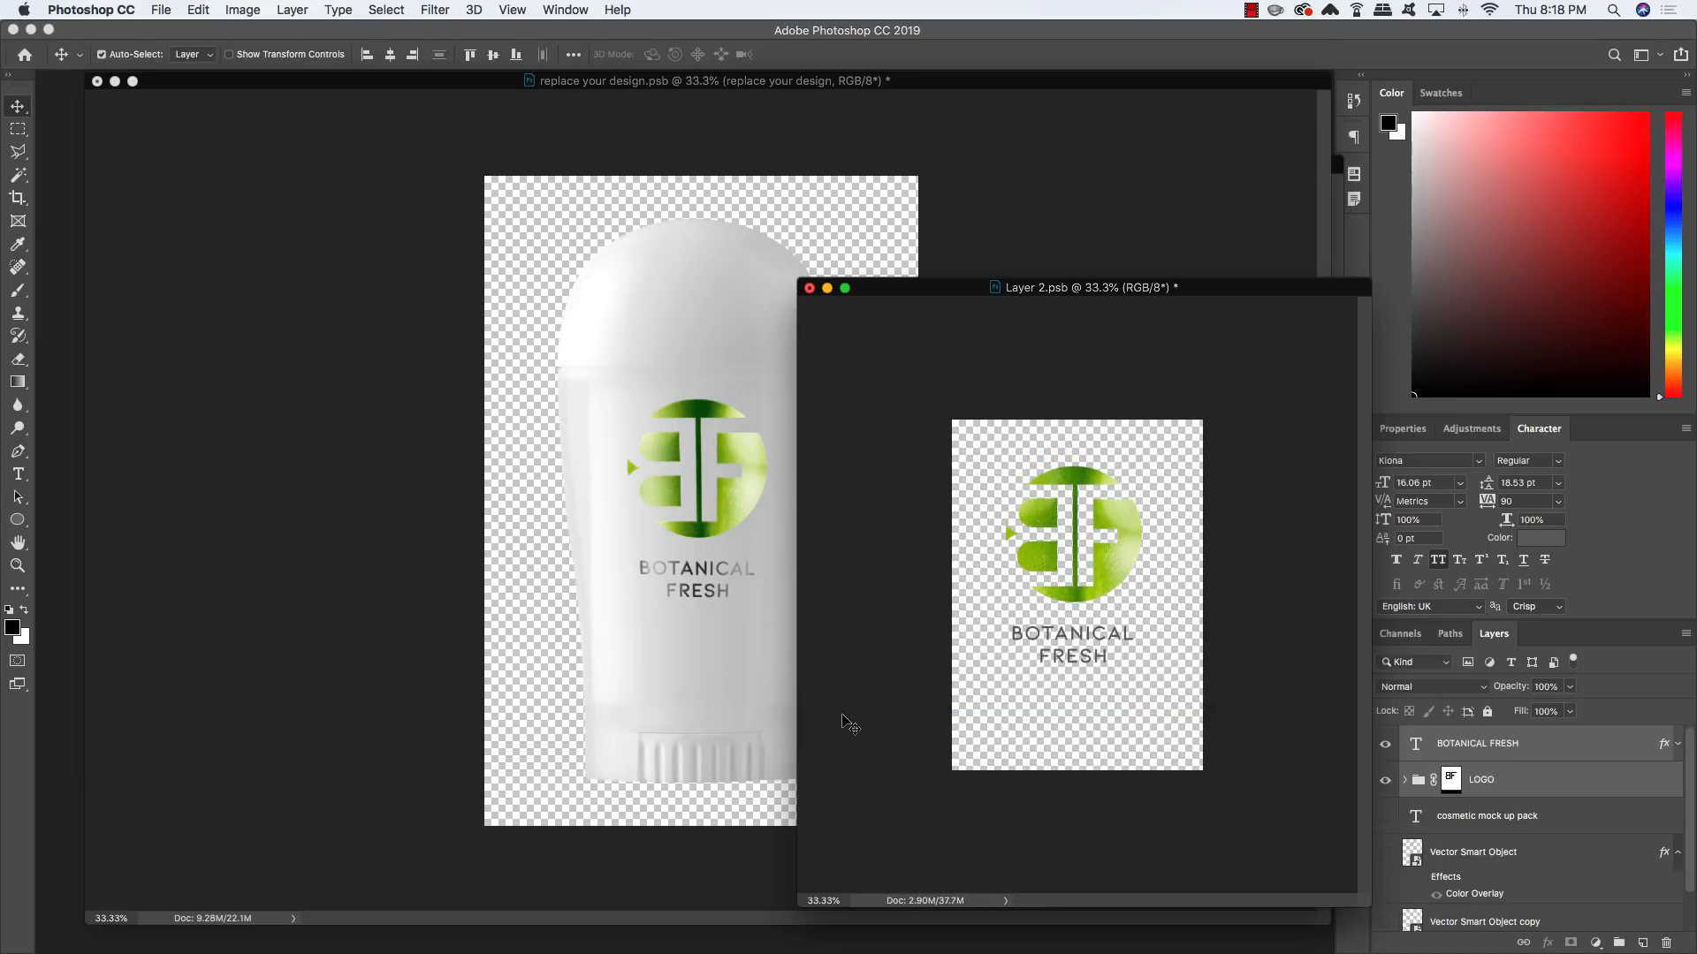
key("shift+Down")
key("shift+Down")
key("super+s")
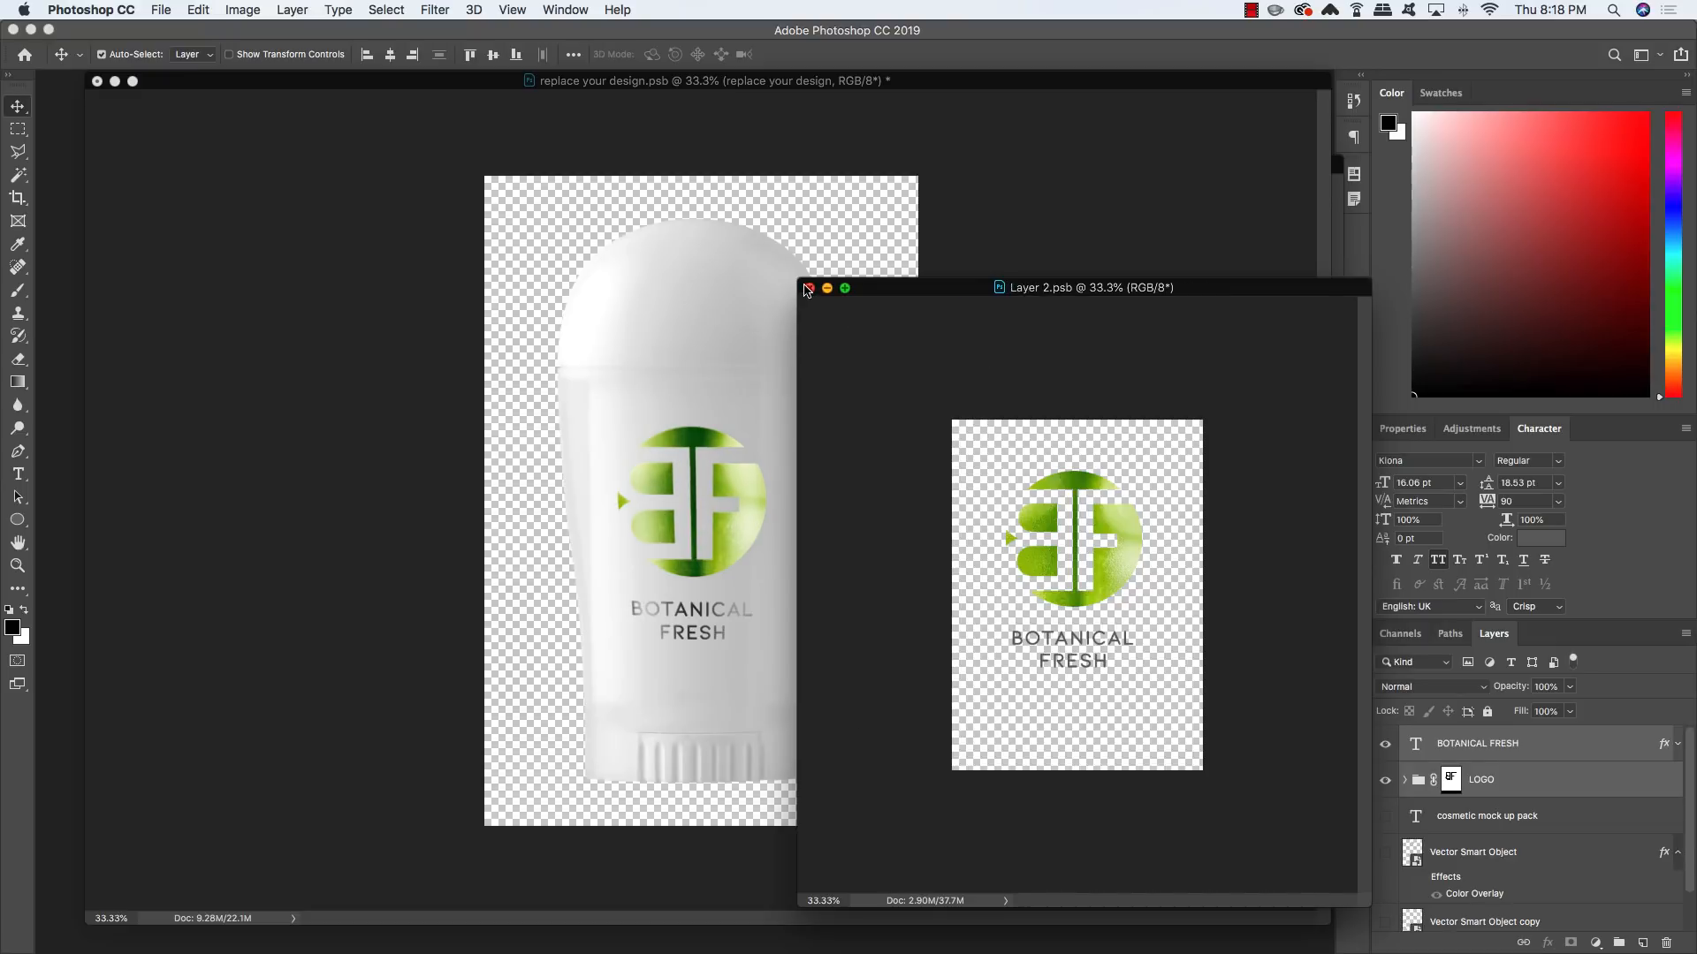
Close Layer 2.psb, save replace your design.psb into the packaging mockup, and close it
left_click(809, 288)
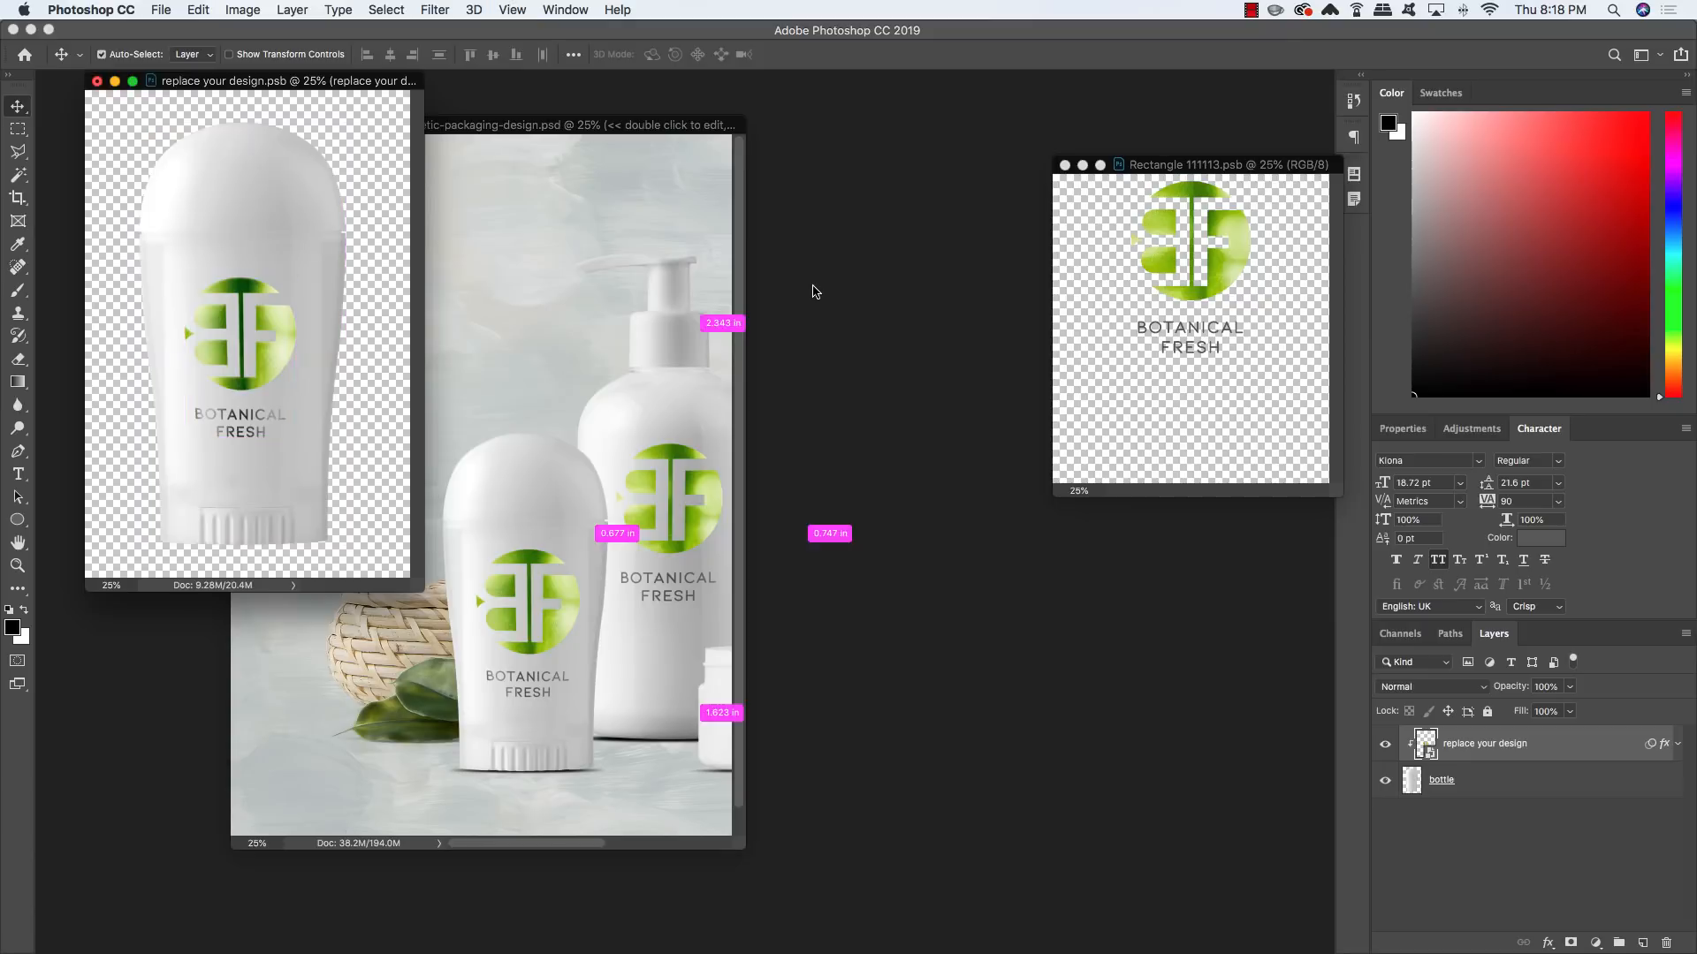
key("super+s")
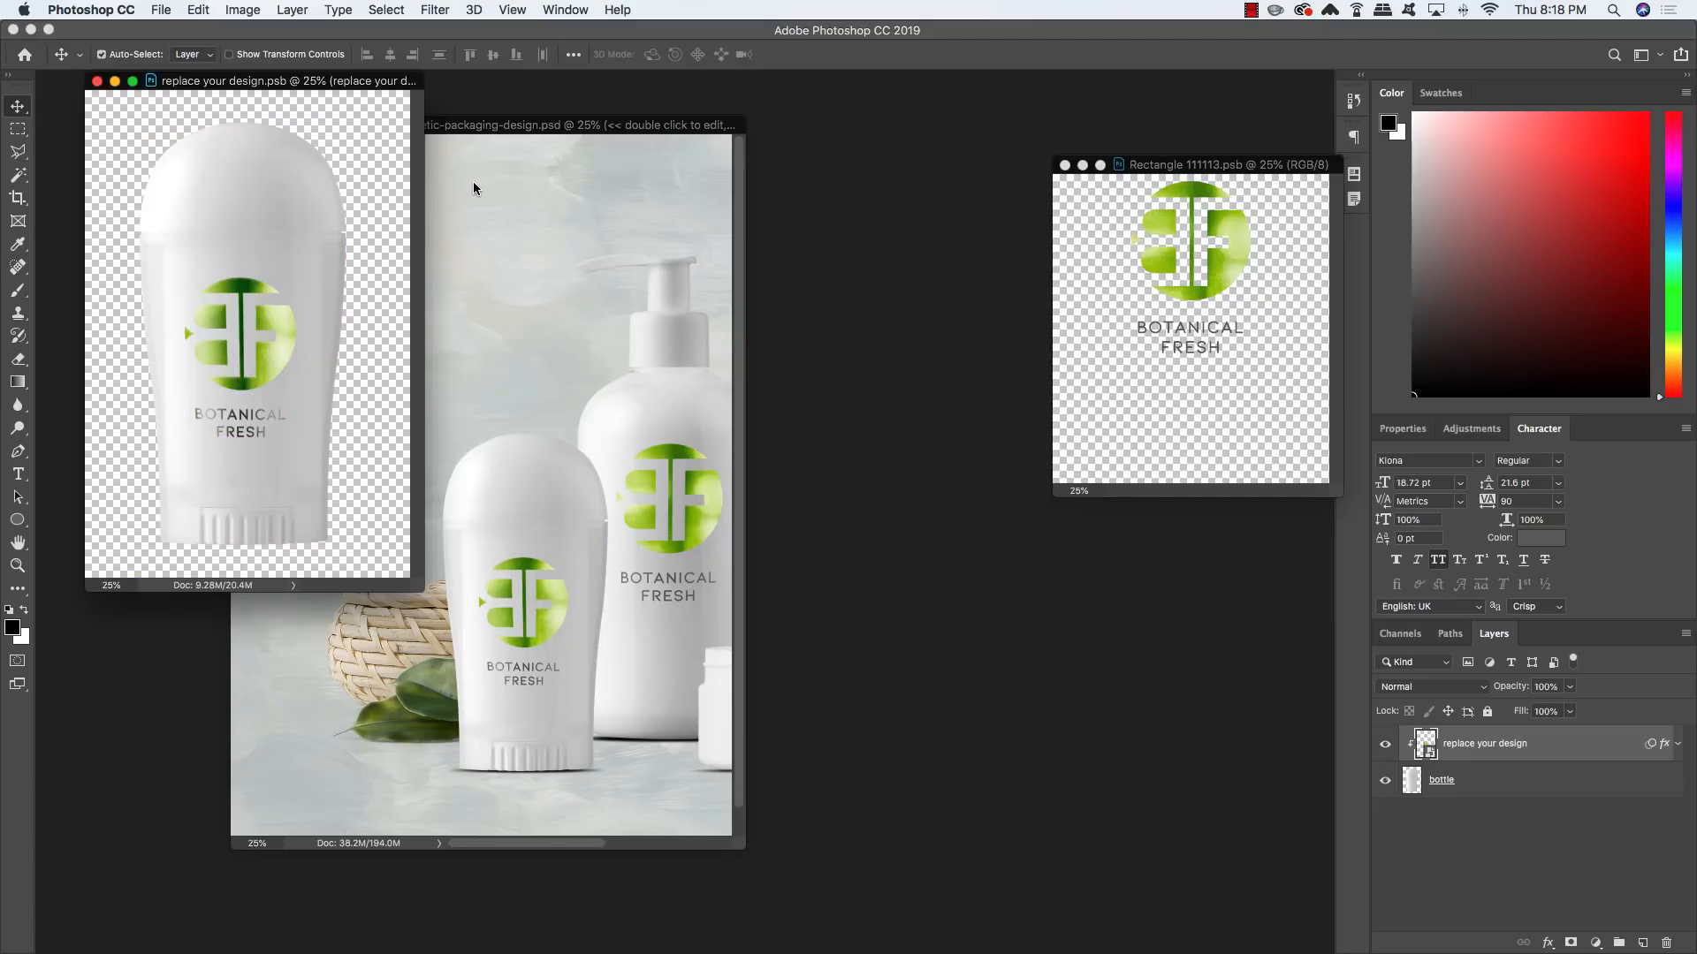
key("super+w")
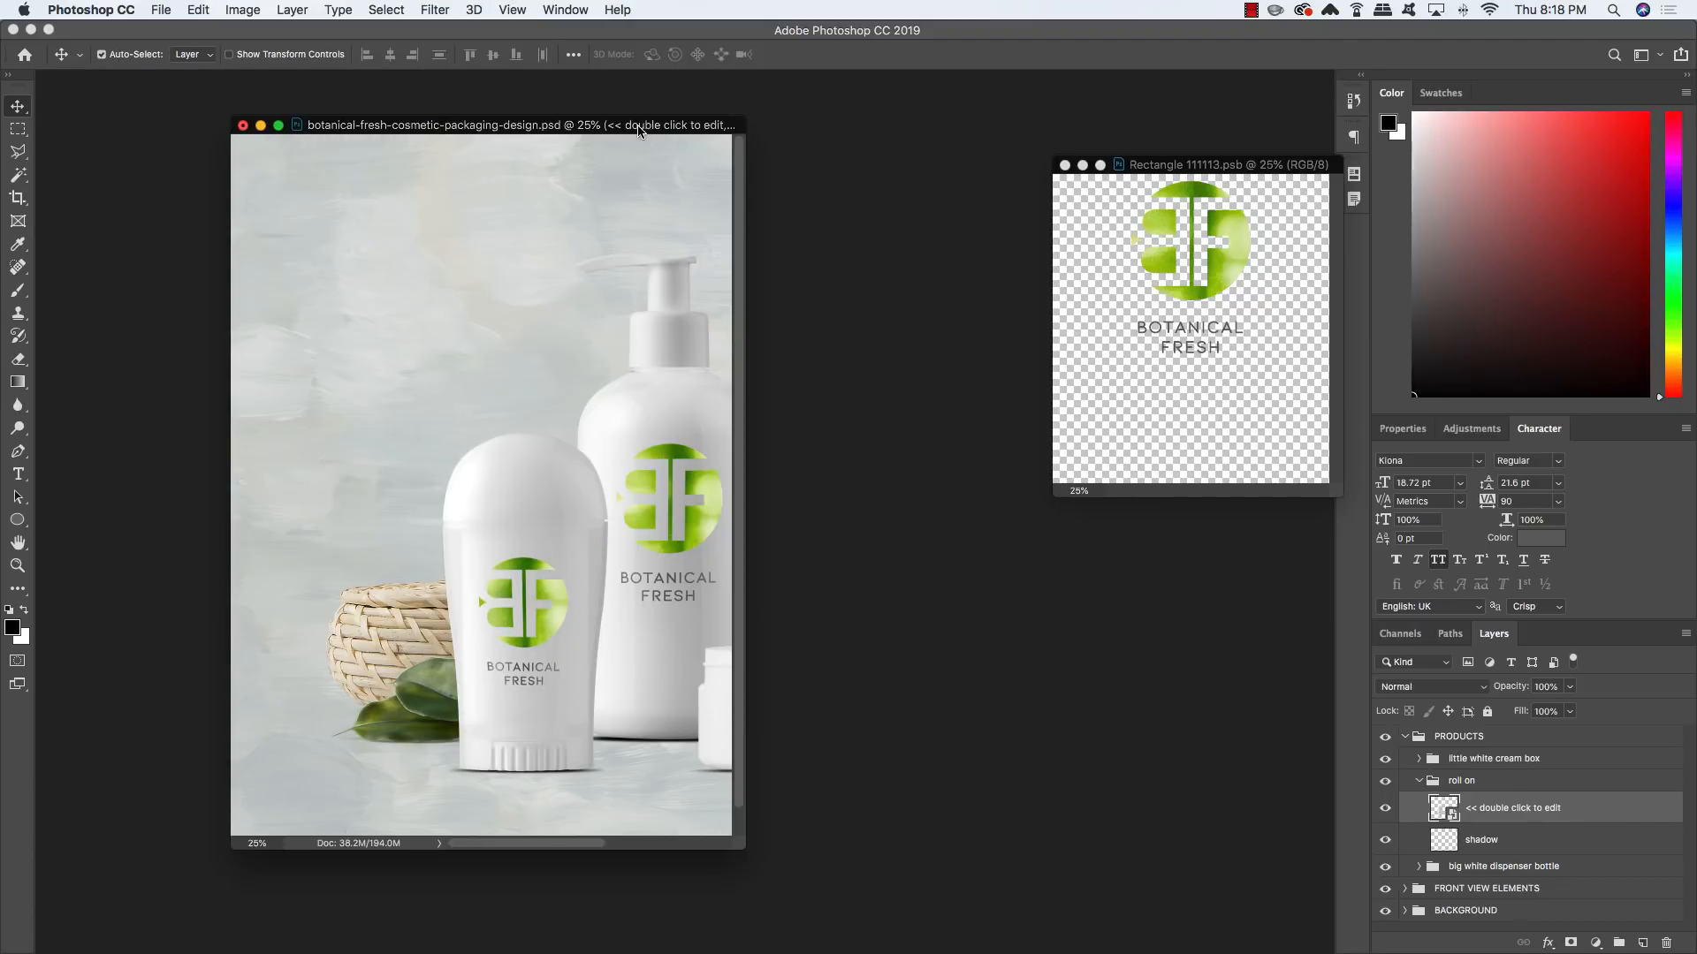
Show the whole packaging mockup in its window and open the smart object inside the little white cream box group
left_click_drag(637, 131, 625, 126)
double_click(623, 122)
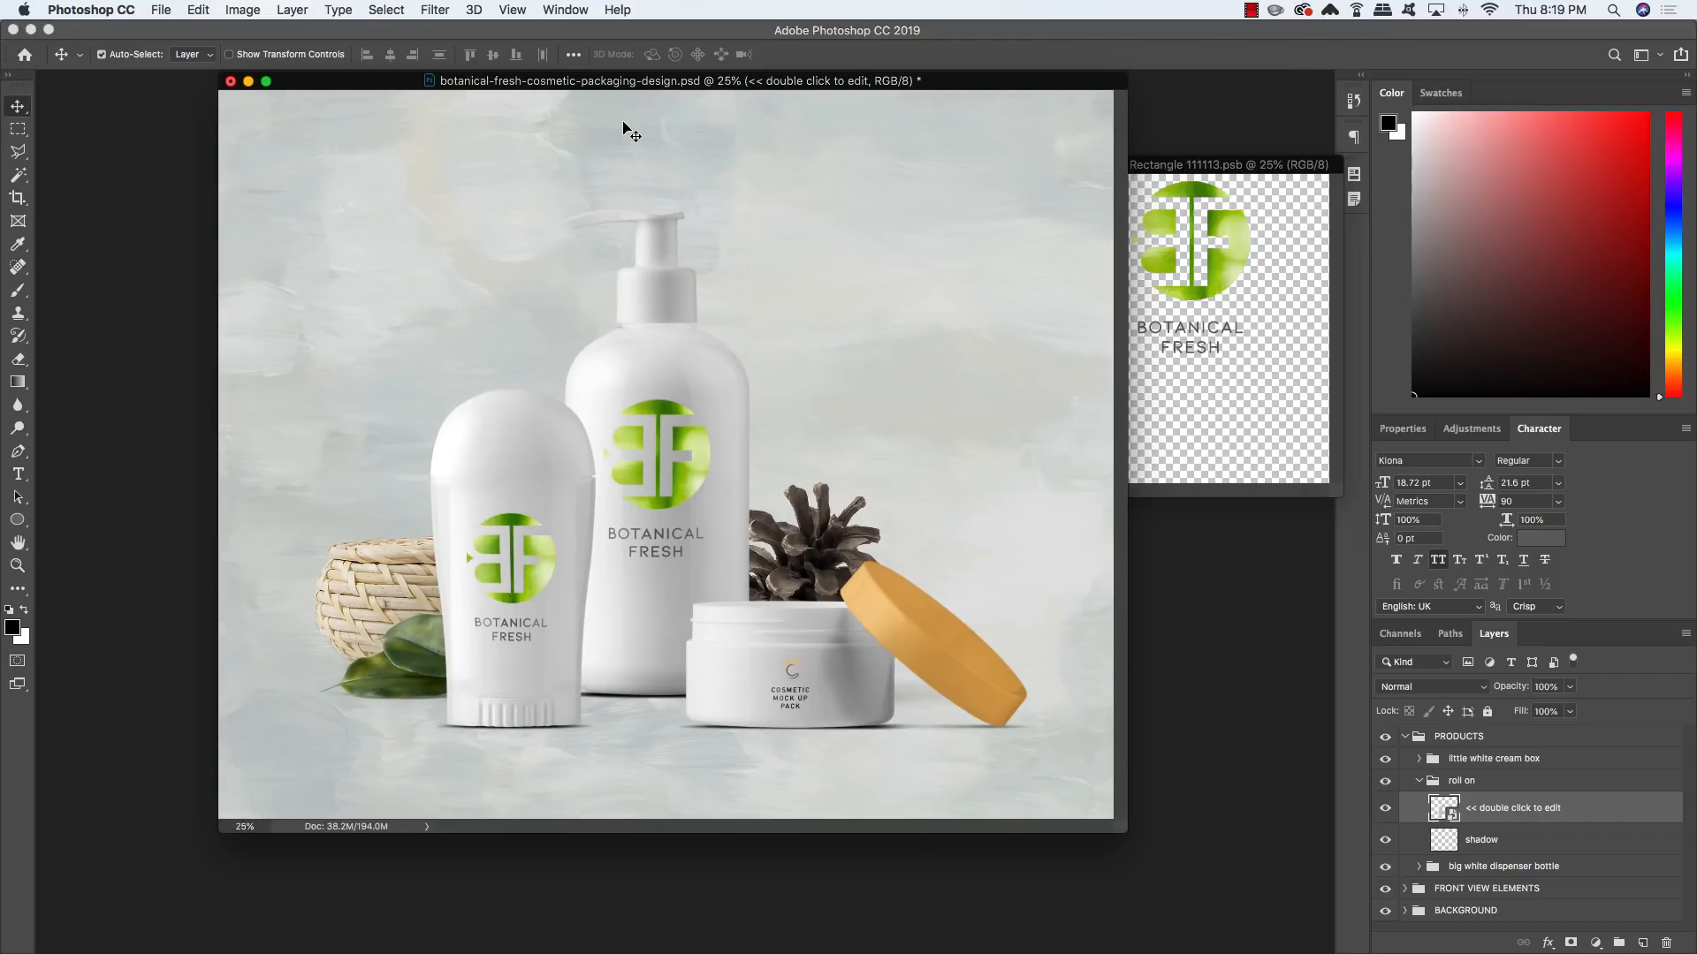
left_click_drag(867, 86, 719, 117)
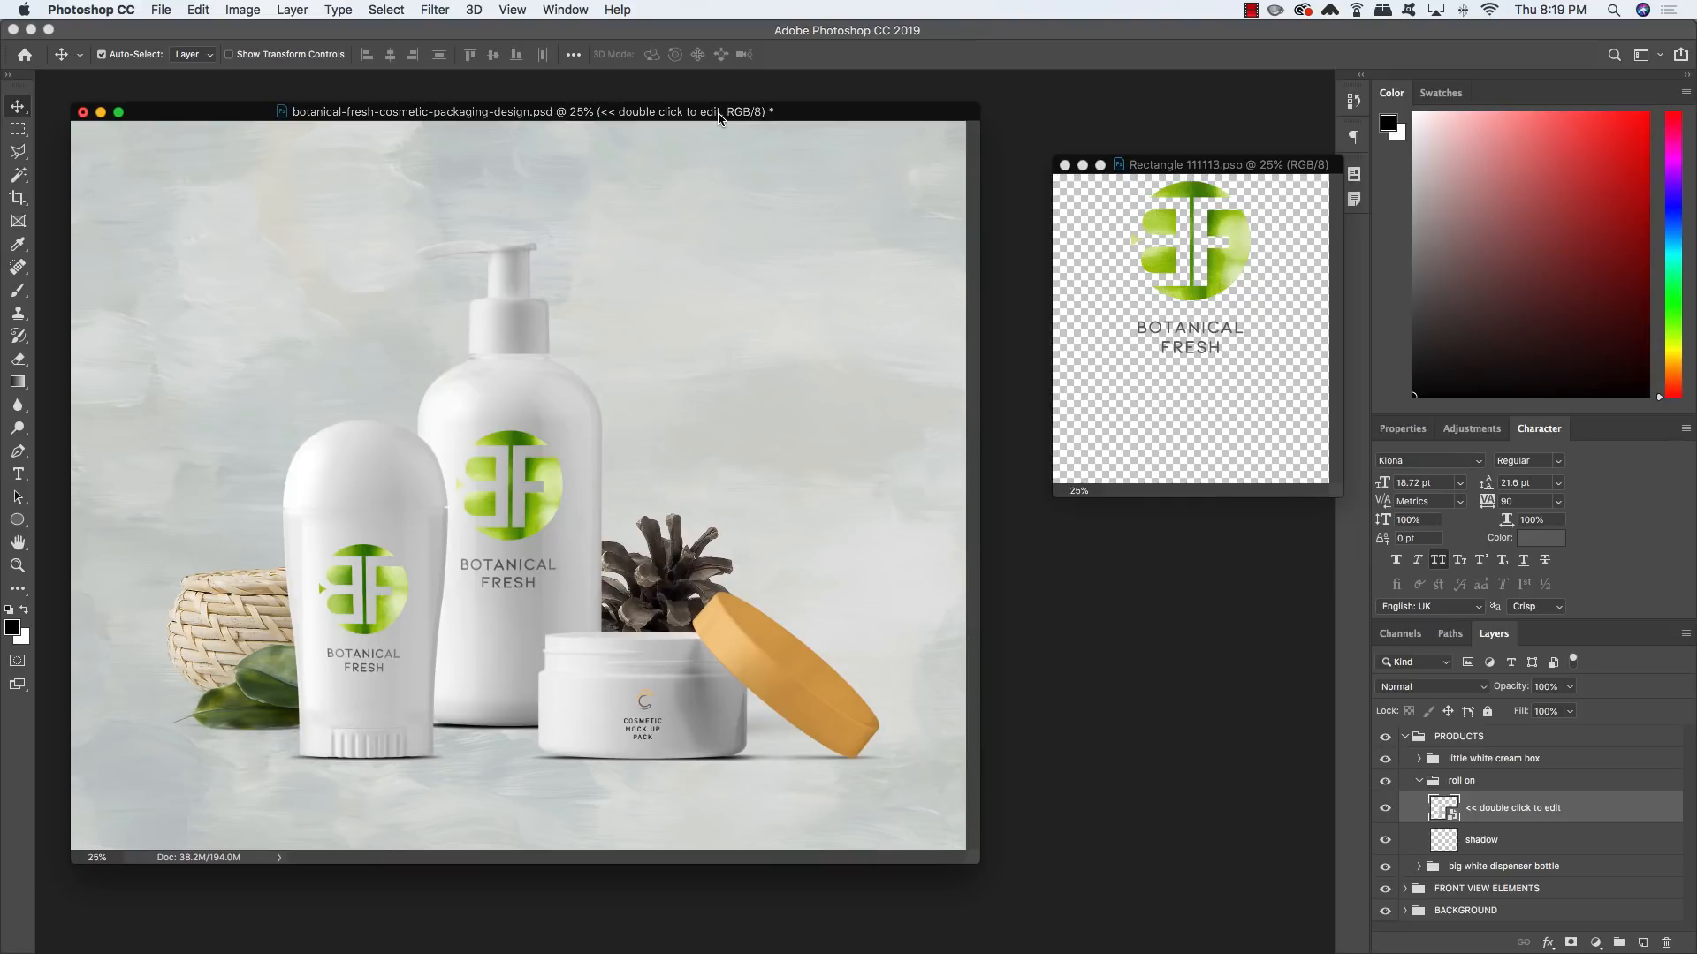
left_click(1418, 783)
left_click(1423, 760)
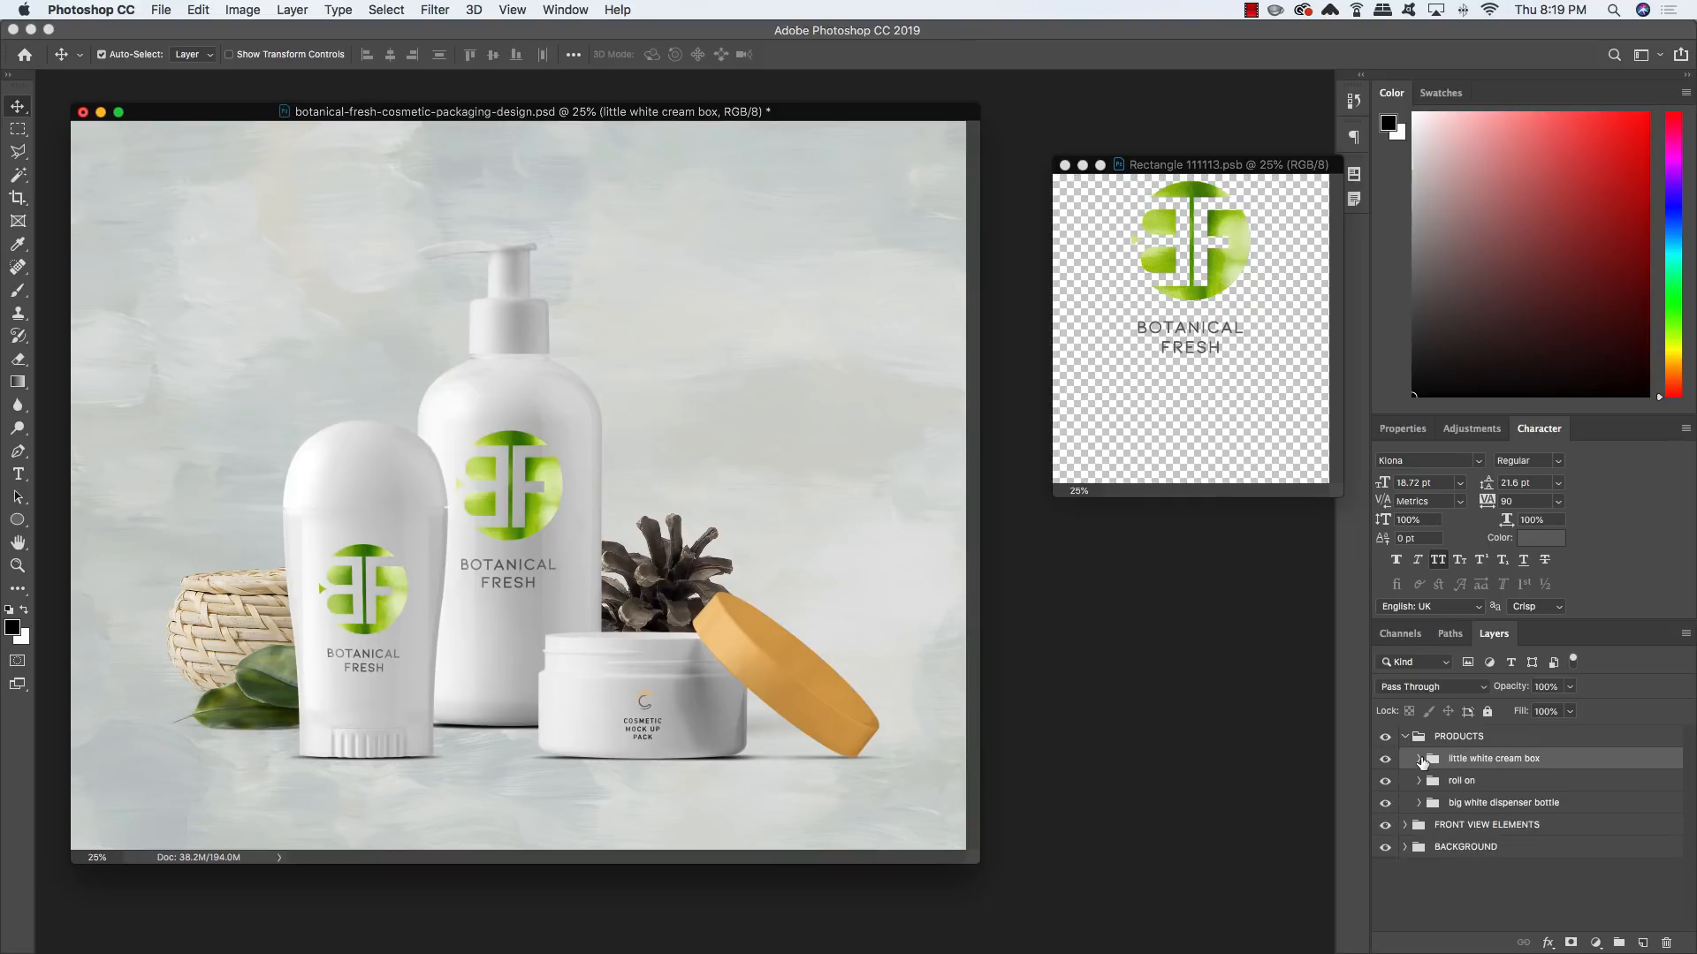
left_click(1419, 759)
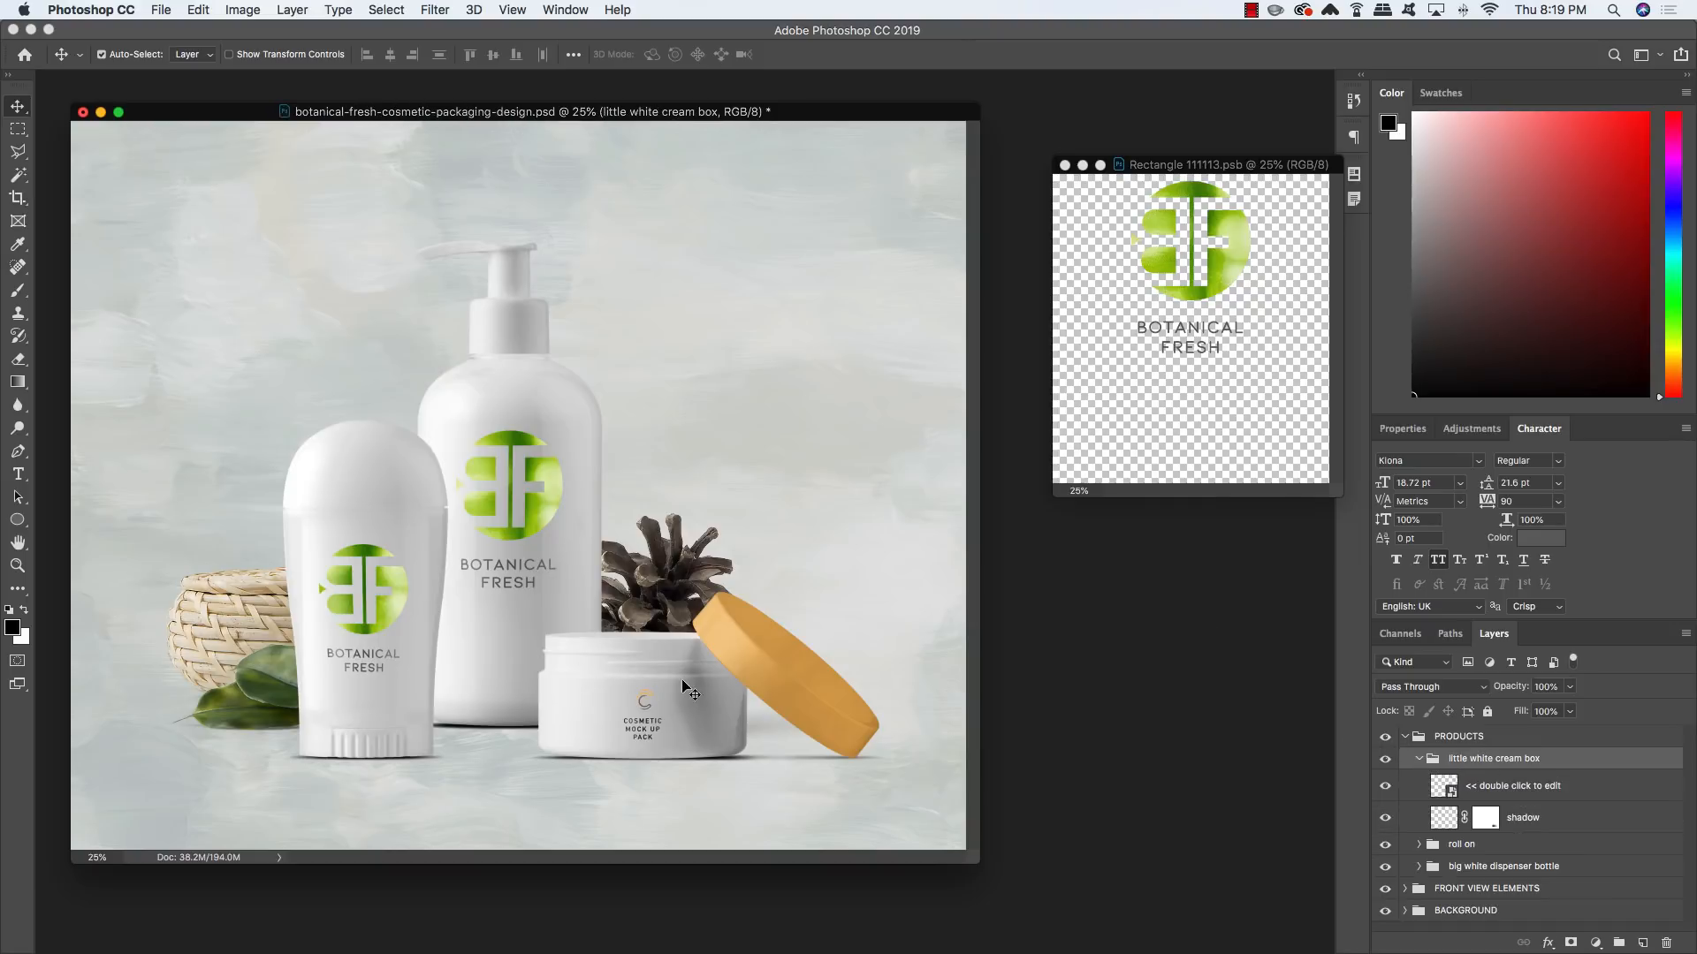
left_click(1471, 791)
double_click(1448, 790)
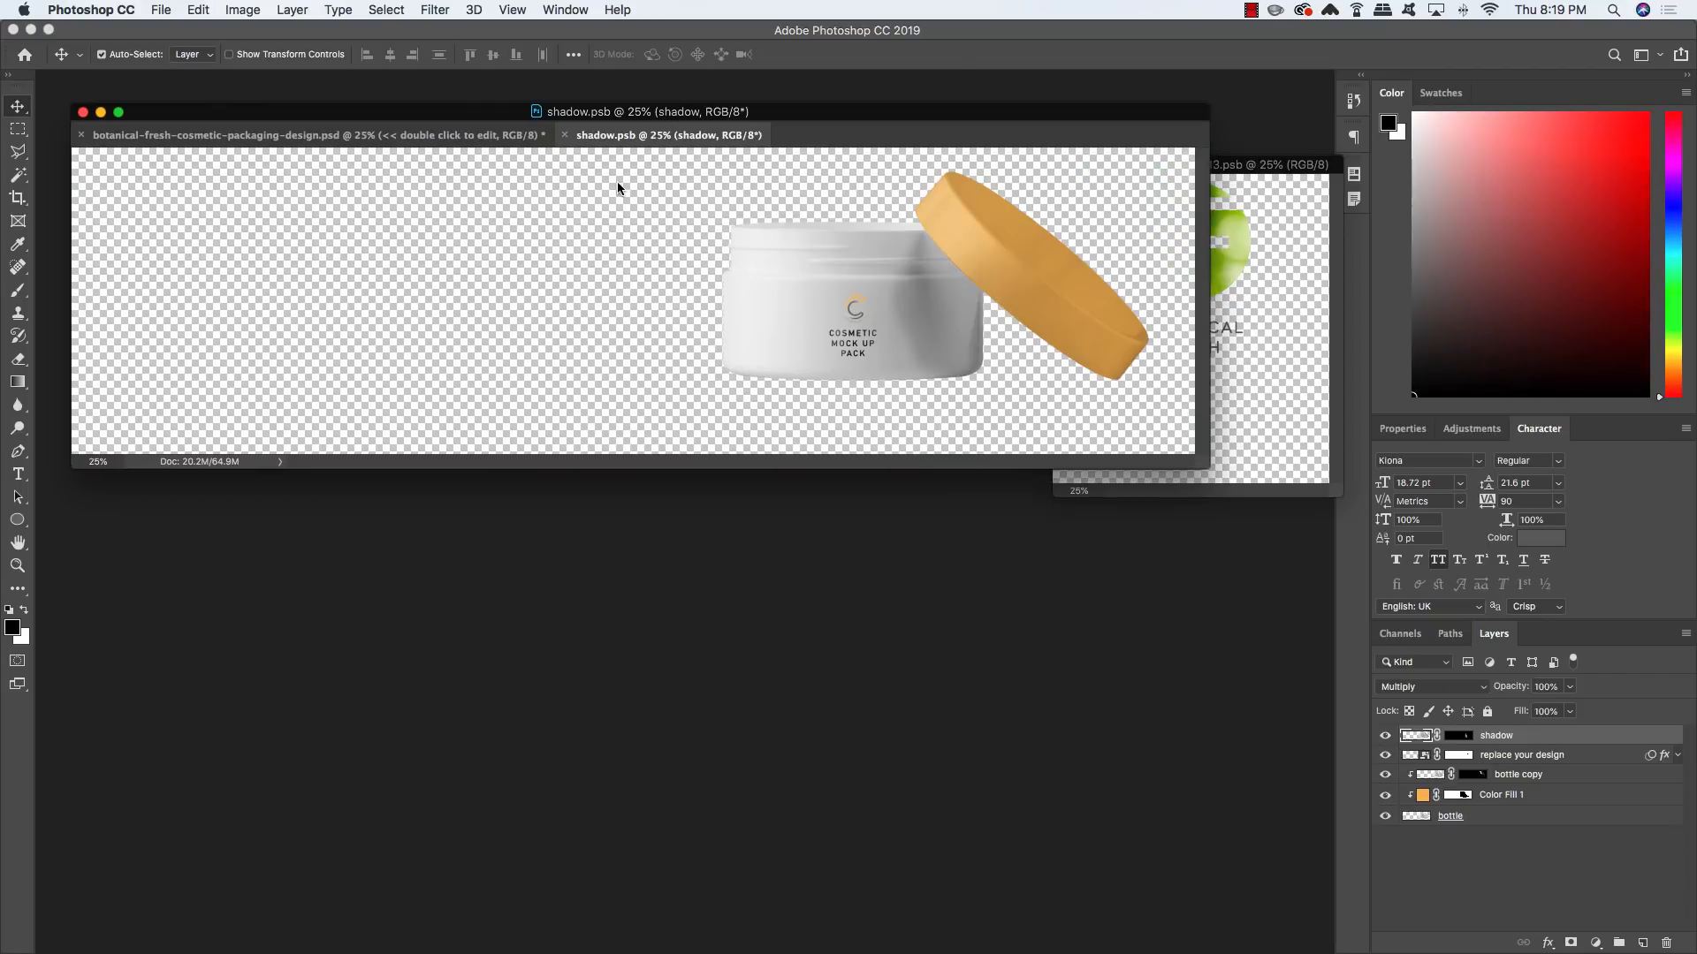
Separate shadow.psb into its own window below the mockup and float the layer list next to the cream jar
left_click_drag(617, 135, 761, 536)
left_click_drag(530, 481, 508, 472)
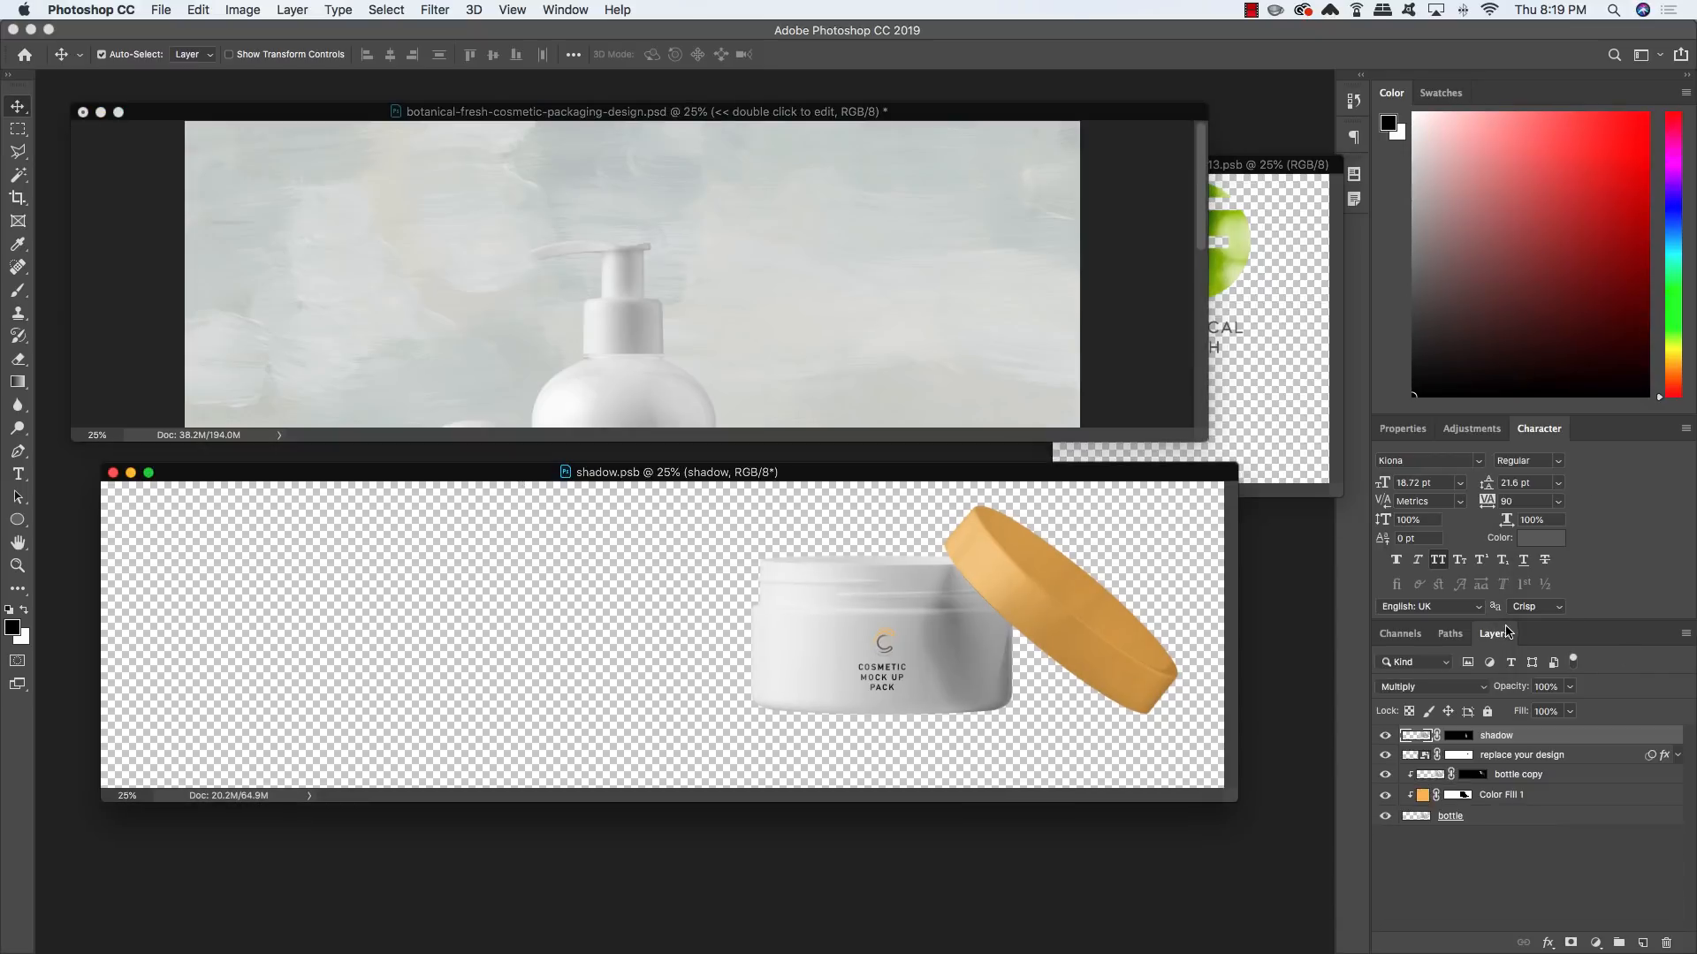
left_click_drag(1506, 633, 546, 407)
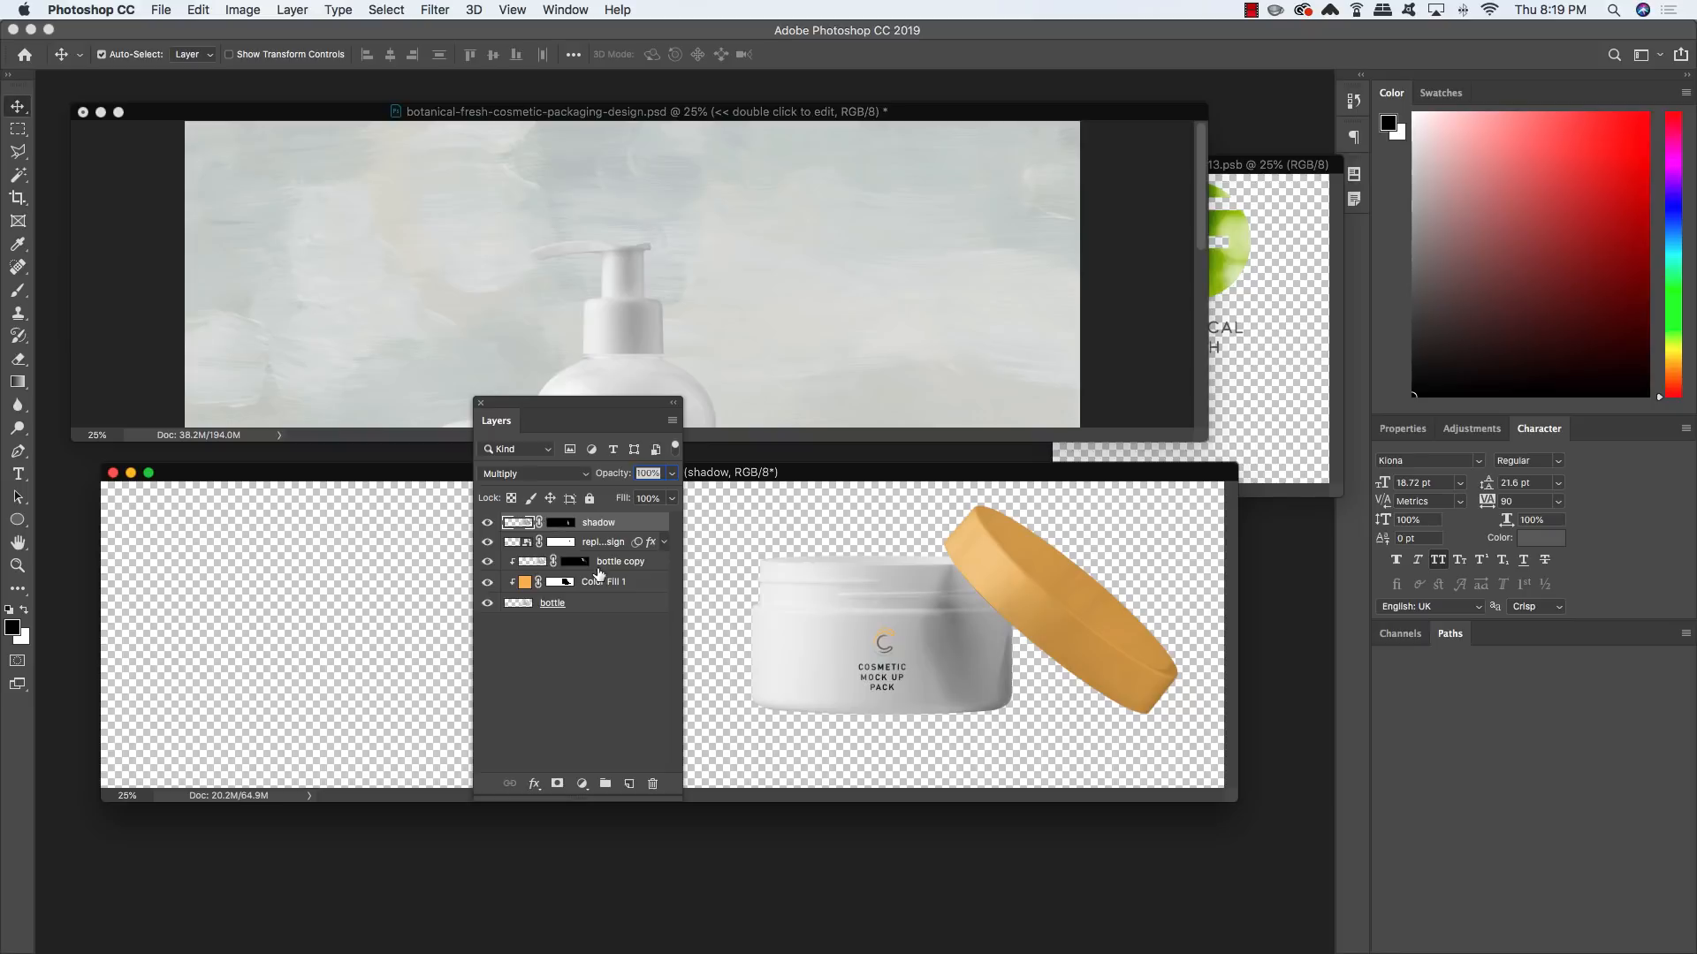
Set the jar lid's Color Fill 1 layer to the green #73823d
left_click(563, 583)
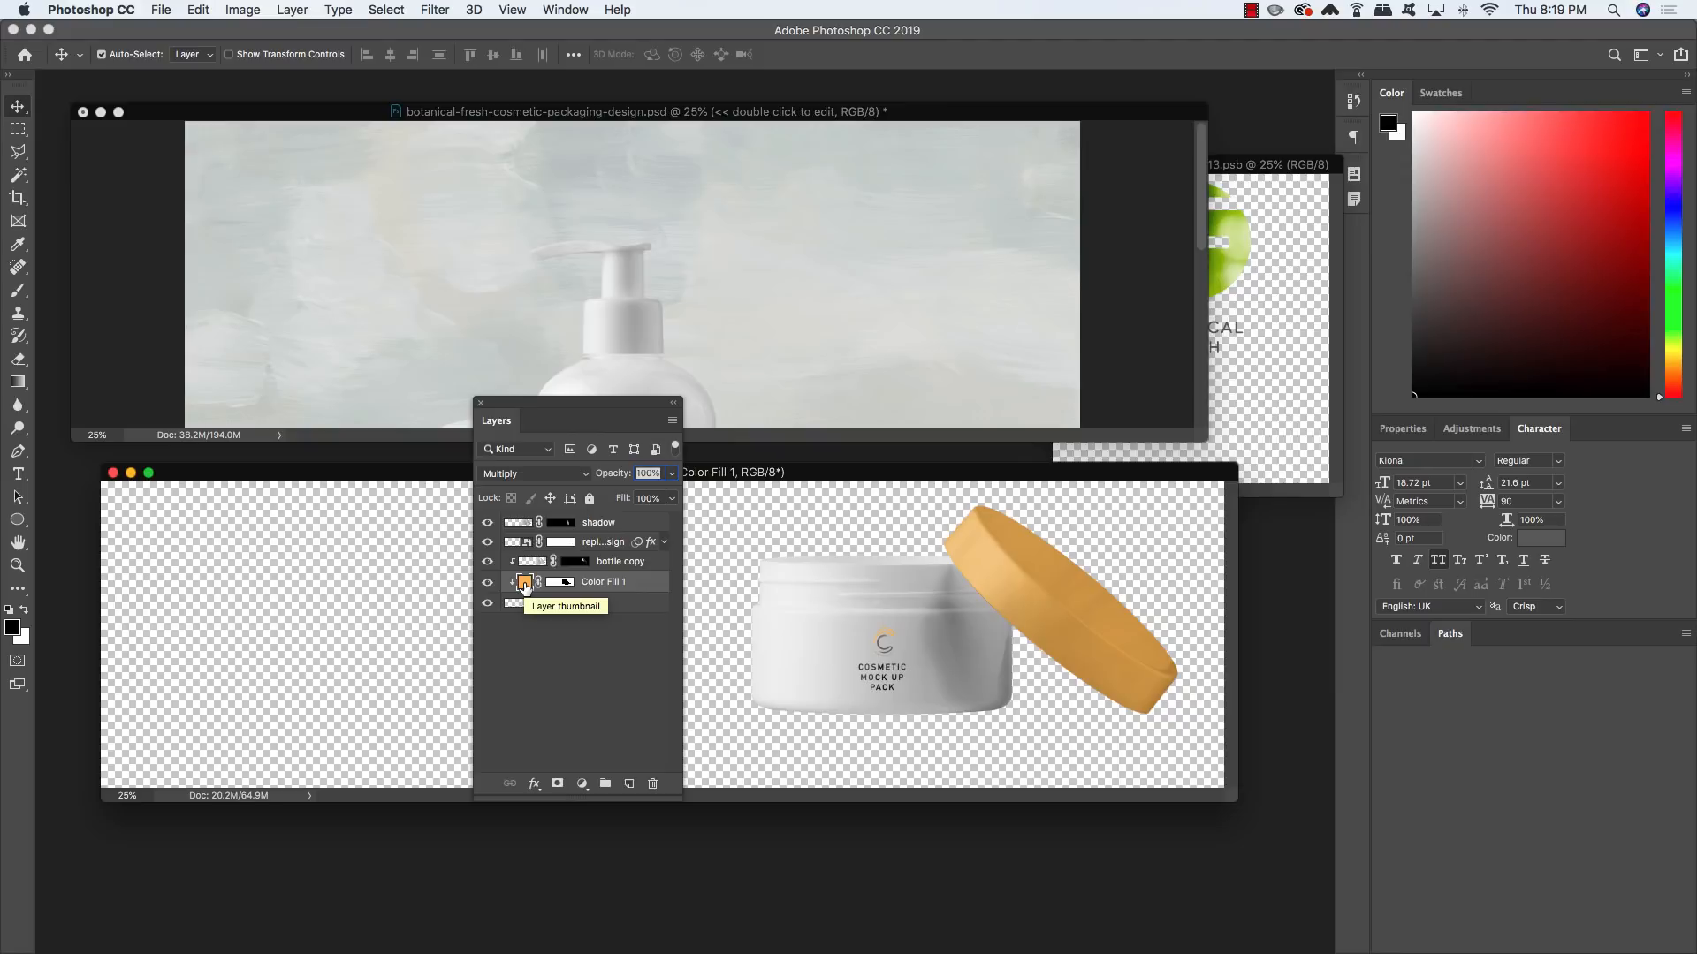
double_click(525, 583)
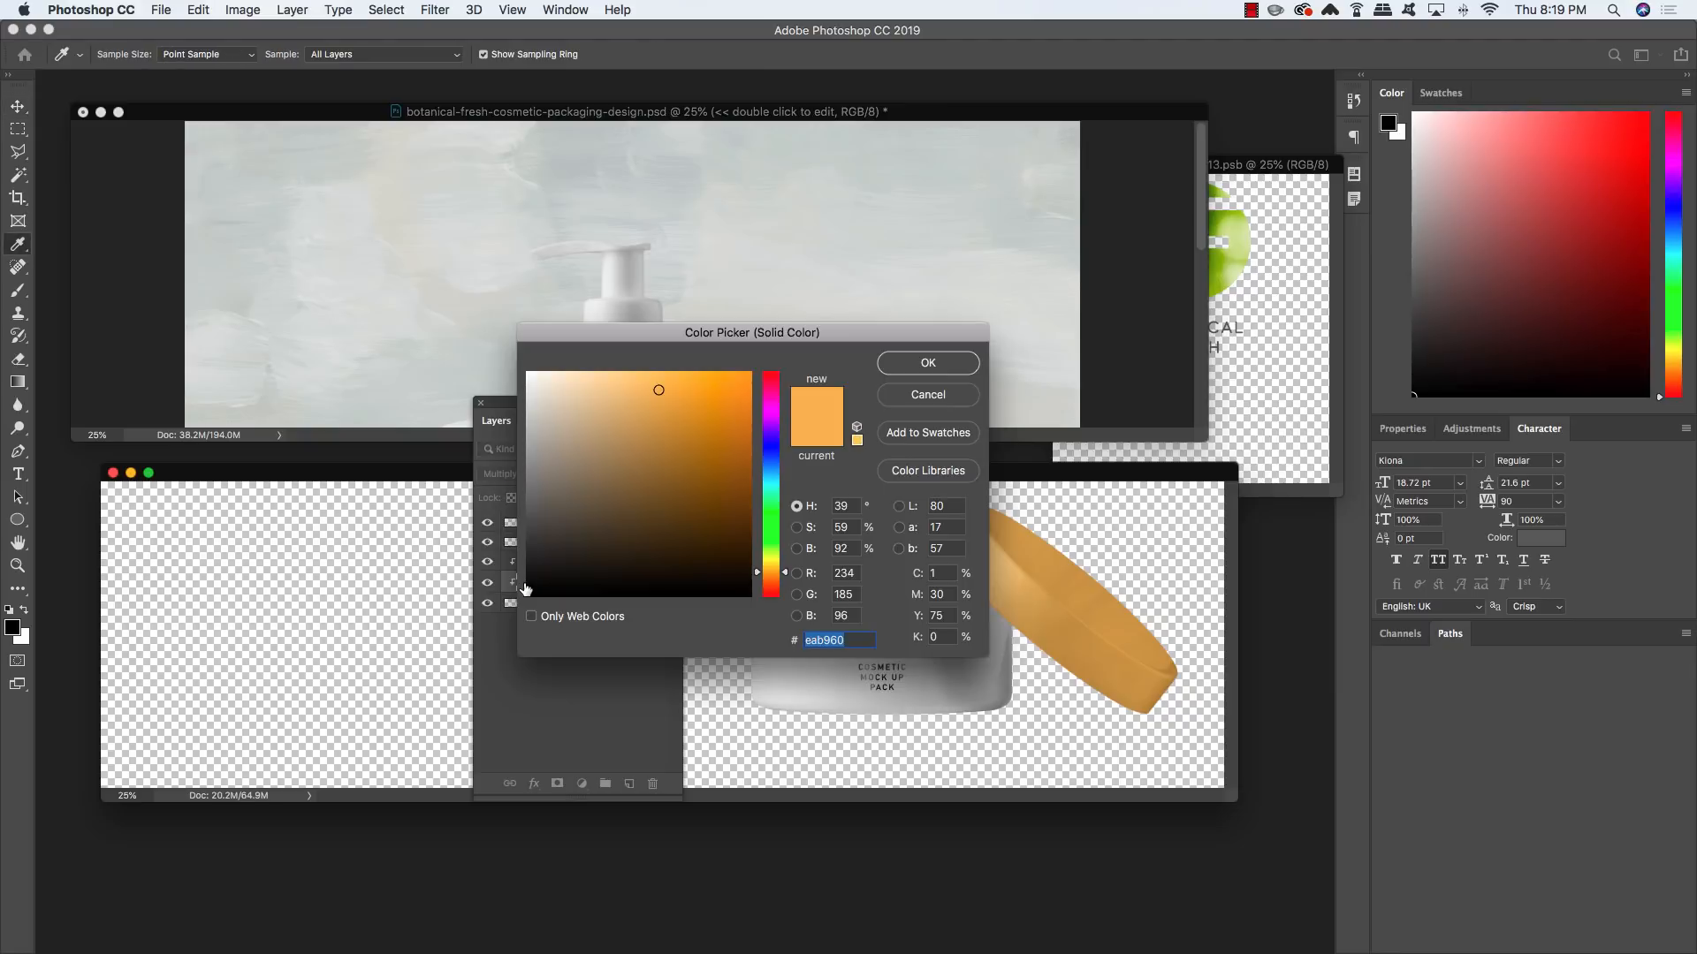
type("7")
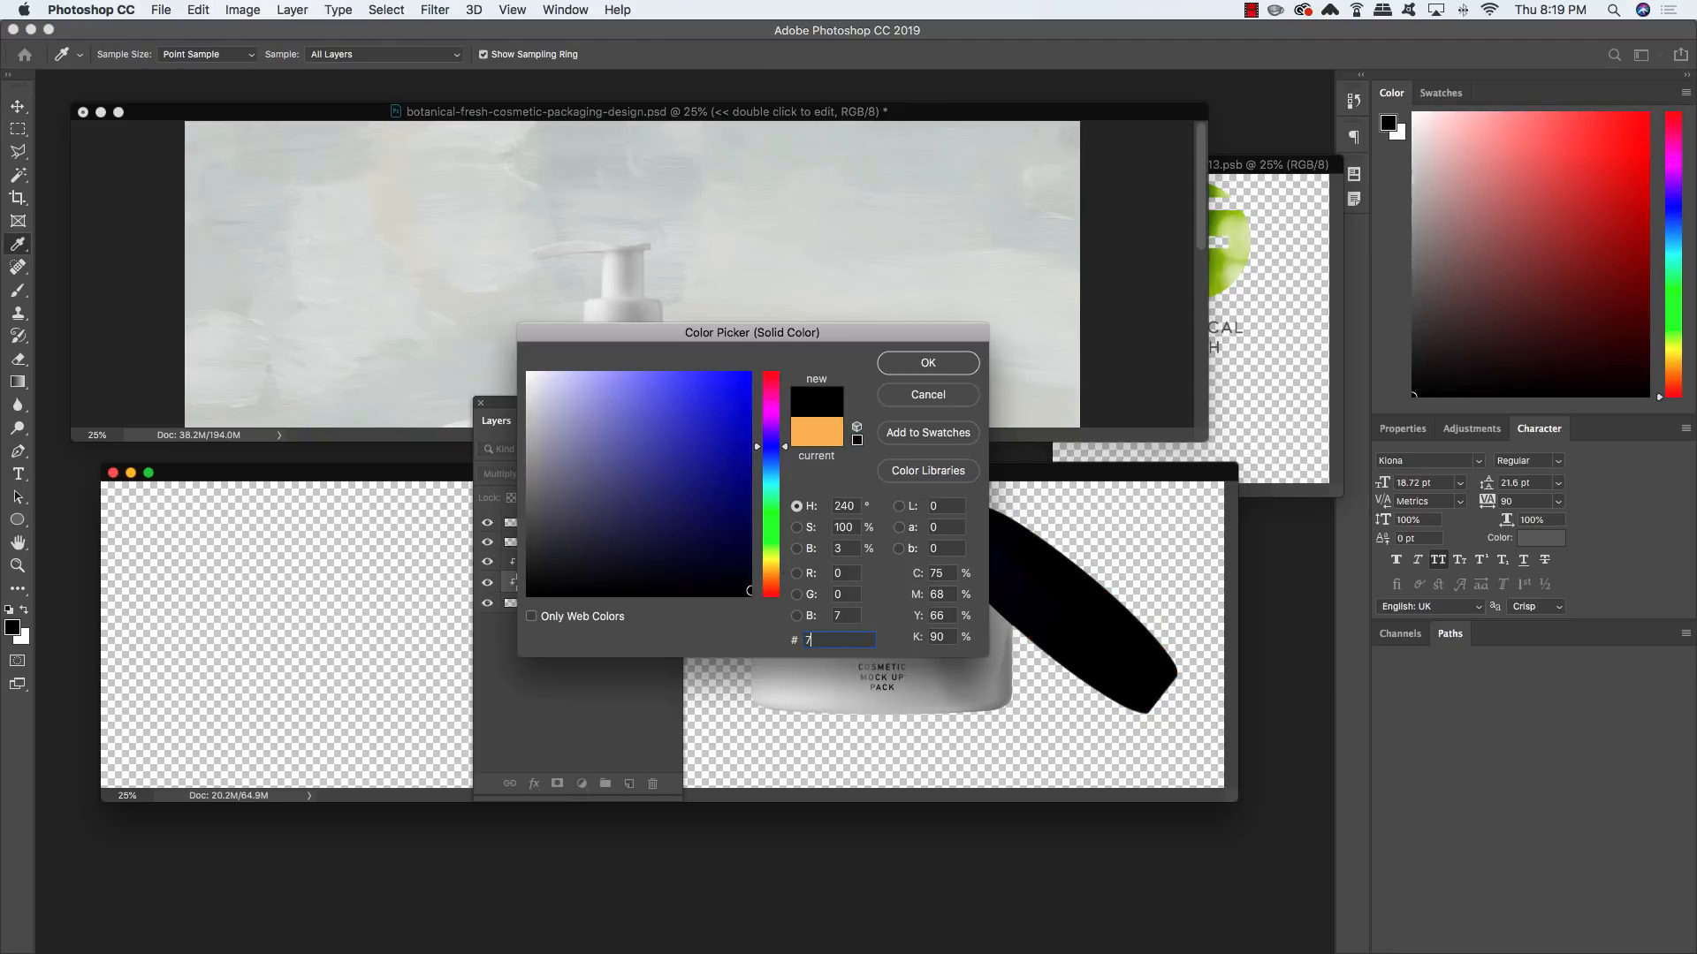
type("3823d")
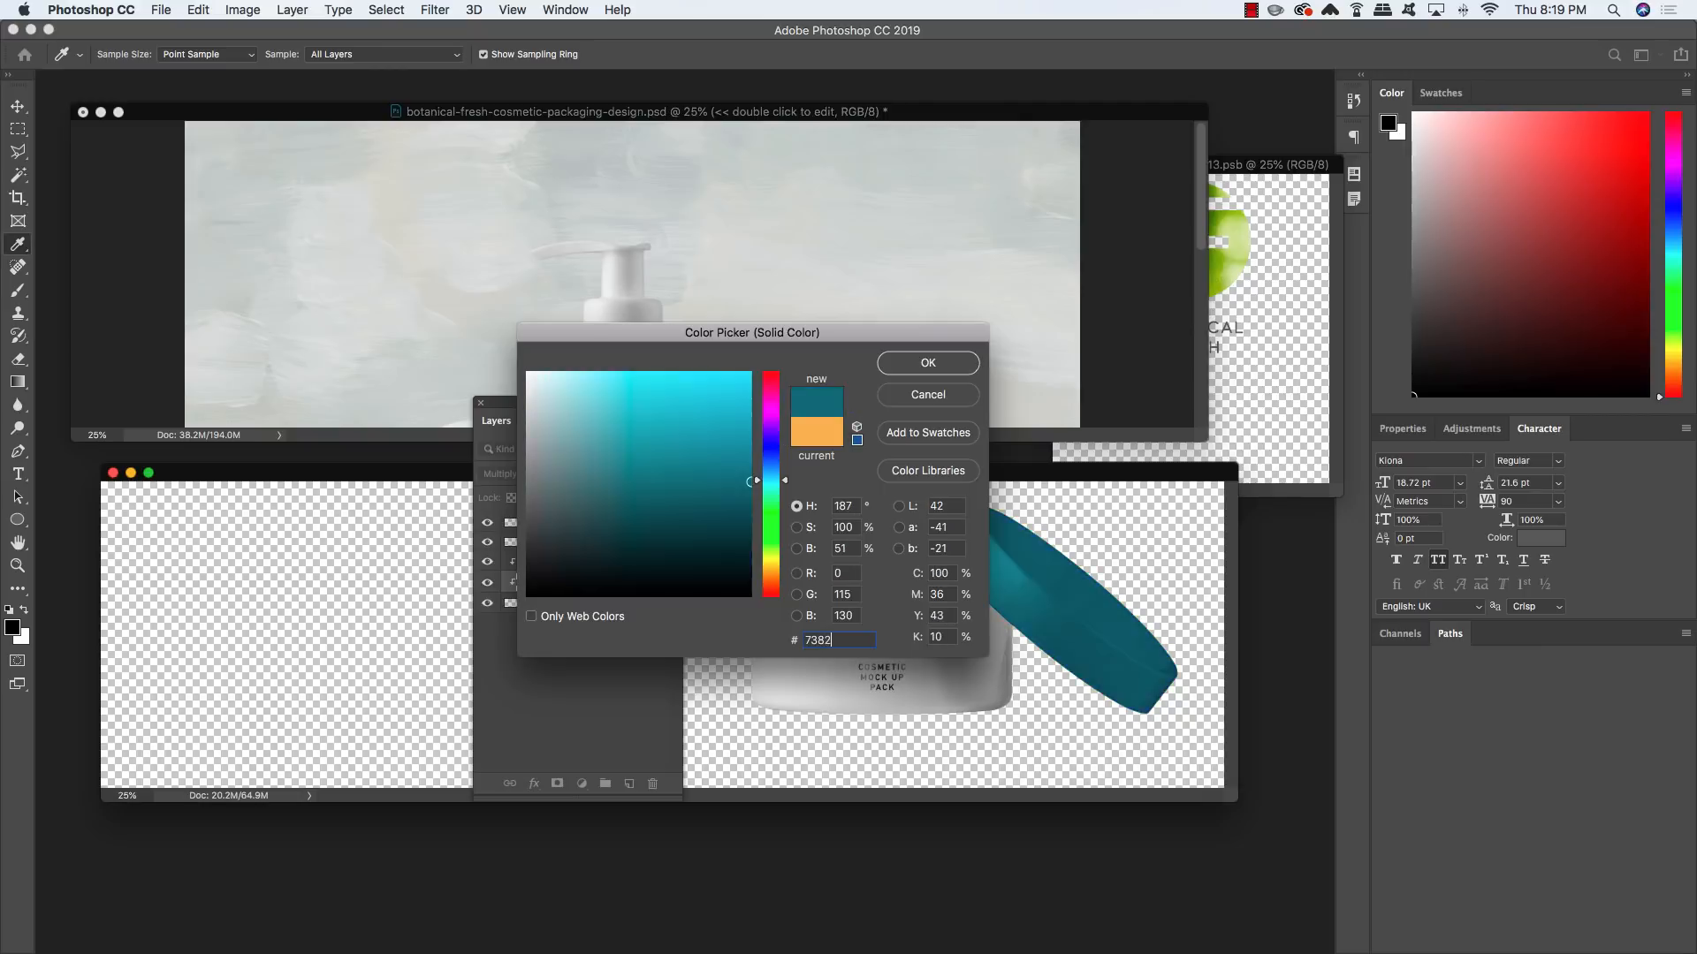
left_click(929, 364)
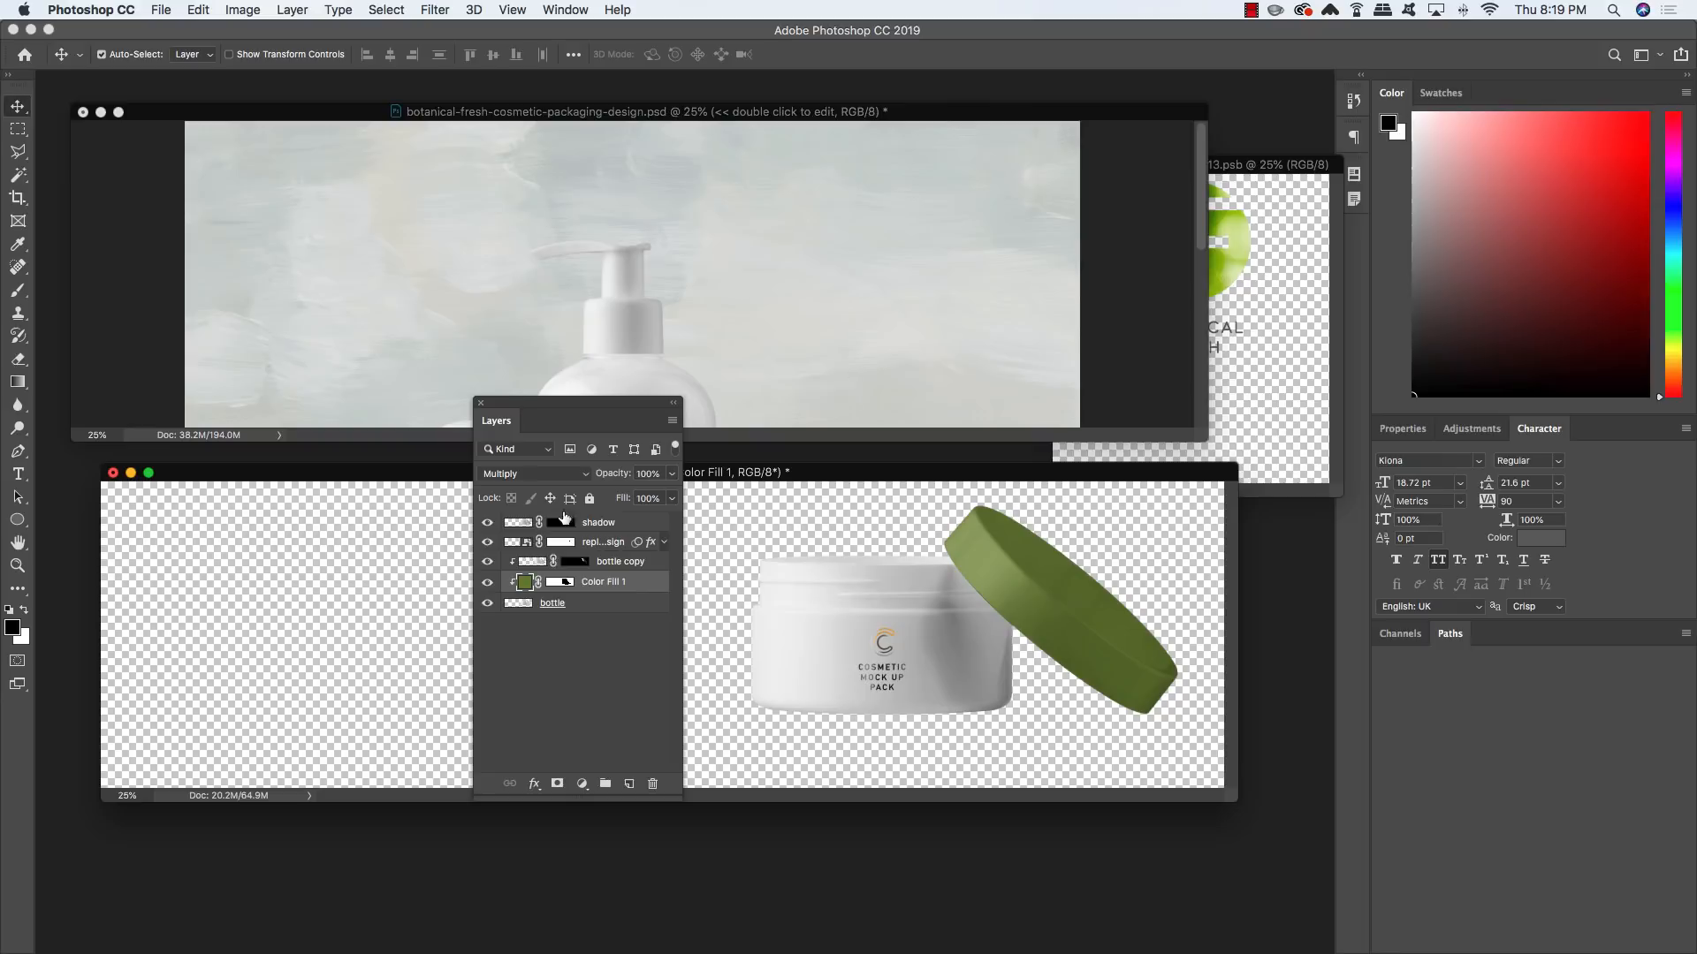
Open the cream jar's replace your design smart object and hide its cosmetic mock up pack text and Vector Smart Object logo
left_click(526, 546)
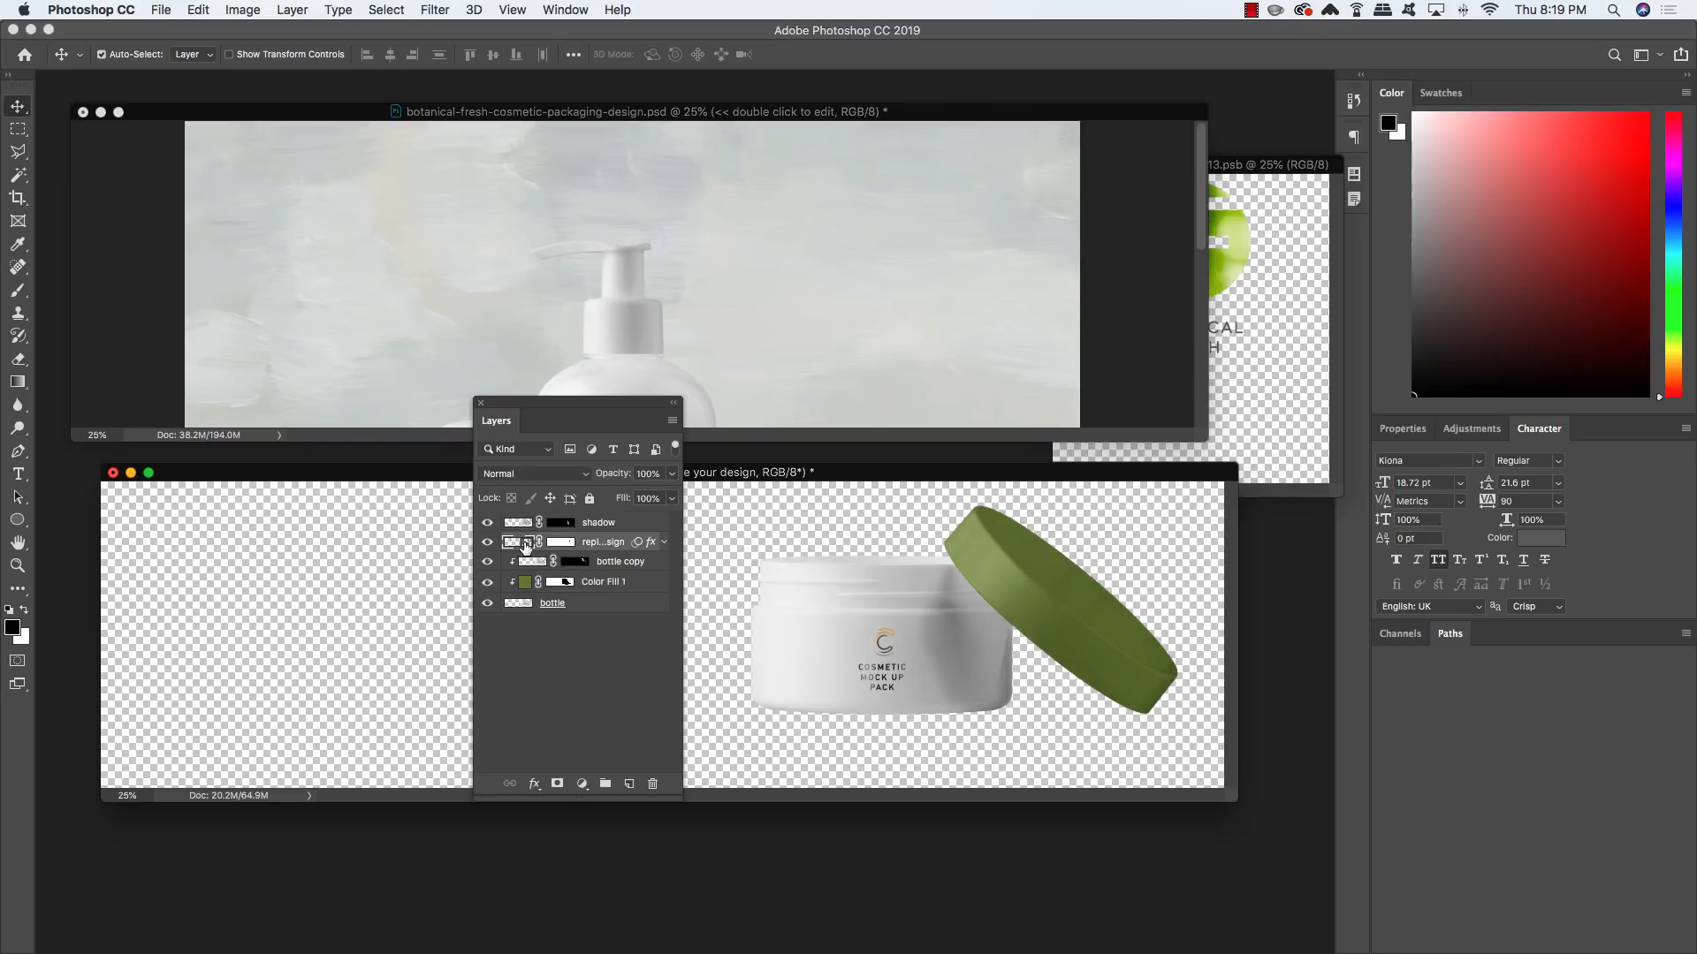
left_click_drag(679, 798, 761, 806)
double_click(525, 543)
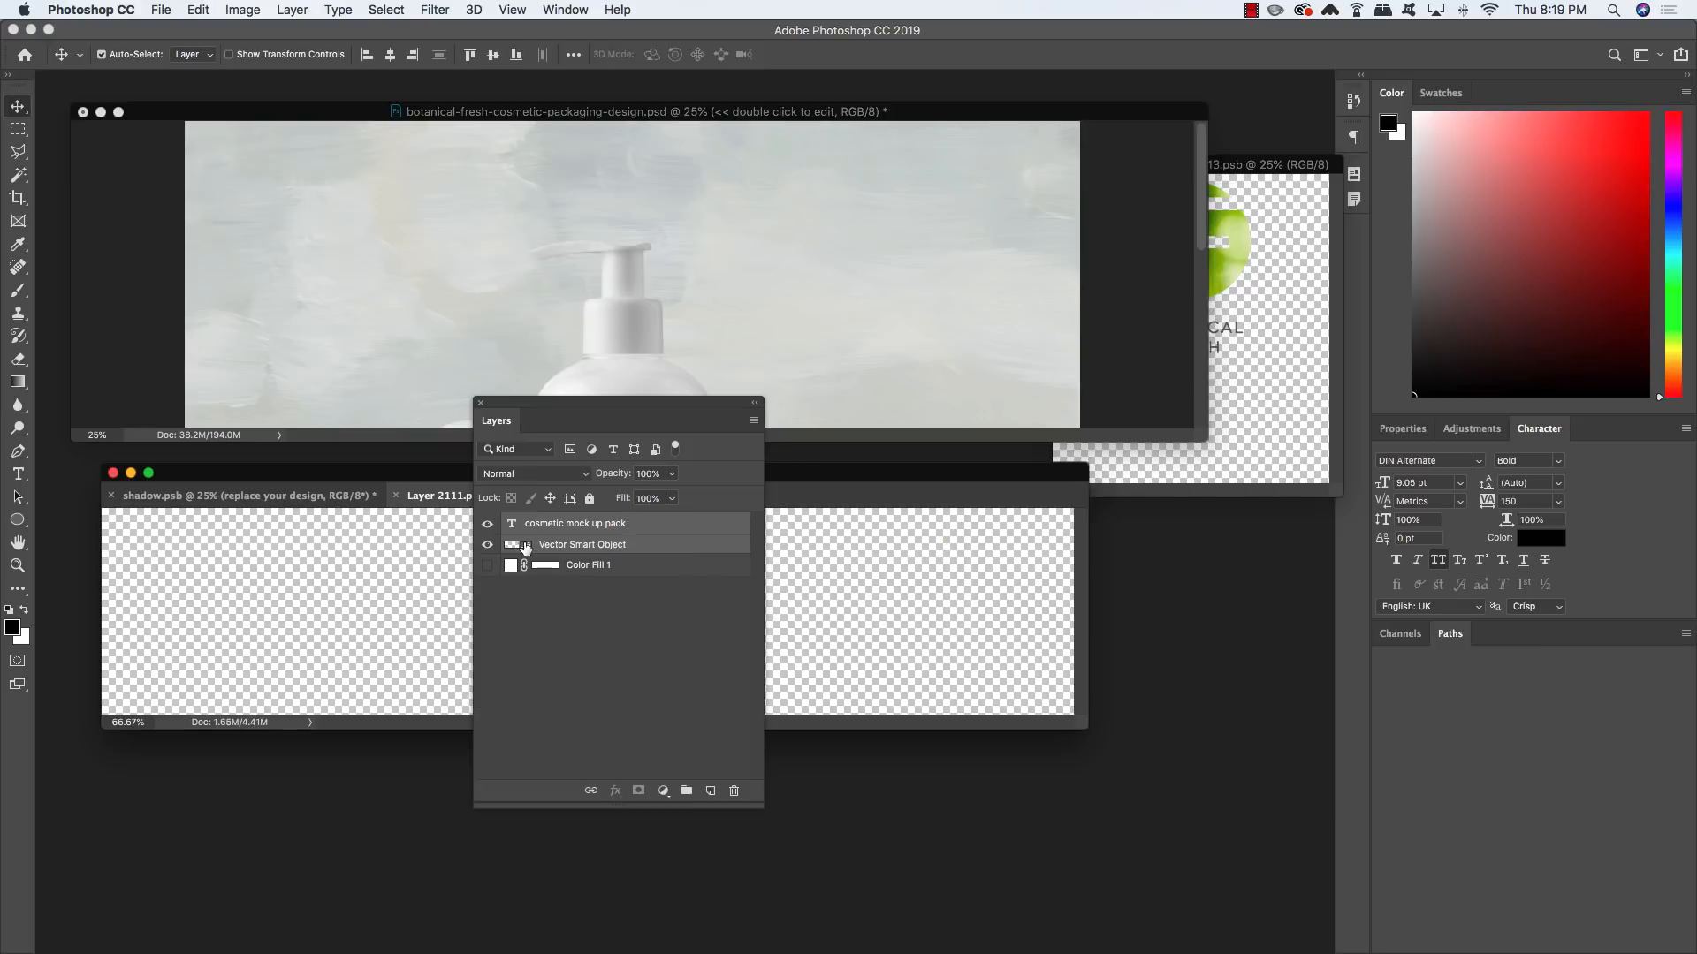
left_click_drag(555, 409, 1102, 427)
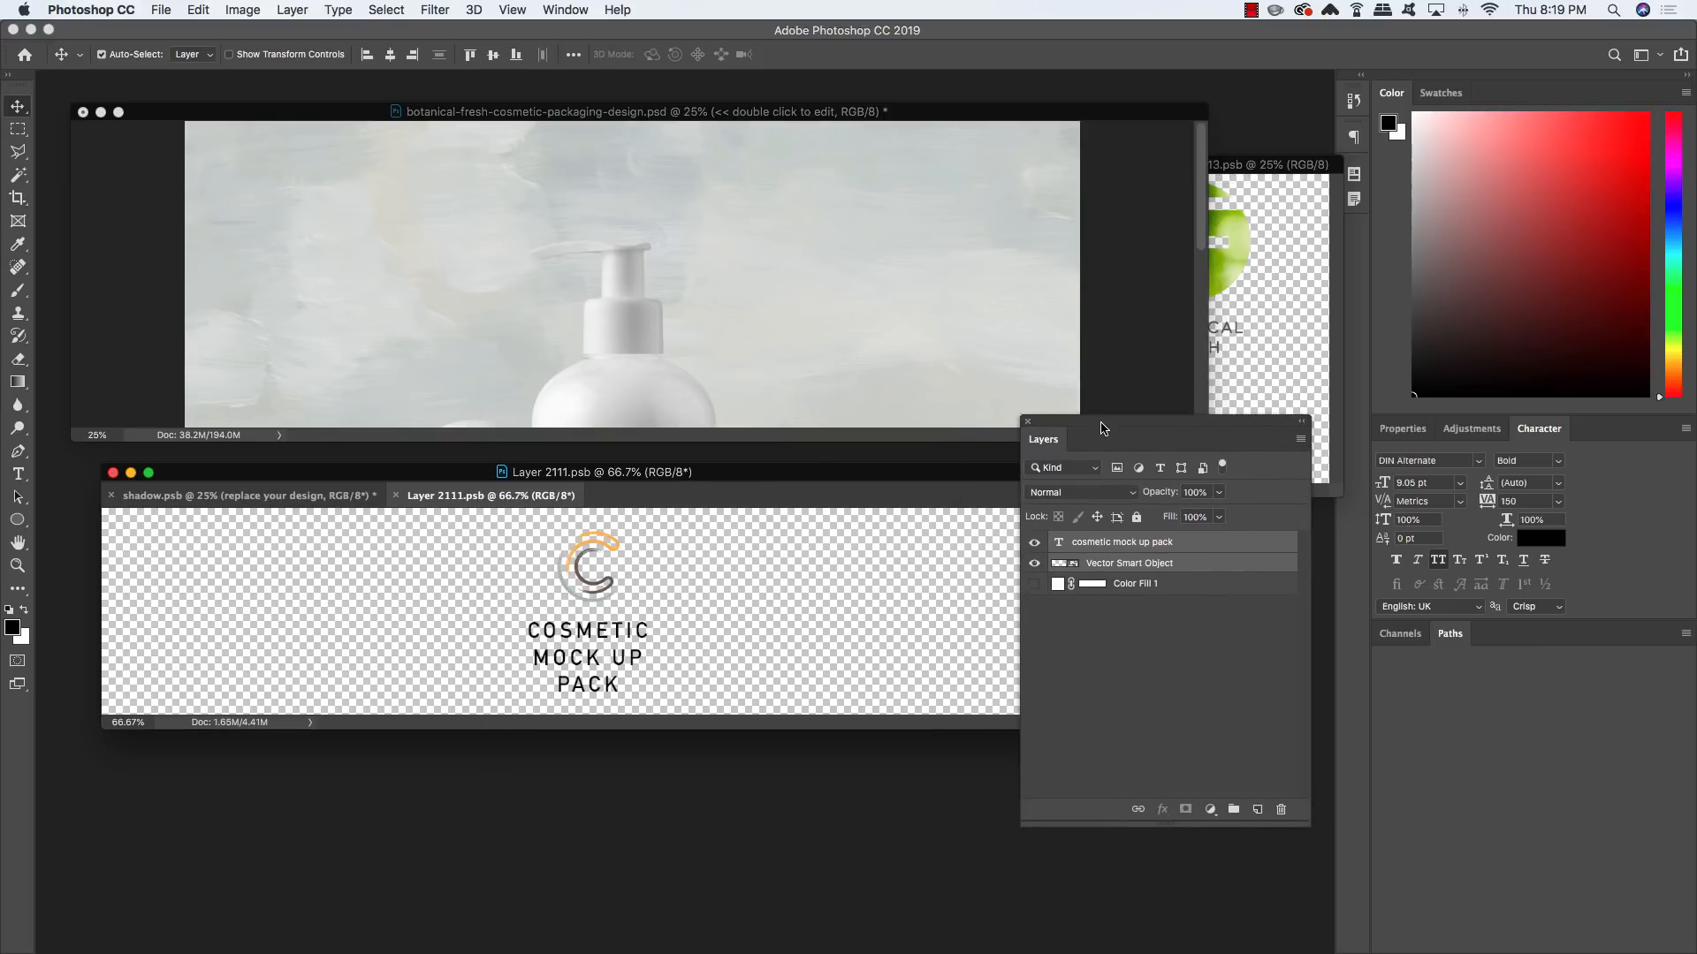
left_click_drag(1034, 552, 1034, 565)
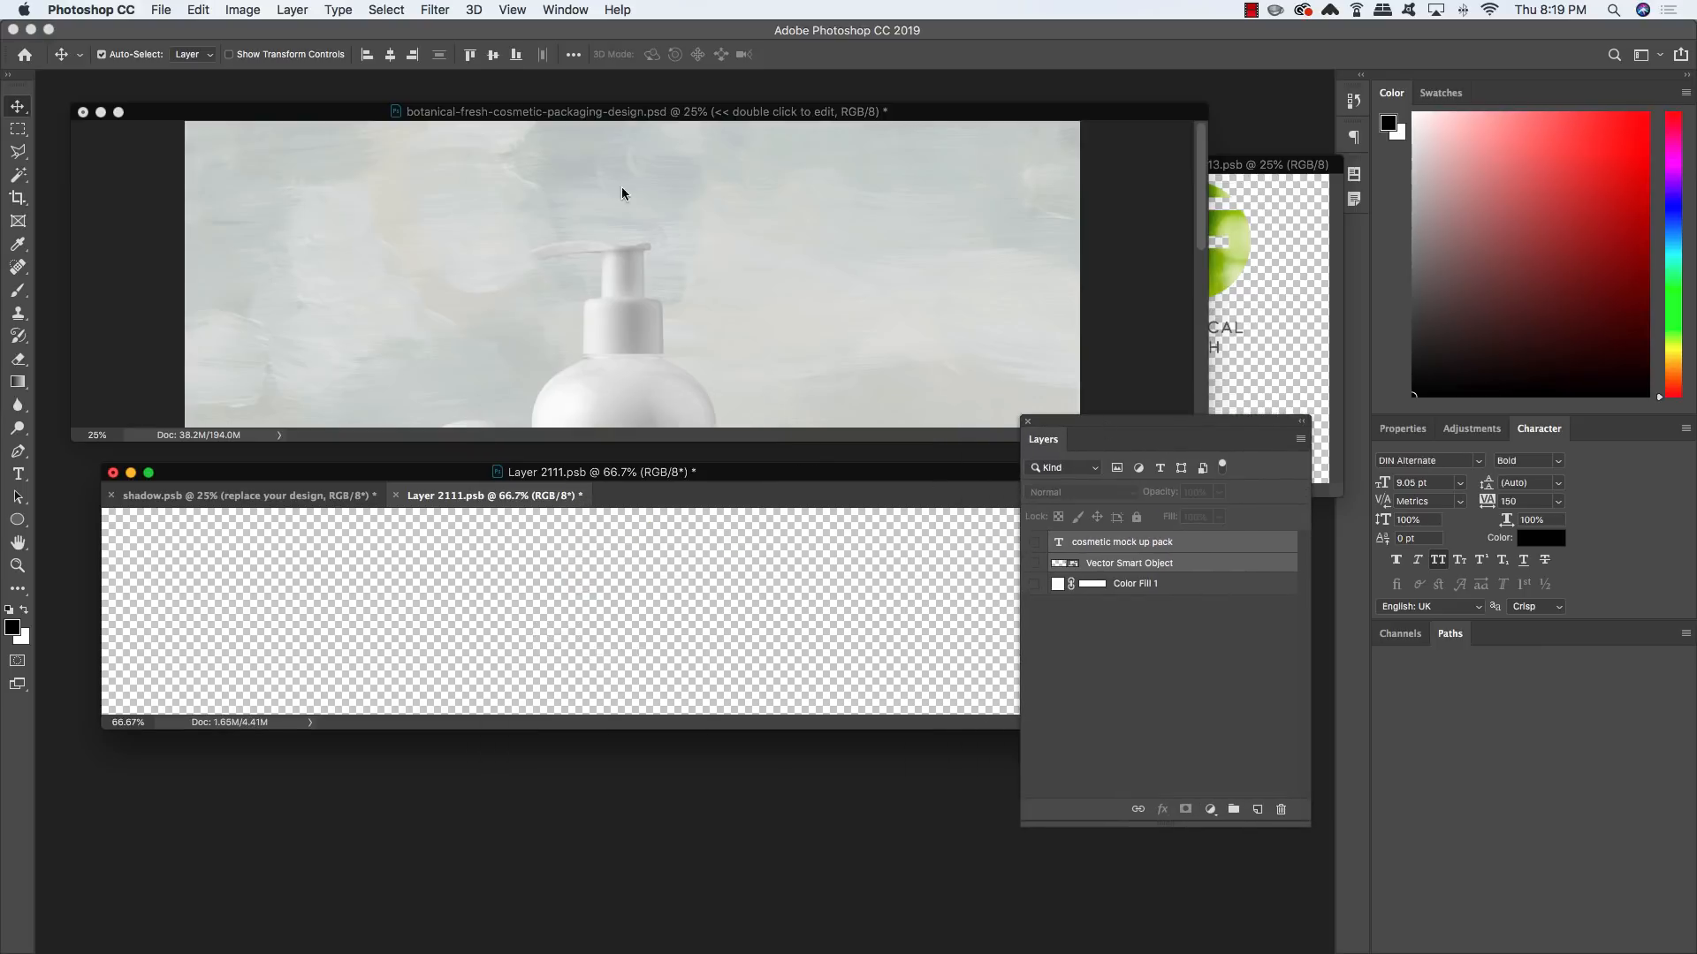
Shrink the mockup view to 6.25% and arrange Rectangle 111113.psb above Layer 2111.psb, making the Botanical Fresh artwork the active document
left_click(222, 113)
key("super+minus")
key("super+minus")
key("super+minus")
key("super+minus")
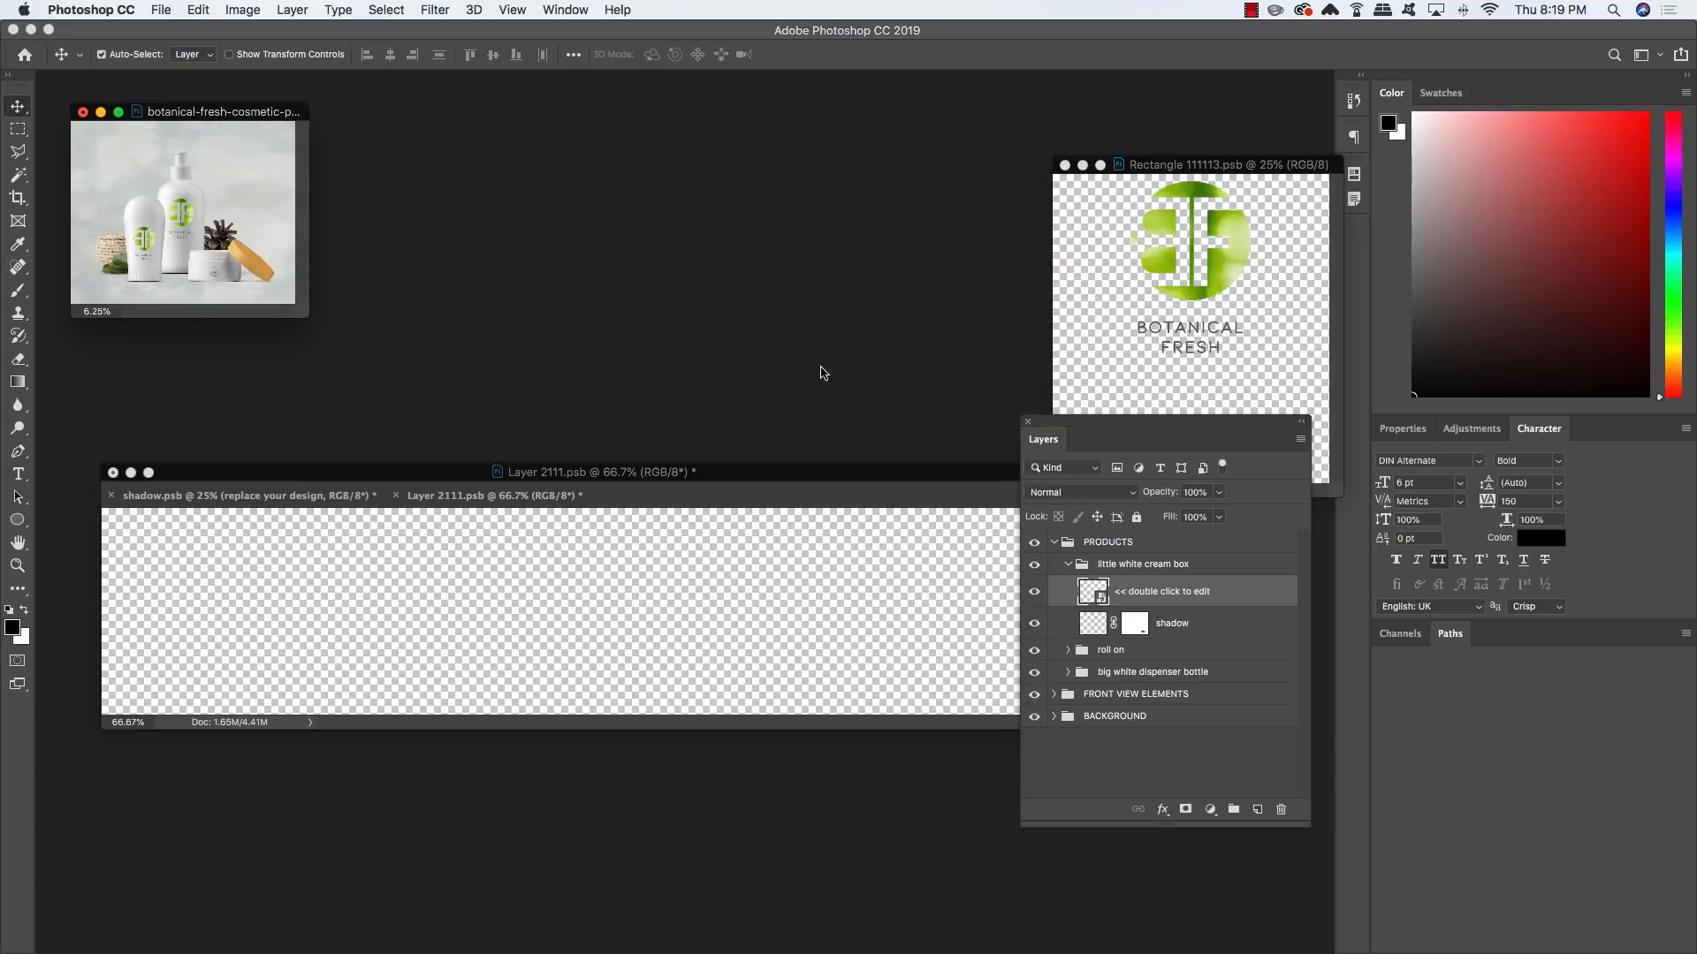
left_click_drag(794, 480, 752, 439)
left_click_drag(1194, 165, 782, 104)
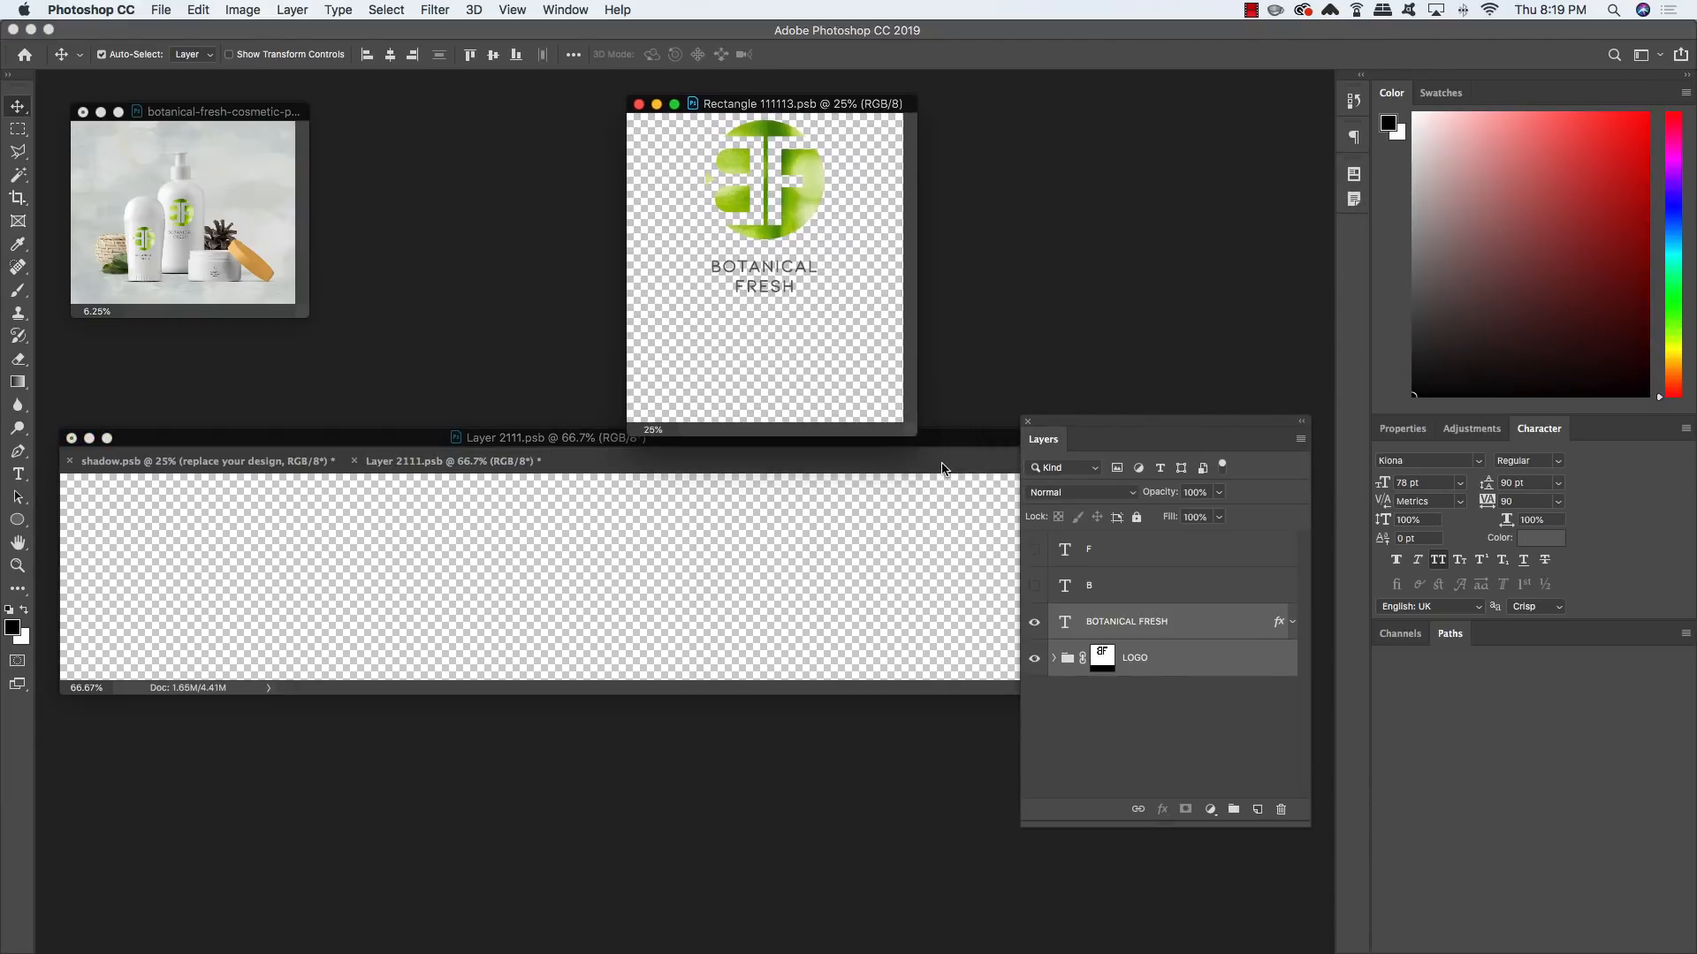
left_click_drag(949, 442, 953, 479)
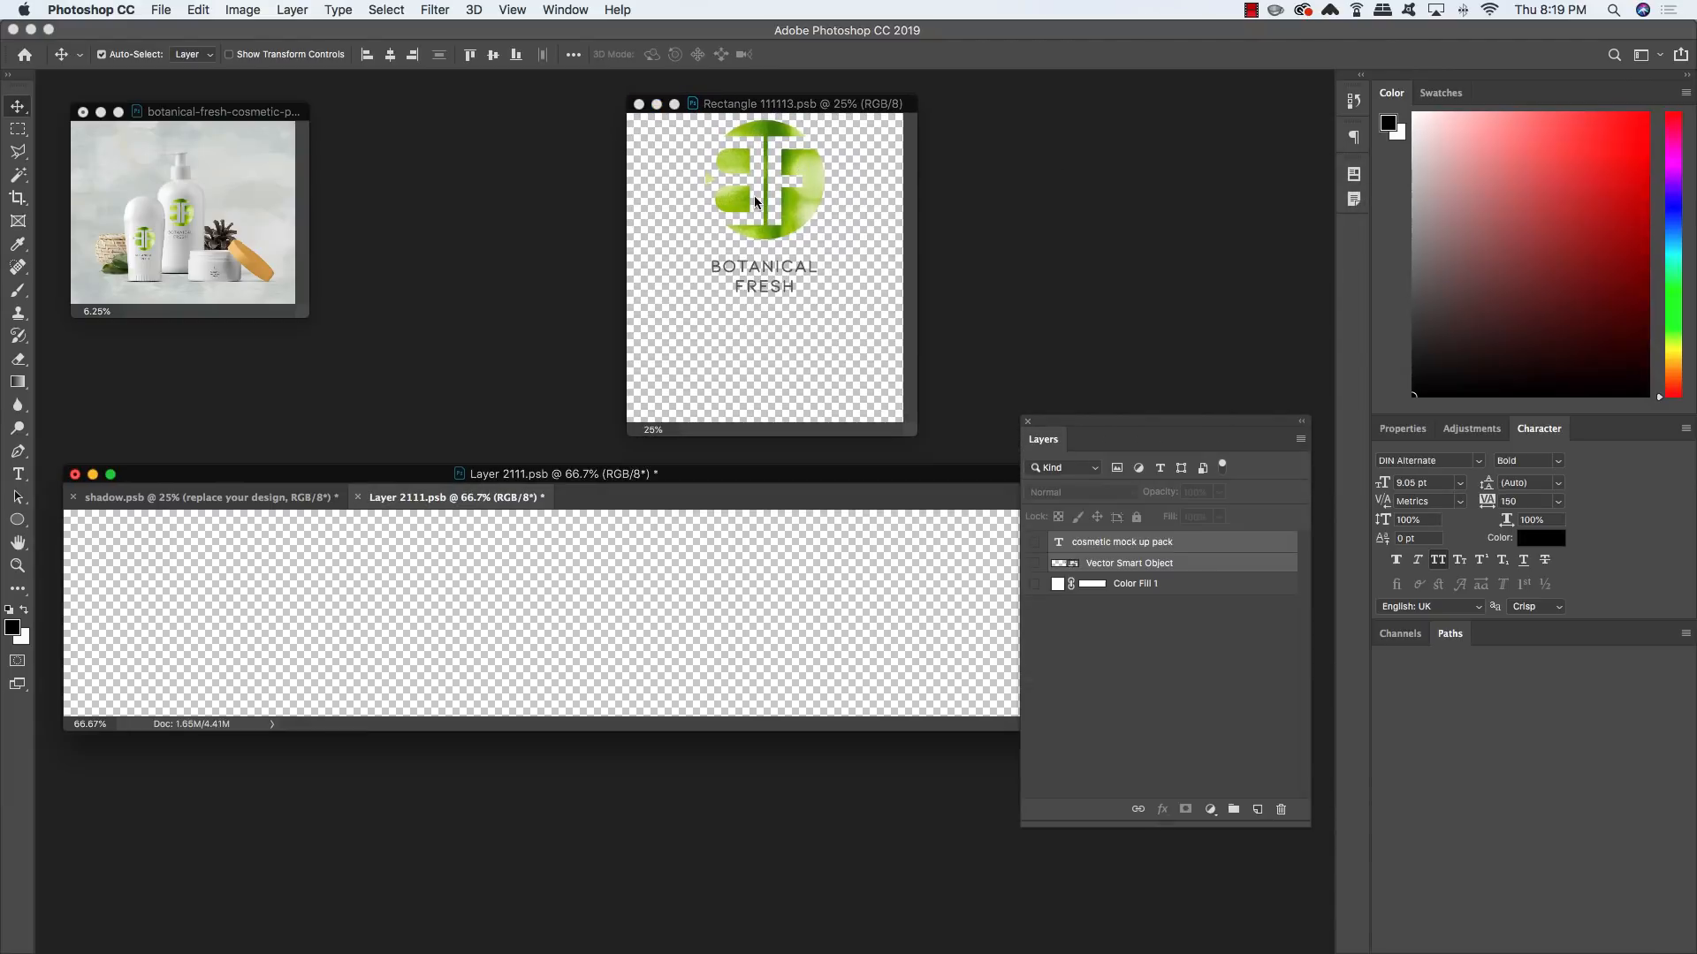
left_click(845, 108)
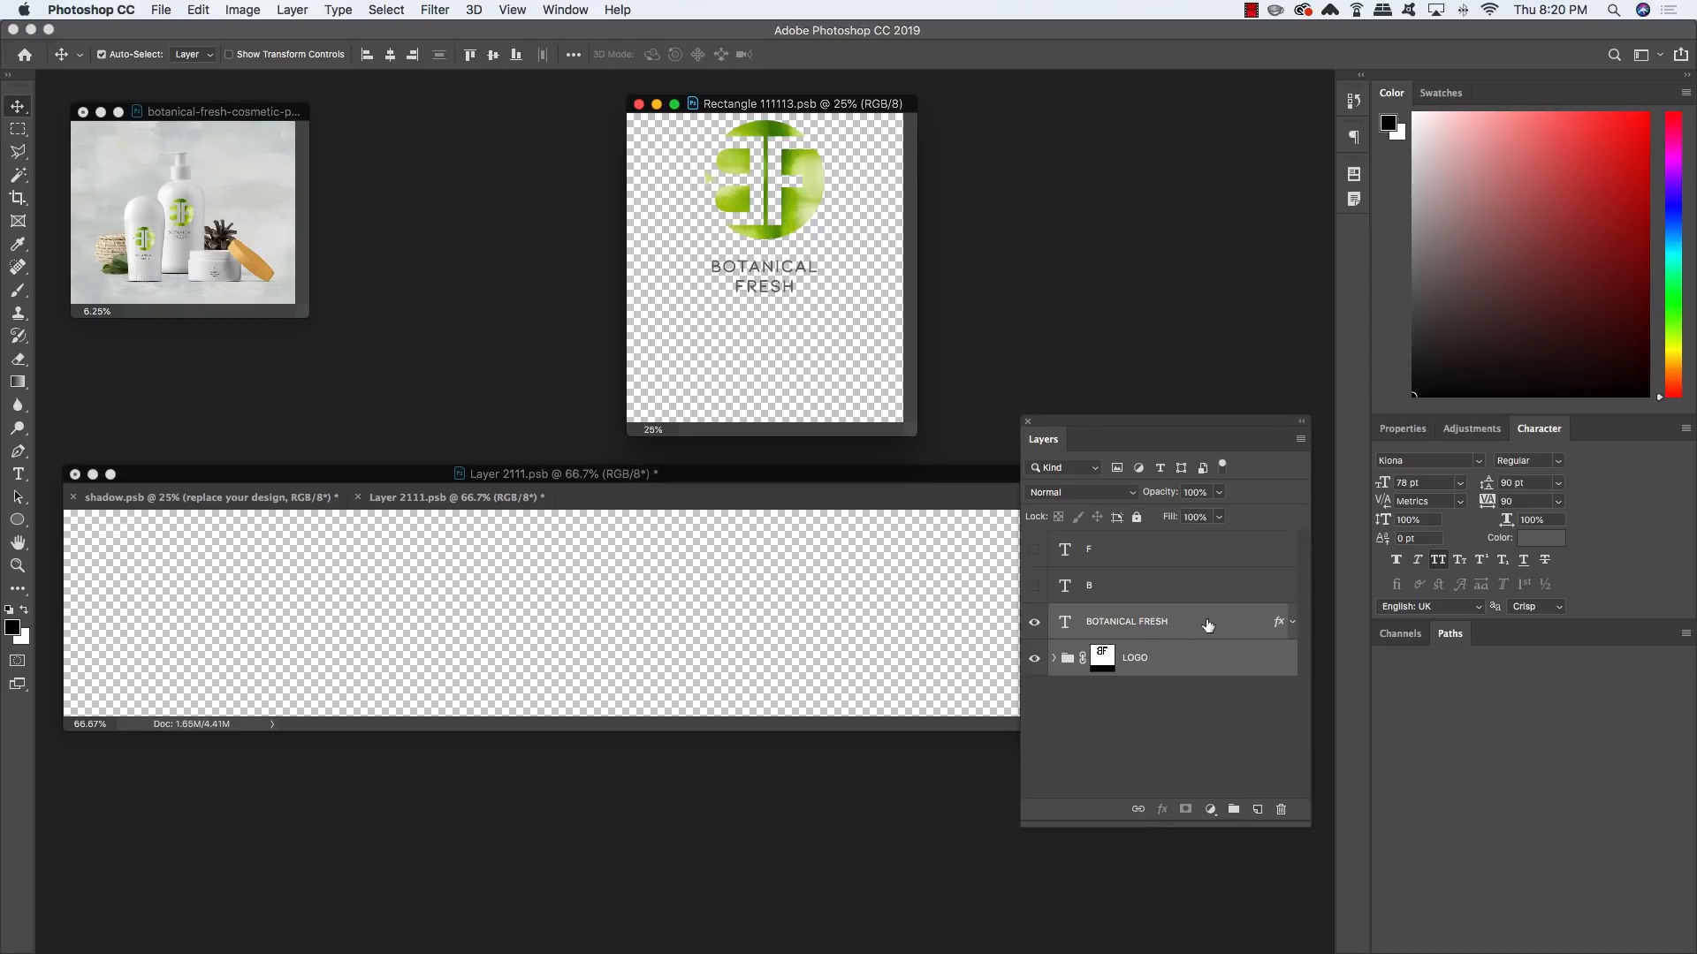
Copy the BOTANICAL FRESH text and LOGO group into Layer 2111.psb, close Rectangle 111113.psb, and view the label full screen
left_click_drag(1188, 663, 490, 609)
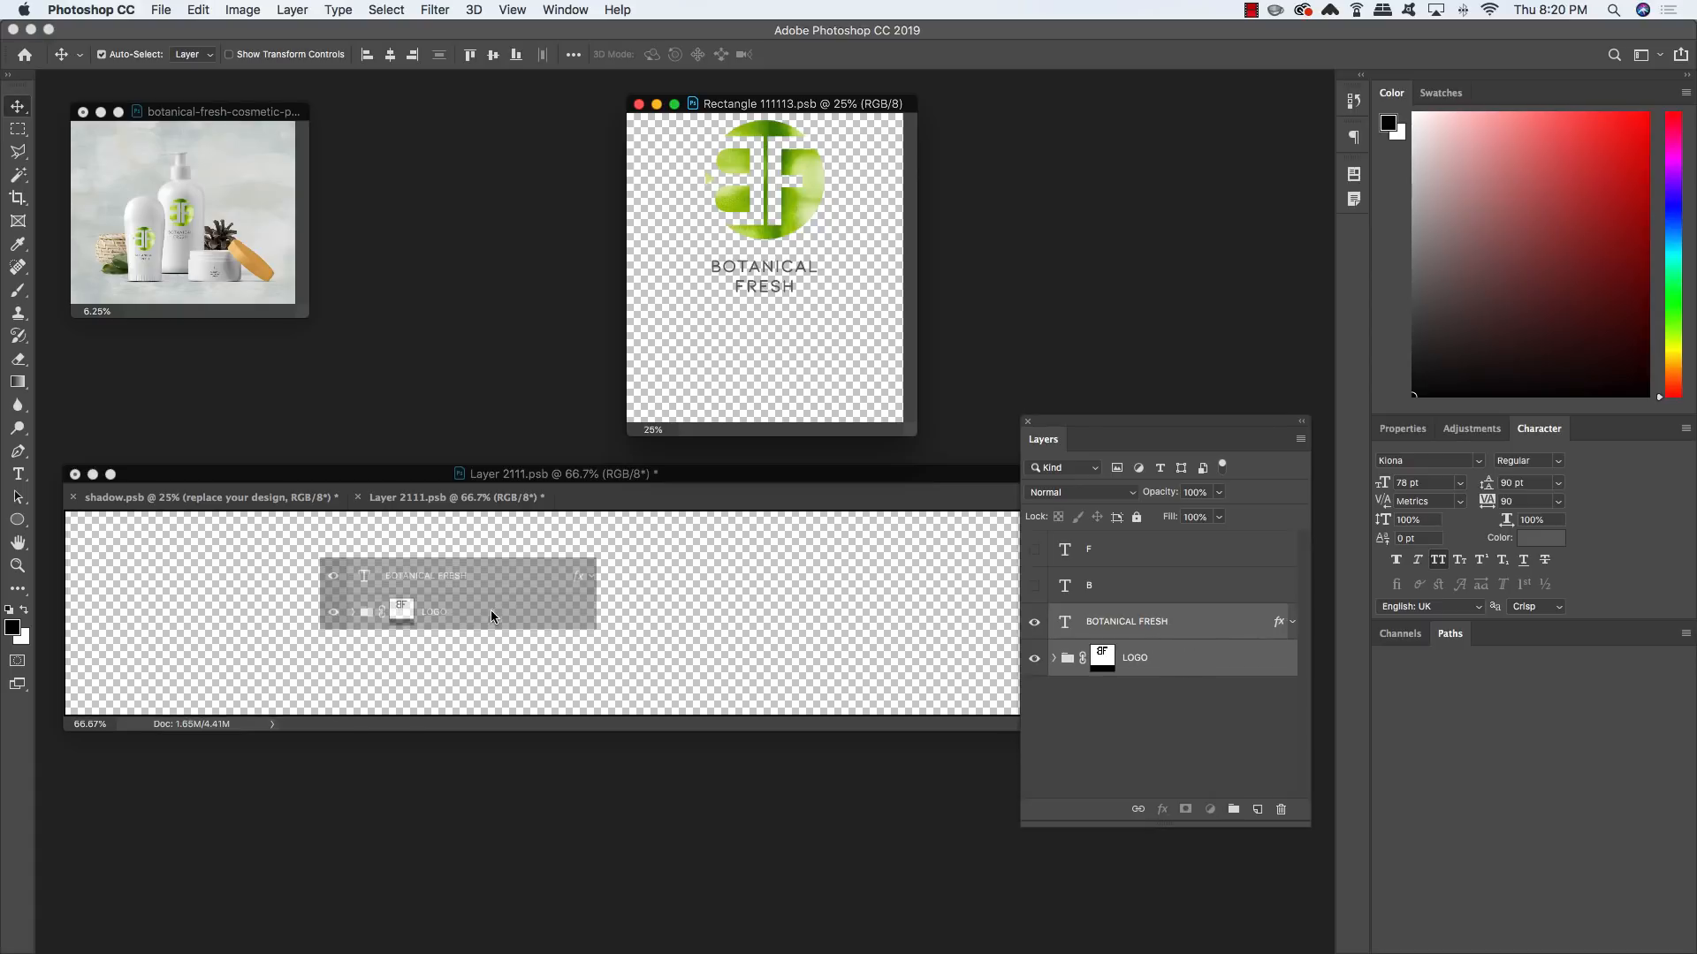
left_click(1015, 525)
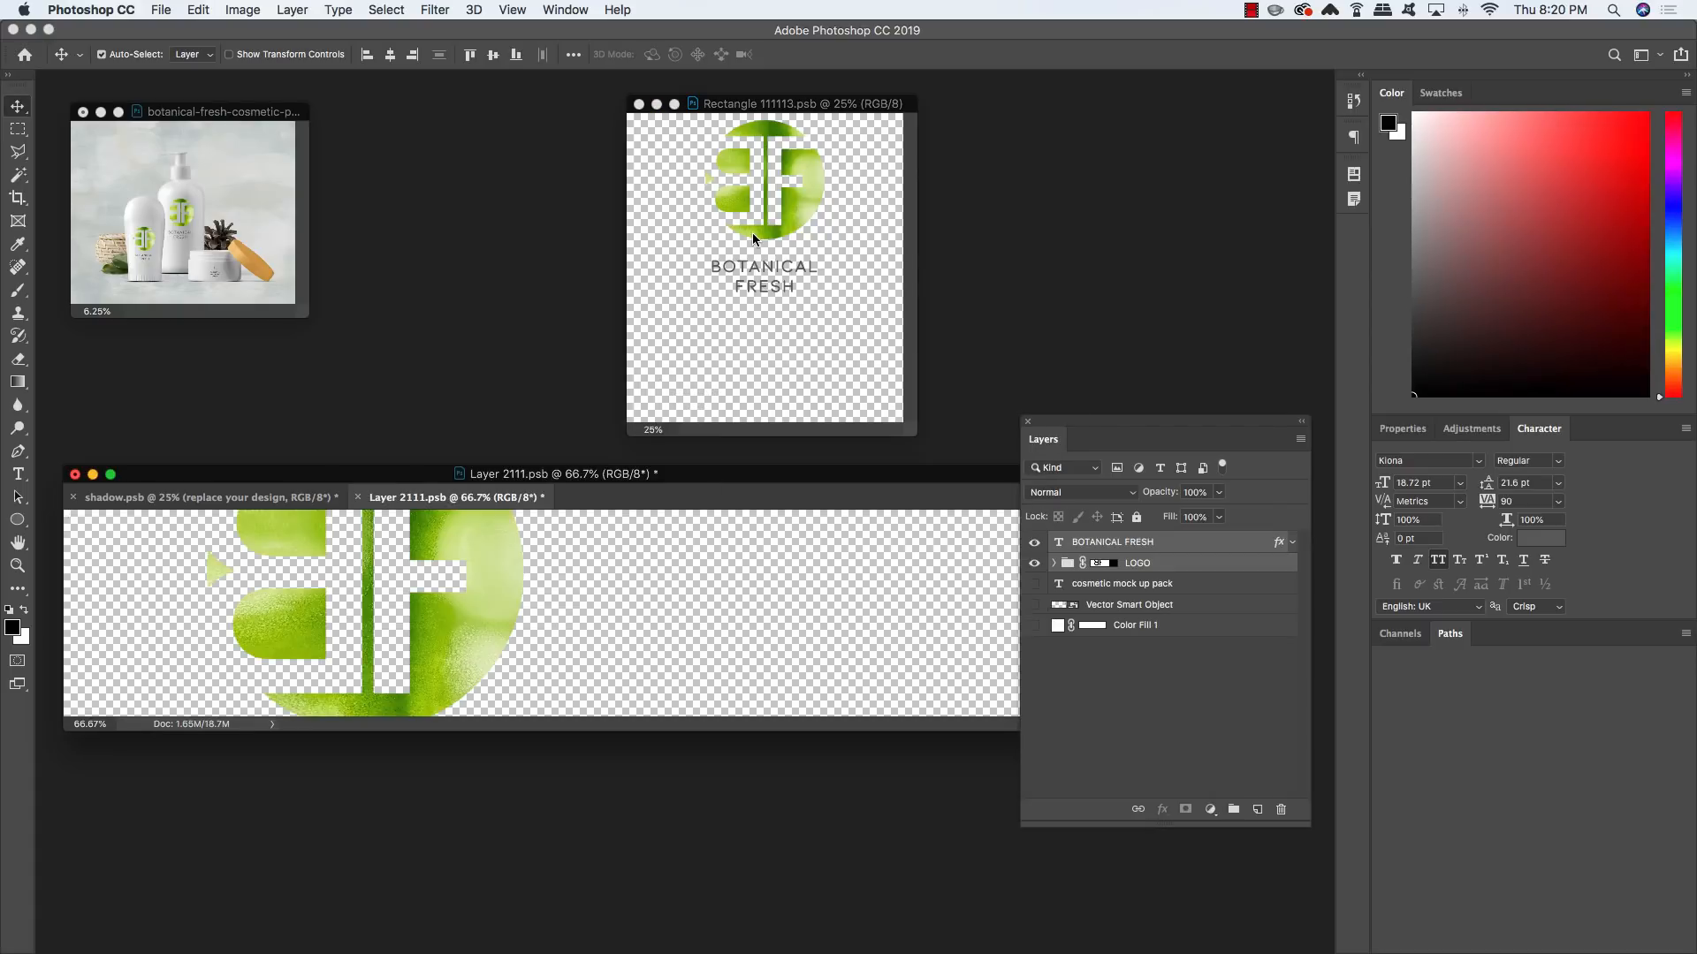
left_click(638, 104)
left_click_drag(530, 482, 413, 373)
key("f")
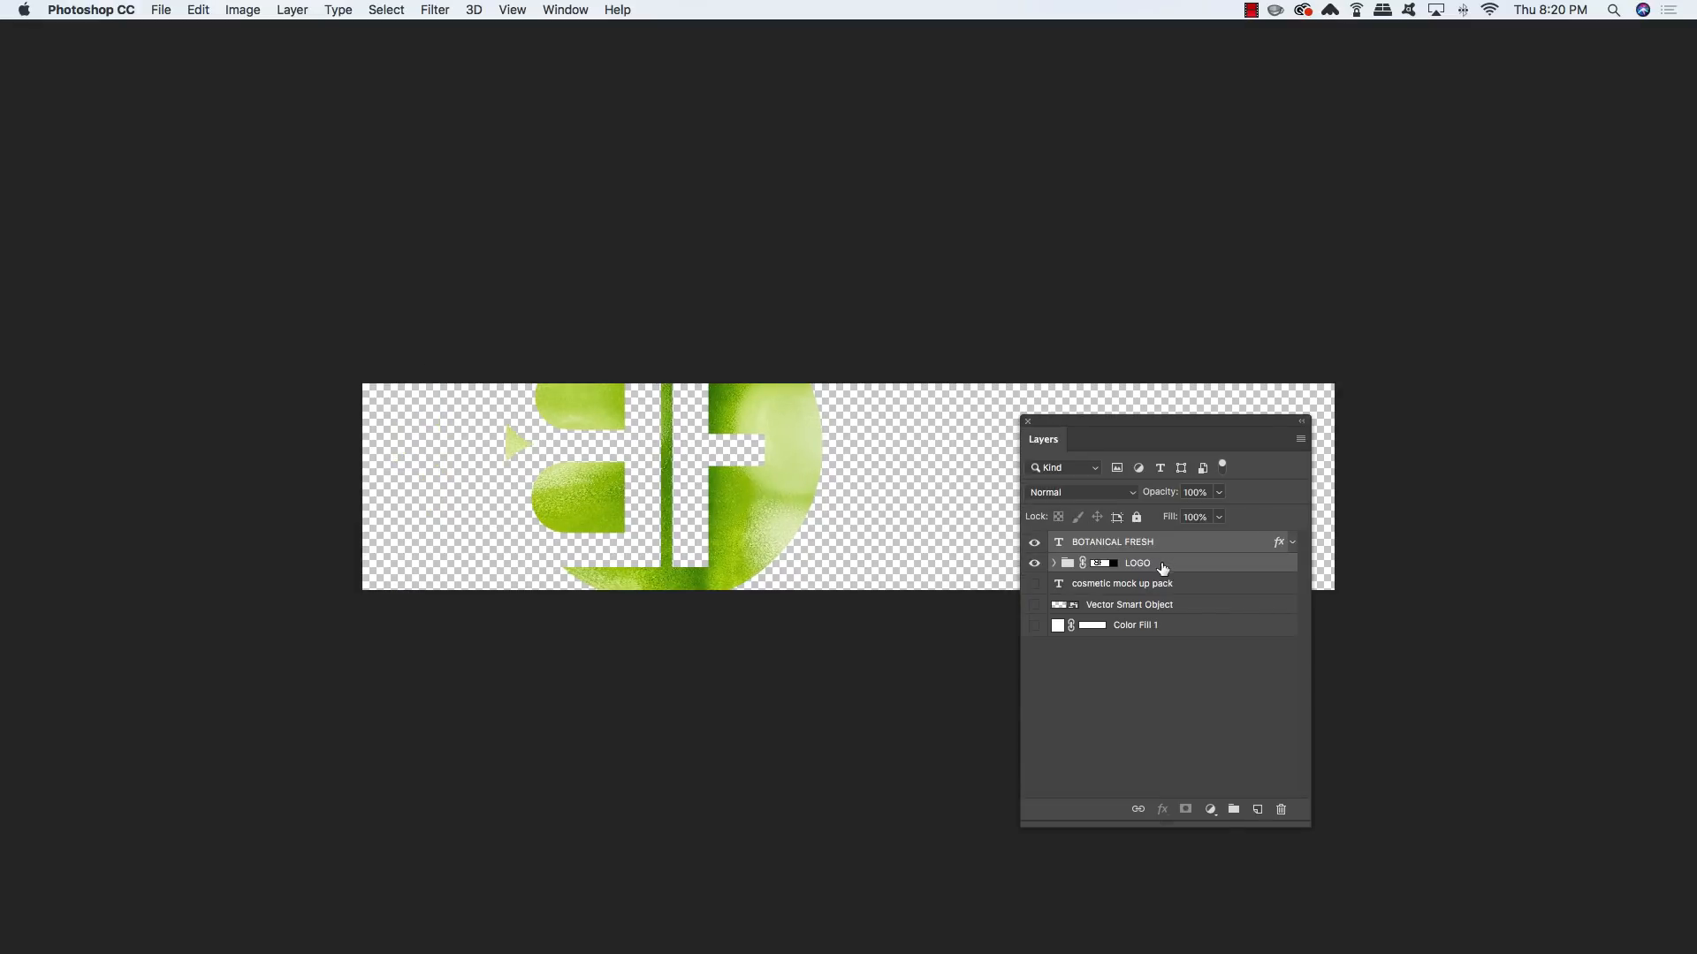
Scale the LOGO group down to fit within the label's height and position it just left of the label's middle
left_click(1110, 562)
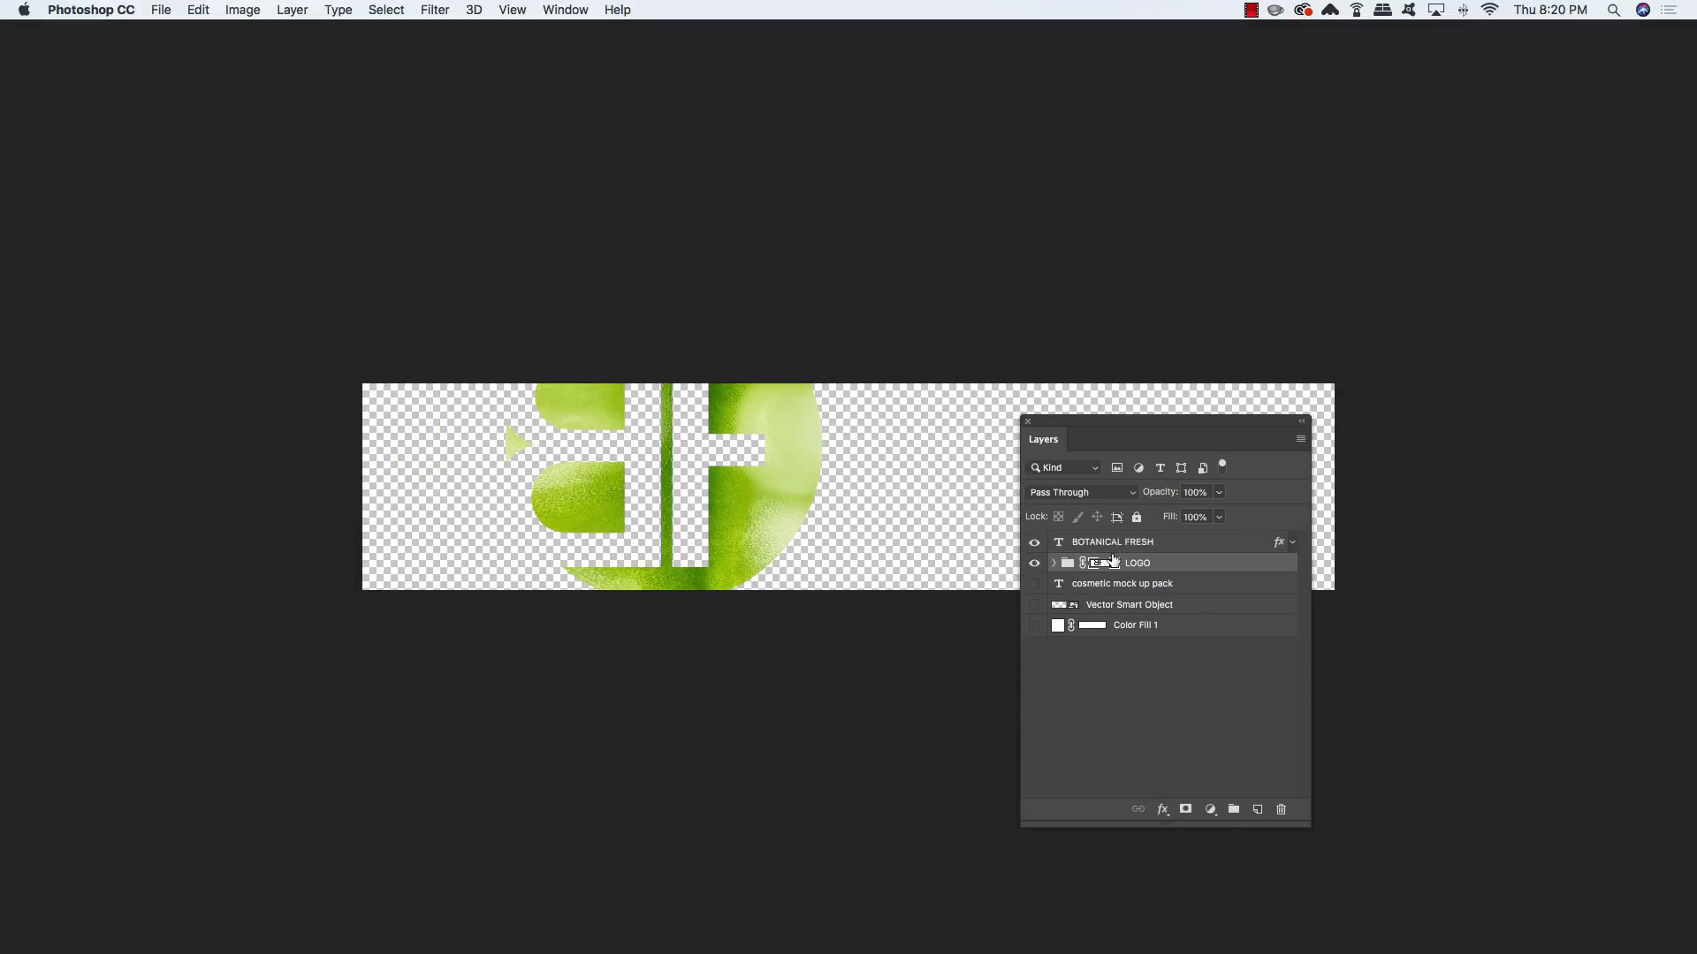
key("super+t")
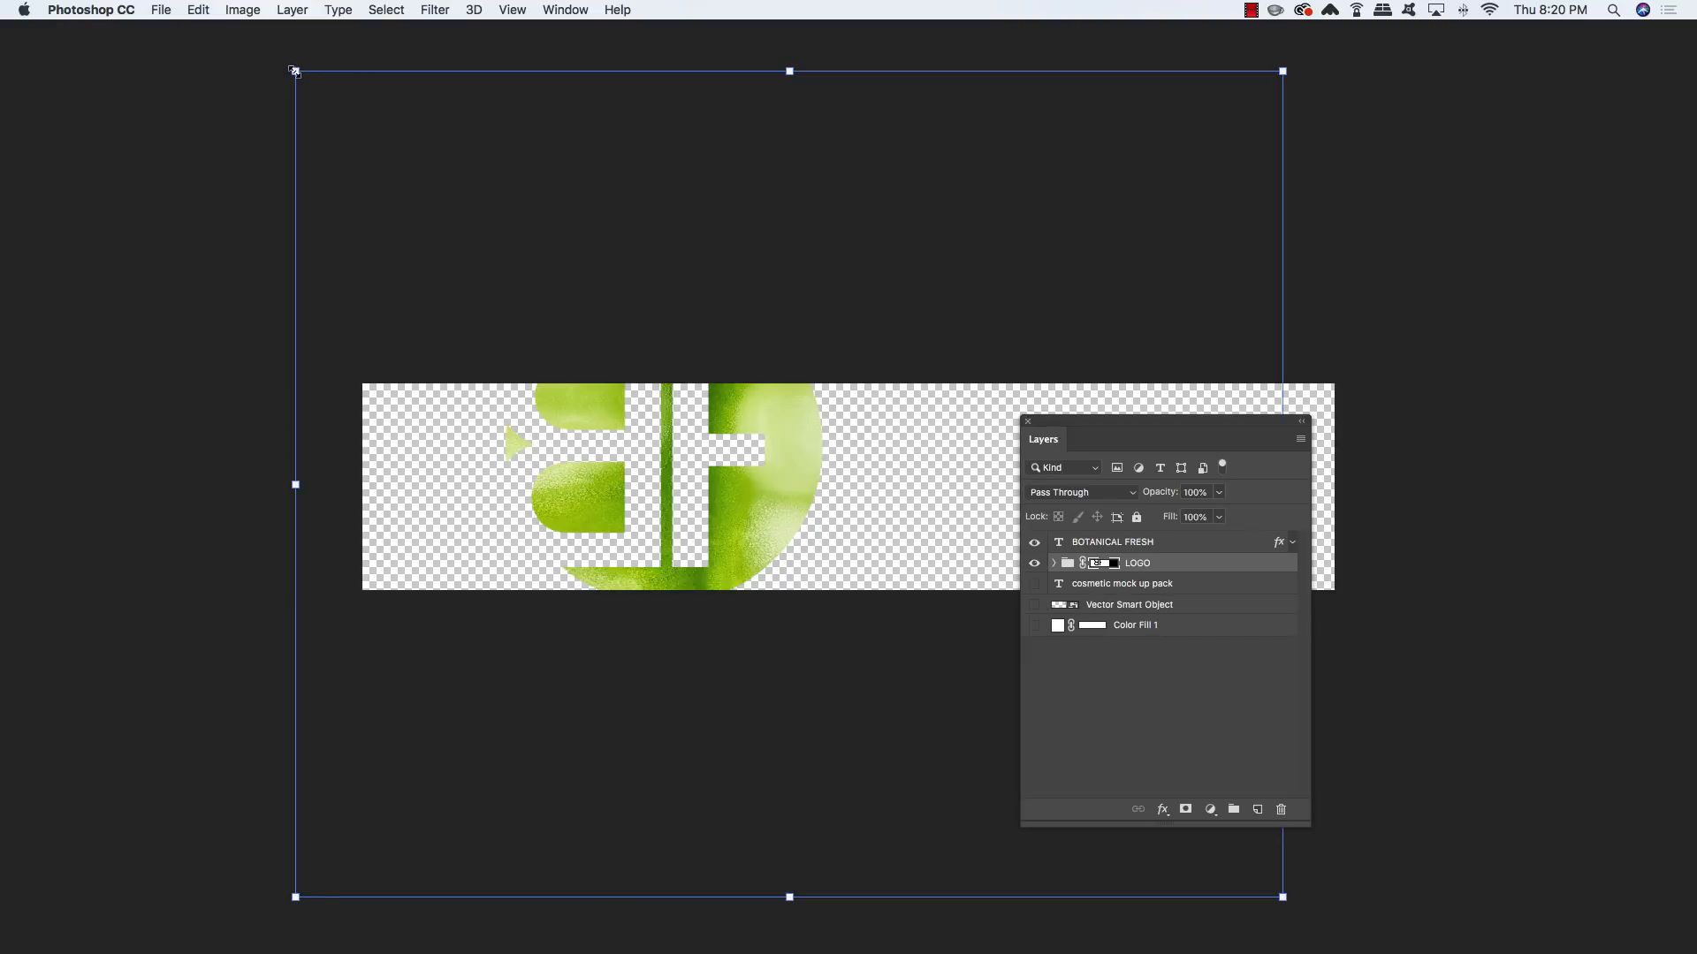
left_click_drag(295, 70, 548, 199)
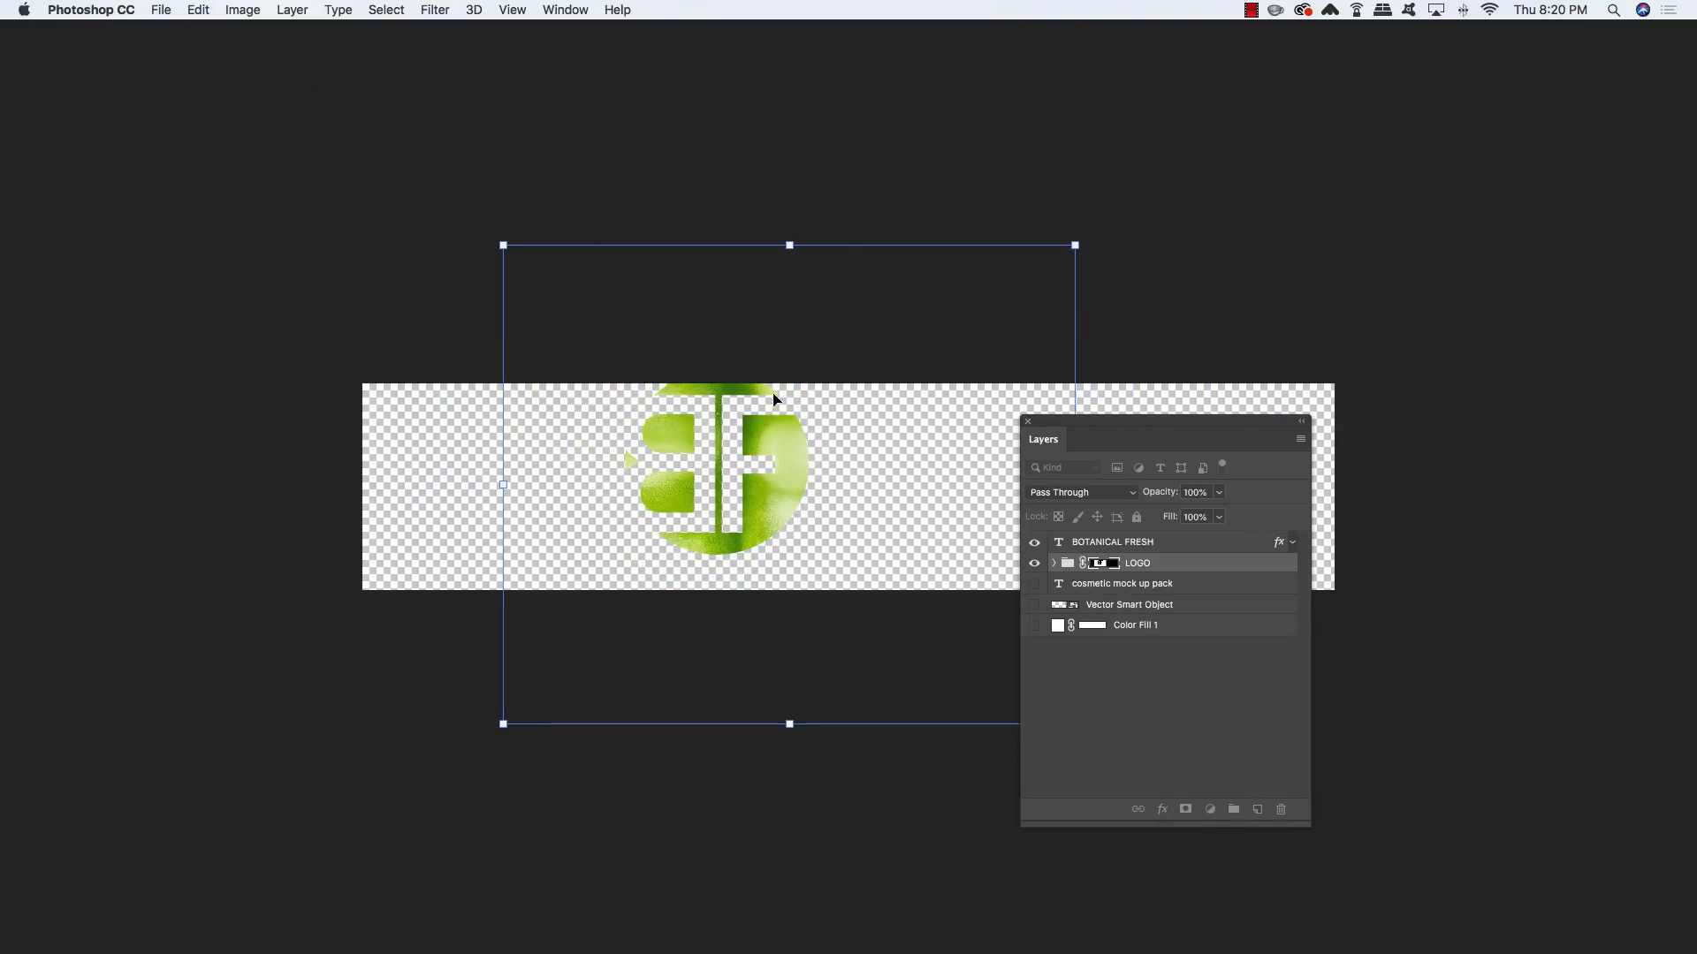
left_click_drag(773, 399, 643, 445)
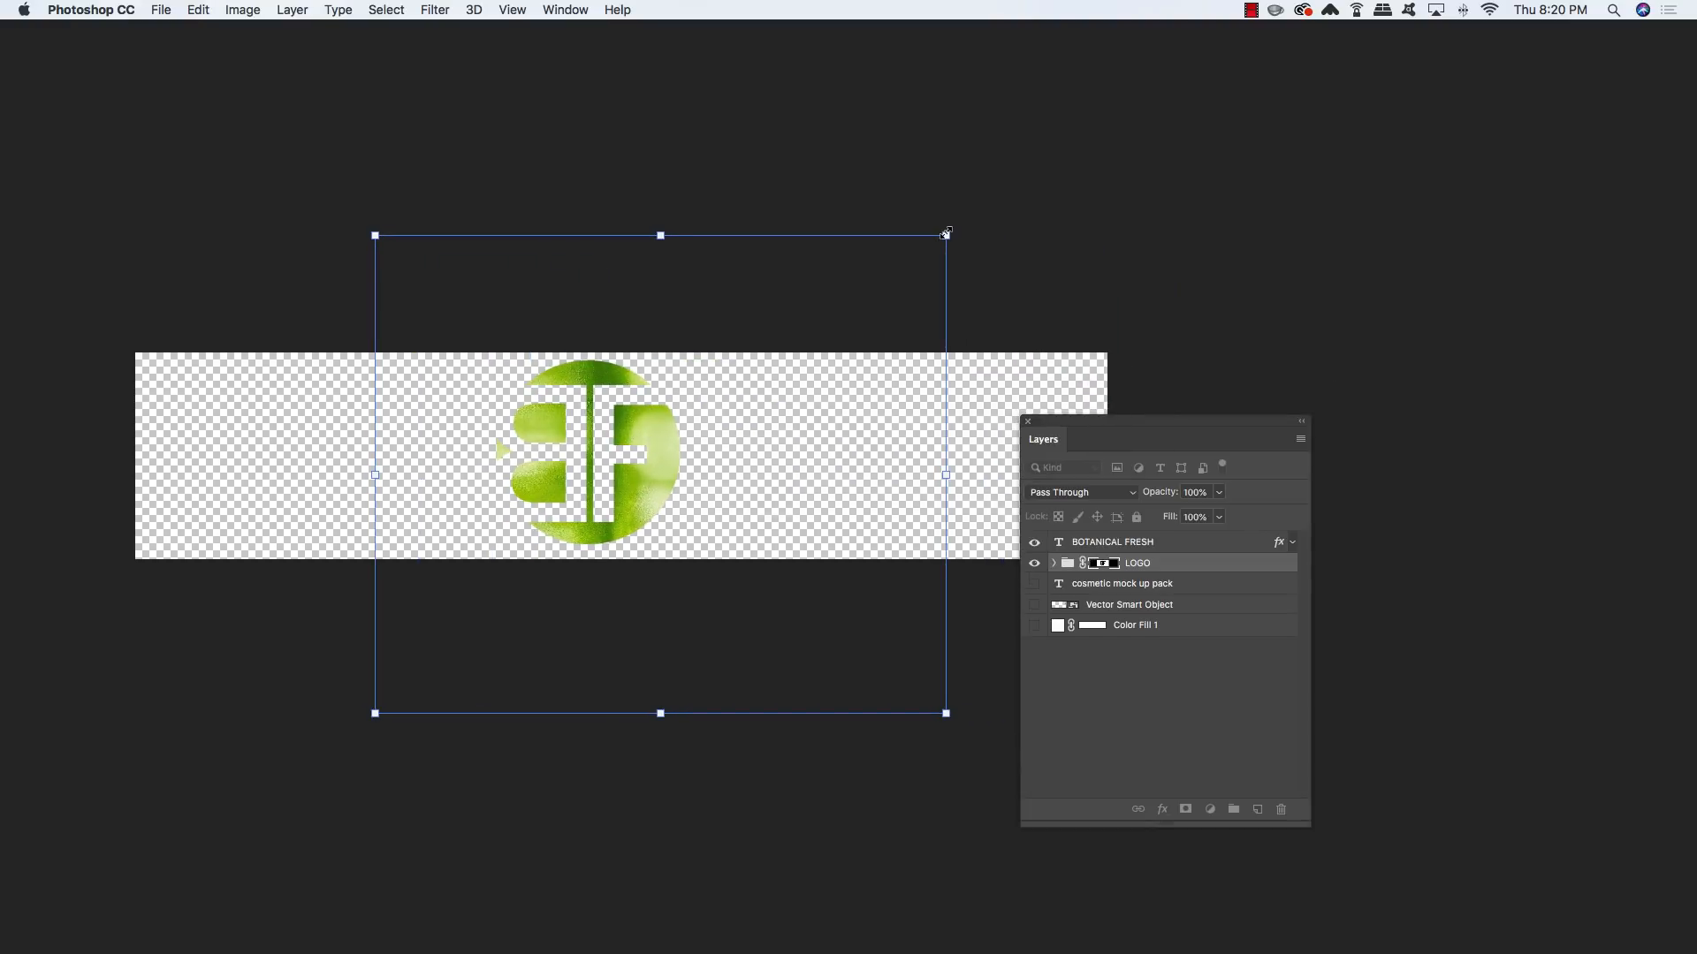
left_click_drag(946, 233, 932, 247)
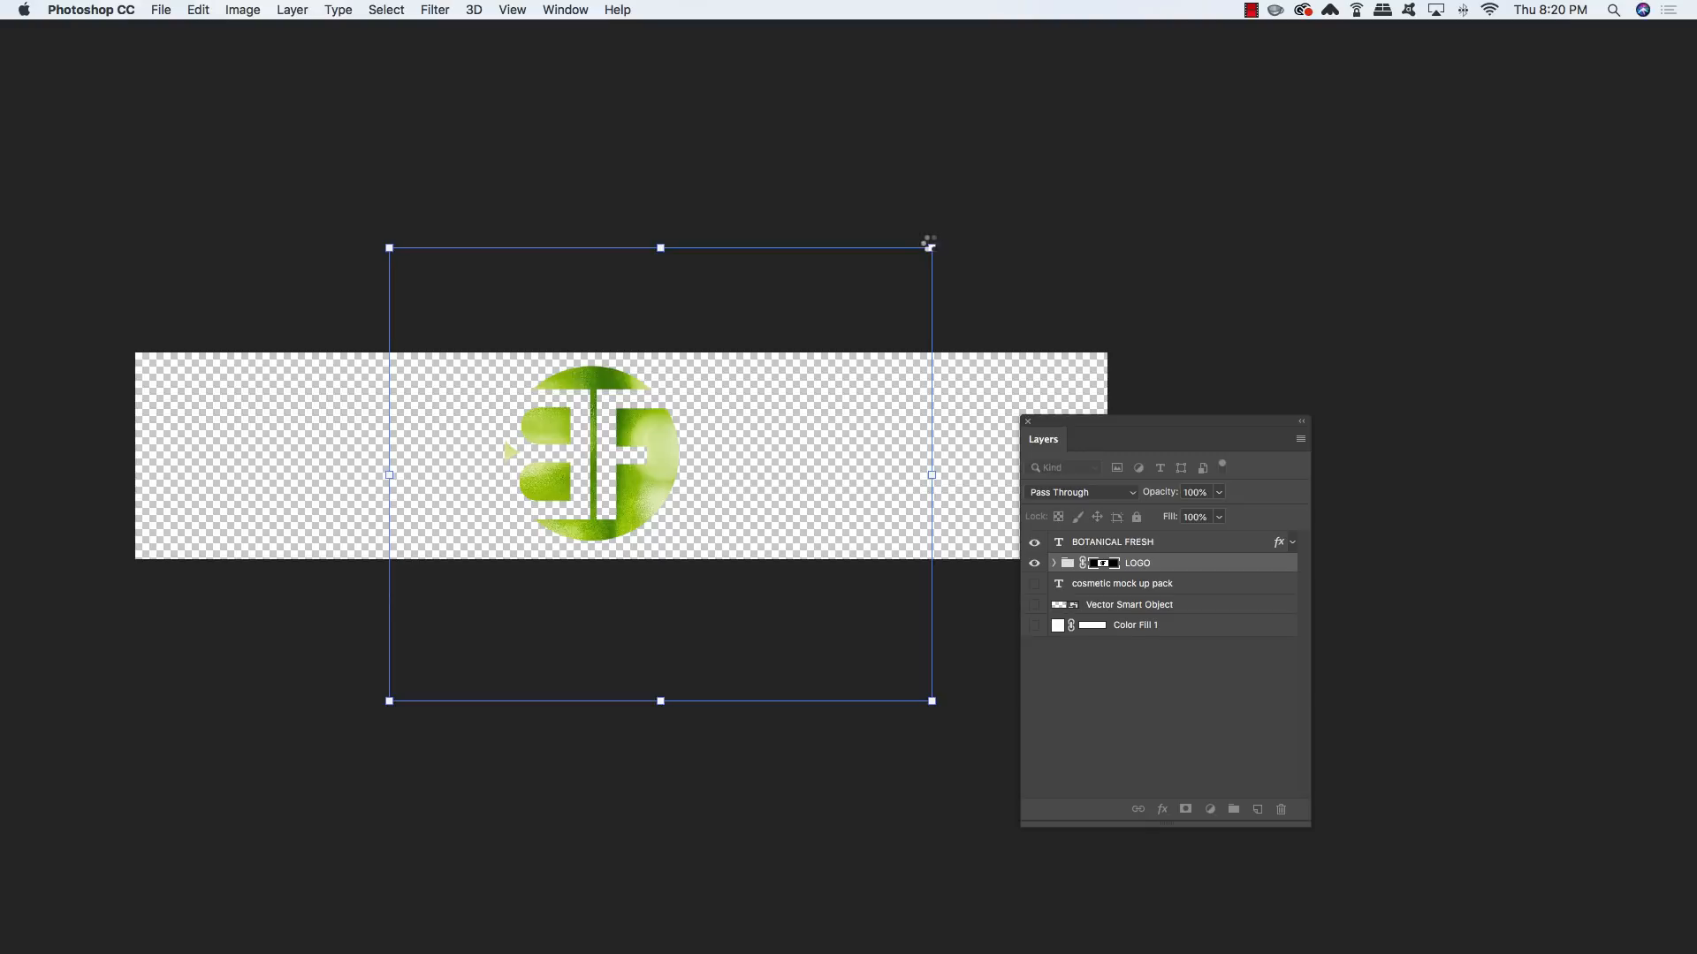
key("Return")
Nudge the logo slightly right and fine-tune its vertical position on the label
key("shift+Right")
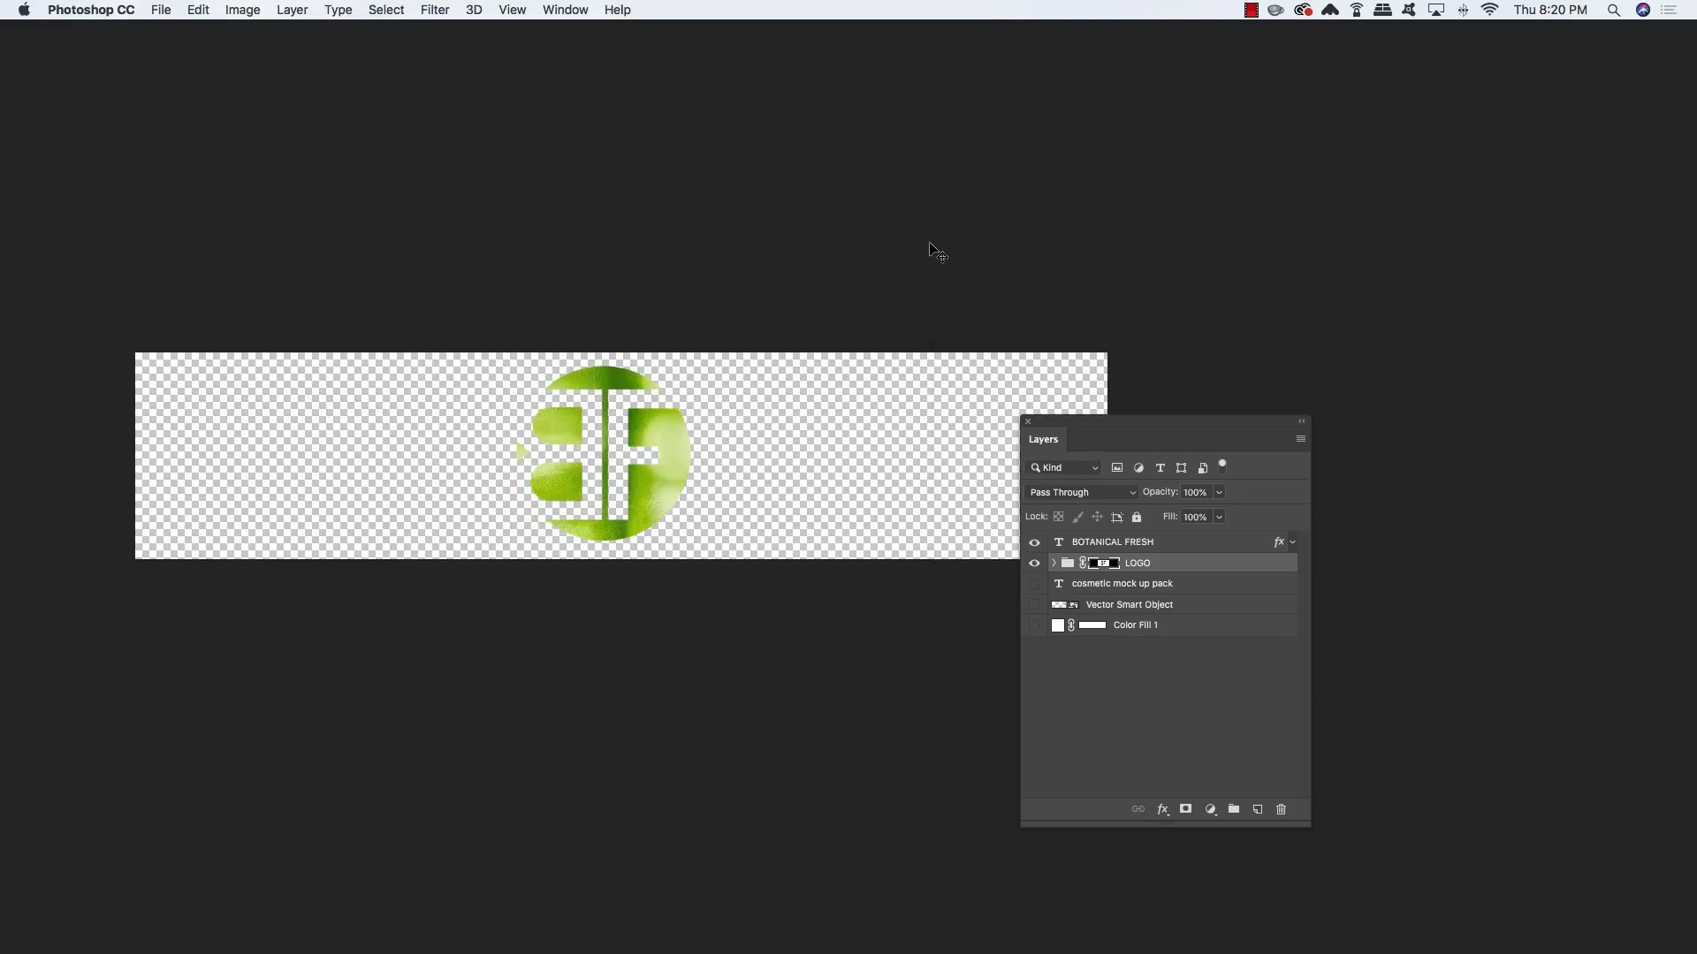
key("shift+Right")
key("shift+Left")
key("Down")
key("Down")
key("Down")
key("Down")
key("Up")
key("Up")
Move the BOTANICAL FRESH text from below the label to the right of the logo, vertically centred on it
left_click(1169, 544)
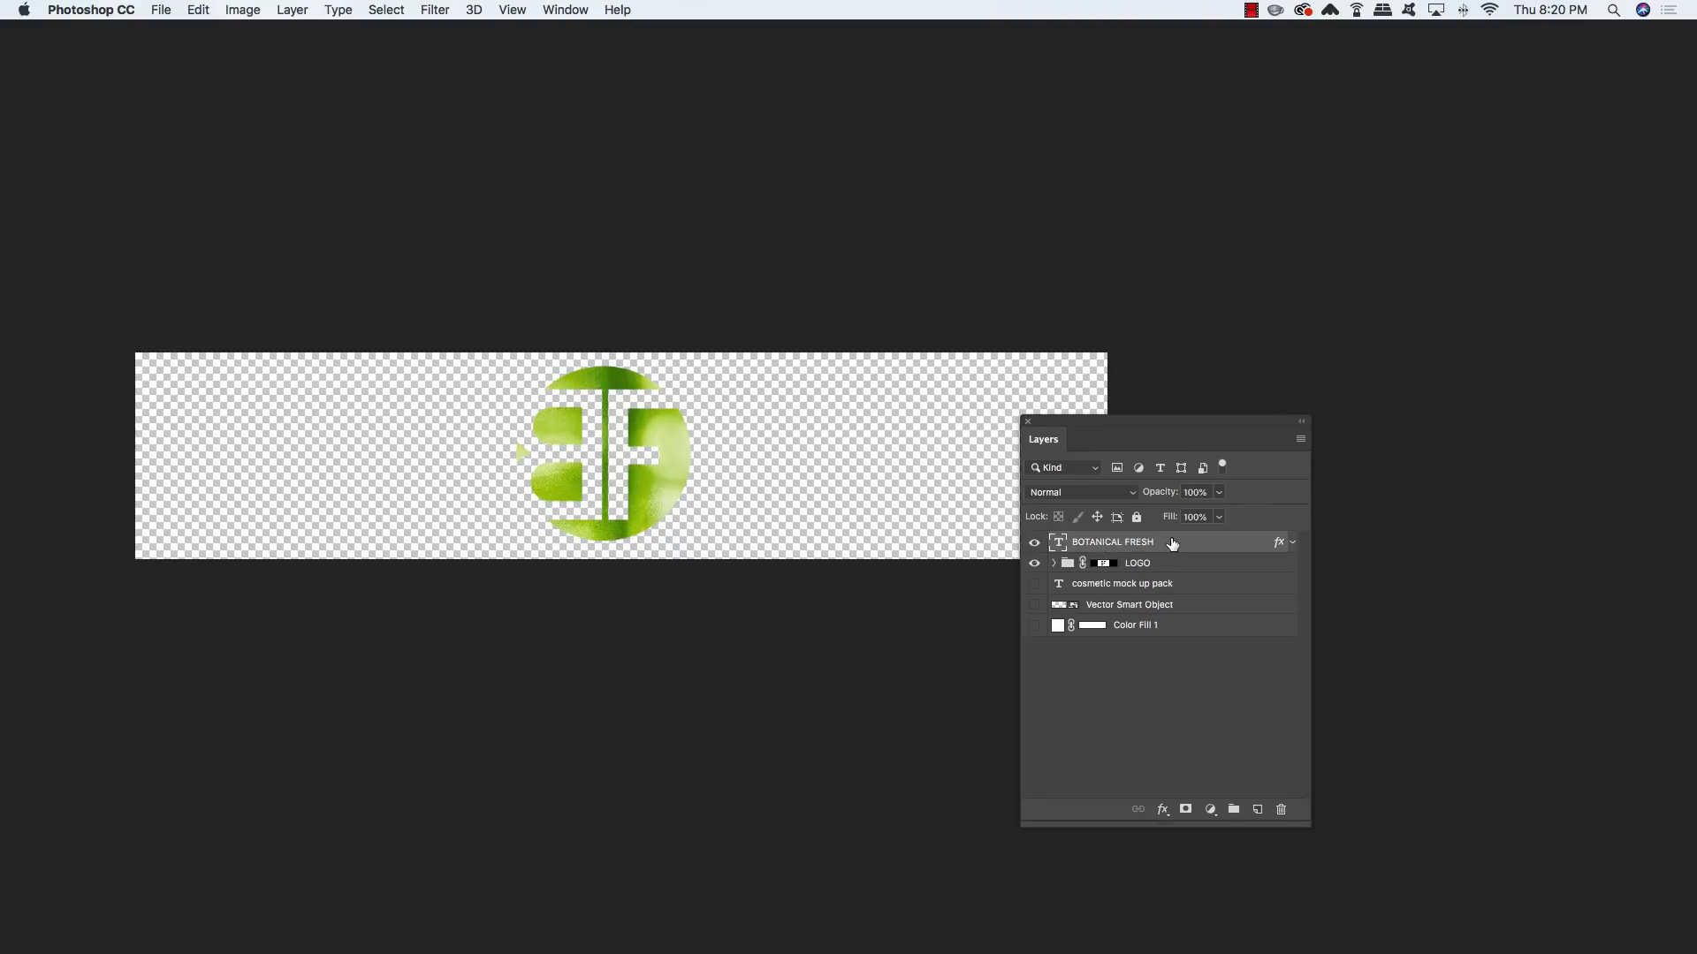
key("super+t")
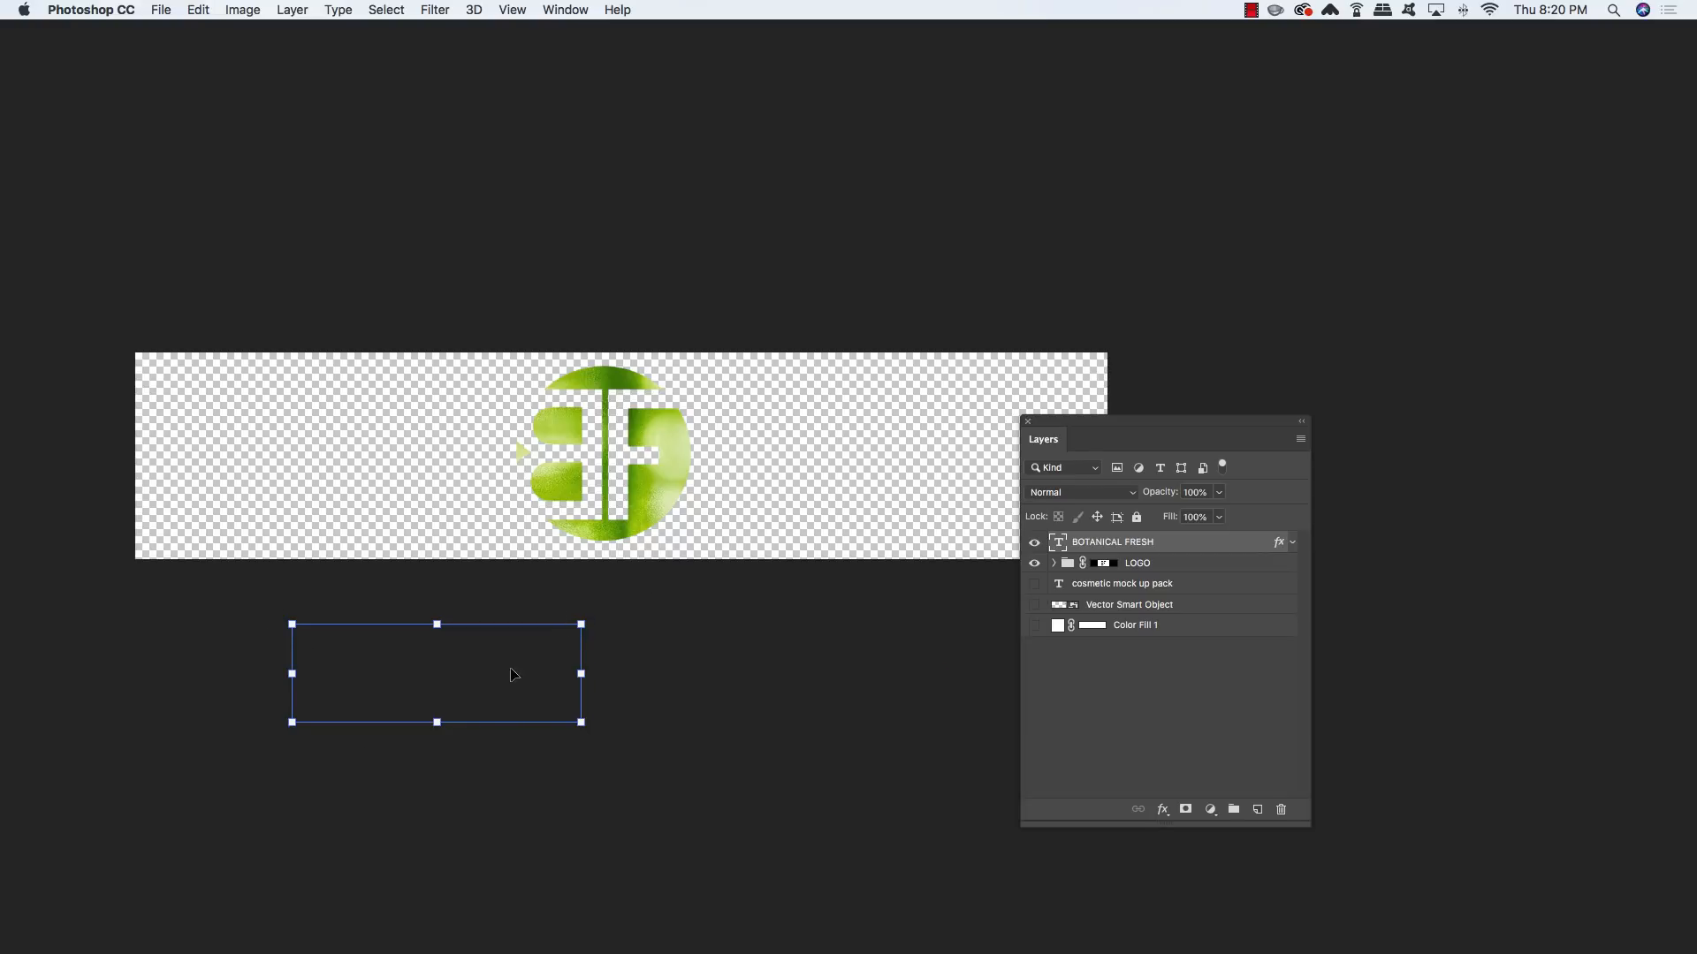
left_click_drag(511, 675, 768, 410)
key("Return")
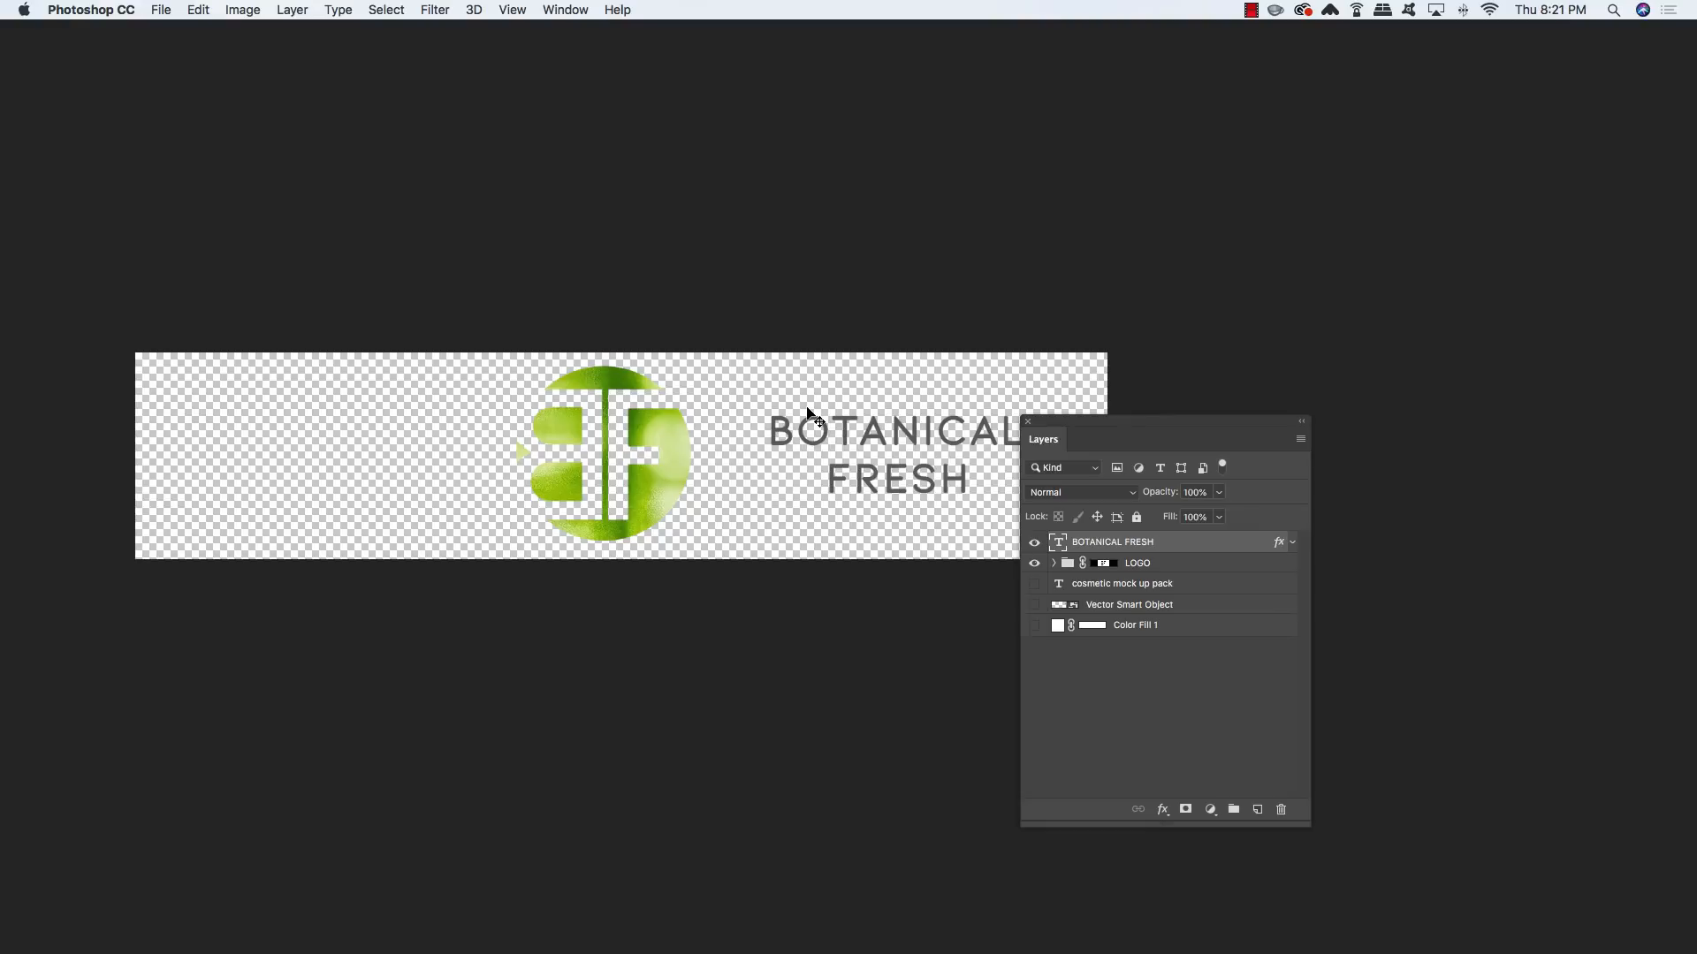
Duplicate the LOGO group and delete the layer mask from the copy
left_click(1202, 568)
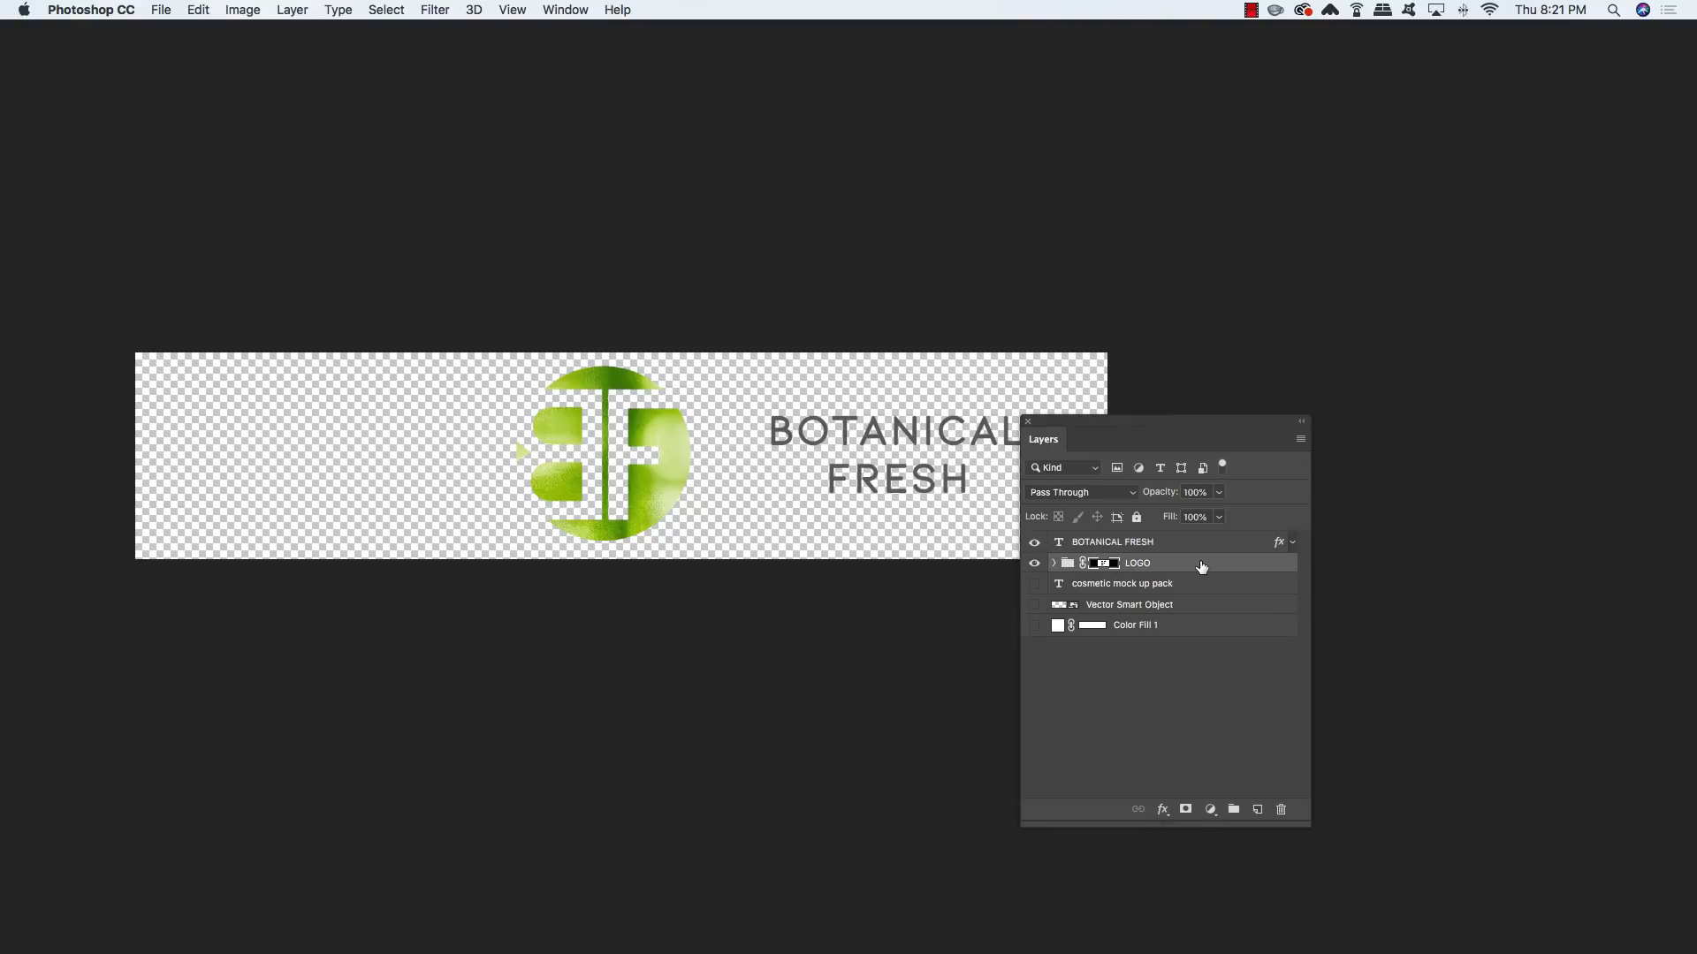
key("super+j")
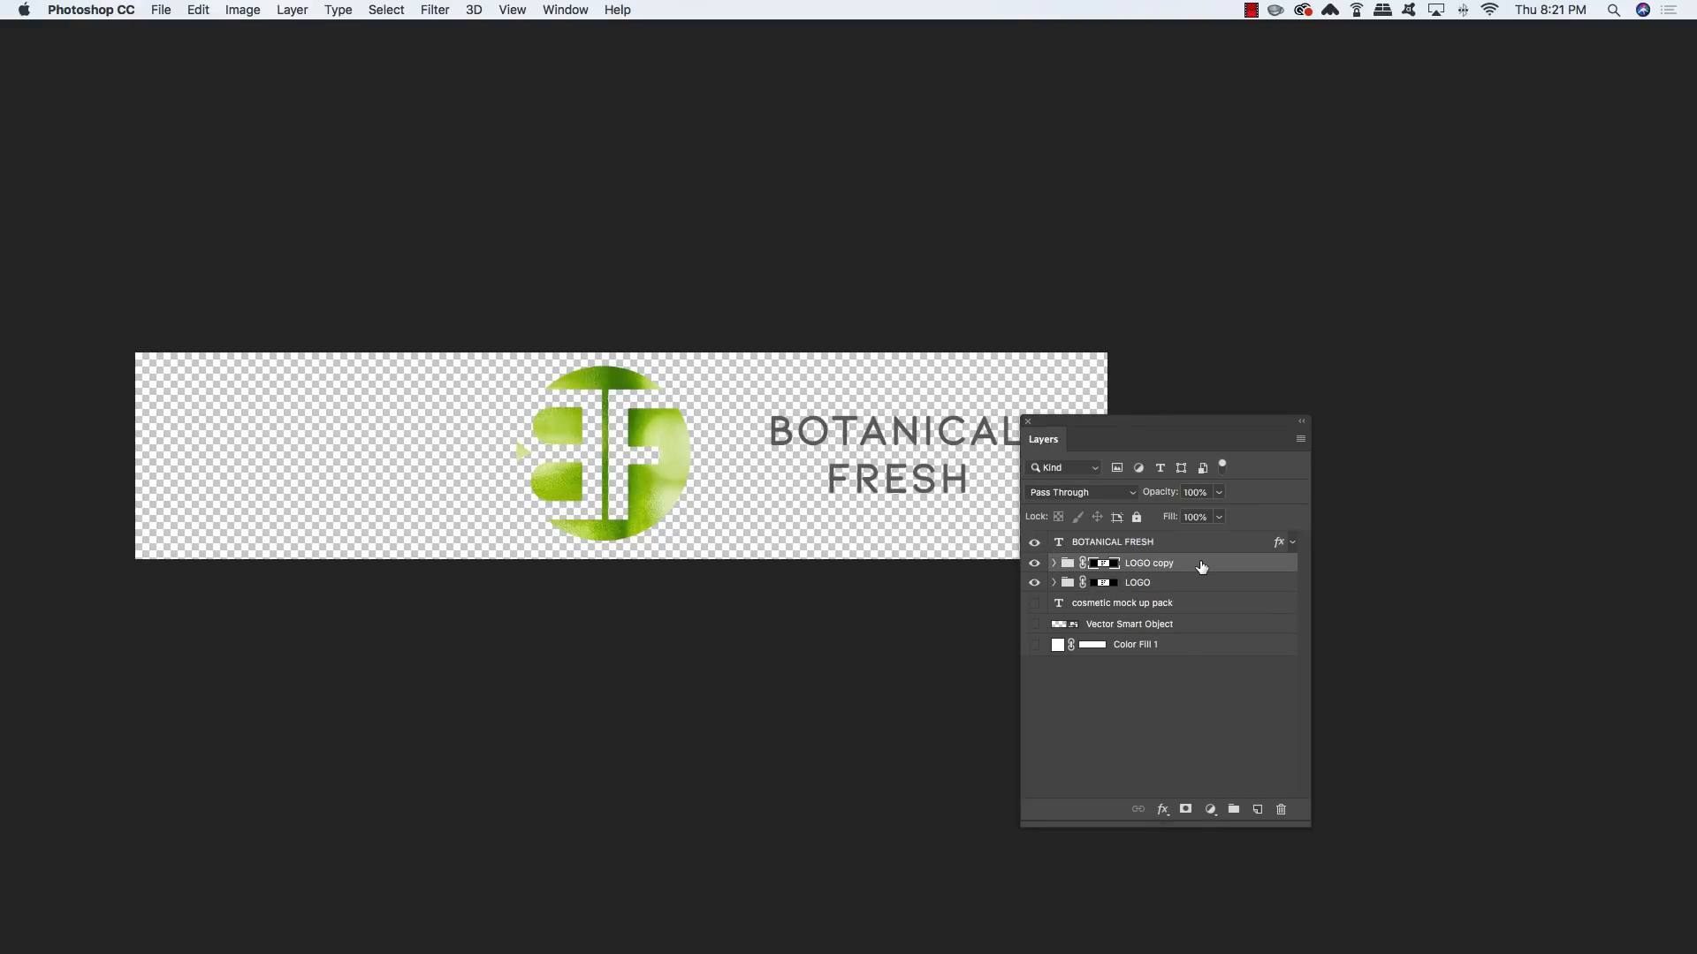
right_click(1105, 568)
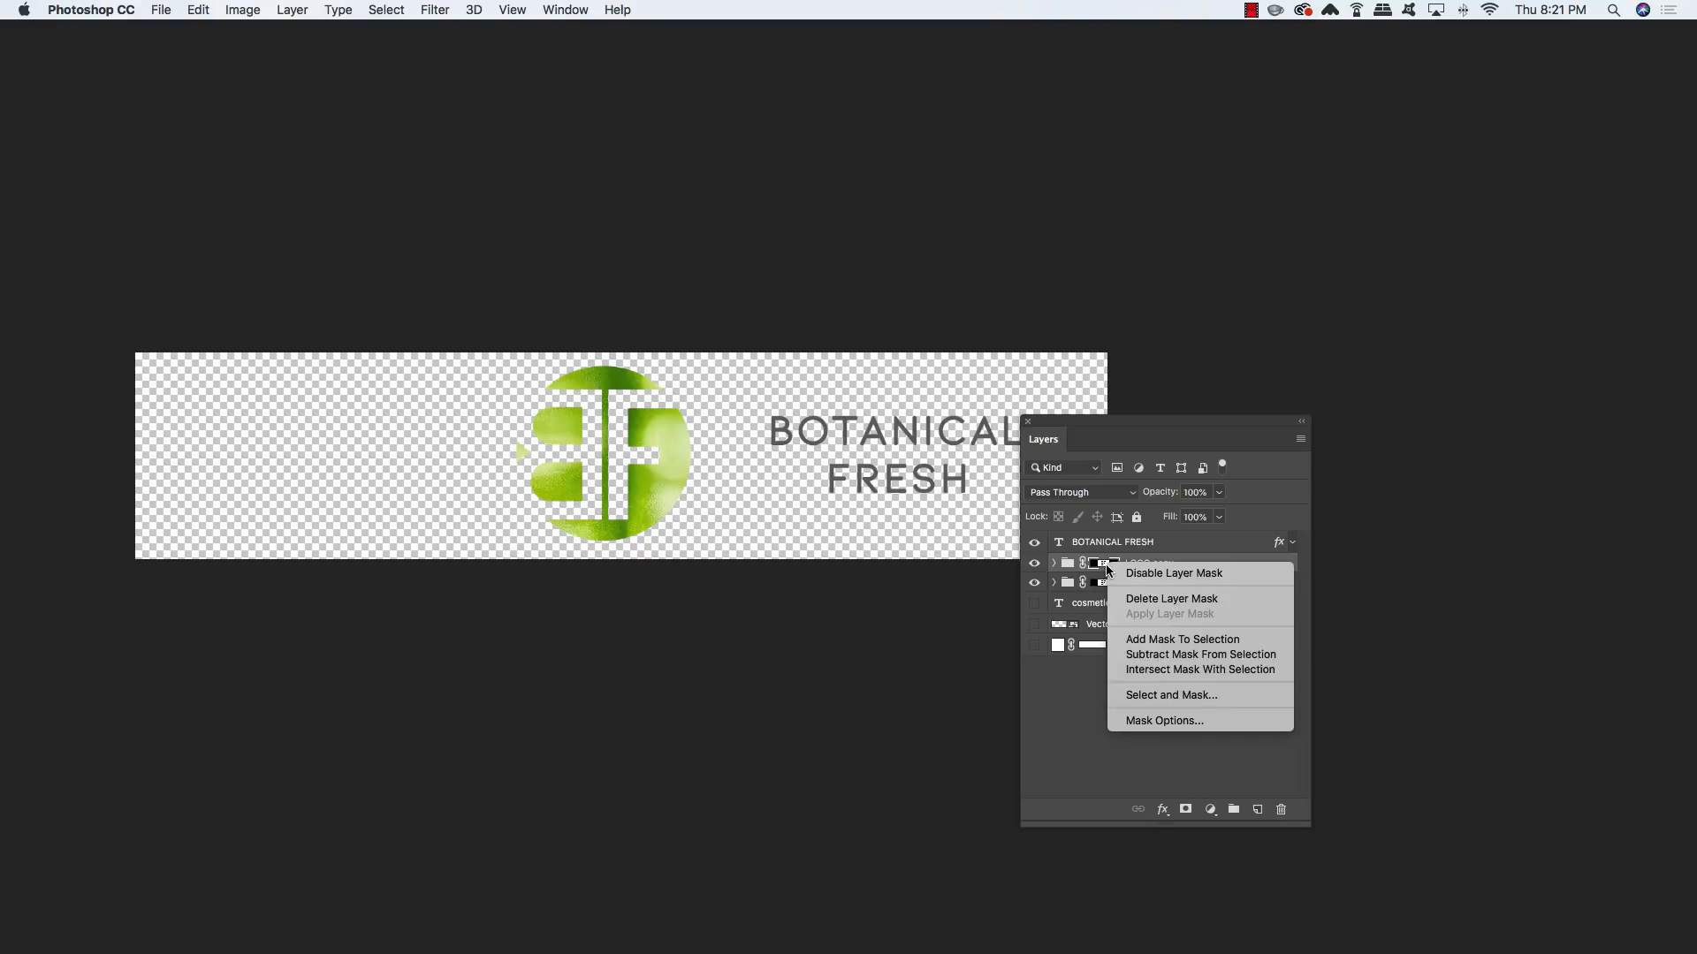
left_click(1141, 600)
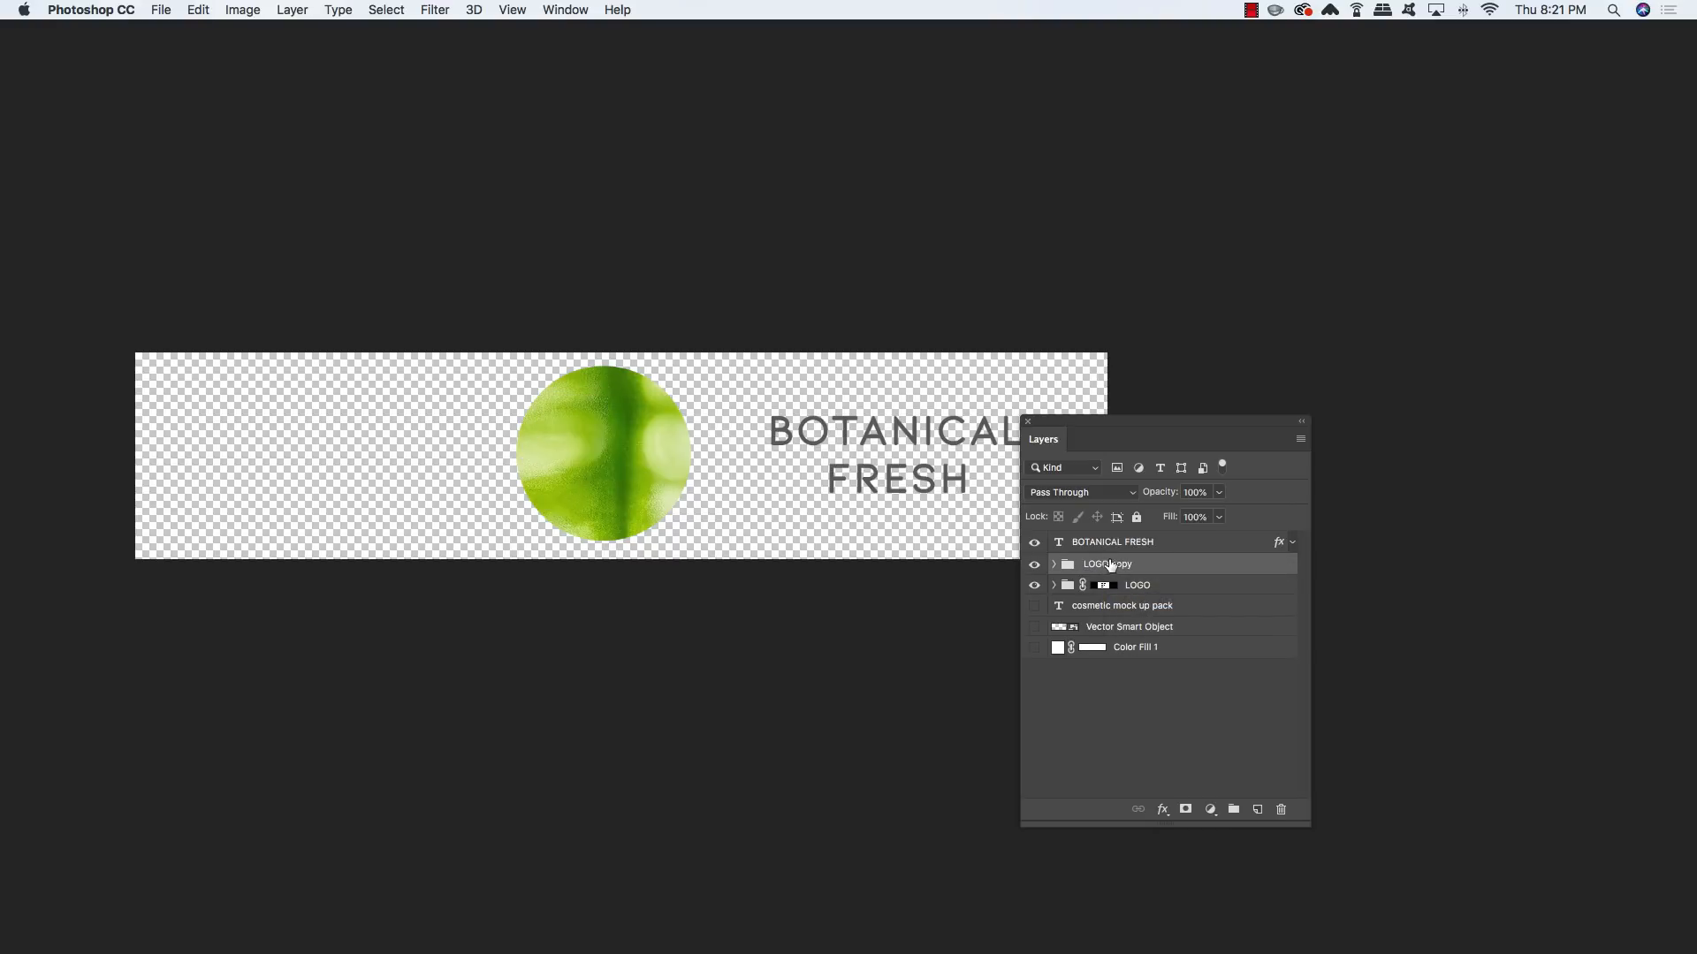
Release the clipping mask of the Fruit And Vegetables 13 layer inside the LOGO copy group
left_click(1053, 565)
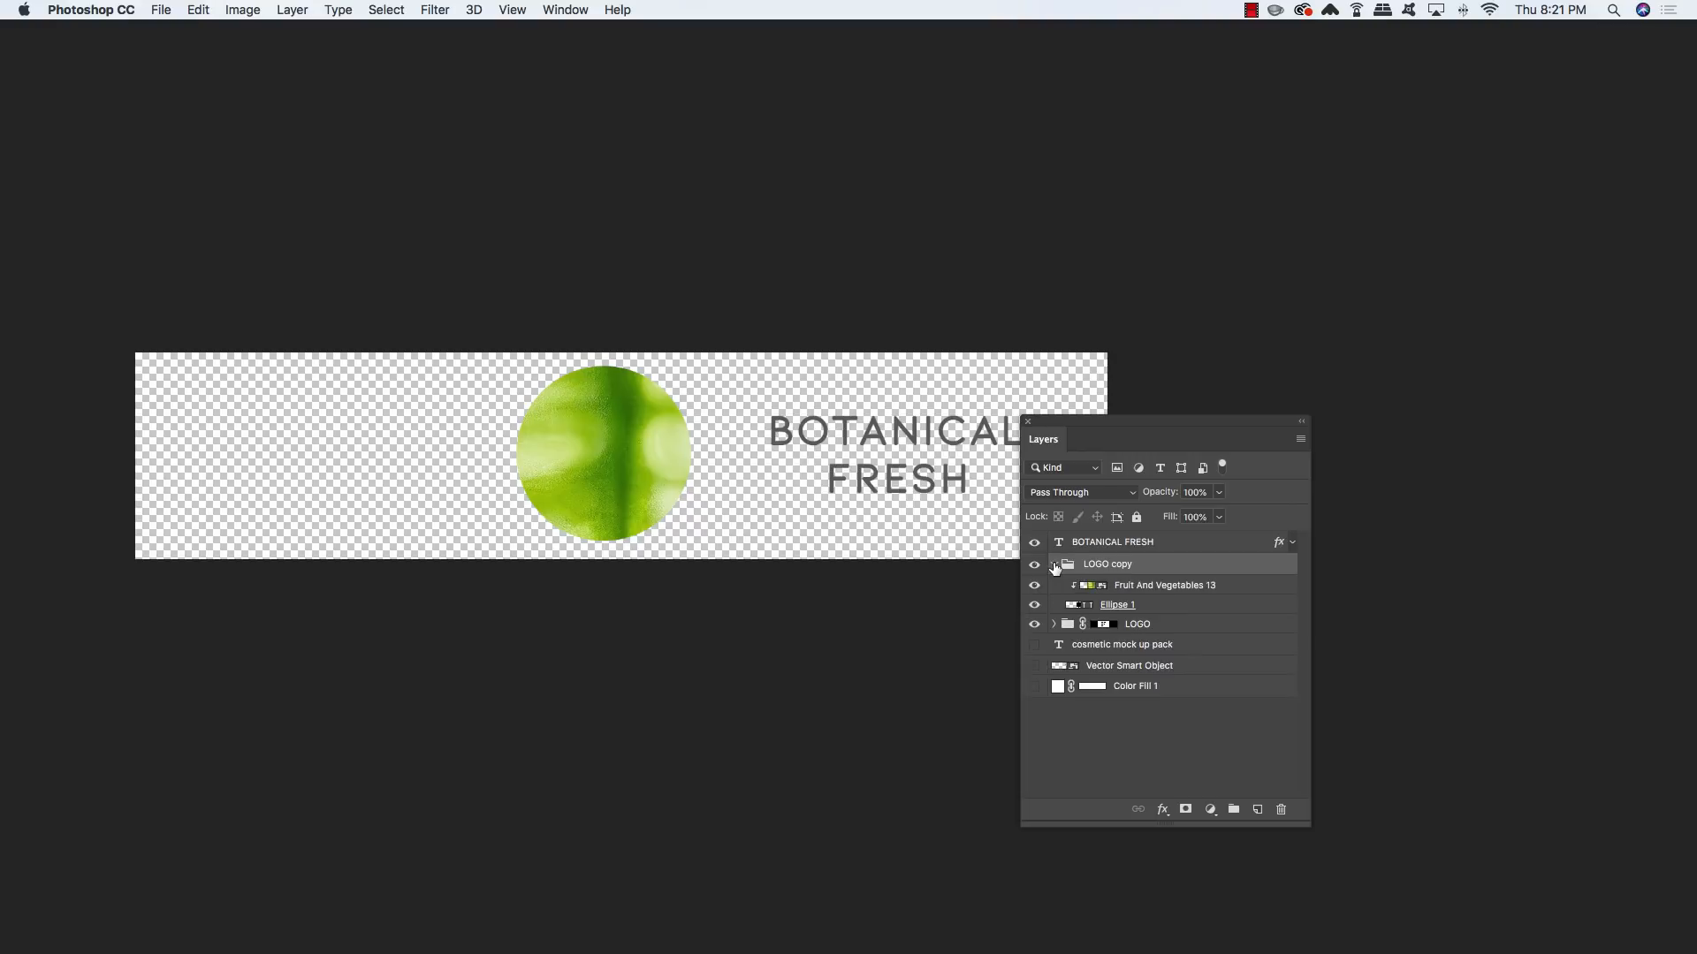
left_click(1160, 587)
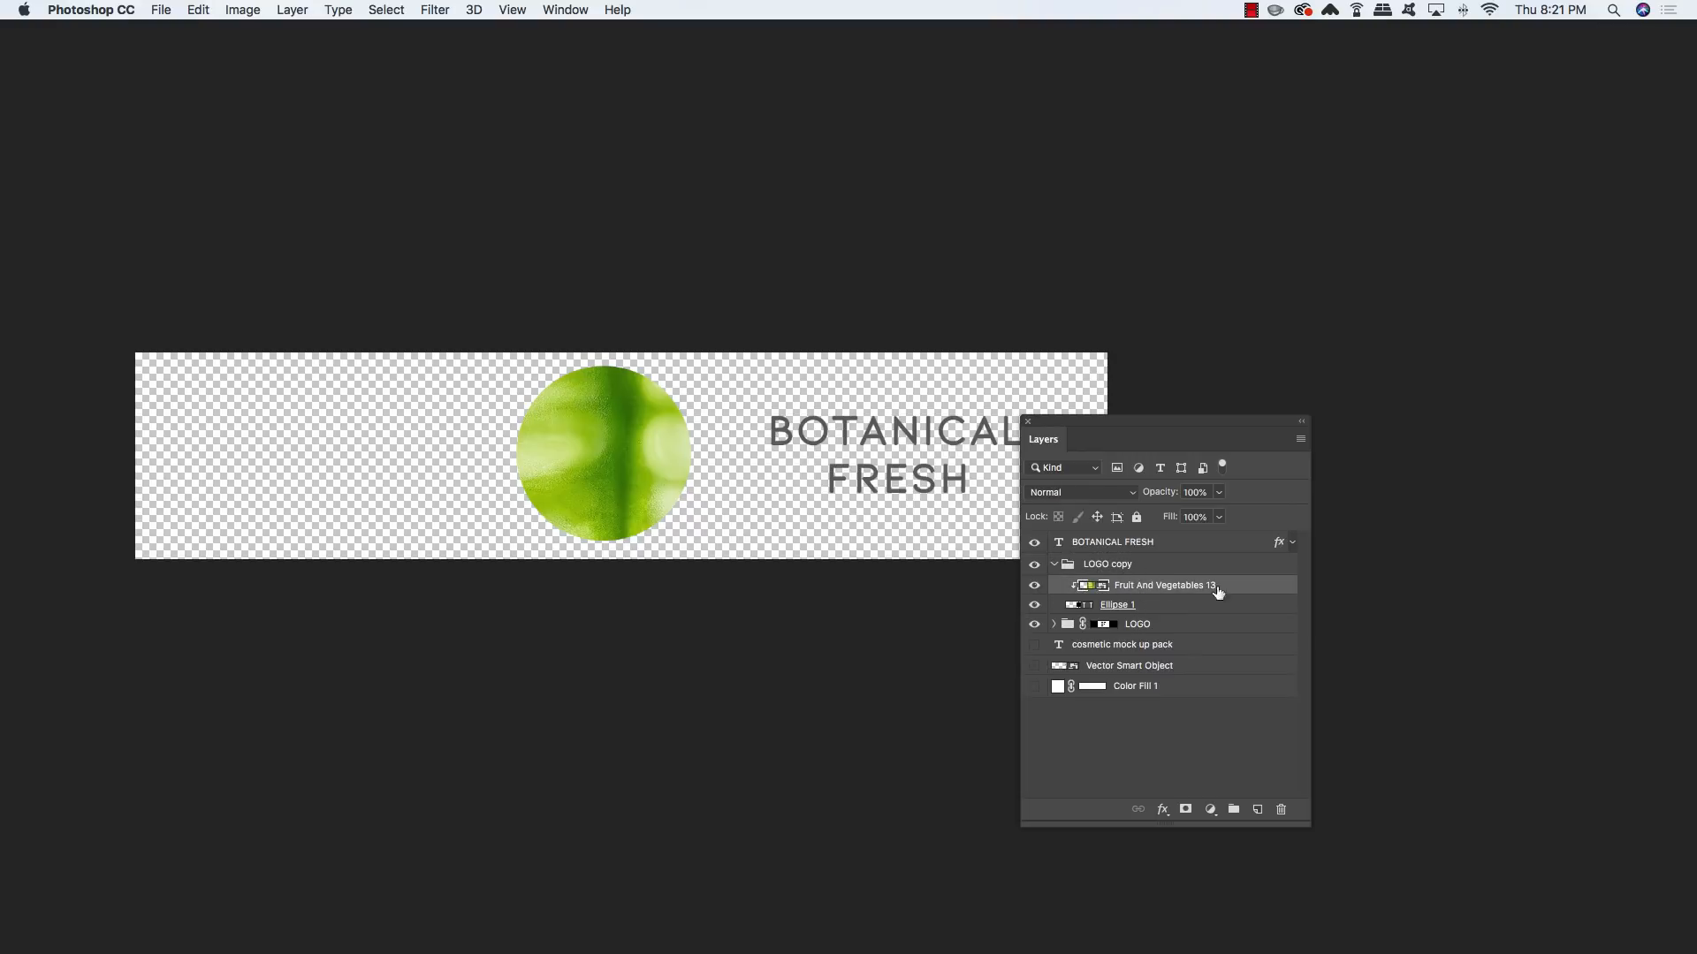
right_click(1261, 588)
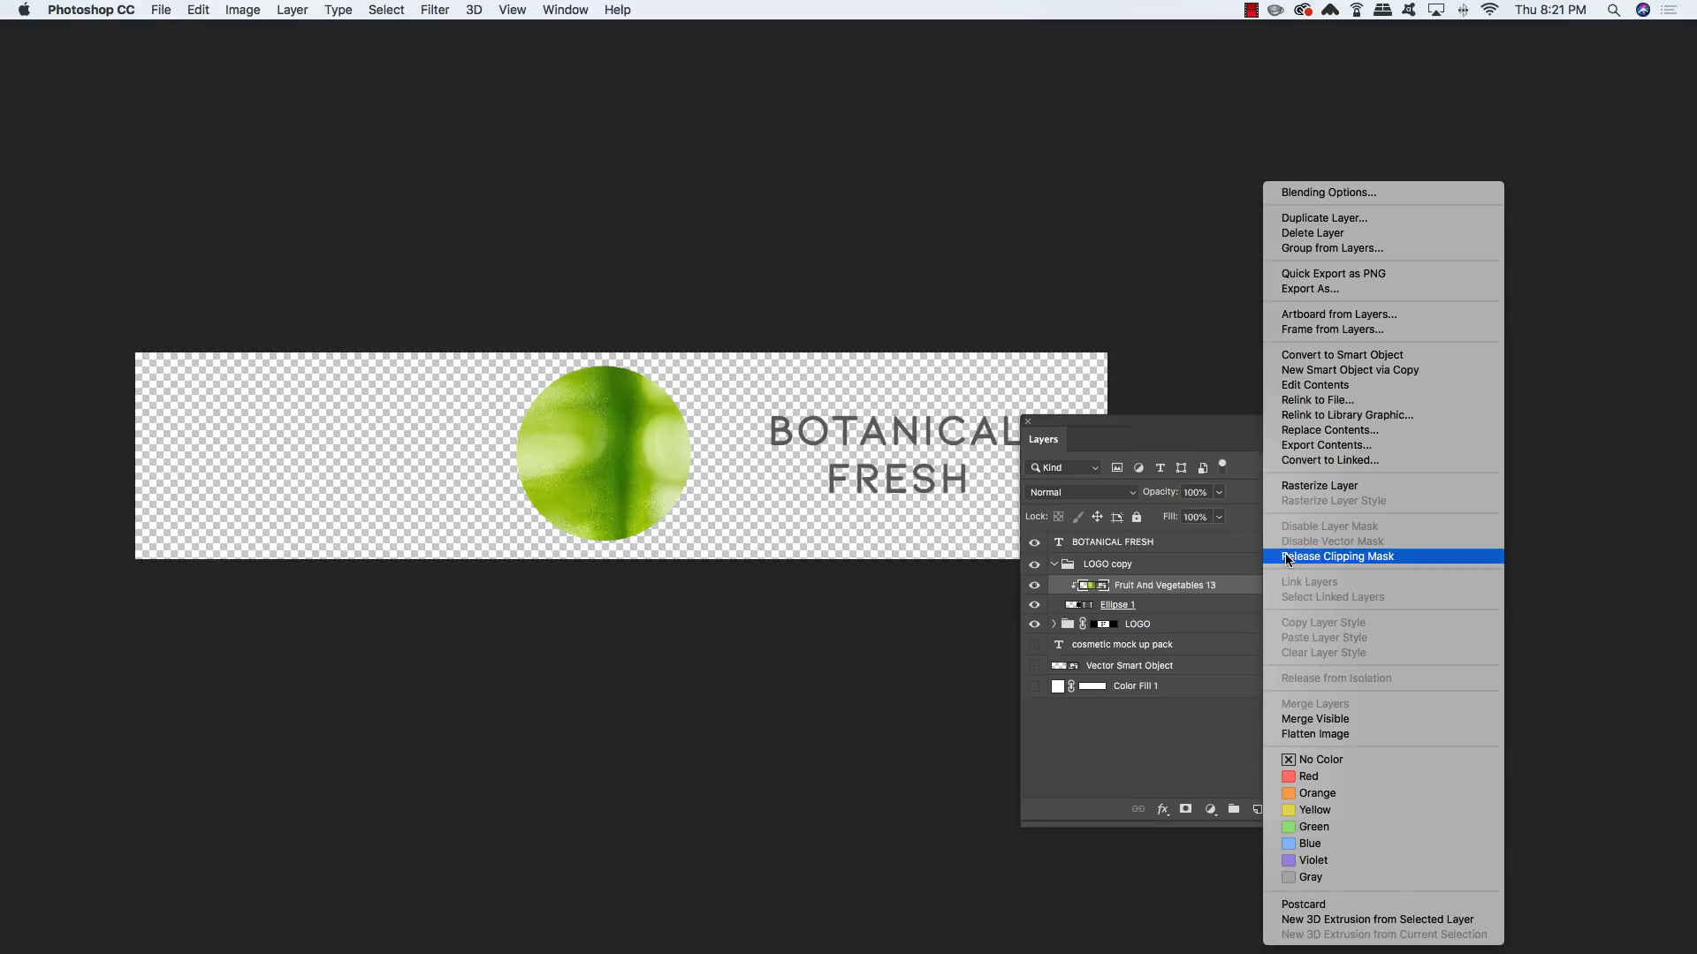
left_click(1333, 557)
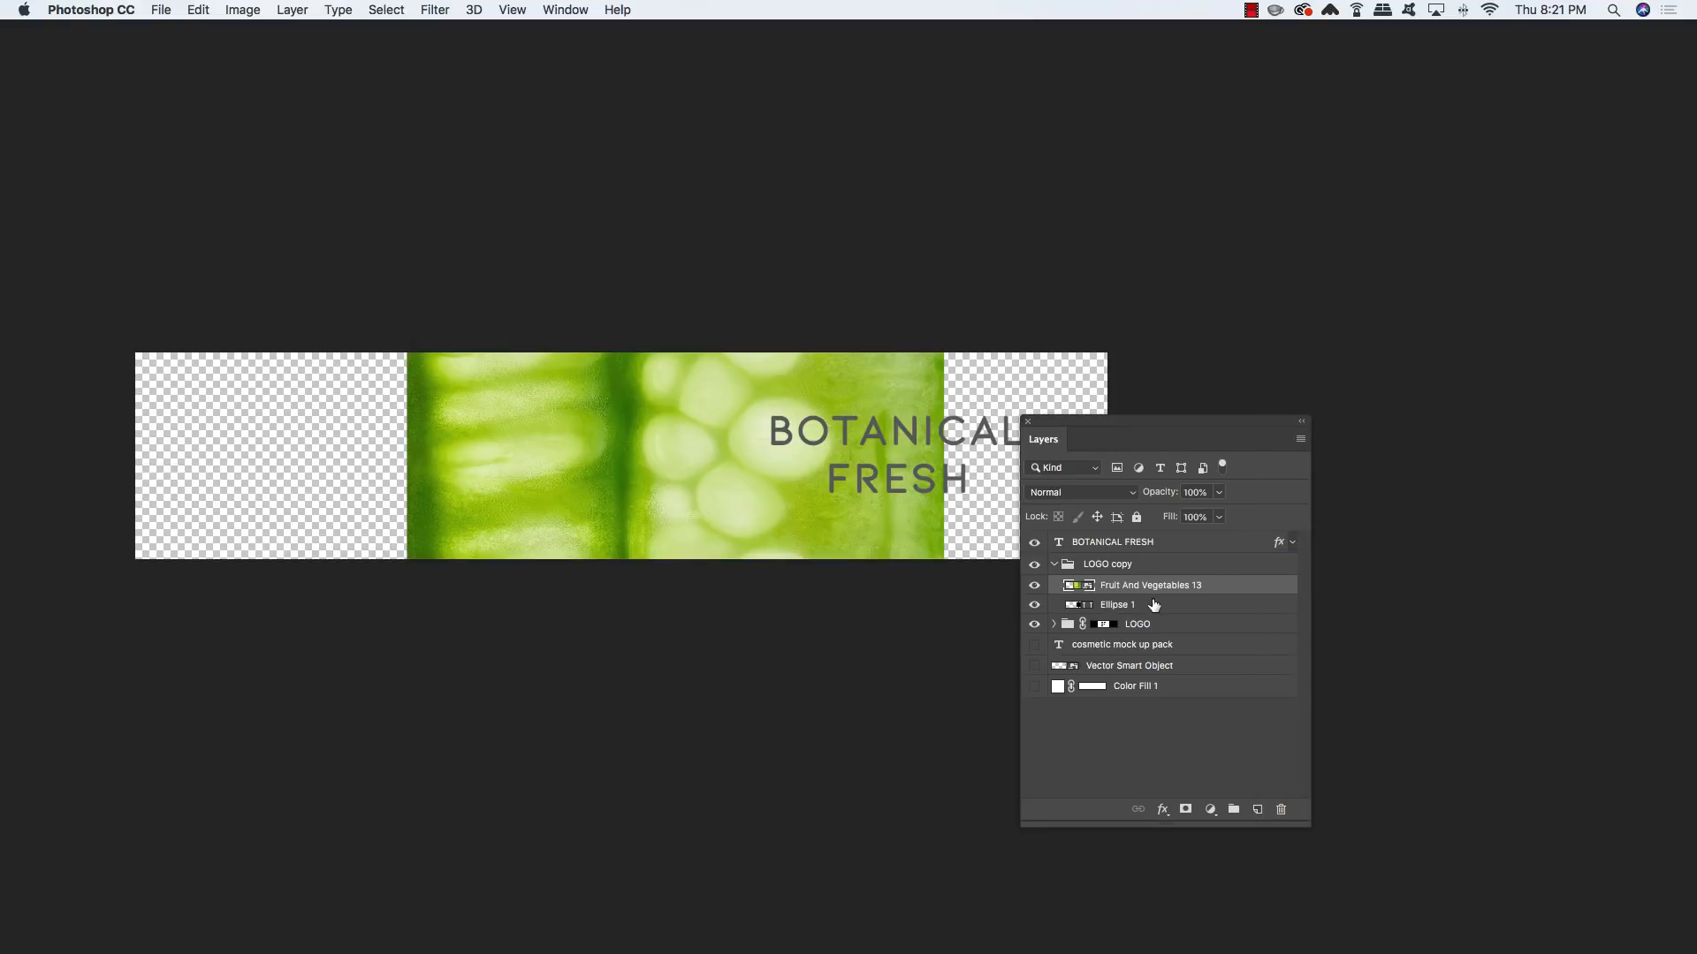
Enlarge the Fruit And Vegetables 13 photo until it covers the entire label
left_click(1129, 601)
left_click(1135, 587)
key("super+t")
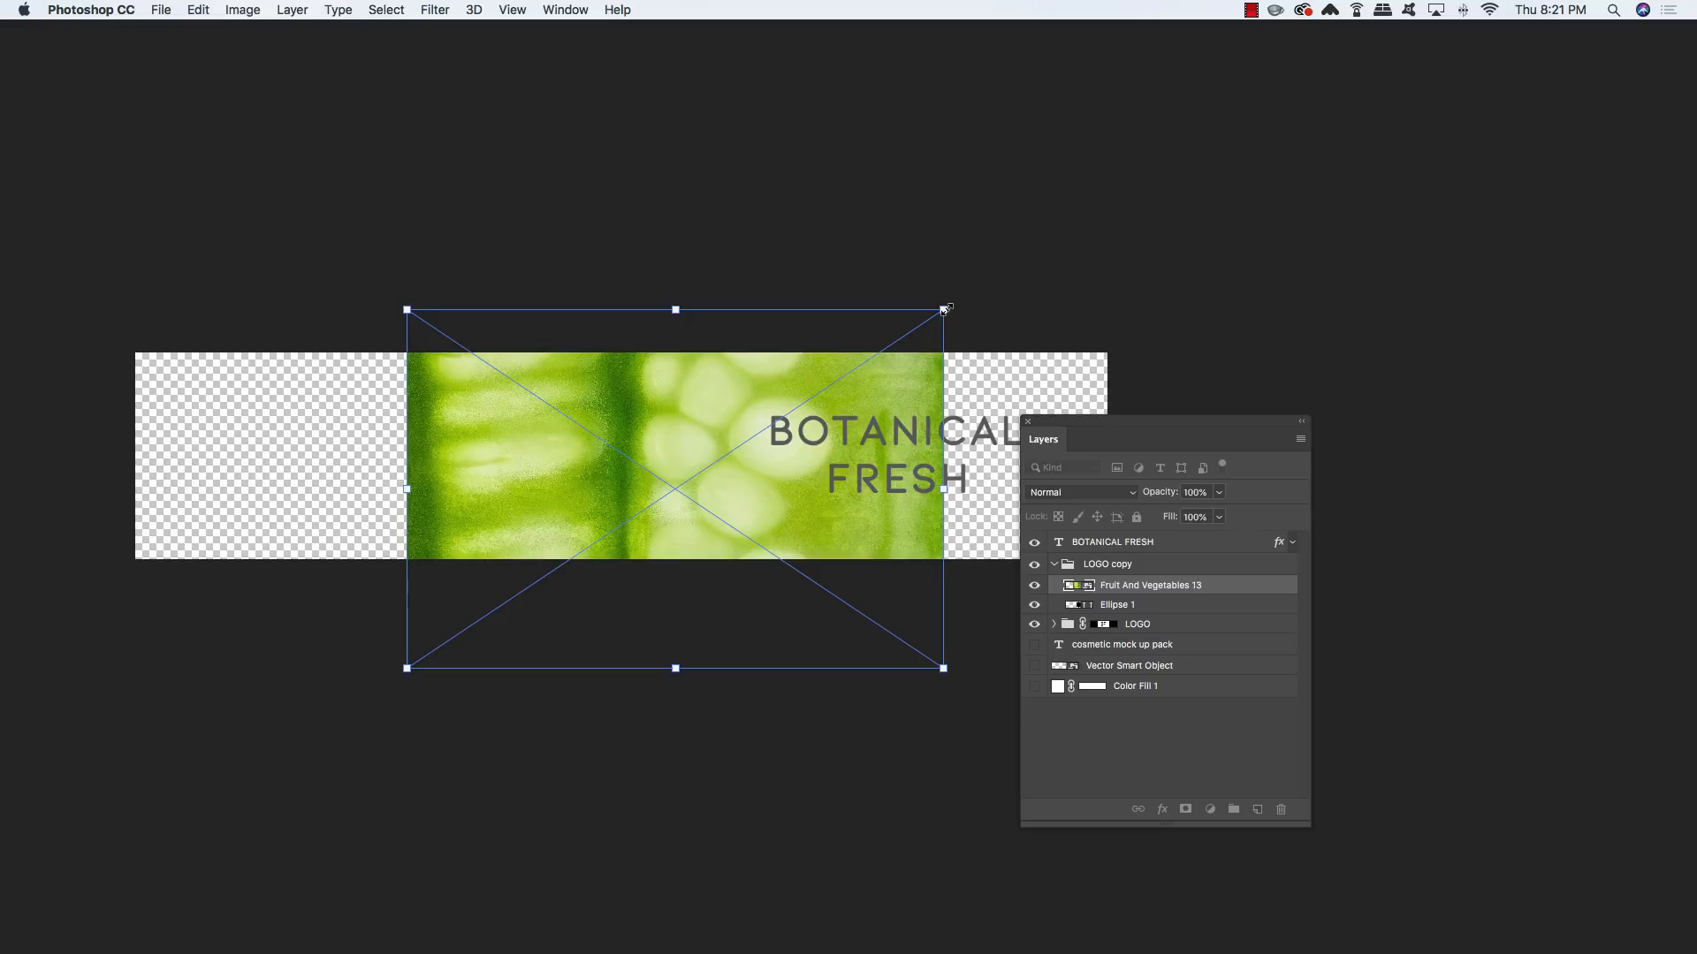
left_click_drag(945, 309, 1122, 221)
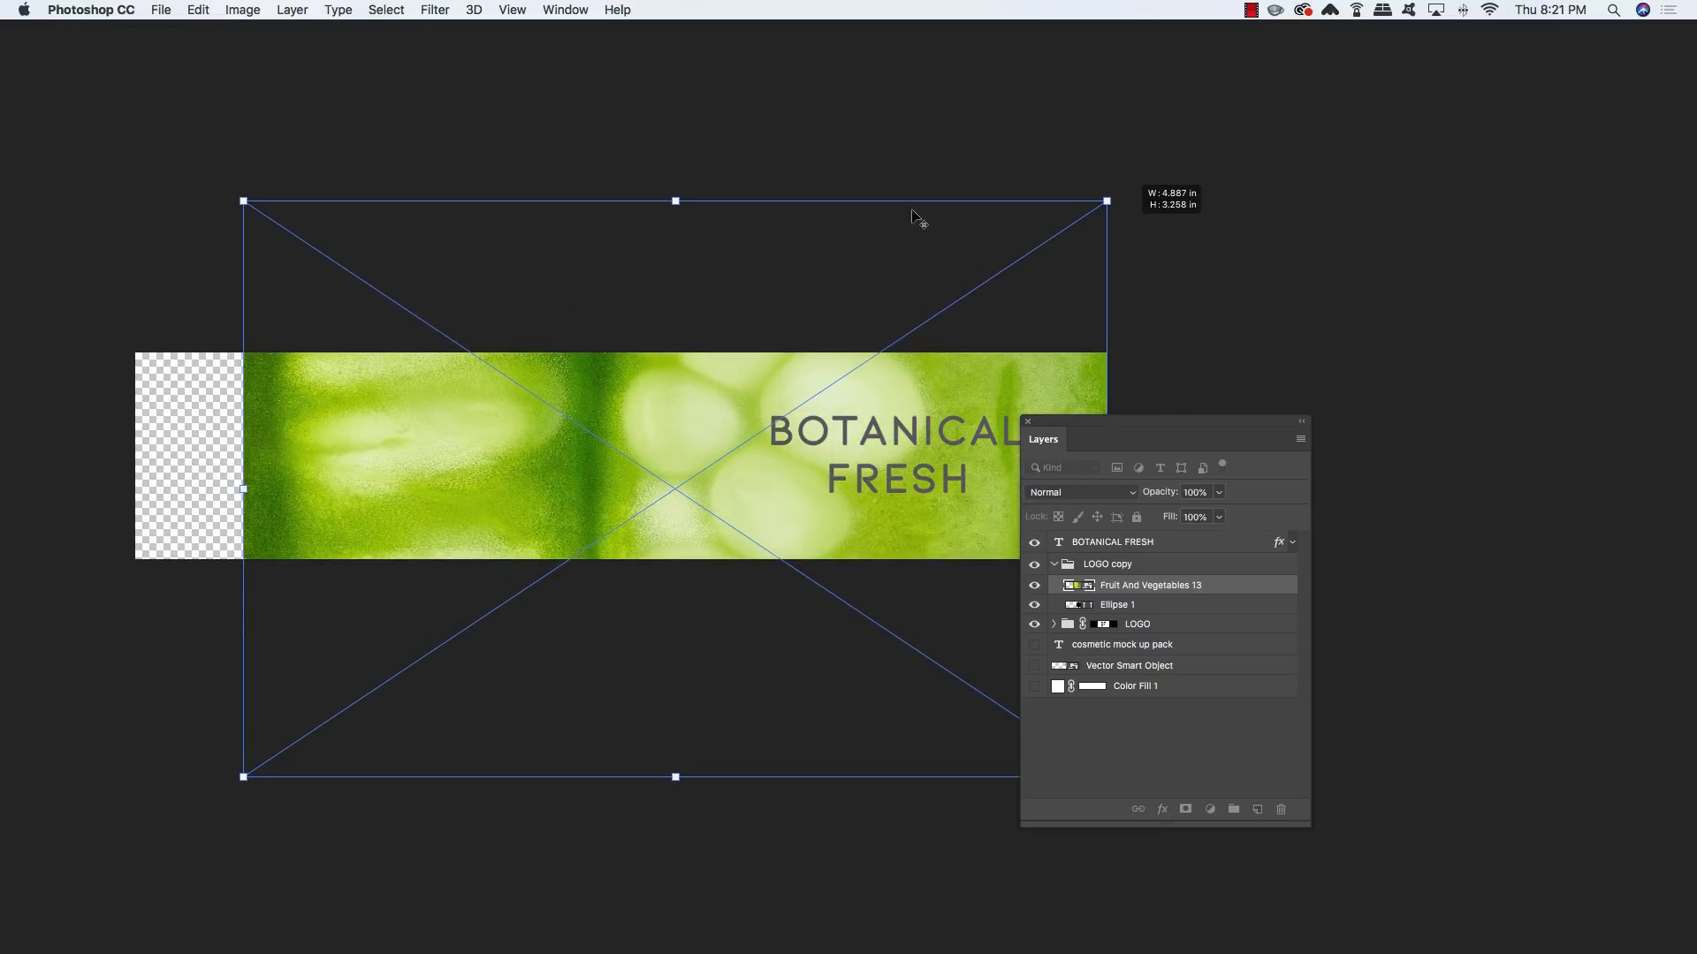
left_click_drag(240, 200, 114, 149)
key("Return")
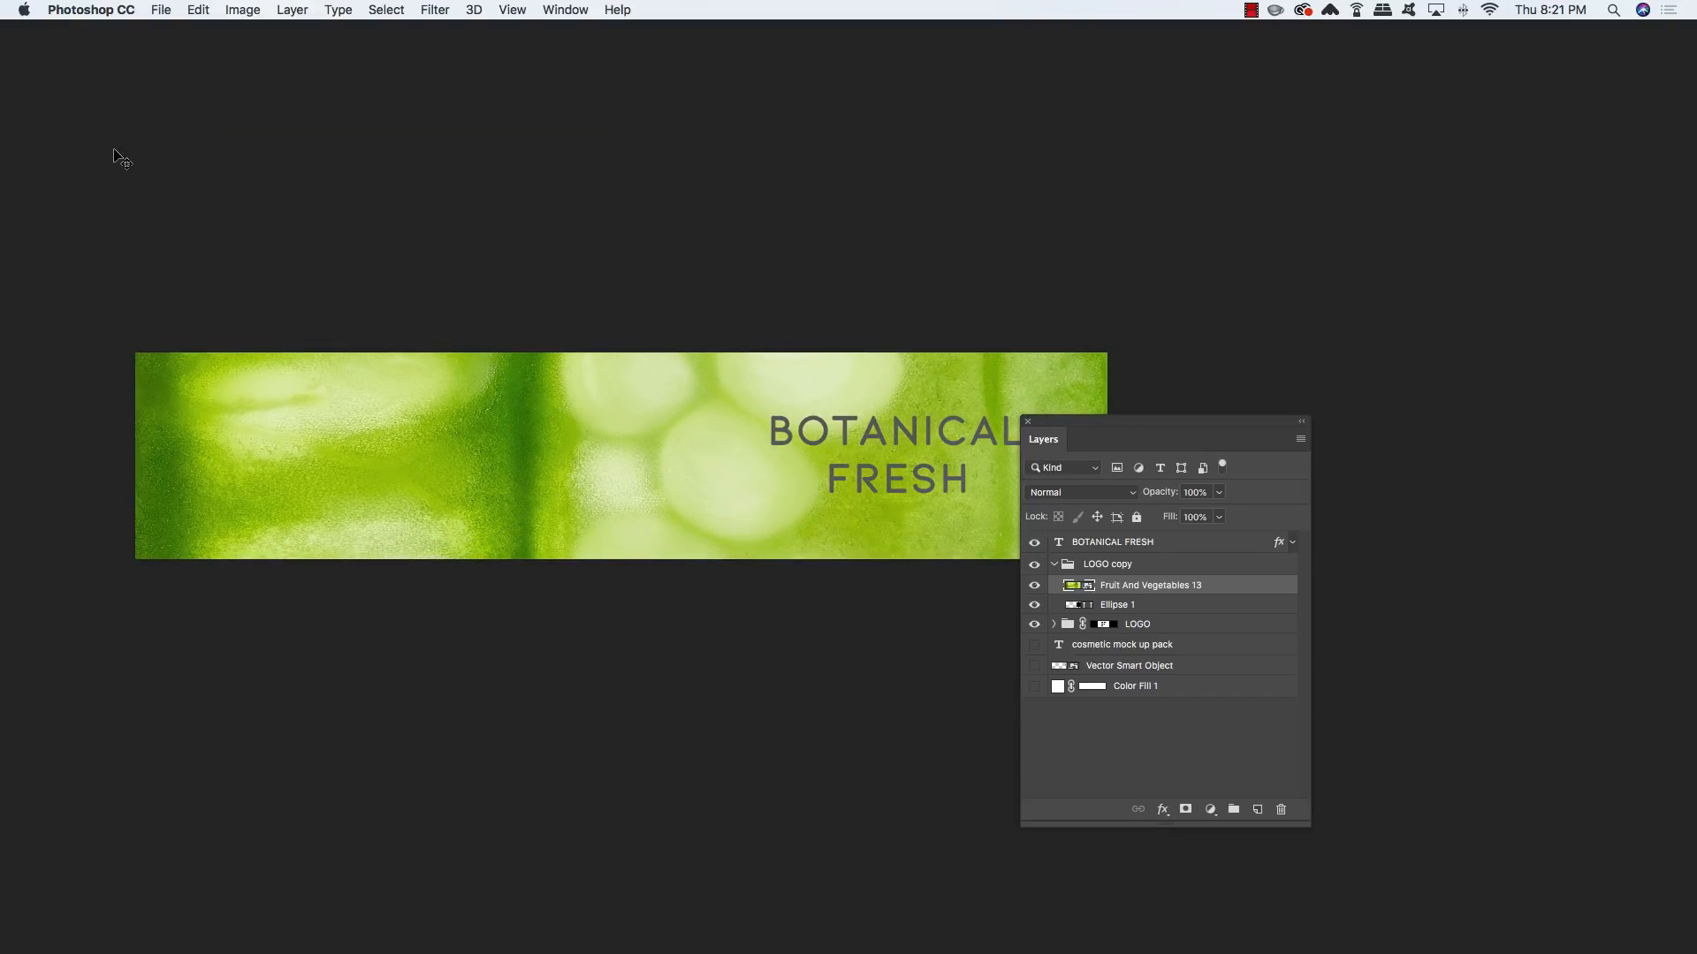
Collapse the LOGO copy group and move it above the BOTANICAL FRESH text layer
left_click(1054, 565)
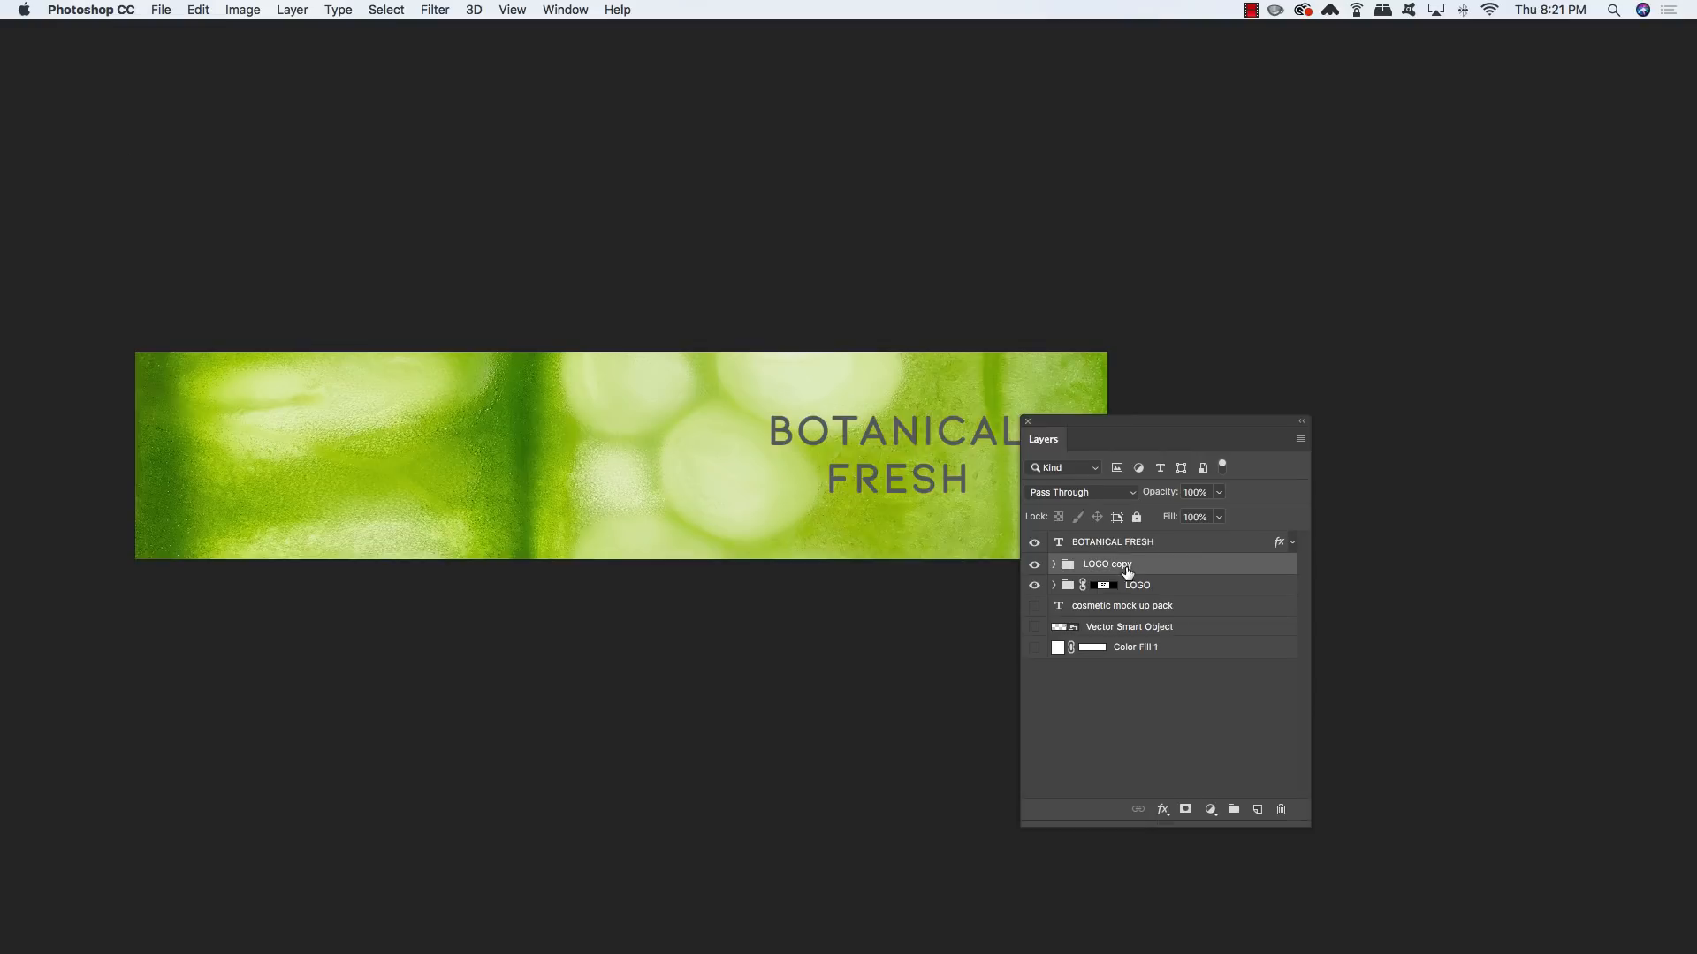
left_click(1183, 548)
left_click(1140, 566)
key("super+bracketright")
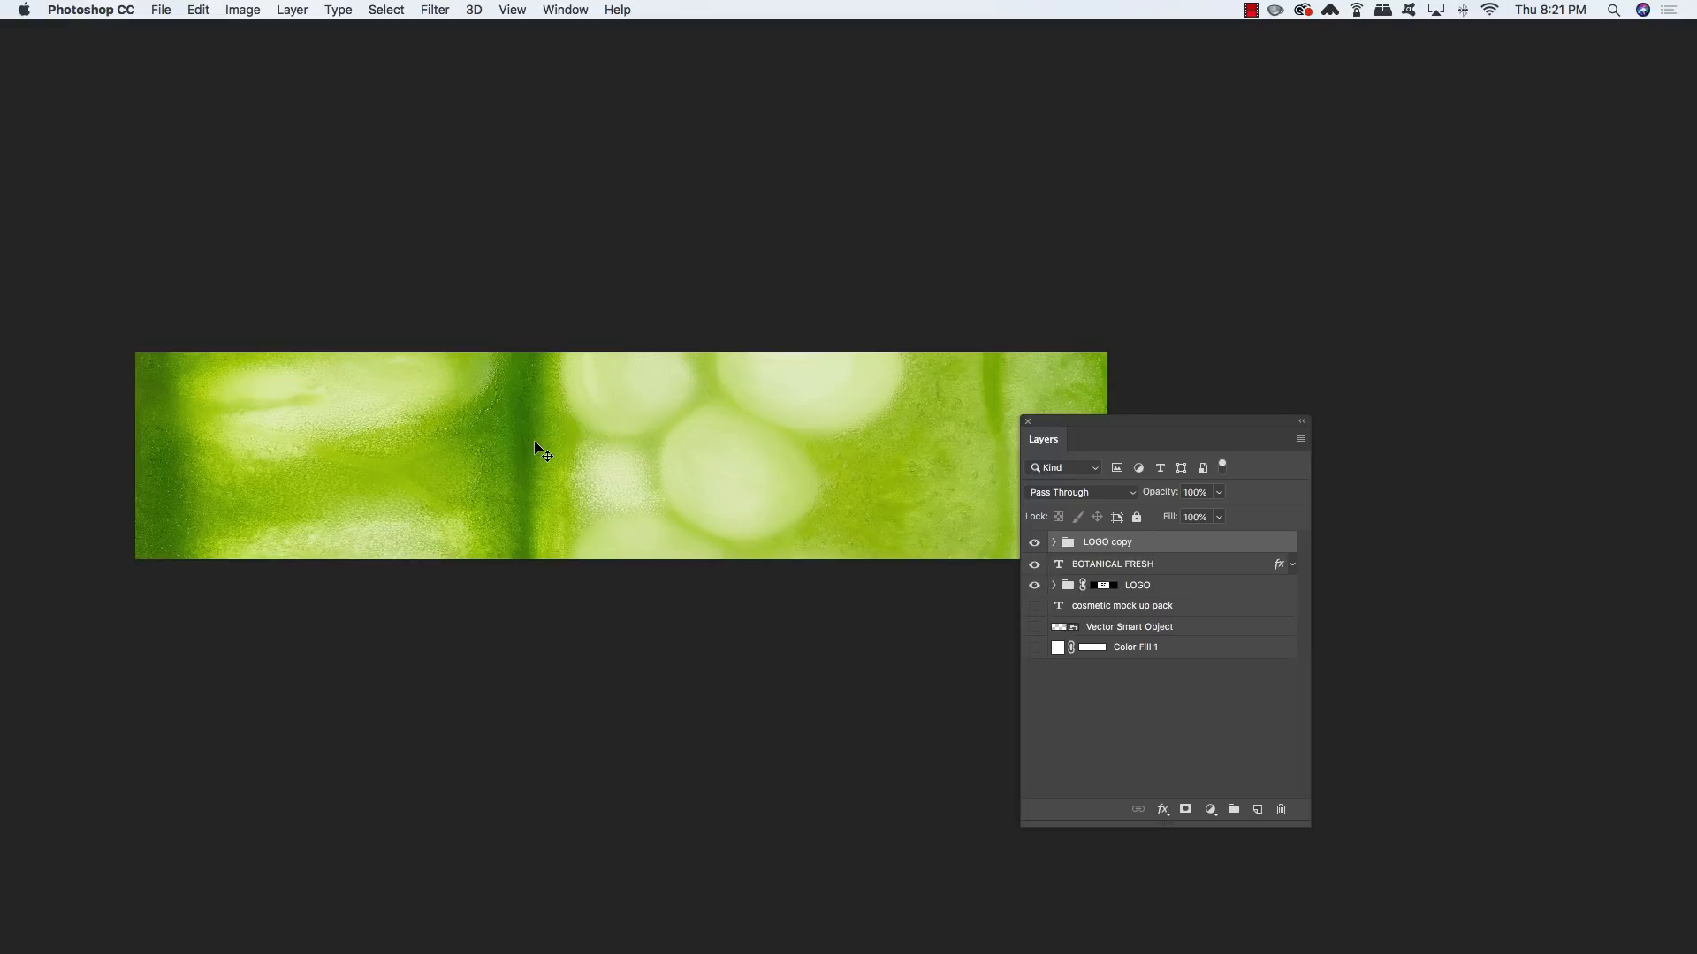
Place Organic Pattern-1.png from the freebies folder's Samolevsky Art subfolder as an embedded object at the label's left end
left_click(162, 10)
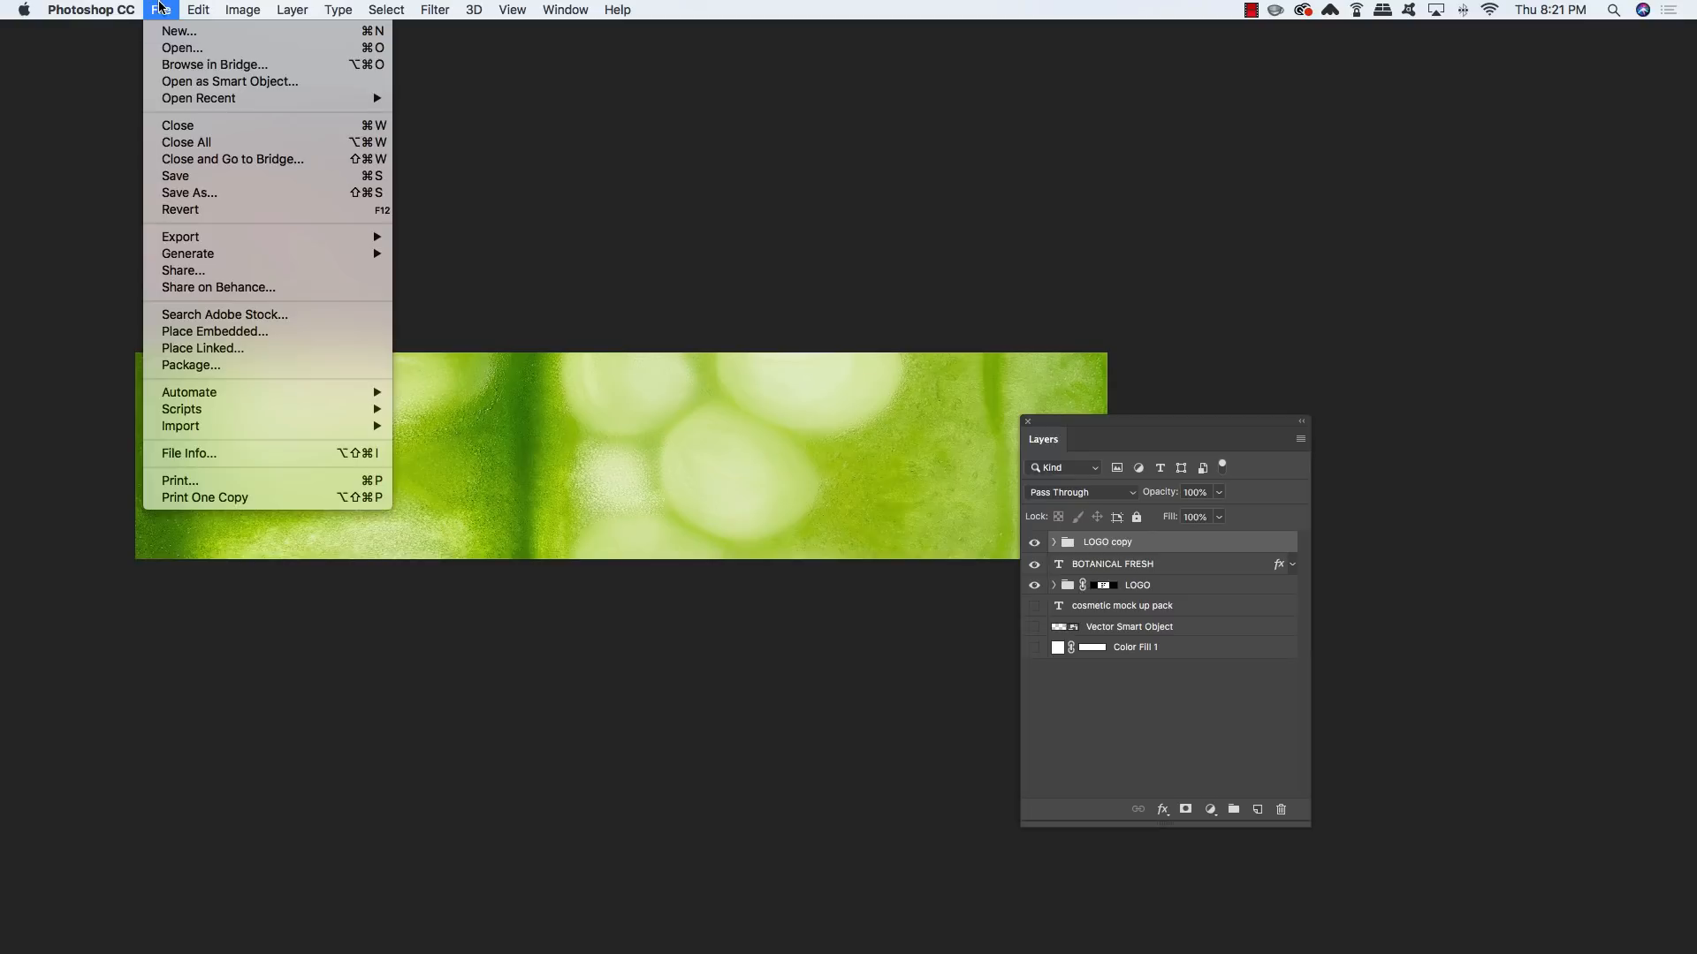
left_click(215, 331)
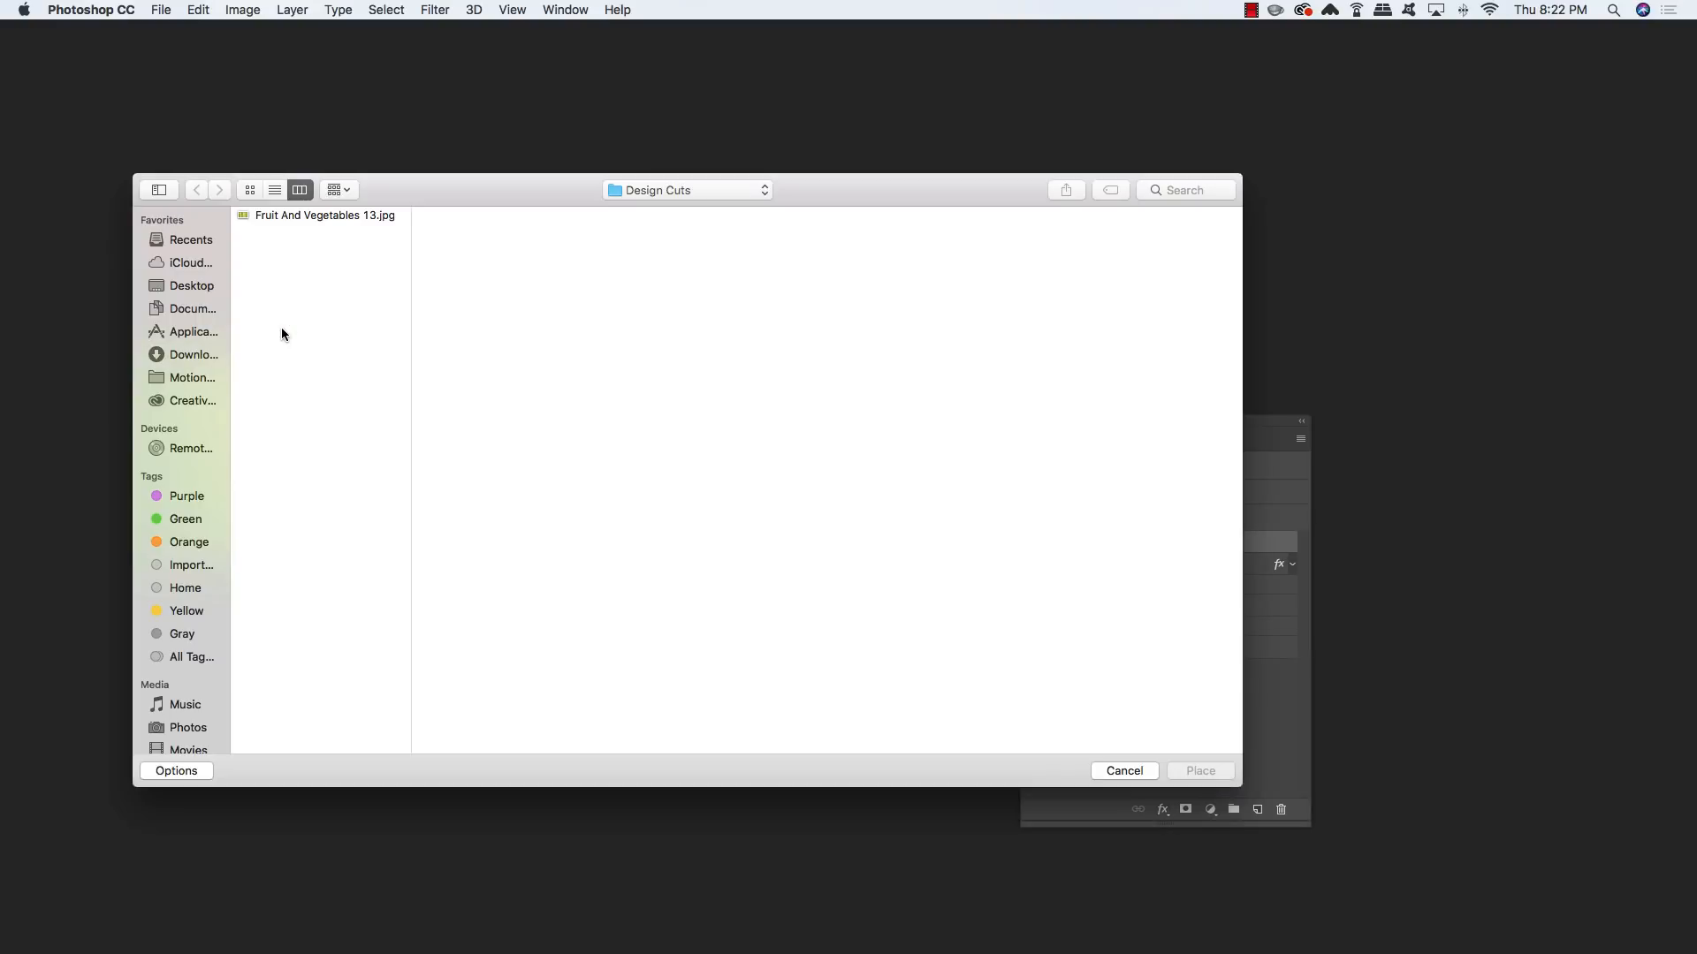
left_click(676, 190)
left_click(668, 205)
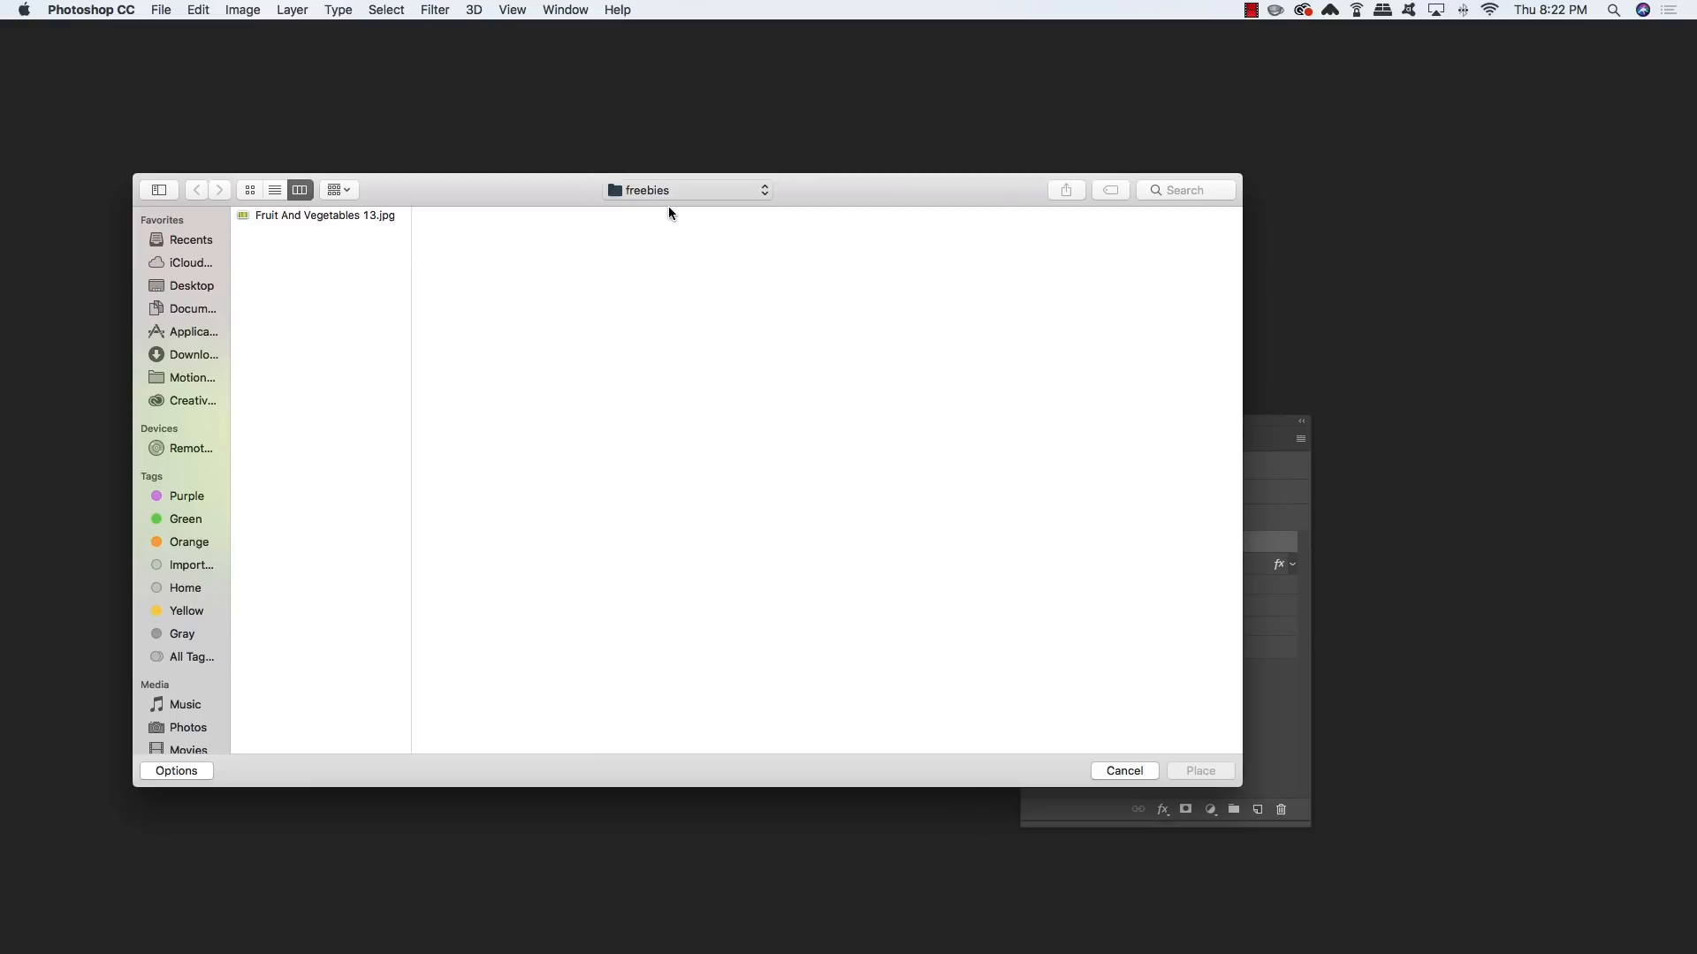
left_click(663, 262)
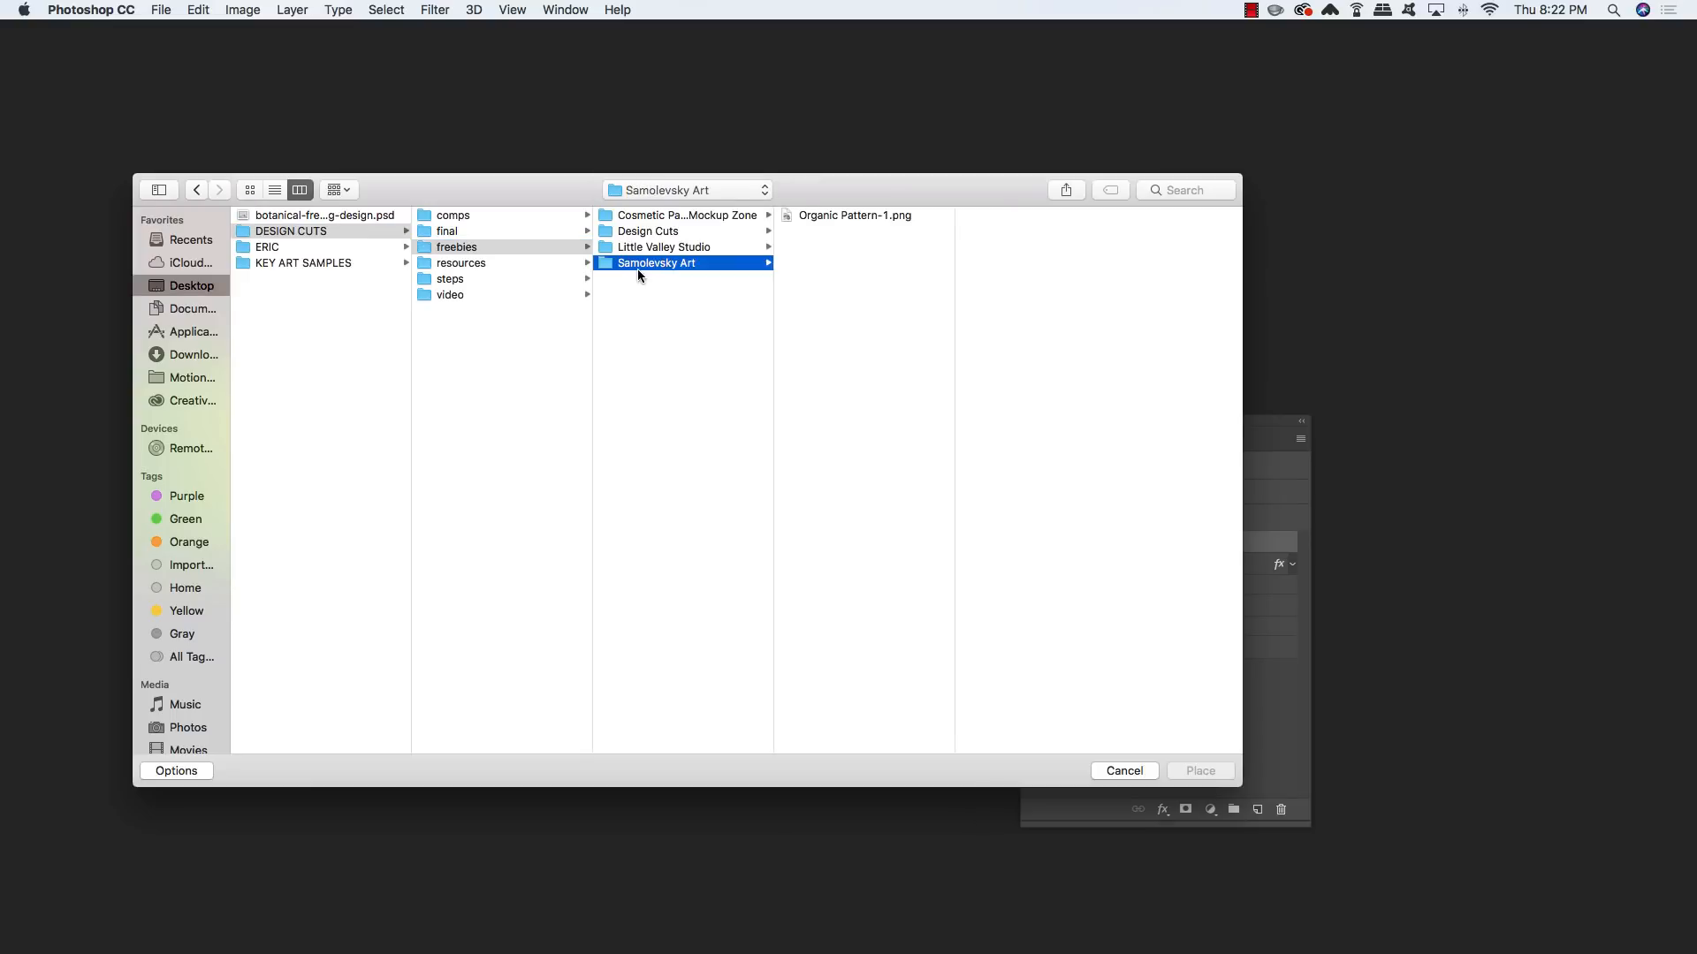
left_click(830, 213)
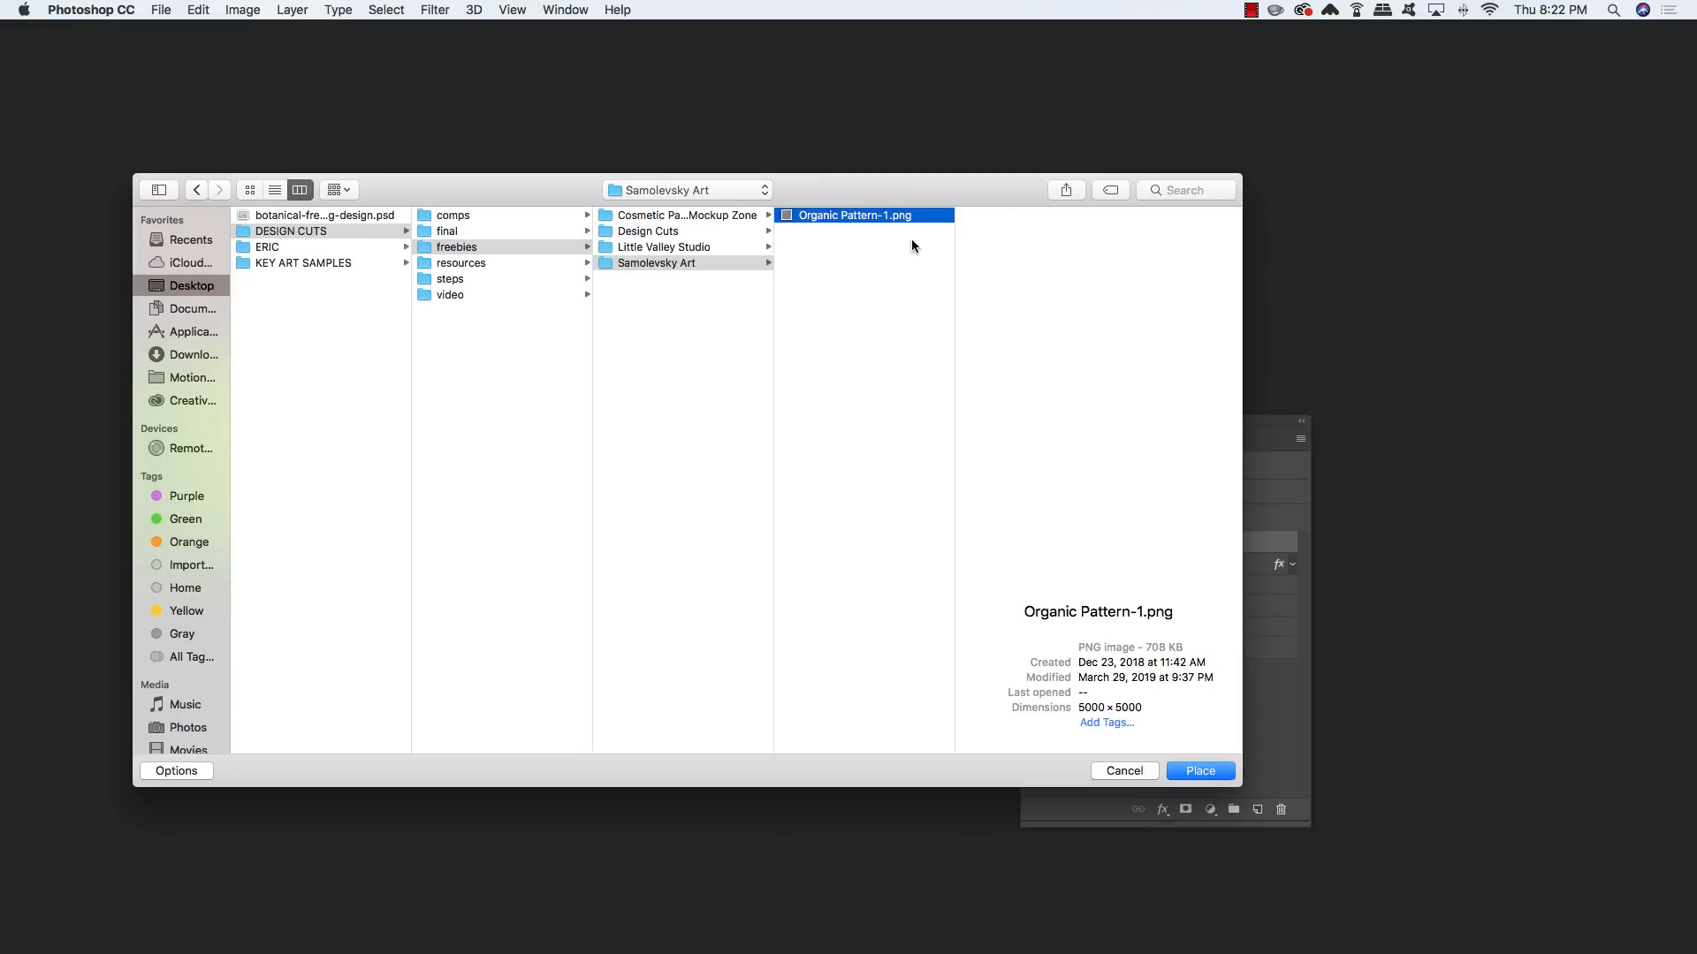
left_click(1204, 773)
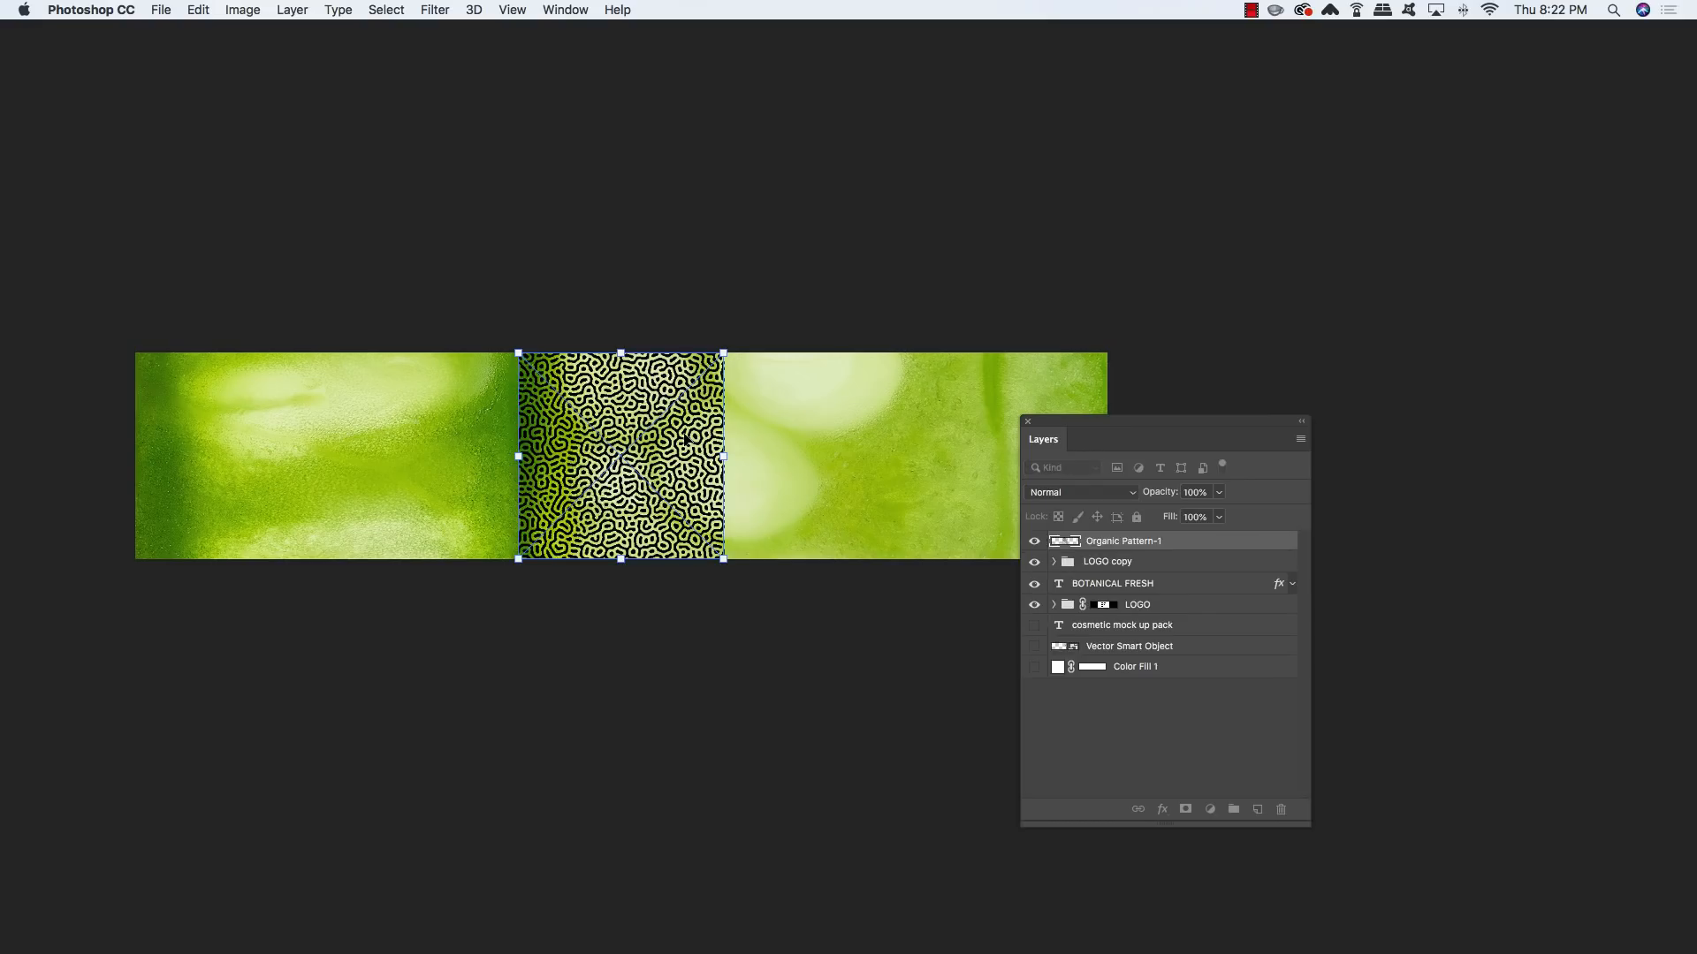
left_click_drag(693, 449, 311, 449)
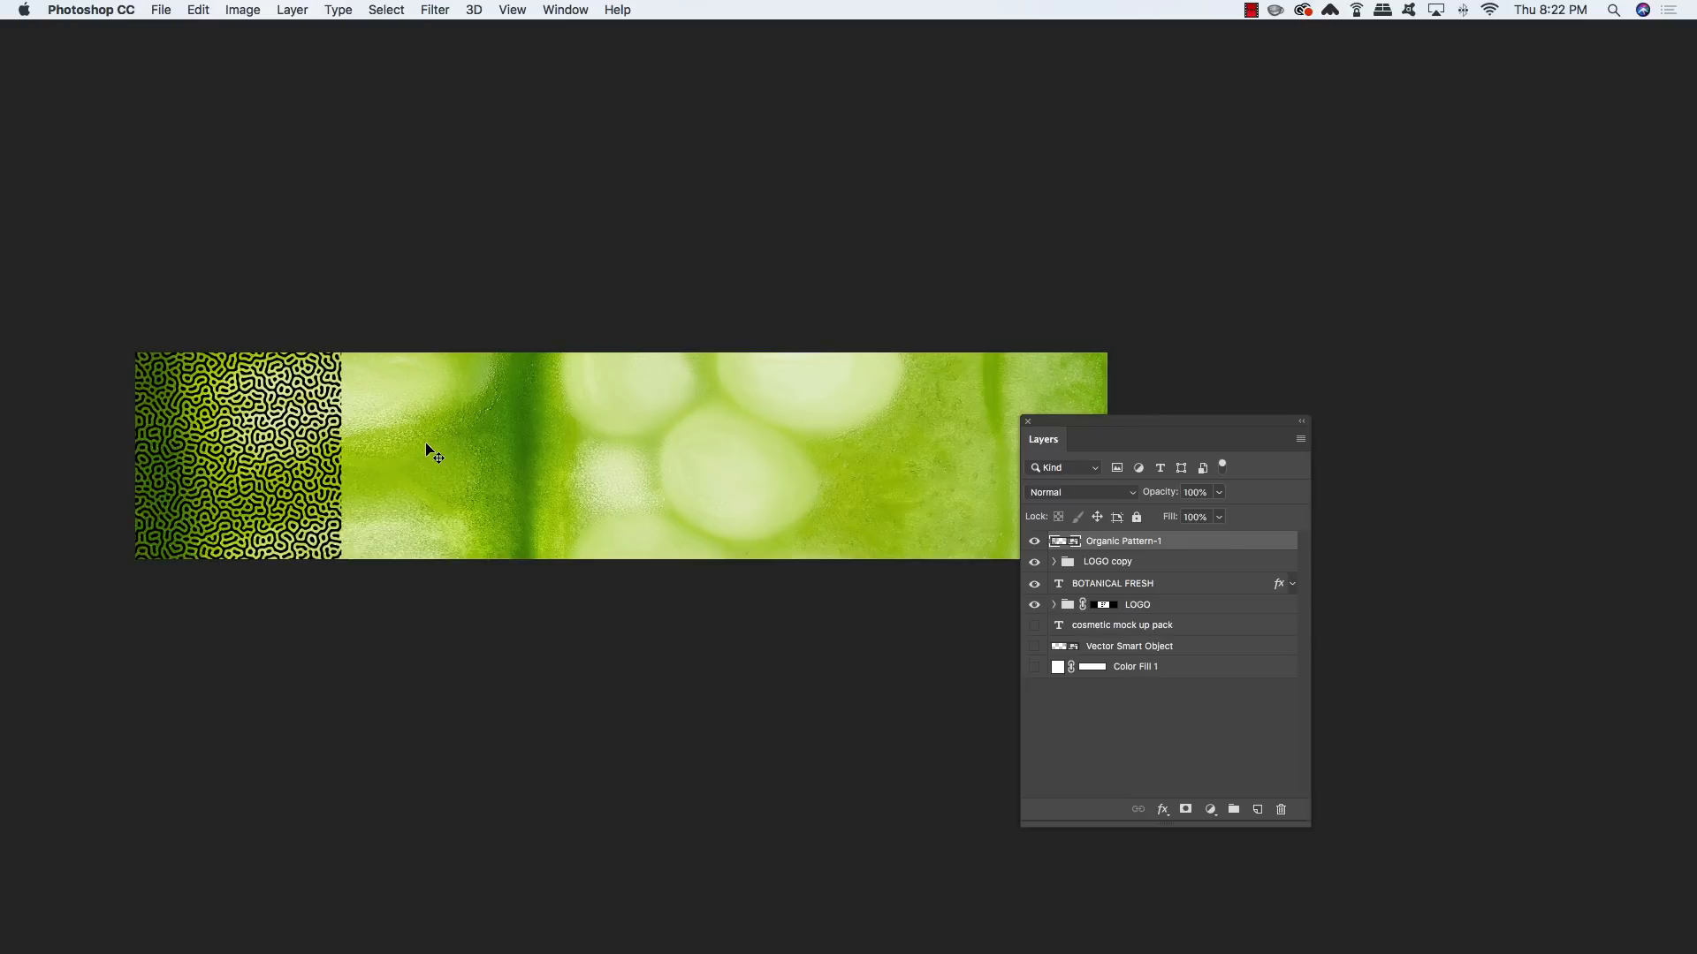
Duplicate the Organic Pattern-1 layer and position the copy edge to edge beside the original on the label
left_click(427, 446, "alt")
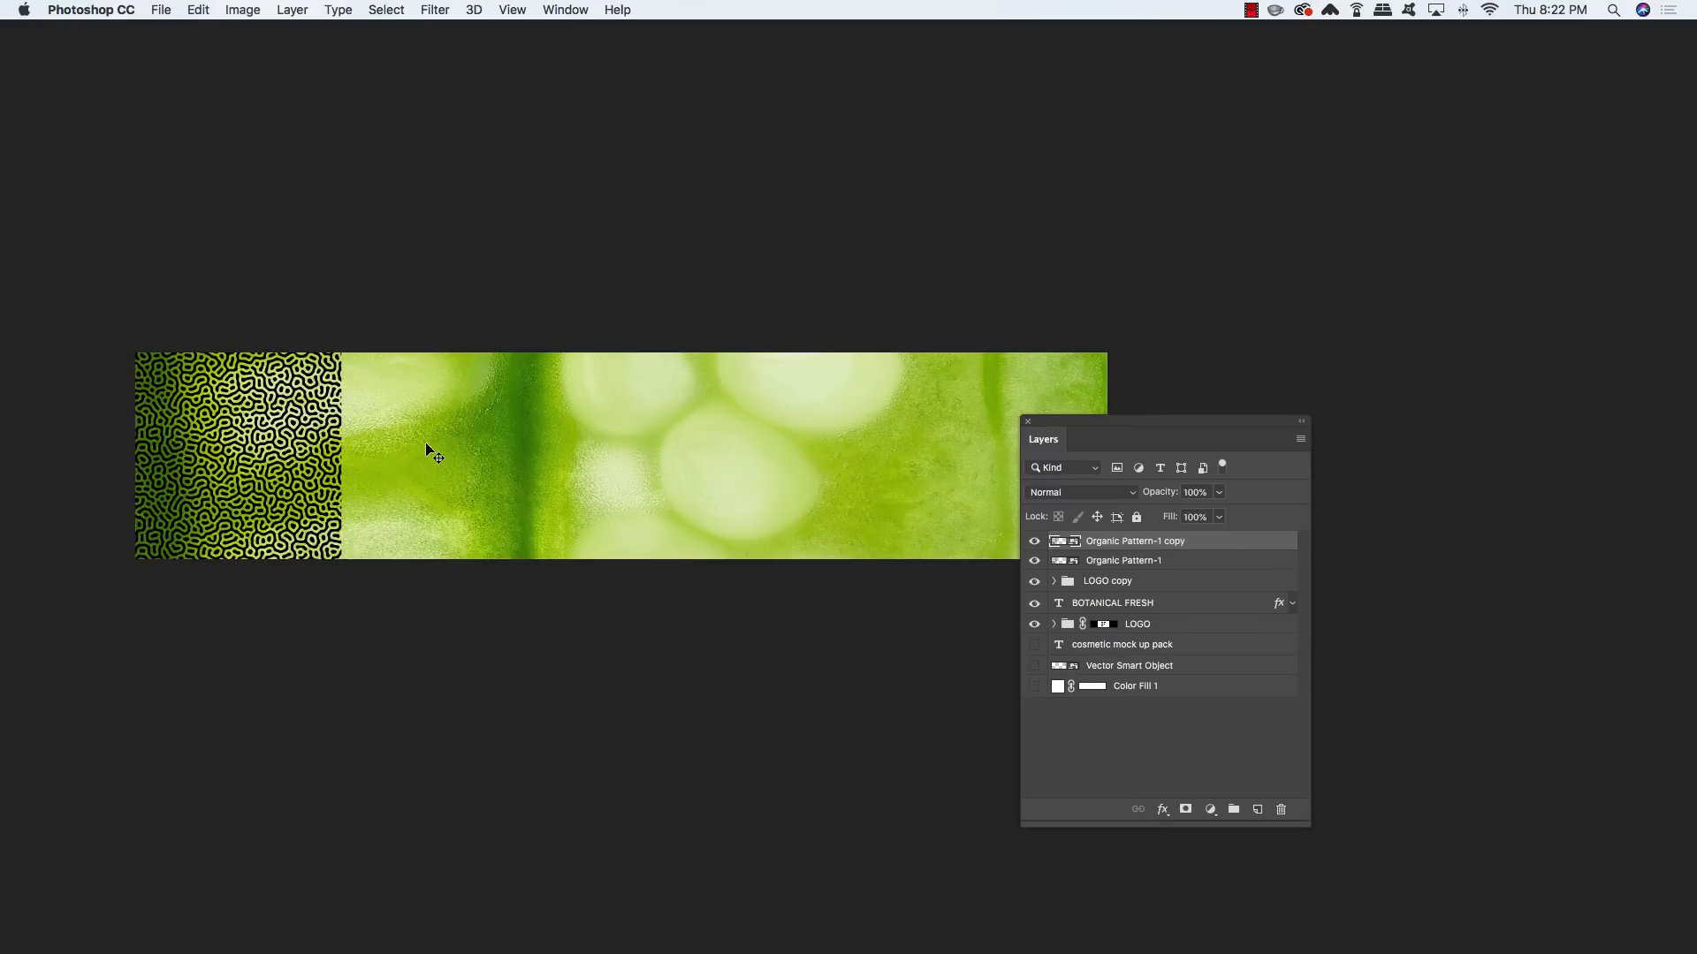
key("super+t")
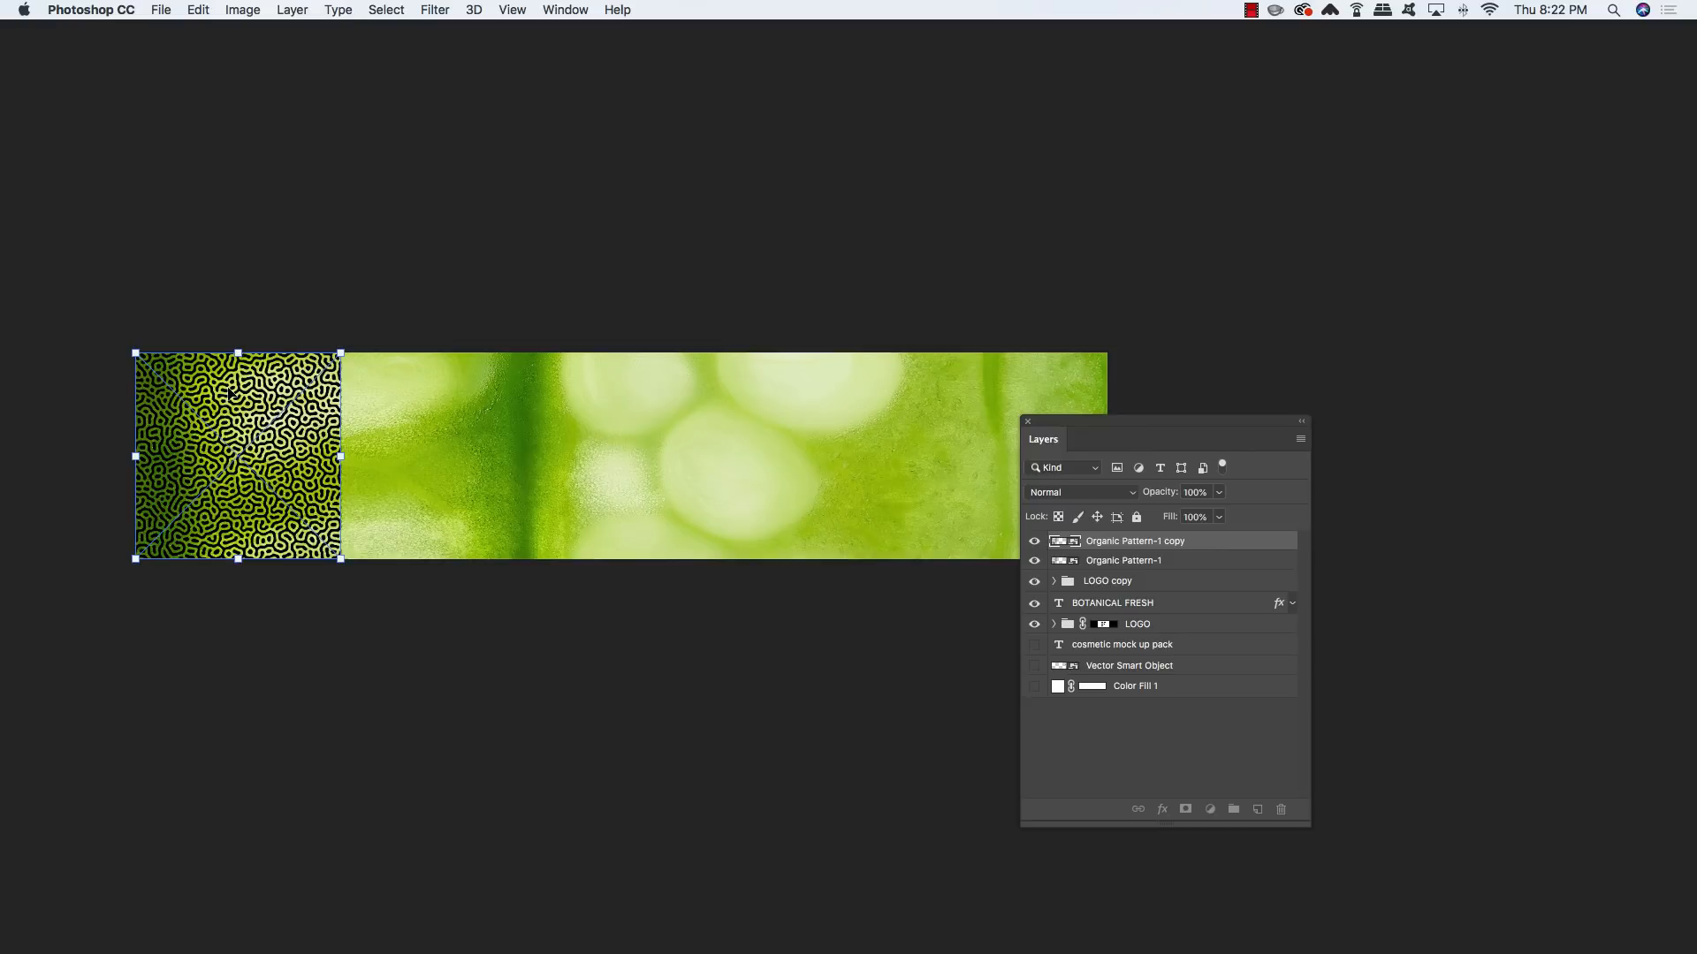
left_click_drag(229, 392, 433, 392)
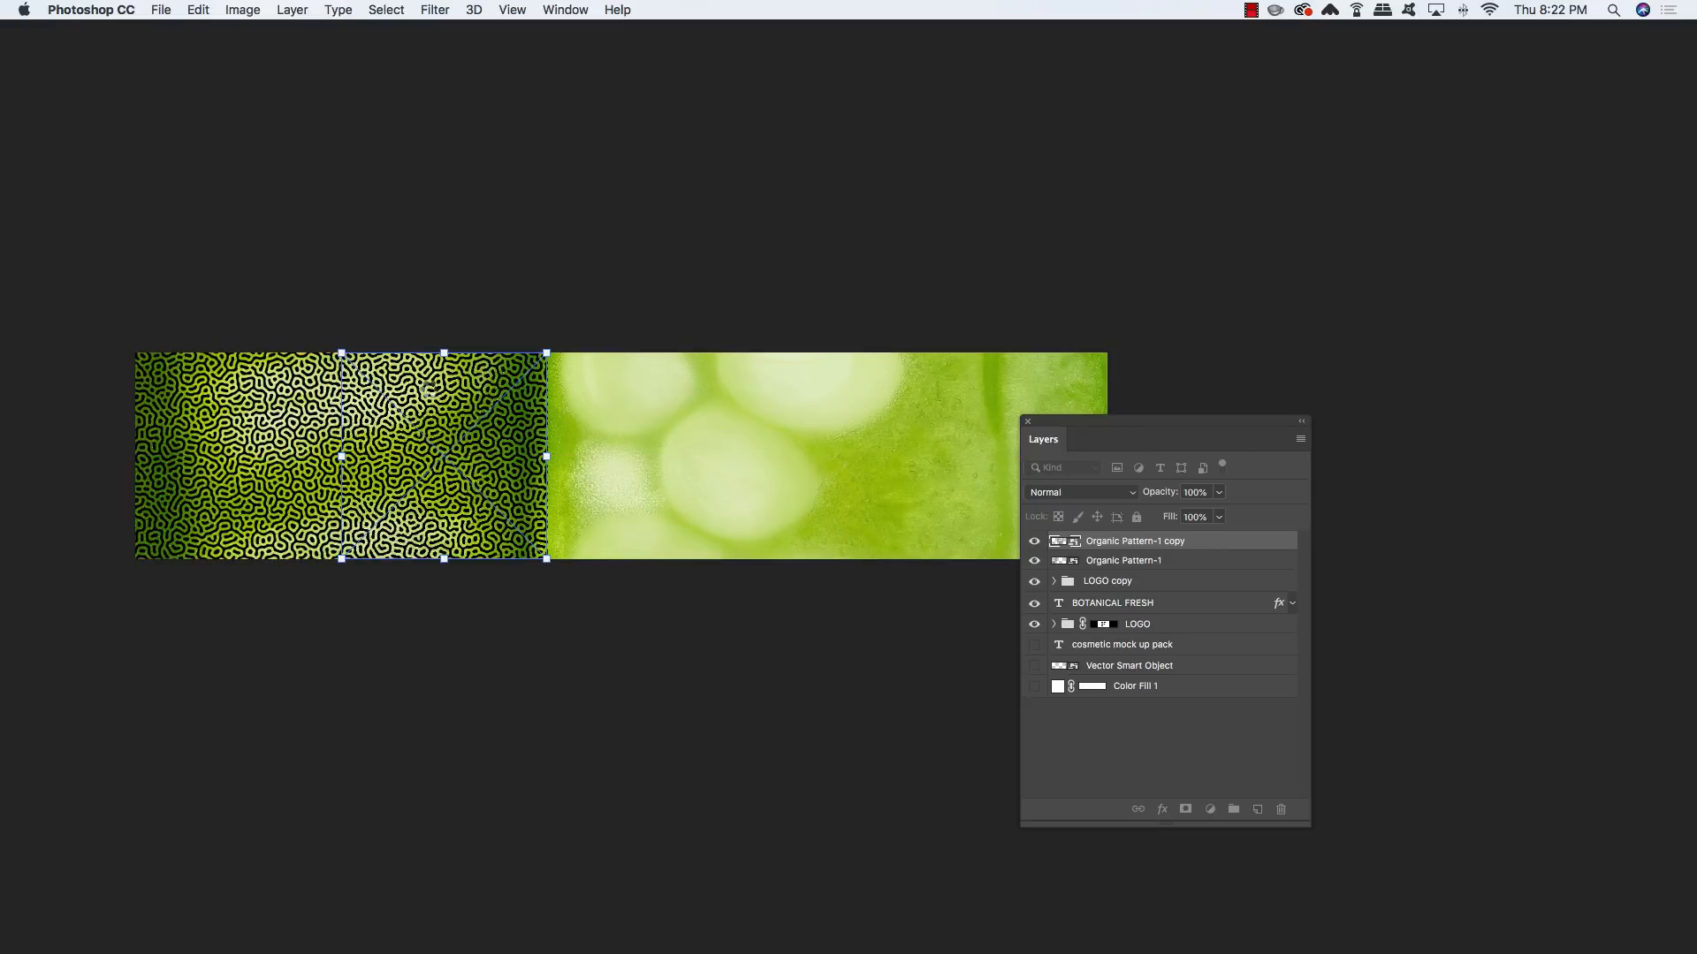
key("Return")
Duplicate both organic pattern layers together and place the new pair directly beside the first two tiles
key("super+plus")
key("space")
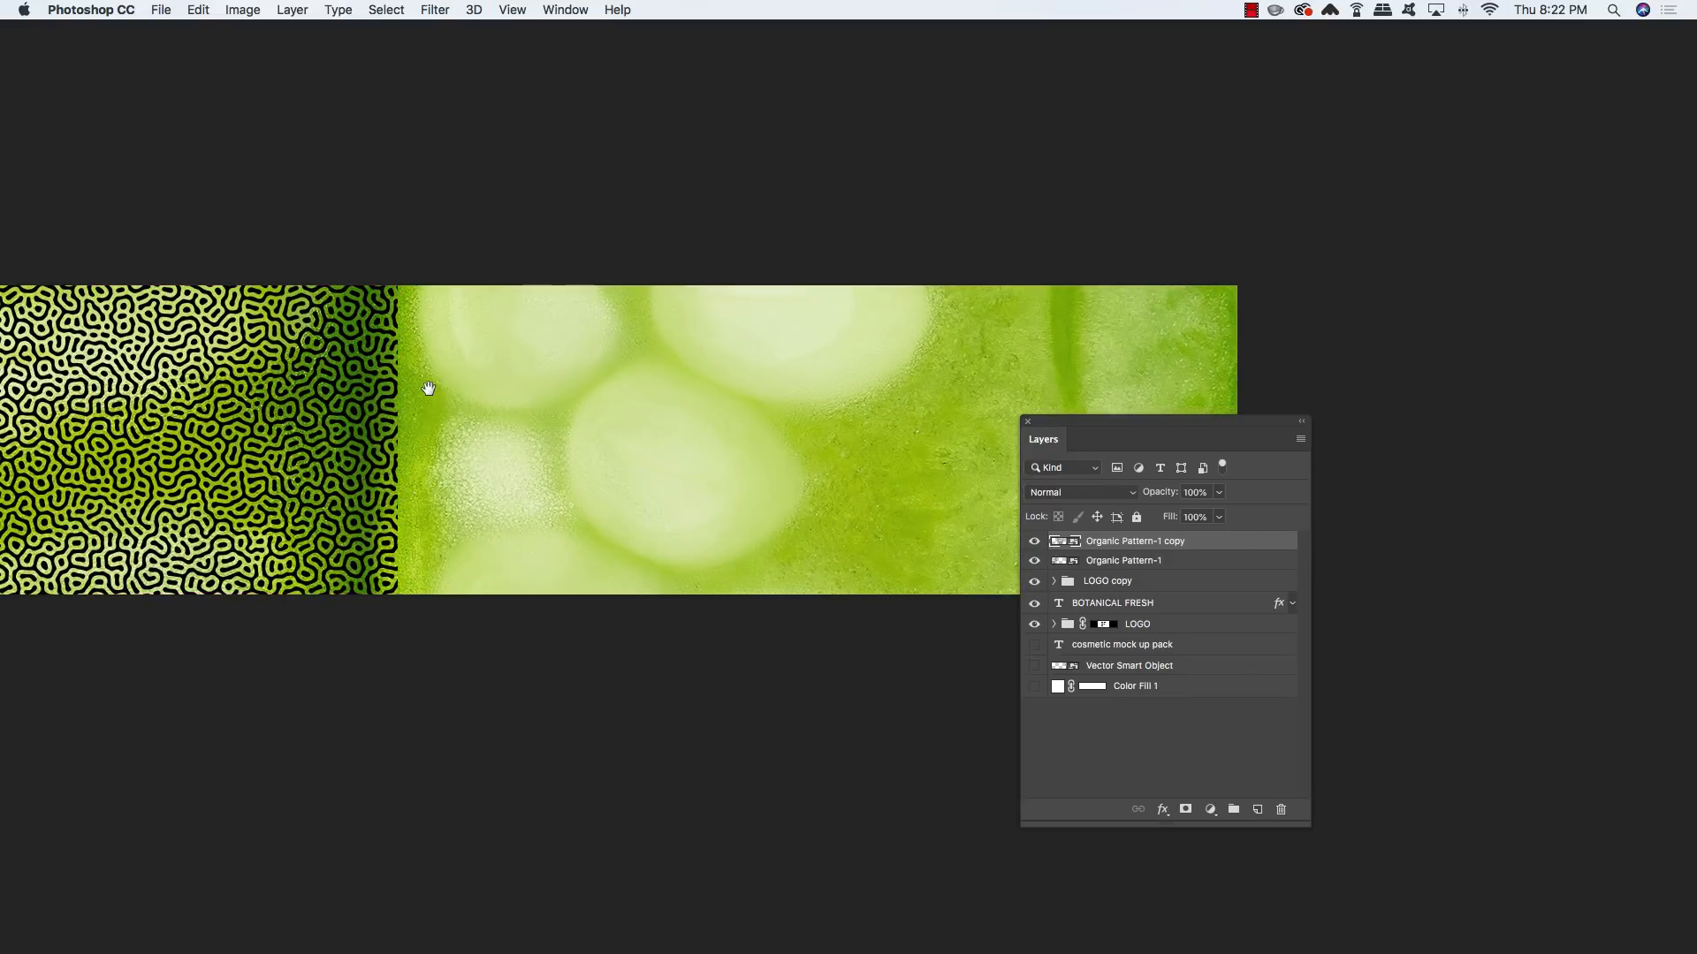
left_click_drag(429, 391, 546, 472)
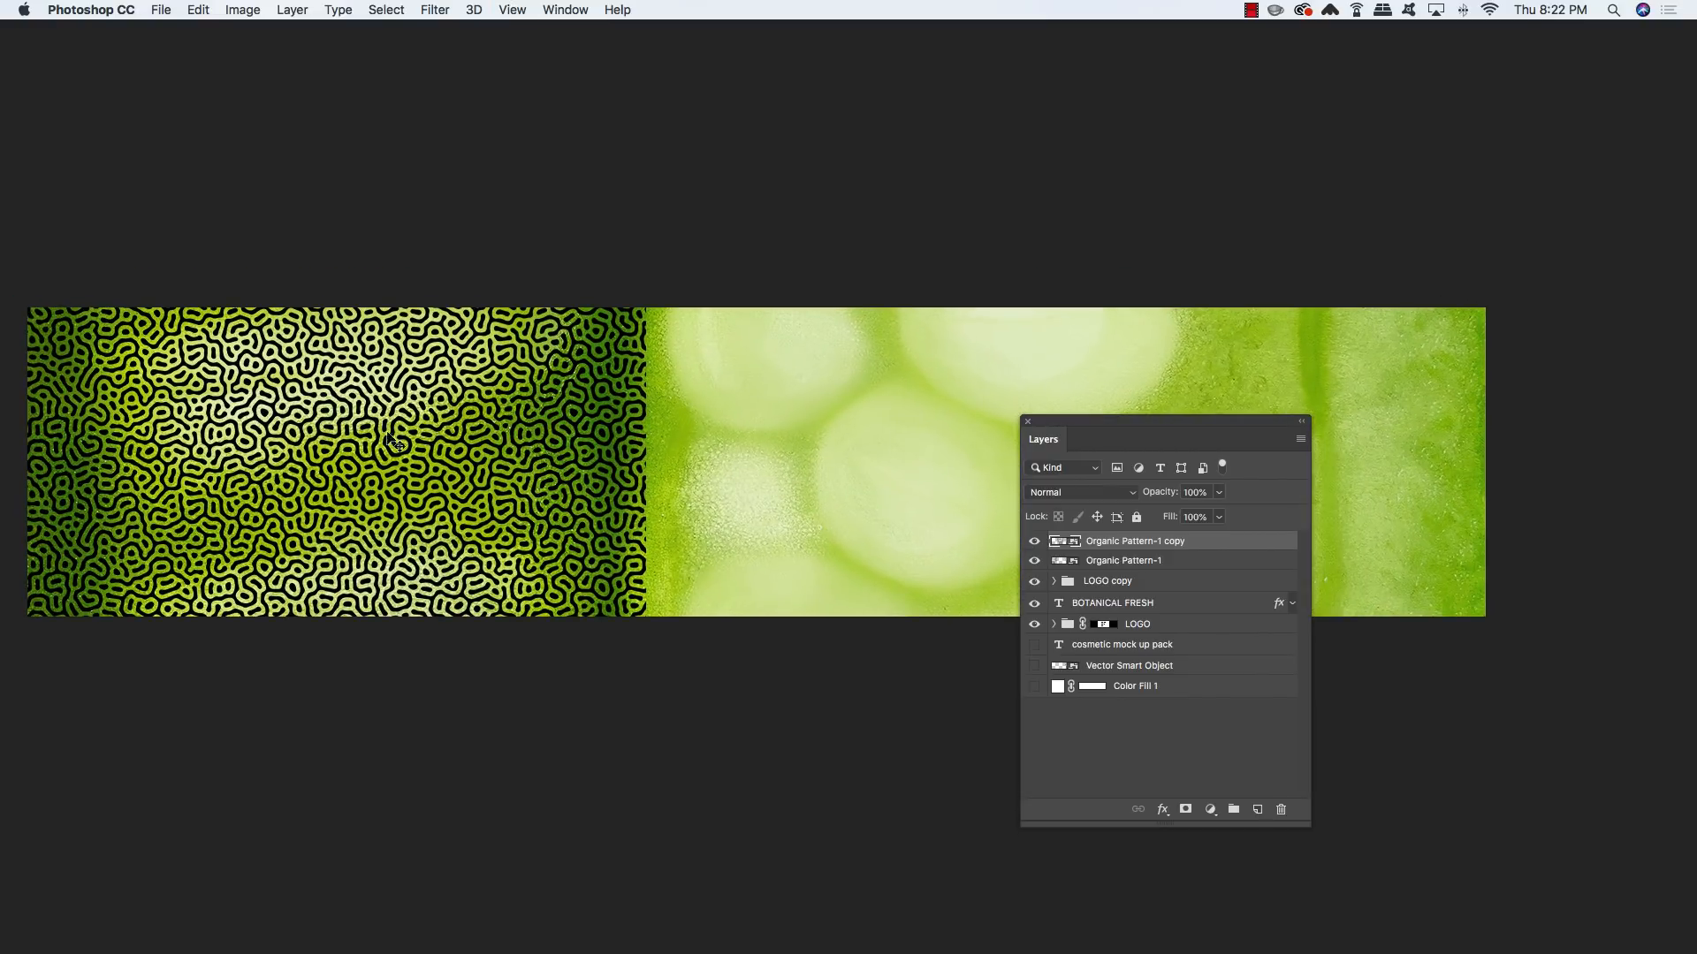
left_click(1202, 566, "shift")
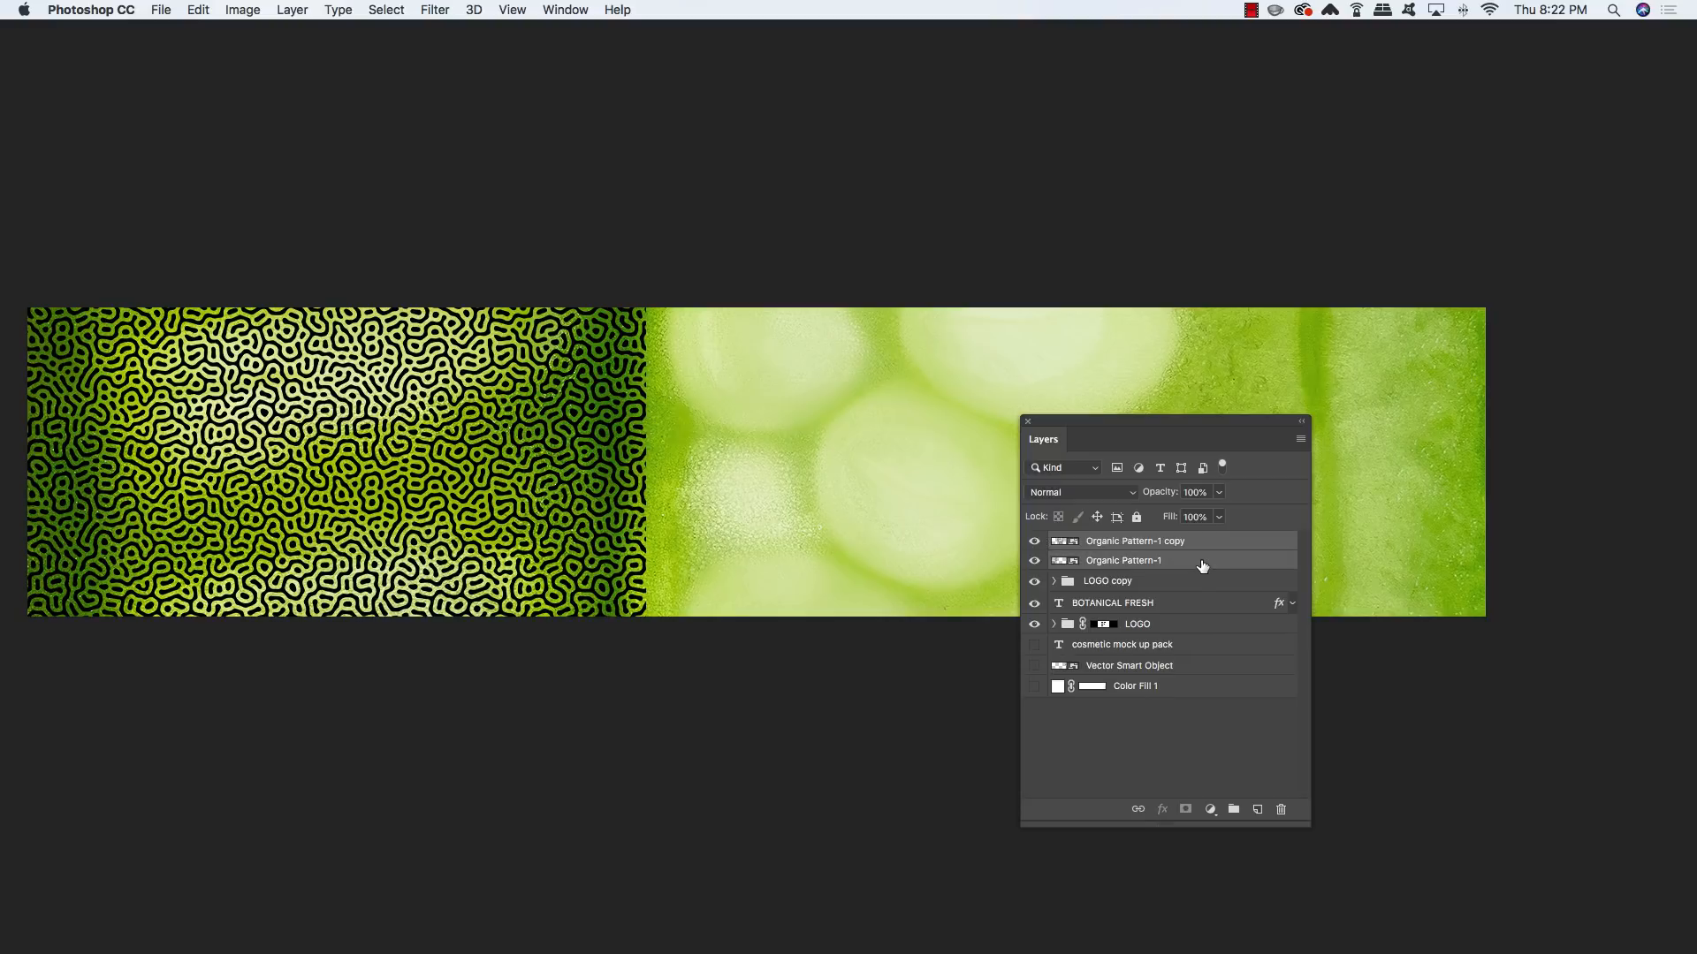
key("super+j")
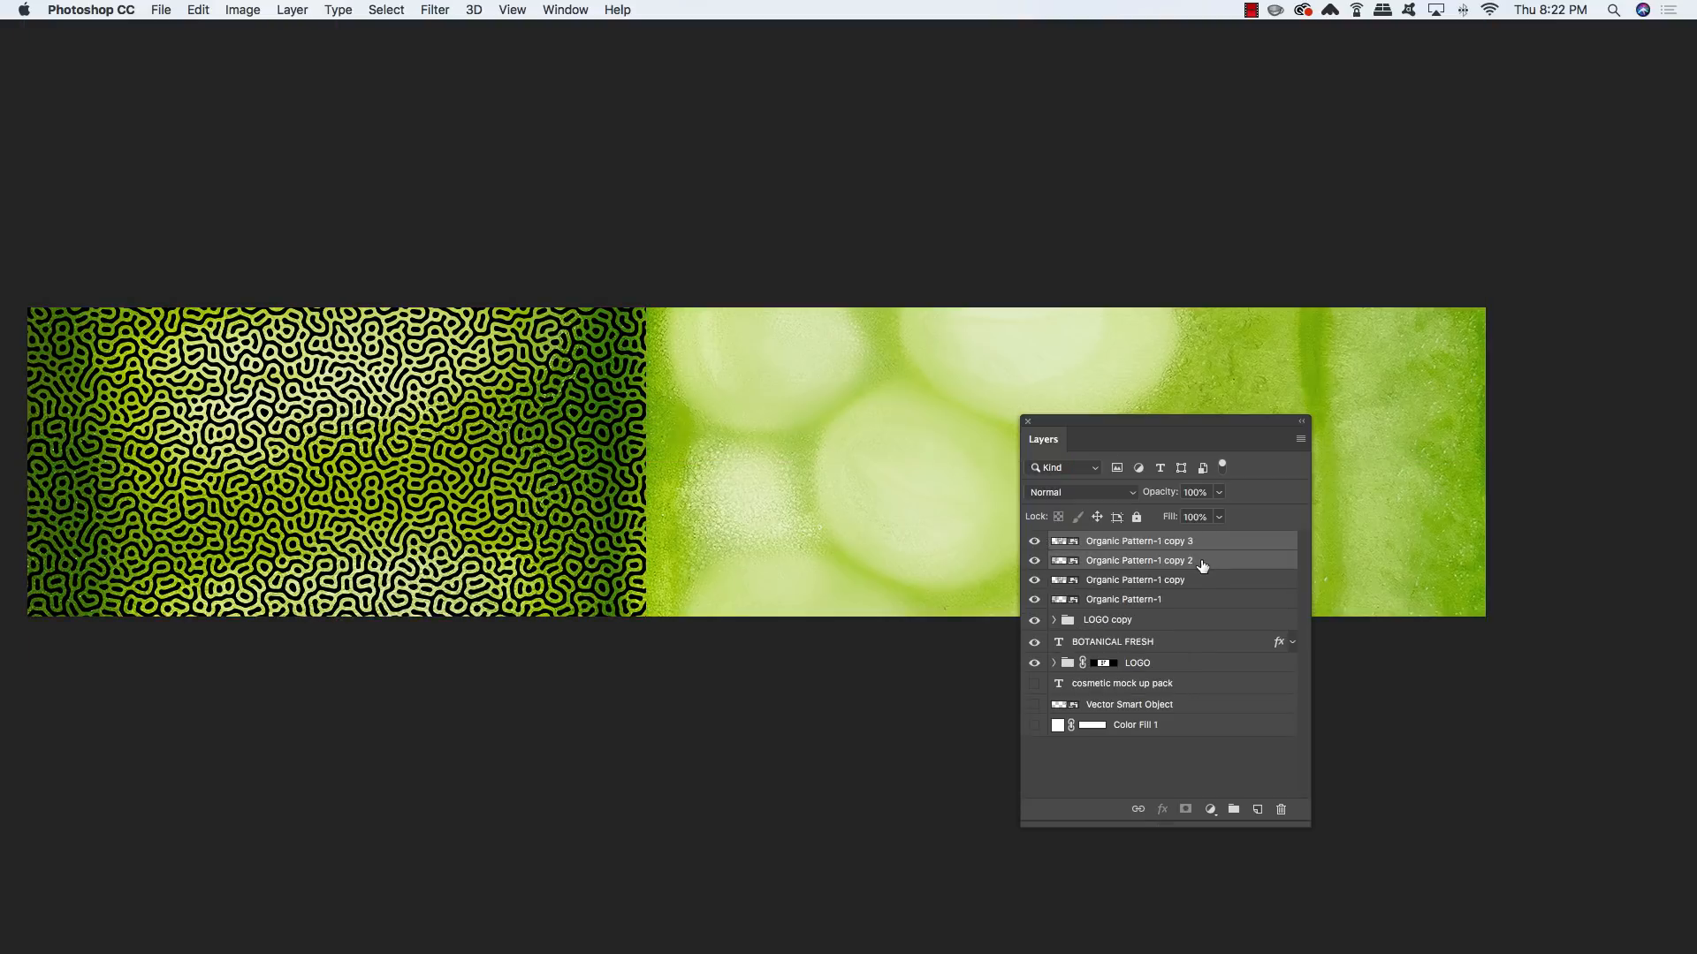
key("super+t")
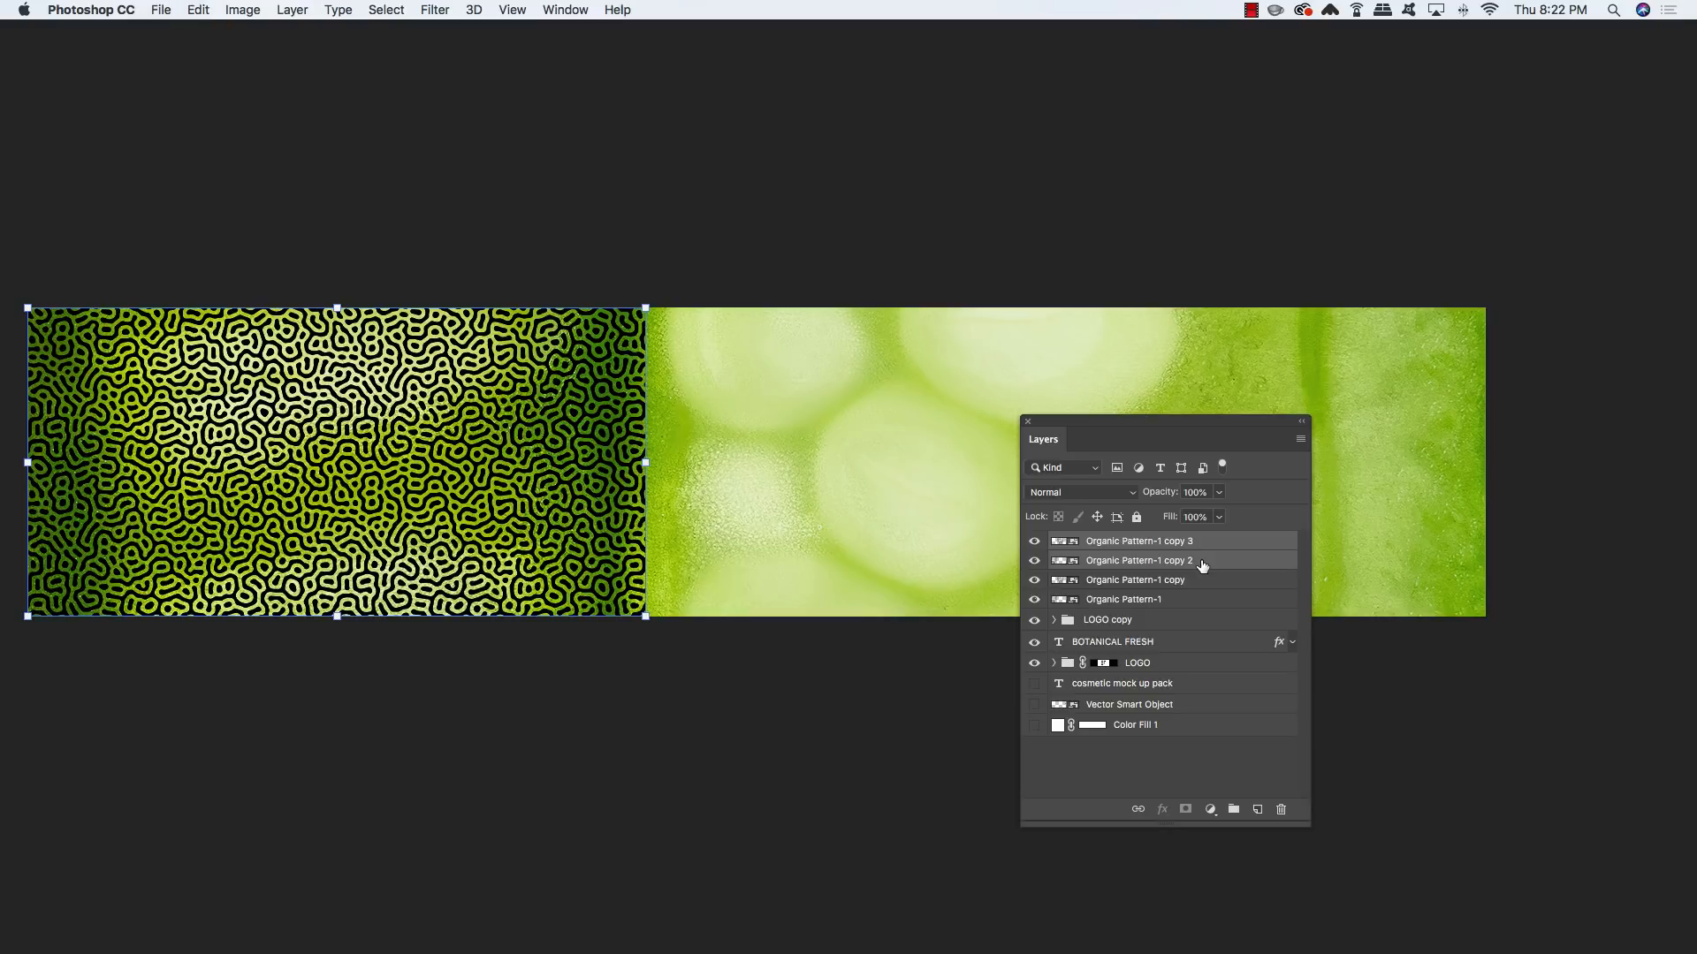
left_click_drag(132, 367, 754, 395)
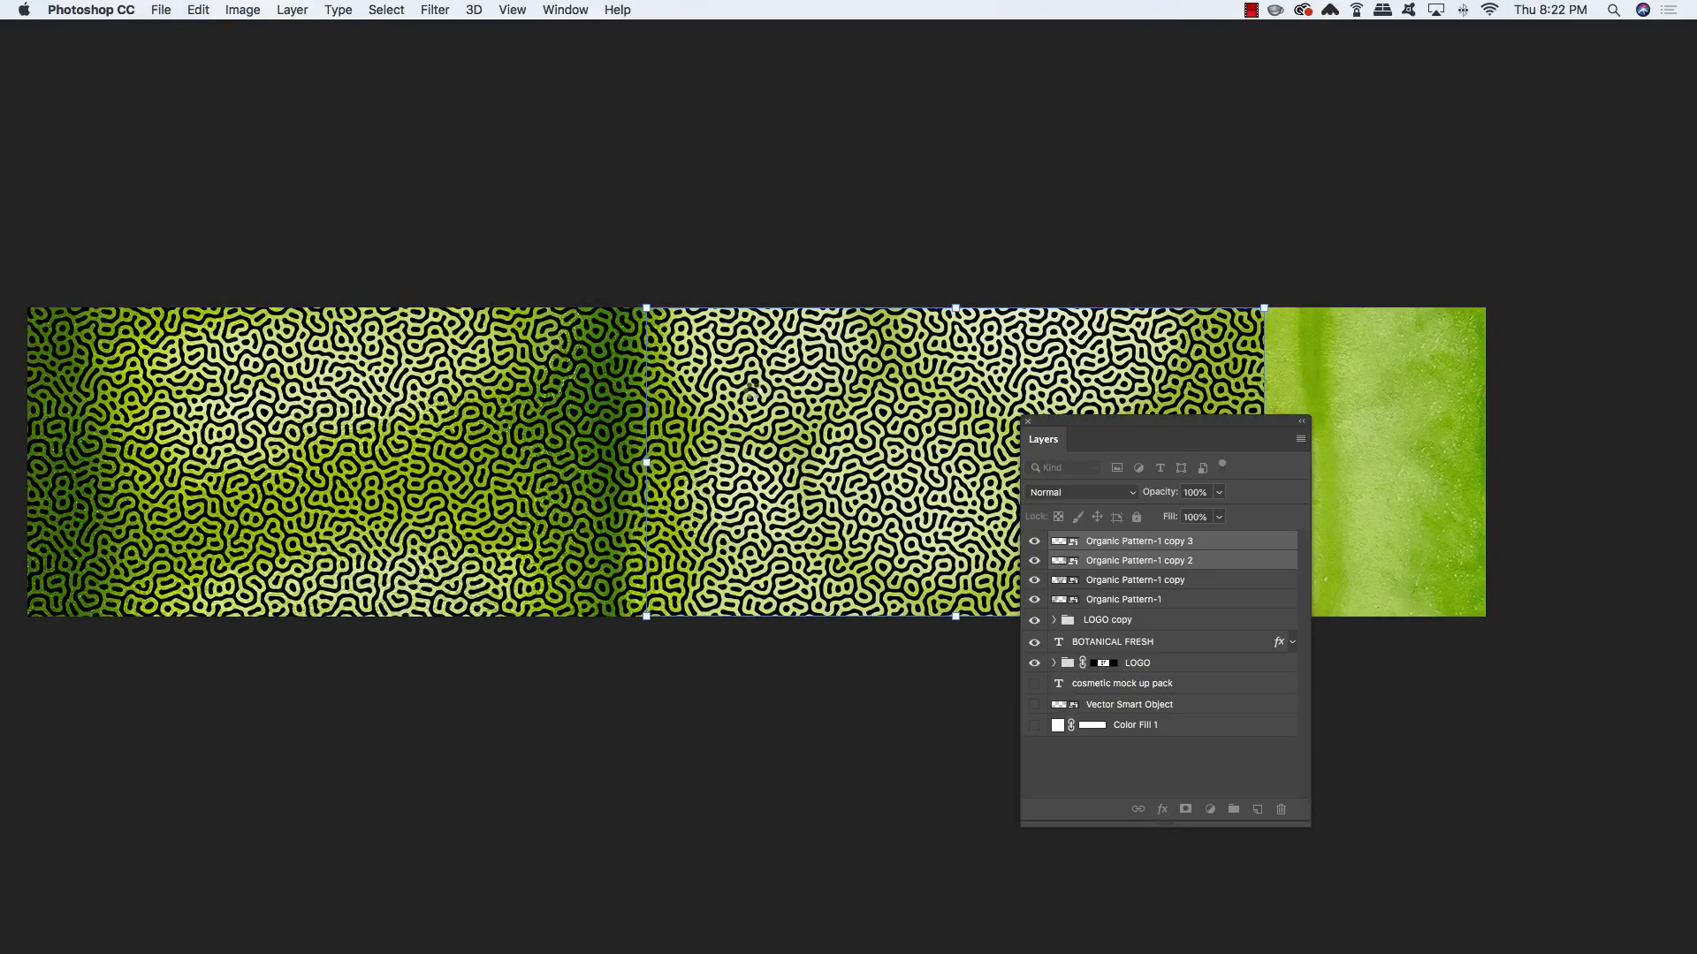
key("Return")
Duplicate the Organic Pattern-1 copy 3 layer and move the new tile over the label's uncovered right end
scroll(963, 395, "right", 10)
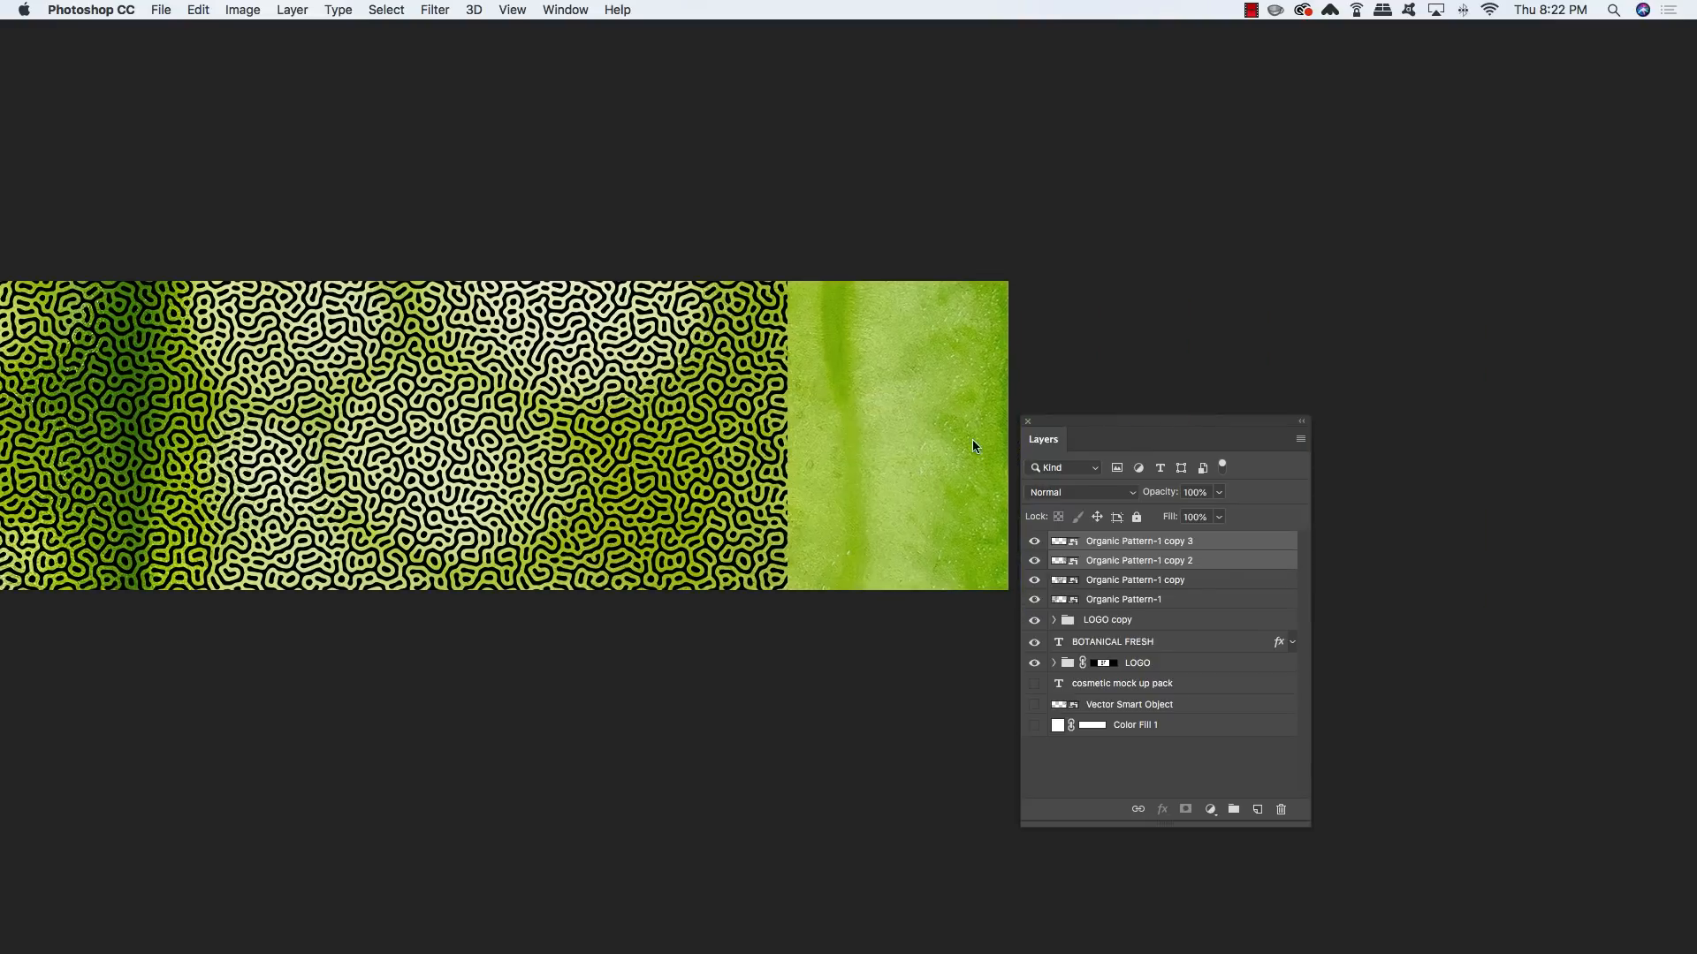
left_click(1144, 543)
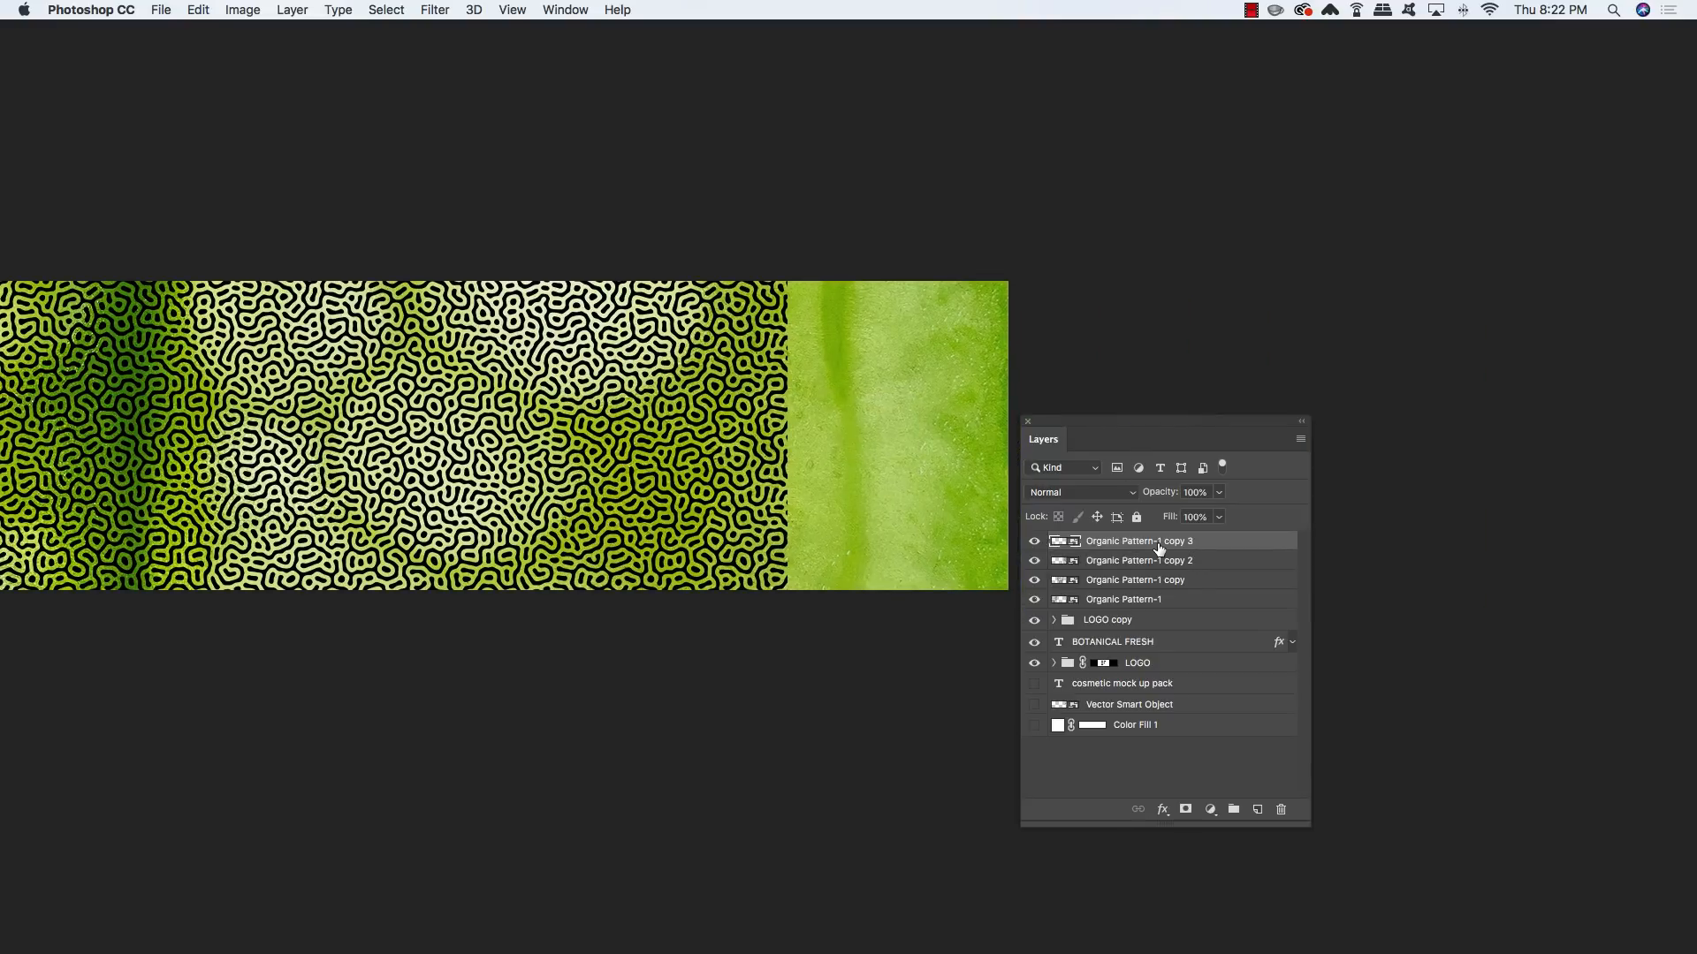
key("super+j")
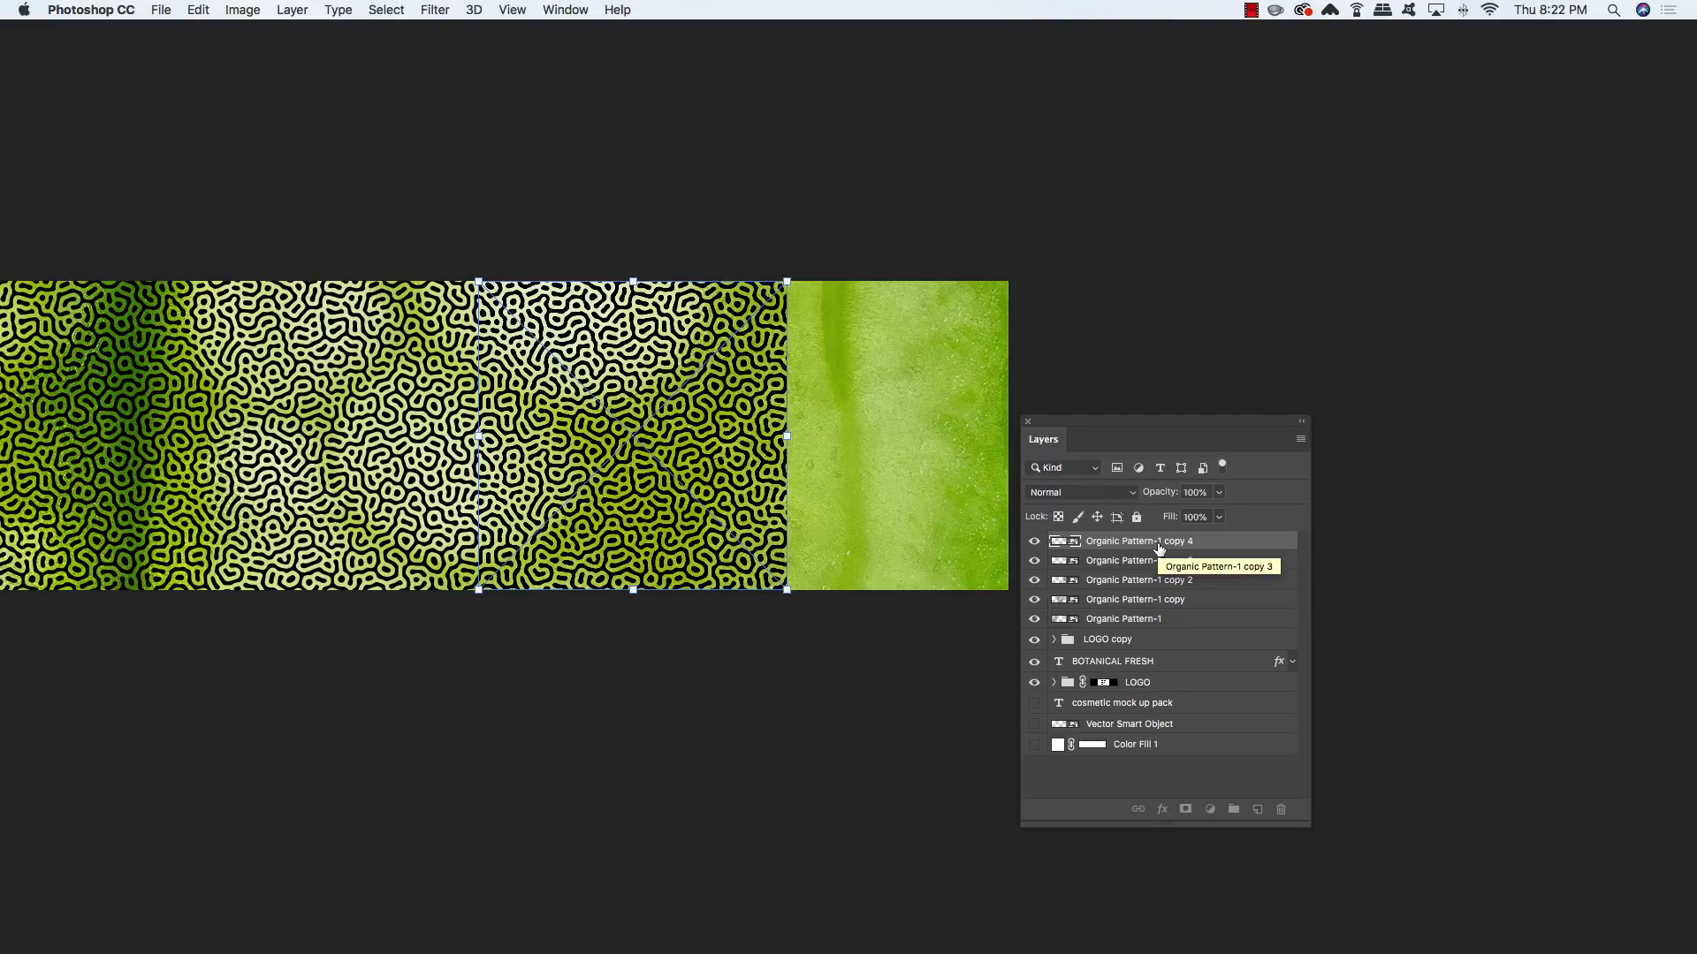
key("super+t")
left_click_drag(515, 376, 822, 391)
key("Return")
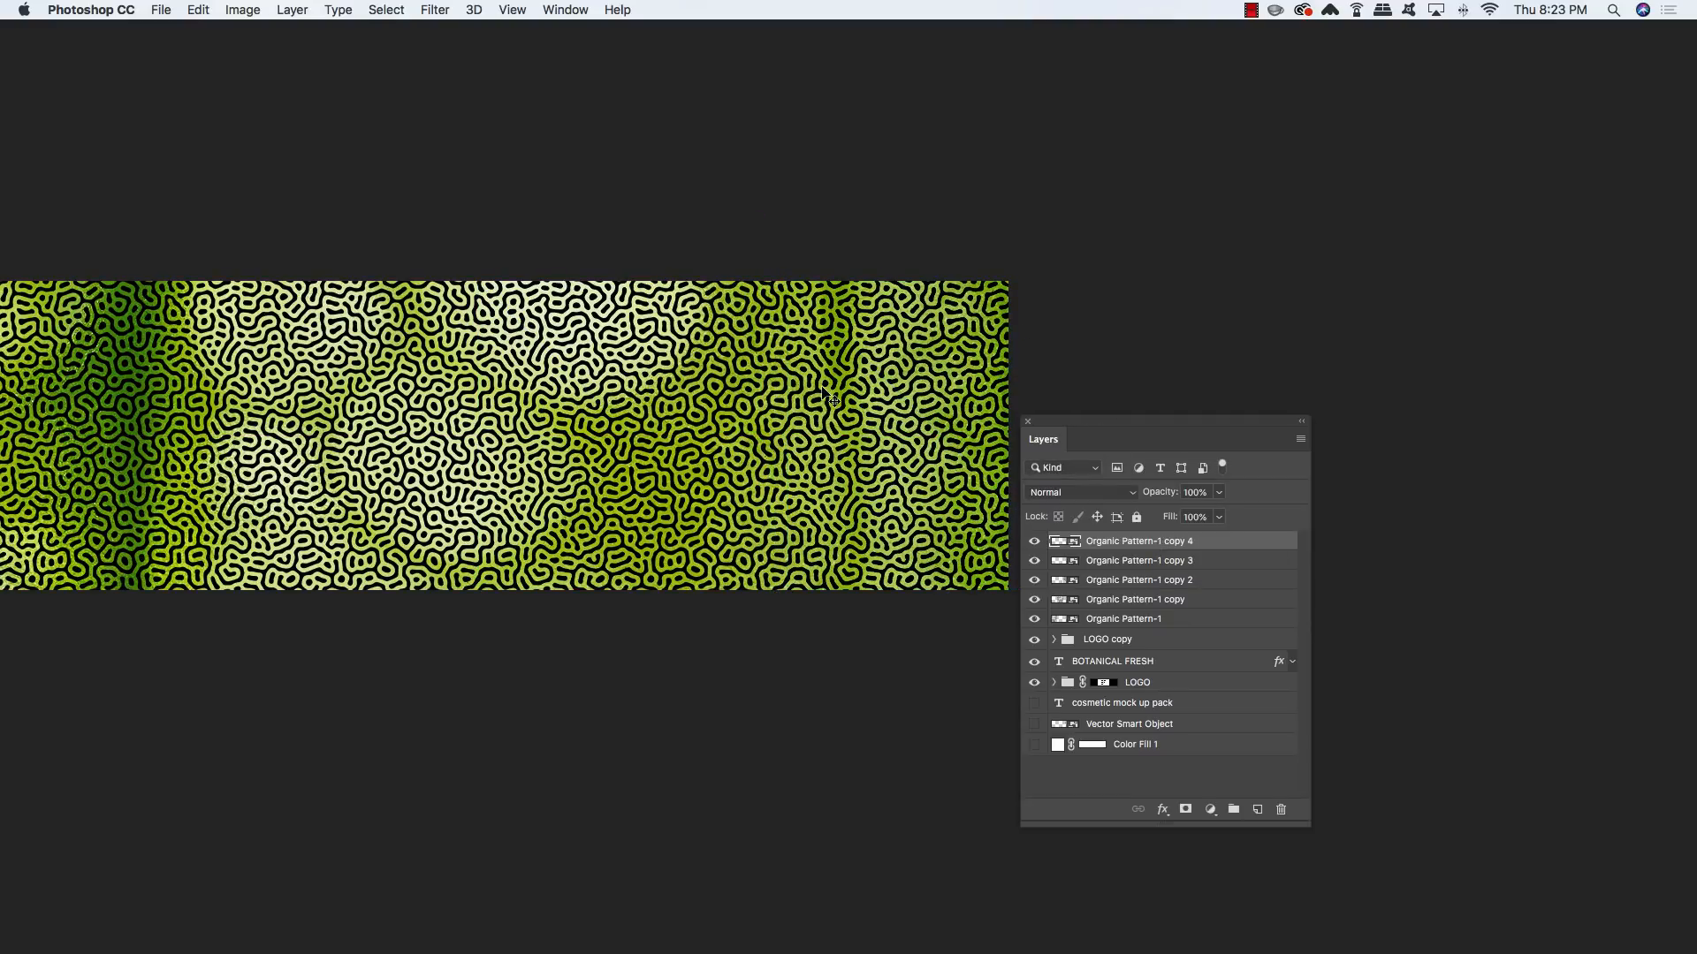
Merge all five Organic Pattern-1 layers into a single layer
key("super+minus")
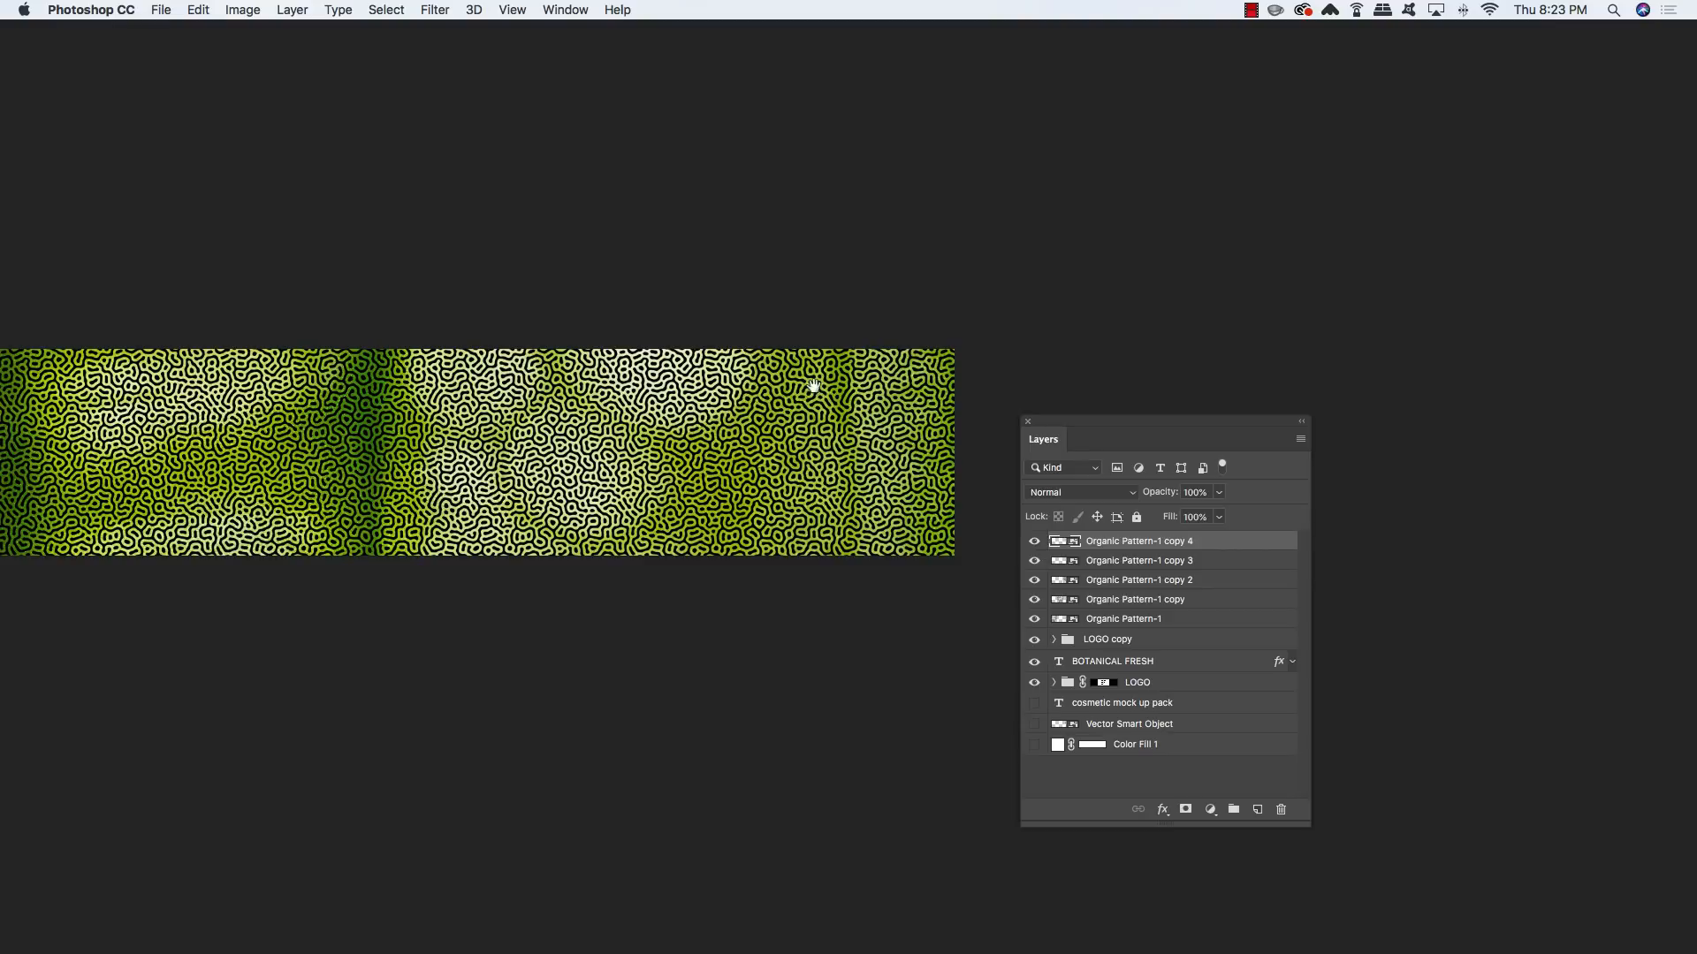
left_click_drag(505, 369, 620, 340)
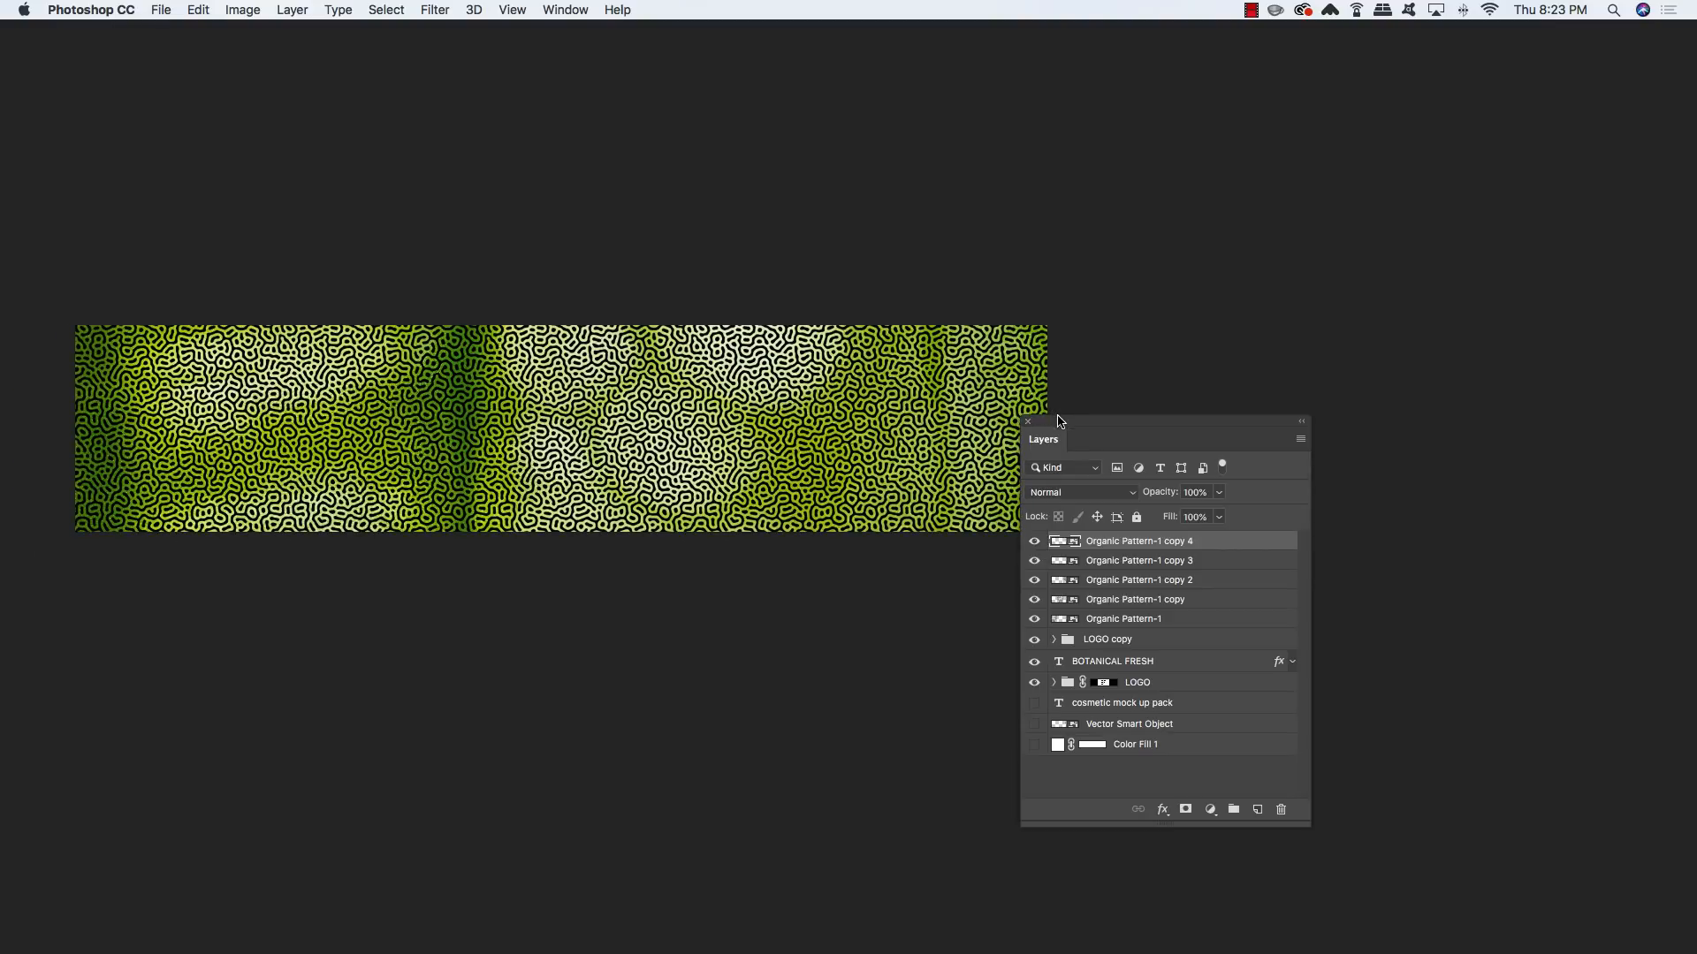
left_click_drag(1060, 420, 1111, 313)
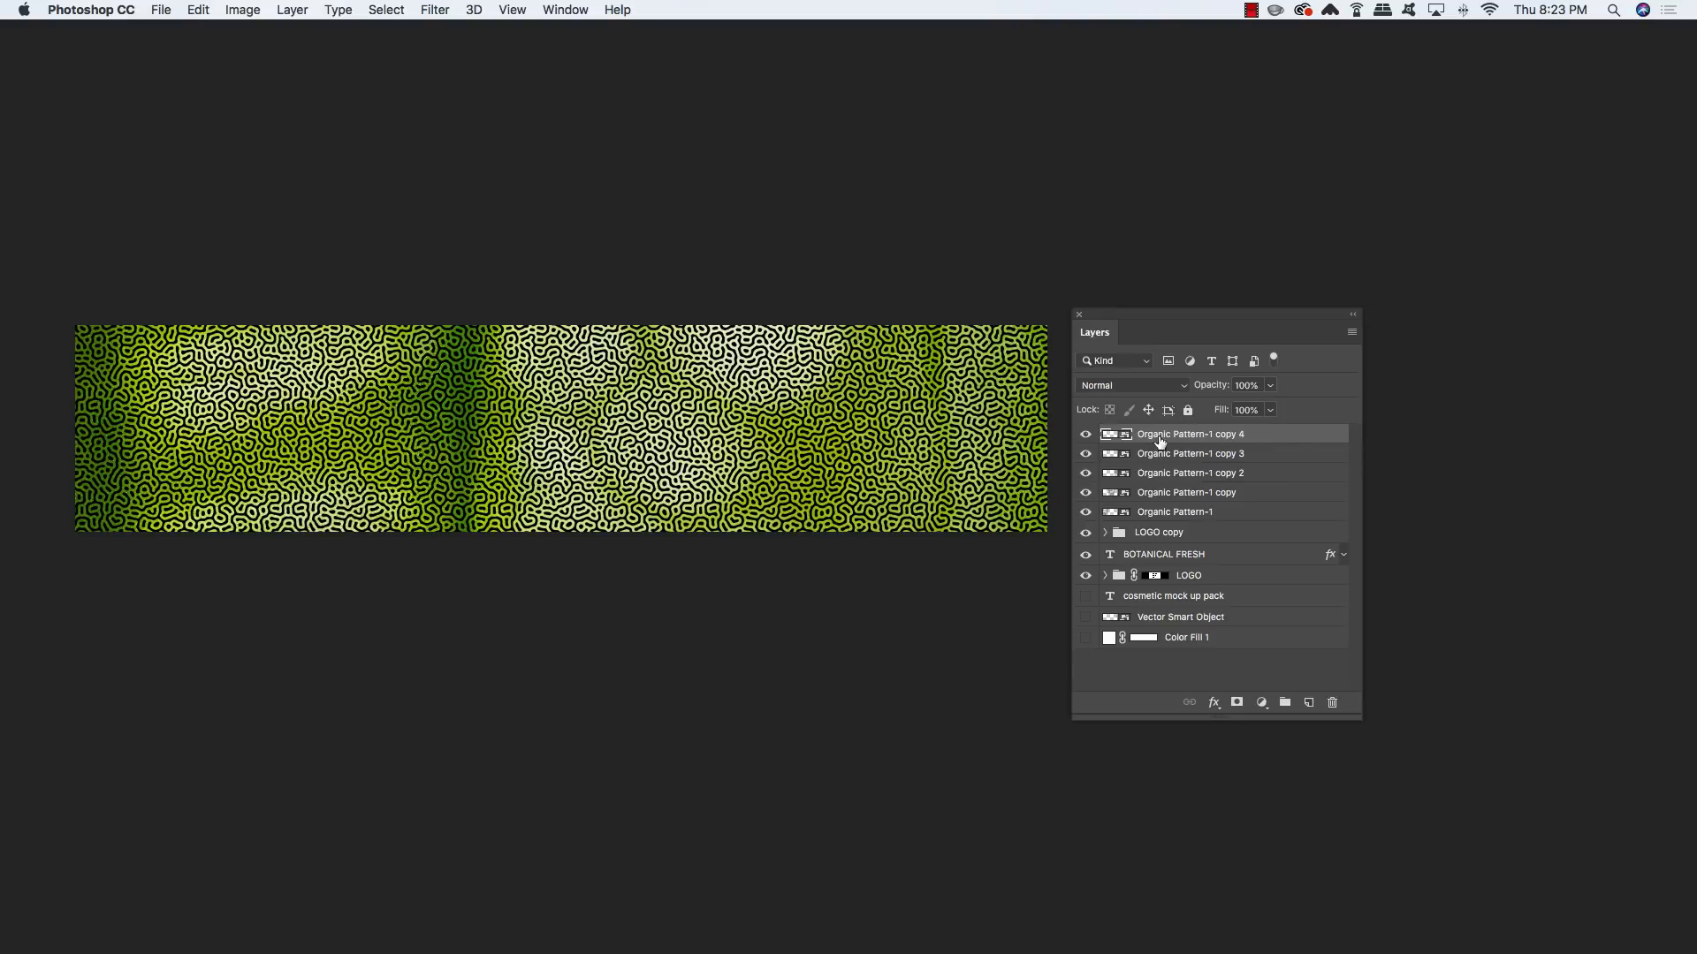
left_click(1258, 520, "shift")
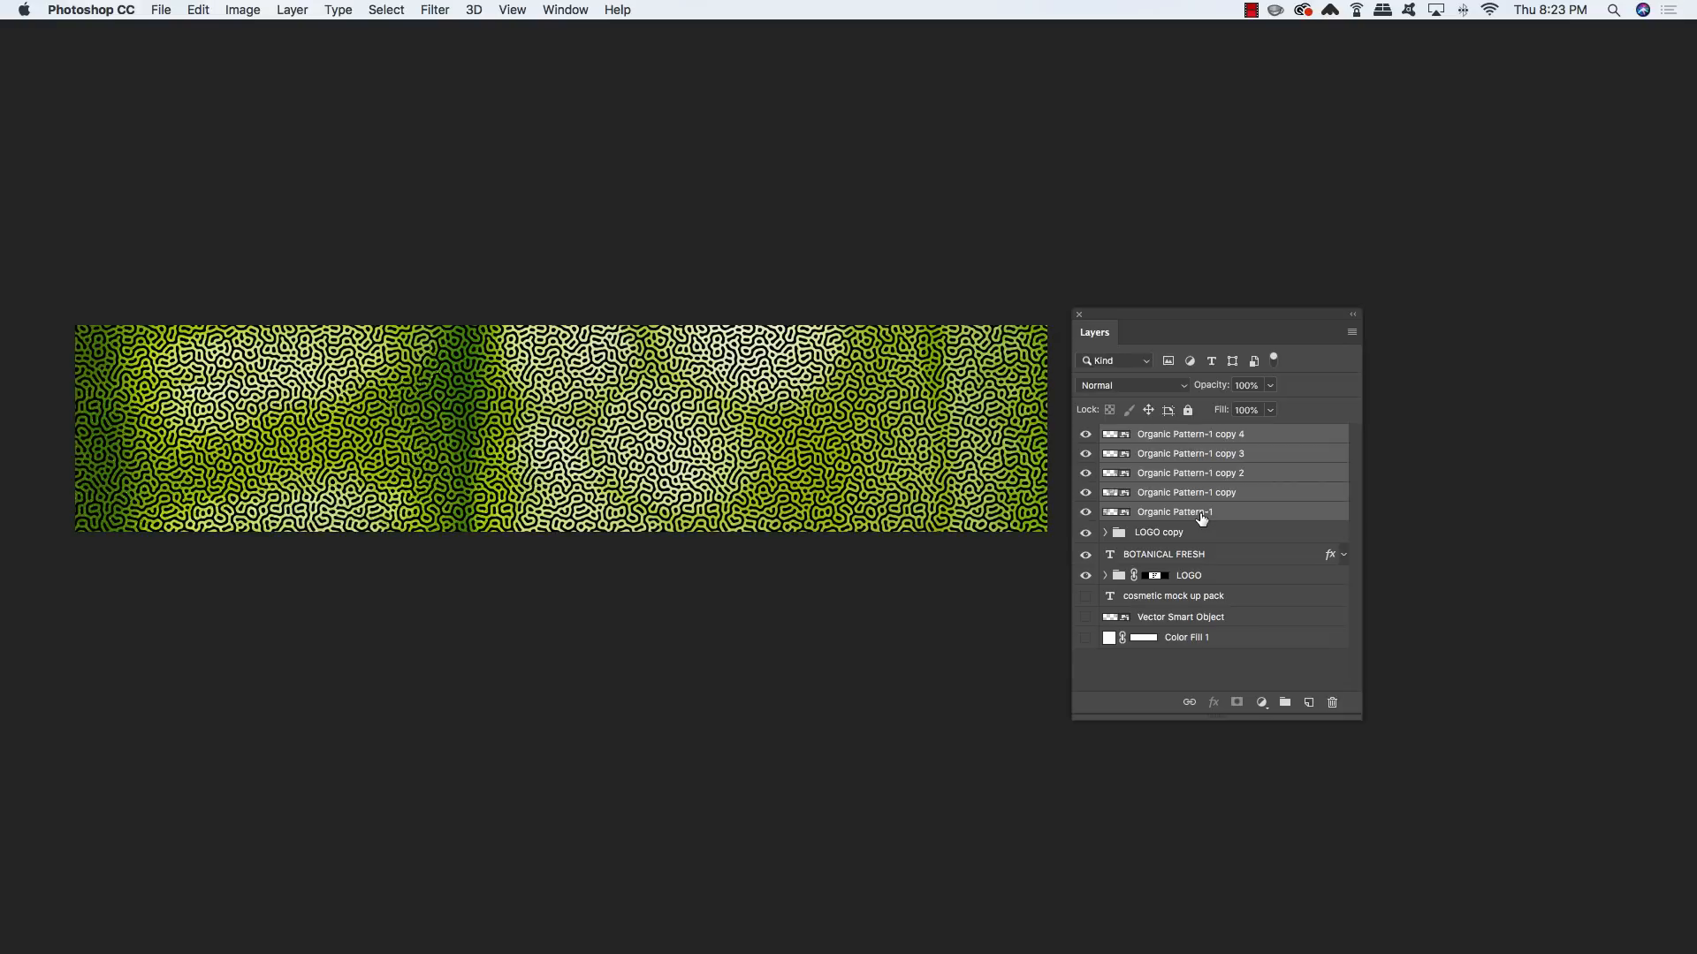
key("super+e")
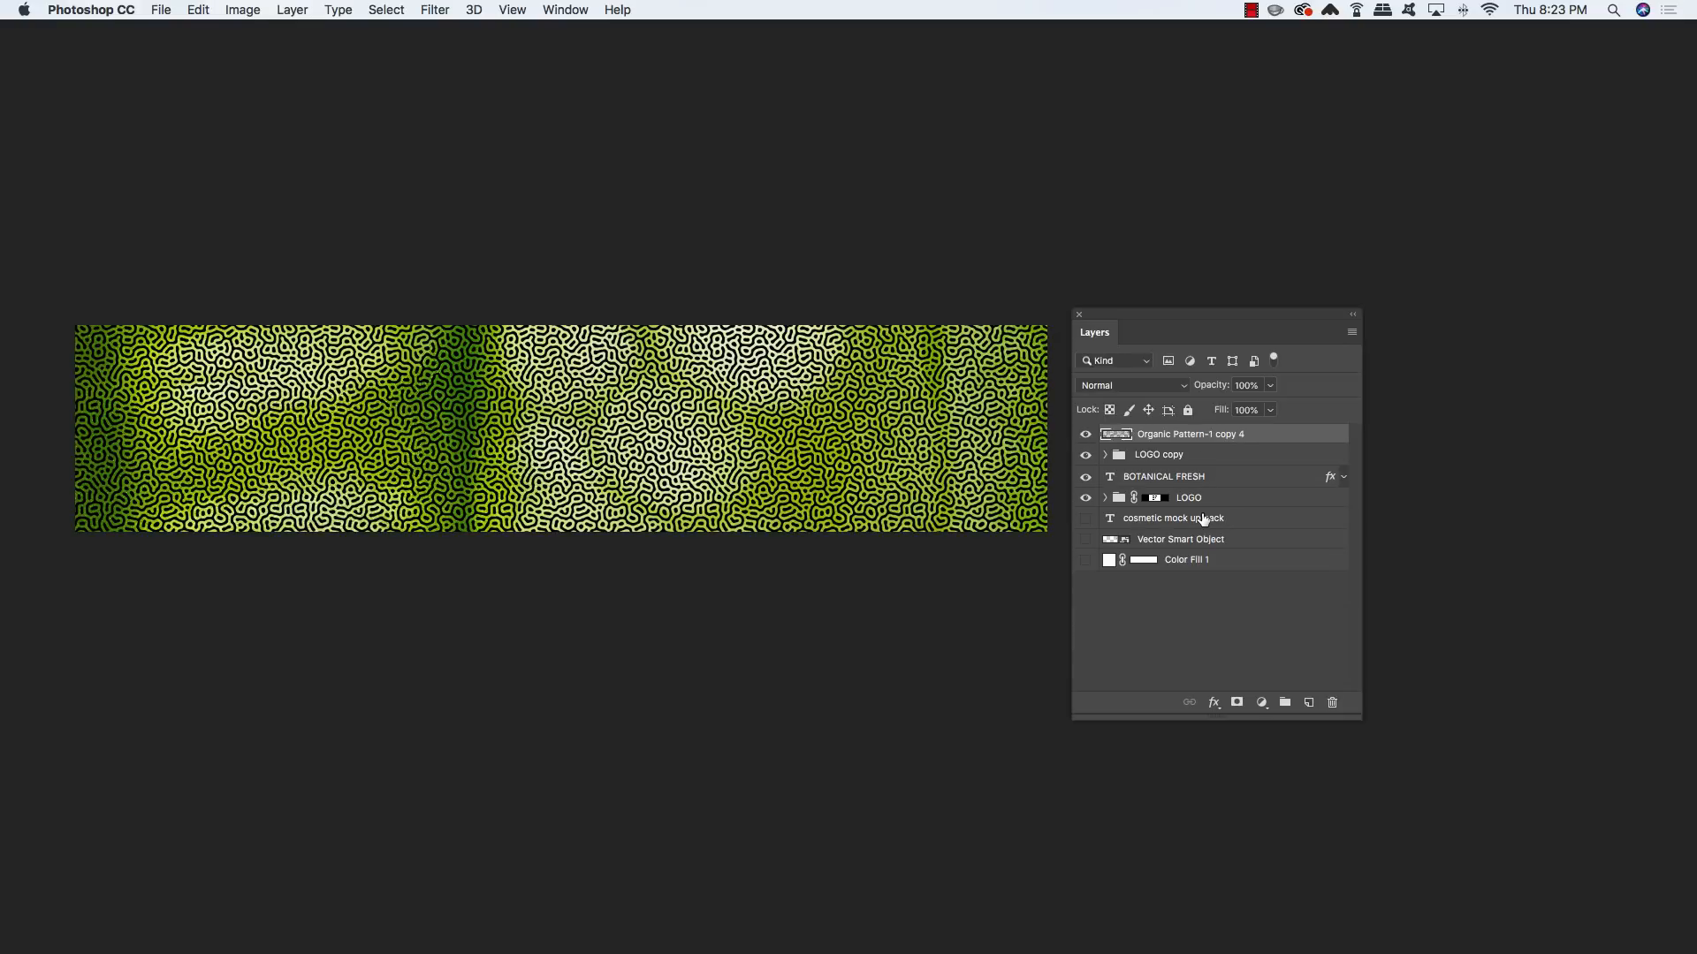
Mask the Fruit And Vegetables 13 layer with a selection loaded from the merged organic pattern layer, hiding the pattern layer itself
left_click(1118, 438, "super")
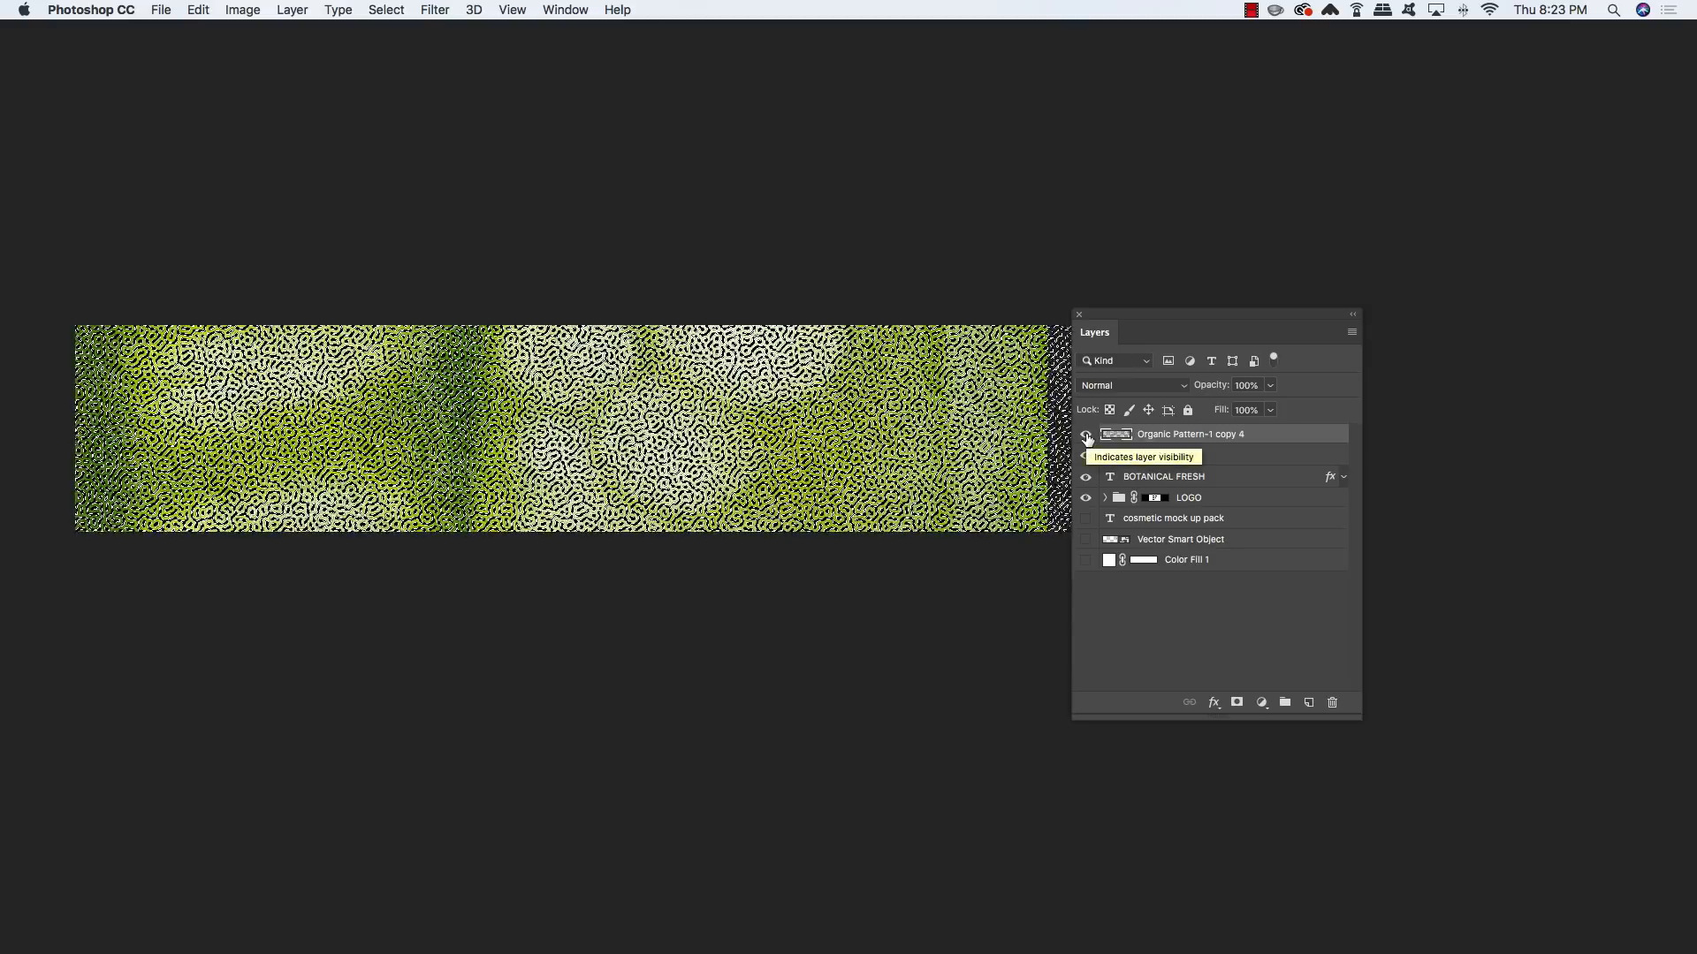
left_click(1087, 435)
left_click(1166, 461)
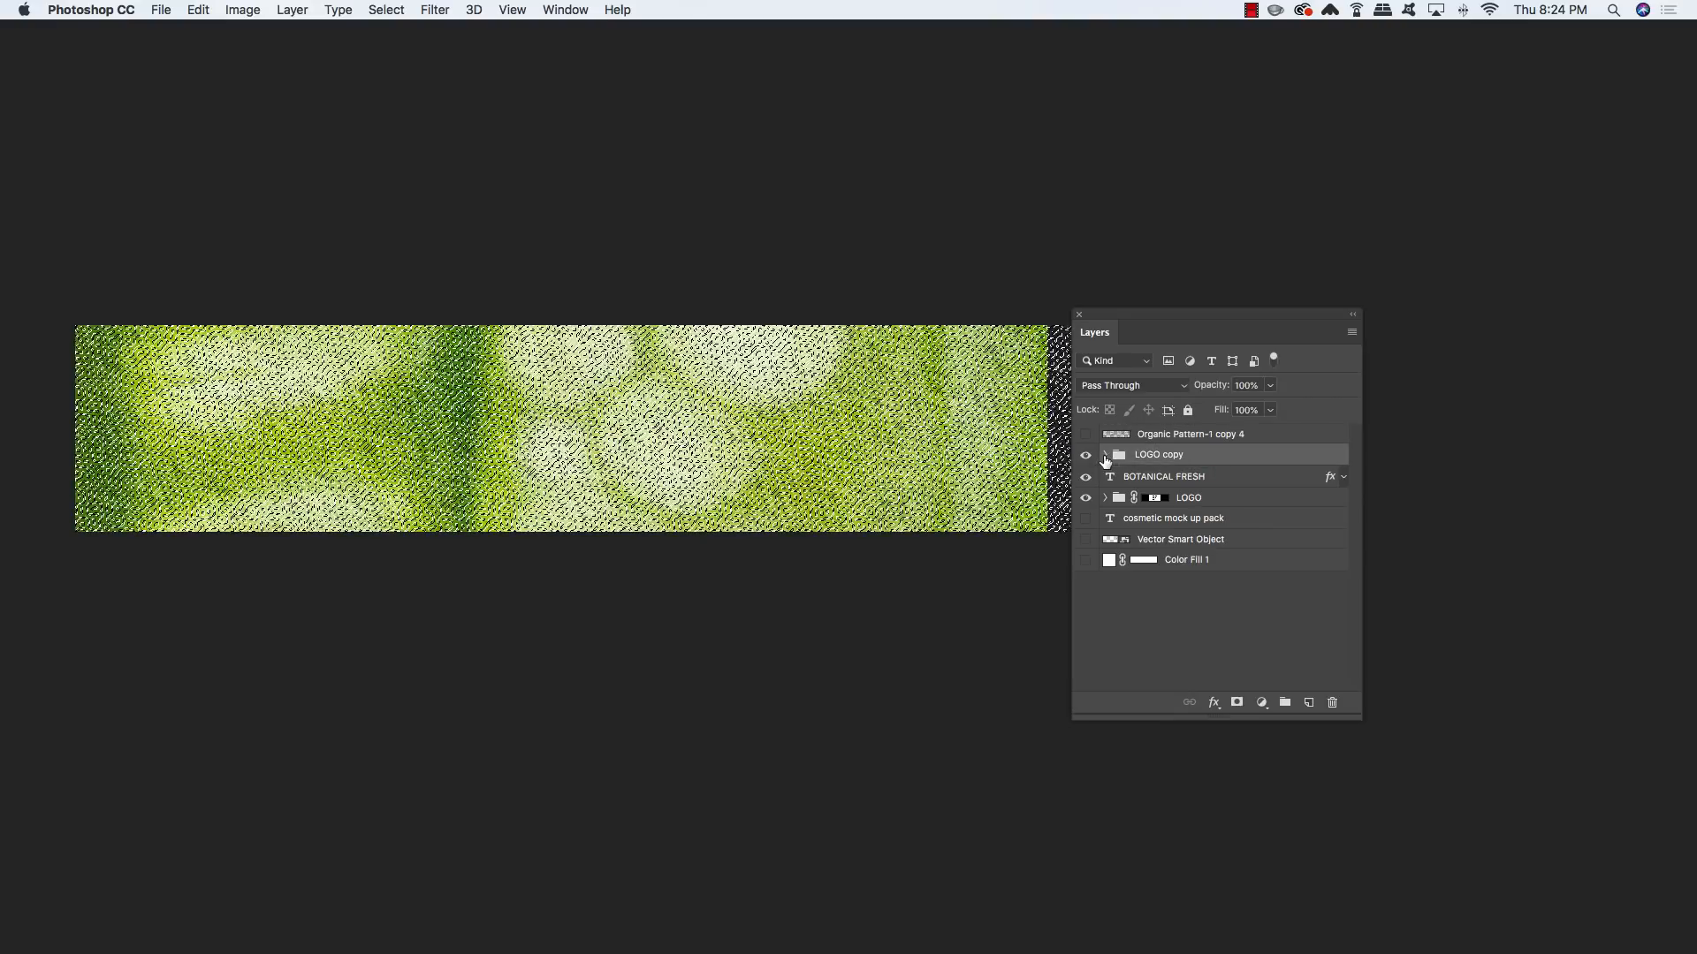
left_click(1105, 455)
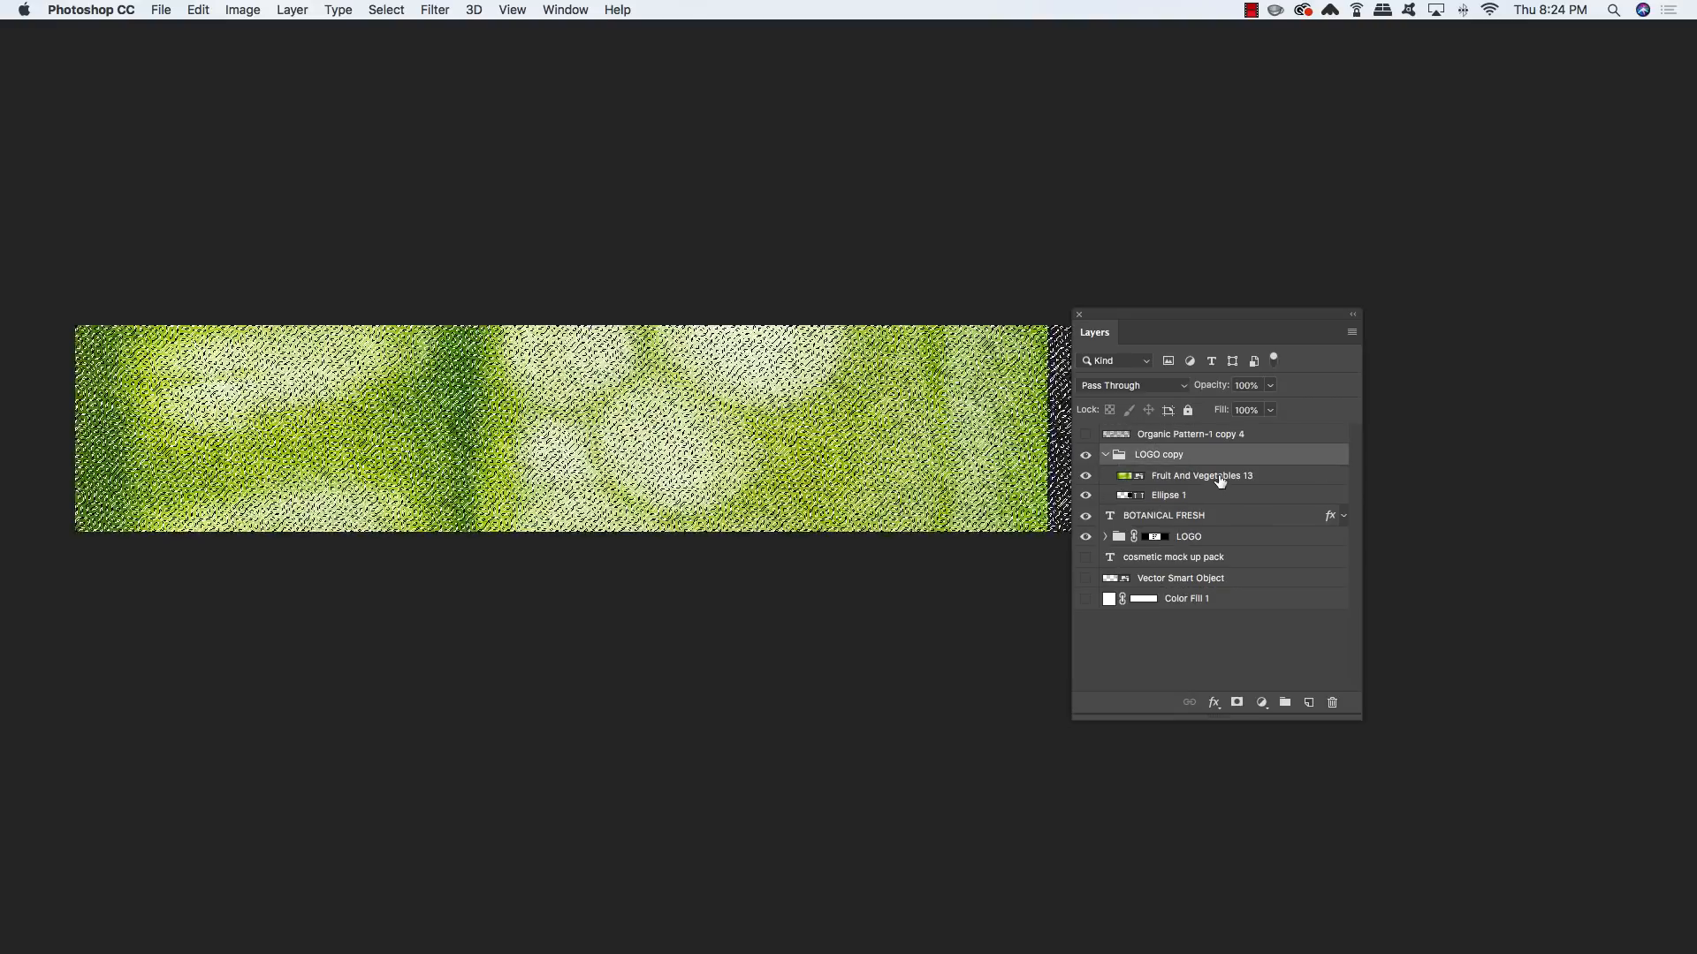
left_click(1211, 482)
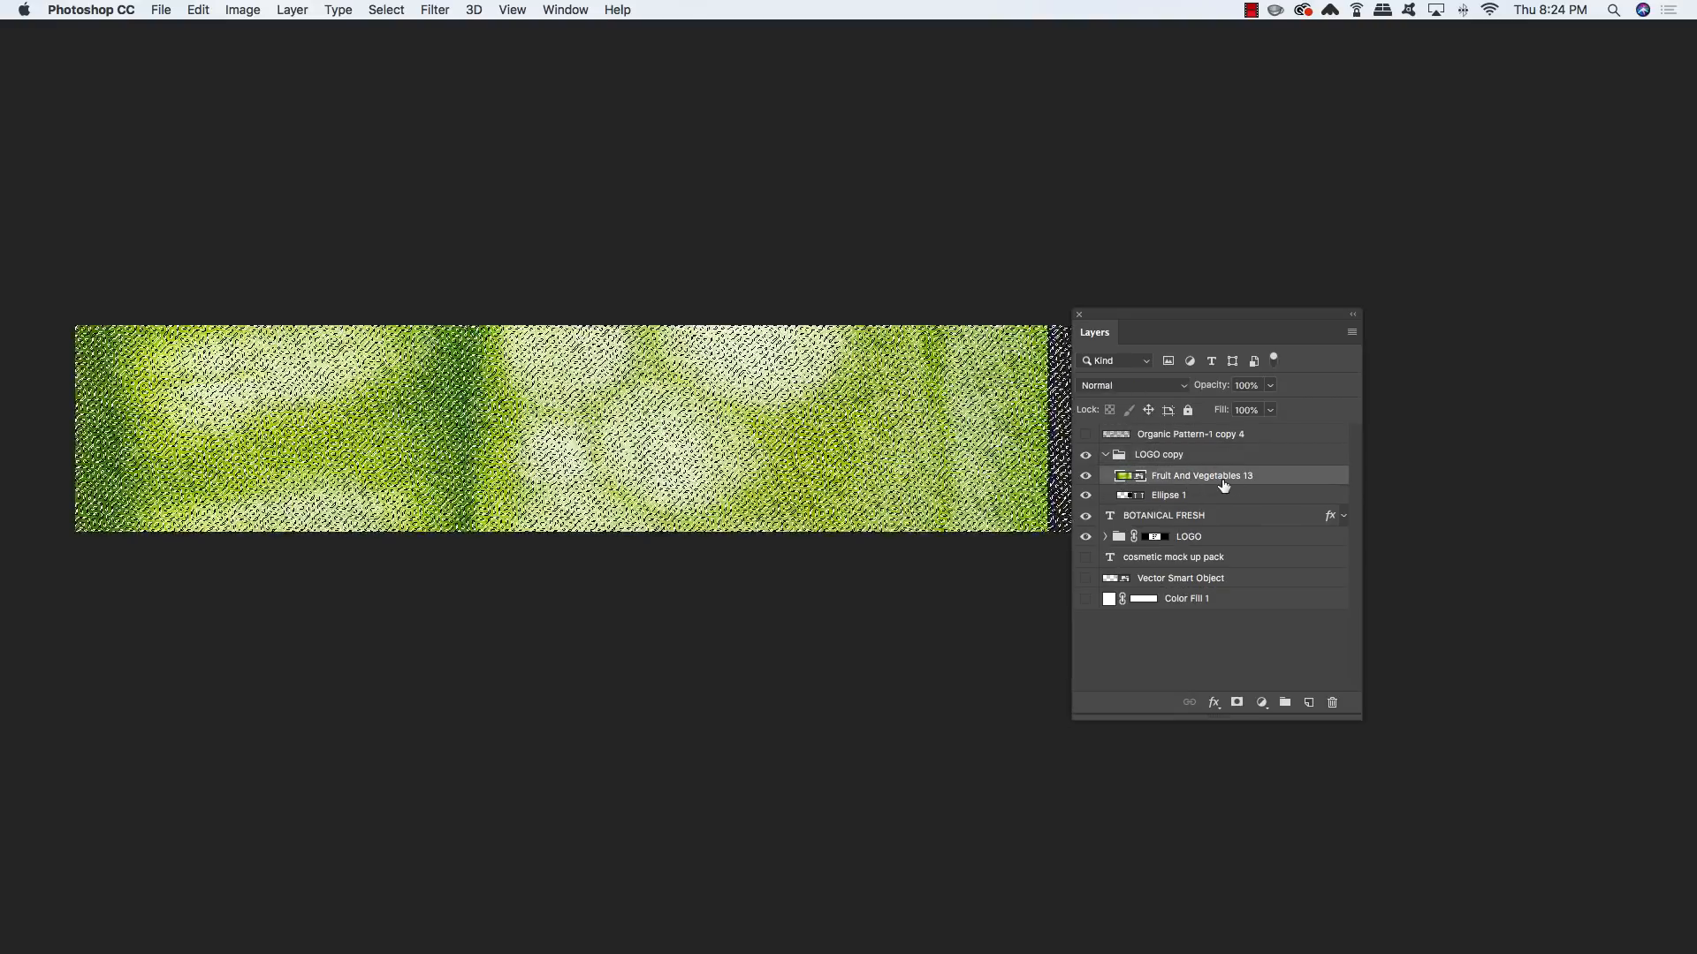
left_click(1237, 703)
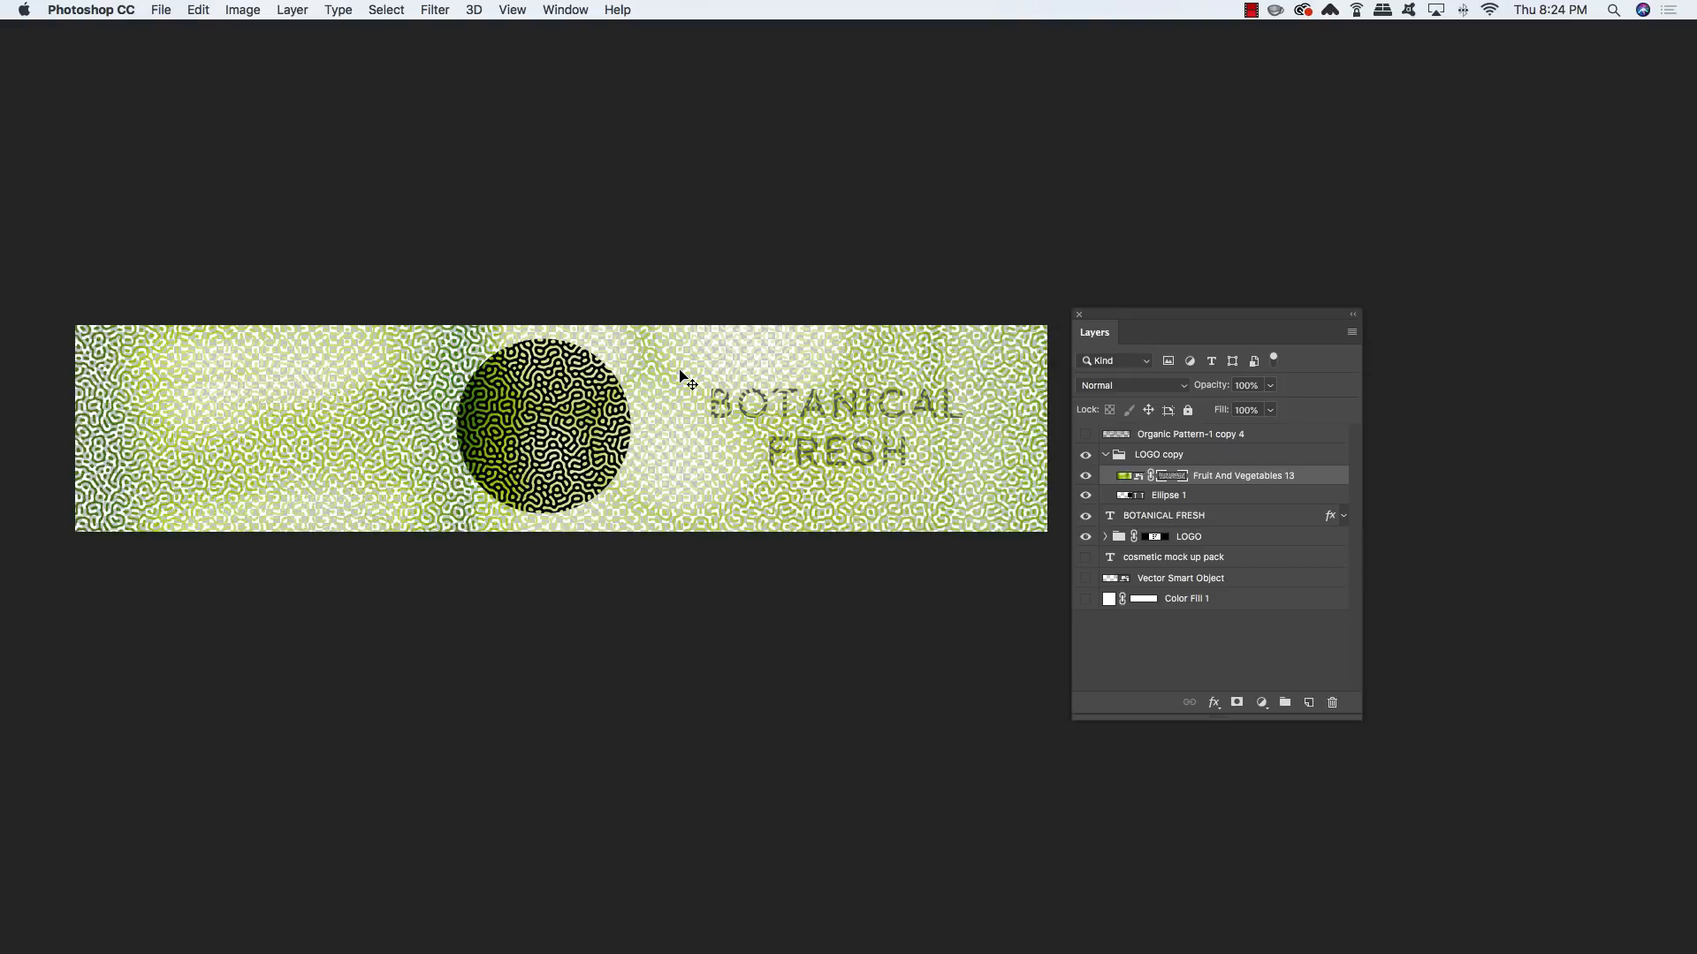
Move the Ellipse 1 layer out of the LOGO copy group to directly above it, and collapse the group
left_click(1277, 498)
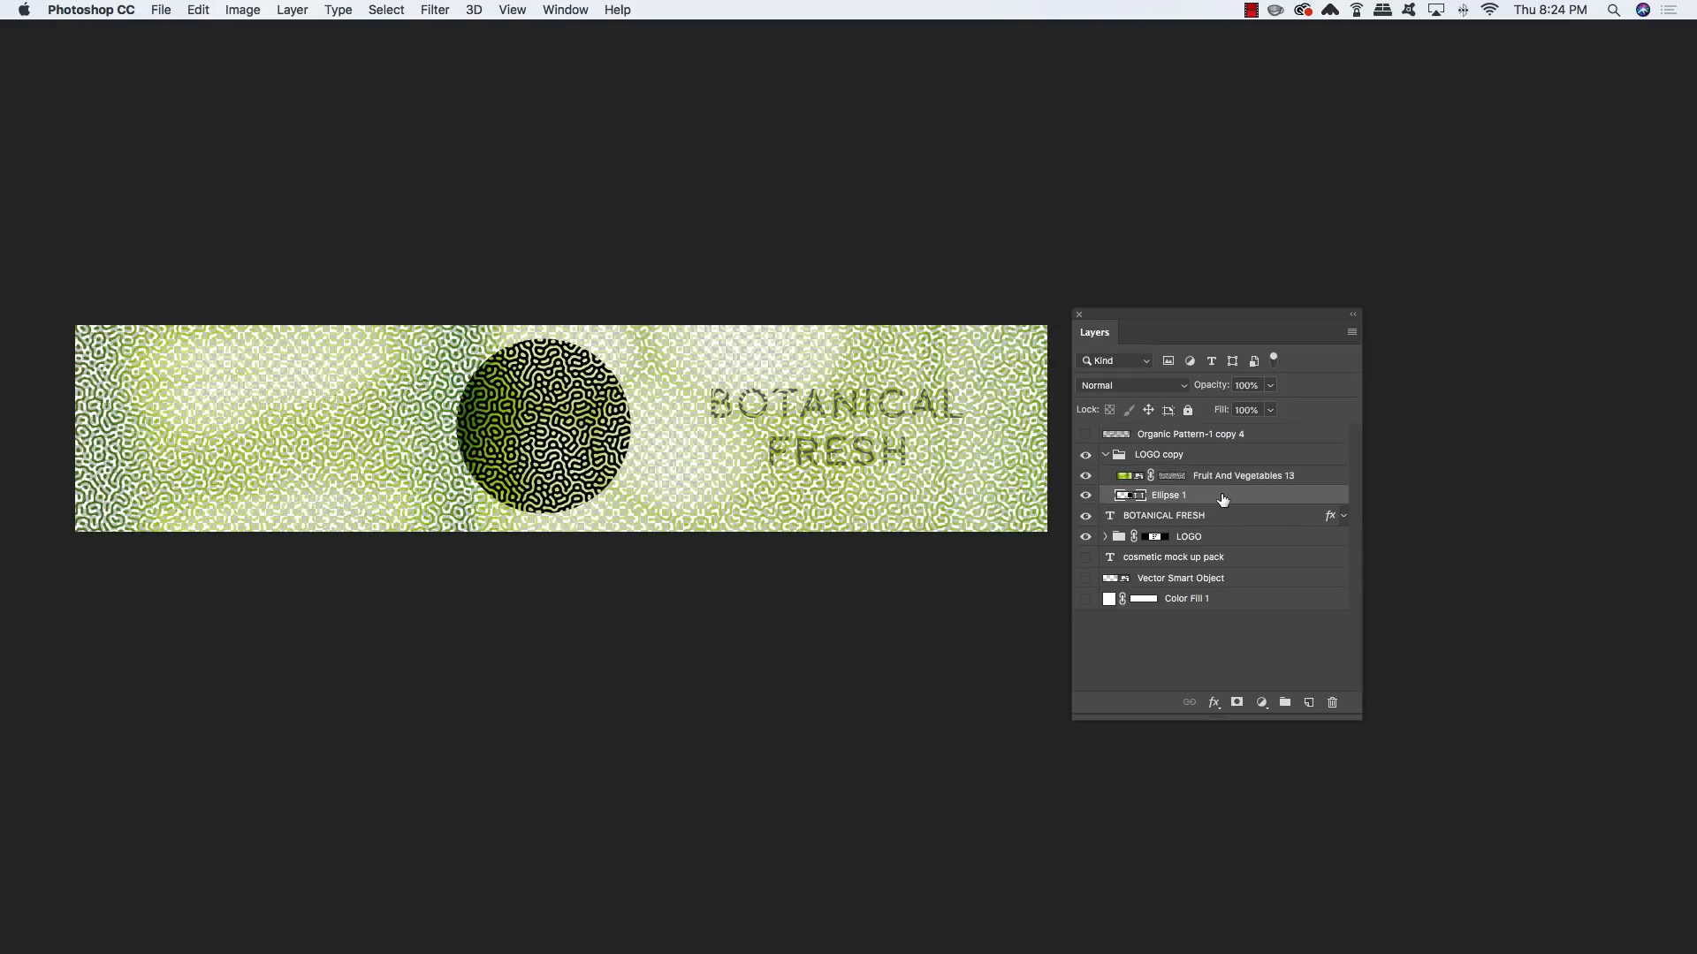
left_click_drag(1224, 501, 1215, 449)
left_click(1105, 474)
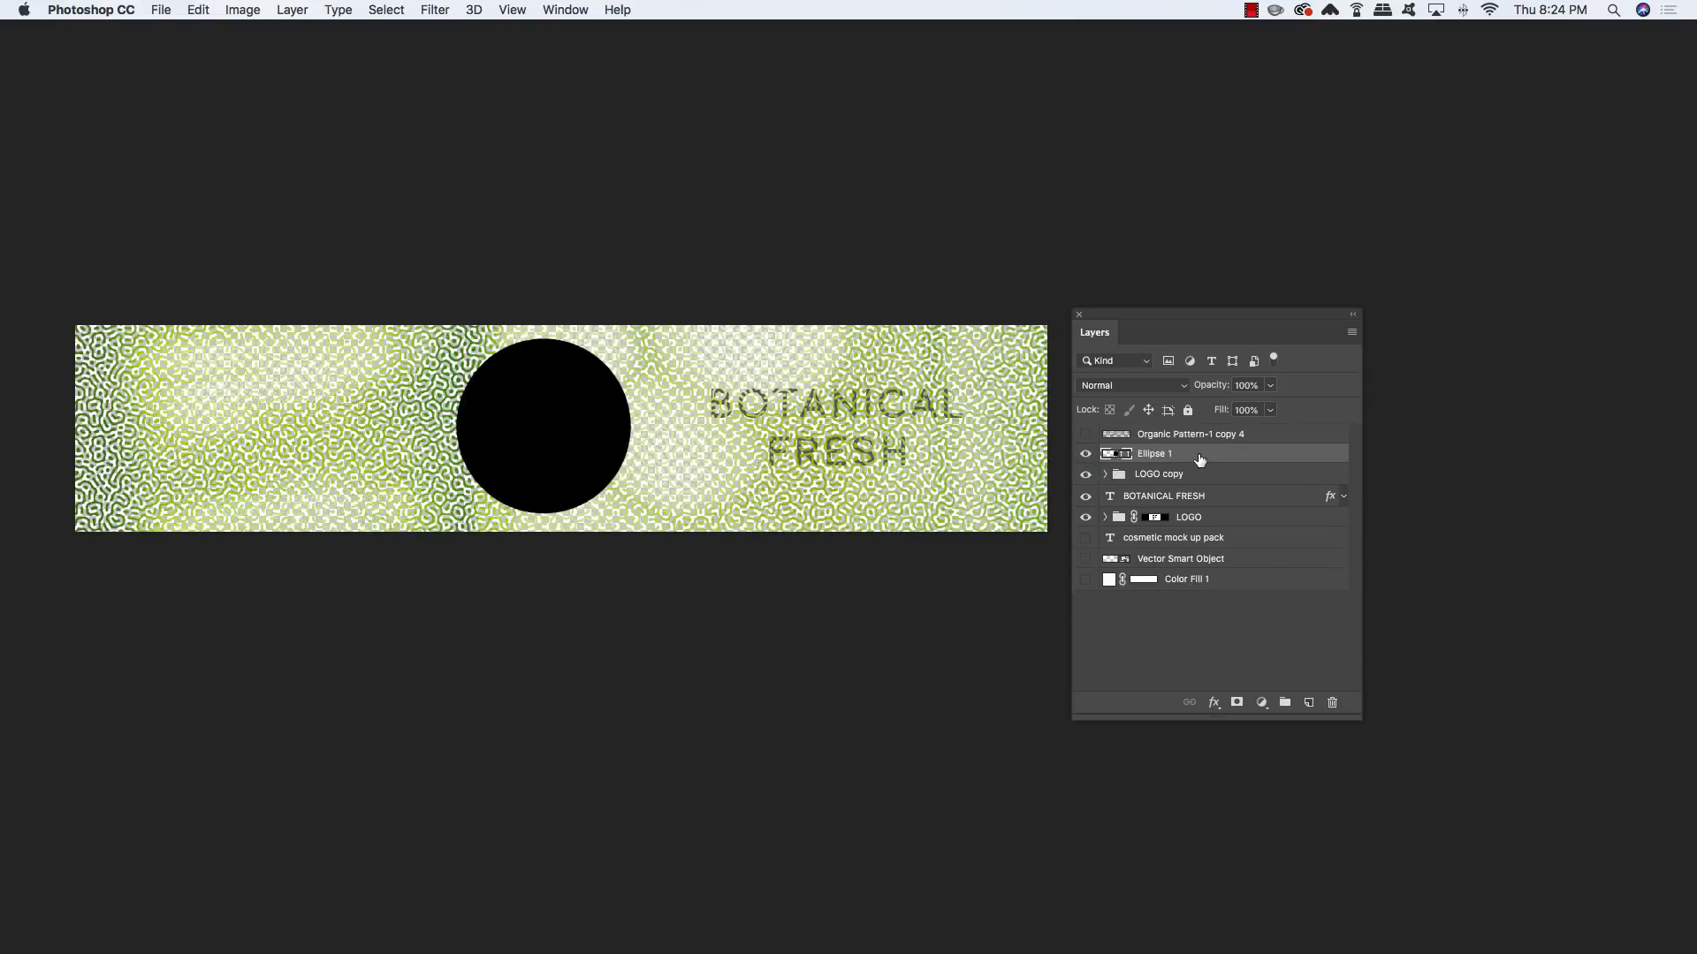
Set Ellipse 1's opacity to 50% and enlarge it slightly from its center so it extends evenly beyond the circular logo
key("5")
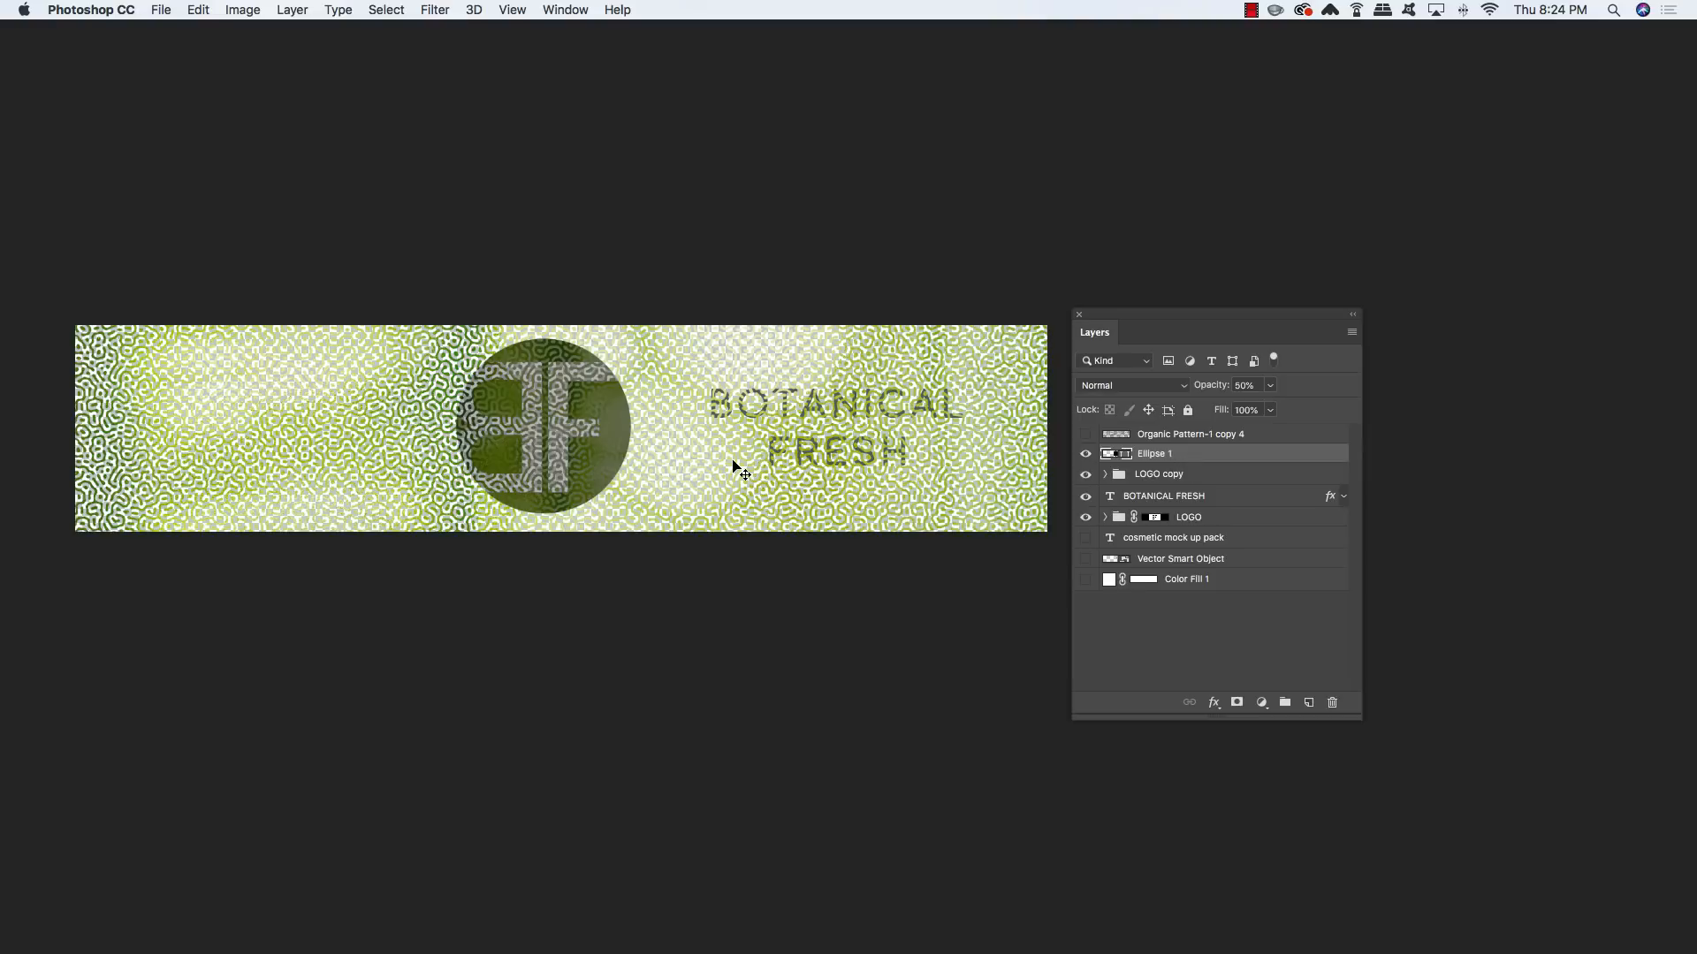
key("super+t")
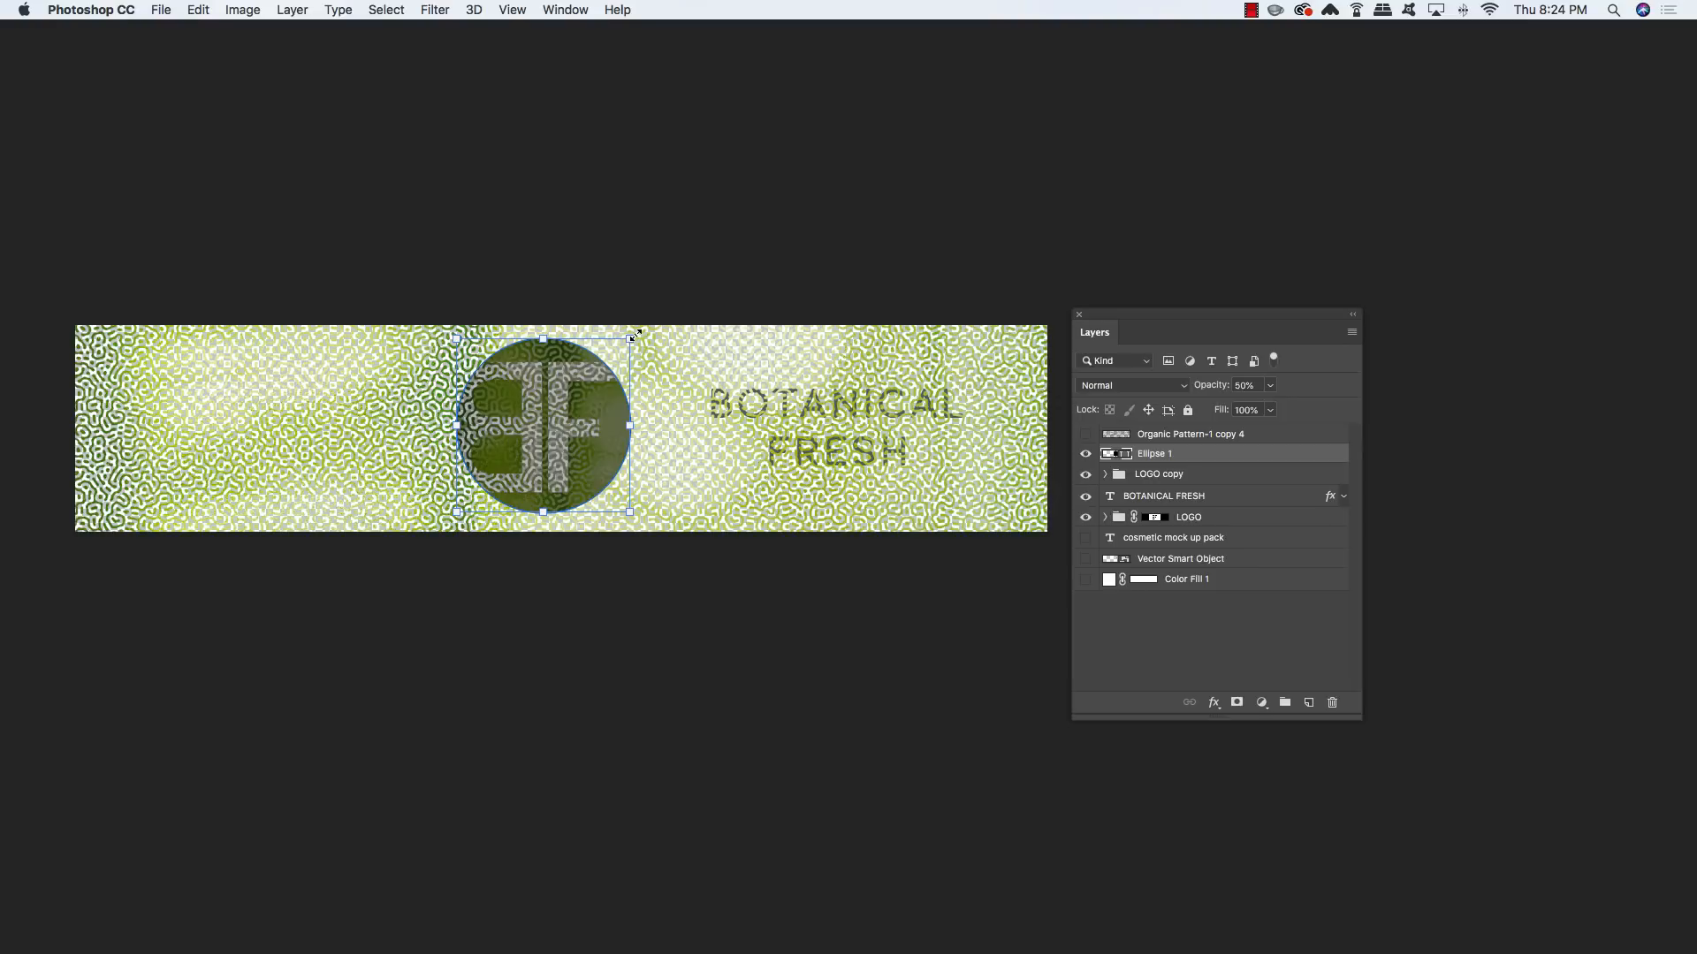
left_click_drag(637, 333, 642, 329)
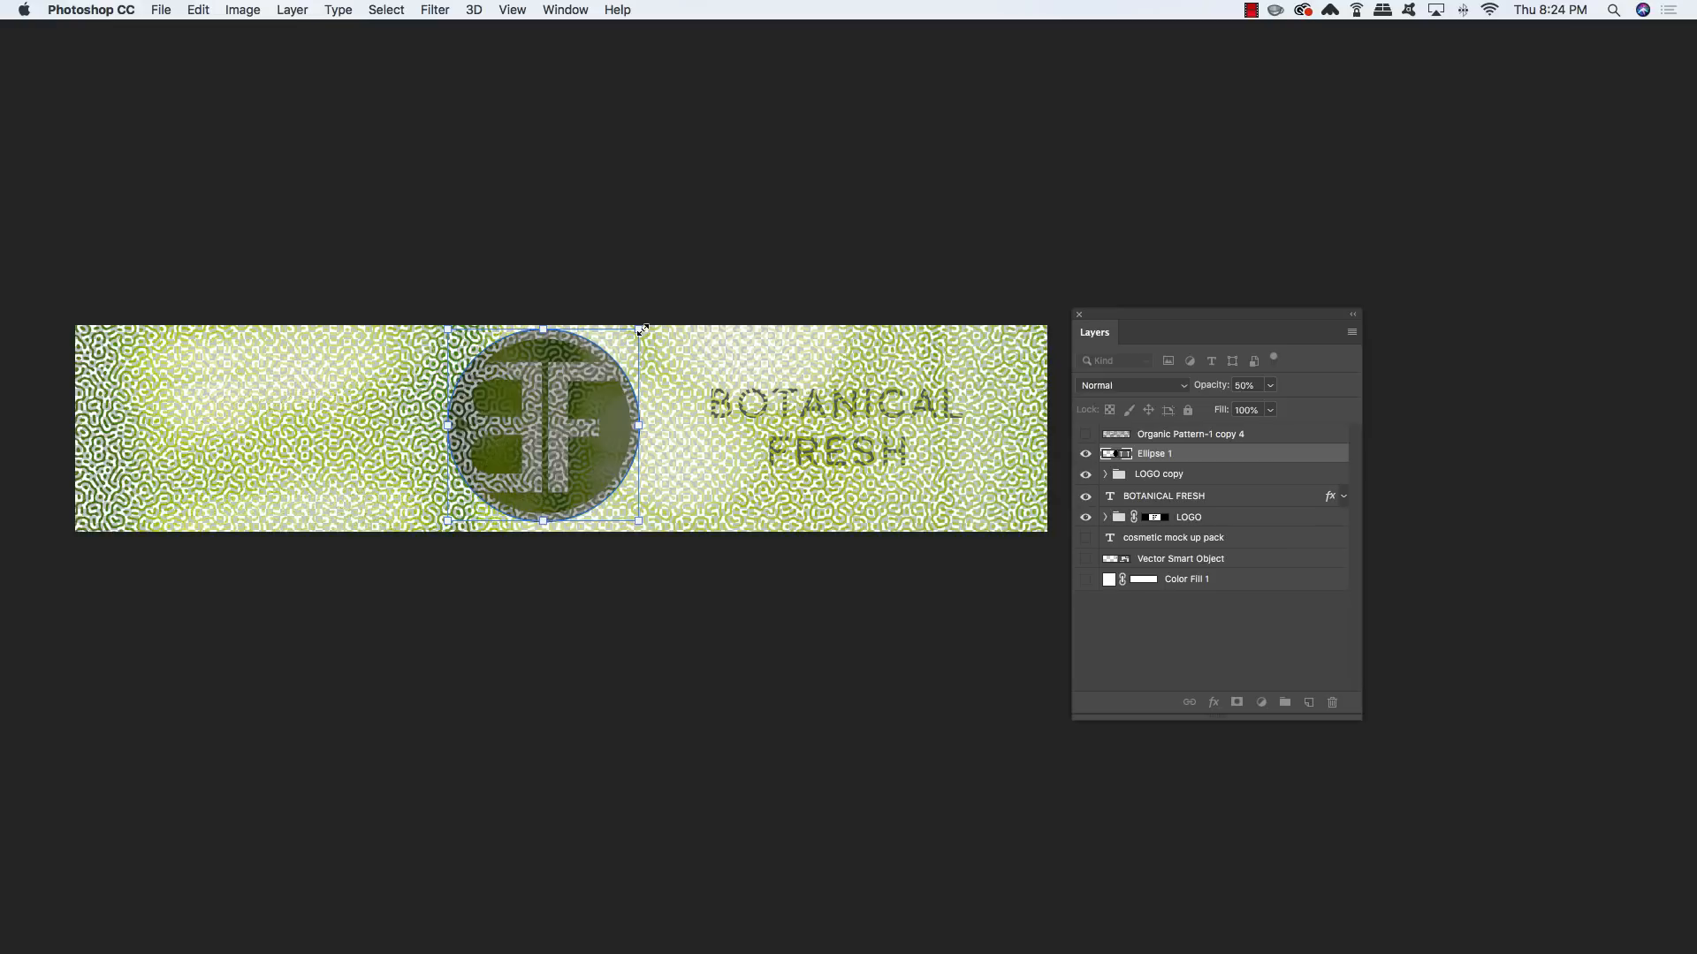
key("Return")
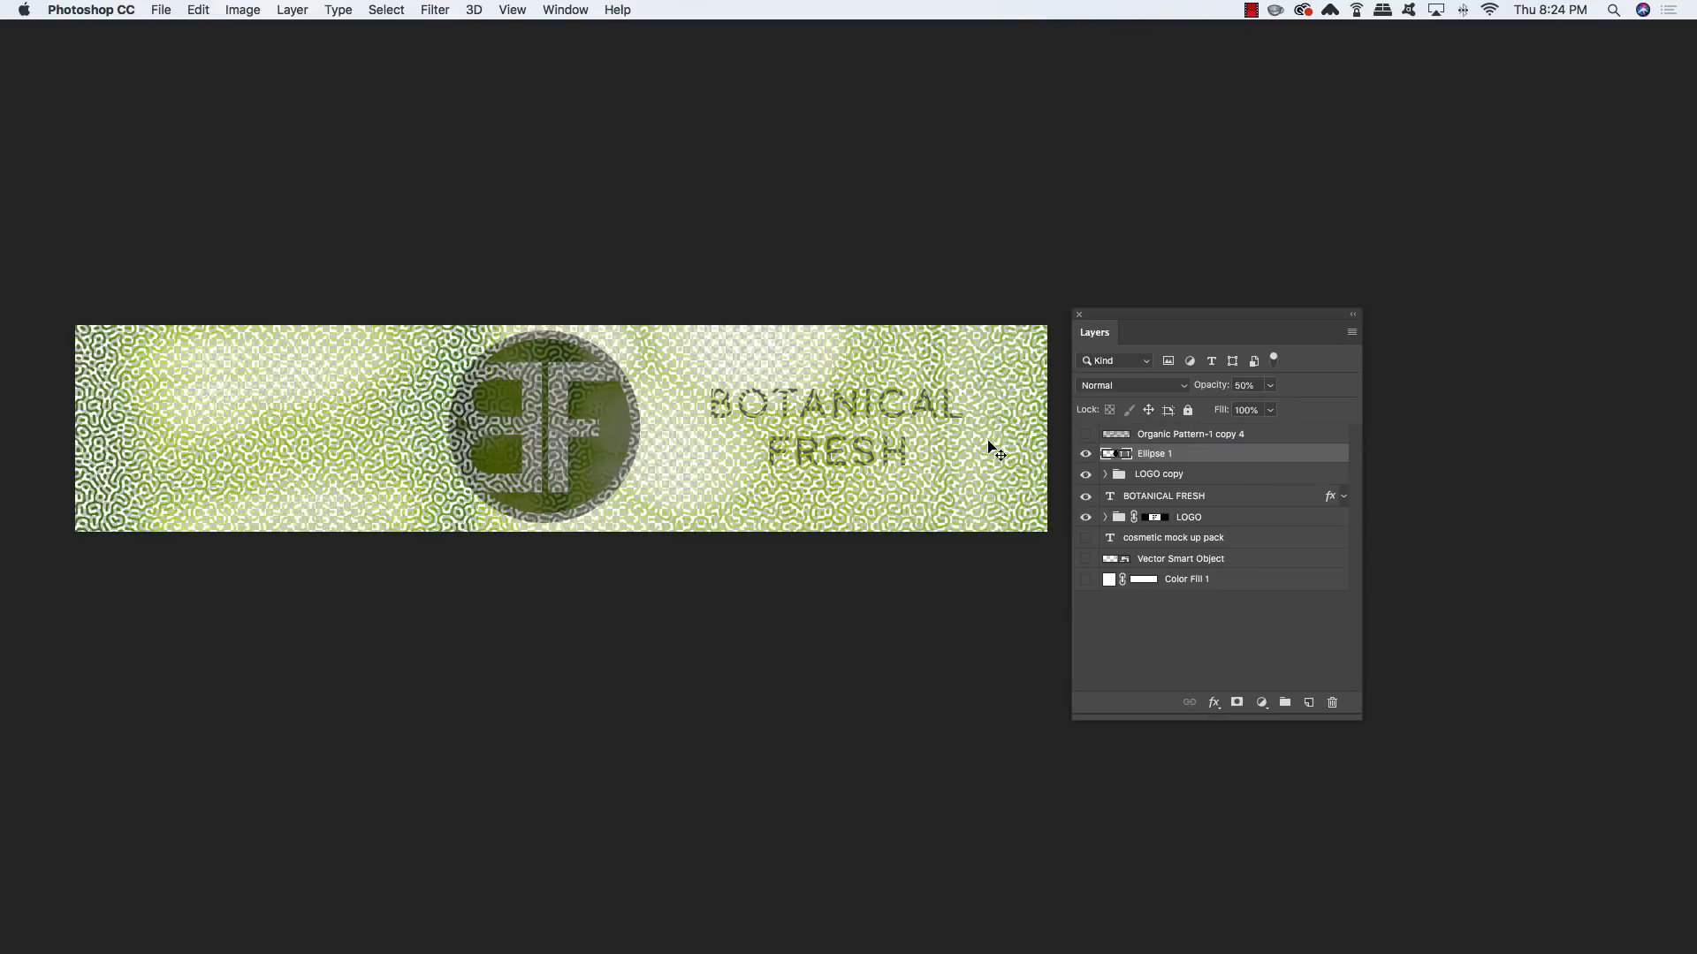
Hide Ellipse 1 and mask the LOGO copy group with the inverse of the ellipse's selection, clearing the pattern around the logo
left_click(1118, 455, "super")
left_click(1086, 454)
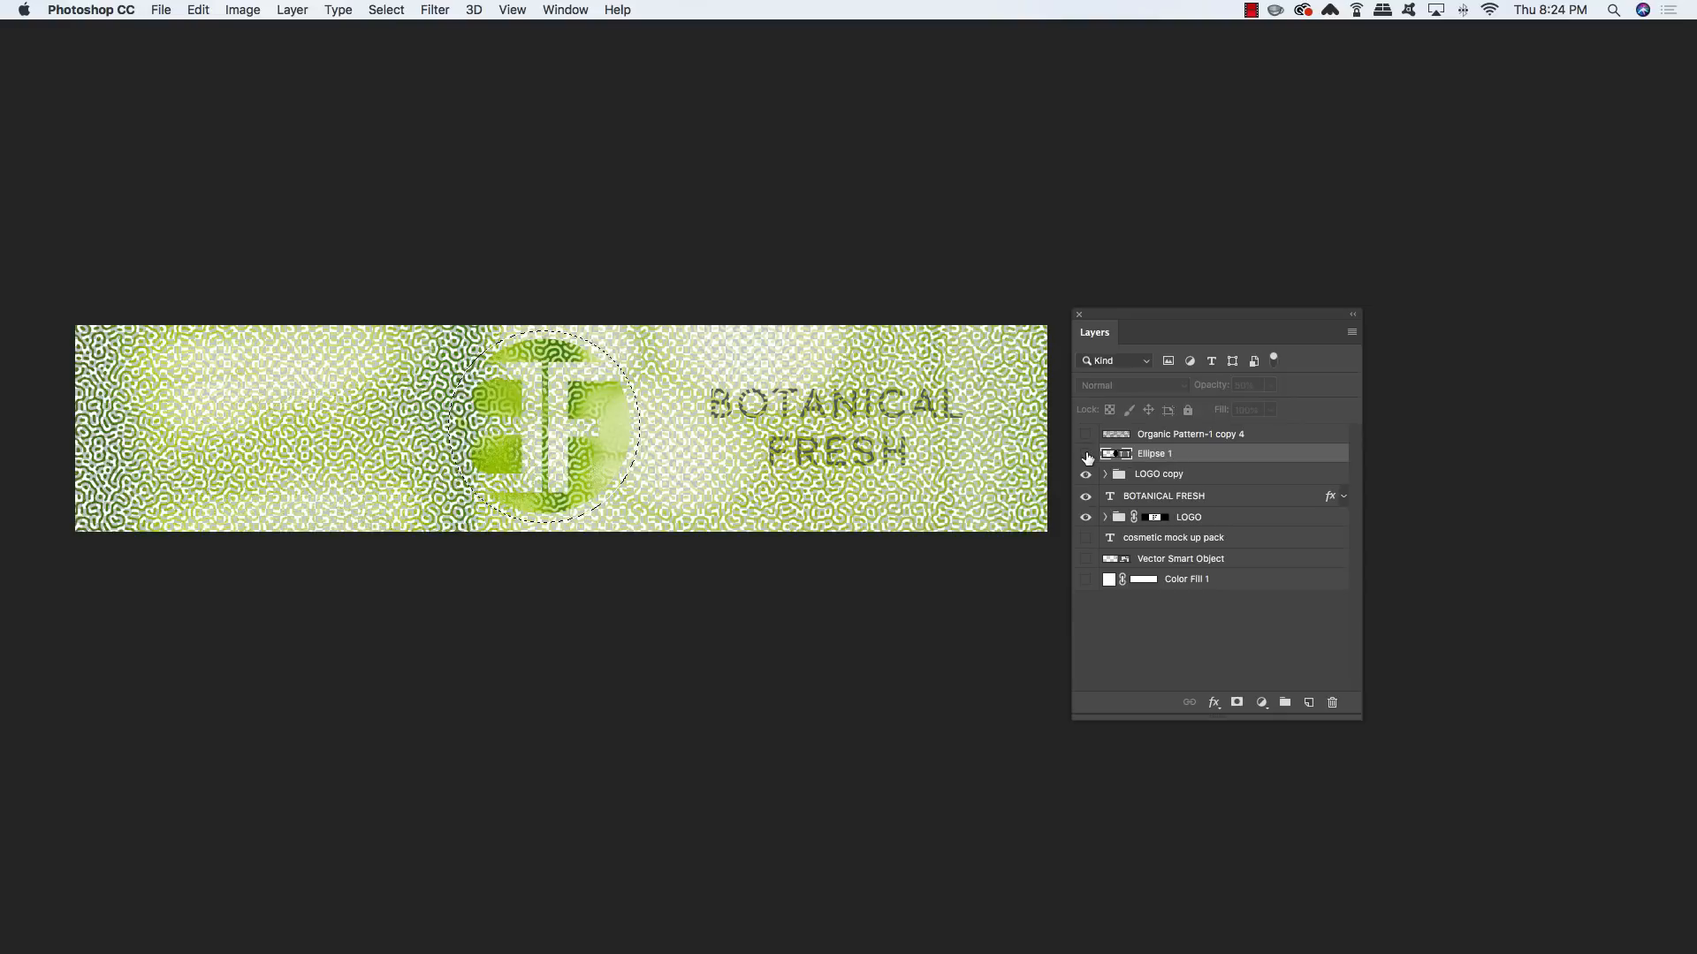
left_click(1213, 480)
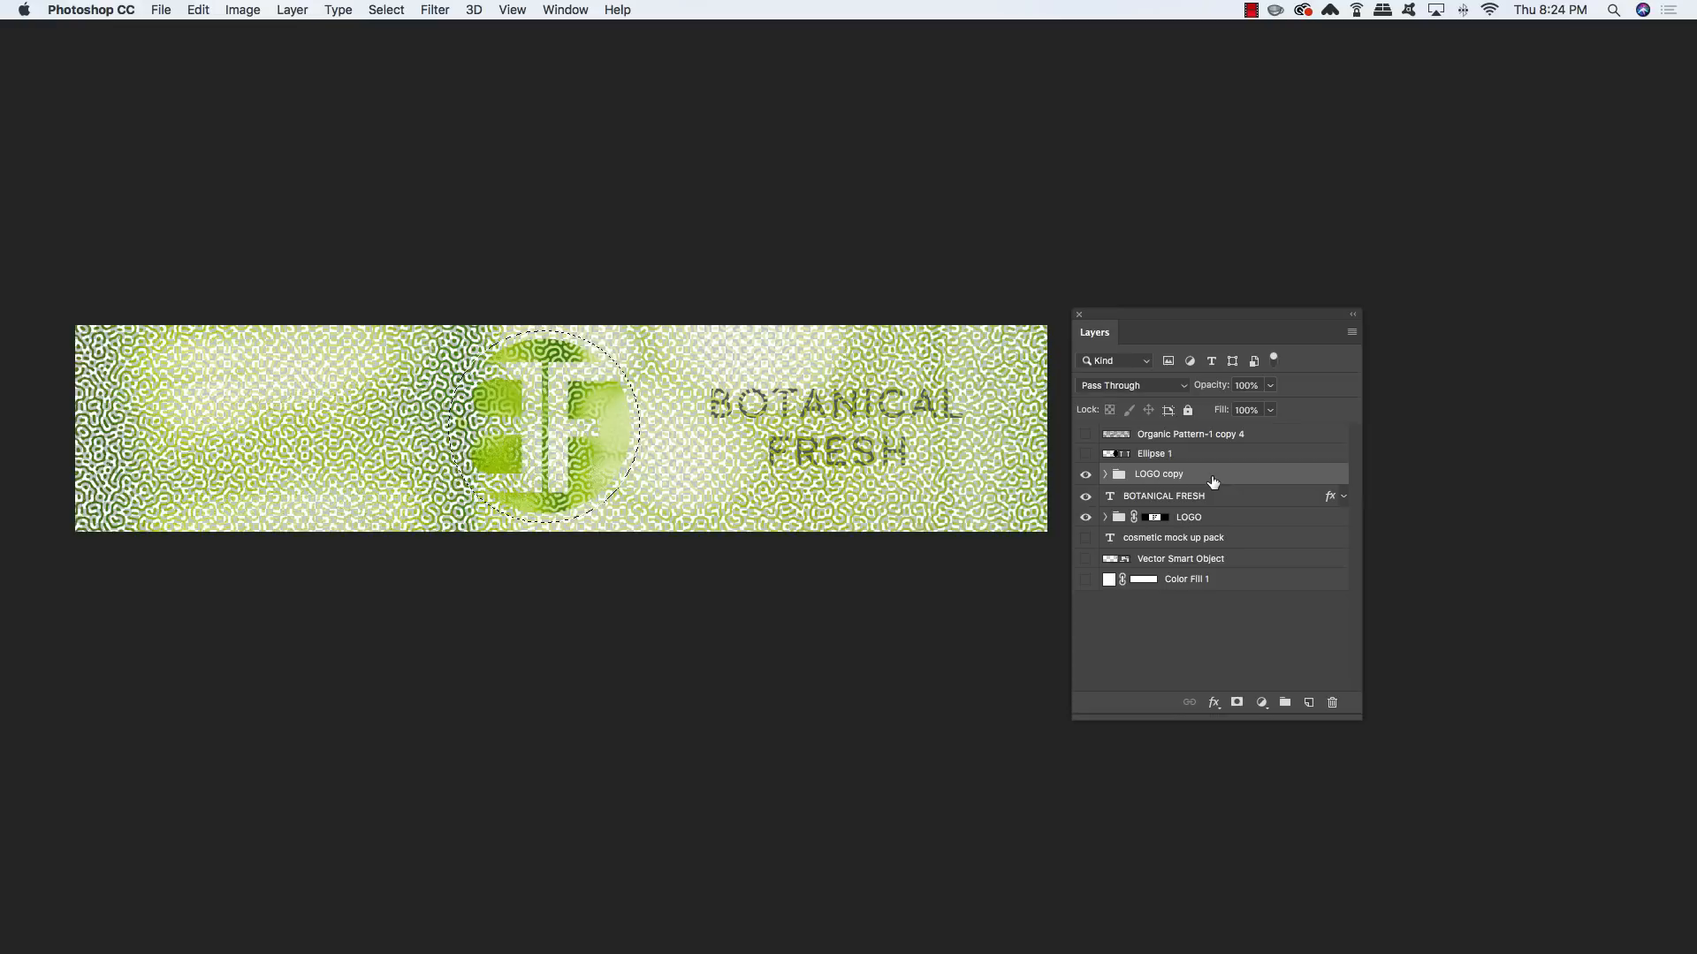
key("super+shift+i")
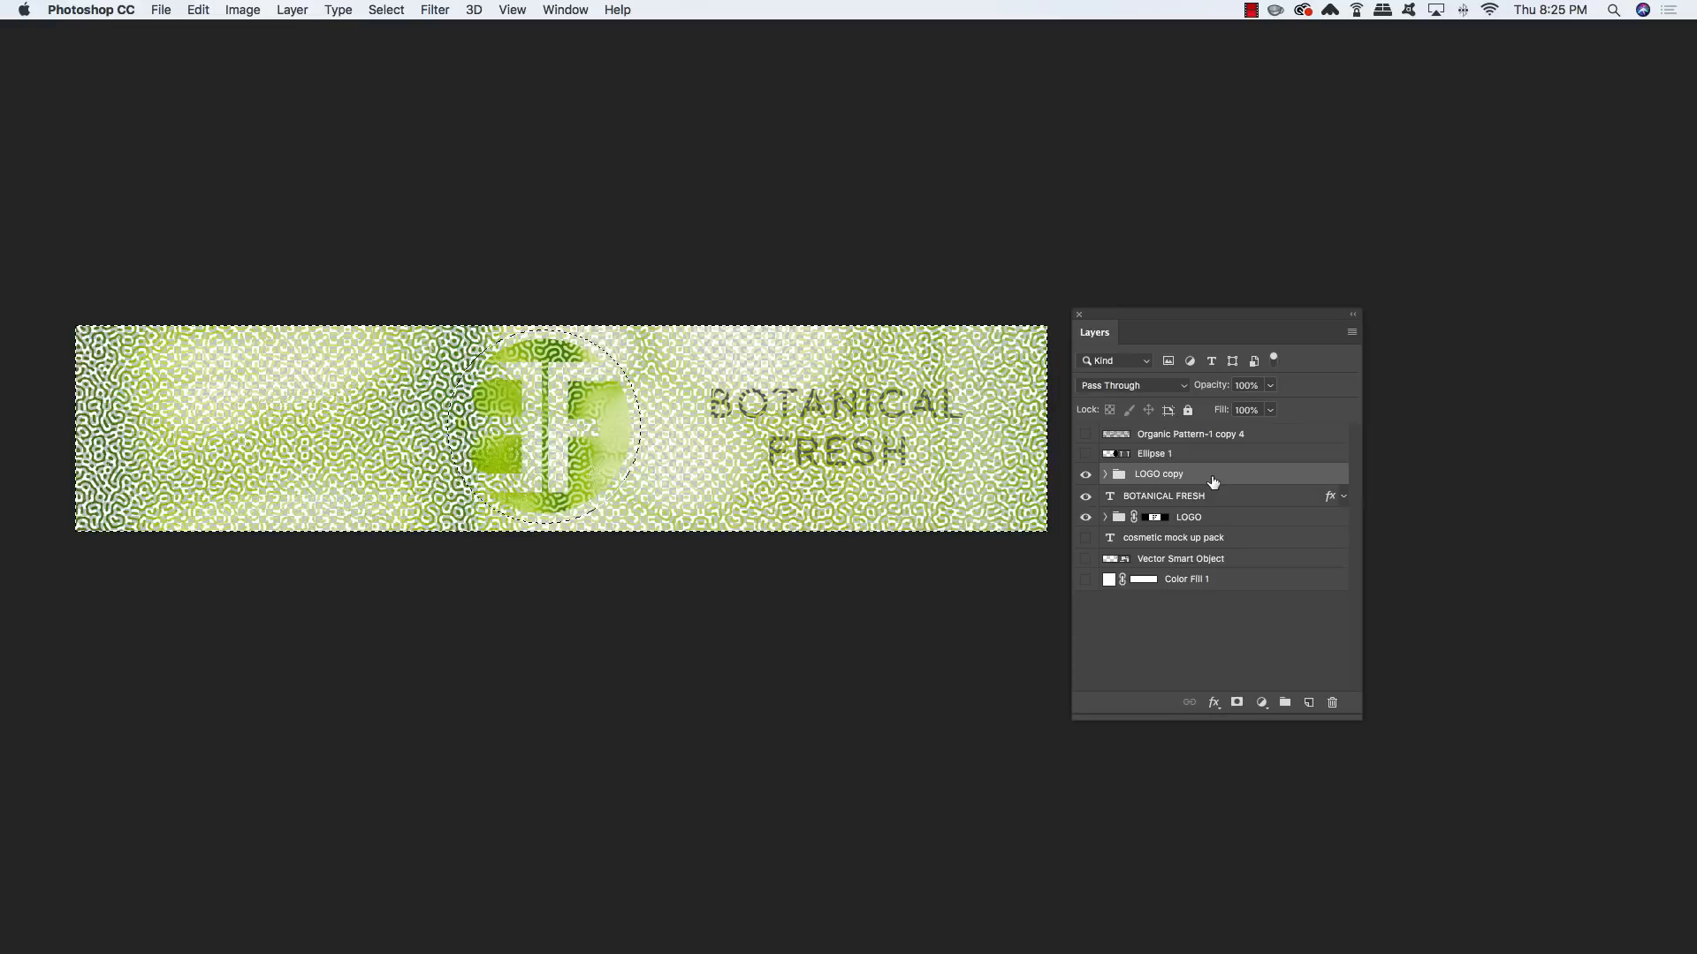
left_click(1236, 702)
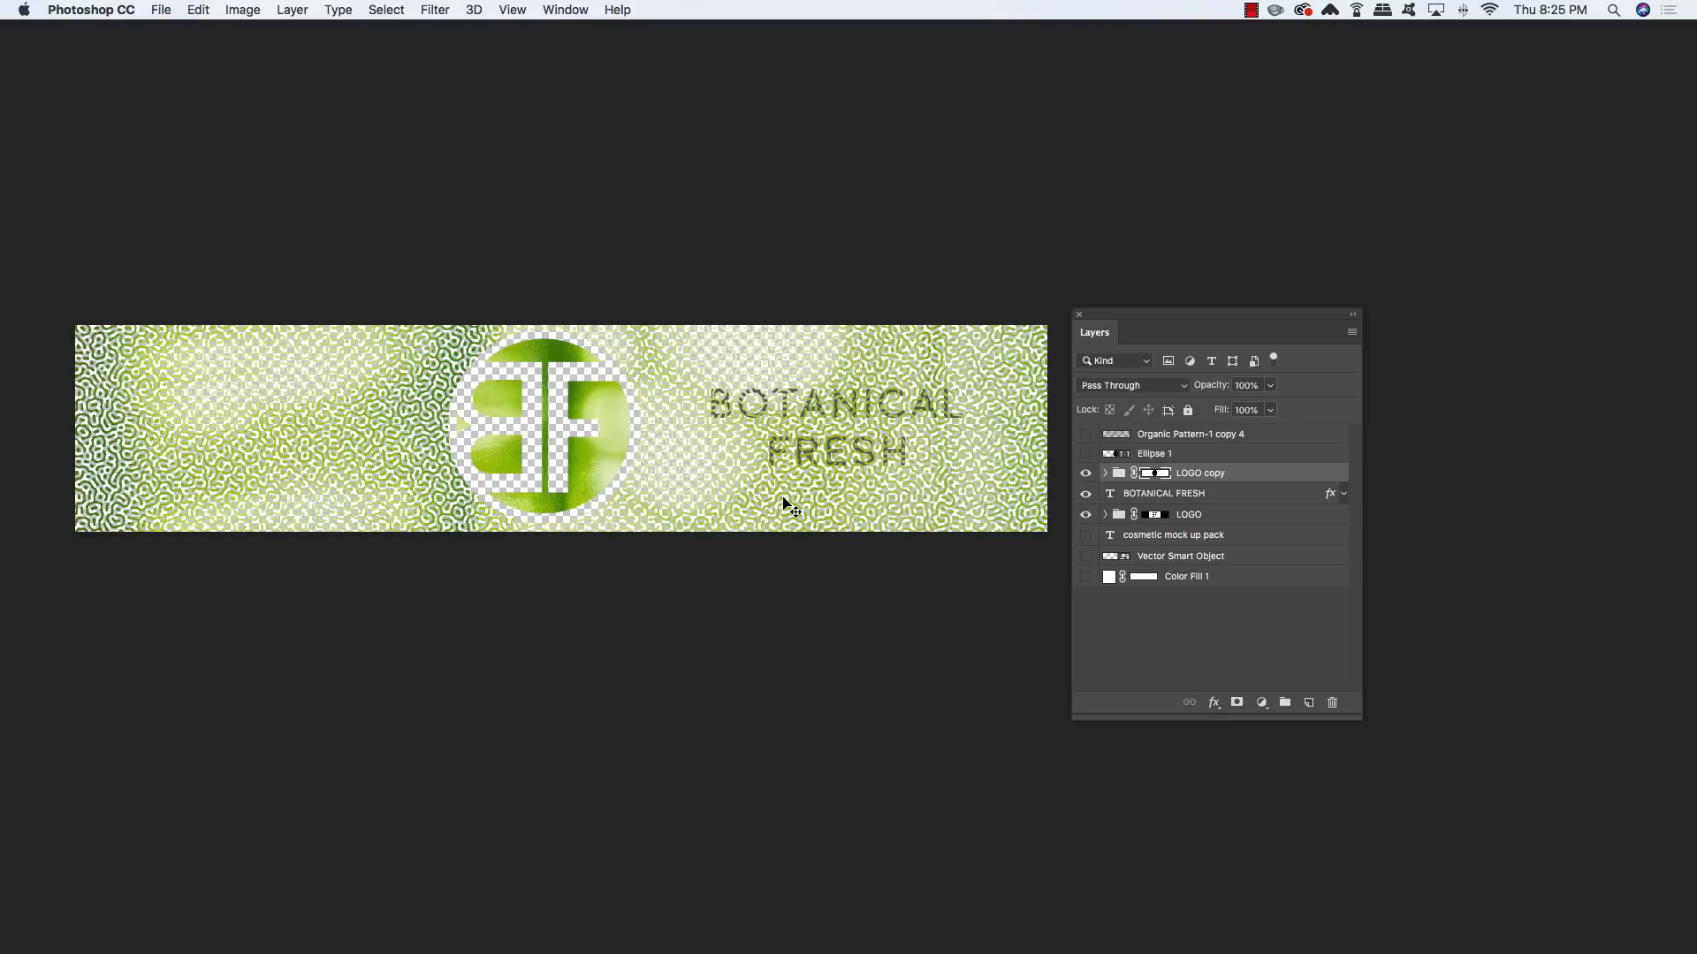
Select the BOTANICAL FRESH text layer and view the label in full-screen mode
left_click(1196, 500)
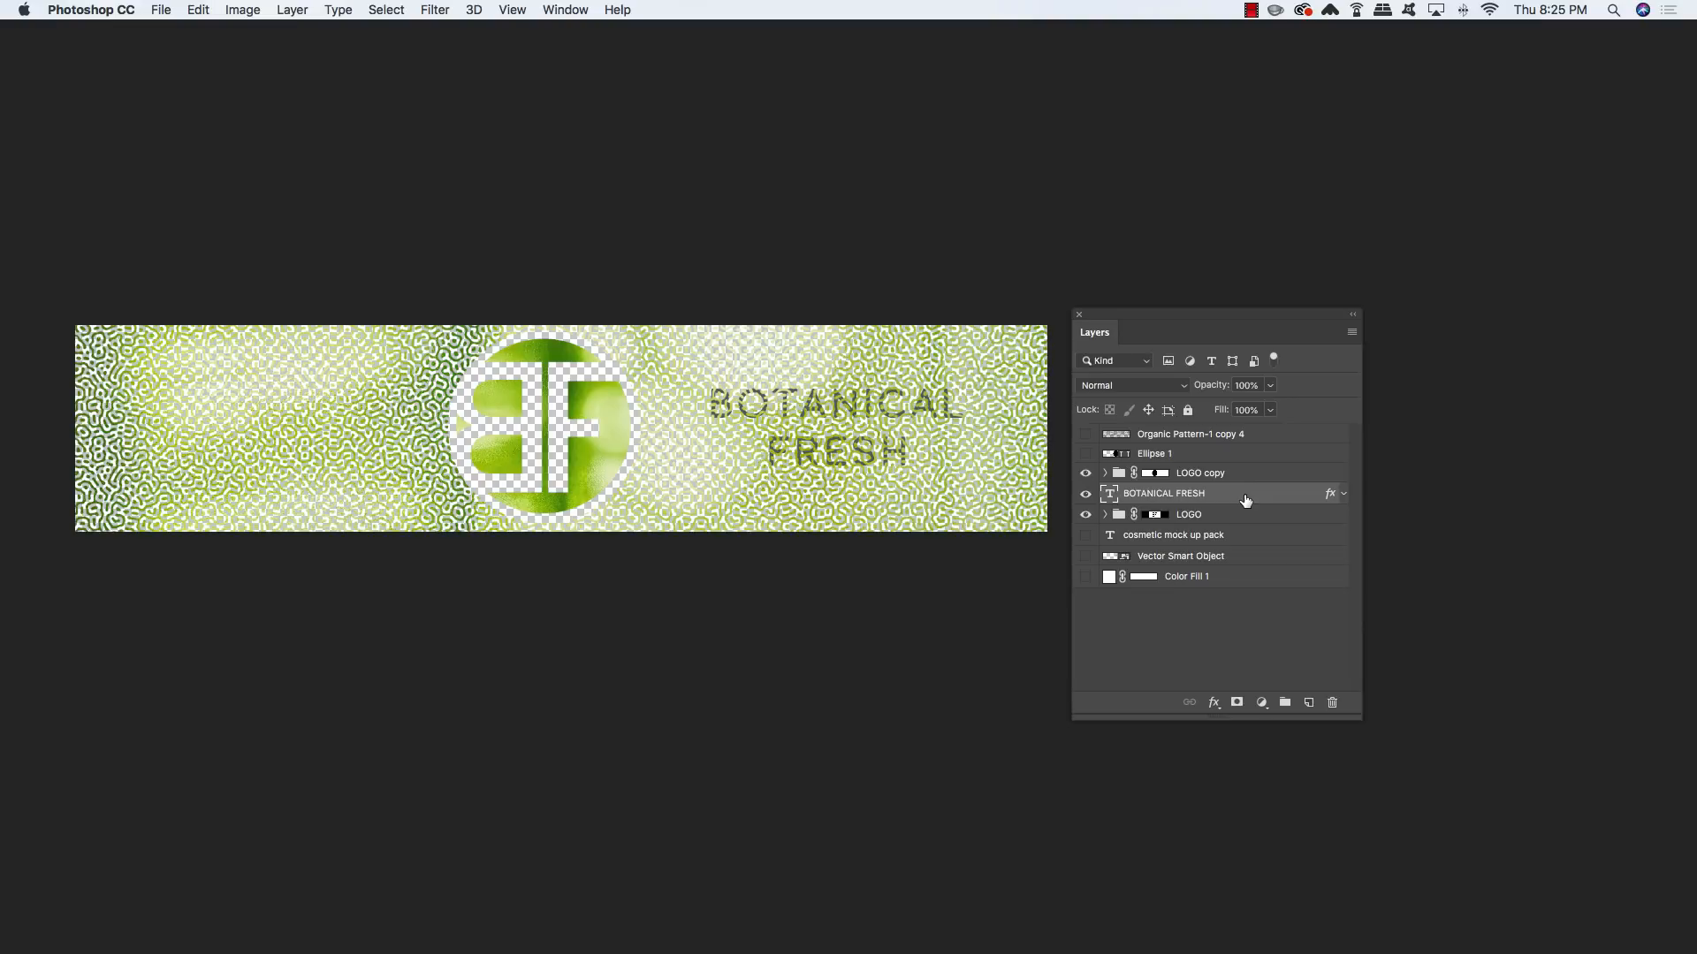
key("f")
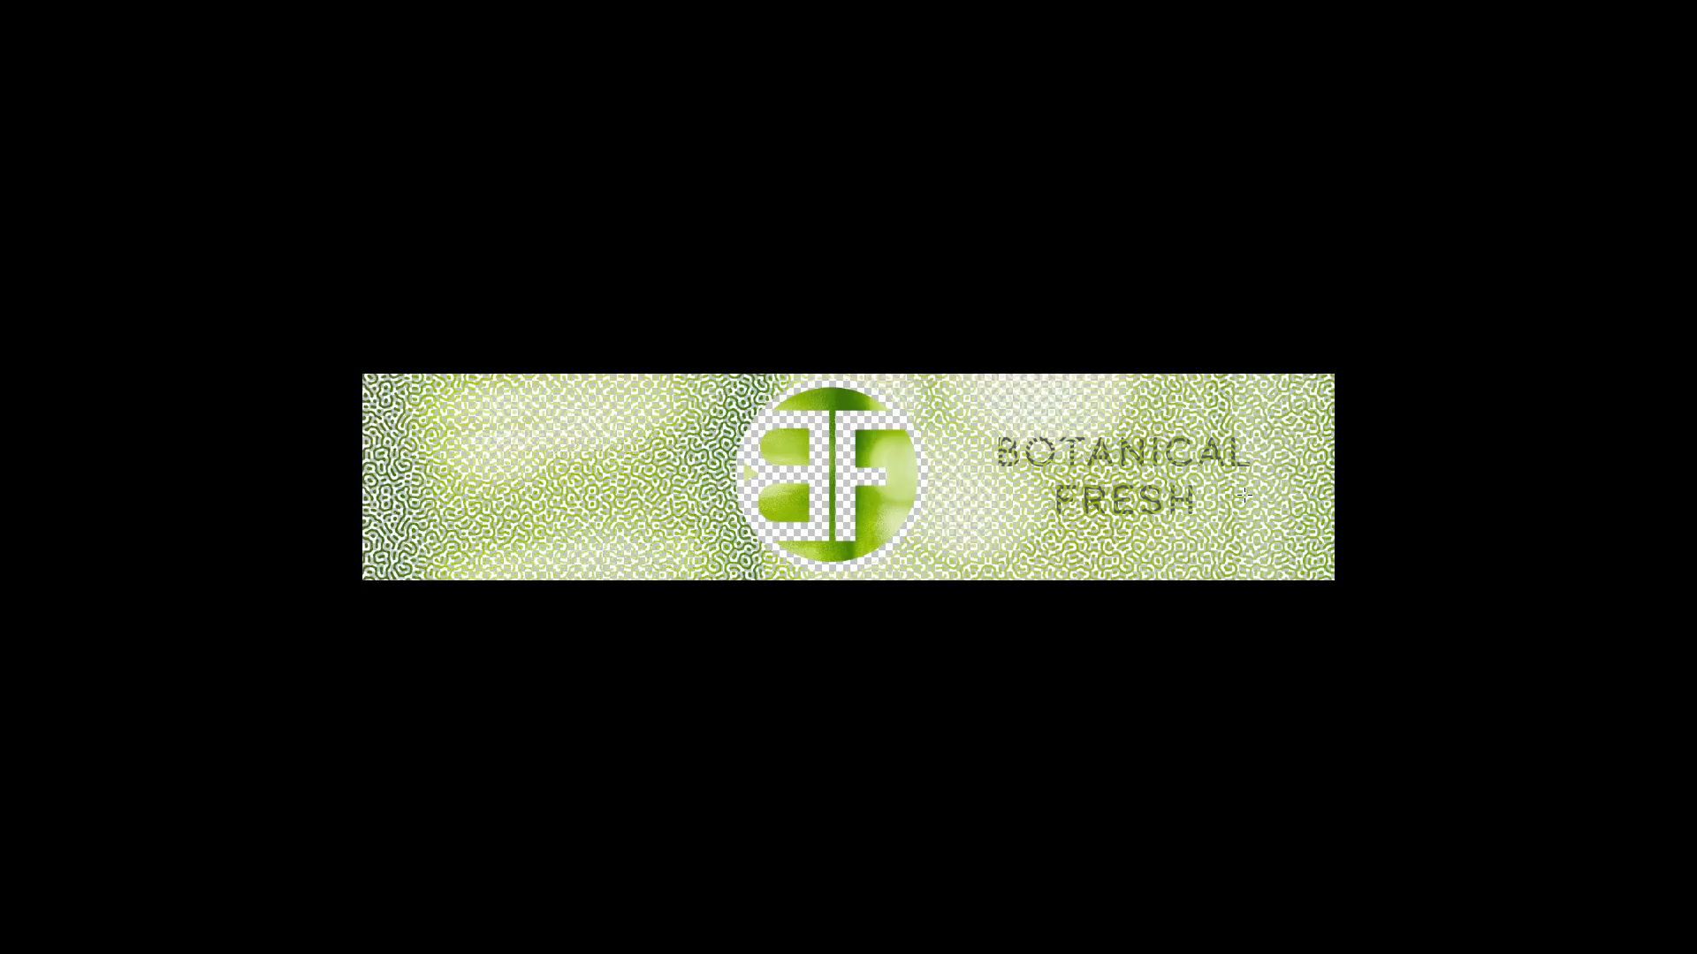
Fill two rectangles around the words BOTANICAL and FRESH with black on the LOGO copy group's mask, clearing the pattern behind the text
key("f")
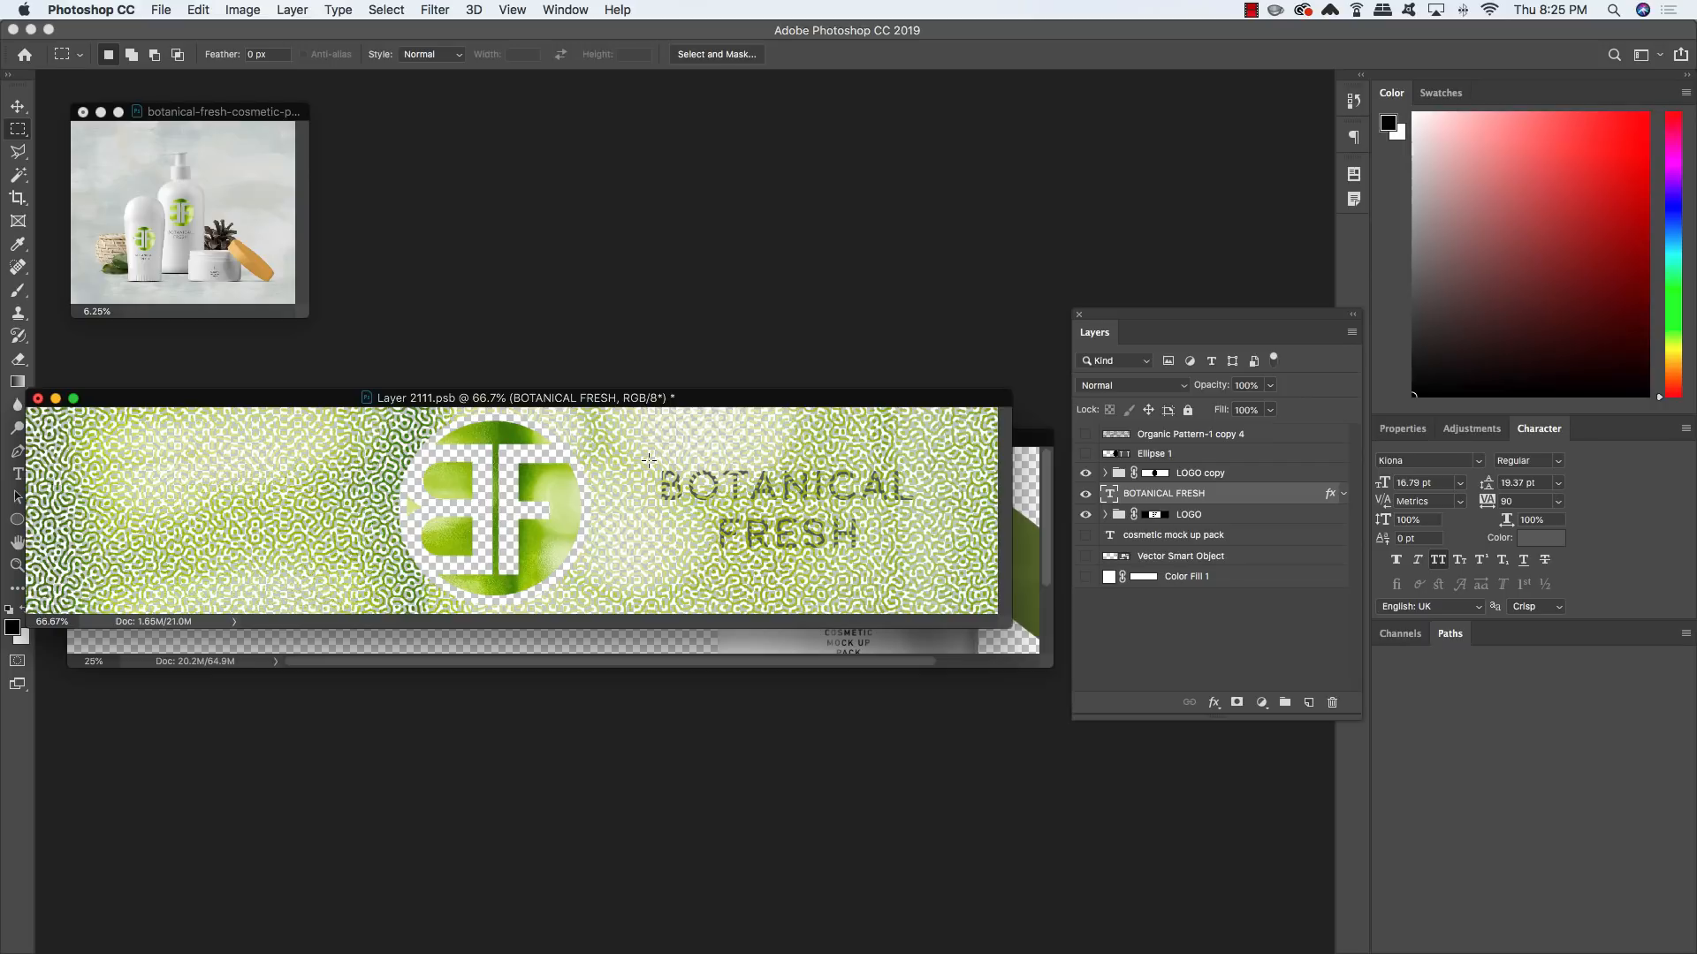
left_click_drag(648, 462, 926, 509)
key("shift")
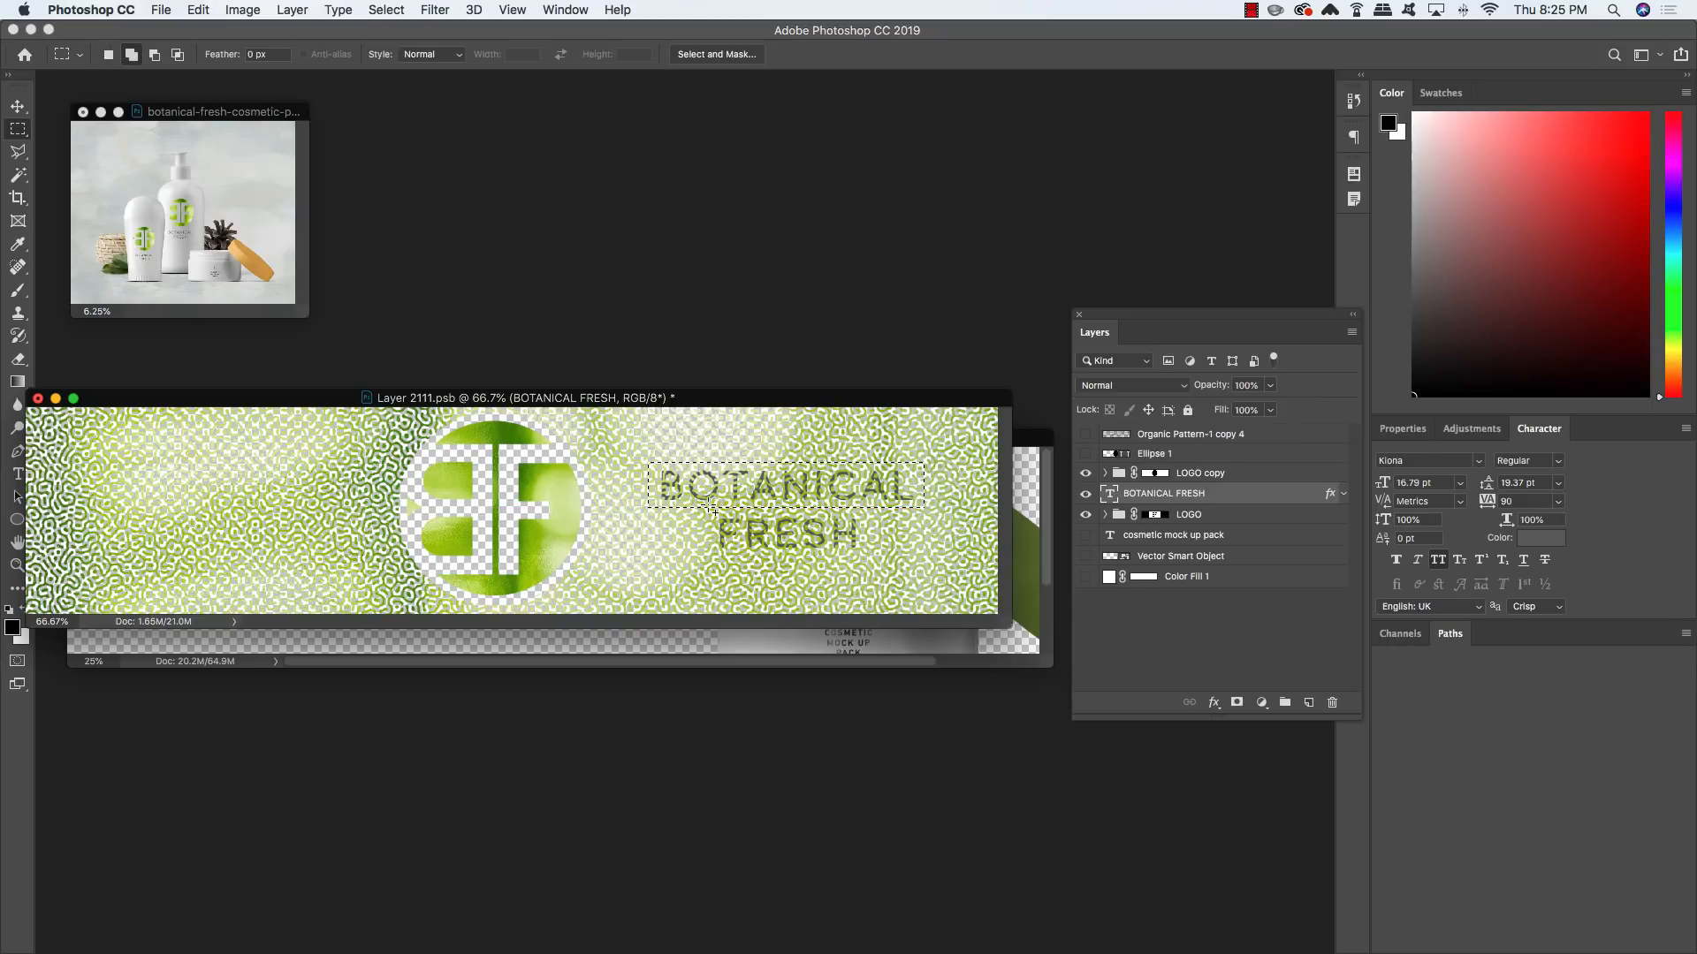
left_click_drag(708, 507, 872, 562)
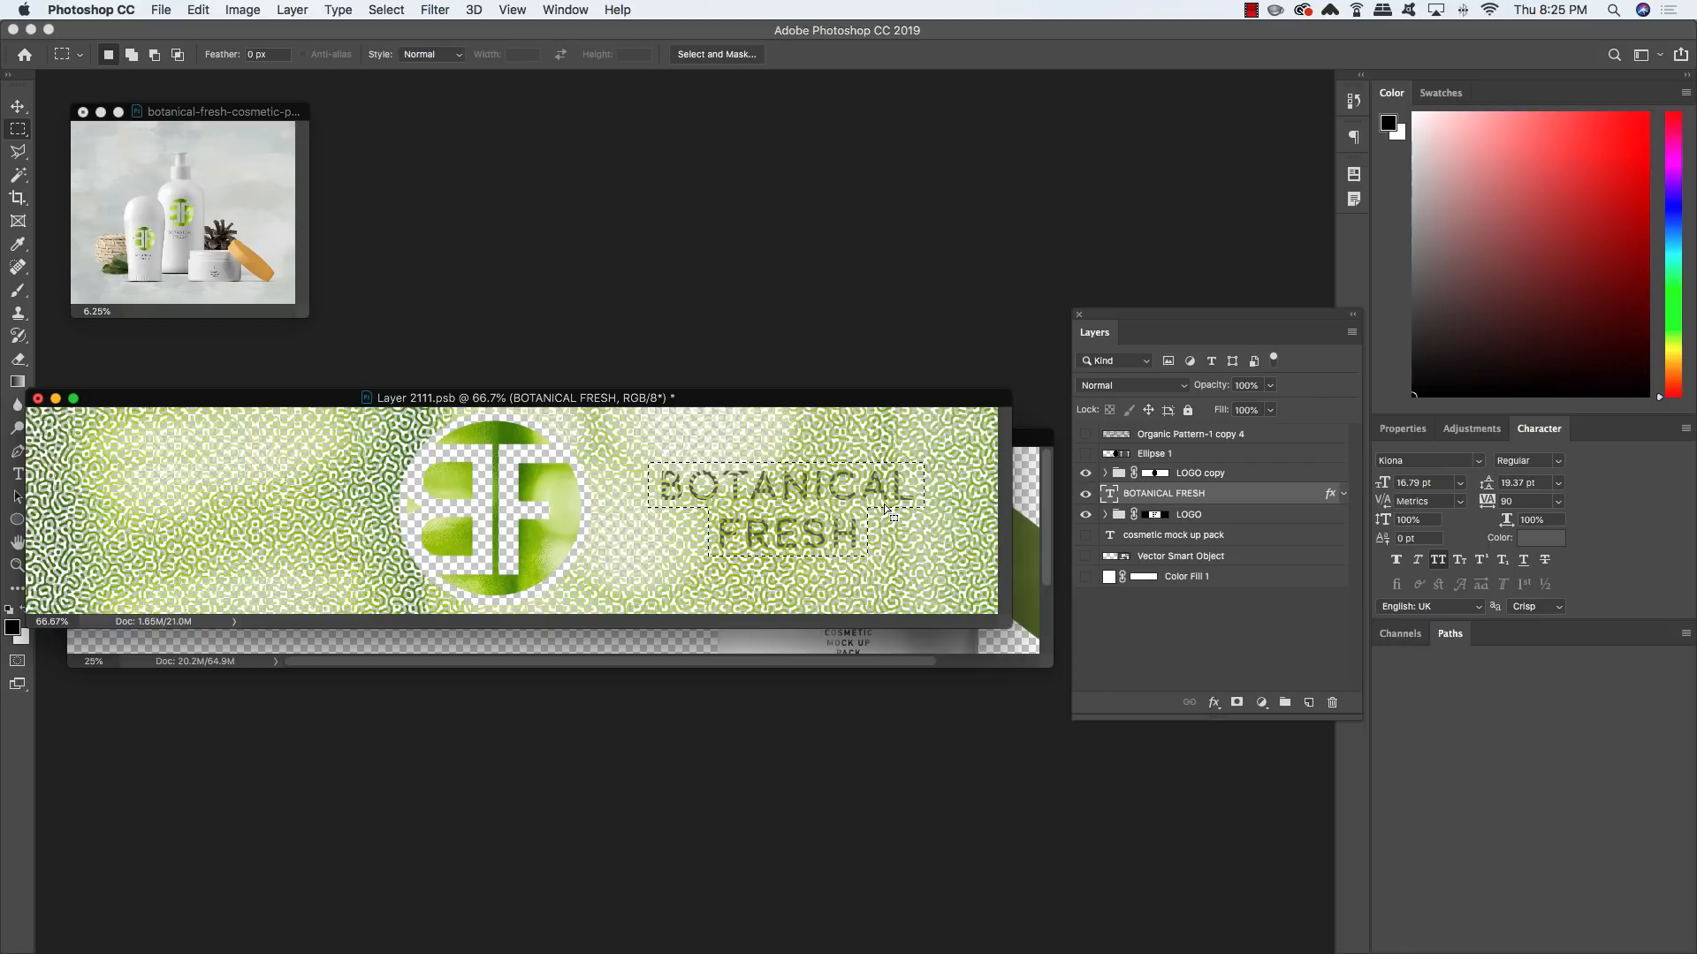
left_click(1154, 474)
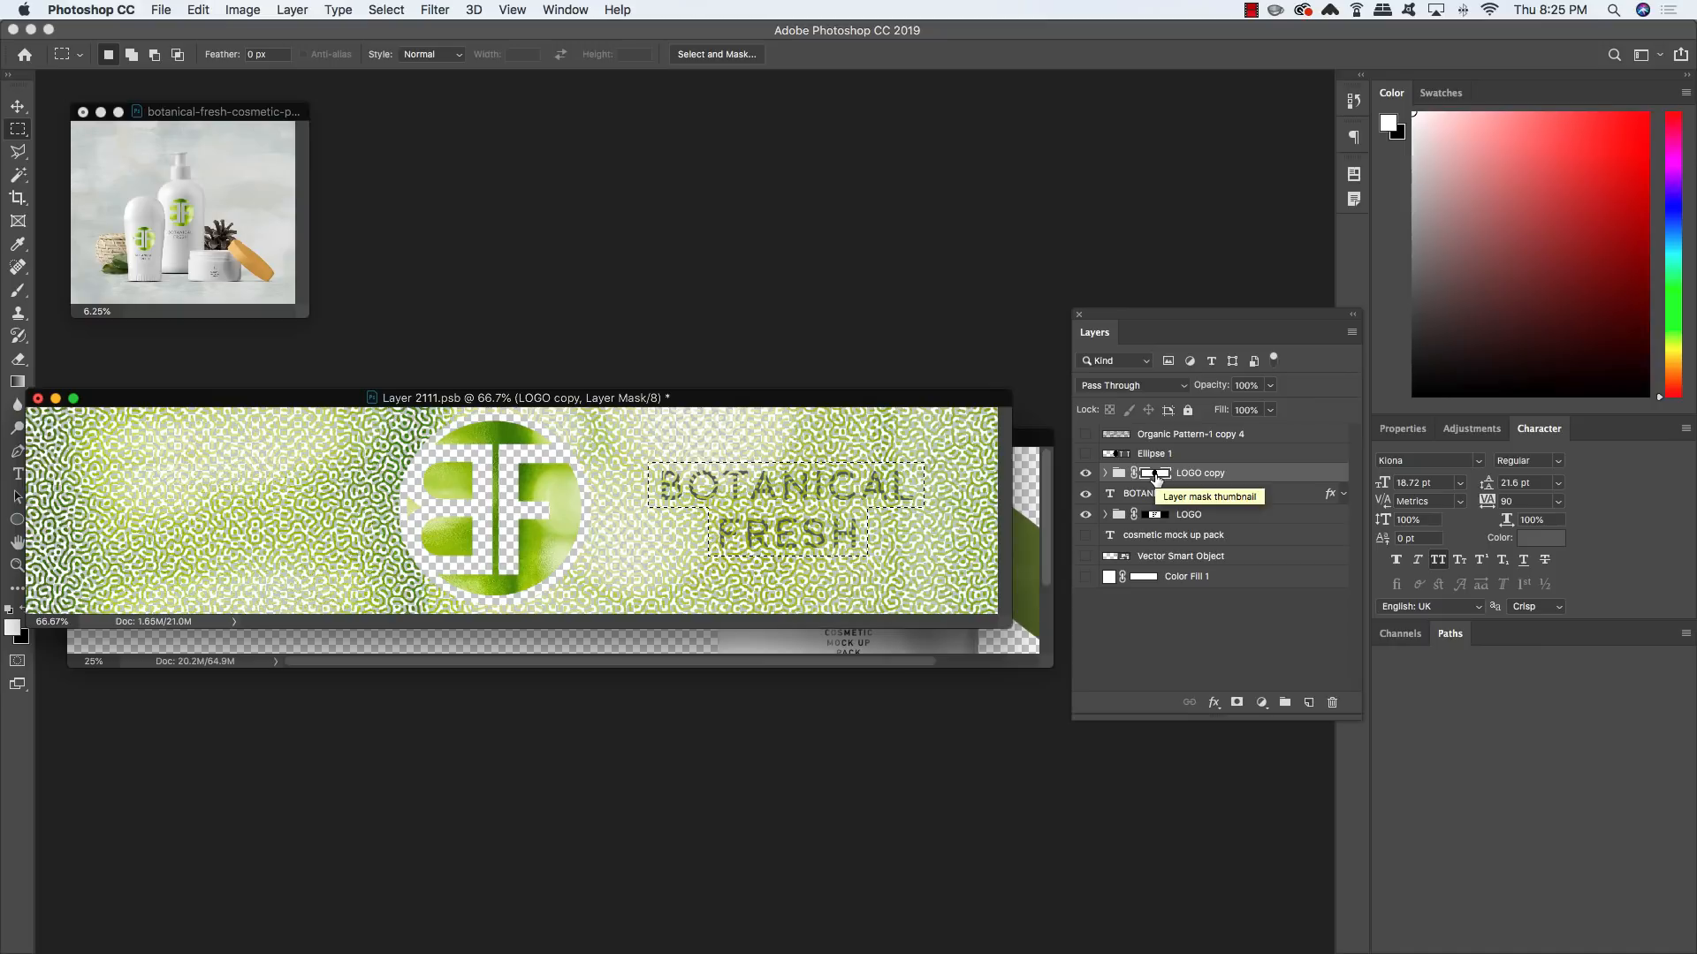
key("x")
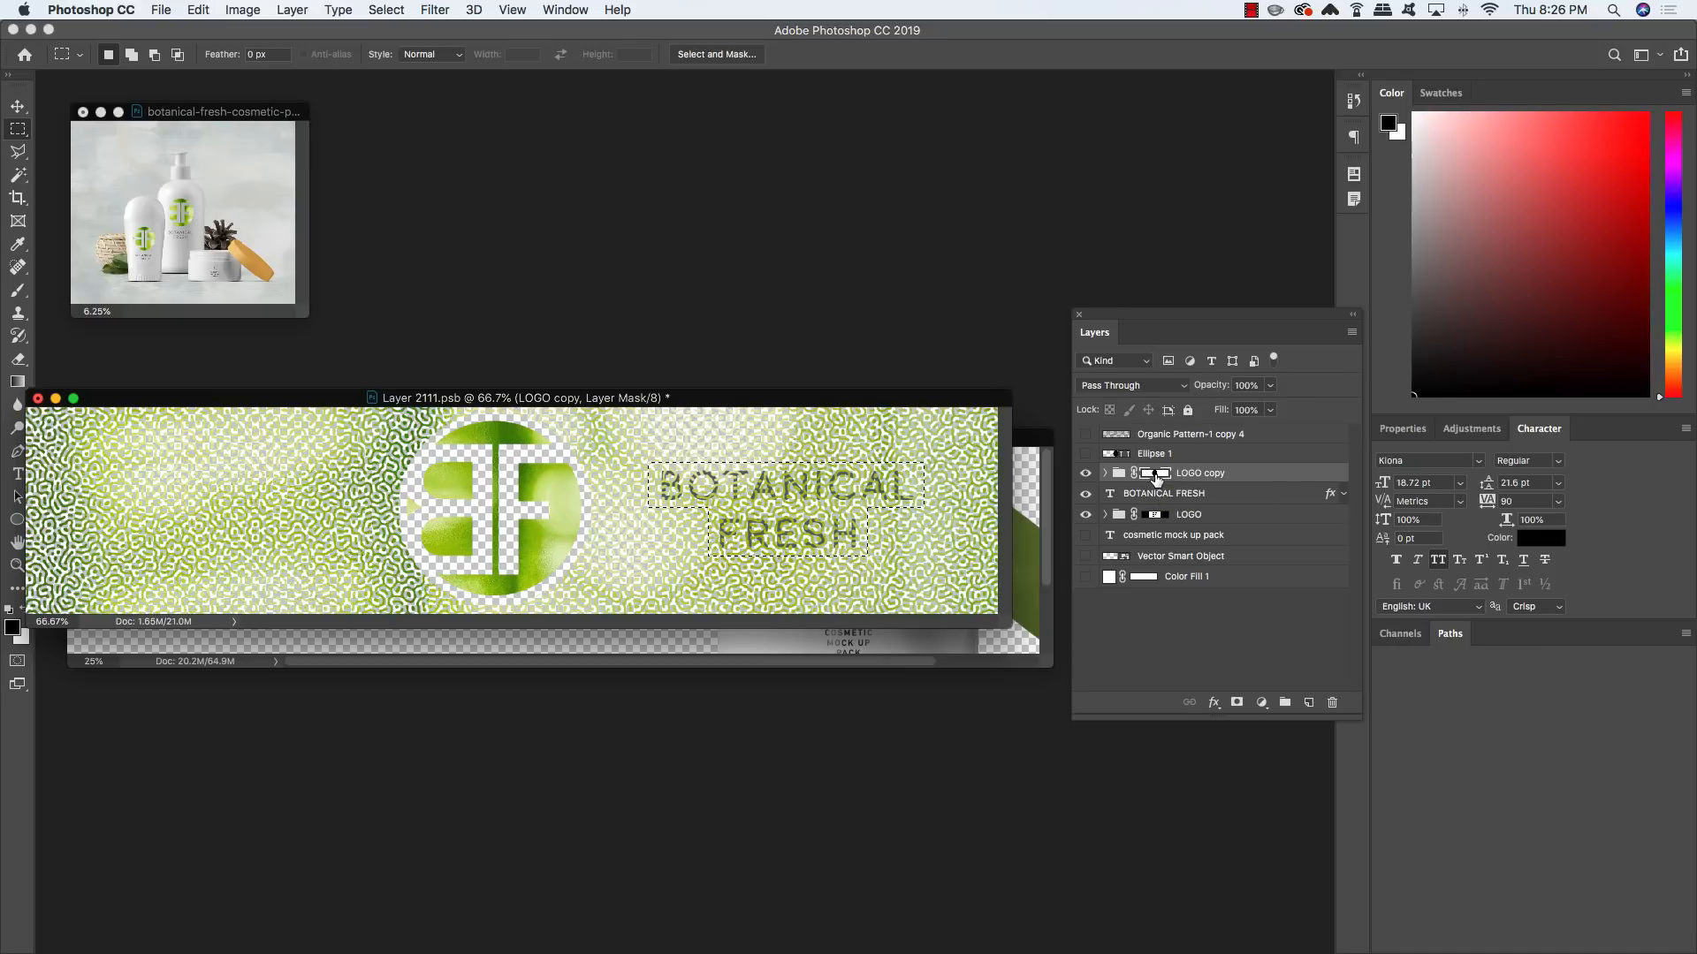
key("alt+BackSpace")
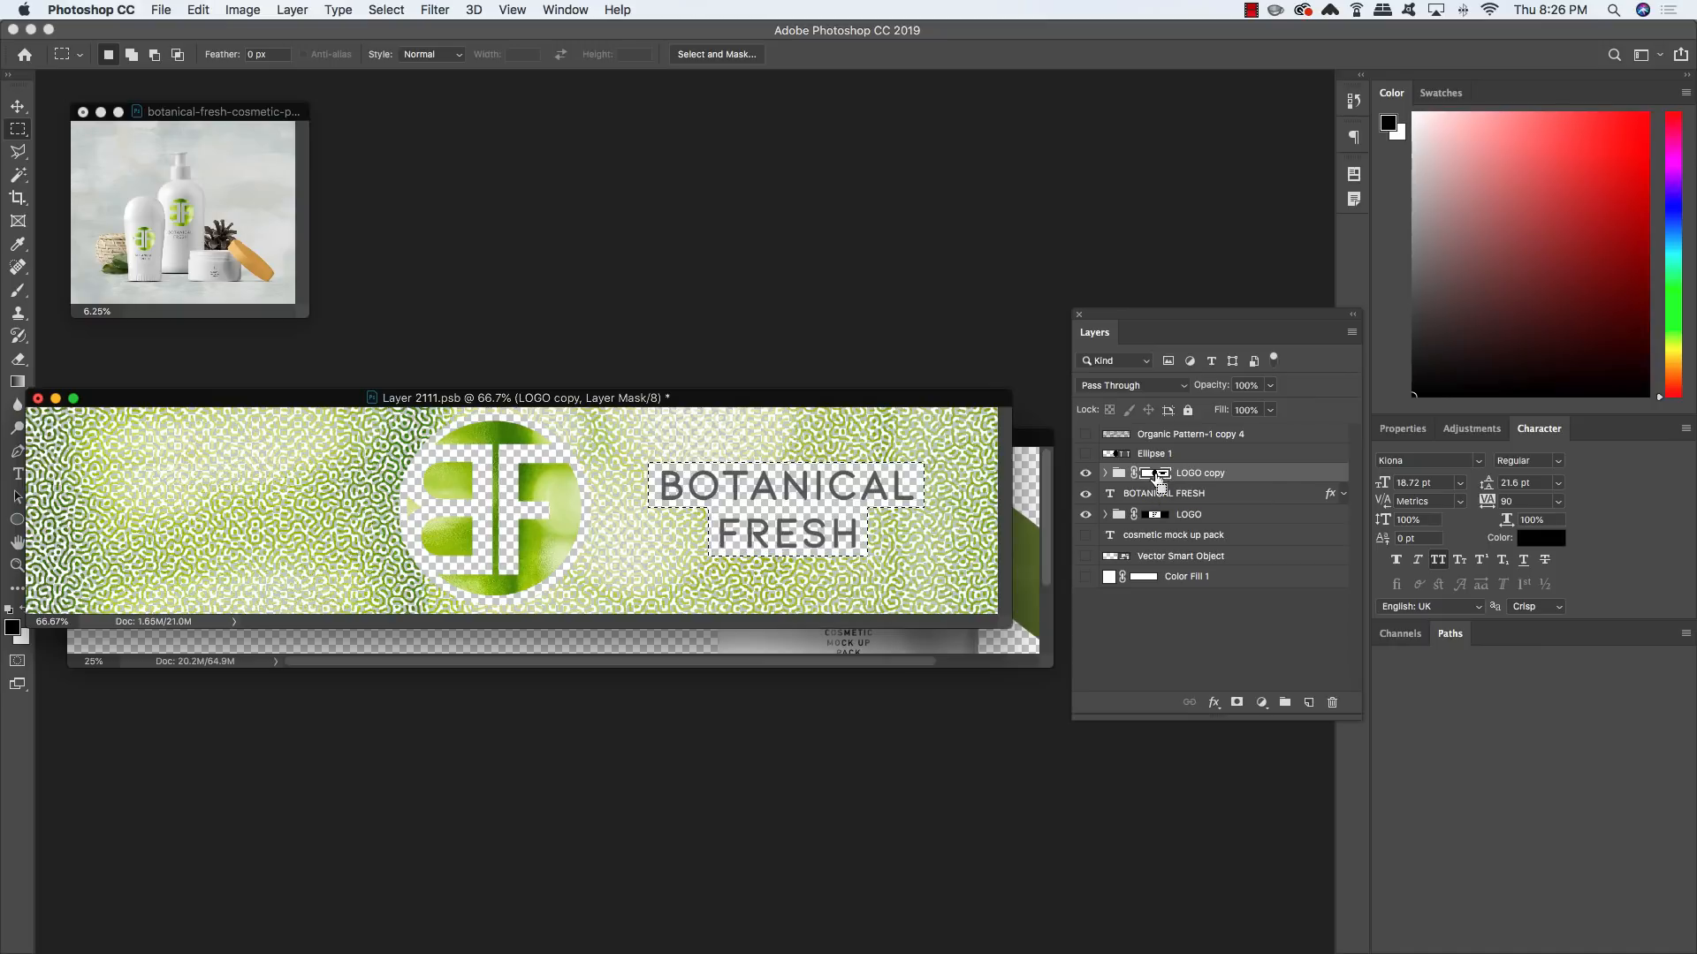
key("ctrl+d")
key("v")
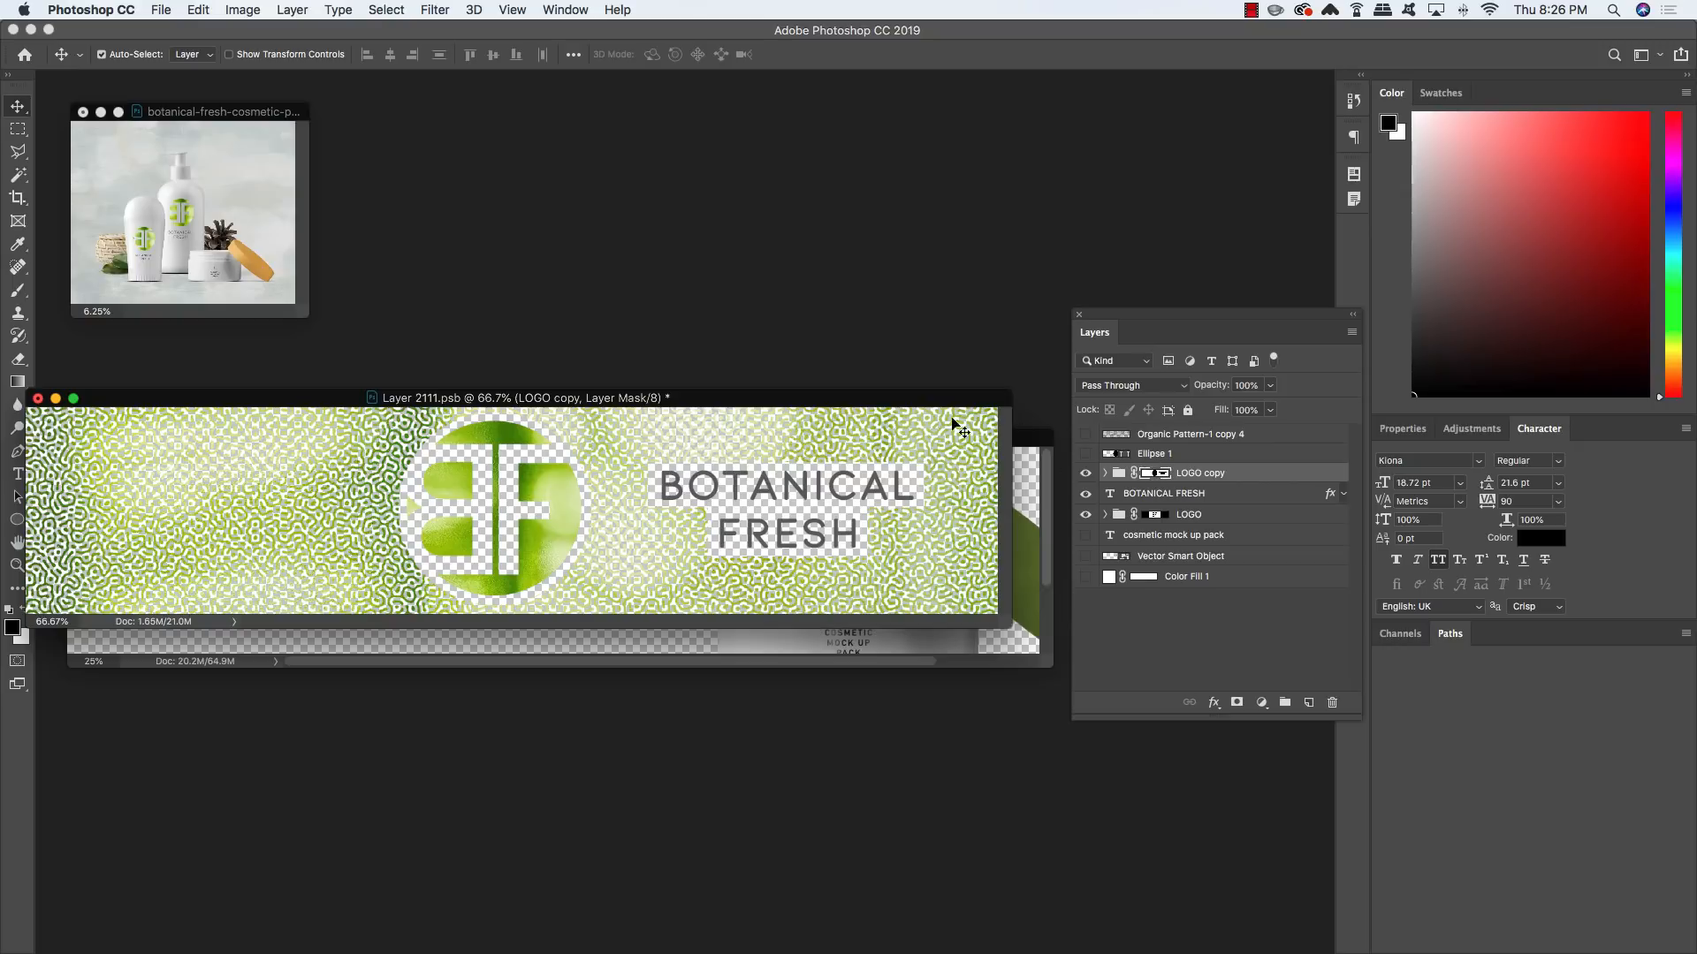
Save the Layer 2111.psb label and bring the whole jar in shadow.psb into view to check the design
key("ctrl+minus")
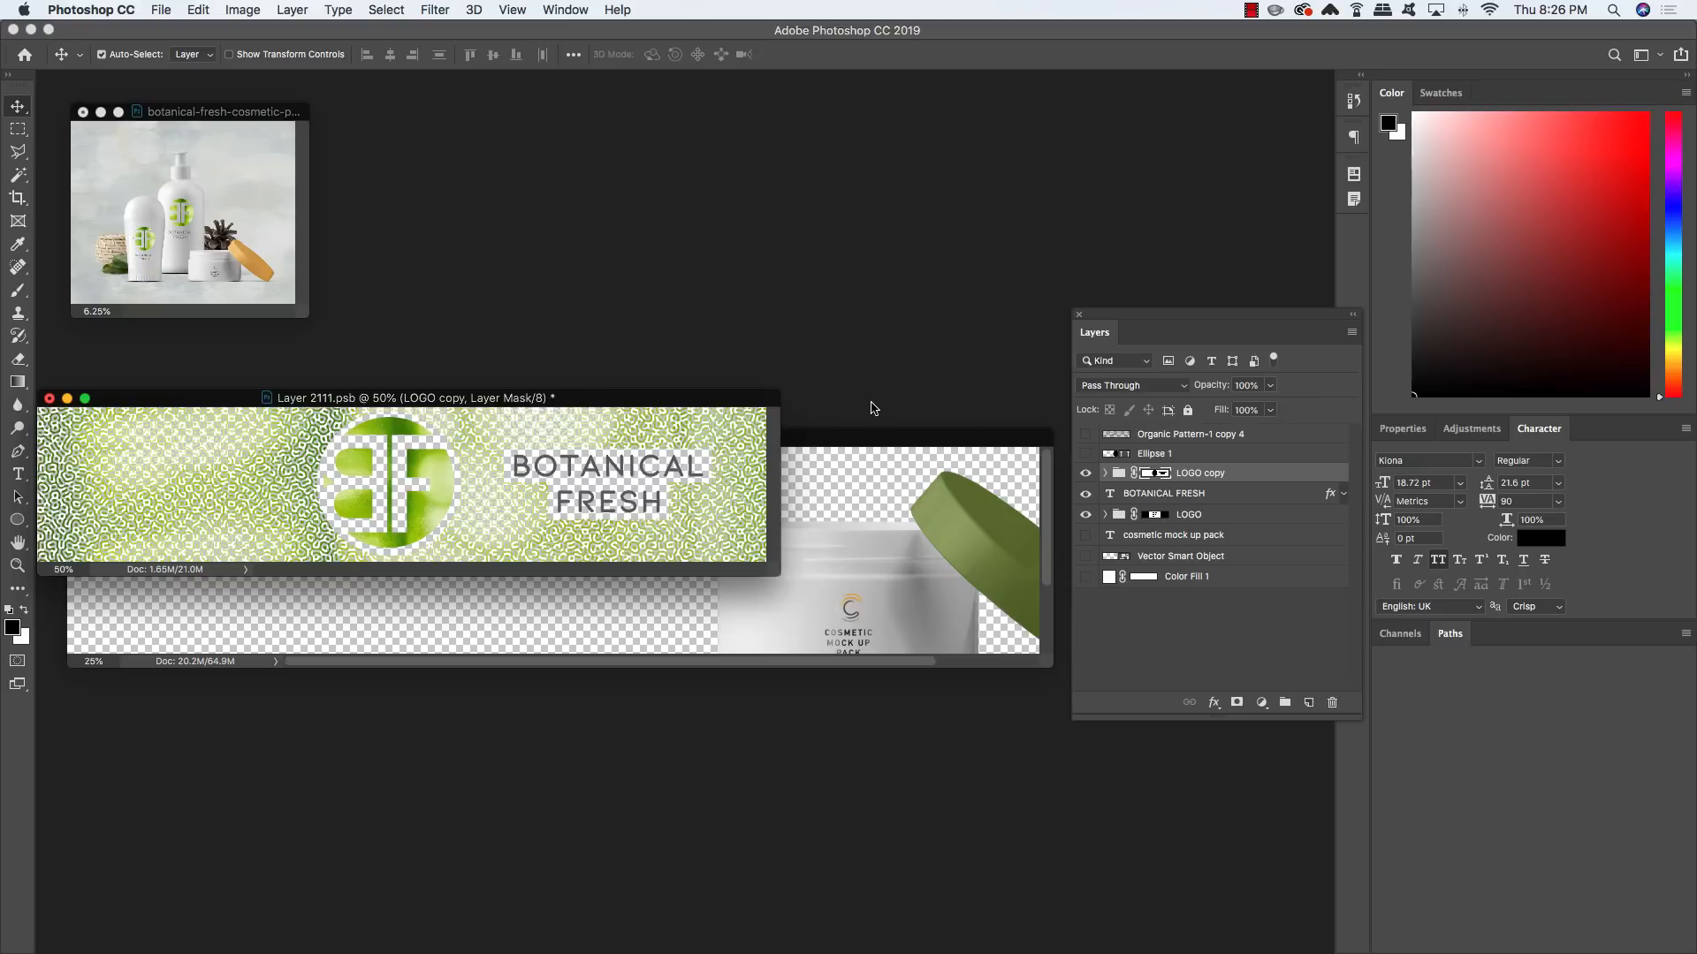
key("ctrl+s")
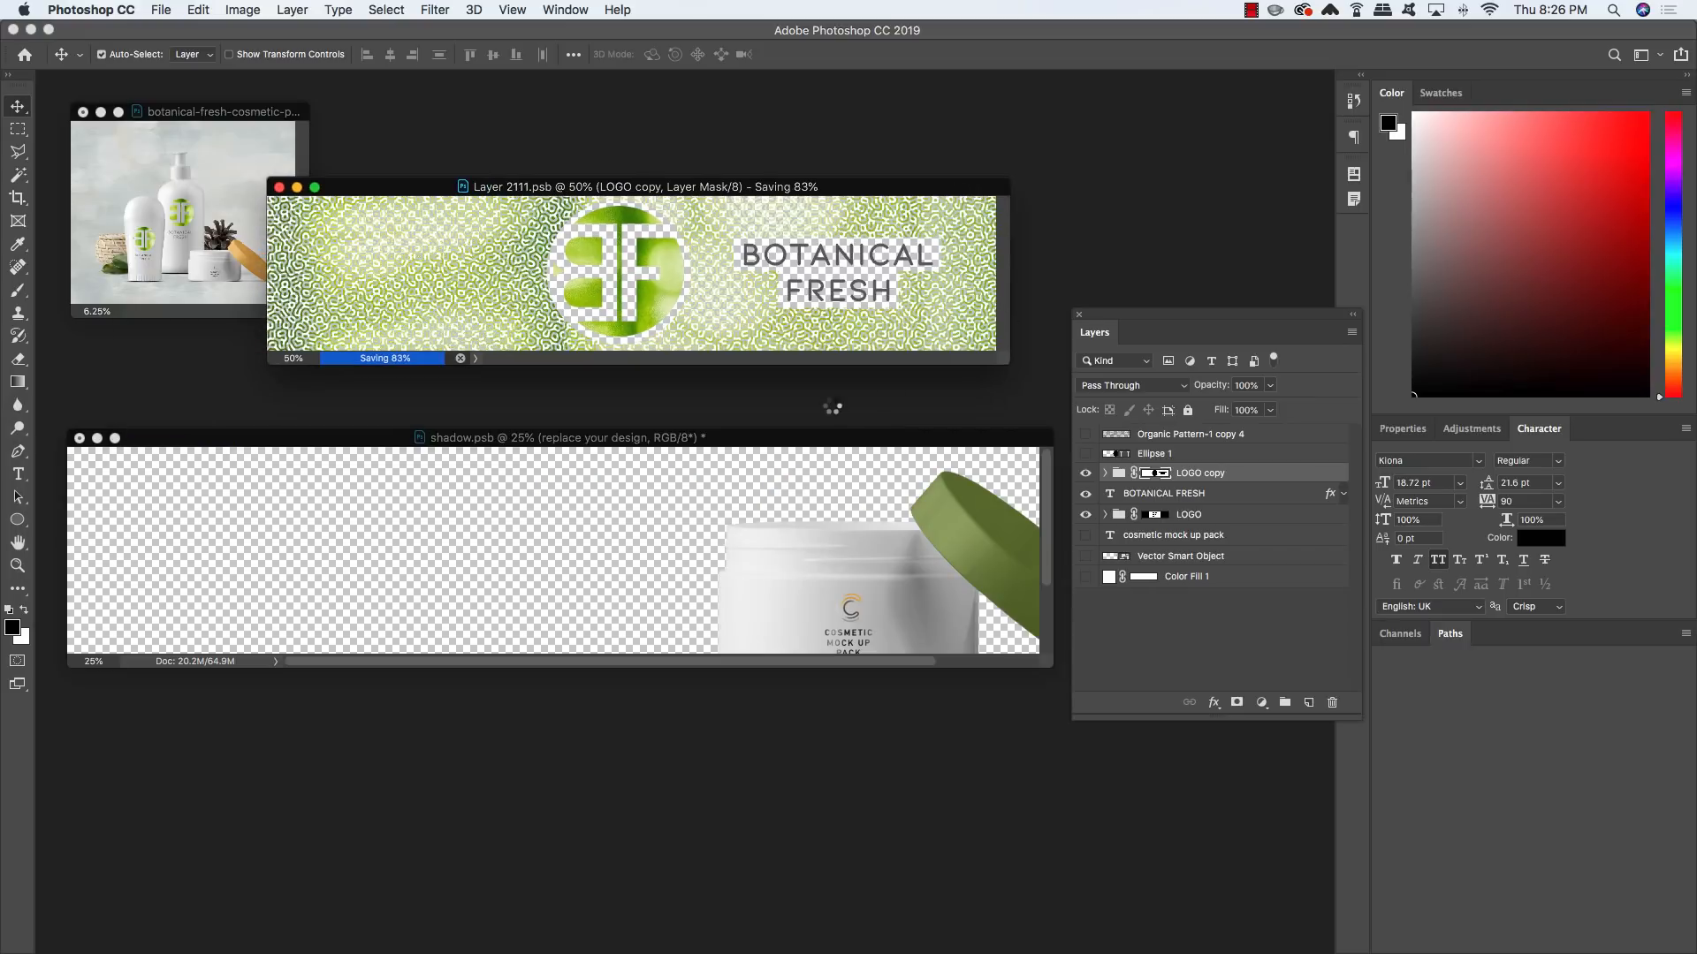
left_click(930, 438)
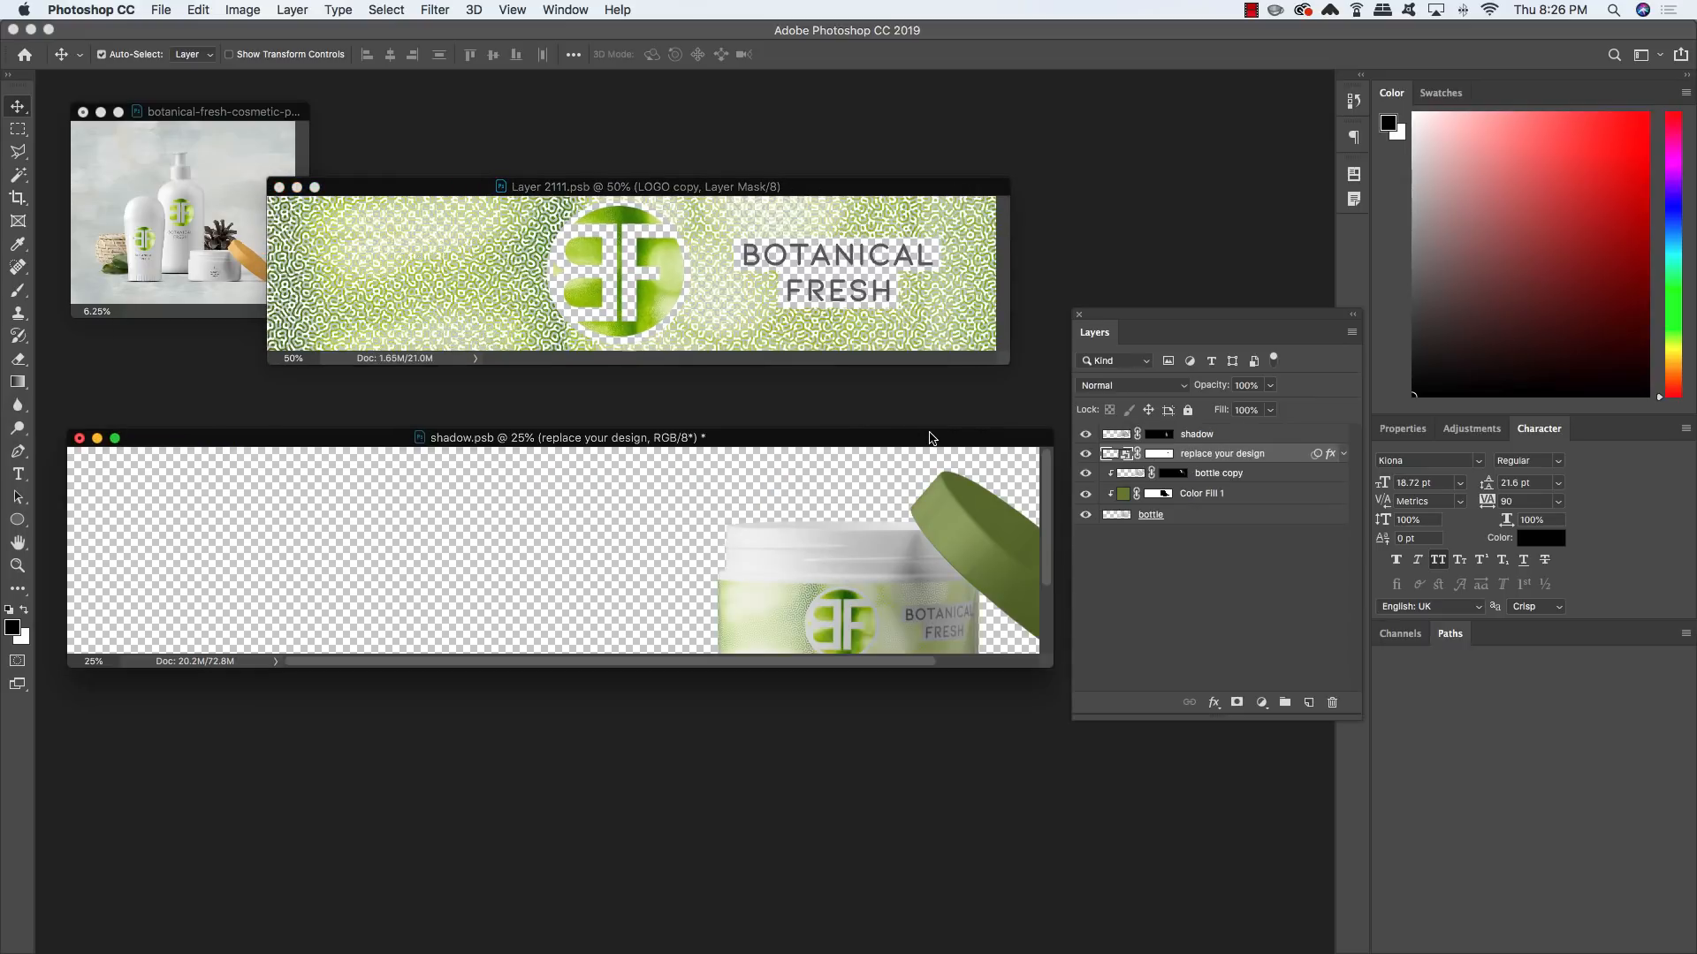
key("super+minus")
key("super+plus")
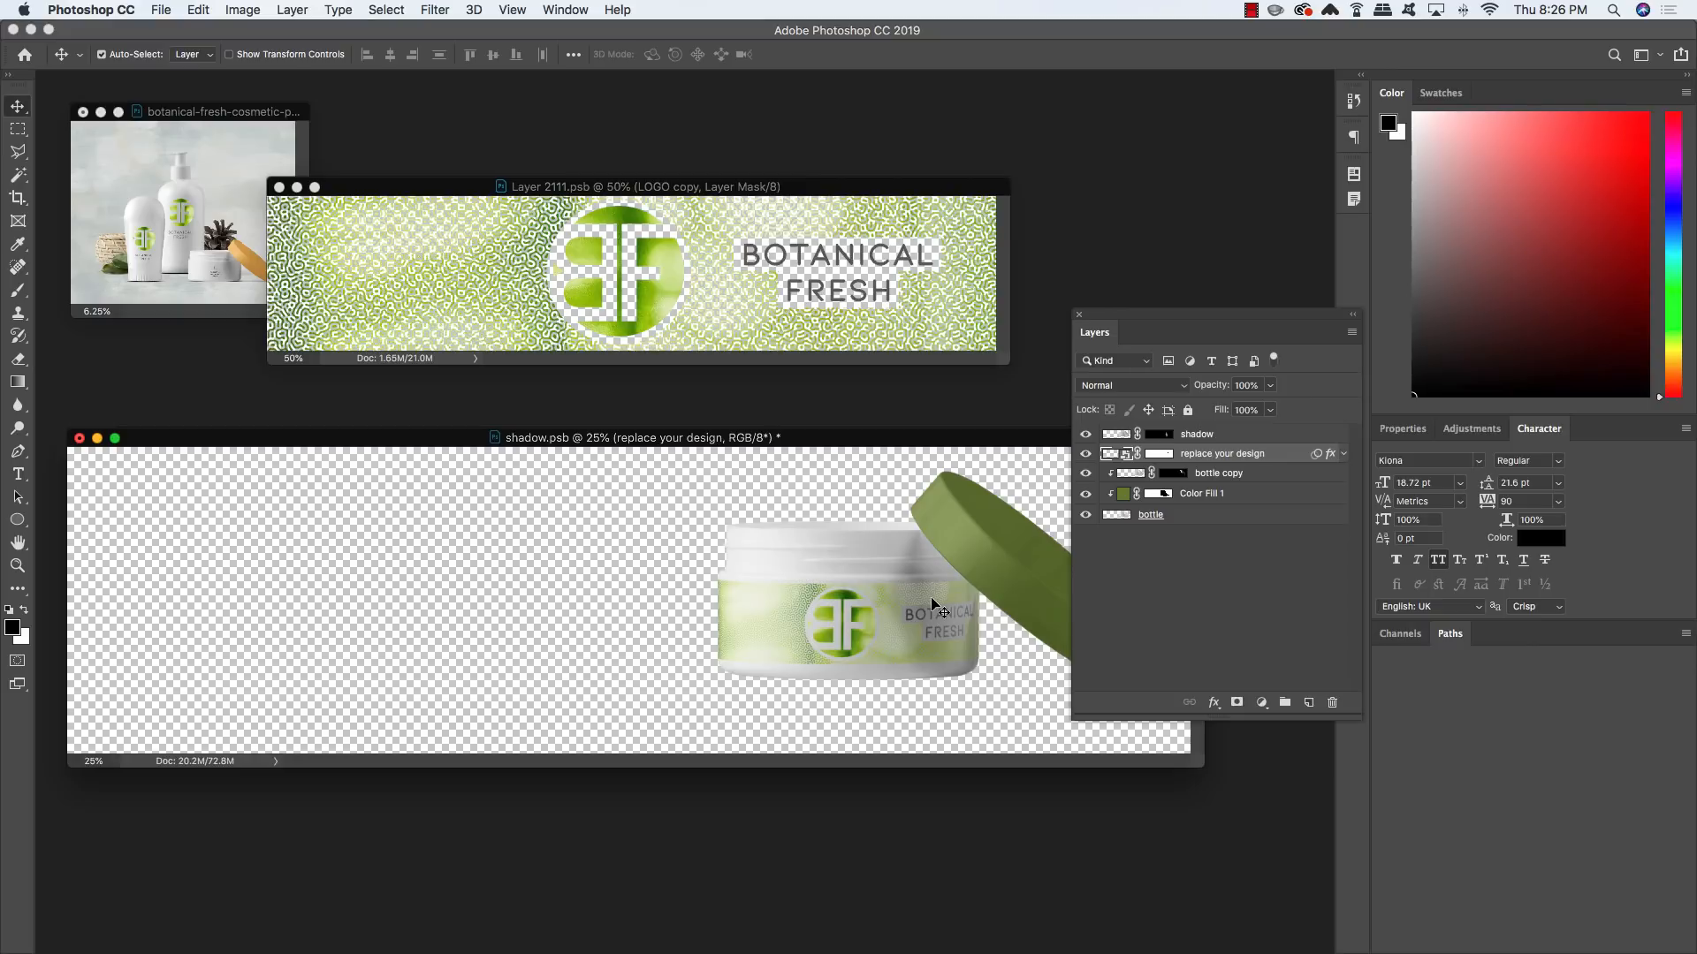
left_click_drag(923, 444, 920, 446)
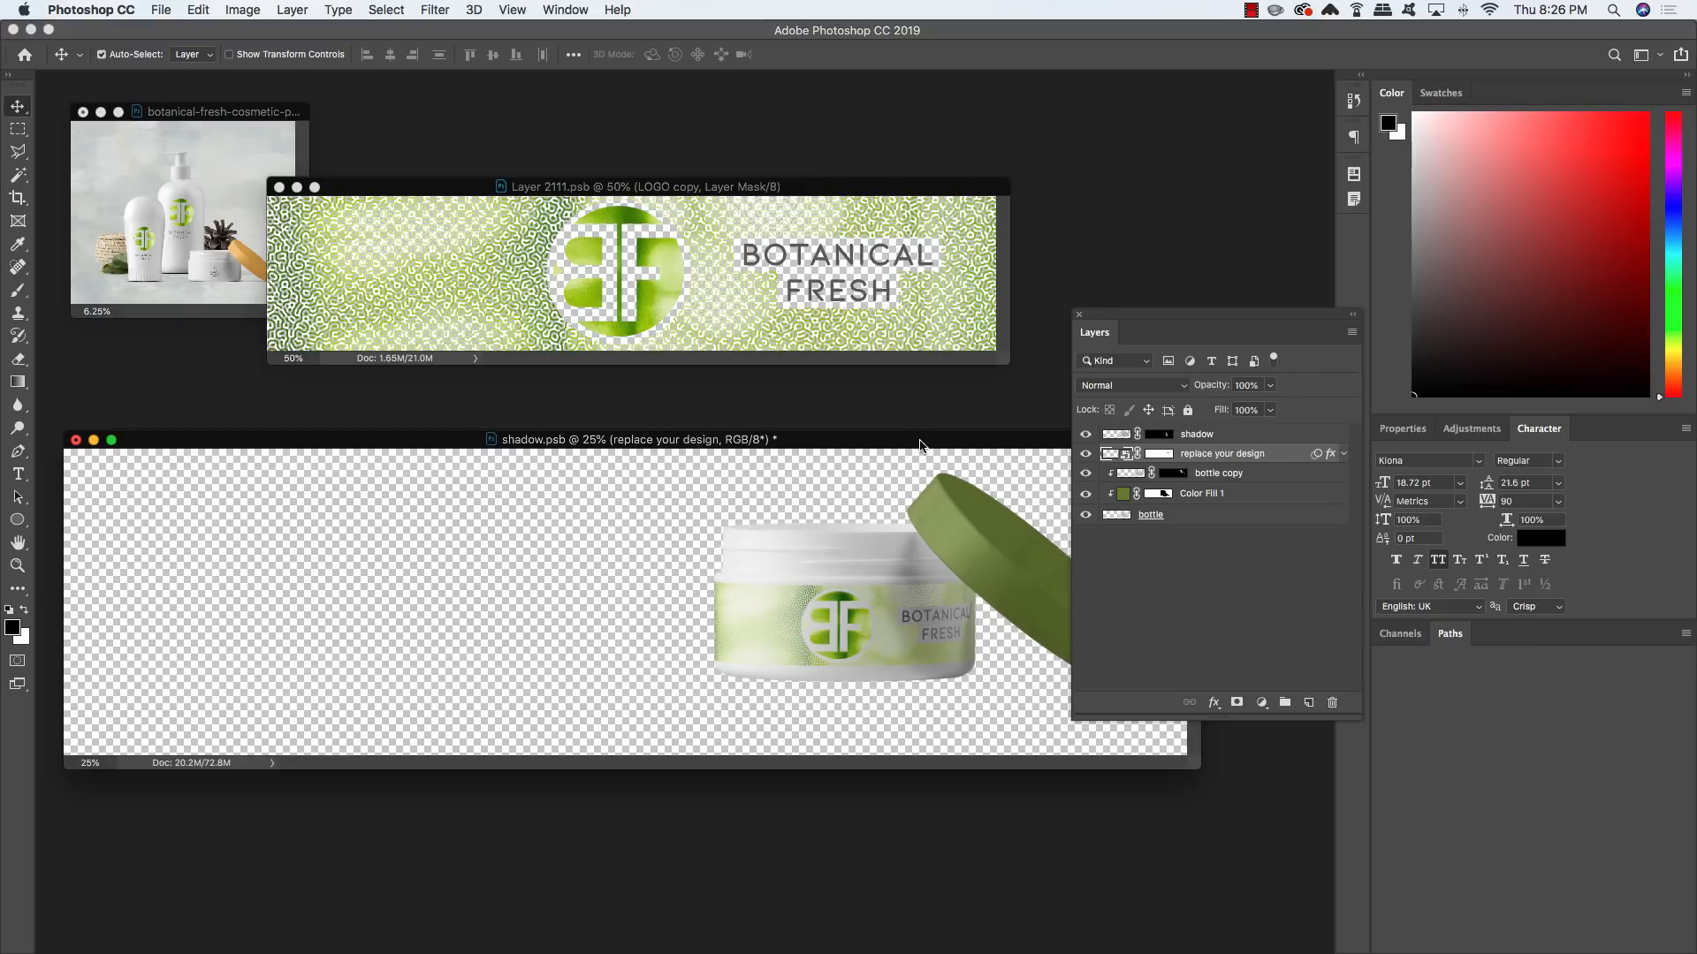
Reposition the Fruit And Vegetables 13 photo in the label's LOGO group so its darker green fills the circular logo, and save the label
left_click(758, 225)
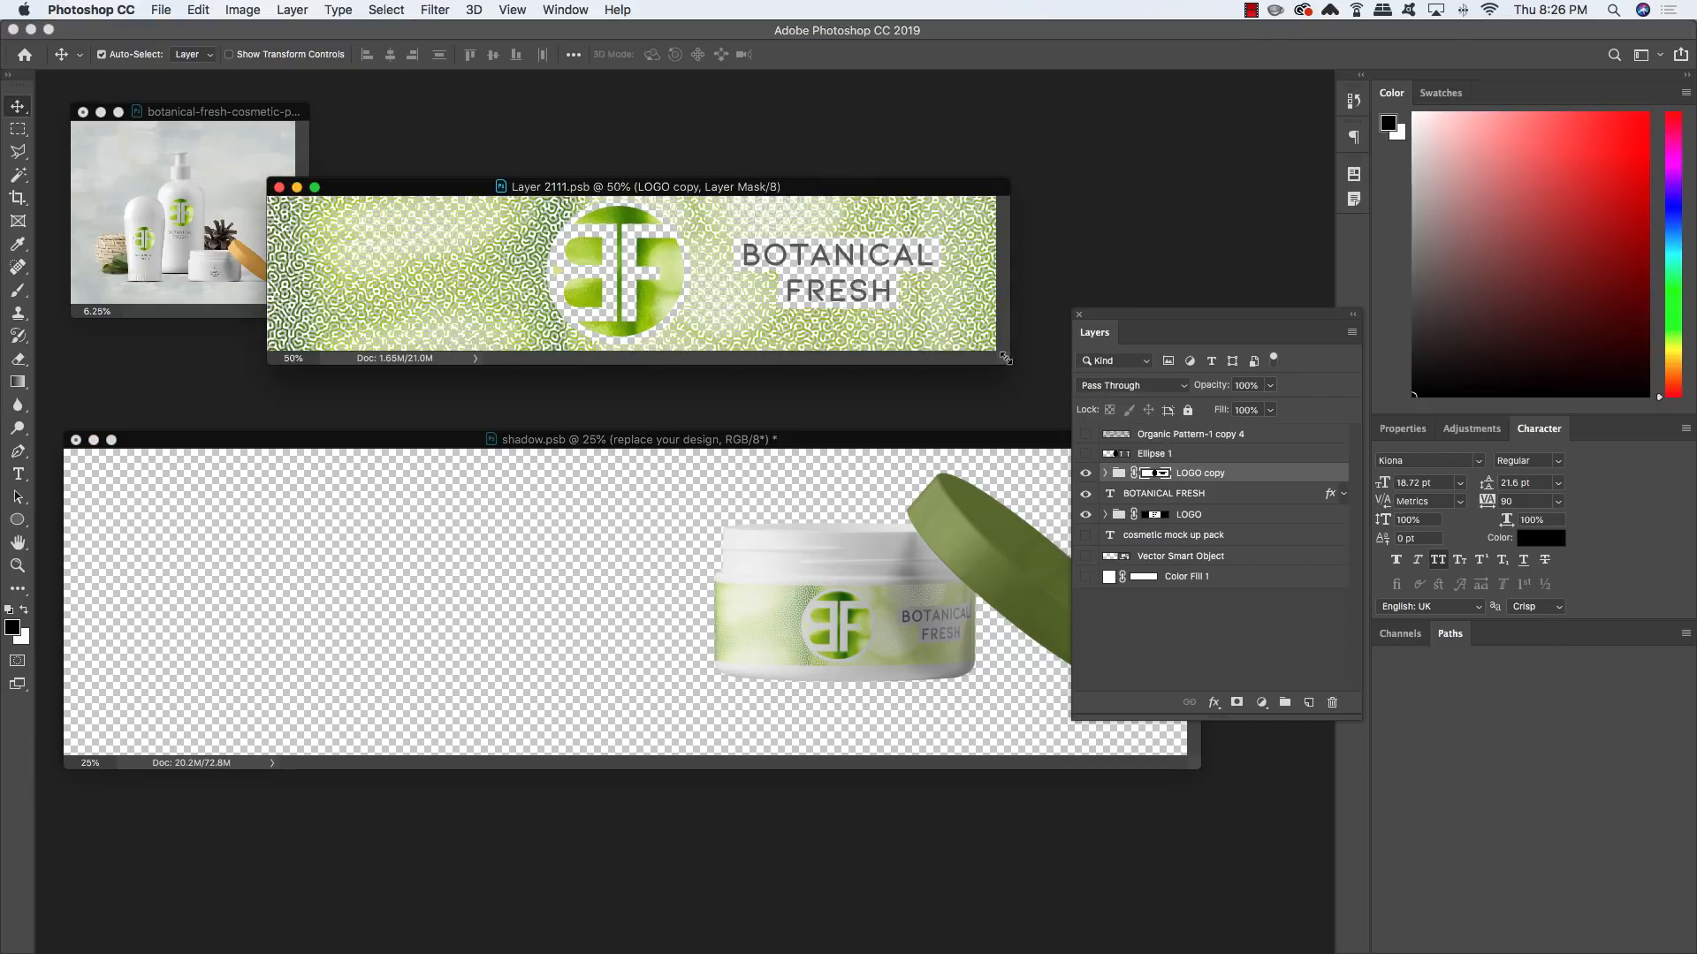
left_click_drag(1005, 358, 1139, 466)
left_click(1102, 518)
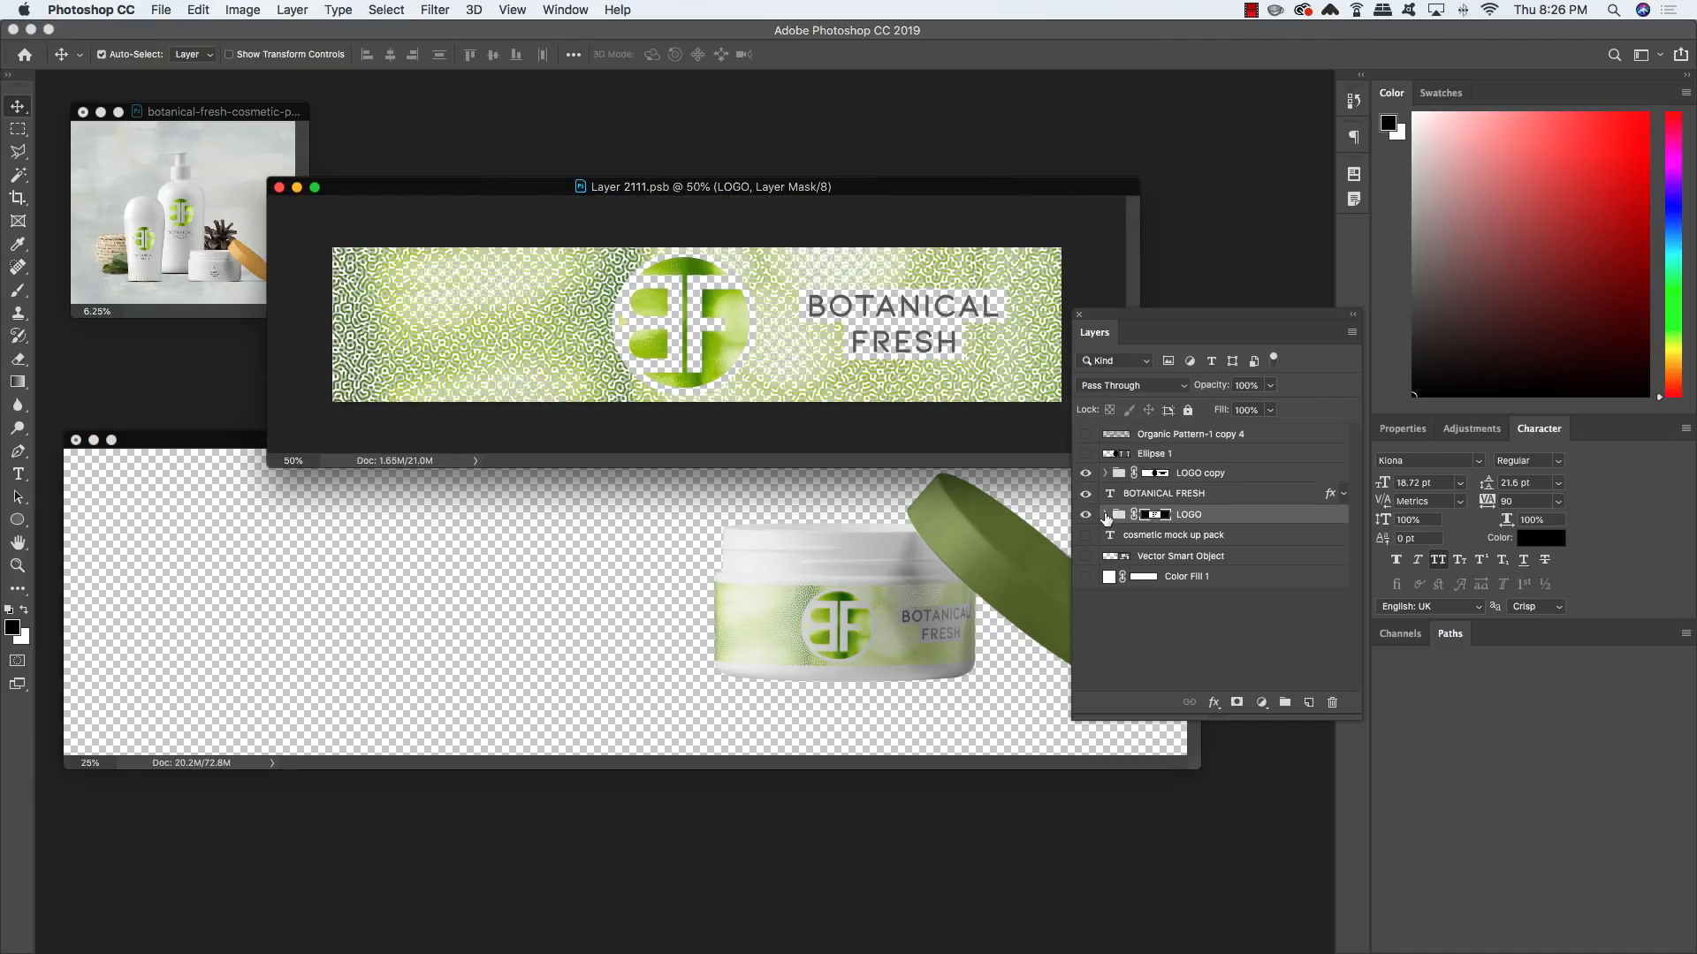
left_click(1106, 517)
left_click(1204, 535)
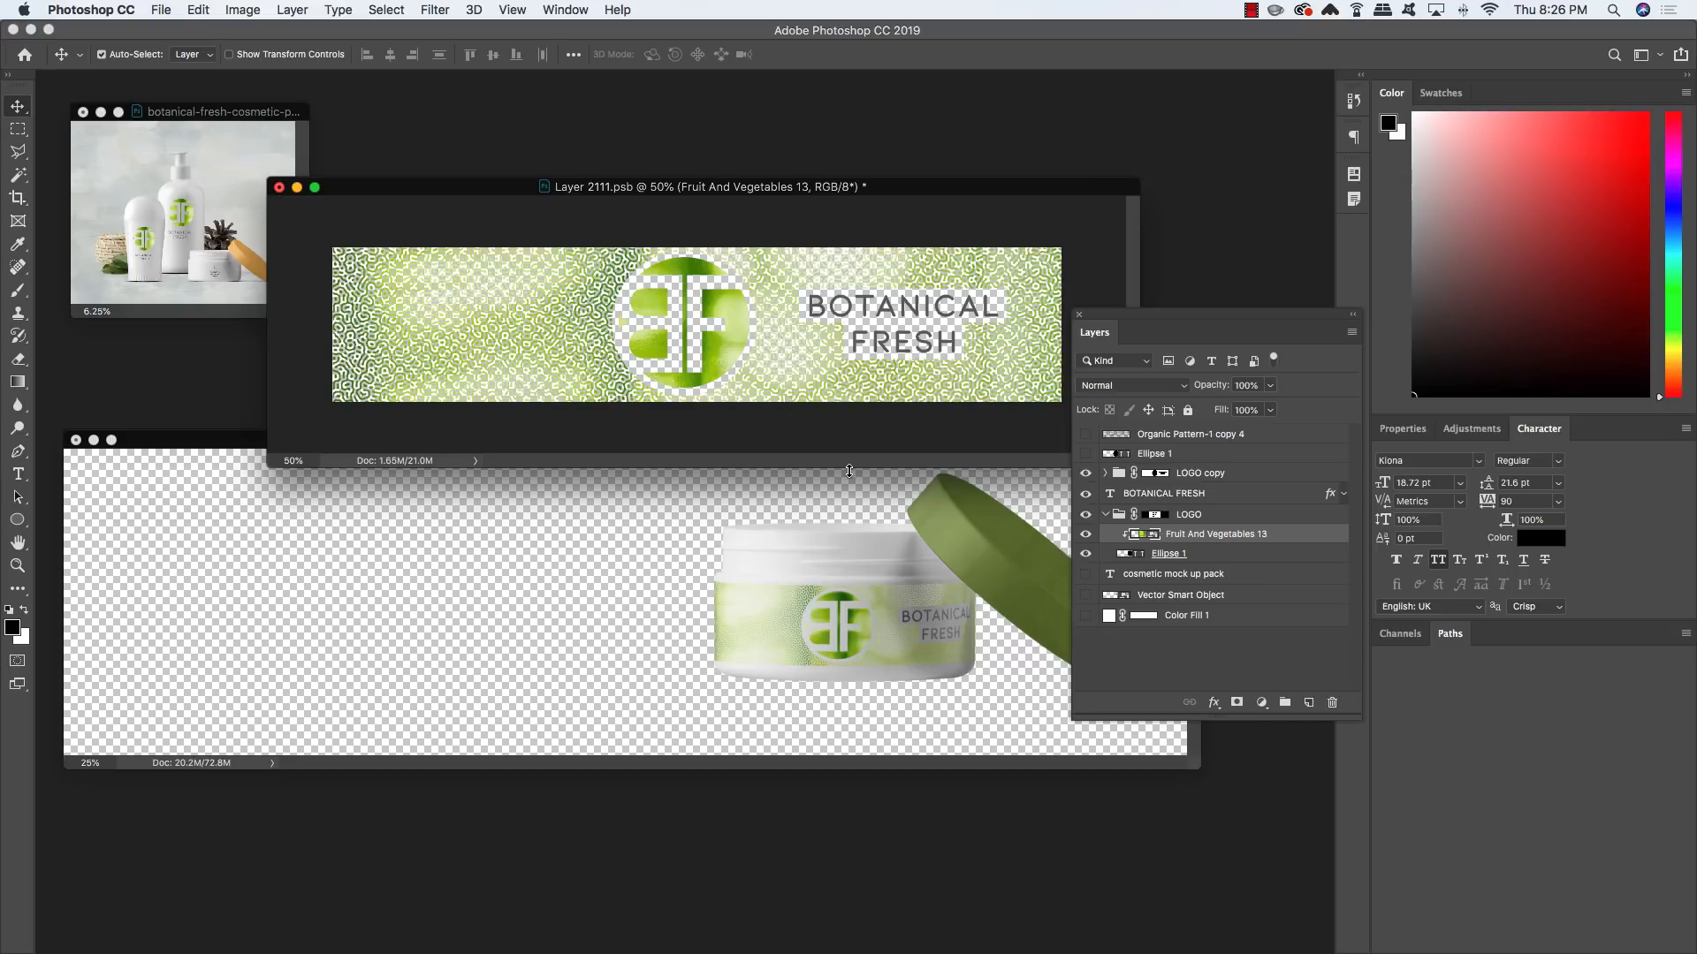
key("ctrl+t")
left_click_drag(773, 296, 686, 351)
left_click_drag(836, 278, 927, 217)
left_click_drag(735, 310, 845, 309)
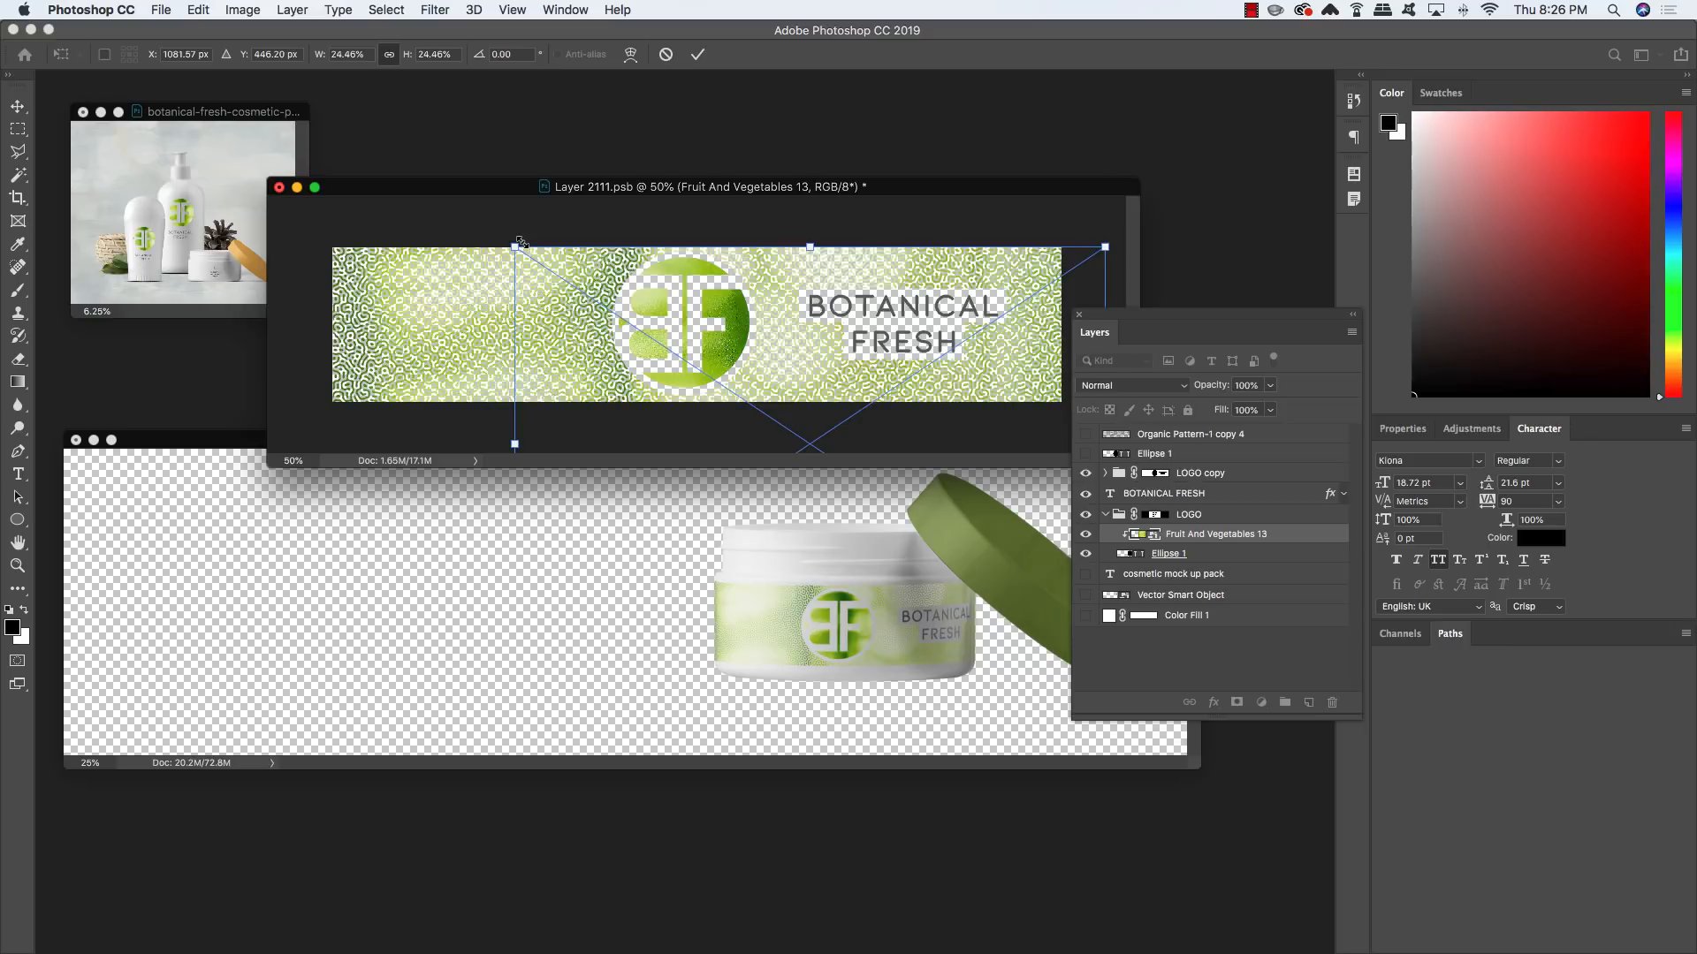
key("Return")
key("super+s")
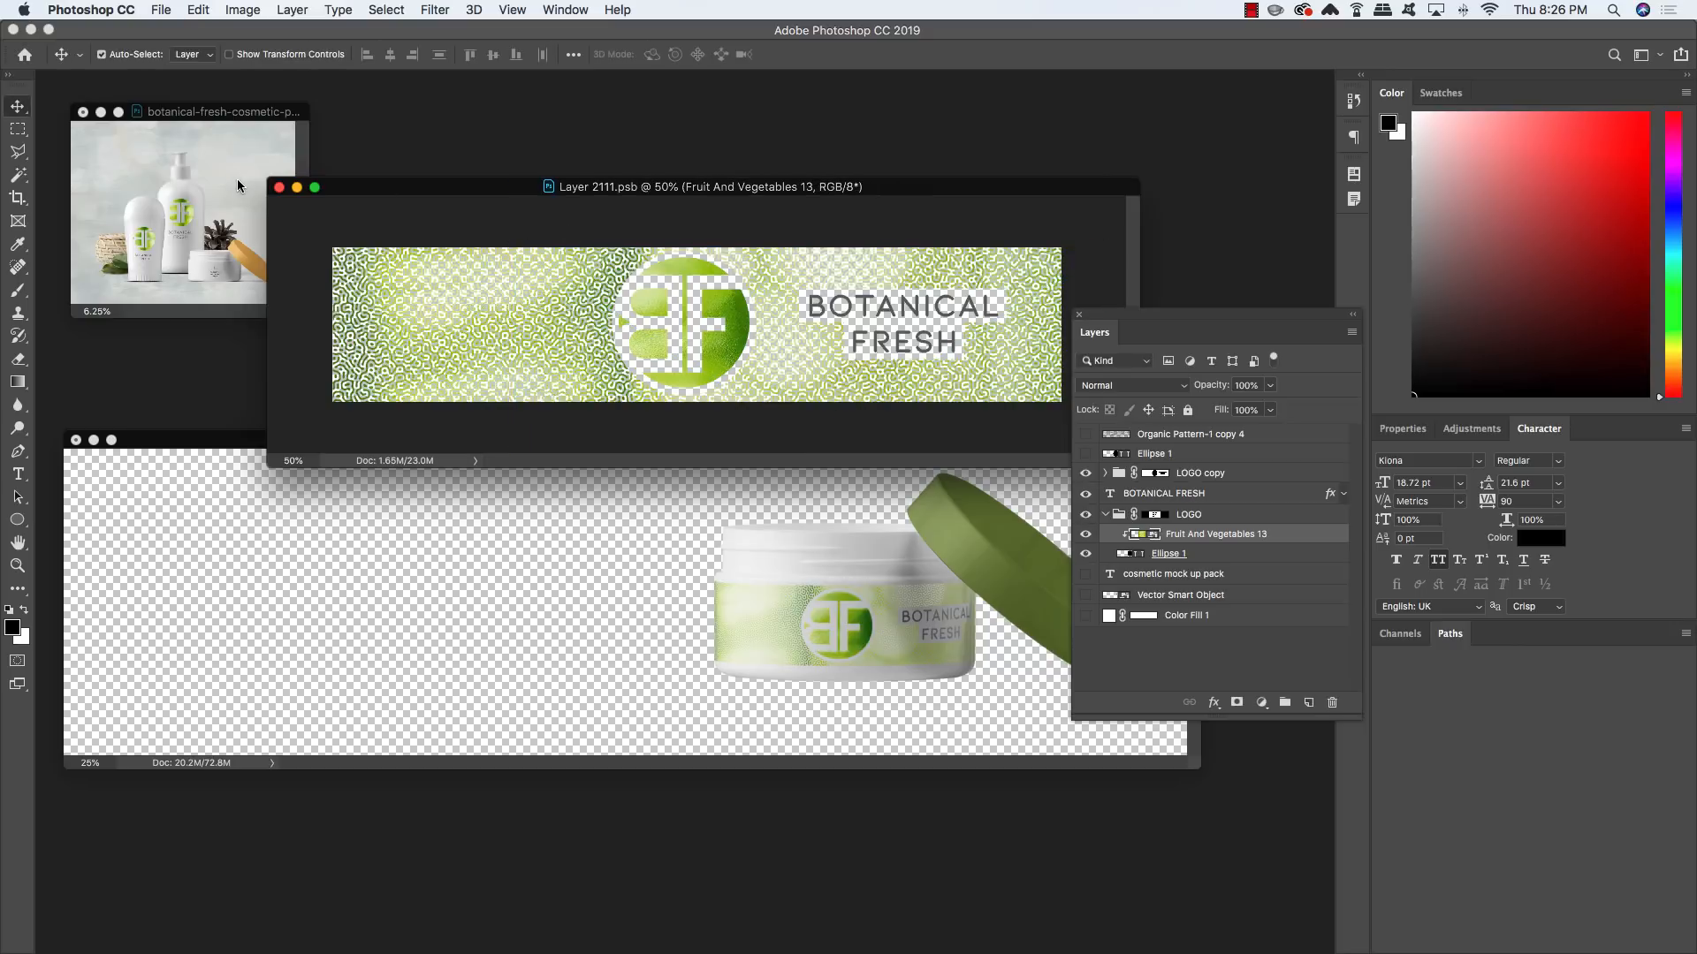
Close the Layer 2111.psb label, then save and close shadow.psb to update the cream jar in the mockup
left_click(279, 188)
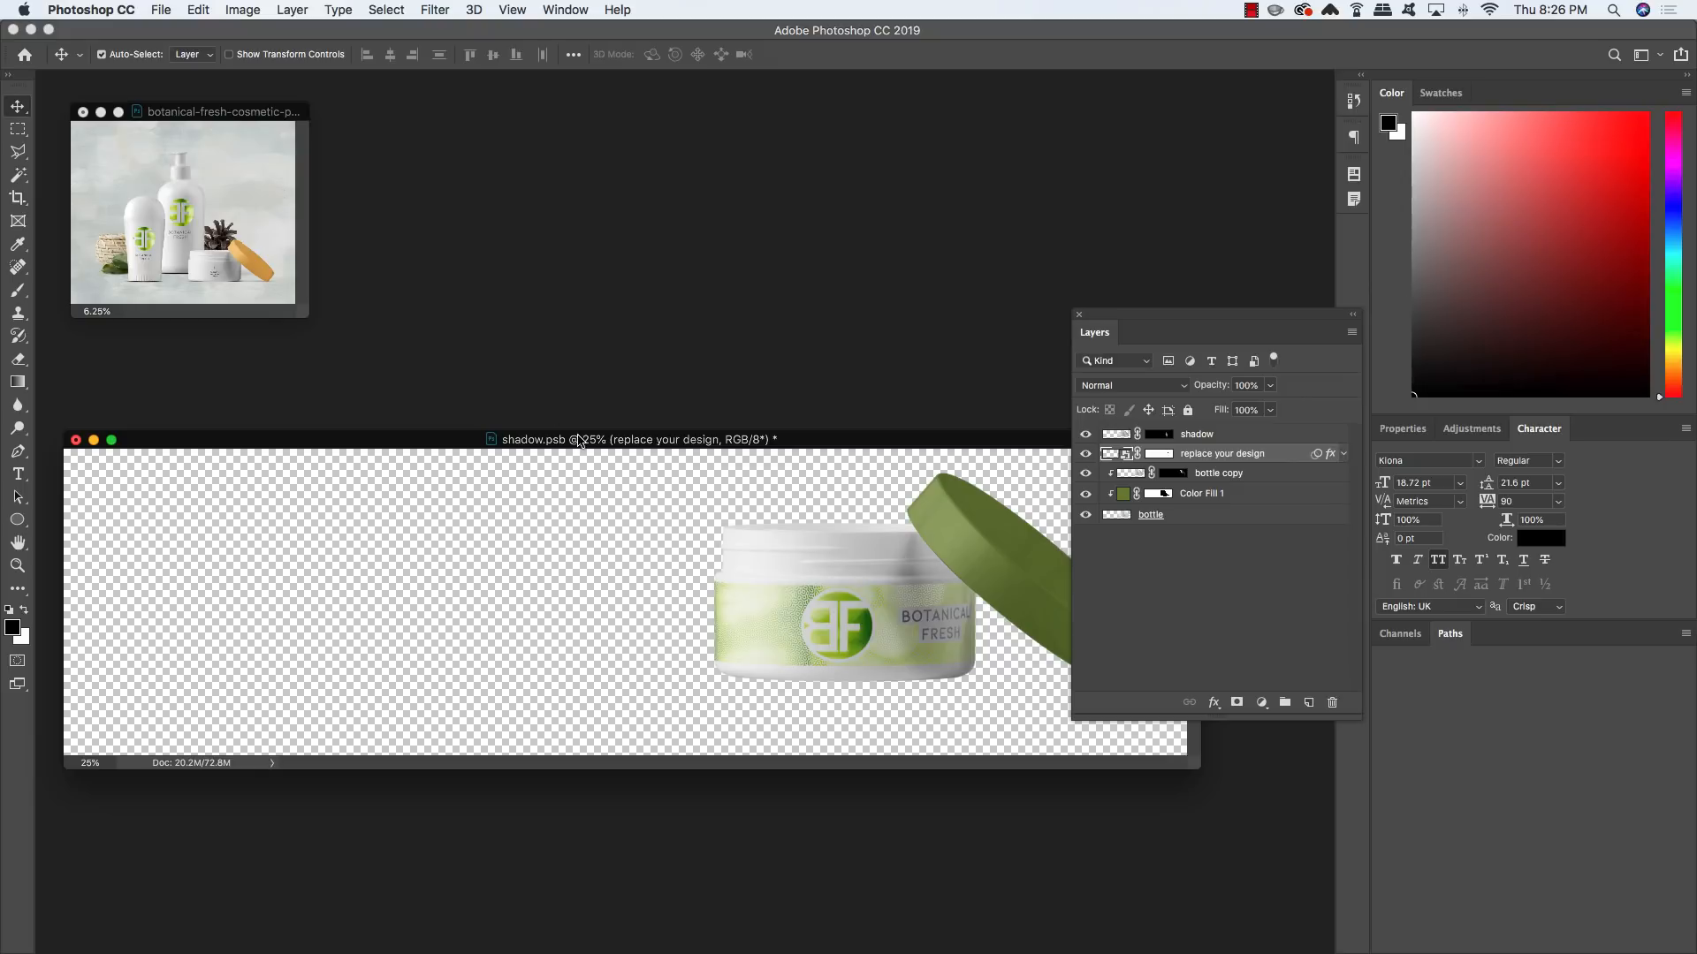
left_click_drag(577, 439, 571, 392)
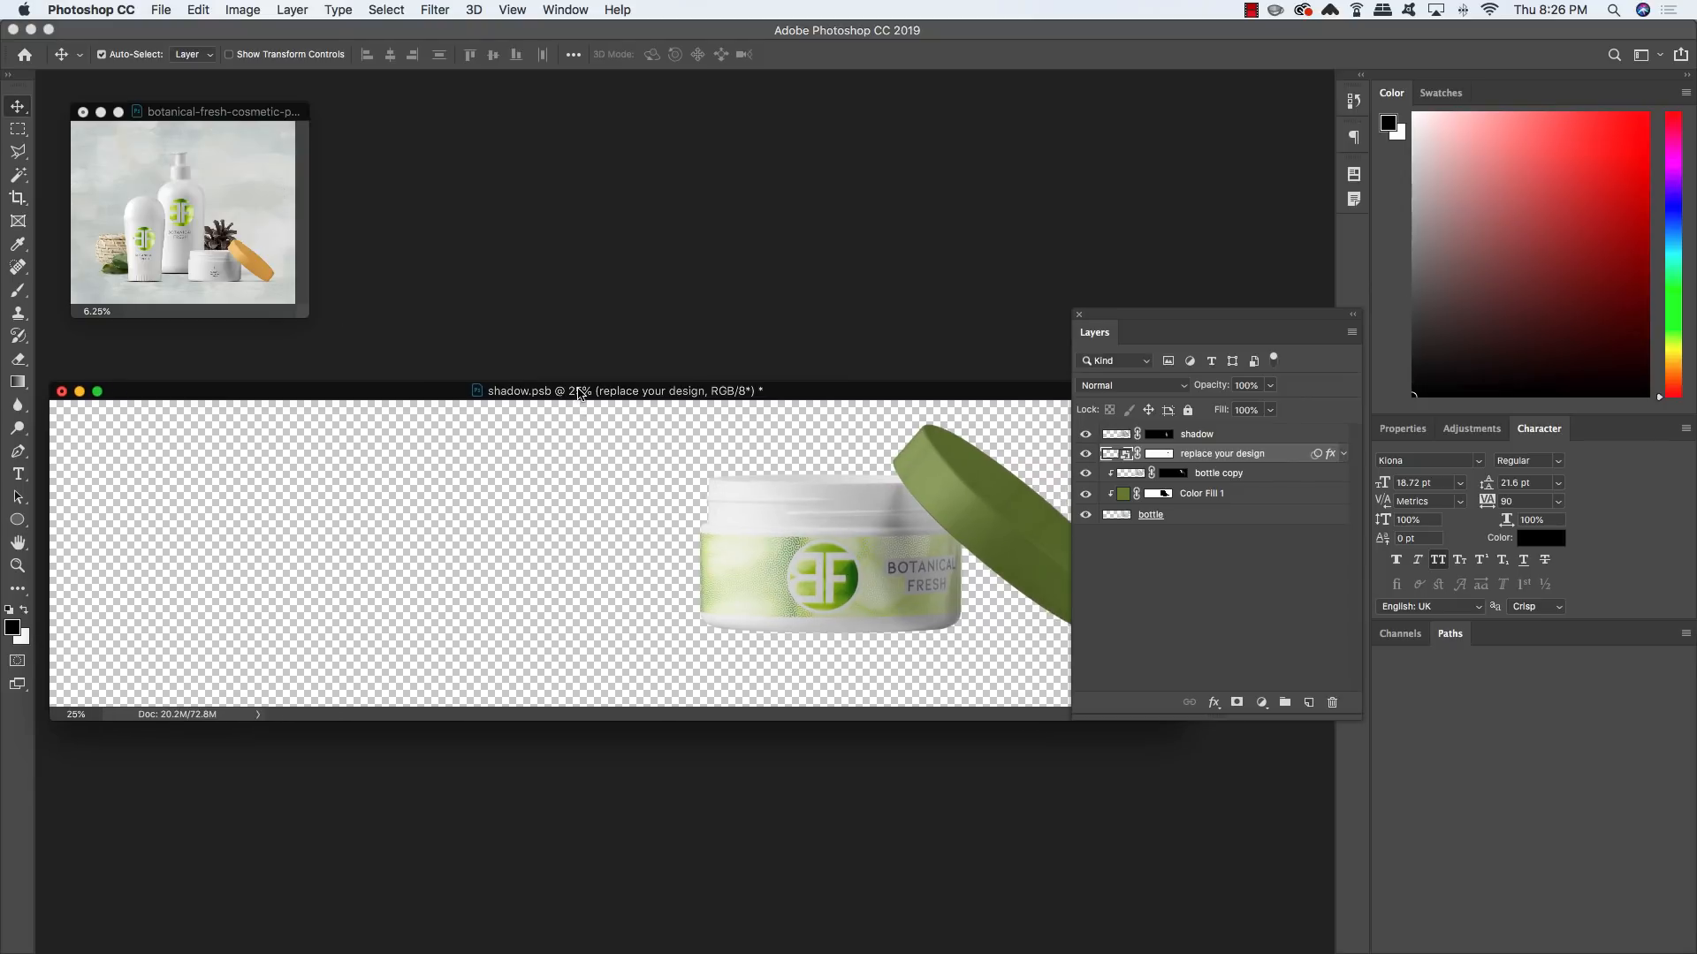
key("super+s")
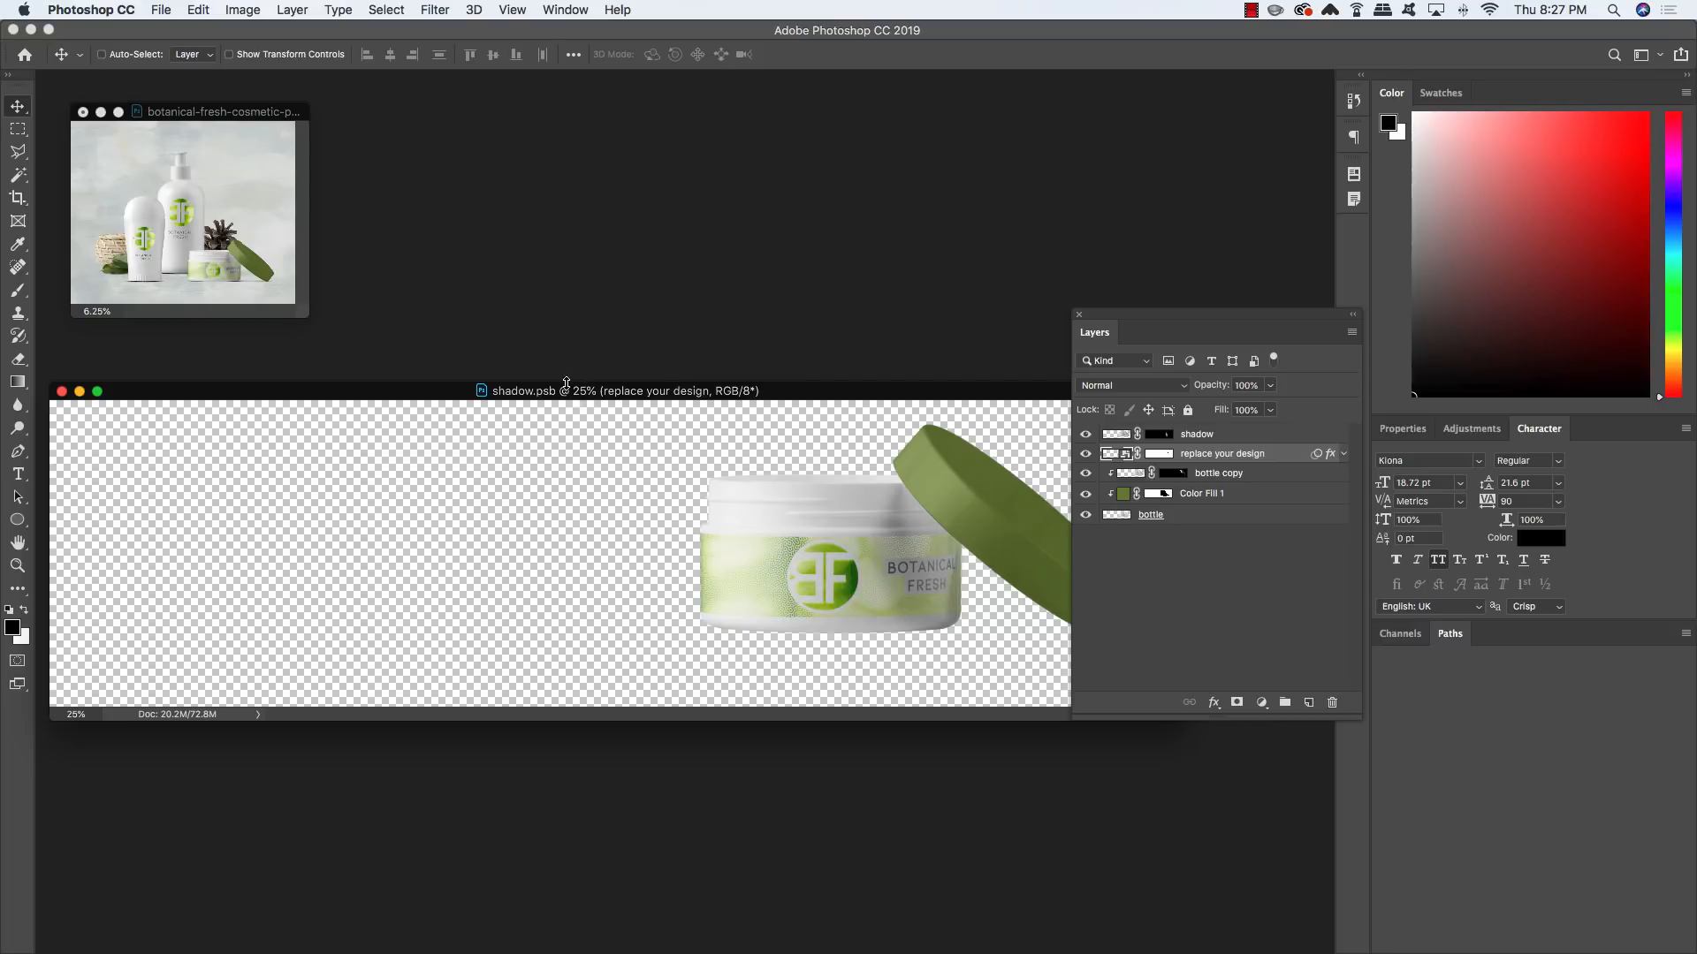
key("super+w")
Display the mockup enlarged in full-screen mode and collapse the little white cream box and PRODUCTS groups
key("f")
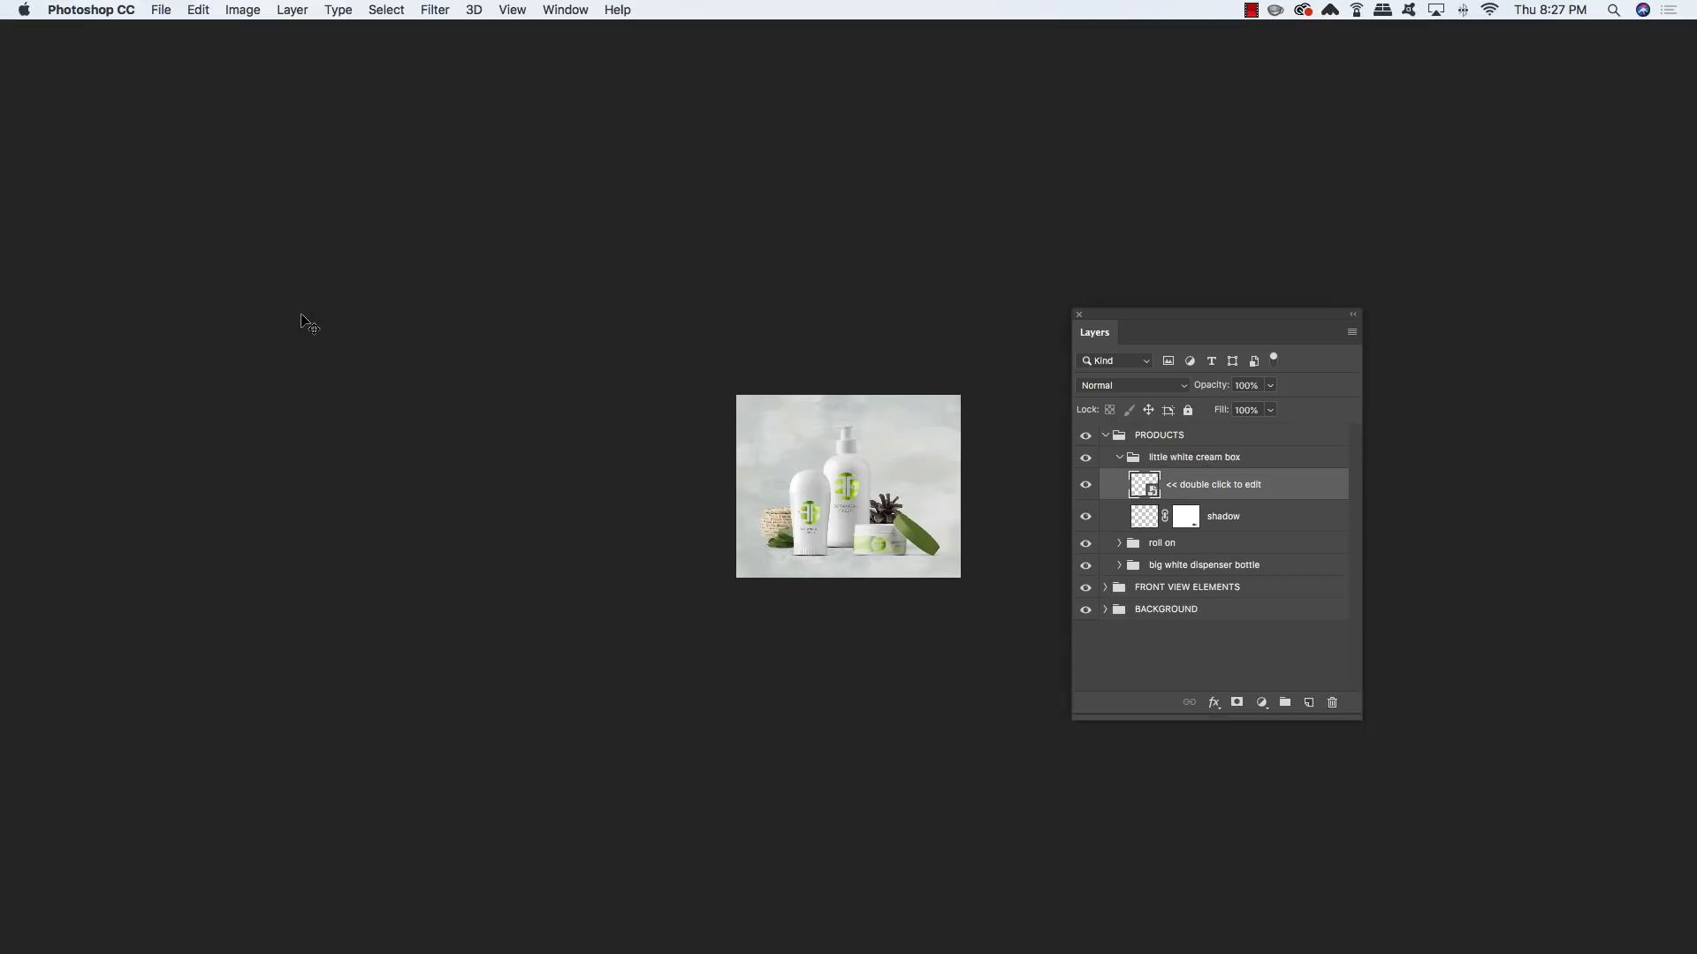
key("super+plus")
key("super+plus")
key("super+plus")
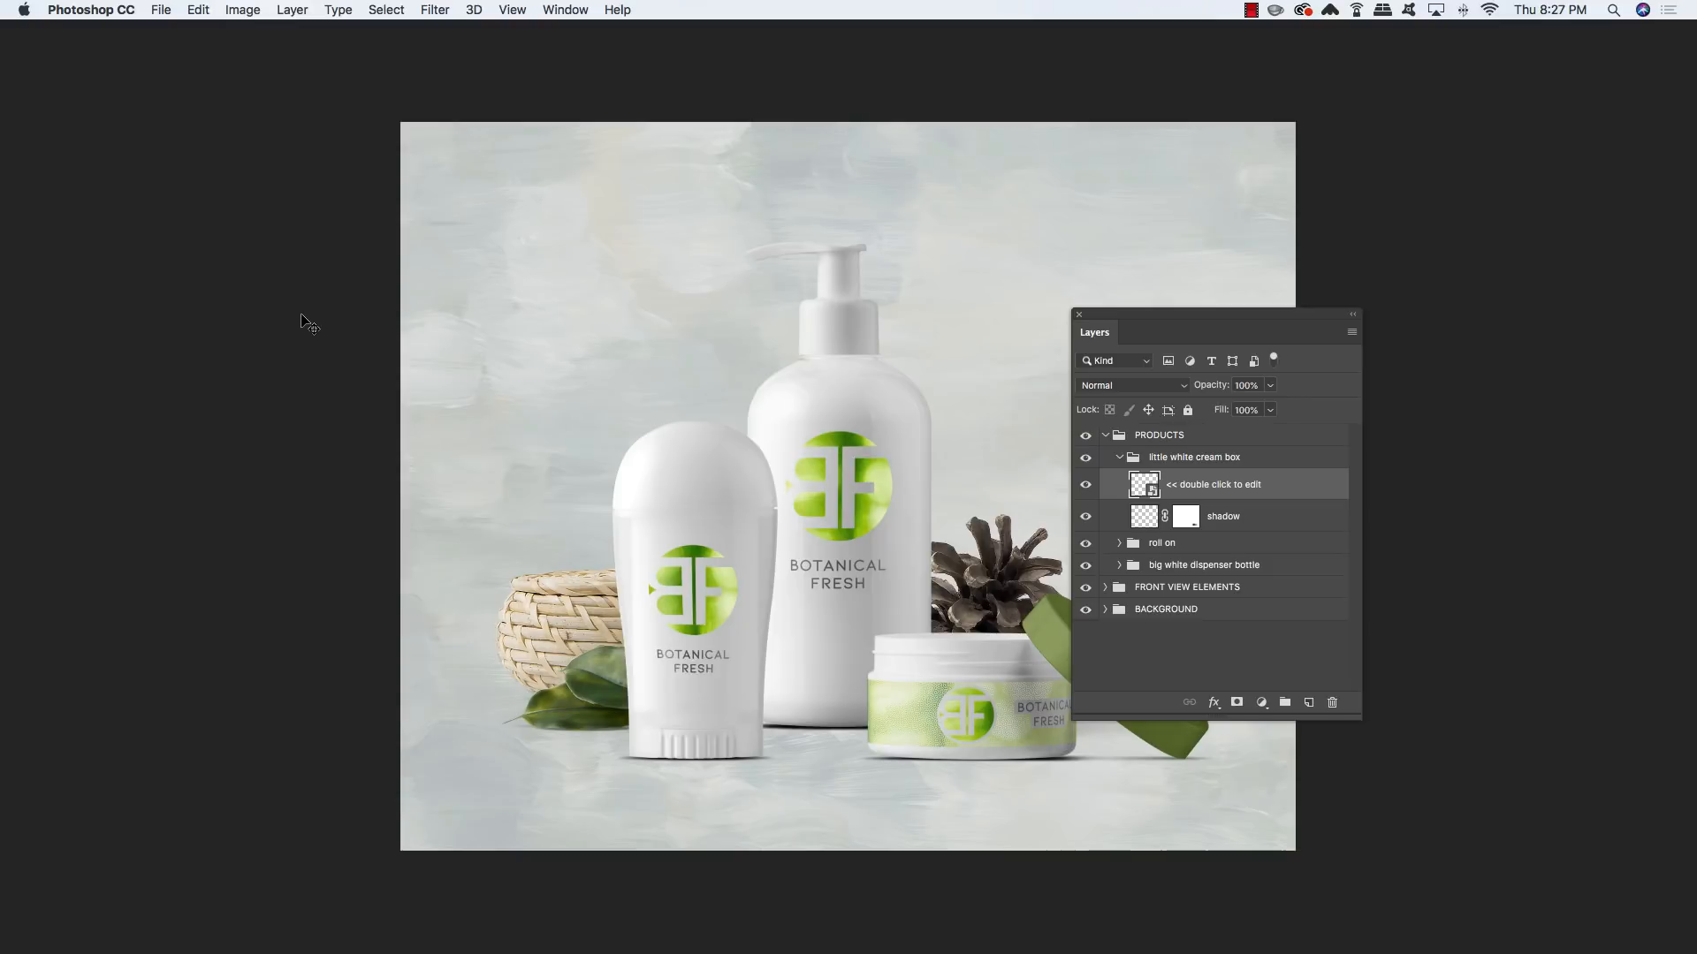
key("space")
left_click_drag(749, 317, 535, 325)
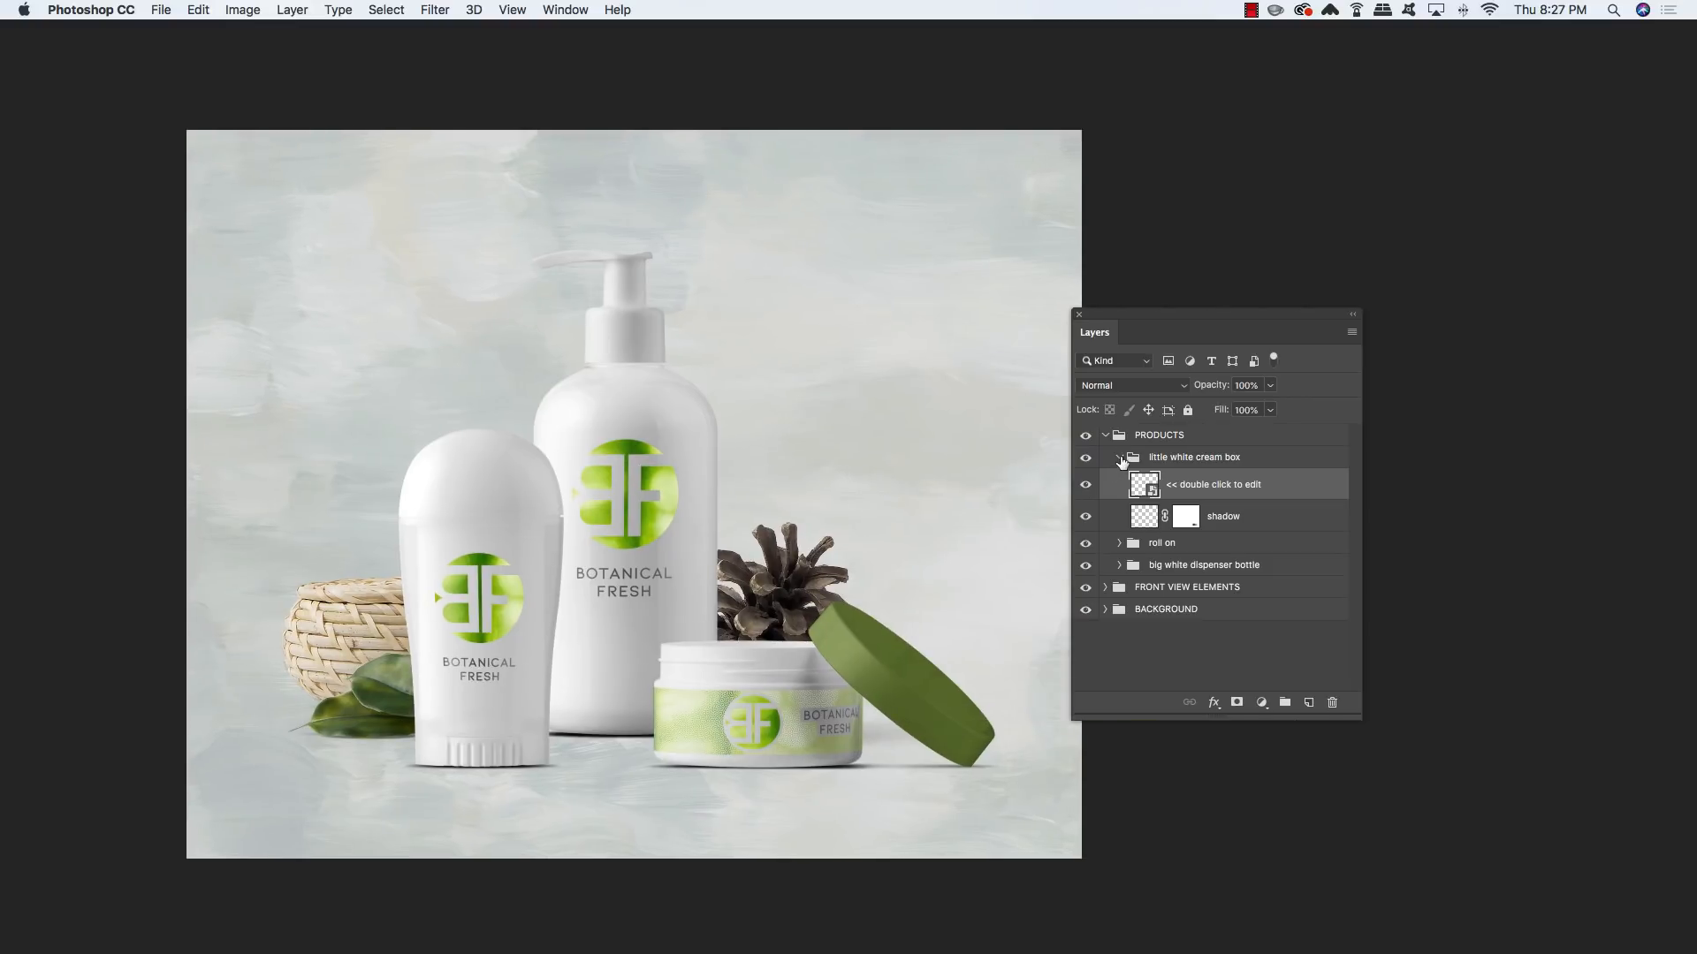
left_click(1120, 457)
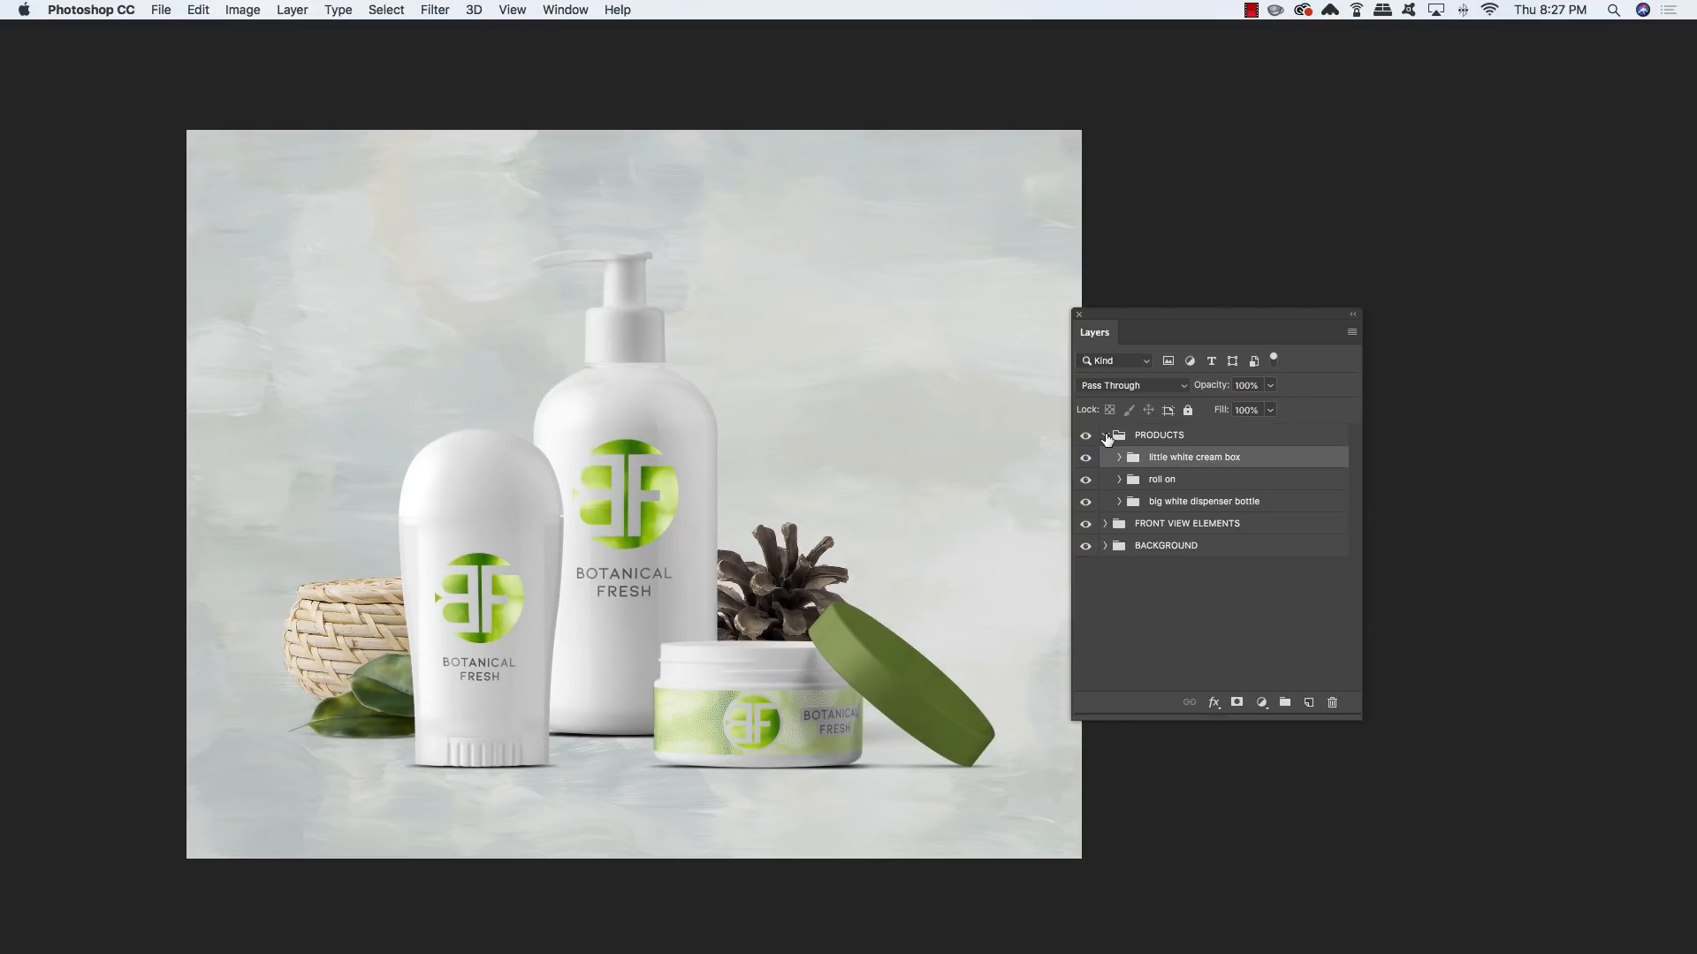
left_click(1105, 436)
Select the PRODUCTS and FRONT VIEW ELEMENTS groups together and nudge them up and slightly left over the background
left_click(1197, 460, "shift")
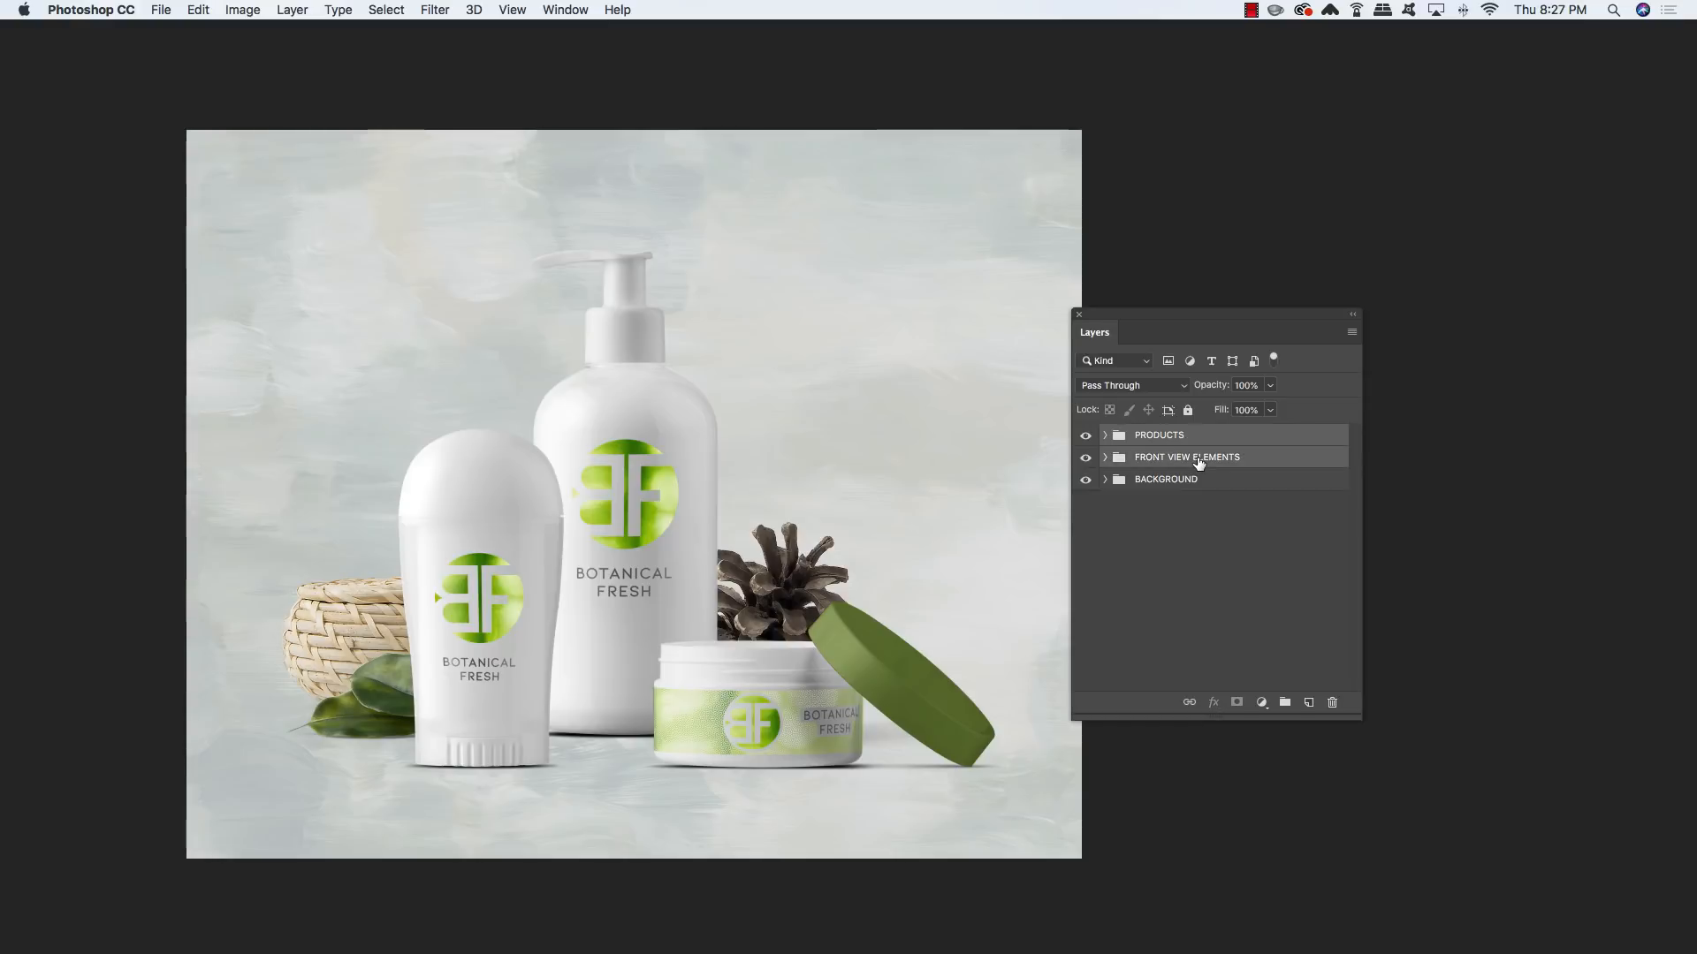
key("shift+Up")
key("shift+Up")
key("shift+Up")
key("shift+Up")
key("shift+Up")
key("shift+Up")
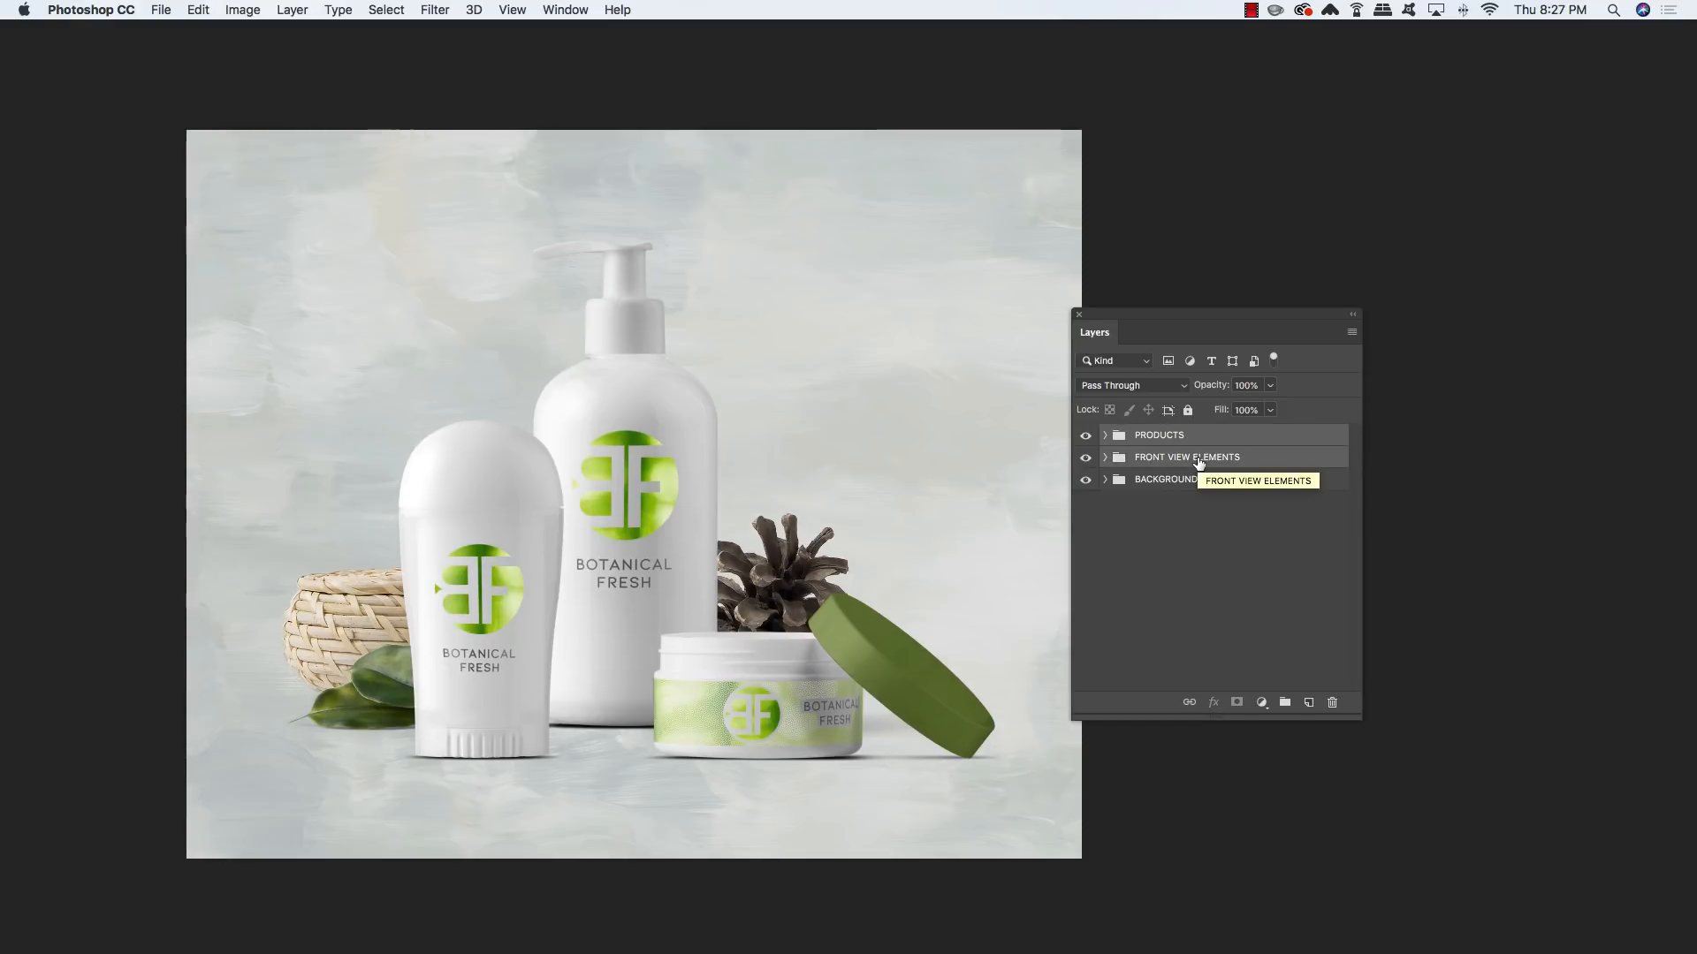
key("shift+Up")
key("shift+Up")
key("shift+Up")
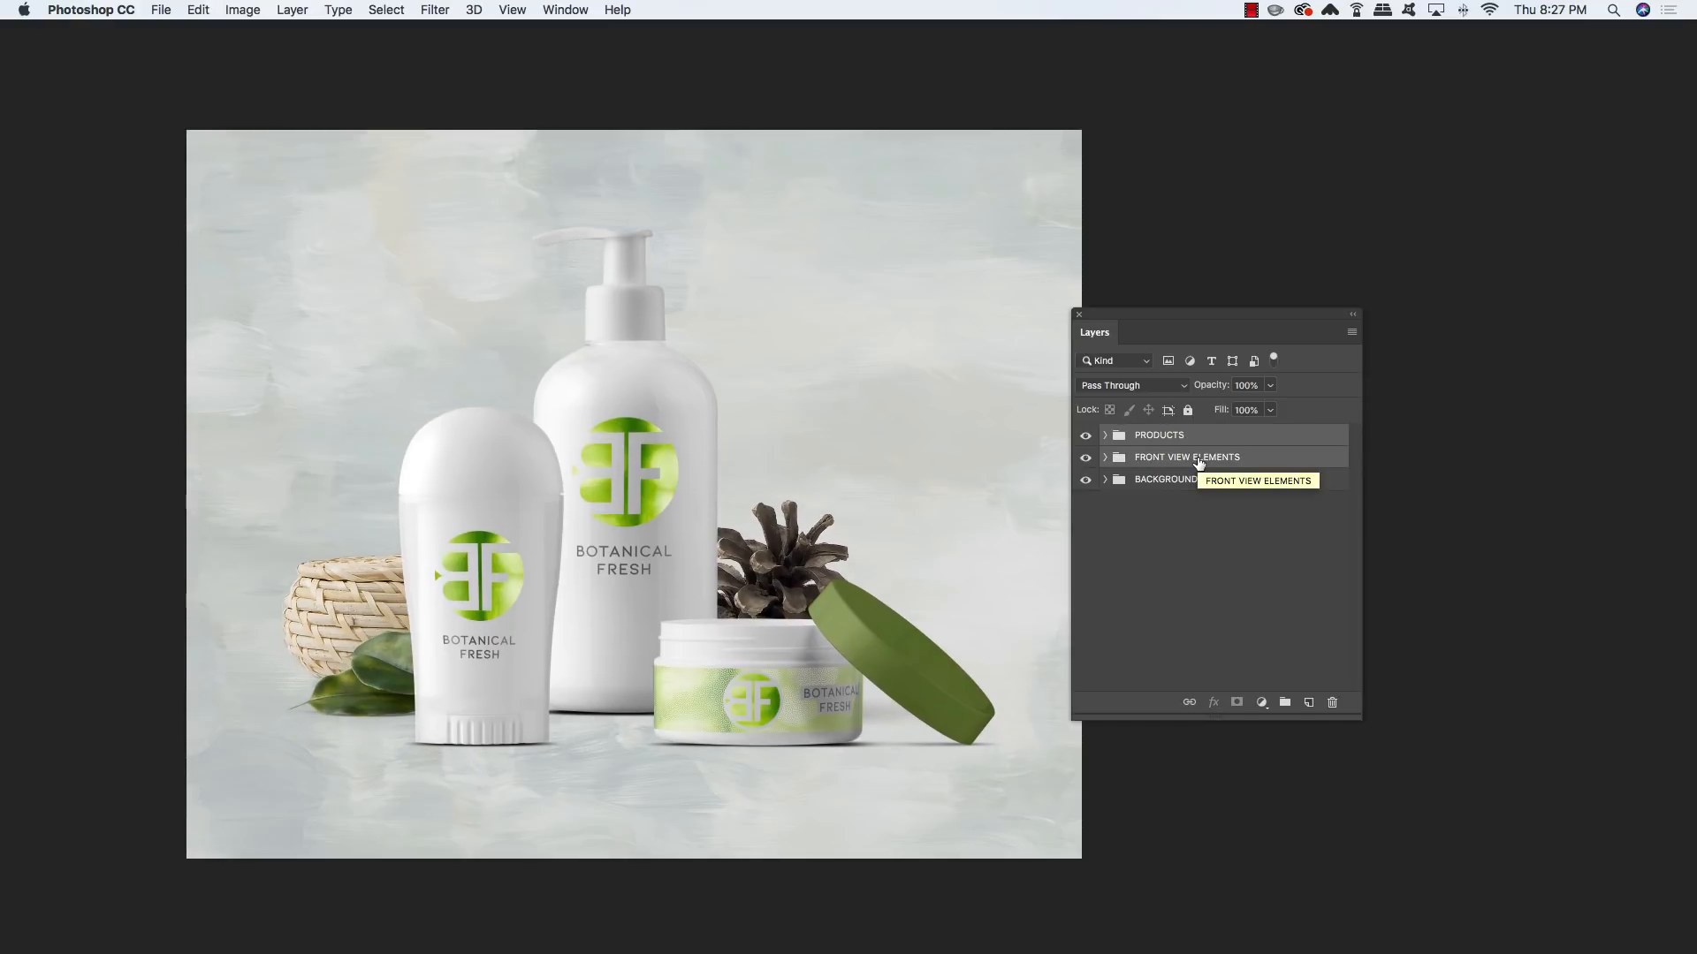
key("shift+Left")
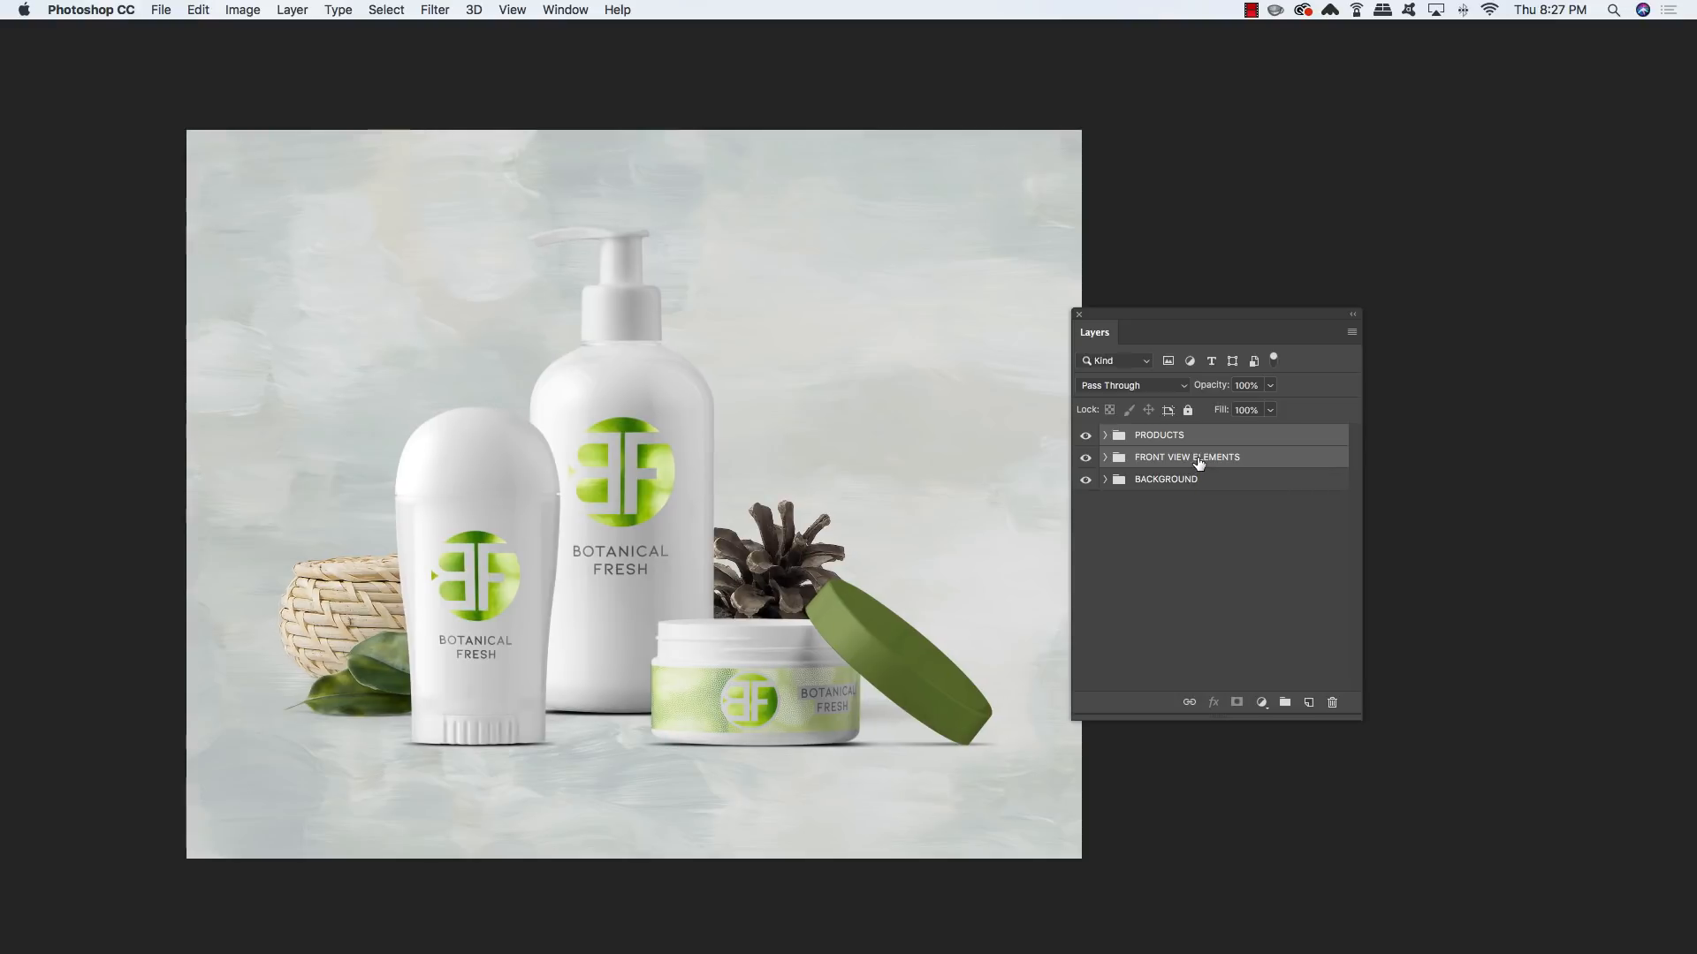
Shrink the Layers panel to fit its three groups and place it beside the mockup image
left_click_drag(1360, 719, 1323, 532)
left_click_drag(1163, 325, 1178, 144)
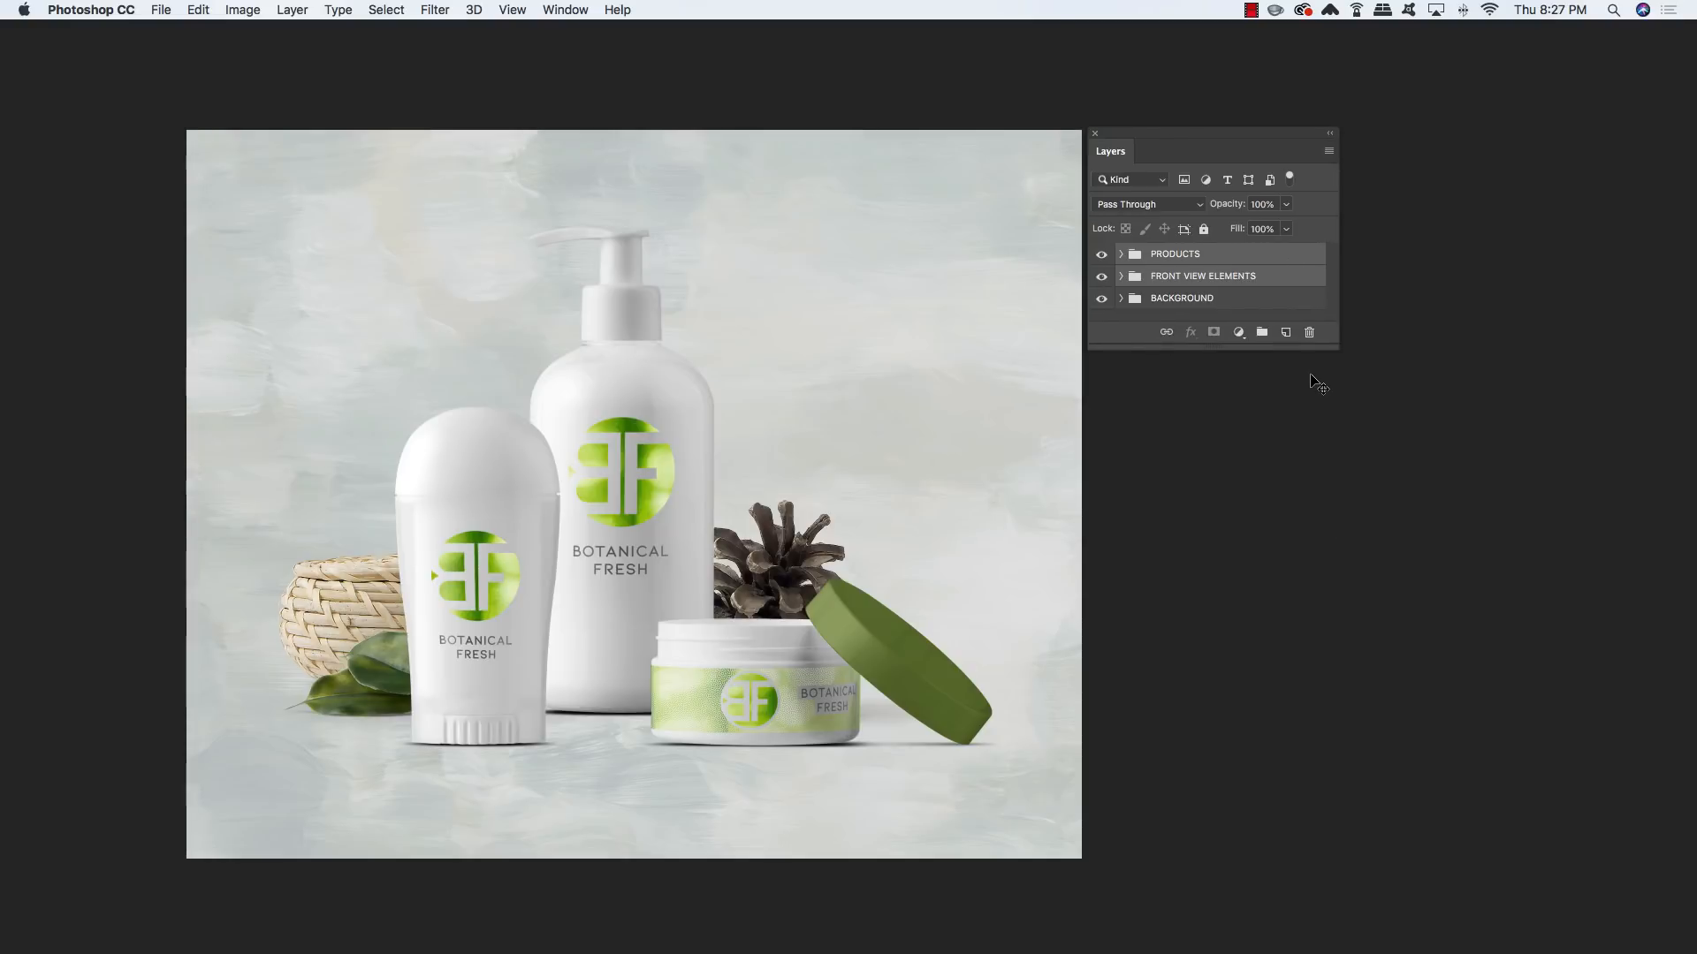